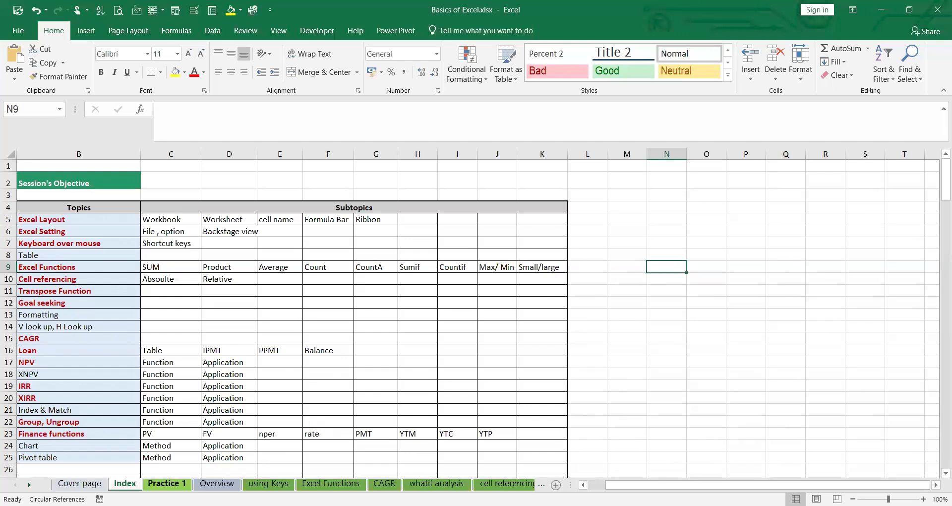
pyautogui.click(166, 483)
pyautogui.click(125, 483)
pyautogui.click(29, 483)
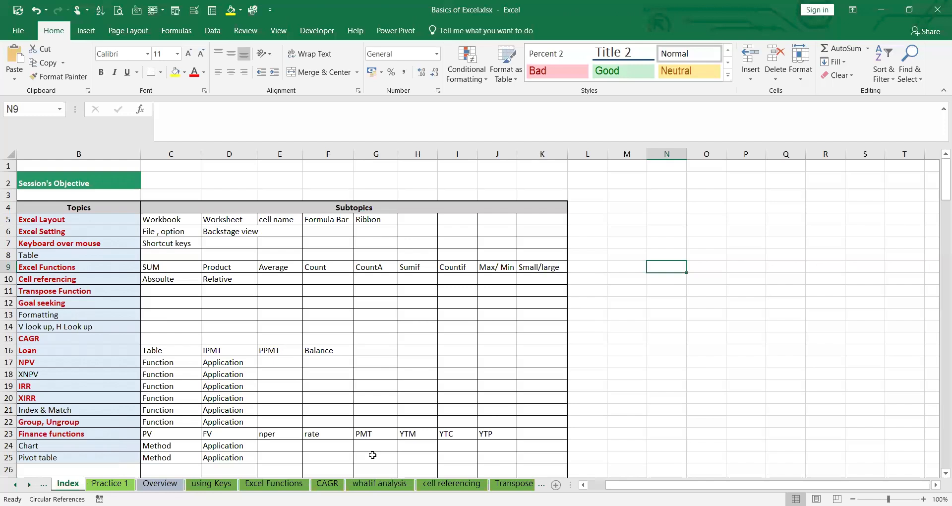
pyautogui.hotkey('alt', 'Tab')
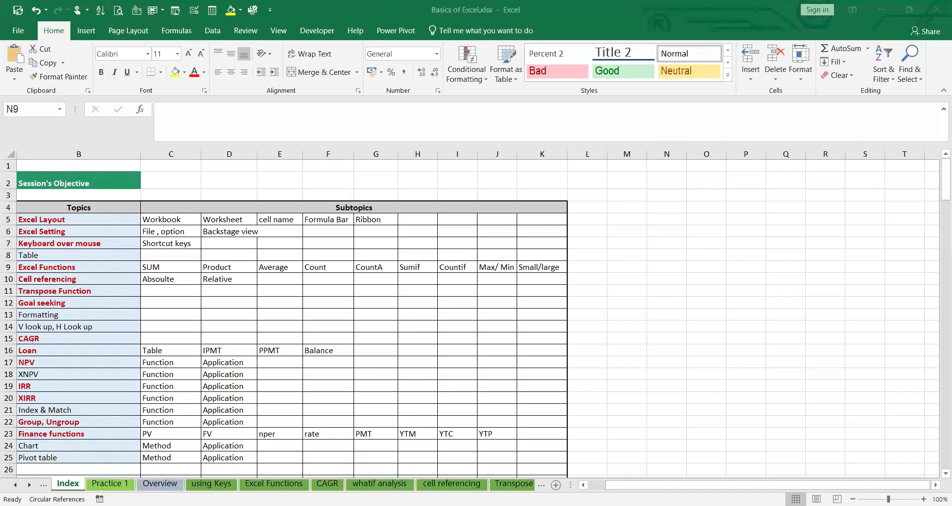
# Open the loan worksheet and copy the 80 Lacs home loan EMI example in B12
pyautogui.click(29, 484)
pyautogui.click(29, 484)
pyautogui.click(29, 485)
pyautogui.click(29, 485)
pyautogui.click(29, 485)
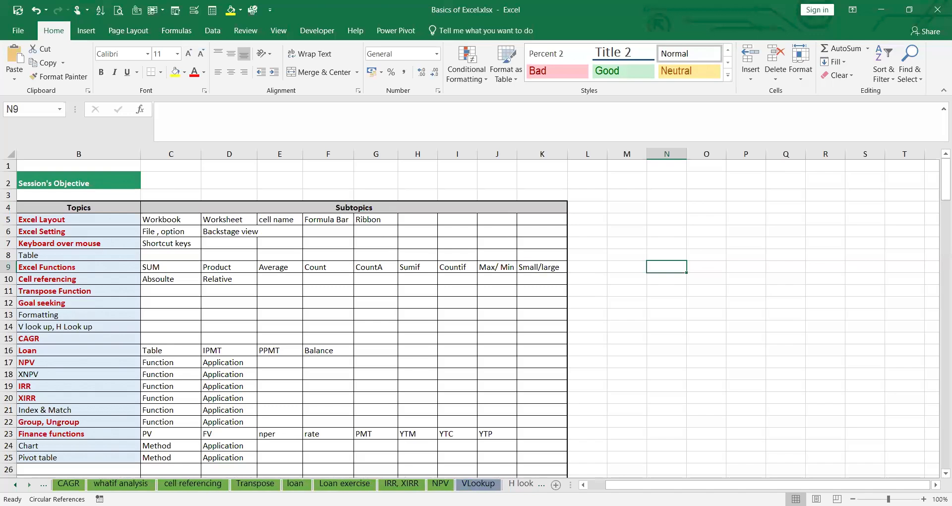
pyautogui.click(296, 483)
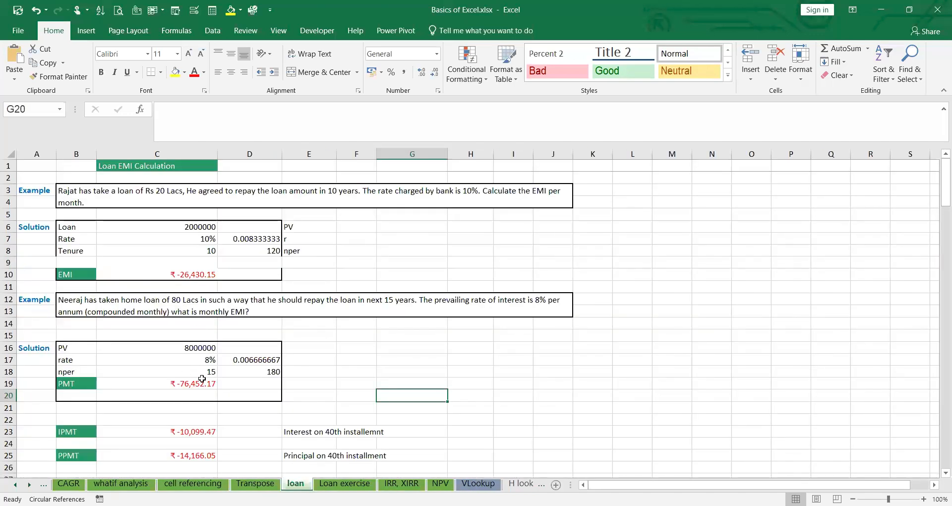
pyautogui.click(70, 301)
pyautogui.hotkey('ctrl', 'c')
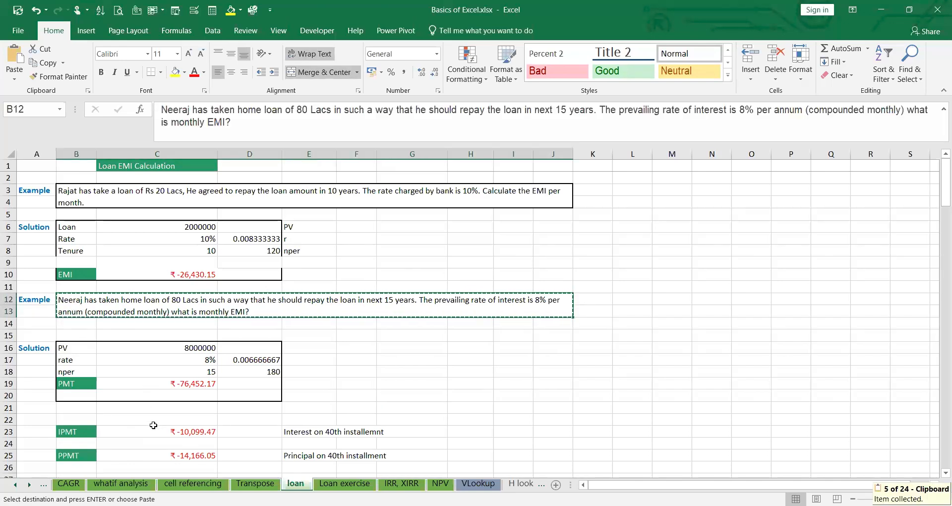
# Paste the copied home loan question into cell B17 of the Loan exercise worksheet
pyautogui.click(345, 483)
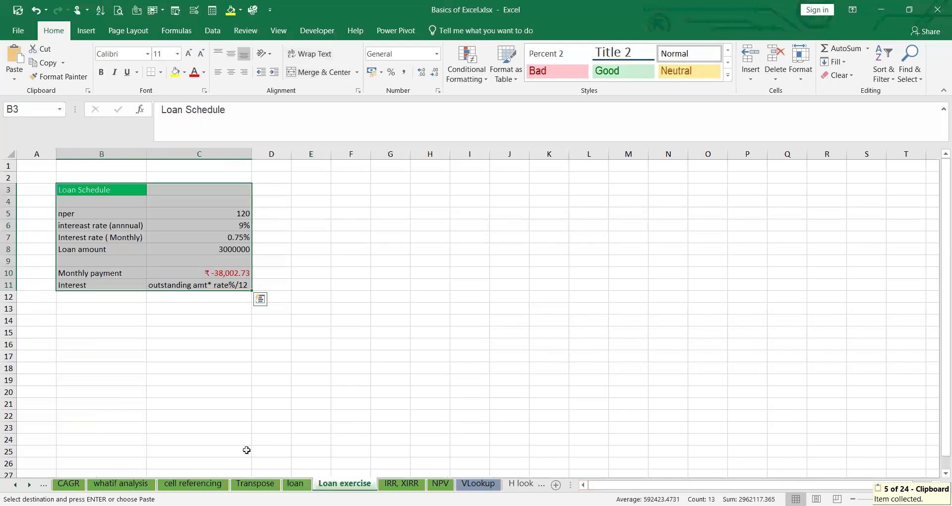
pyautogui.scroll(-4, 65, 218)
pyautogui.click(66, 218)
pyautogui.hotkey('ctrl', 'v')
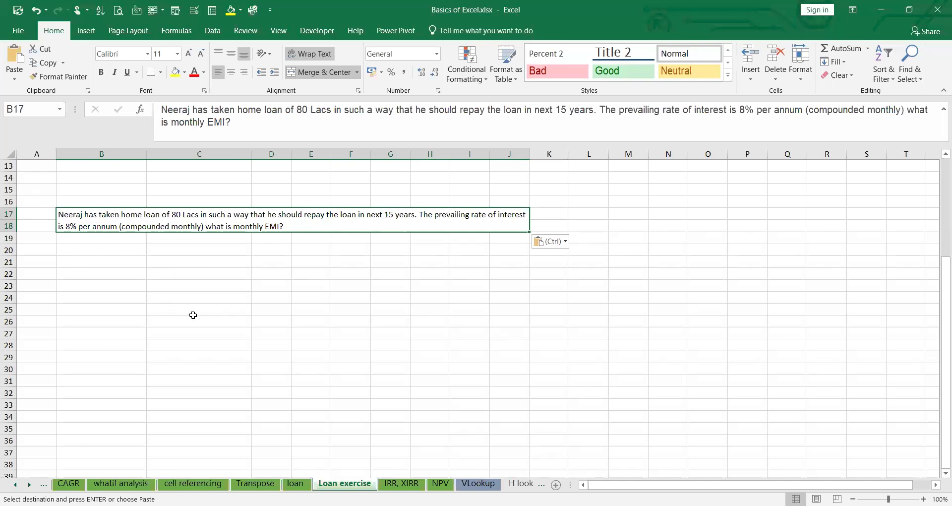
pyautogui.scroll(4, 401, 291)
pyautogui.scroll(-8, 401, 291)
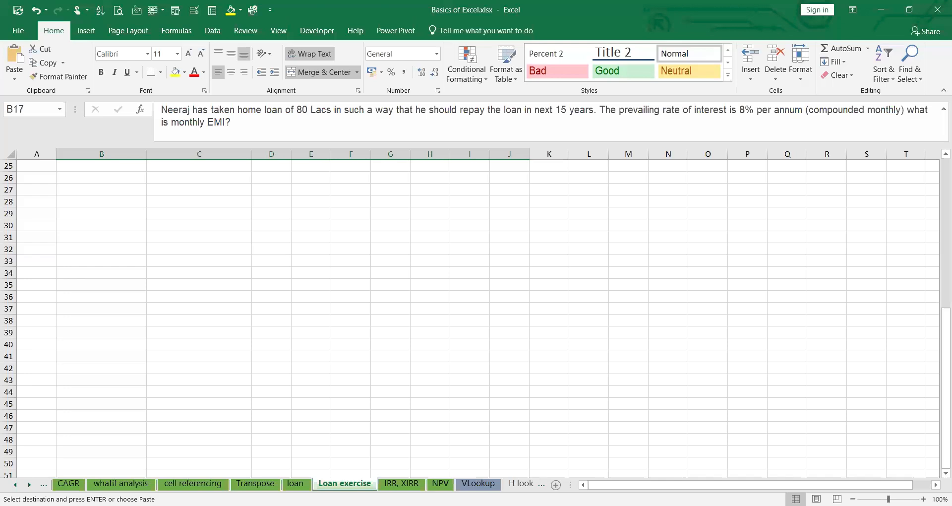
# Open the worksheet named practice sheet
pyautogui.click(29, 484)
pyautogui.click(29, 485)
pyautogui.click(29, 485)
pyautogui.click(29, 484)
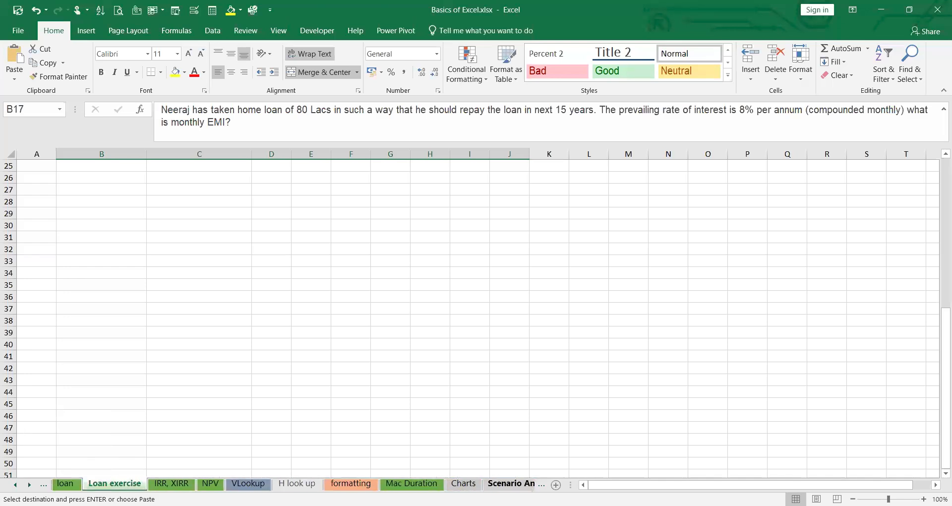
pyautogui.click(30, 484)
pyautogui.click(29, 484)
pyautogui.click(30, 485)
pyautogui.click(29, 484)
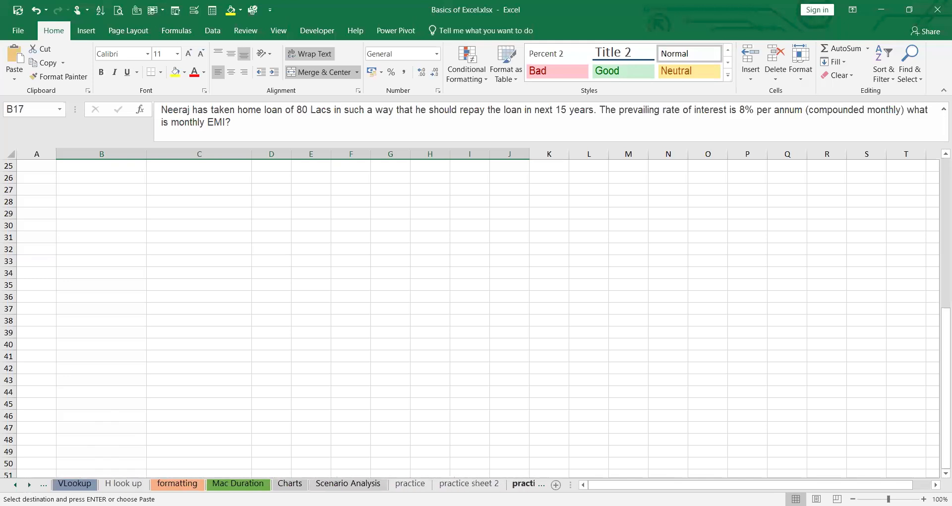
pyautogui.click(523, 483)
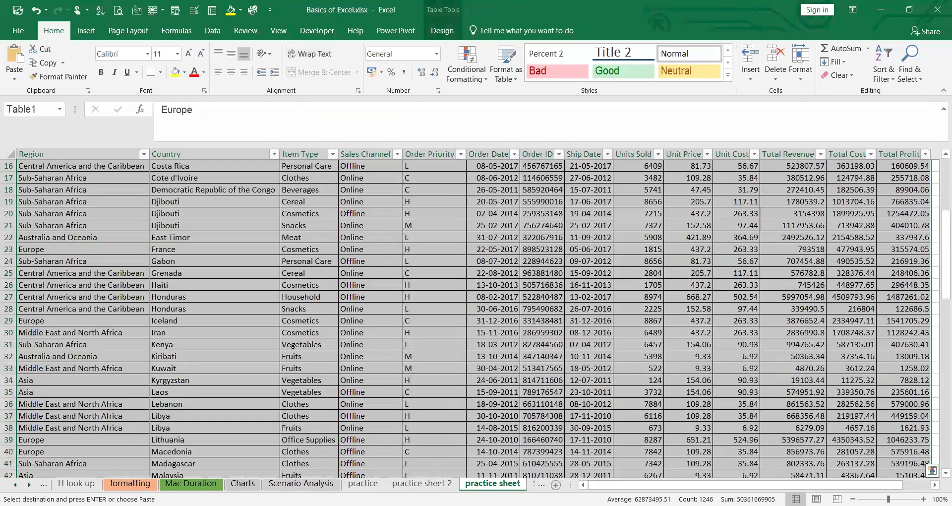
# Open the Sales Data worksheet and delete the empty row 1 above the headers
pyautogui.click(30, 485)
pyautogui.click(30, 485)
pyautogui.click(30, 485)
pyautogui.click(30, 484)
pyautogui.click(30, 485)
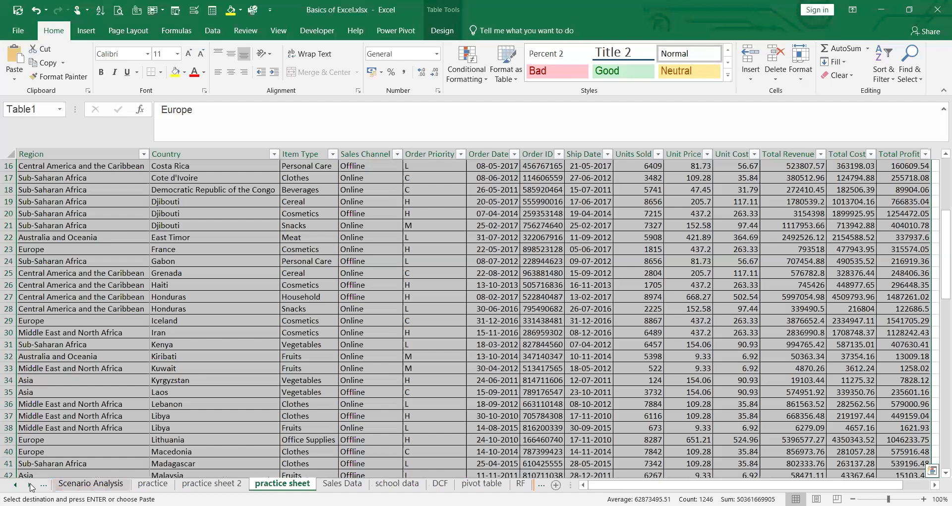
pyautogui.click(343, 484)
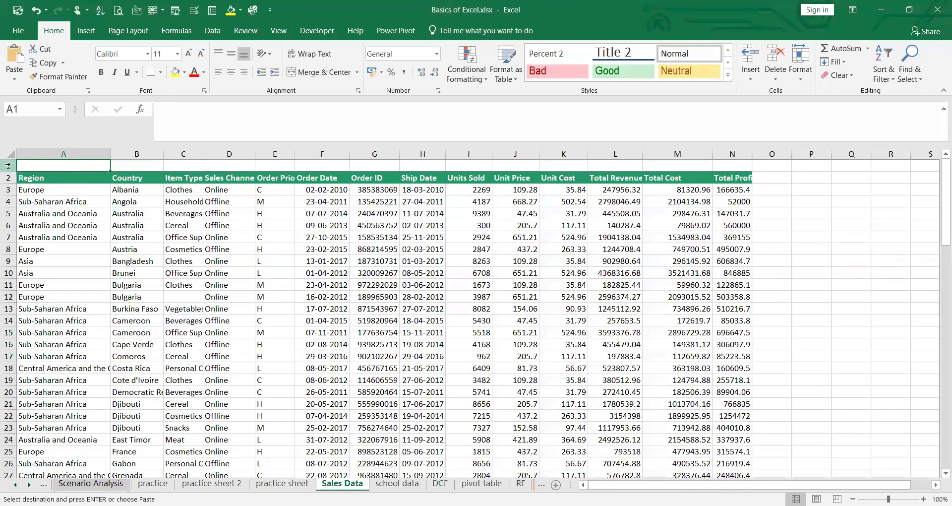
pyautogui.rightClick(7, 166)
pyautogui.click(44, 268)
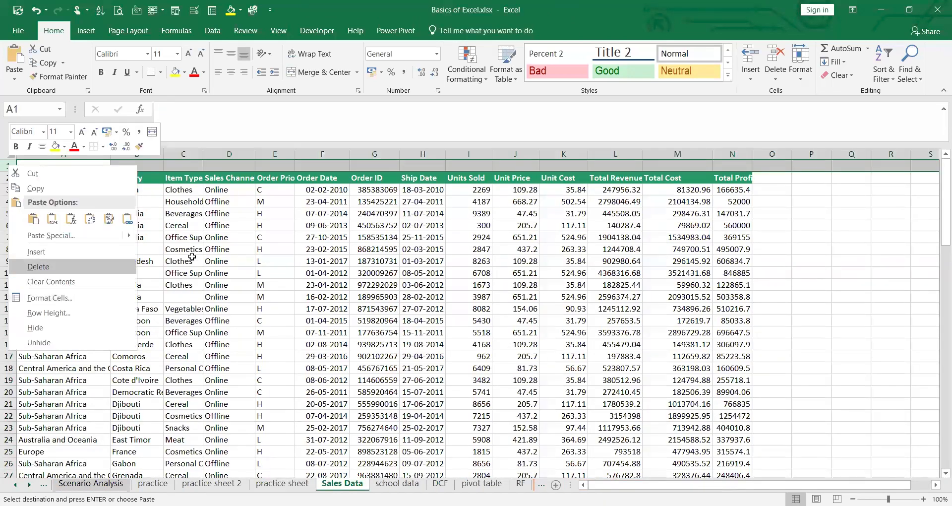
pyautogui.click(190, 260)
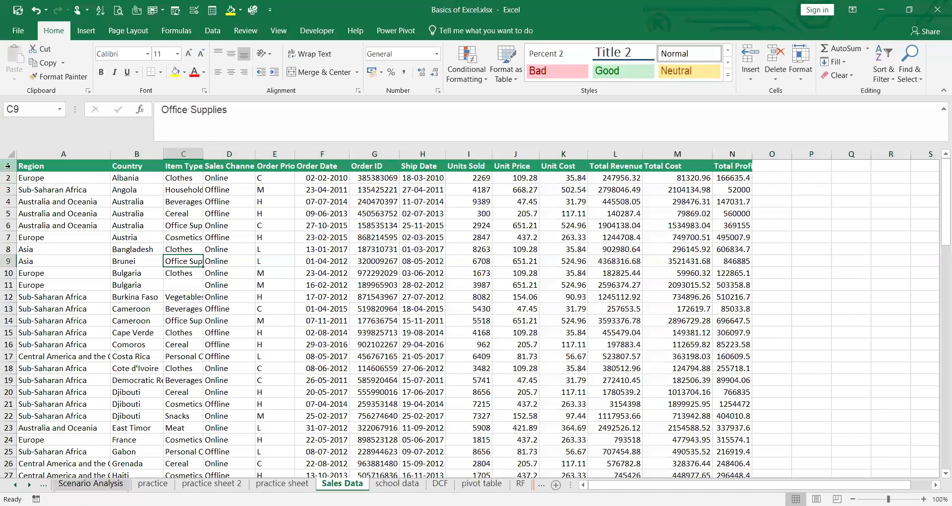
# Freeze the top row of the Sales Data sheet and check the headers against the lower records
pyautogui.click(7, 166)
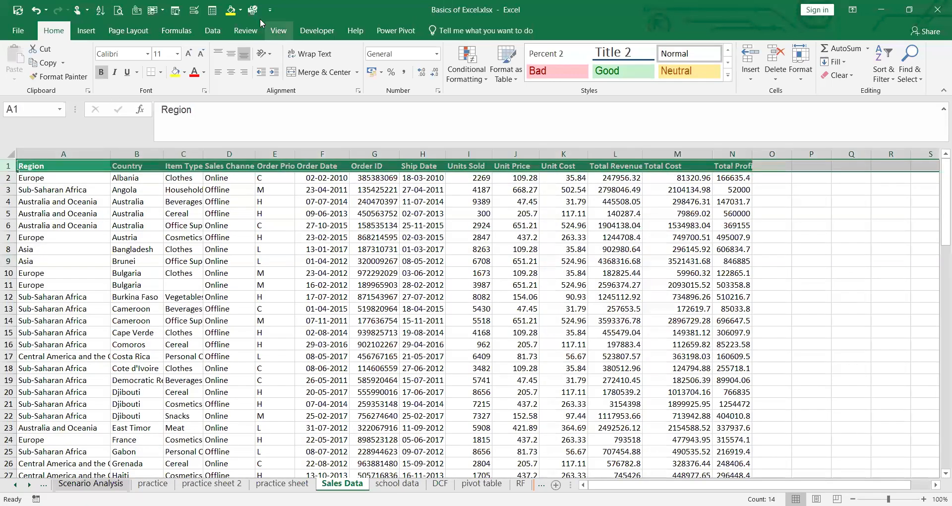
pyautogui.click(279, 32)
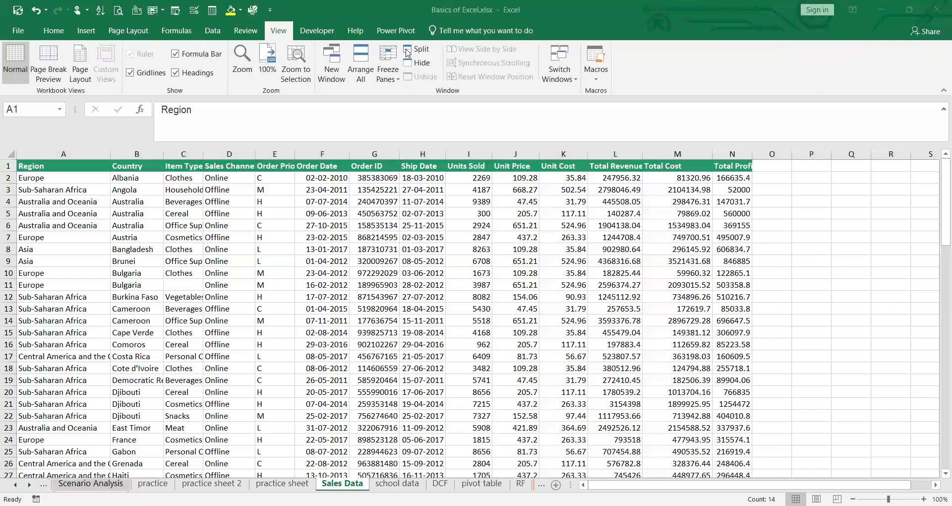
pyautogui.click(397, 80)
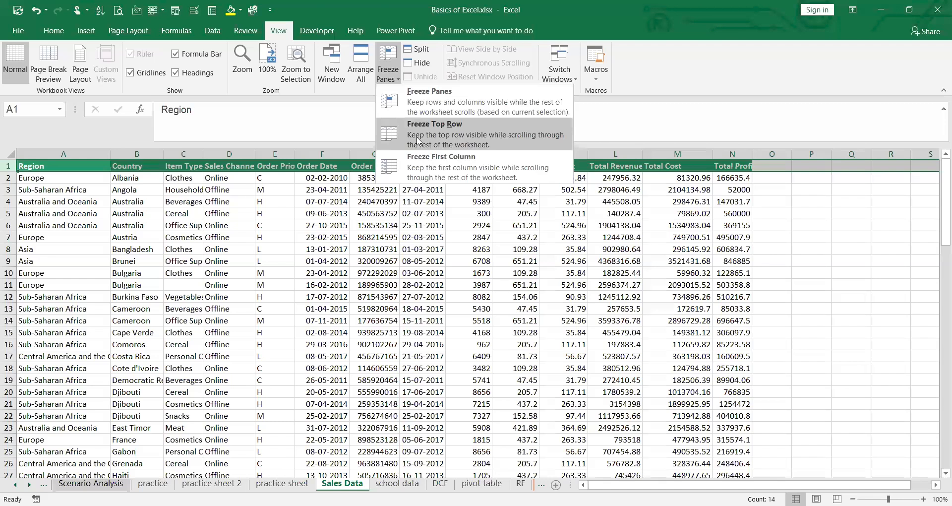
pyautogui.click(418, 141)
pyautogui.scroll(-17, 246, 191)
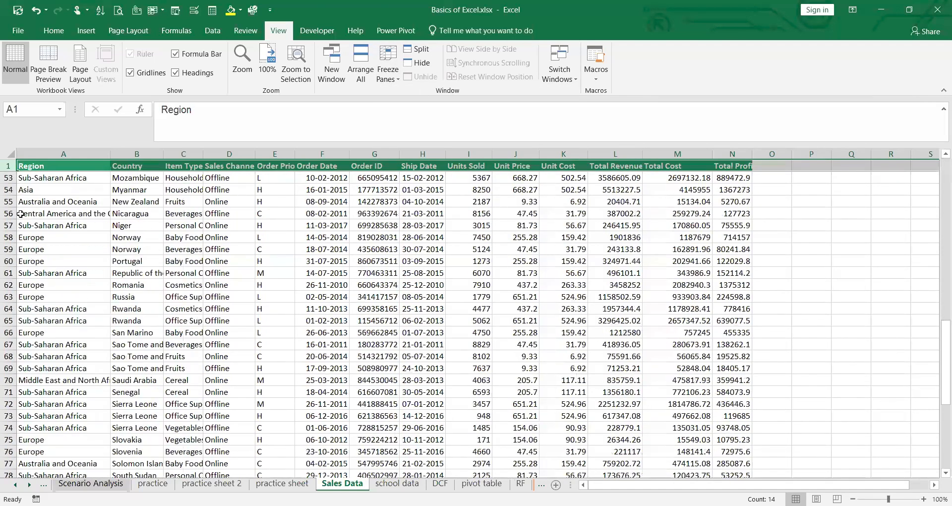
pyautogui.scroll(-4, 20, 213)
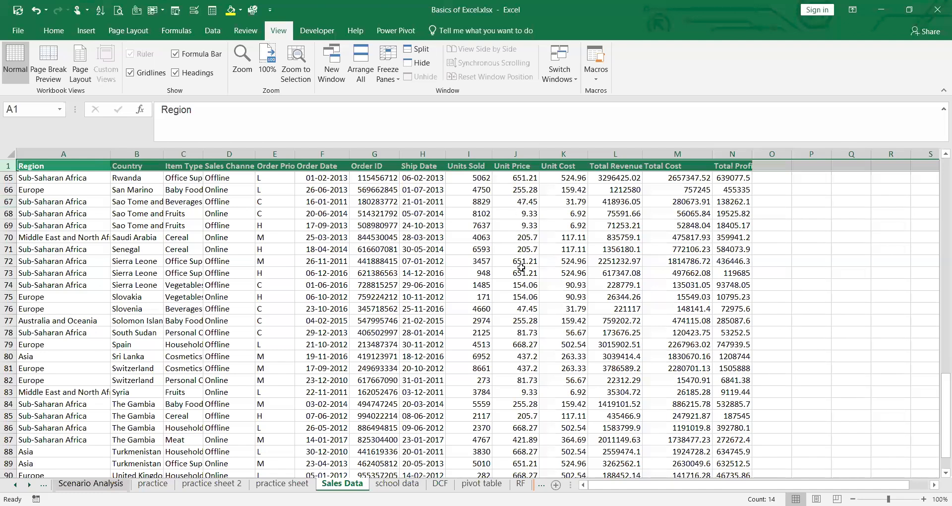
pyautogui.scroll(6, 198, 223)
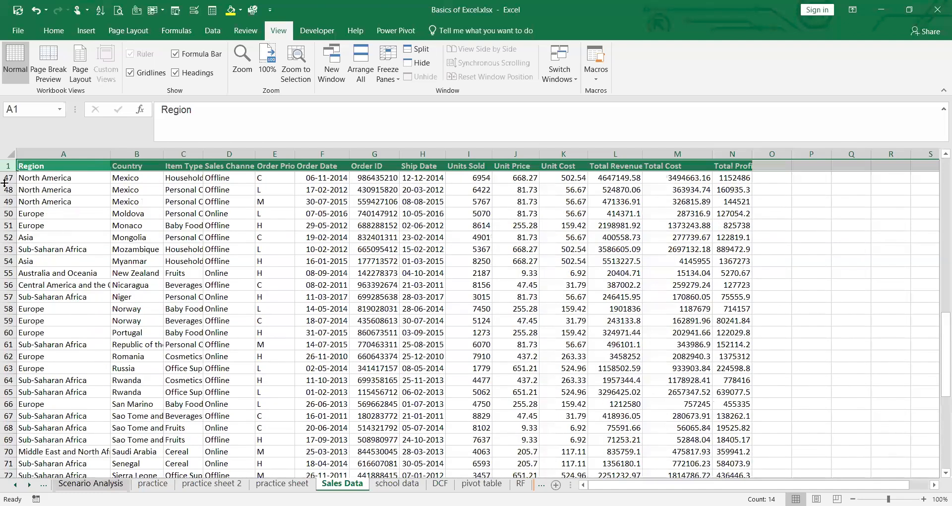
pyautogui.scroll(7, 4, 182)
# Unfreeze the panes on the Sales Data sheet
pyautogui.click(391, 76)
pyautogui.click(427, 110)
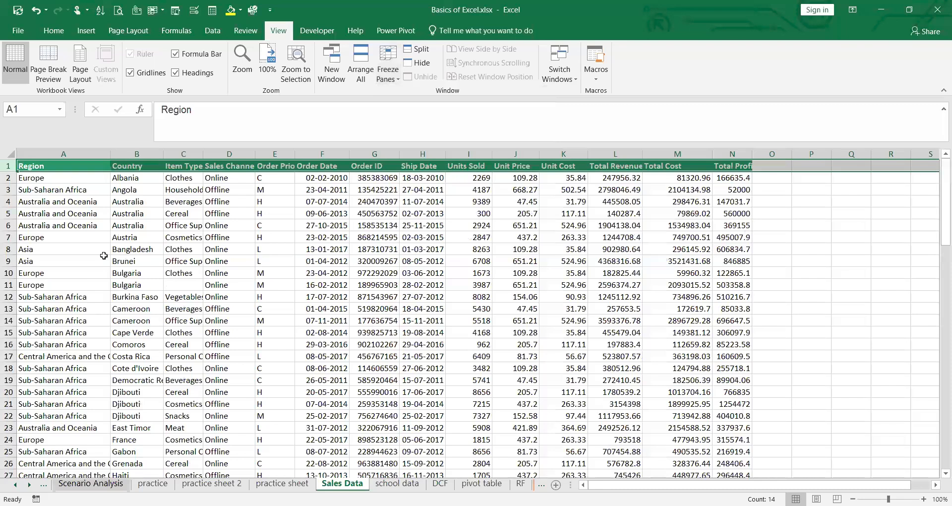
pyautogui.click(816, 272)
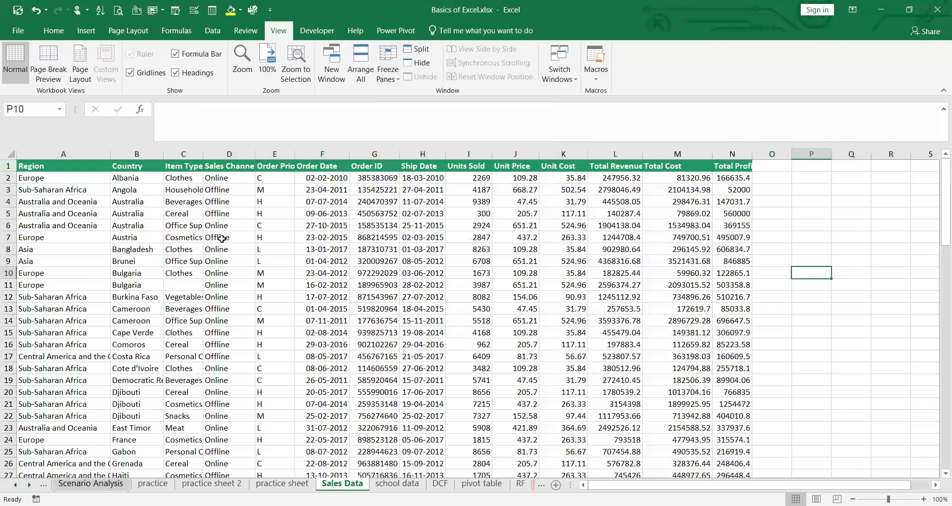
pyautogui.scroll(-11, 313, 295)
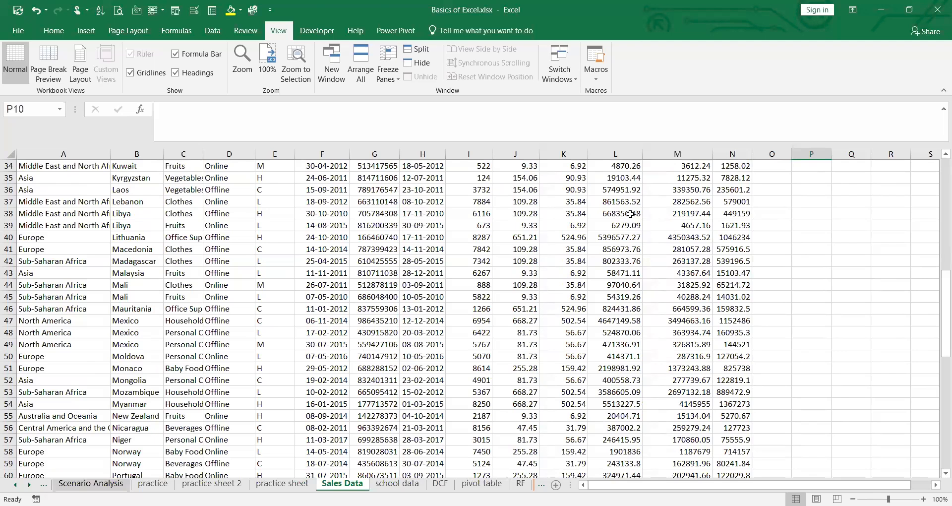
pyautogui.scroll(11, 628, 243)
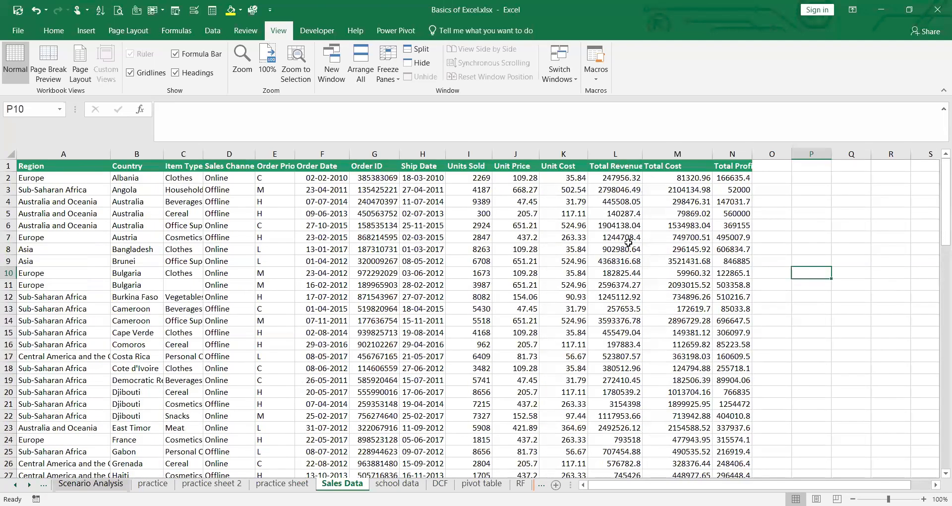
# Freeze the top header row of the Sales Data sheet again
pyautogui.click(8, 166)
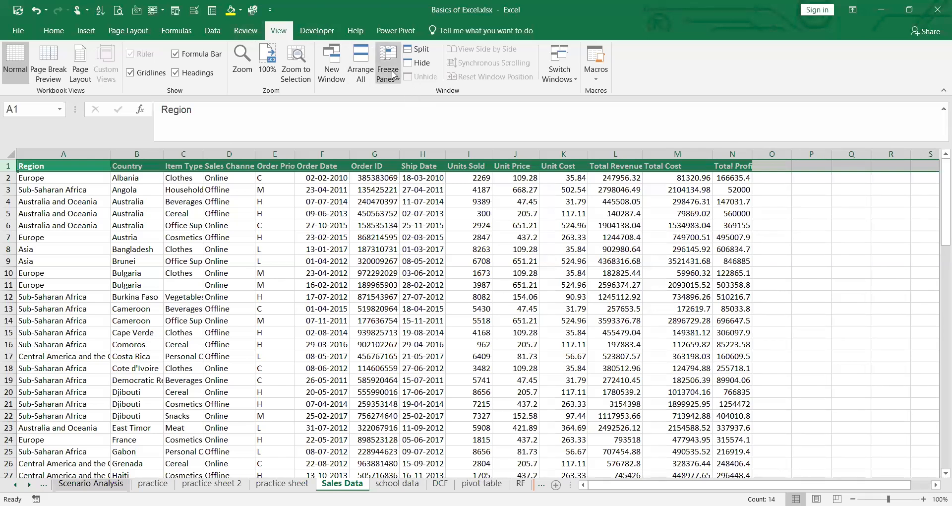
pyautogui.click(384, 52)
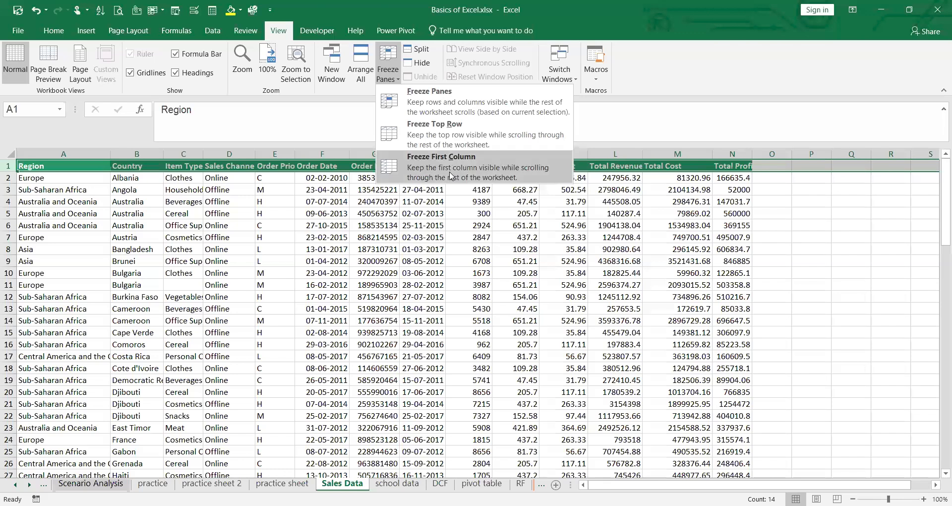
pyautogui.click(435, 133)
pyautogui.scroll(-18, 389, 261)
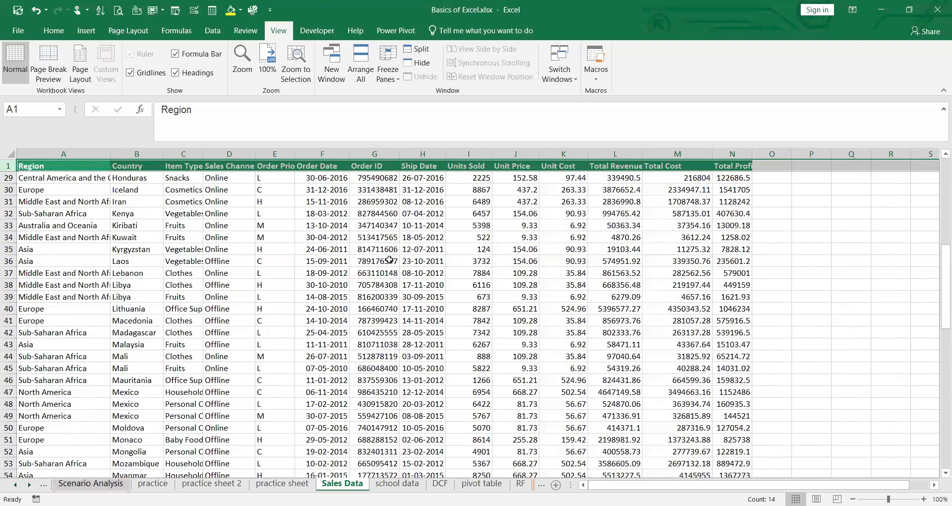
pyautogui.scroll(-8, 659, 295)
pyautogui.scroll(12, 552, 322)
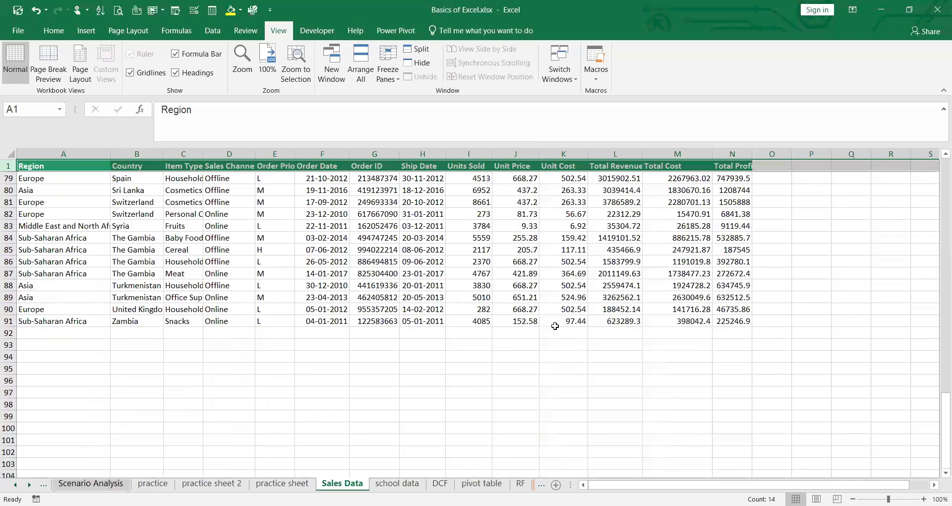
pyautogui.scroll(14, 554, 325)
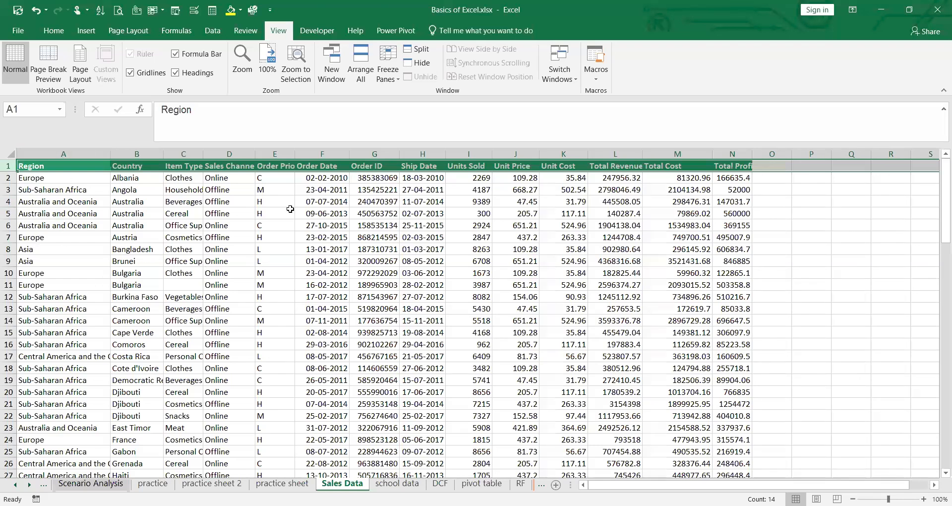
# Freeze the first column, Region, of the Sales Data sheet and check it against the columns further along
pyautogui.click(399, 82)
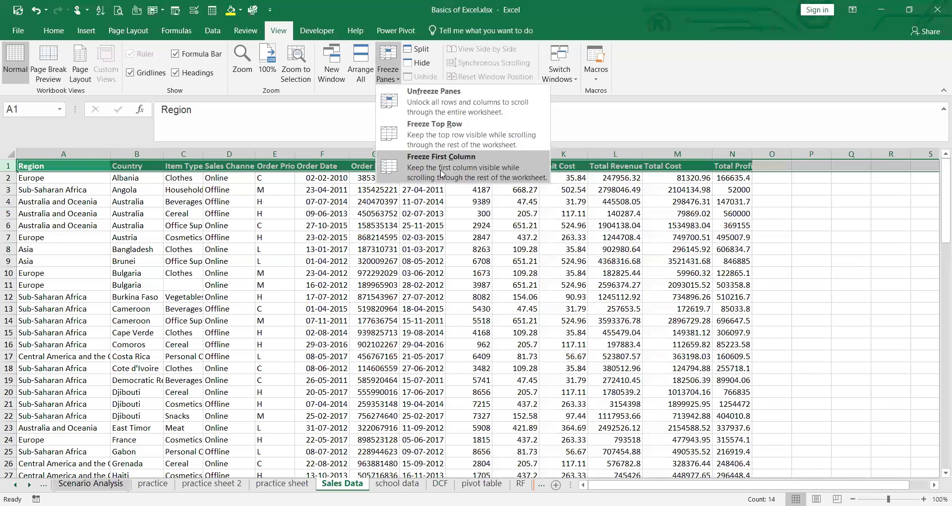
pyautogui.scroll(-3, 329, 275)
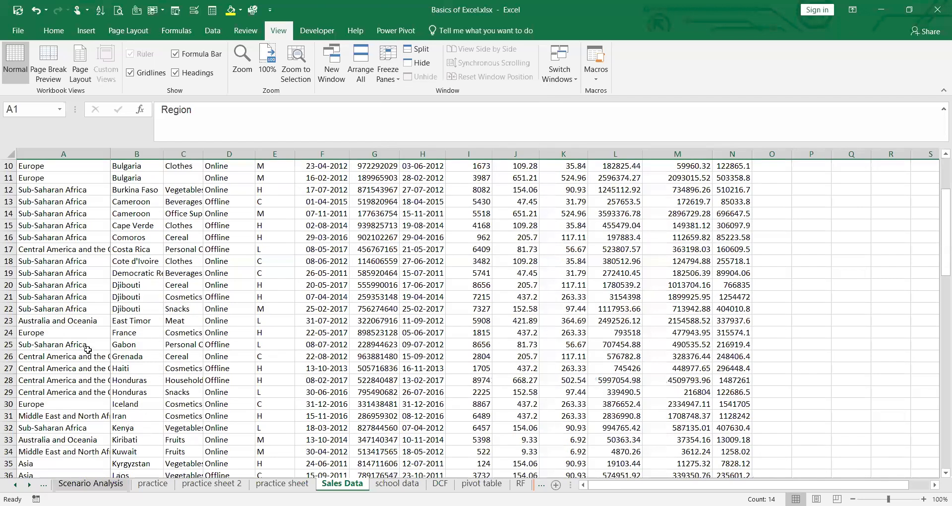
pyautogui.moveTo(664, 486); pyautogui.dragTo(594, 471)
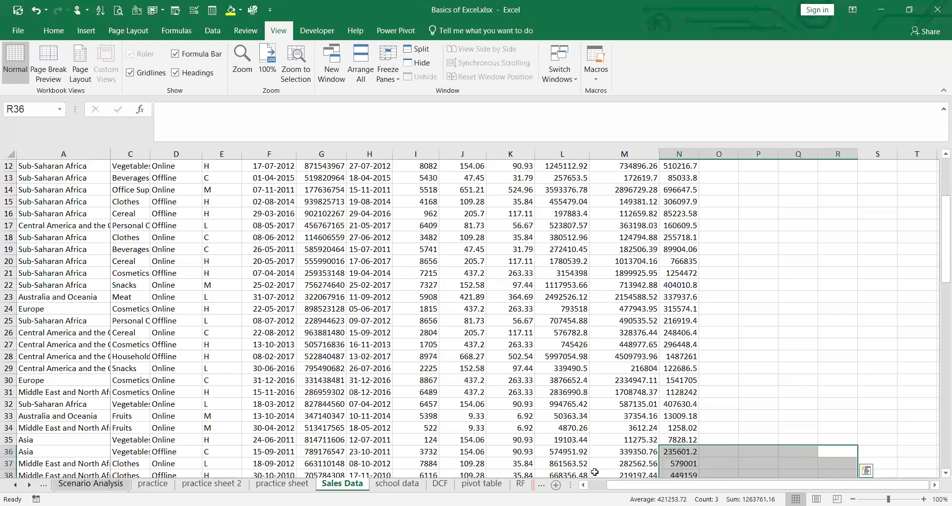
pyautogui.moveTo(714, 484); pyautogui.dragTo(697, 486)
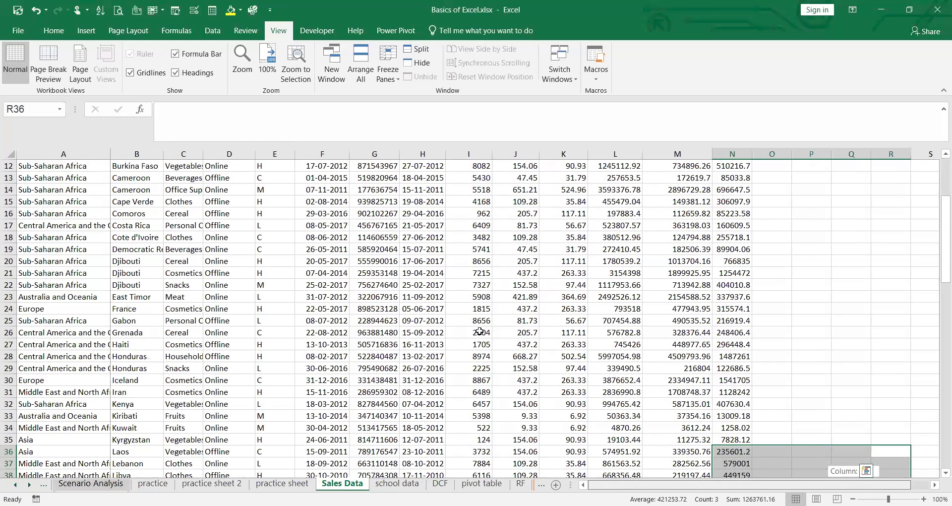
pyautogui.scroll(4, 436, 332)
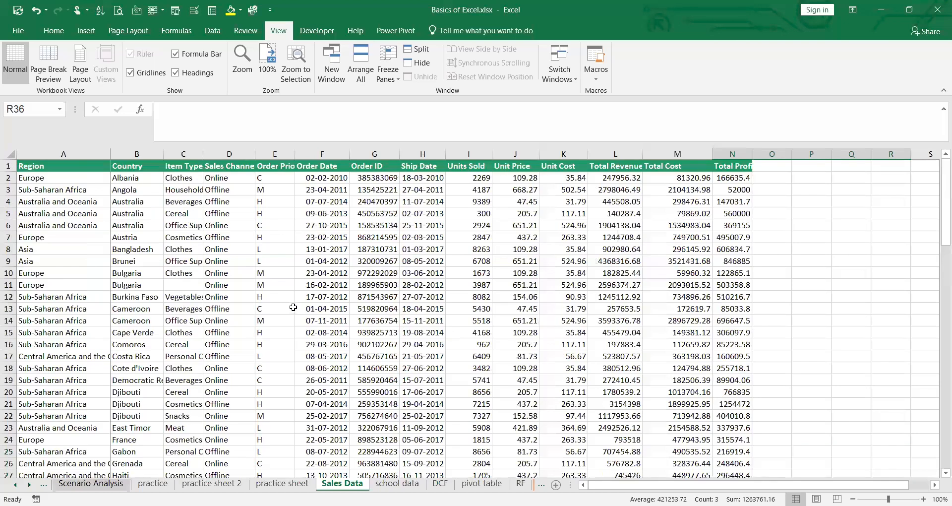
# Examine how the headers of the Sales Data sheet behave when moving down to the lower records and back
pyautogui.click(291, 308)
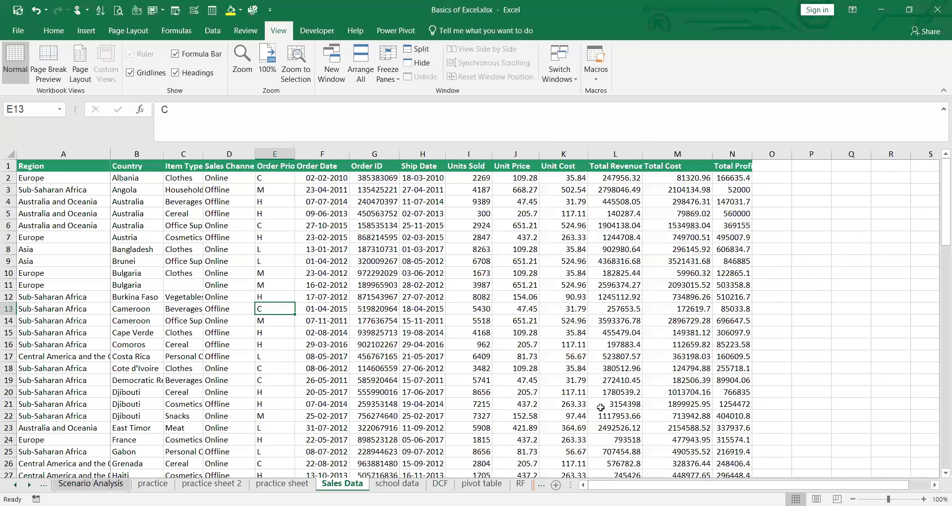
pyautogui.hotkey('ctrl', 'n')
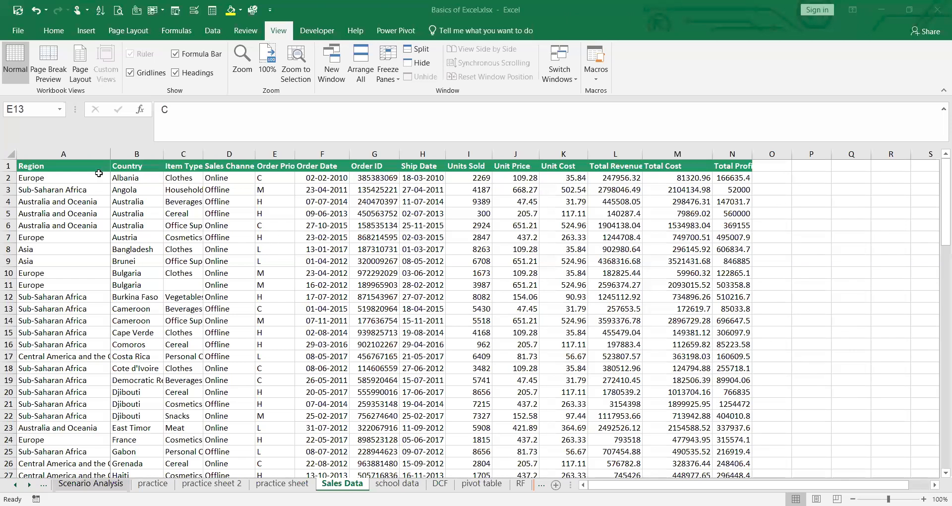
pyautogui.scroll(-2, 341, 364)
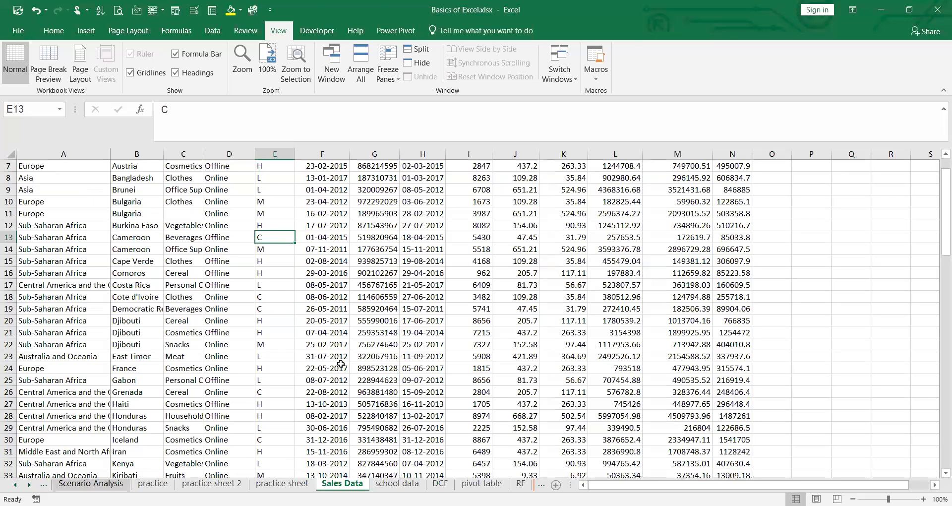
pyautogui.scroll(-7, 342, 364)
pyautogui.scroll(9, 341, 364)
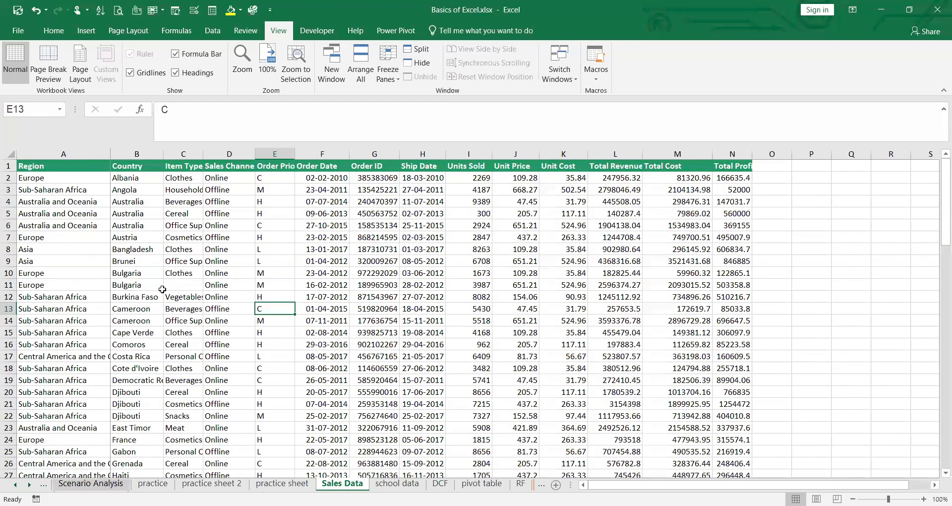
pyautogui.scroll(-19, 314, 321)
pyautogui.scroll(14, 314, 320)
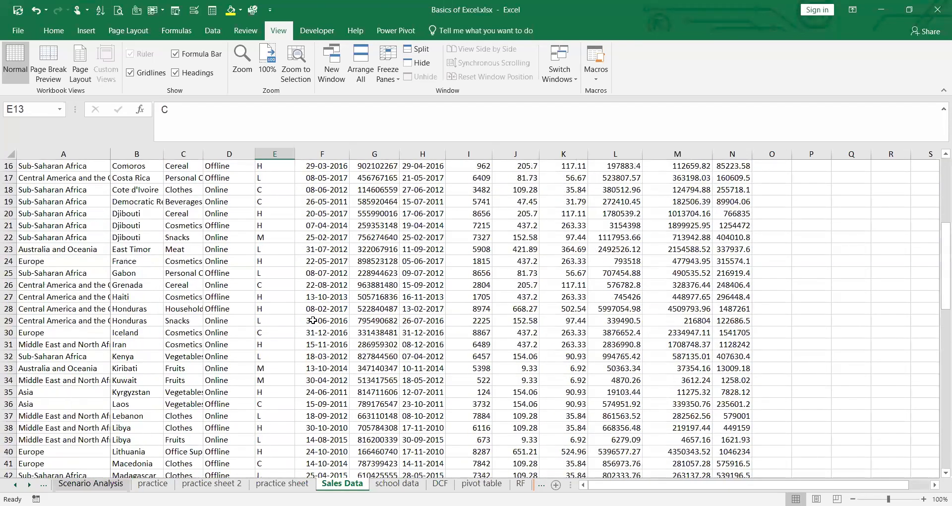
pyautogui.scroll(5, 402, 214)
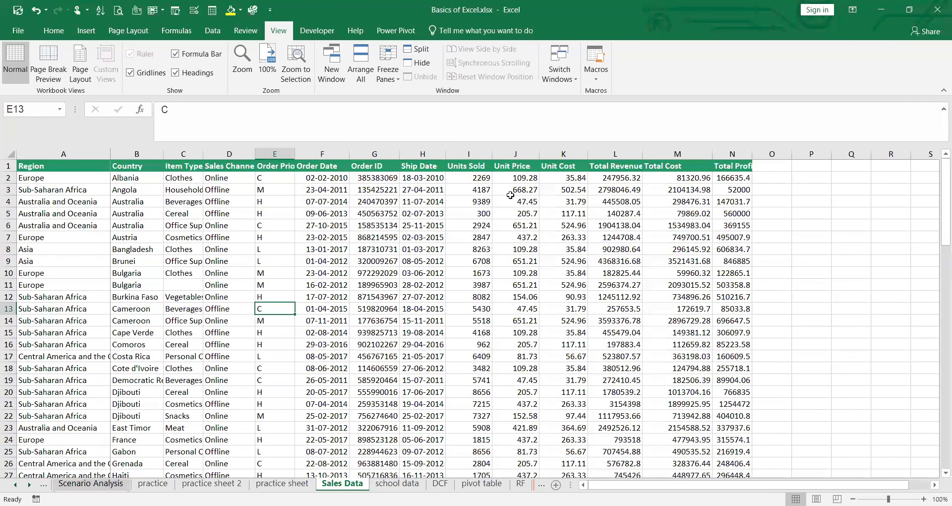
pyautogui.scroll(-5, 481, 309)
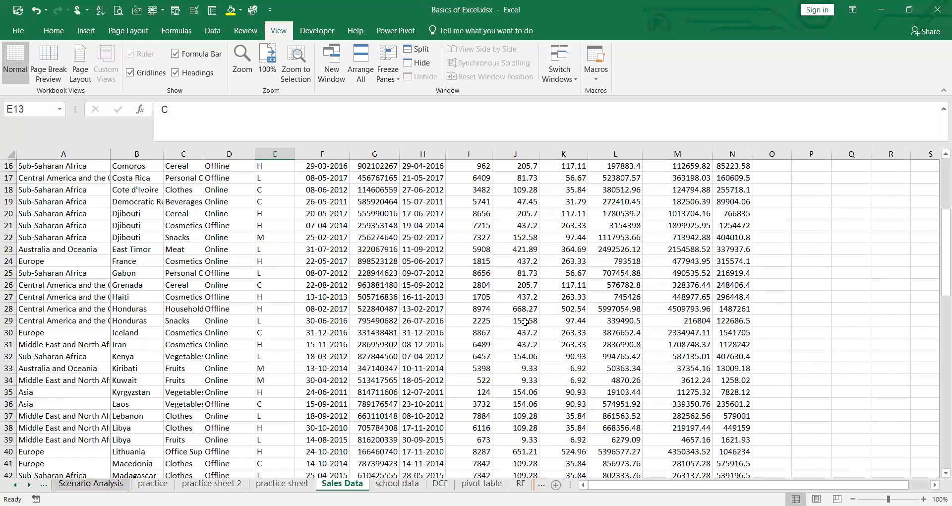
pyautogui.scroll(5, 525, 322)
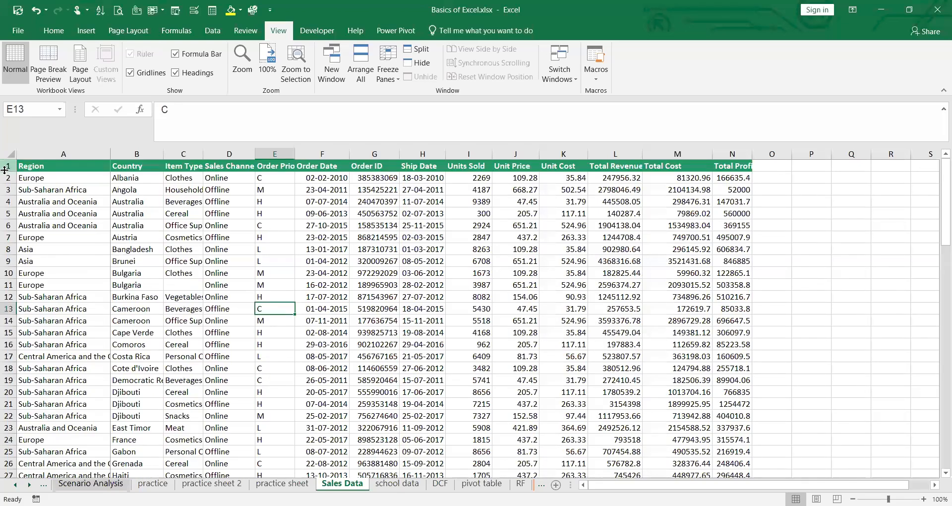
# Freeze the top header row of the Sales Data sheet and check the headers against the lowest records
pyautogui.click(5, 171)
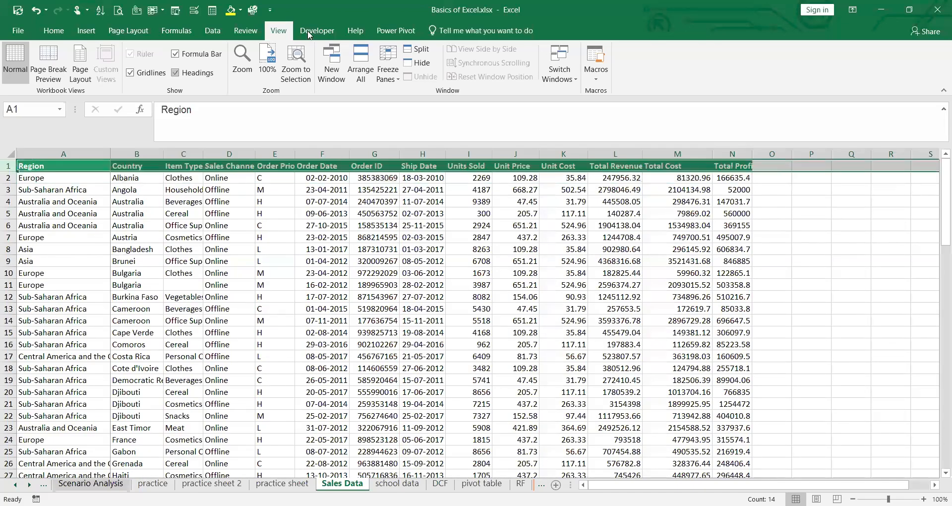
pyautogui.click(398, 81)
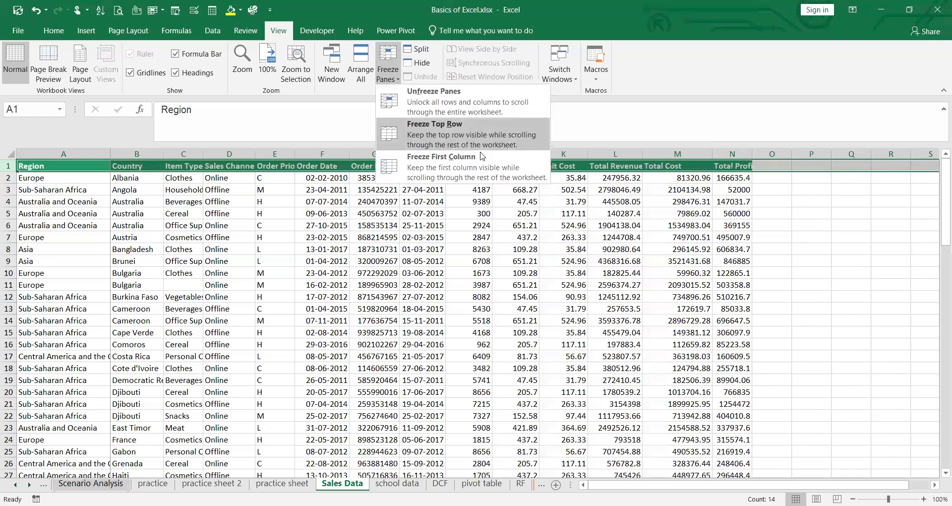
pyautogui.click(458, 136)
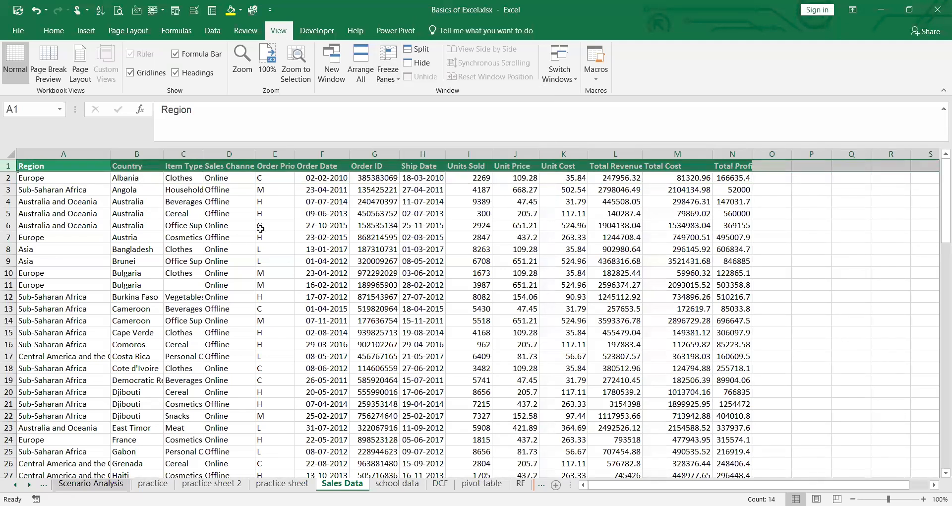
pyautogui.scroll(-20, 260, 228)
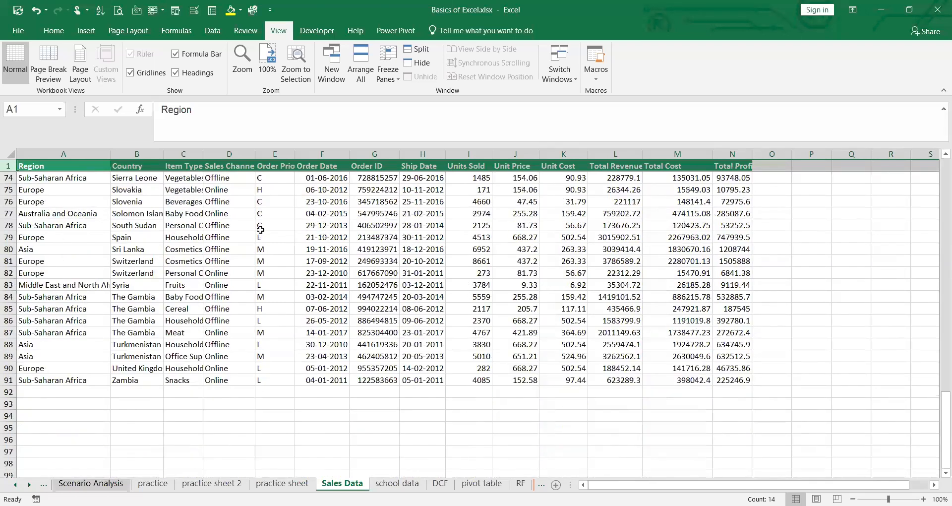
pyautogui.scroll(7, 261, 229)
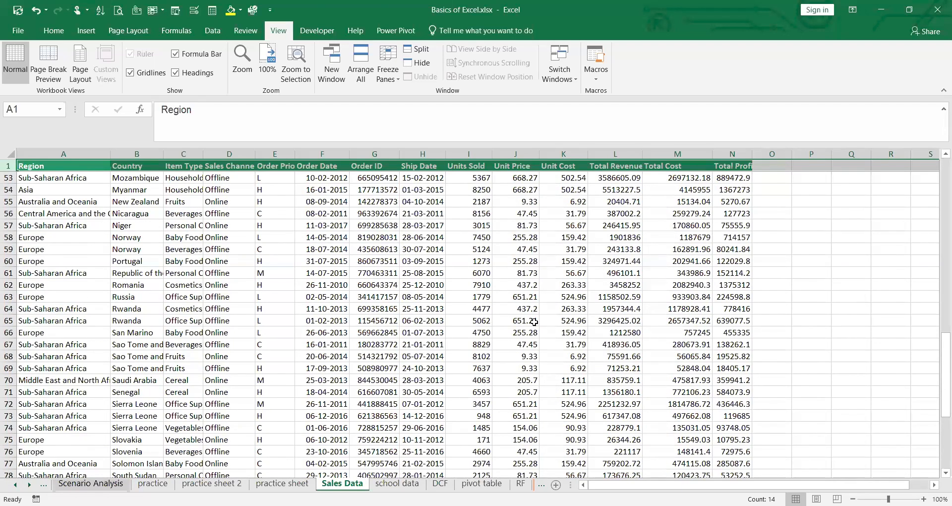
pyautogui.scroll(7, 534, 322)
pyautogui.scroll(-10, 534, 322)
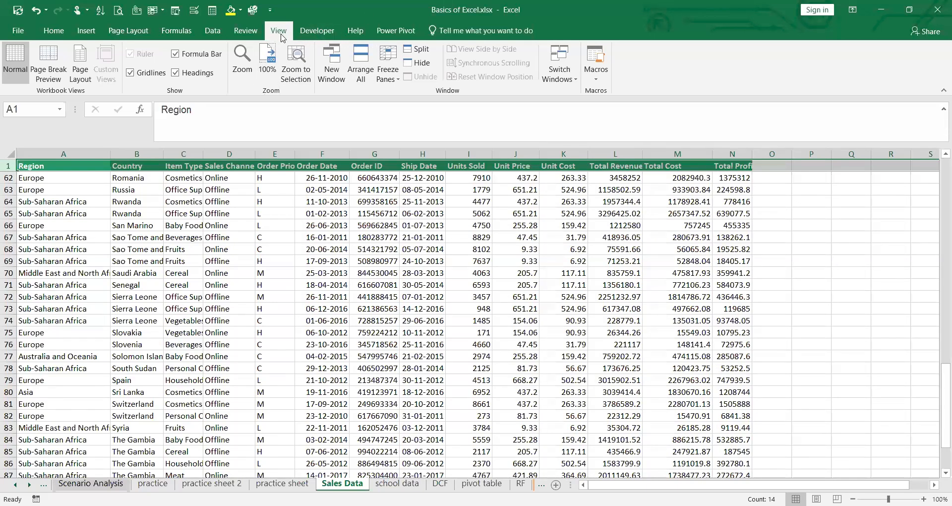
# Unfreeze all panes on the Sales Data sheet and select the order date cell F7
pyautogui.click(392, 79)
pyautogui.click(422, 99)
pyautogui.click(325, 236)
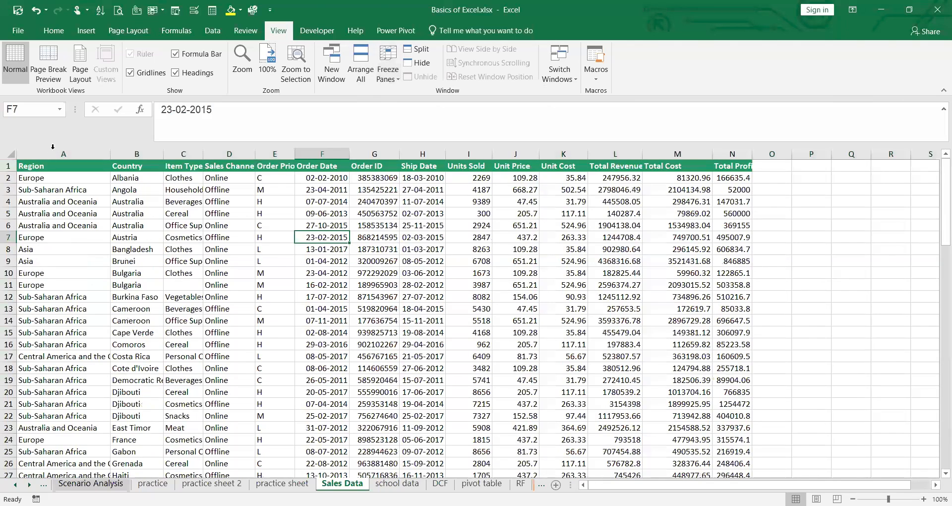
pyautogui.click(45, 166)
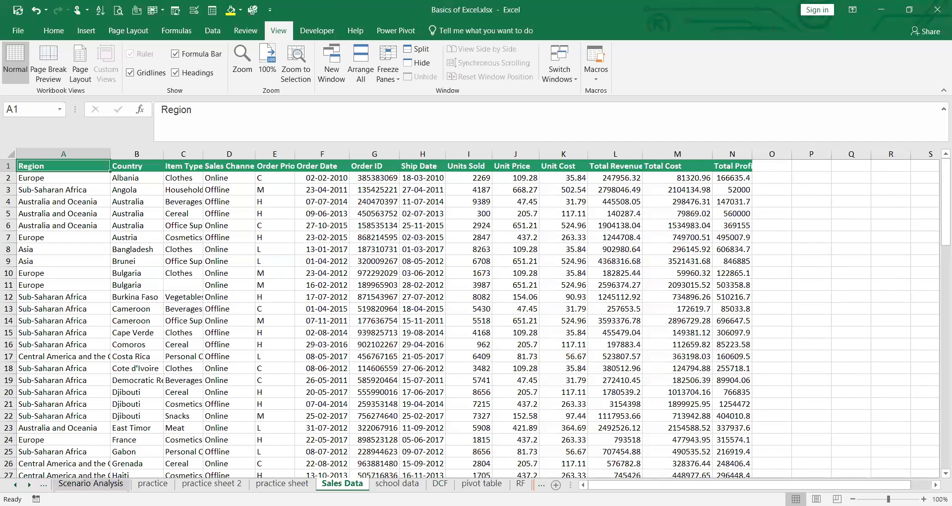
pyautogui.moveTo(853, 483); pyautogui.dragTo(820, 474)
pyautogui.click(66, 177)
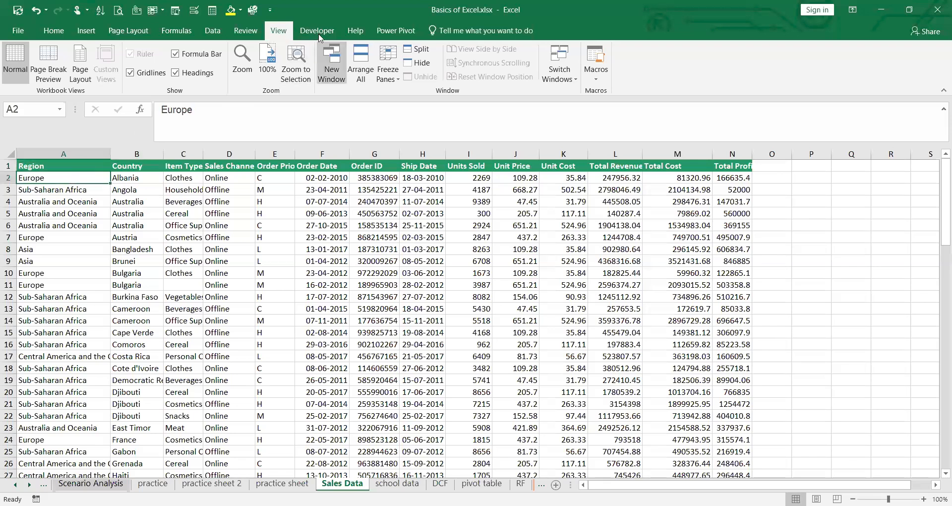
pyautogui.click(460, 171)
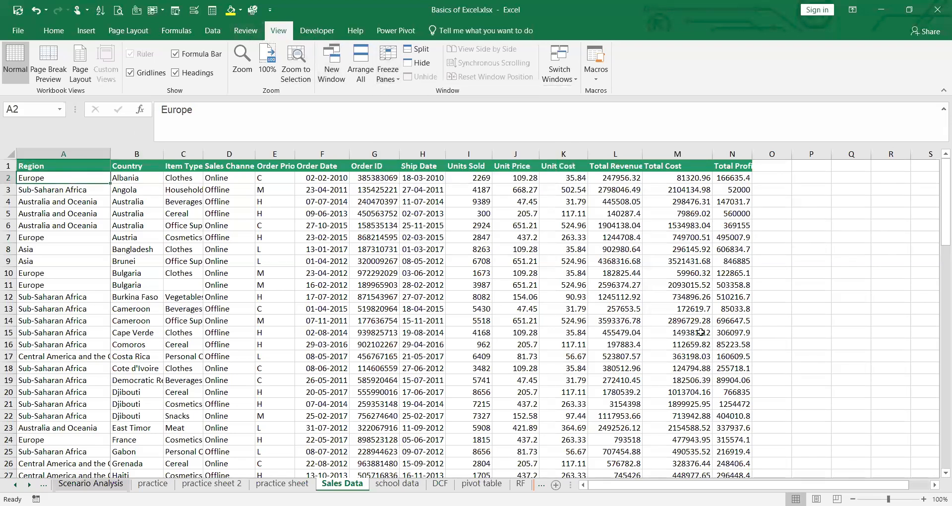
pyautogui.moveTo(700, 485); pyautogui.dragTo(685, 471)
# Open the Practice 1 sheet near the start of the workbook and look at the end of its last loan schedule
pyautogui.click(55, 32)
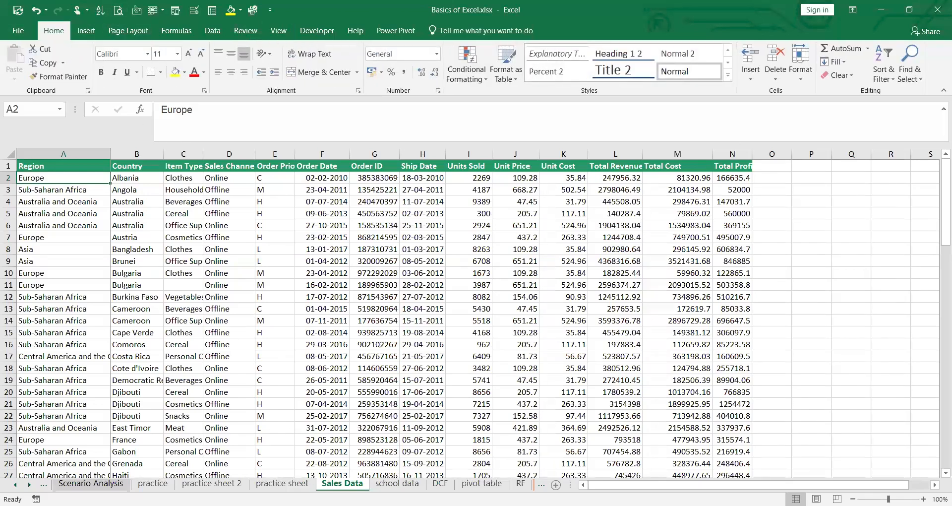
pyautogui.click(15, 484)
pyautogui.click(15, 484)
pyautogui.click(15, 485)
pyautogui.click(15, 484)
pyautogui.click(15, 485)
pyautogui.click(16, 484)
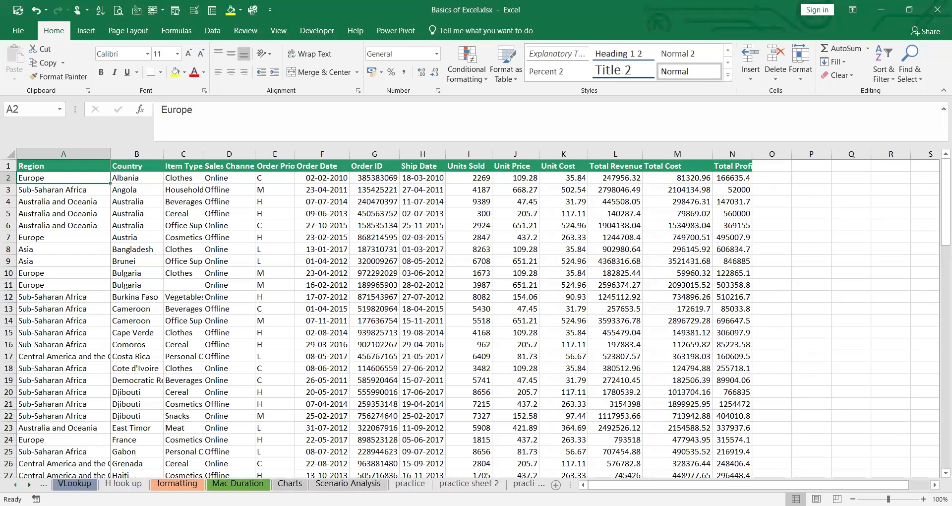
pyautogui.click(16, 485)
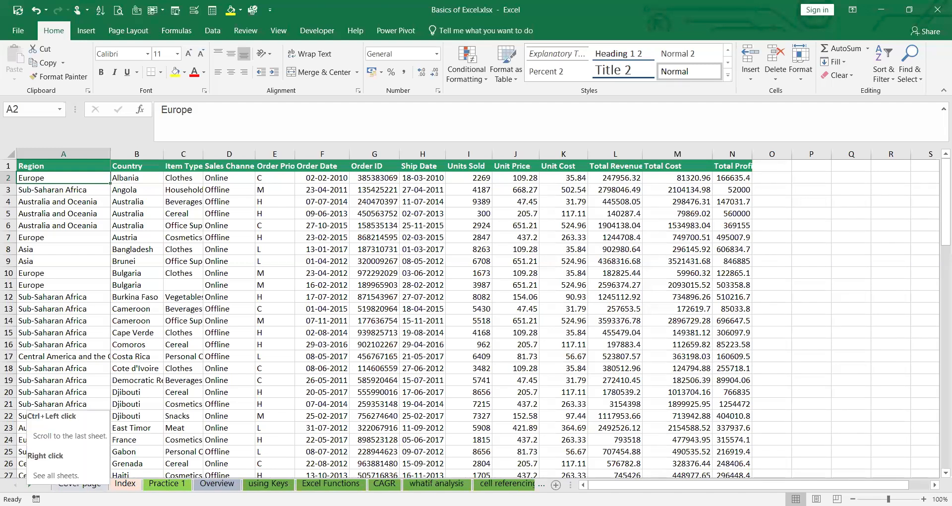
pyautogui.click(163, 484)
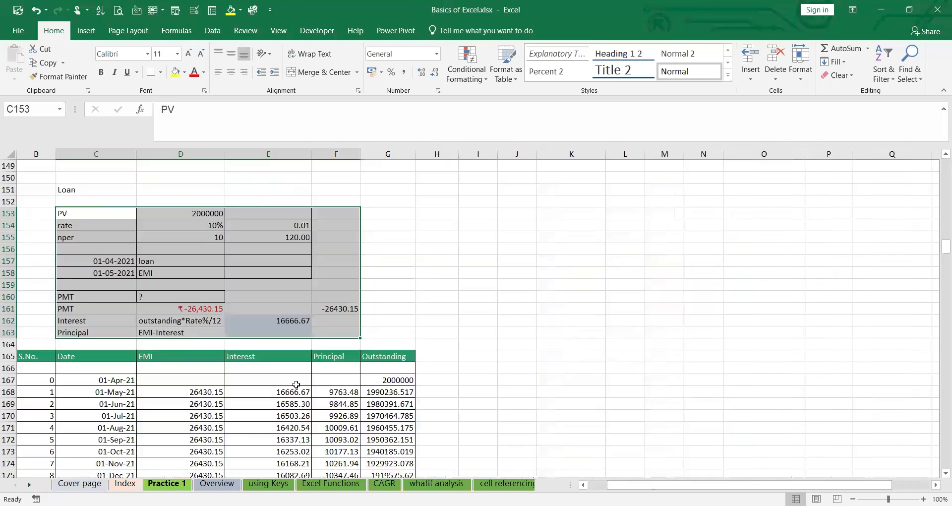
pyautogui.scroll(-20, 640, 400)
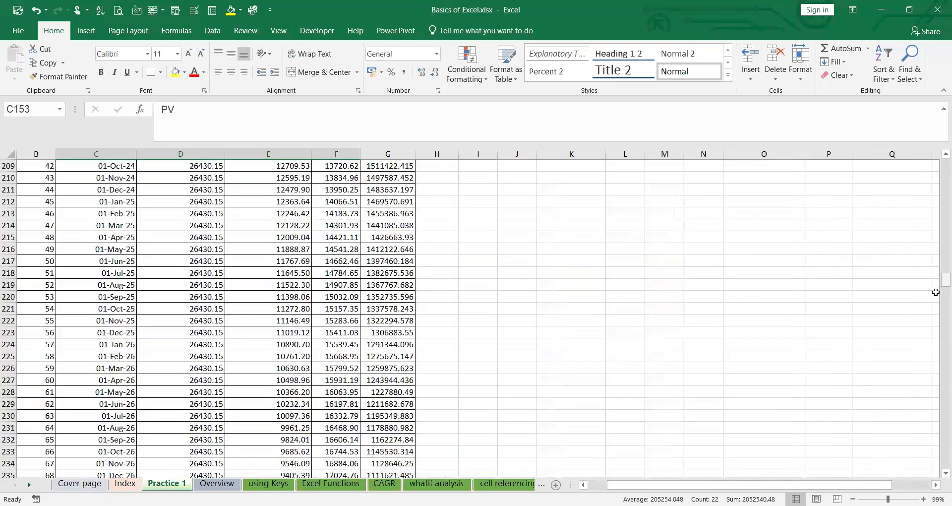
pyautogui.moveTo(945, 282); pyautogui.dragTo(922, 480)
pyautogui.scroll(-4, 854, 468)
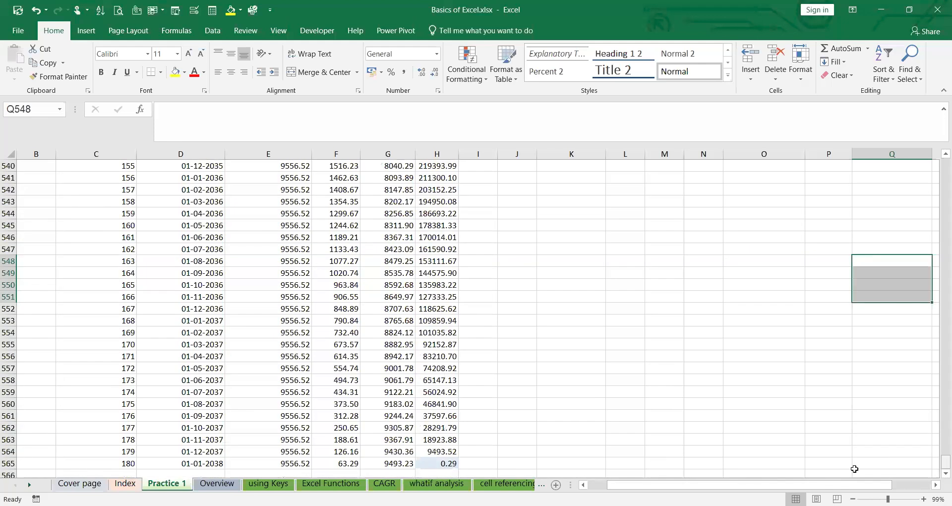
# Add a new blank worksheet directly after Practice 1 and select cell B2 in it
pyautogui.click(556, 485)
pyautogui.click(83, 178)
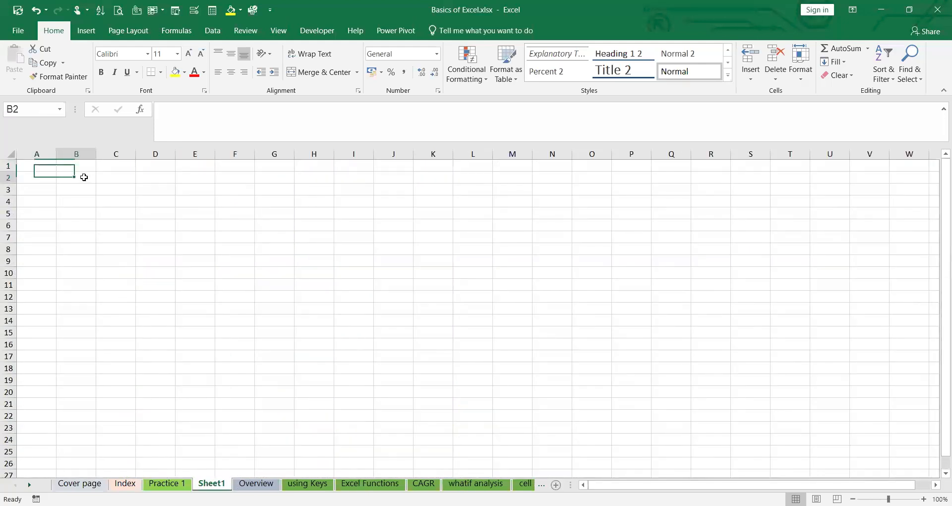
pyautogui.rightClick(85, 178)
pyautogui.press('Escape')
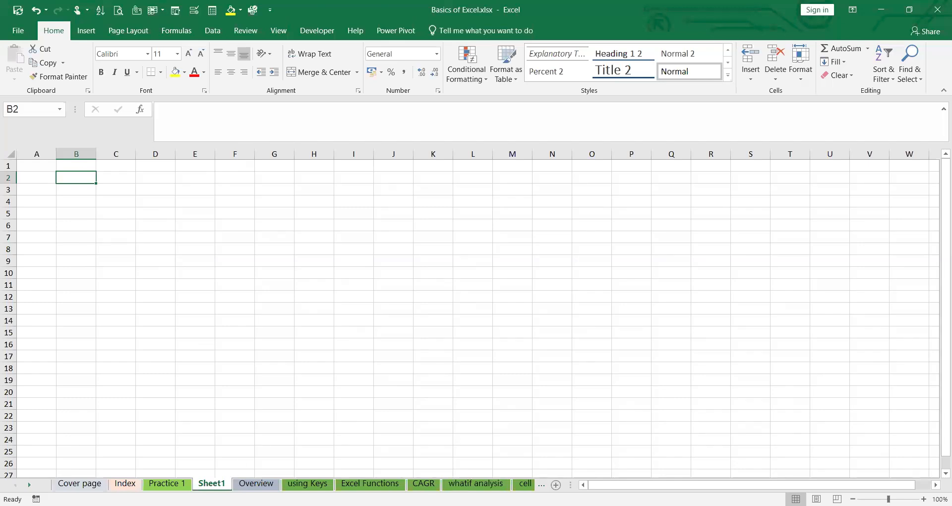
# Copy the second example question, the 80 Lacs home loan in cell B12, from the loan sheet
pyautogui.click(29, 484)
pyautogui.click(30, 484)
pyautogui.click(29, 485)
pyautogui.click(30, 485)
pyautogui.click(29, 484)
pyautogui.click(29, 485)
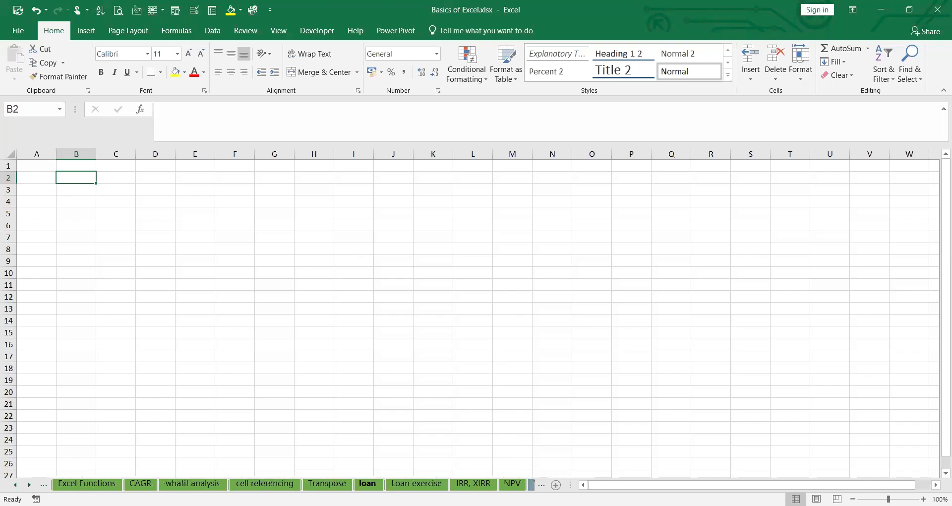
pyautogui.click(369, 485)
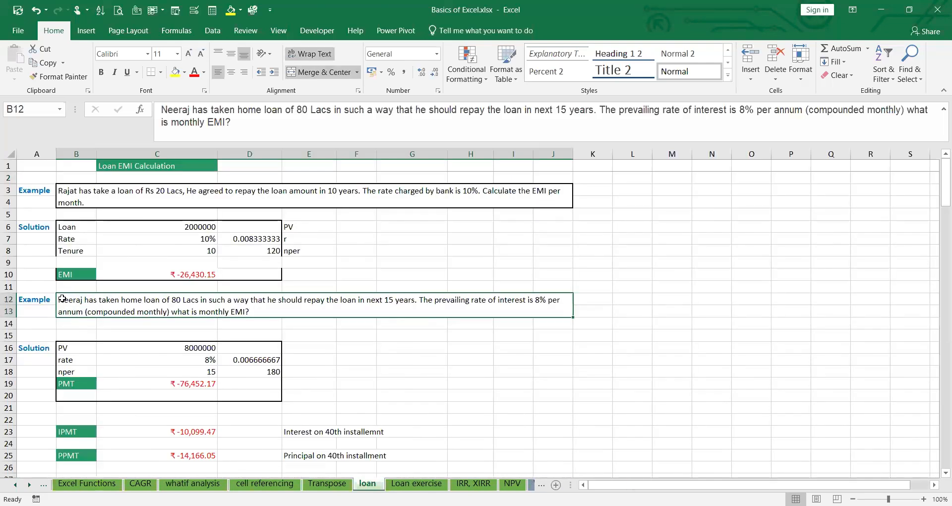
pyautogui.click(627, 391)
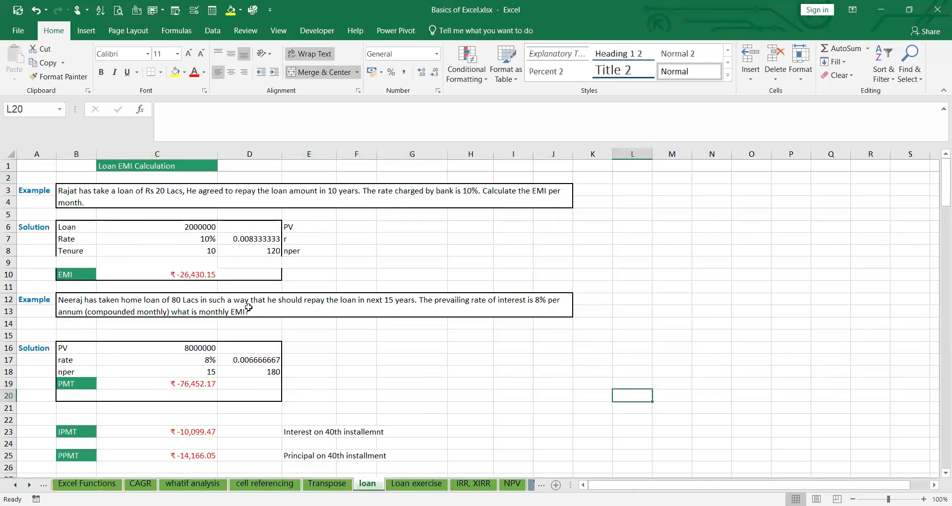
pyautogui.click(77, 301)
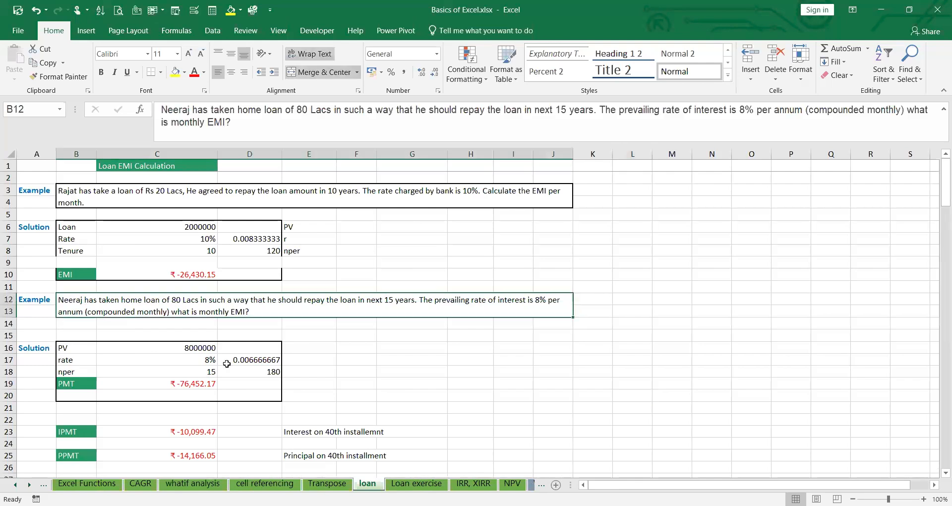
pyautogui.hotkey('ctrl', 'c')
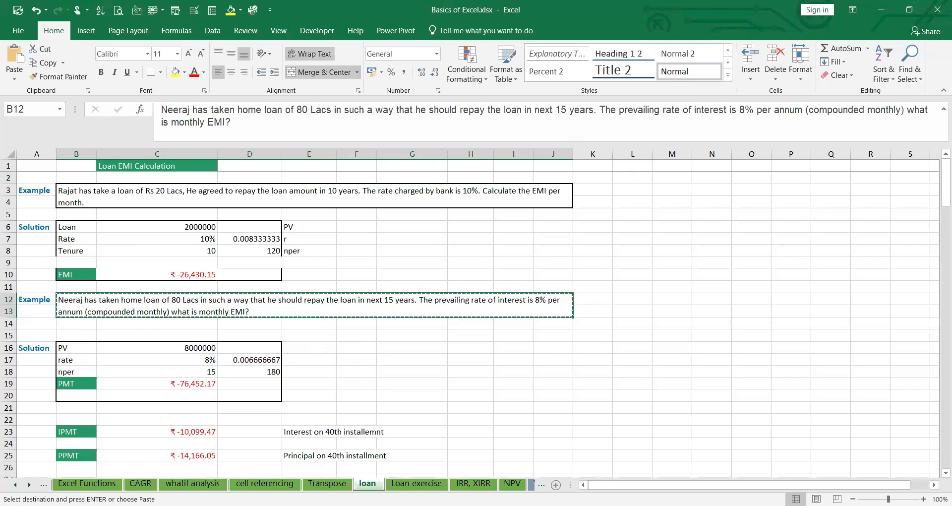
# Paste the home loan question into cell B2 of Sheet1 and widen column J so the full text fits
pyautogui.click(15, 485)
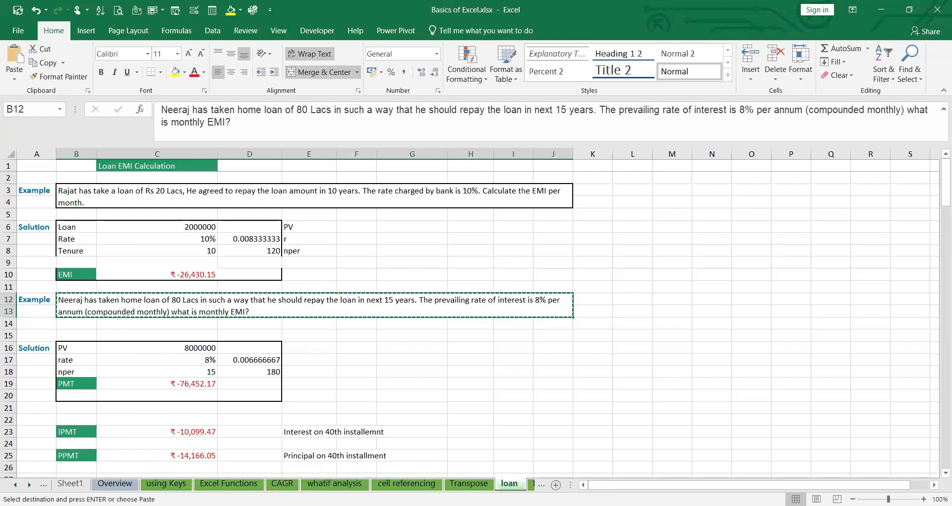
pyautogui.click(13, 486)
pyautogui.click(13, 485)
pyautogui.click(14, 486)
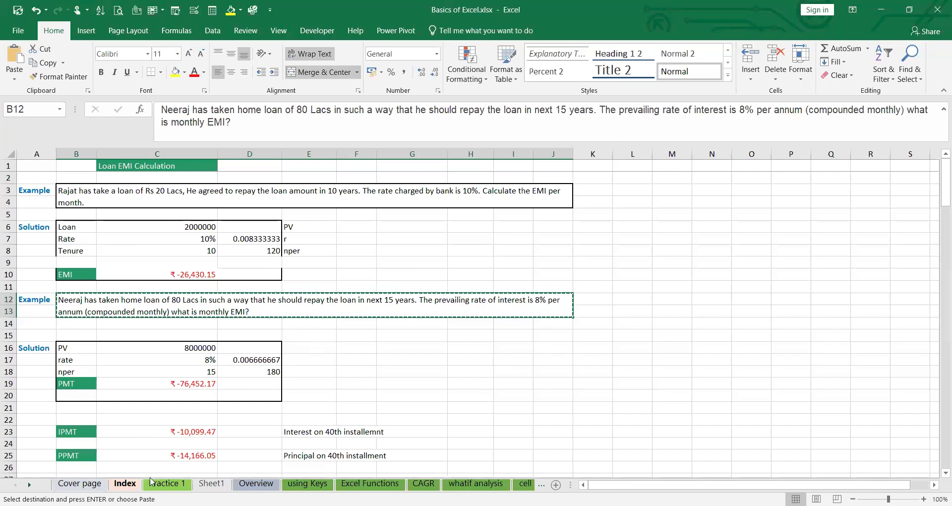
pyautogui.click(217, 483)
pyautogui.click(75, 176)
pyautogui.hotkey('ctrl', 'v')
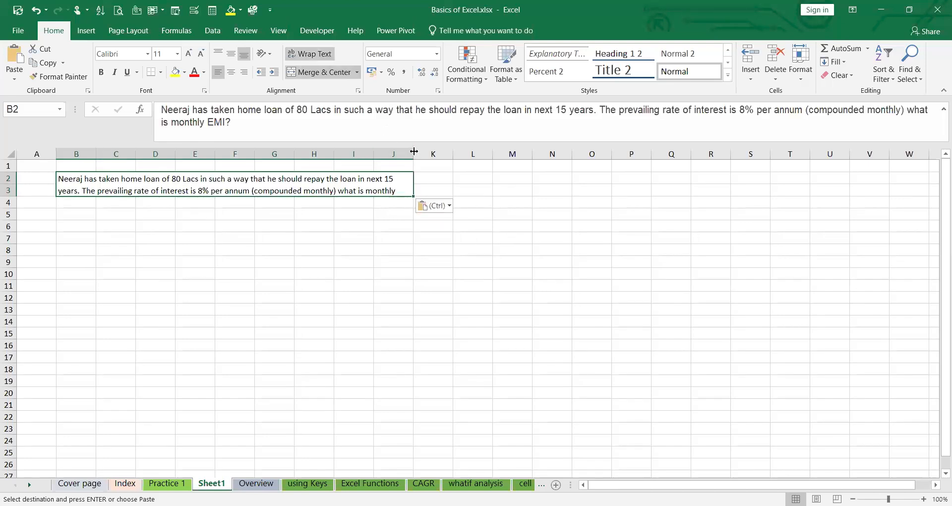
pyautogui.moveTo(414, 154); pyautogui.dragTo(461, 154)
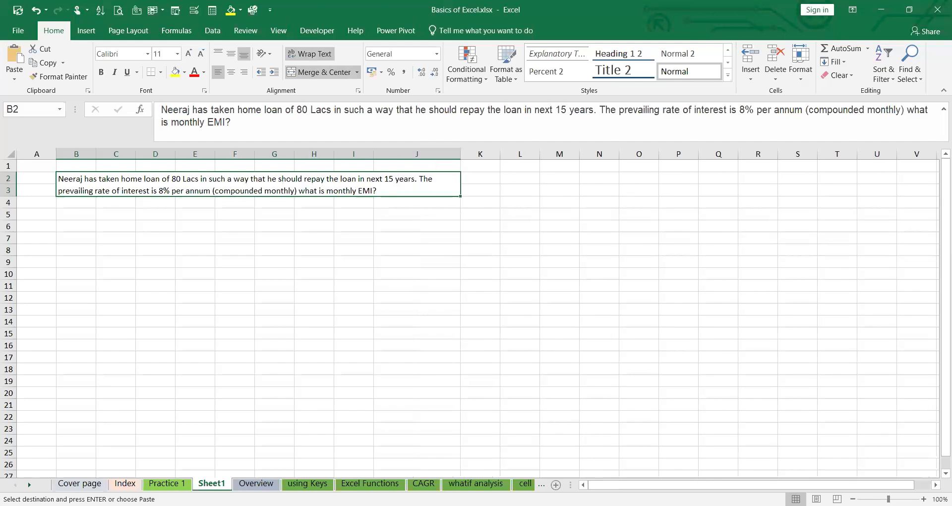
# Enter the label PV in cell B6 below the loan question and the loan amount 8000000 in C6
pyautogui.moveTo(888, 500); pyautogui.dragTo(892, 499)
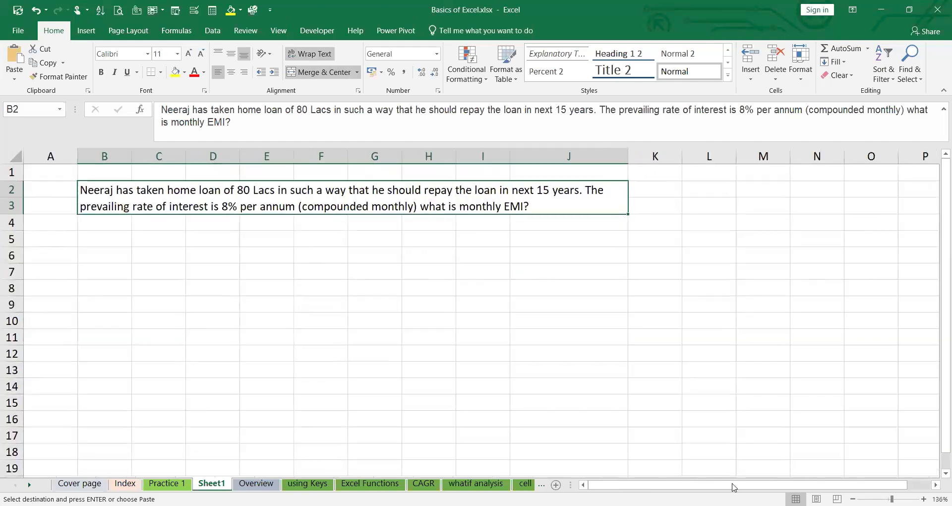
pyautogui.click(92, 251)
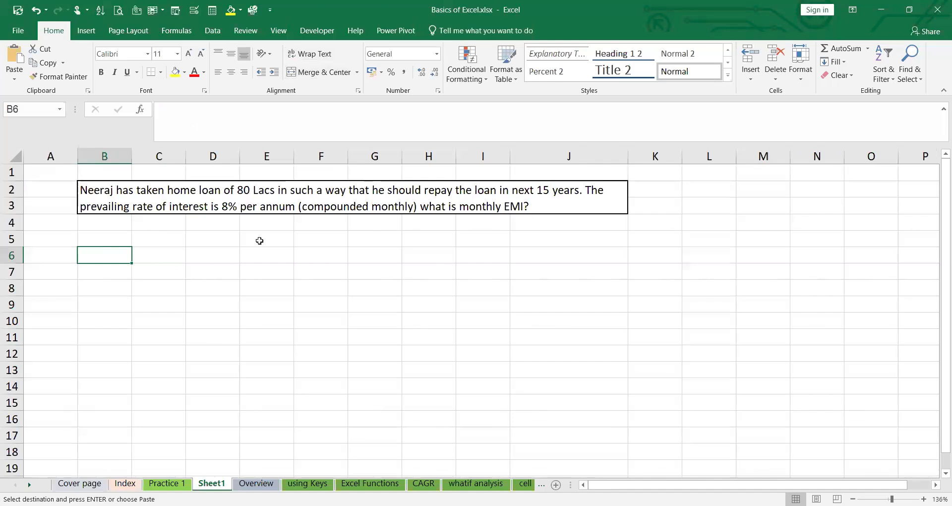
pyautogui.write('PV')
pyautogui.click(168, 256)
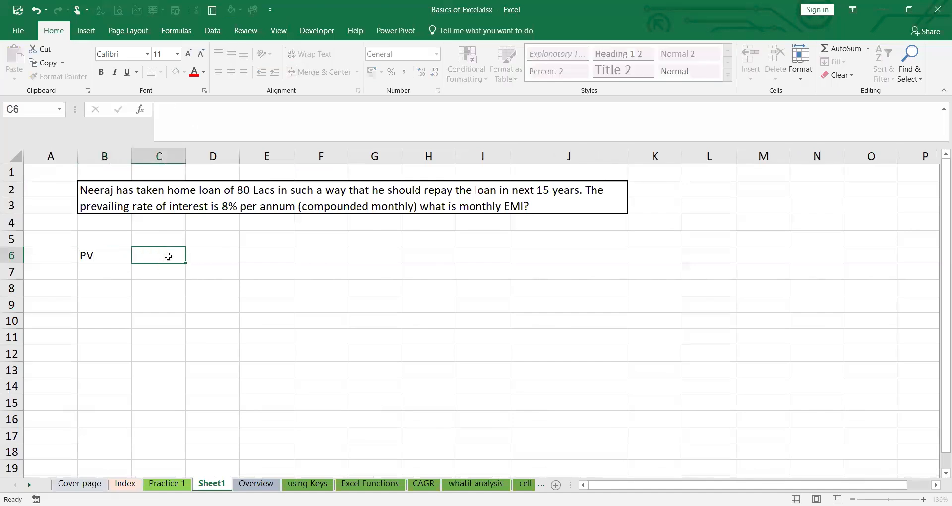
pyautogui.write('800000')
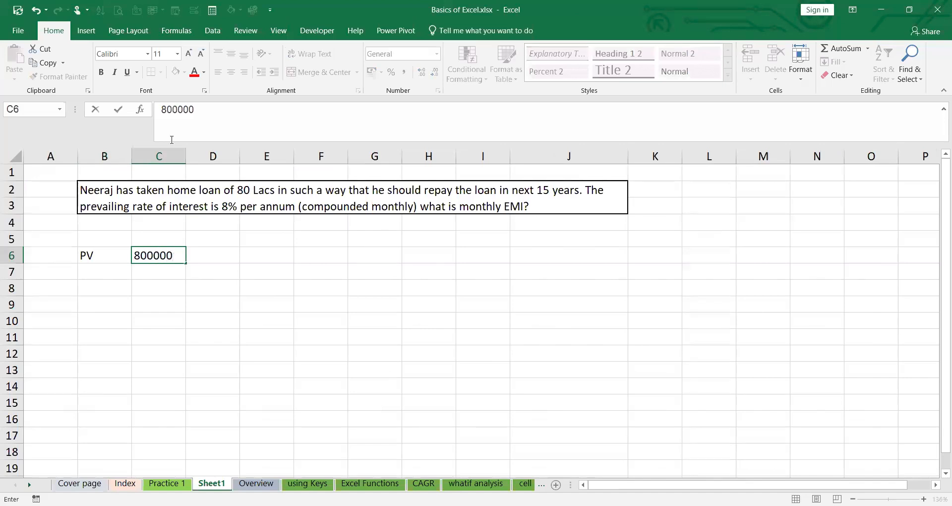
pyautogui.write('0')
pyautogui.press('Return')
pyautogui.click(181, 288)
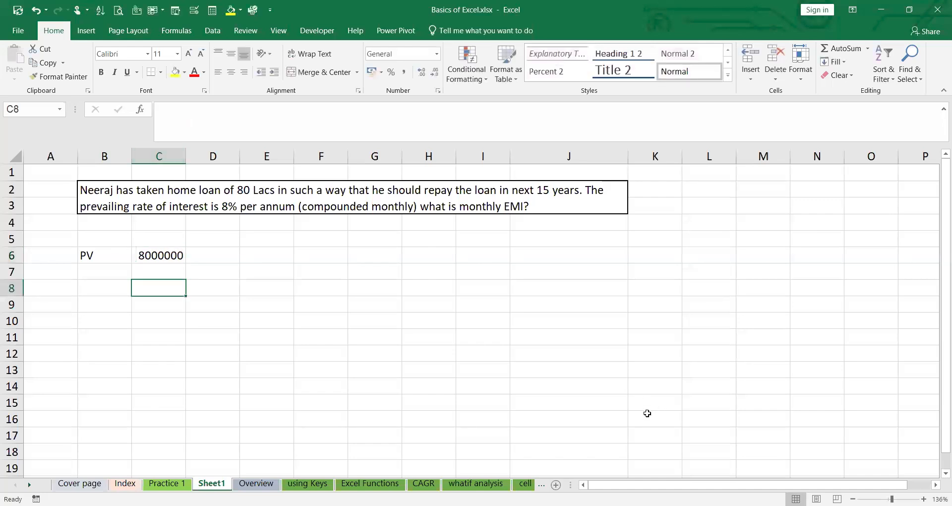
pyautogui.hotkey('alt', 'Tab')
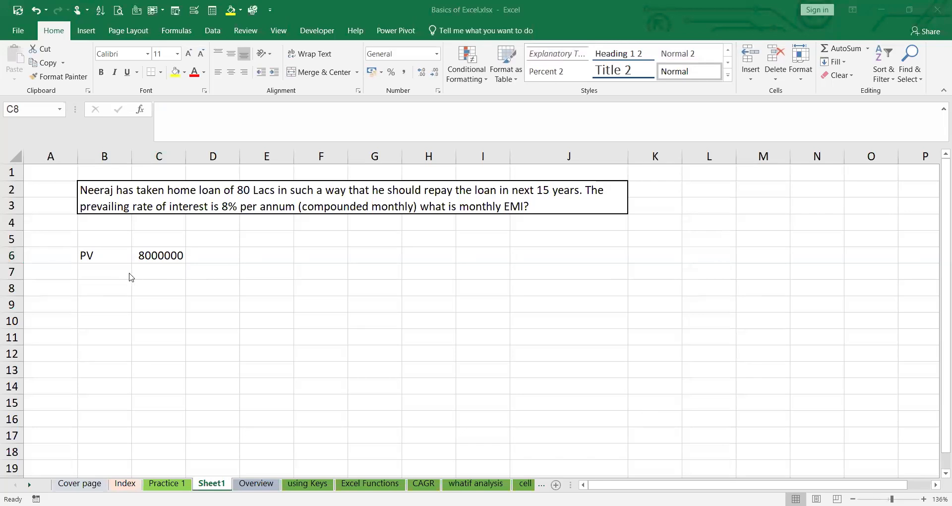
# Add the loan term below PV, with the label nper in B7 and 15 in C7
pyautogui.click(110, 271)
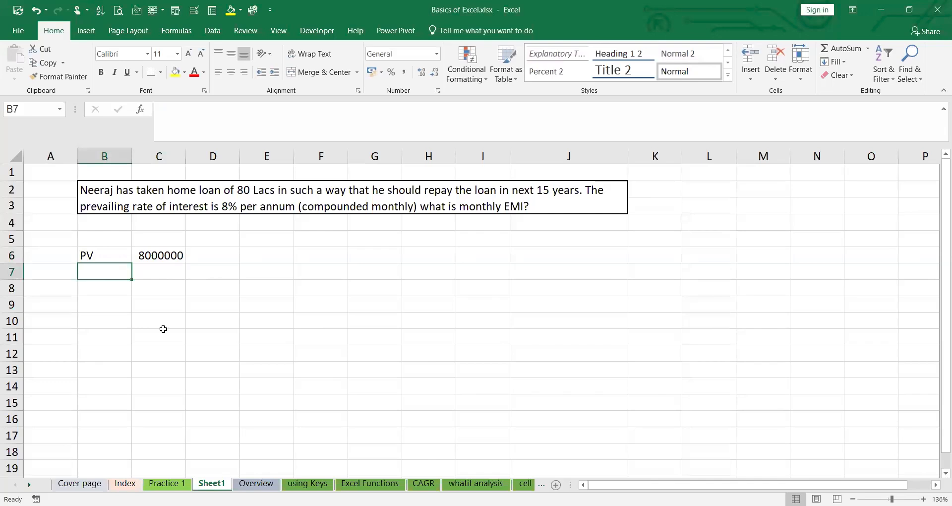
pyautogui.press('Right')
pyautogui.write('15')
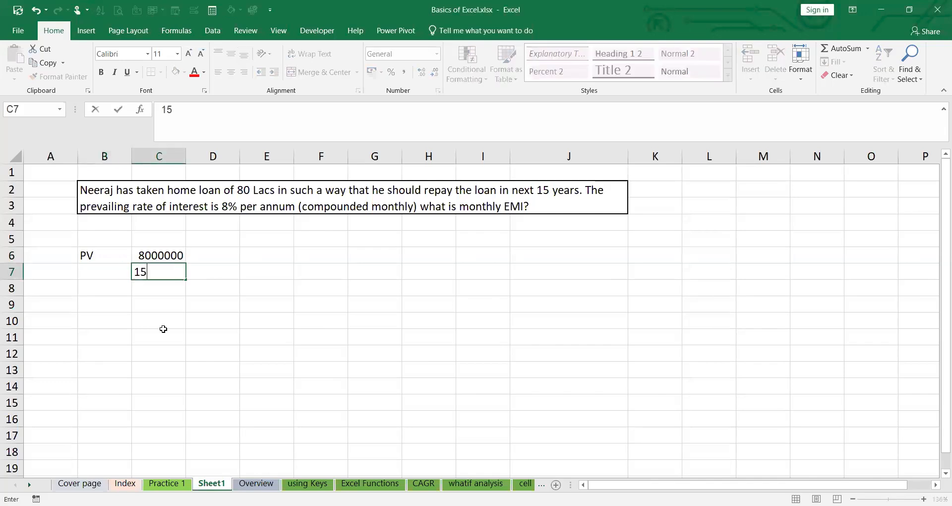
pyautogui.press('Left')
pyautogui.write('nper')
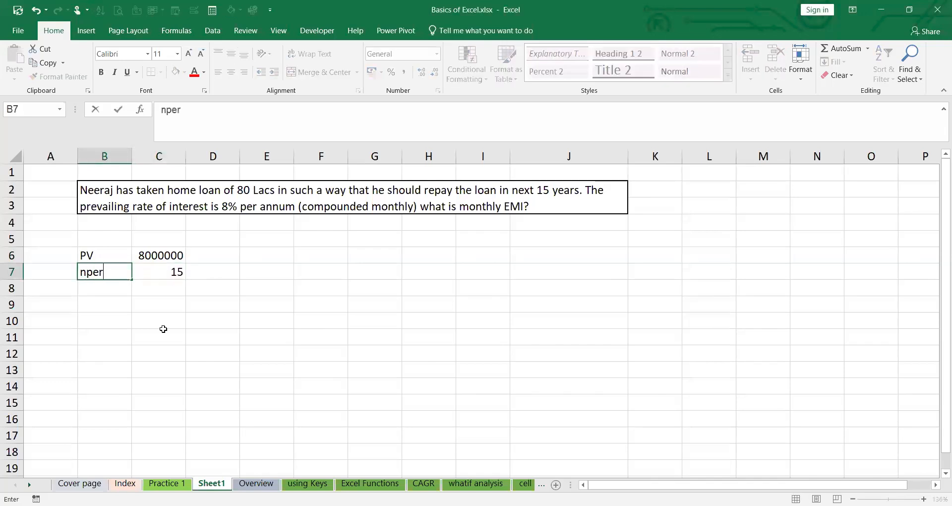
pyautogui.press('Return')
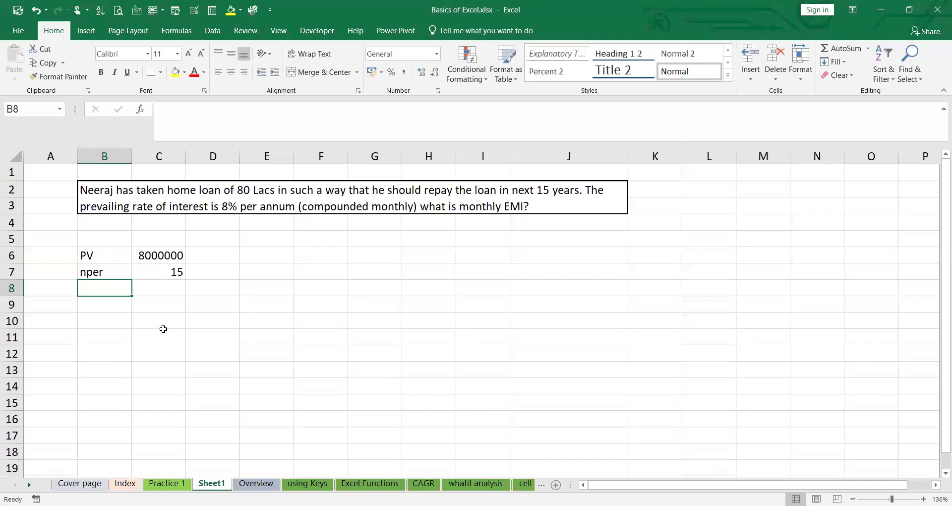
# Add the interest rate below nper, with the label rate in B8 and 8% in C8
pyautogui.press('Right')
pyautogui.write('8%')
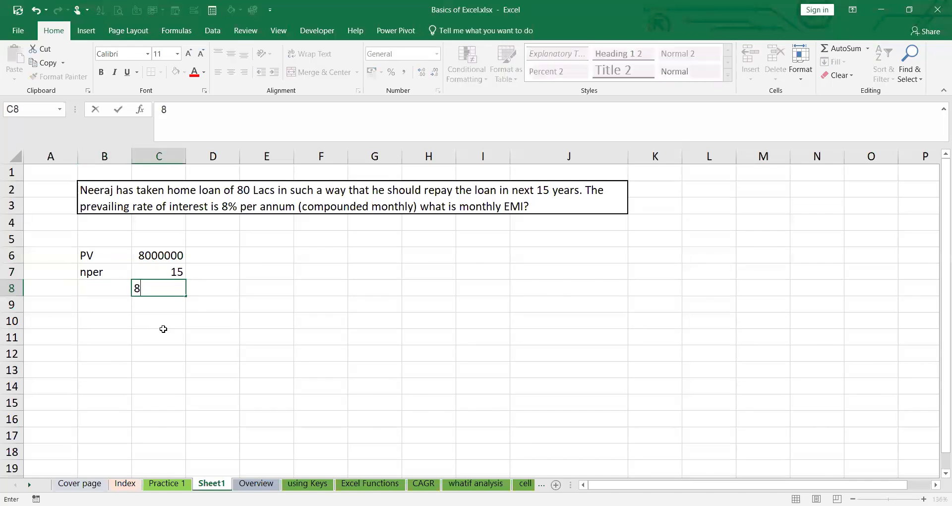
pyautogui.click(86, 286)
pyautogui.write('rate')
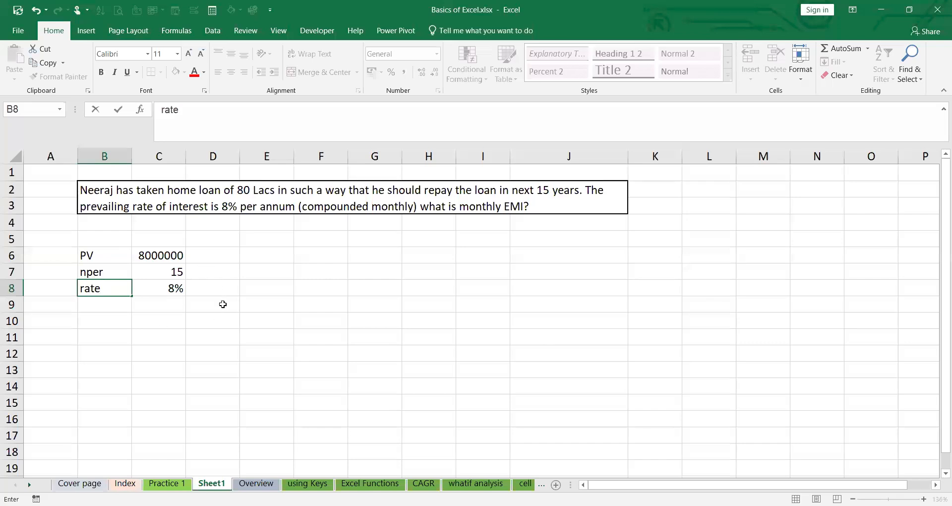
# Calculate the monthly interest rate in cell D8 with the formula =C8/12
pyautogui.click(214, 288)
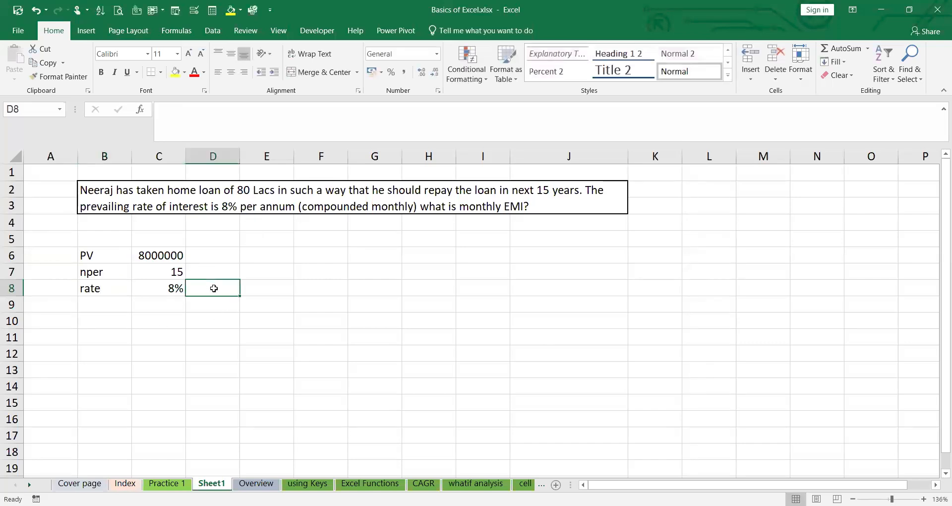
pyautogui.write('=')
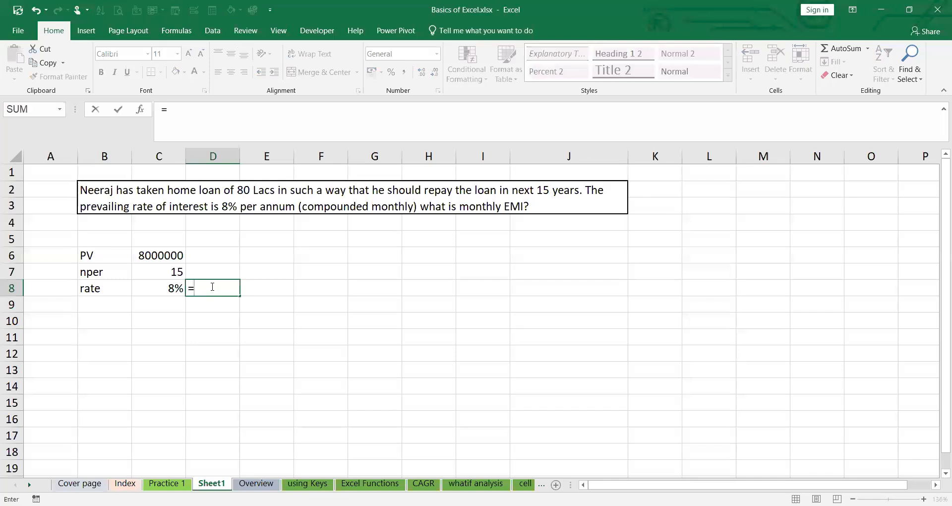
pyautogui.click(153, 283)
pyautogui.write('/12')
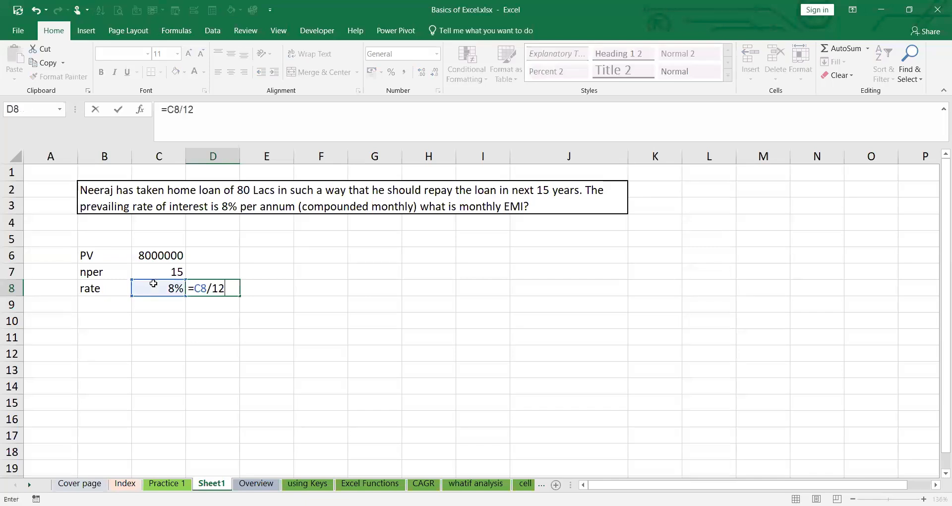
pyautogui.press('Return')
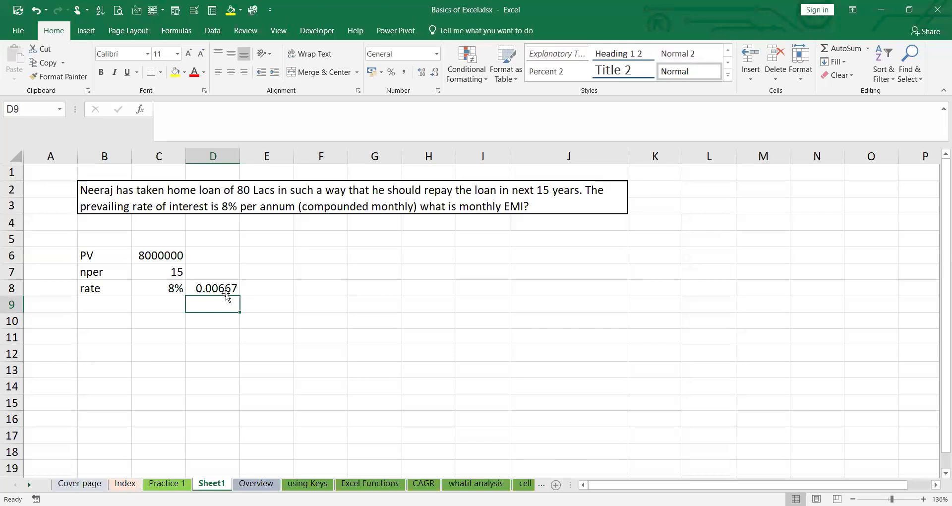
# Calculate the number of monthly payments in cell D7 with the formula =C7*12
pyautogui.click(198, 272)
pyautogui.write('=')
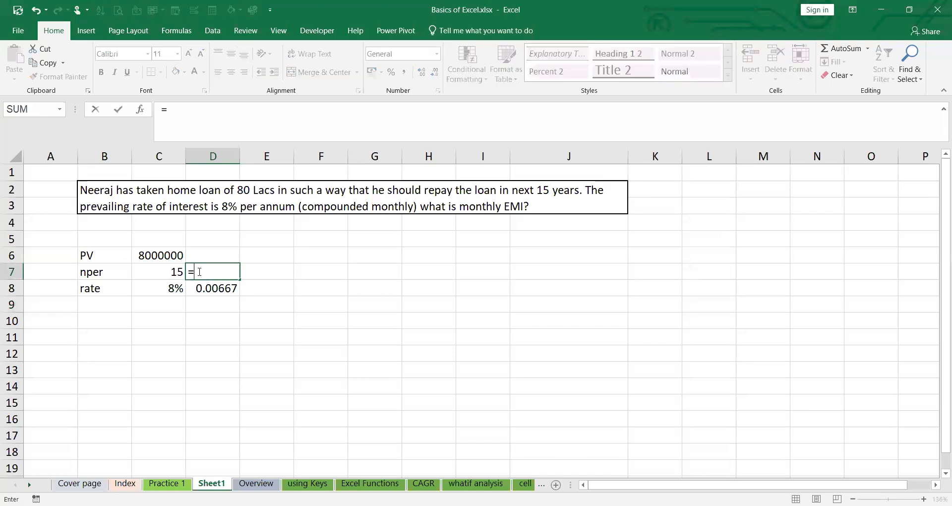
pyautogui.click(151, 273)
pyautogui.write('*12')
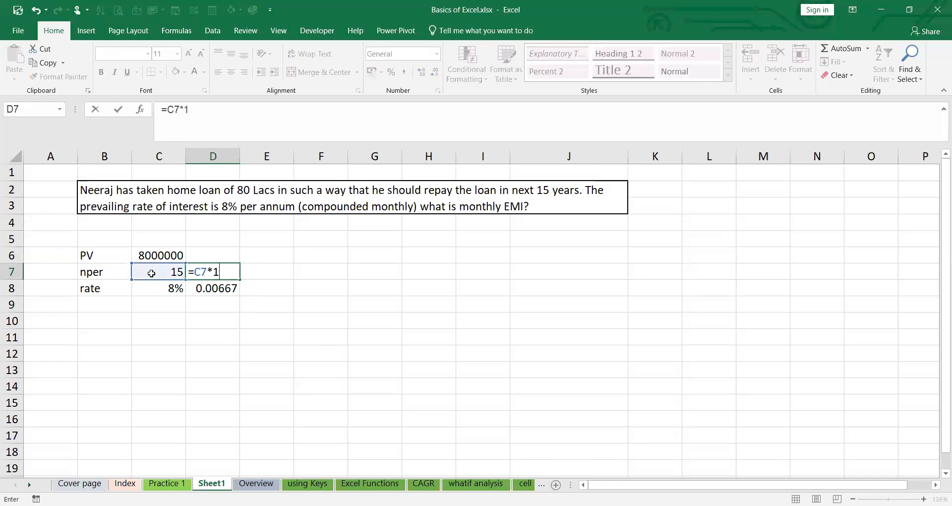
pyautogui.press('Return')
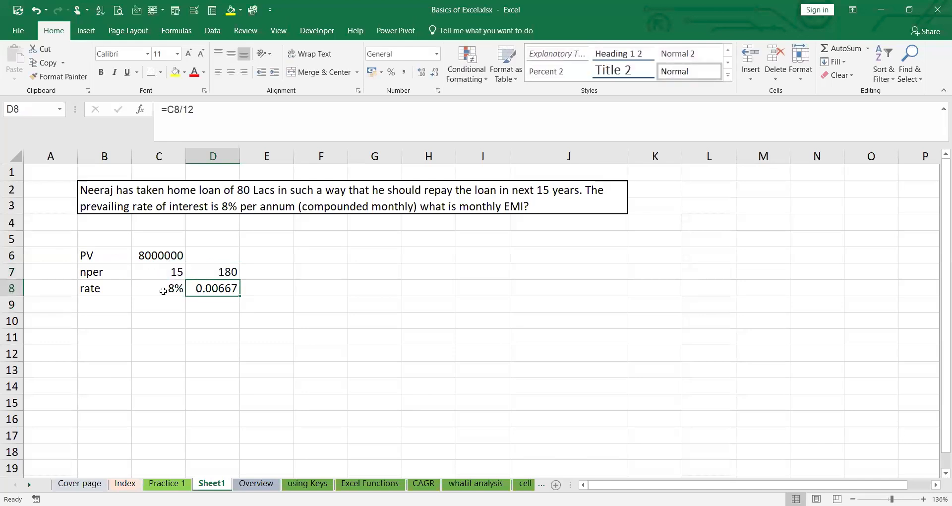
# Enter the label PMT in cell B10 and select the adjacent cell C10
pyautogui.click(124, 321)
pyautogui.write('PMT')
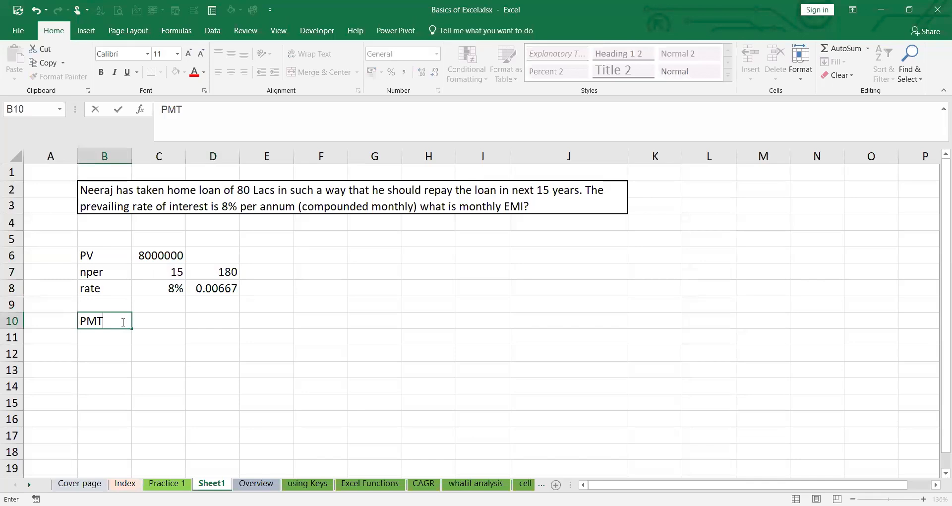
pyautogui.click(170, 320)
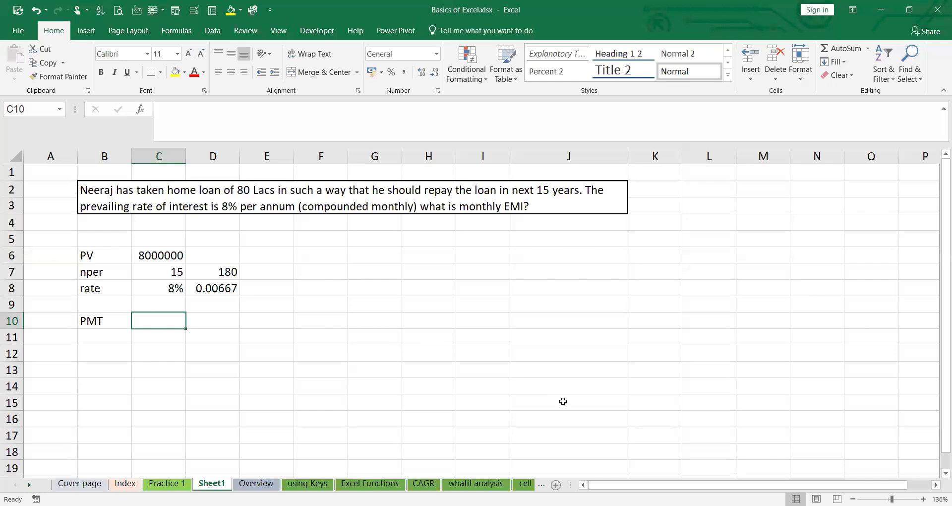
pyautogui.hotkey('alt', 'Tab')
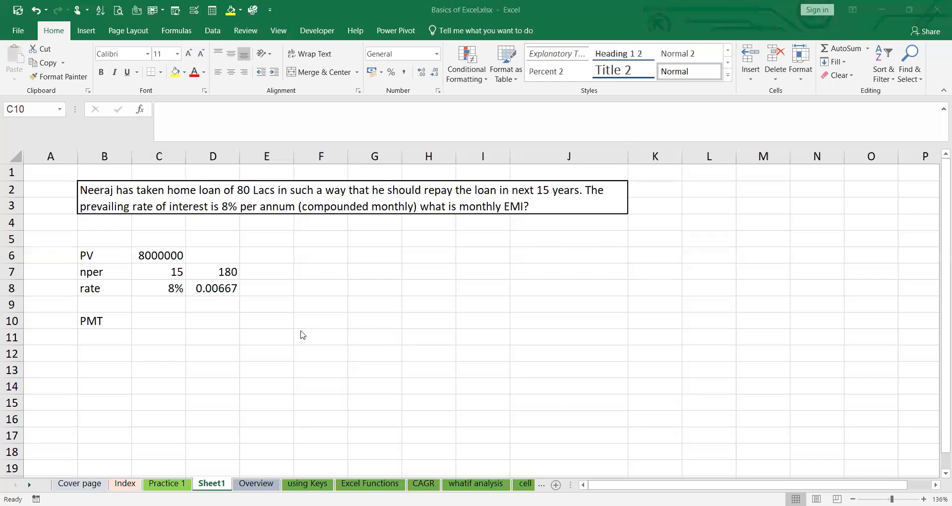
# Calculate the monthly EMI in cell C10 with the formula =PMT(C8/12,D7,C6,0,0)
pyautogui.click(157, 325)
pyautogui.write('=')
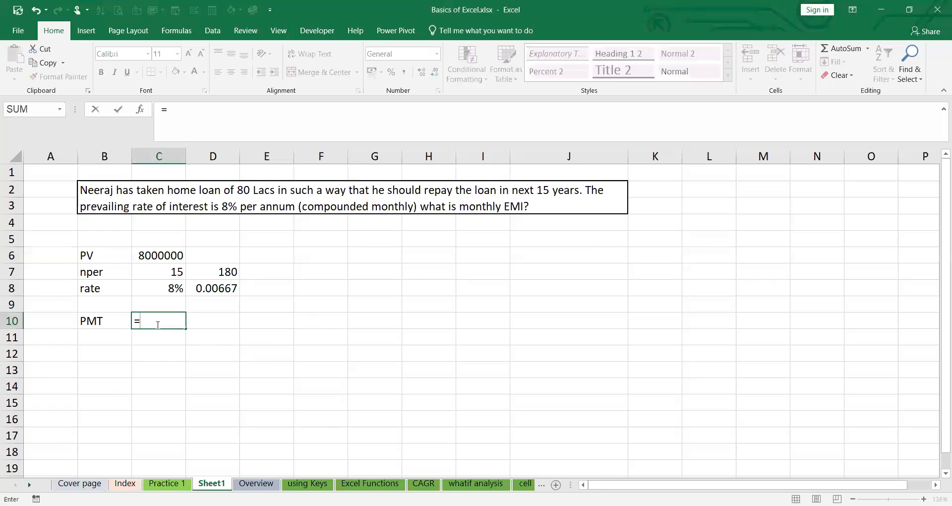
pyautogui.write('PMT(')
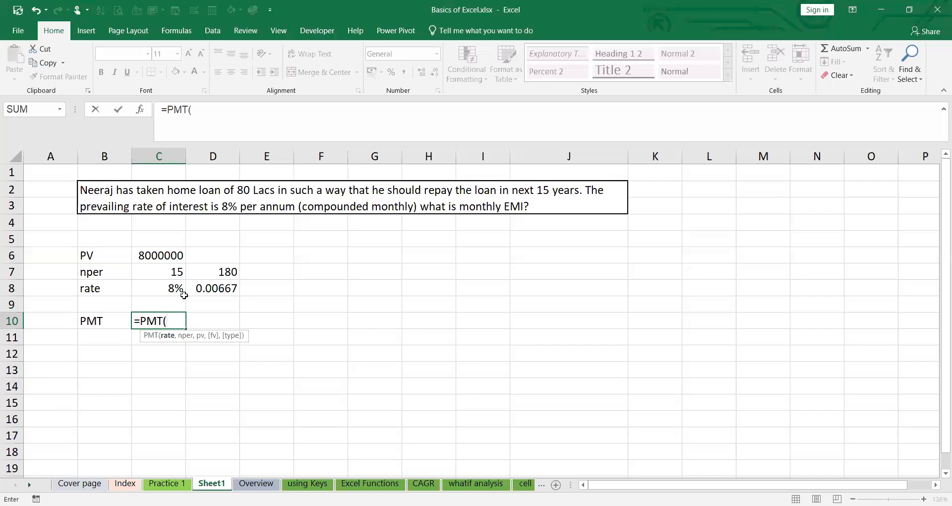
pyautogui.click(183, 292)
pyautogui.write('/12,')
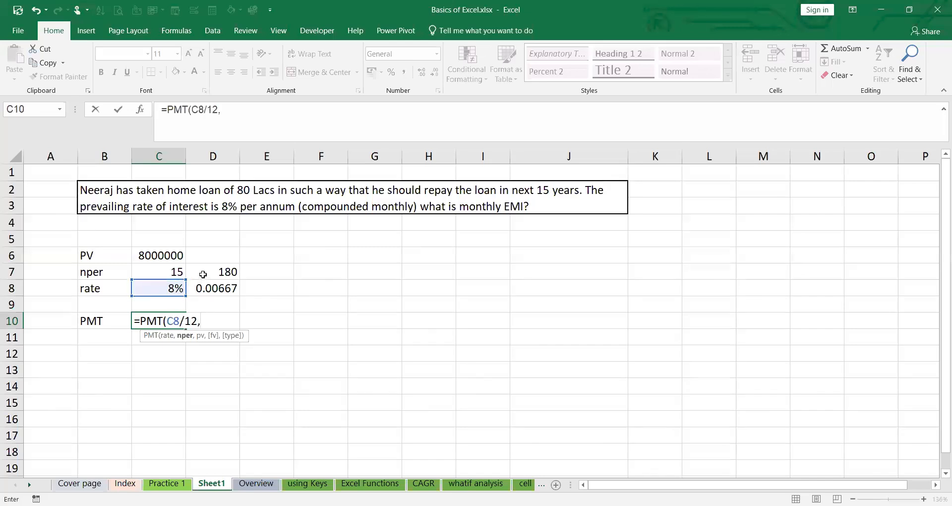
pyautogui.click(202, 275)
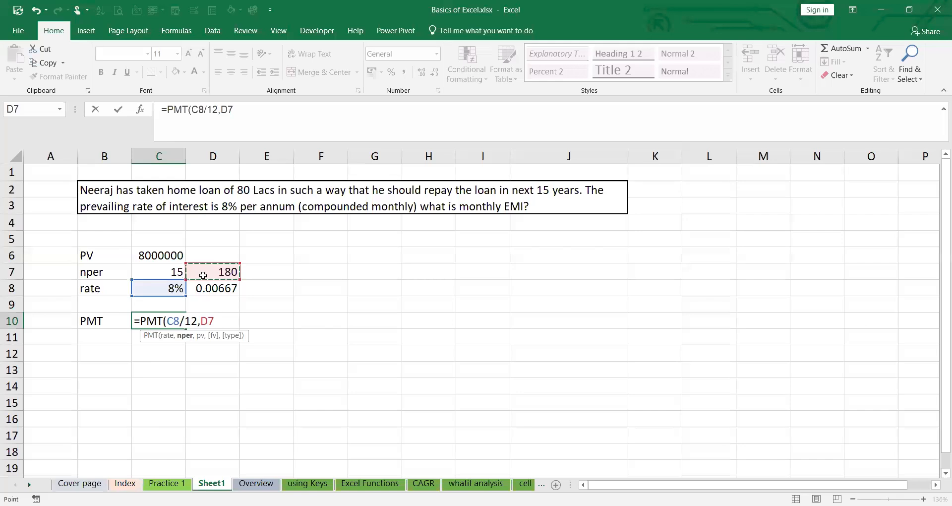
pyautogui.write(',')
pyautogui.click(144, 255)
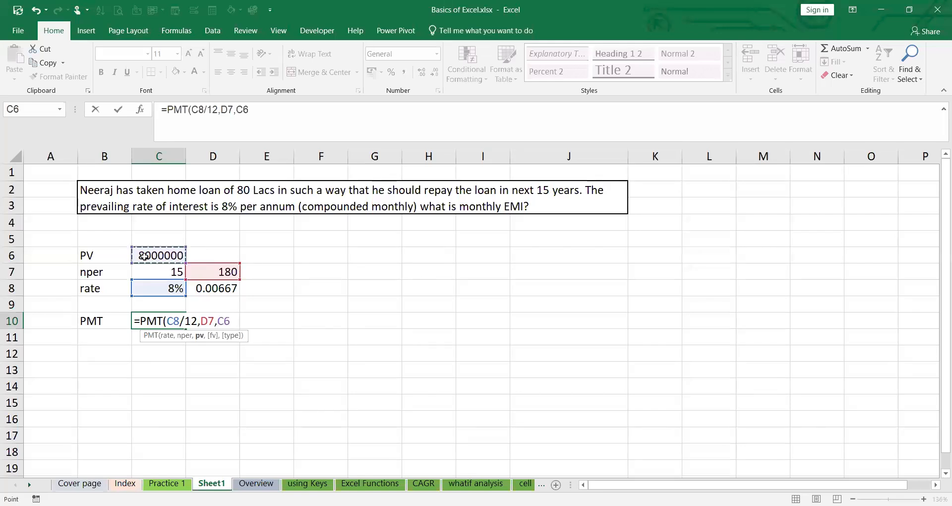
pyautogui.write(',0,0')
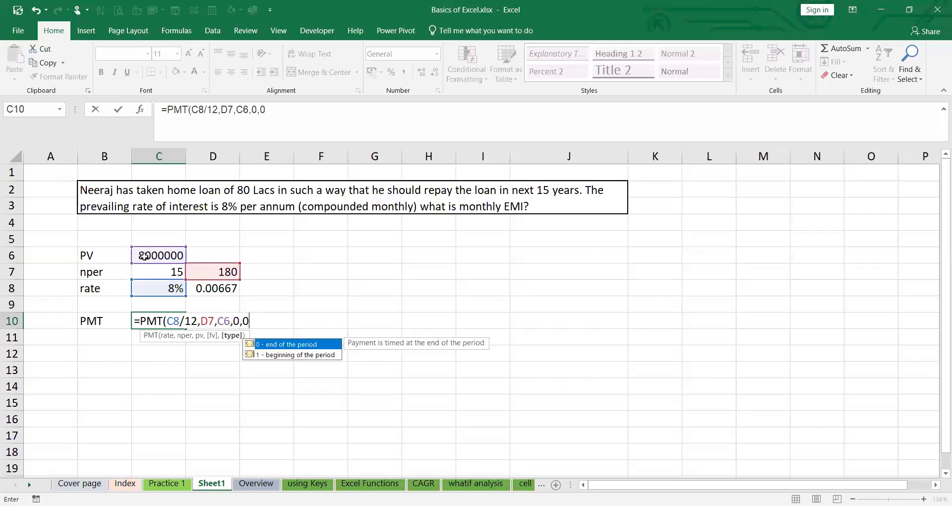
pyautogui.press('Return')
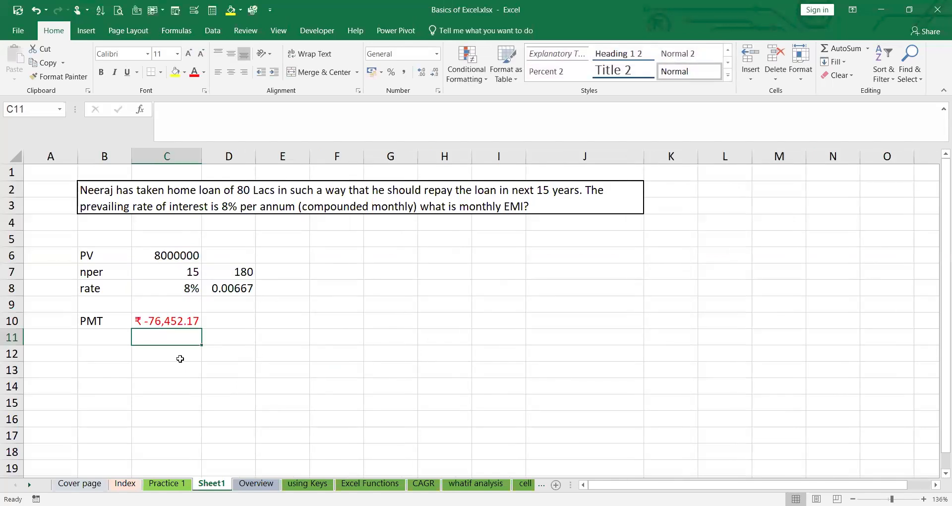
# Enter the date 01-01-2023 in cell C12 and 01-02-2023 in cell C13
pyautogui.click(111, 367)
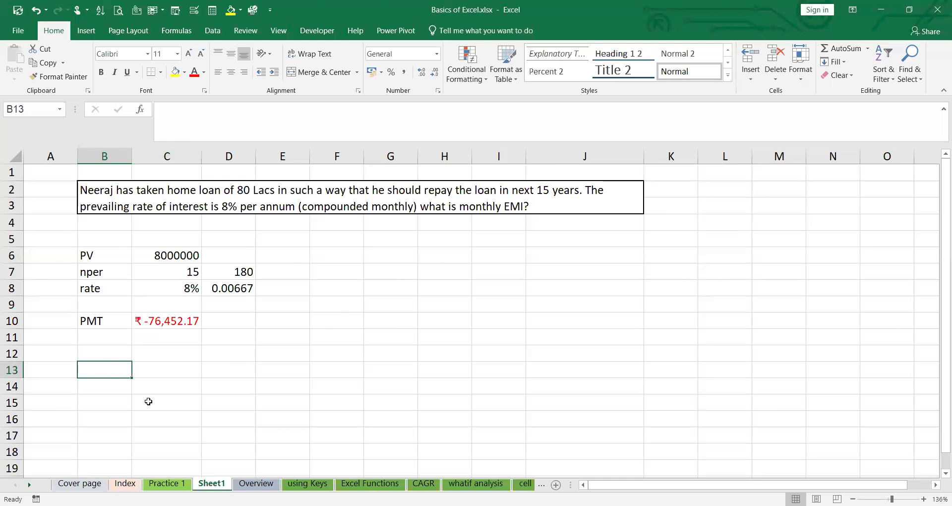
pyautogui.click(146, 357)
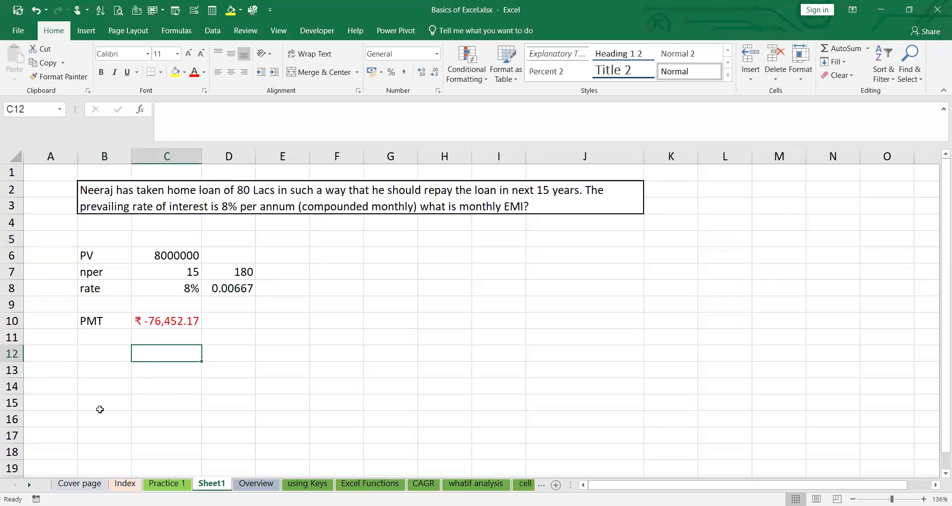
pyautogui.write('0')
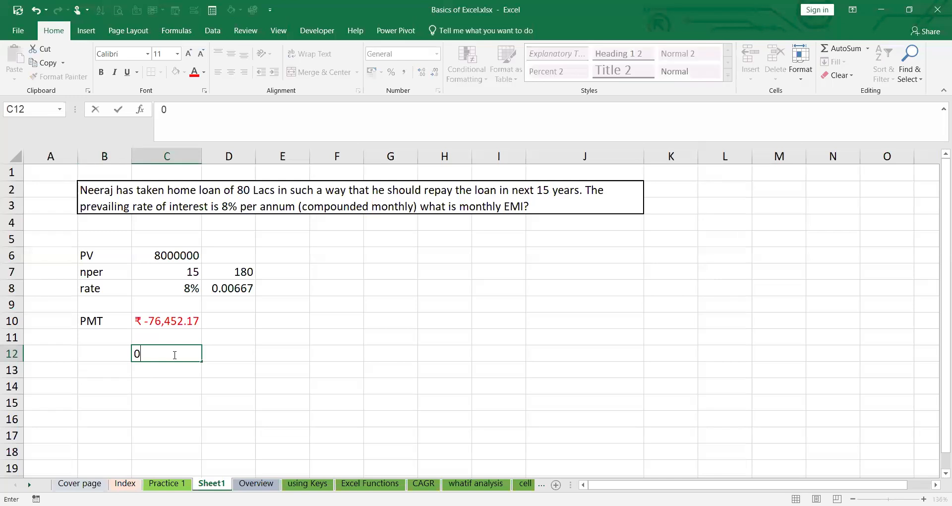
pyautogui.write('1-01-2023')
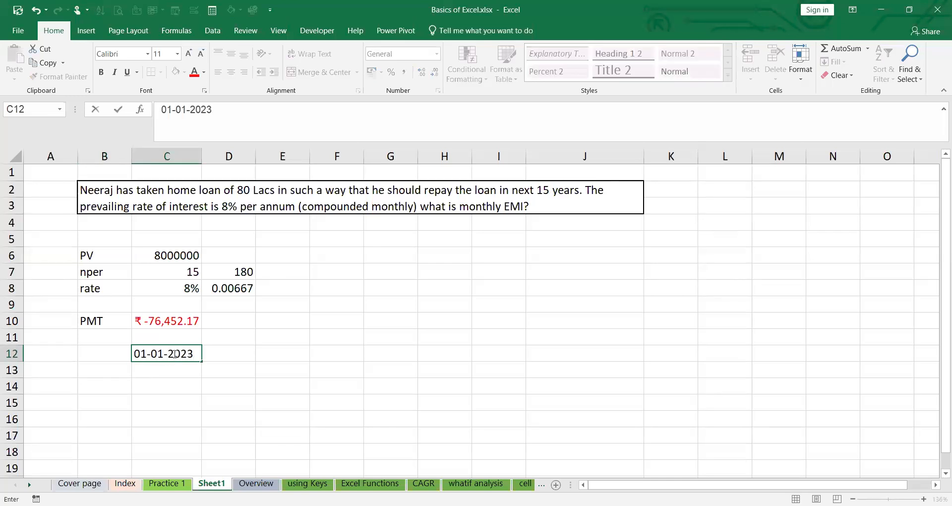
pyautogui.press('Return')
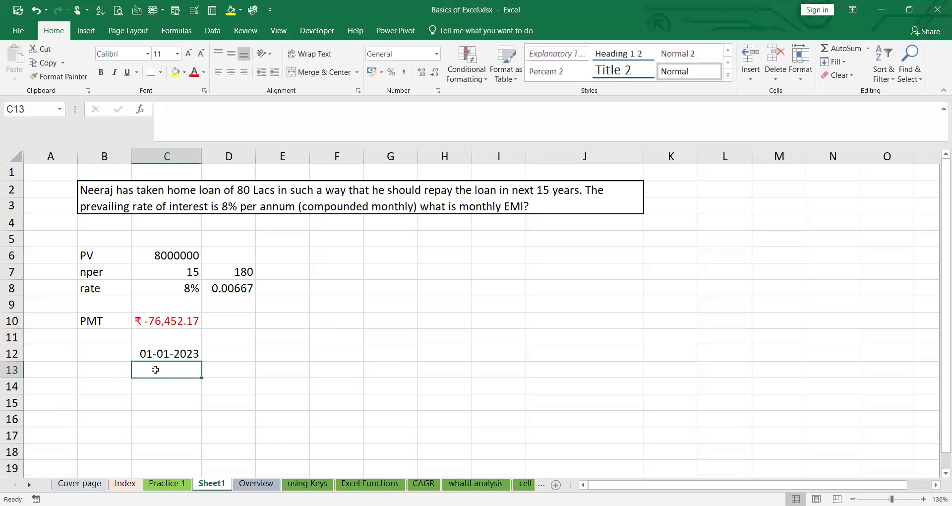
pyautogui.write('01-02-')
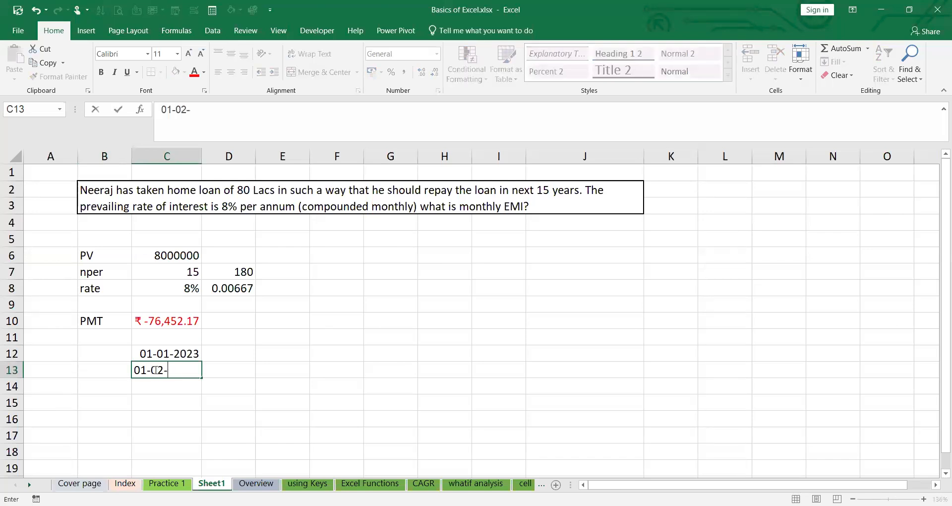
pyautogui.write('2023')
pyautogui.press('Return')
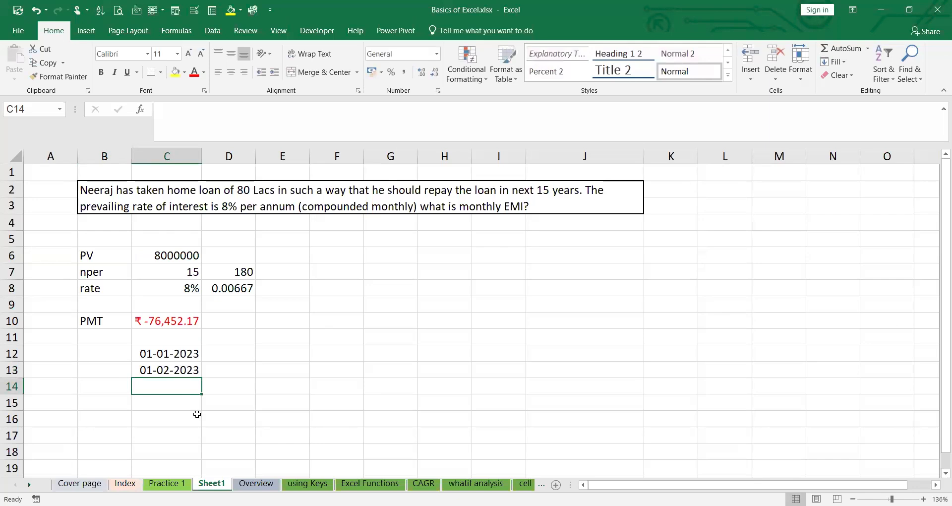
# Enter the schedule headers S.no, EMI and Interest in cells B15 to D15
pyautogui.click(111, 406)
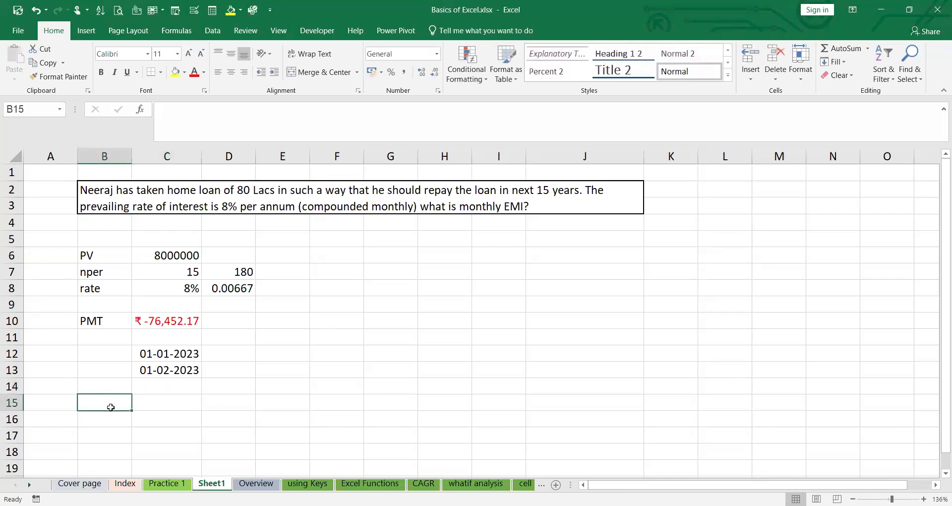
pyautogui.write('S.nO')
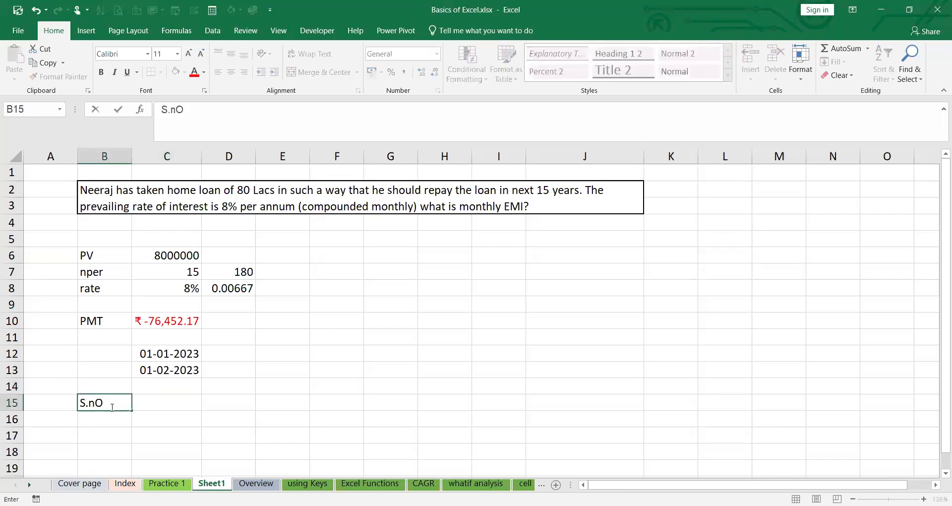
pyautogui.press('BackSpace')
pyautogui.write('o')
pyautogui.click(159, 403)
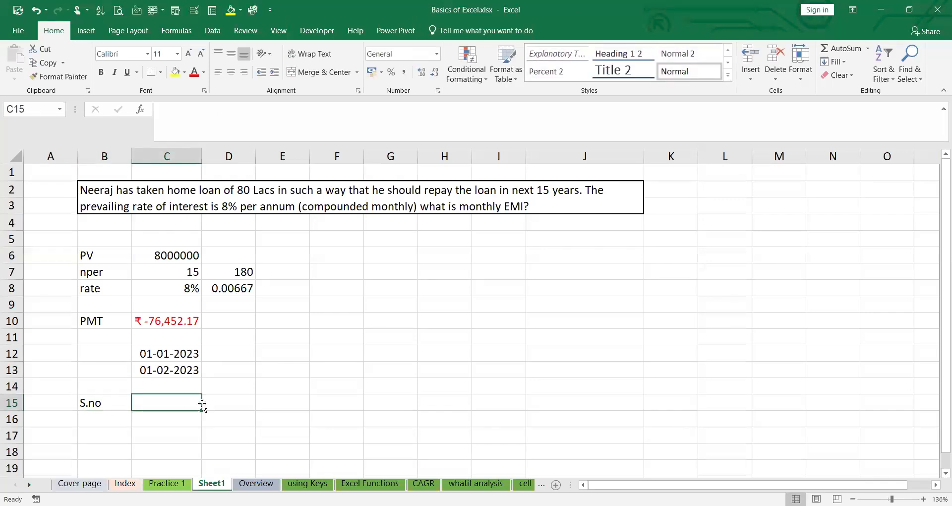
pyautogui.write('EMI')
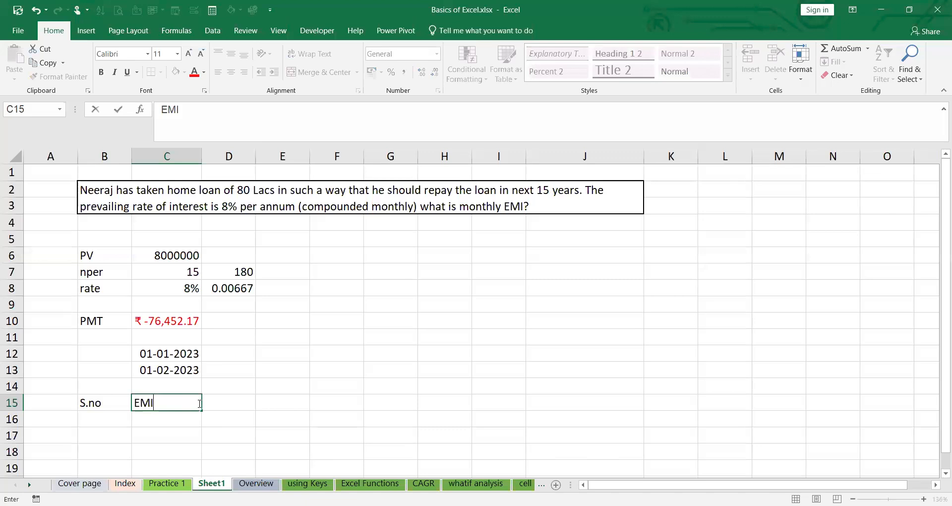
pyautogui.press('Tab')
pyautogui.write('I')
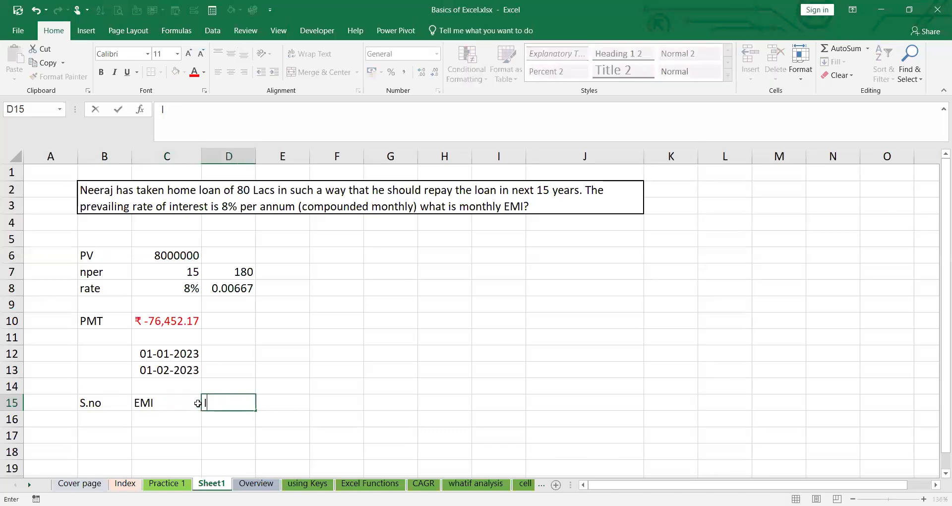
pyautogui.write('nterest')
pyautogui.press('Return')
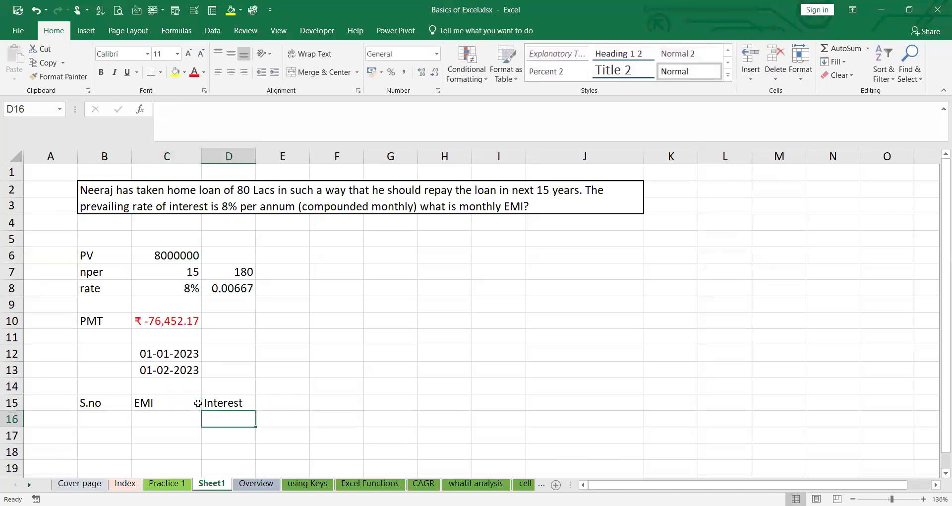
# Add the headers Principal in cell E15 and outstanding in cell F15
pyautogui.press('Right')
pyautogui.press('Up')
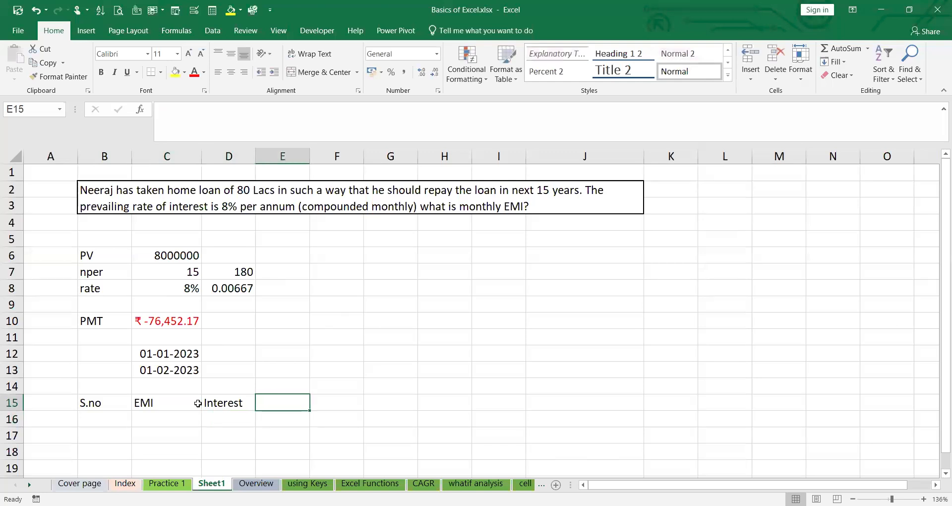
pyautogui.write('Princi')
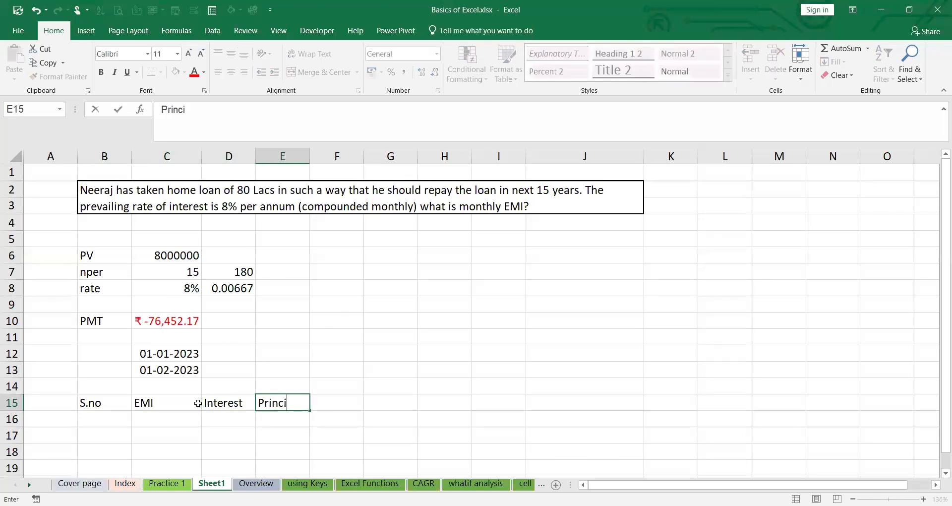
pyautogui.write('paal')
pyautogui.press('BackSpace')
pyautogui.press('BackSpace')
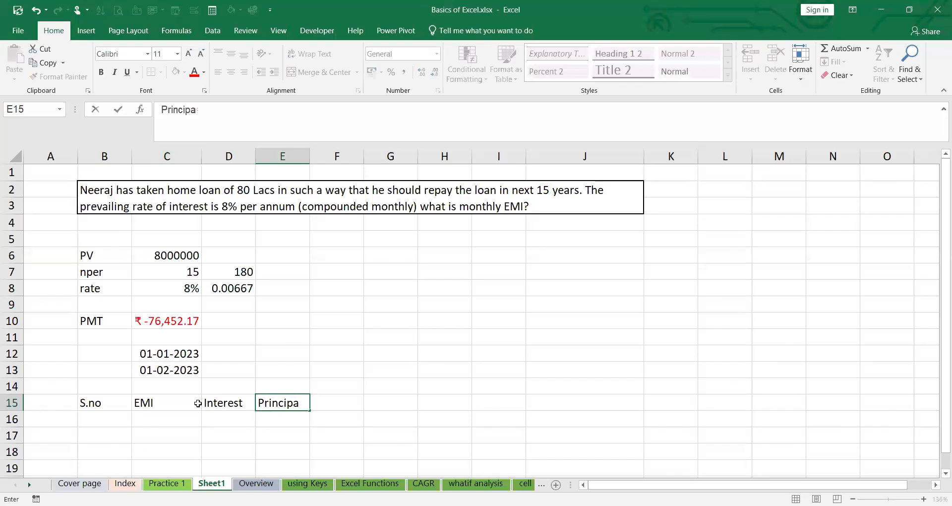
pyautogui.write('l')
pyautogui.press('Tab')
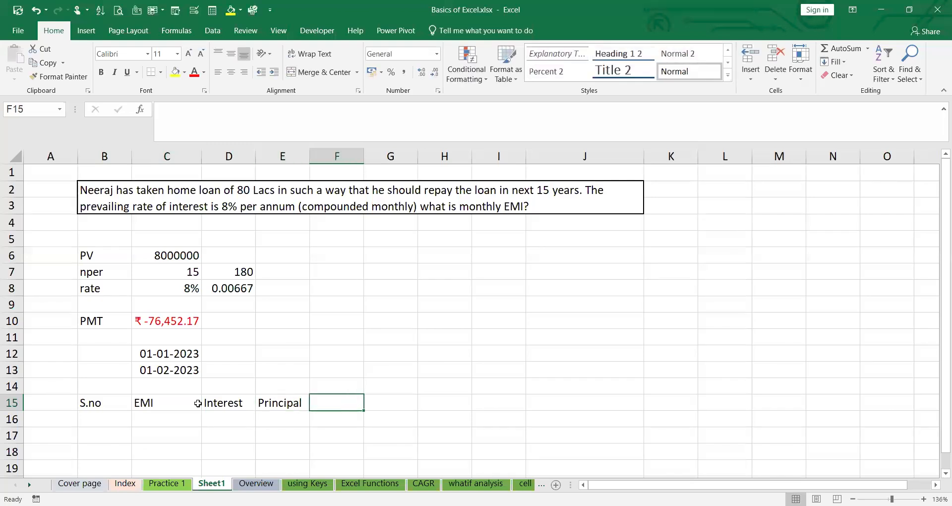
pyautogui.write('outsta')
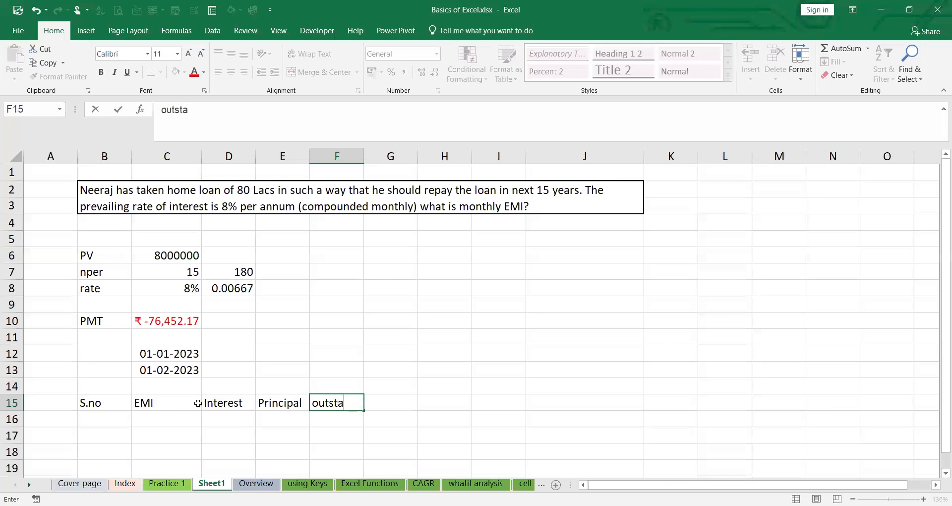
pyautogui.write('nding')
# Move the S.no header from B15 to A15 and enter the header Date in B15
pyautogui.click(95, 402)
pyautogui.hotkey('ctrl', 'c')
pyautogui.click(65, 402)
pyautogui.hotkey('ctrl', 'v')
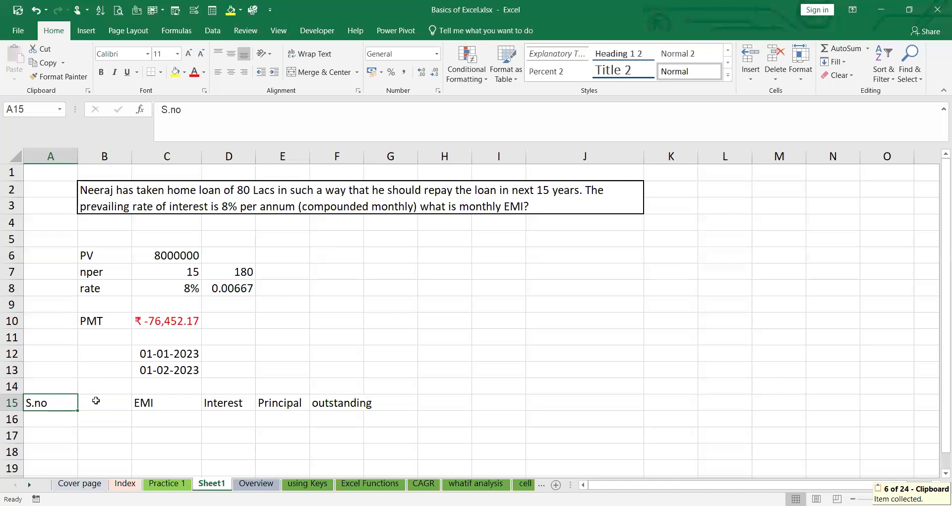
pyautogui.click(96, 400)
pyautogui.write('Date')
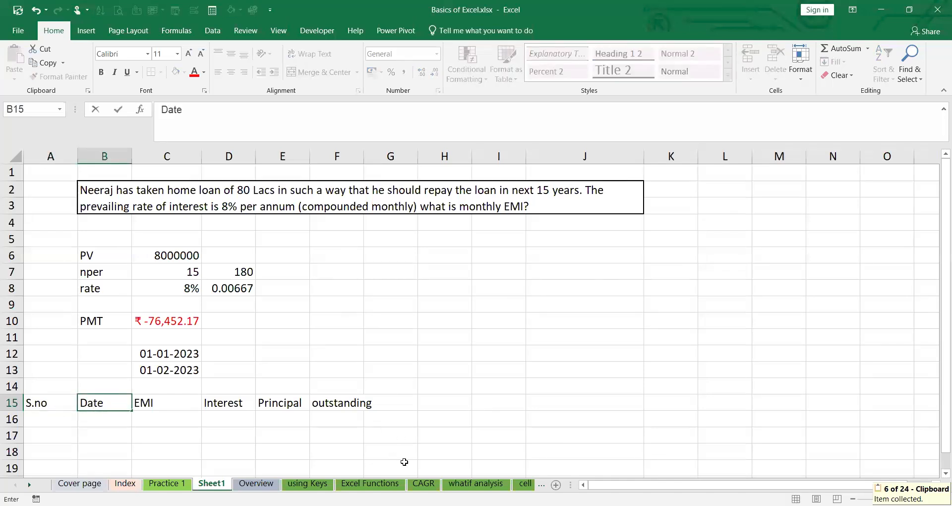
pyautogui.hotkey('alt', 'Tab')
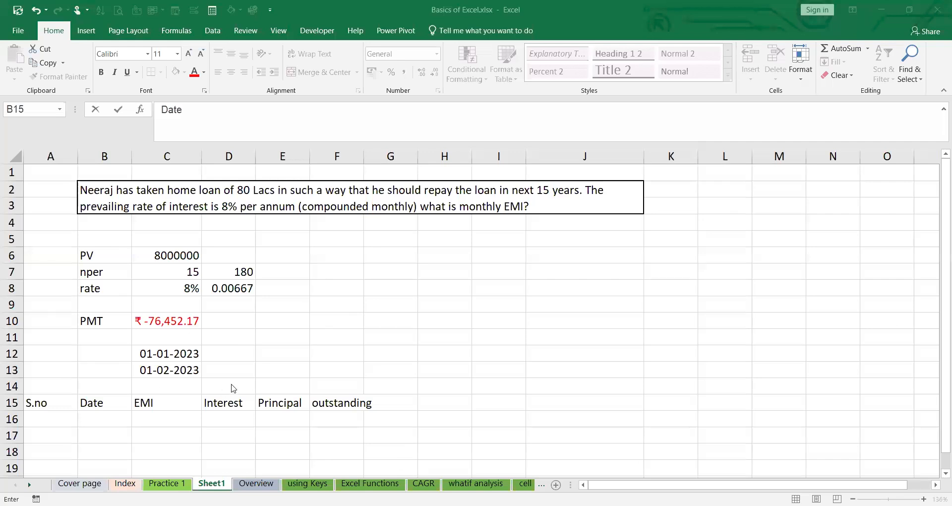
# Enter the serial numbers 0 in cell A16 and 1 in cell A17
pyautogui.scroll(-1, 248, 392)
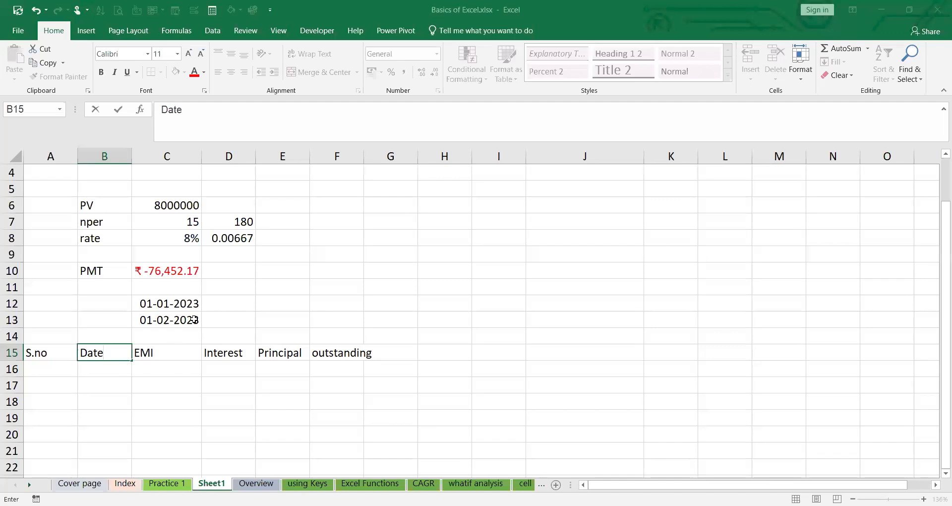
pyautogui.scroll(-1, 193, 319)
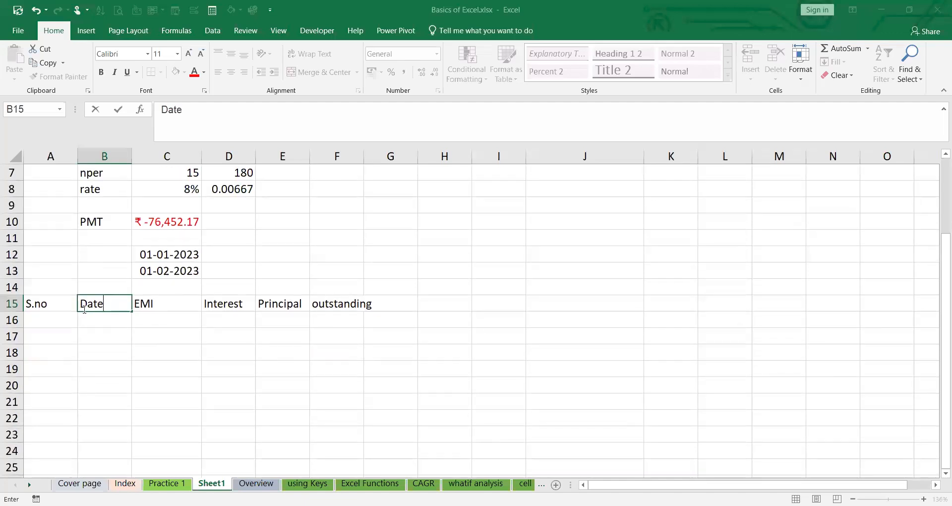
pyautogui.click(168, 269)
pyautogui.click(54, 317)
pyautogui.write('0')
pyautogui.press('Return')
pyautogui.write('1')
pyautogui.click(140, 362)
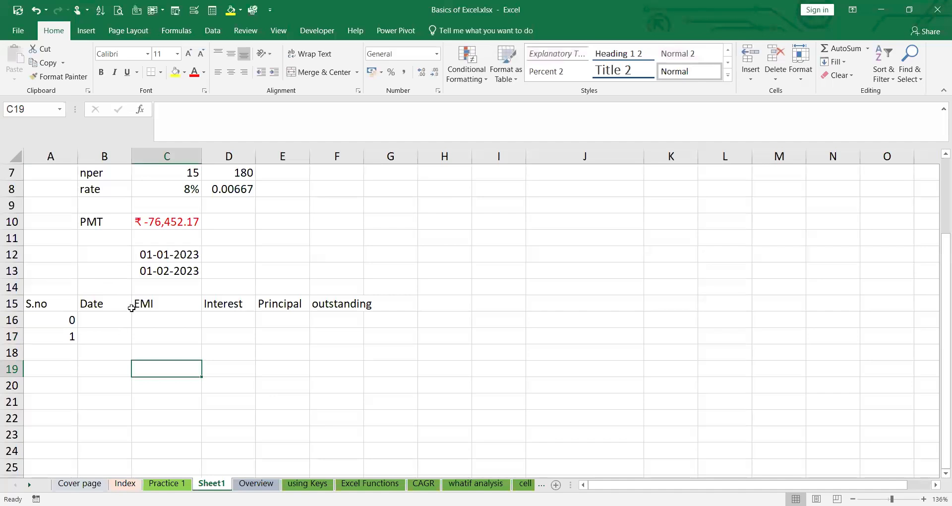
# Copy the date 01-02-2023 from cell C13 into the Date column at B17
pyautogui.click(152, 271)
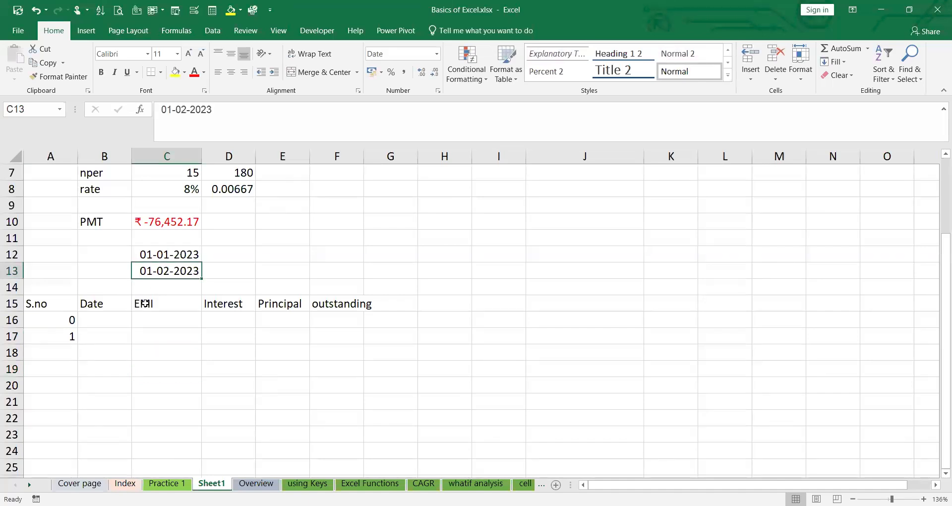
pyautogui.hotkey('ctrl', 'c')
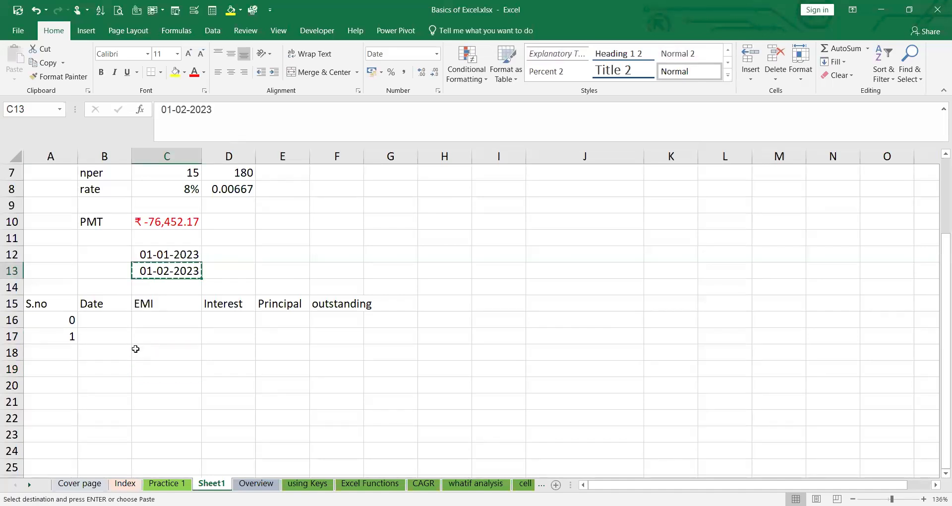
pyautogui.click(110, 334)
pyautogui.hotkey('ctrl', 'v')
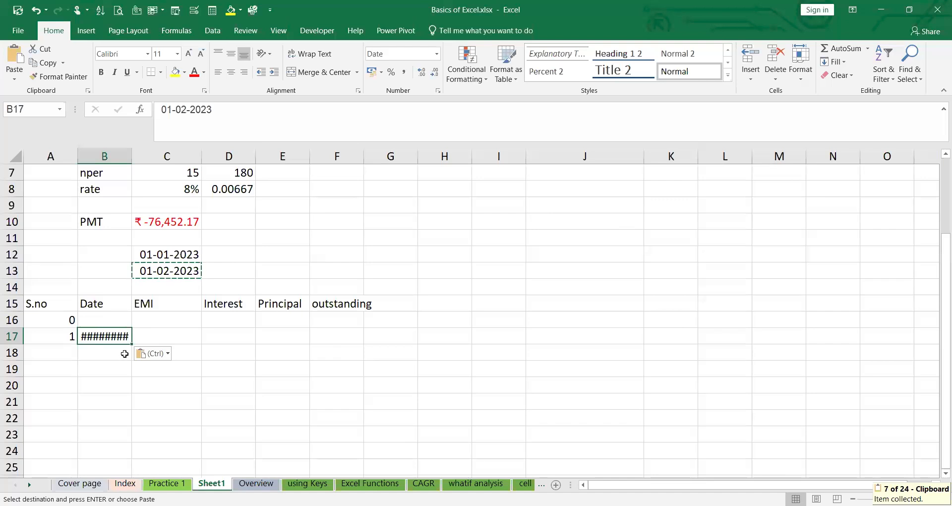
# Add the second payment row with the date 01-03-2023 in B18 and serial number 2 in A18
pyautogui.click(117, 349)
pyautogui.write('01-03')
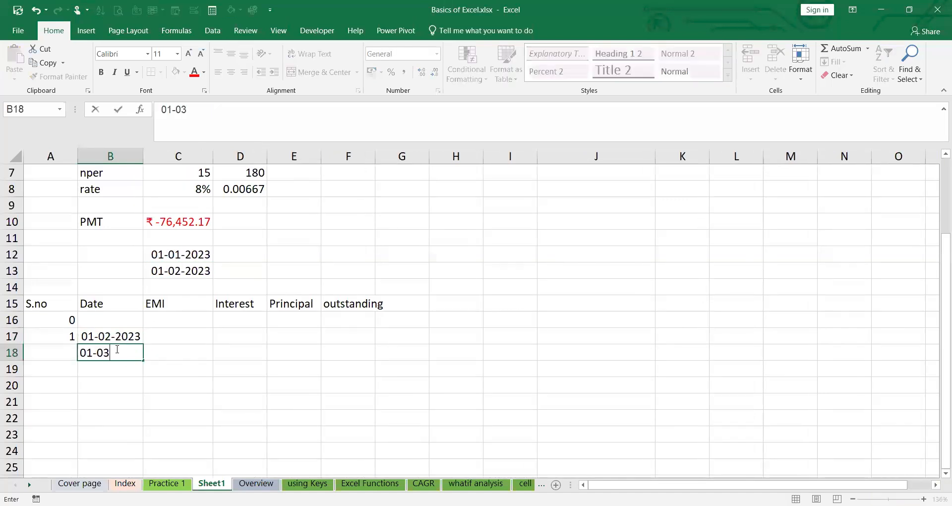
pyautogui.write('-2023')
pyautogui.click(69, 355)
pyautogui.write('2')
pyautogui.click(234, 381)
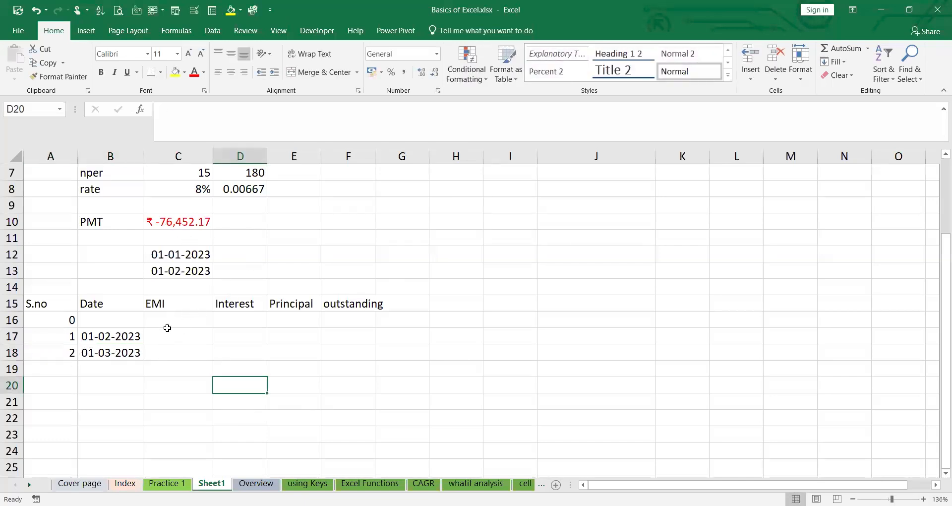
# Enter the EMI amount 76452.17 for the first payment in cell C17
pyautogui.moveTo(168, 323); pyautogui.dragTo(170, 332)
pyautogui.click(174, 335)
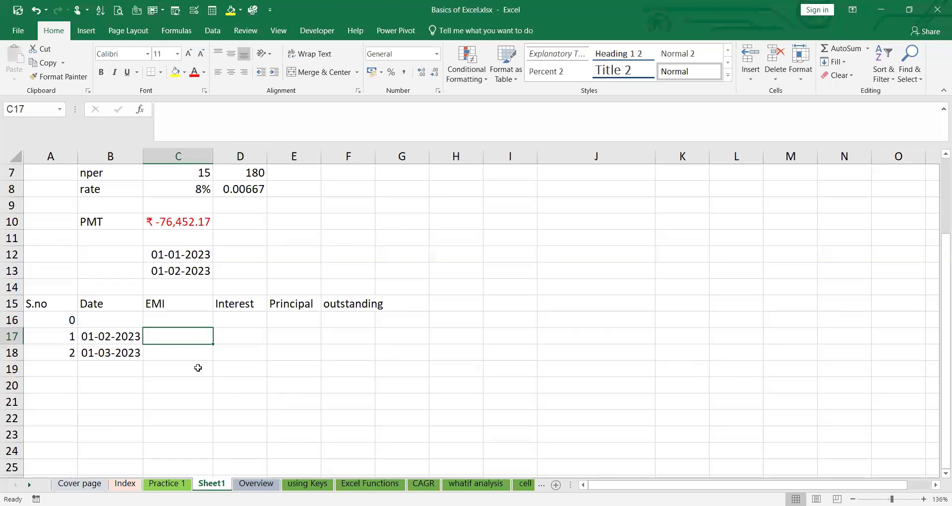
pyautogui.write('764')
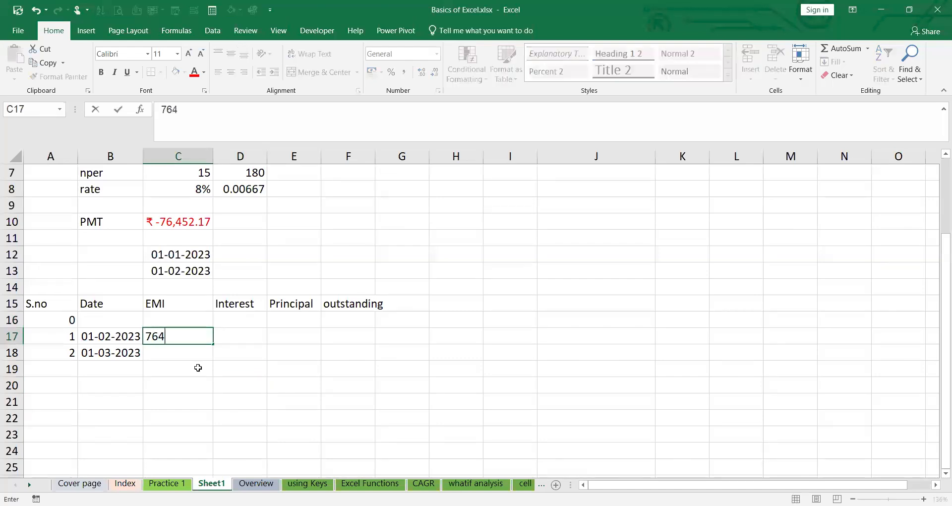
pyautogui.write('52.17')
pyautogui.click(185, 389)
# Extend the serial numbers in column A down to 180 in A196 and clear the excess numbers below it
pyautogui.moveTo(68, 338); pyautogui.dragTo(86, 459)
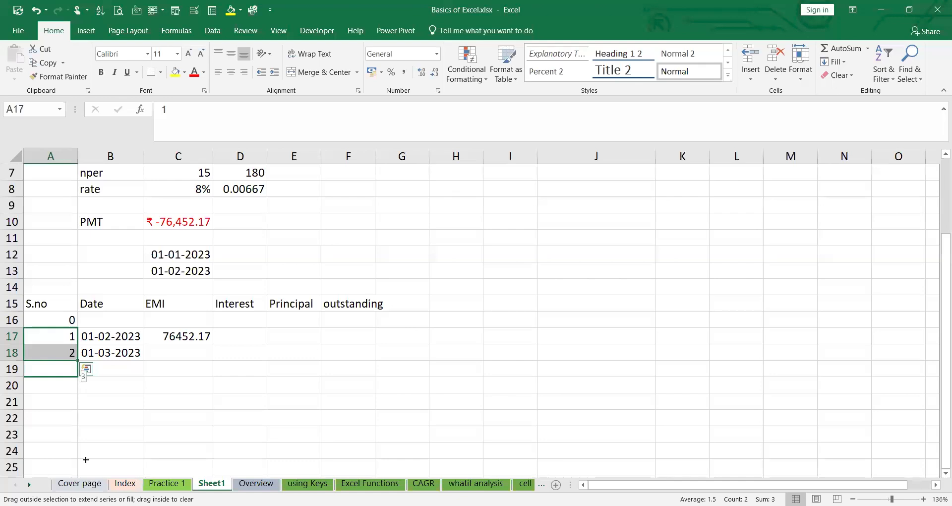
pyautogui.moveTo(82, 372); pyautogui.dragTo(68, 386)
pyautogui.moveTo(69, 397); pyautogui.dragTo(78, 428)
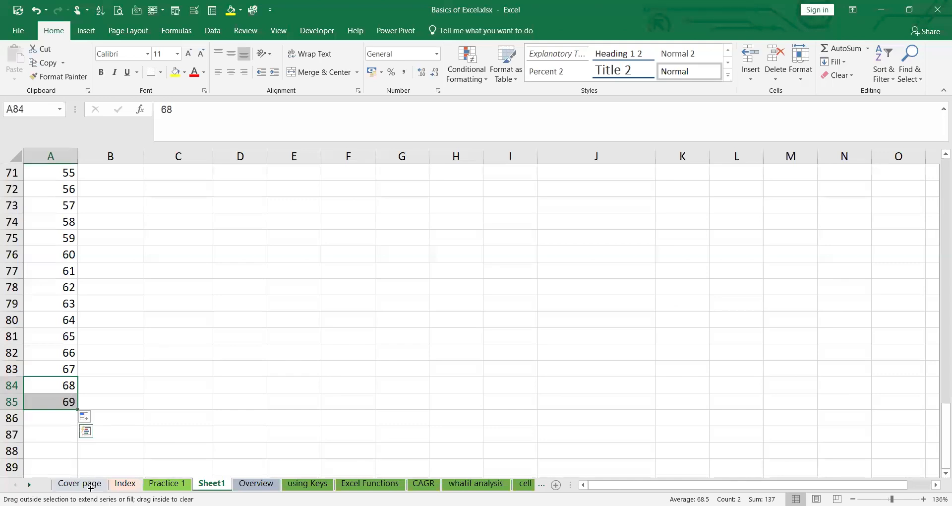
pyautogui.moveTo(89, 484)
pyautogui.mouseDown()
pyautogui.moveTo(89, 471)
pyautogui.moveTo(84, 478)
pyautogui.mouseUp()
pyautogui.moveTo(83, 427); pyautogui.dragTo(69, 446)
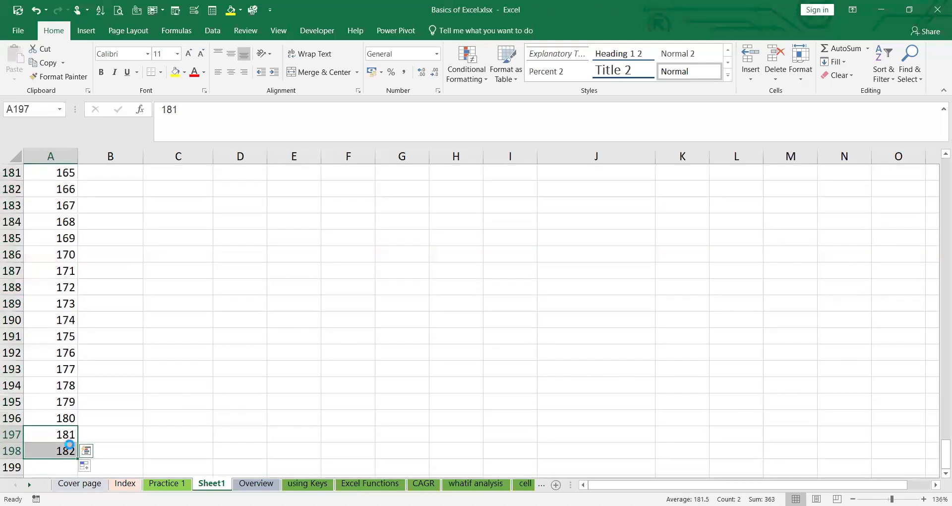
pyautogui.press('Delete')
pyautogui.click(196, 399)
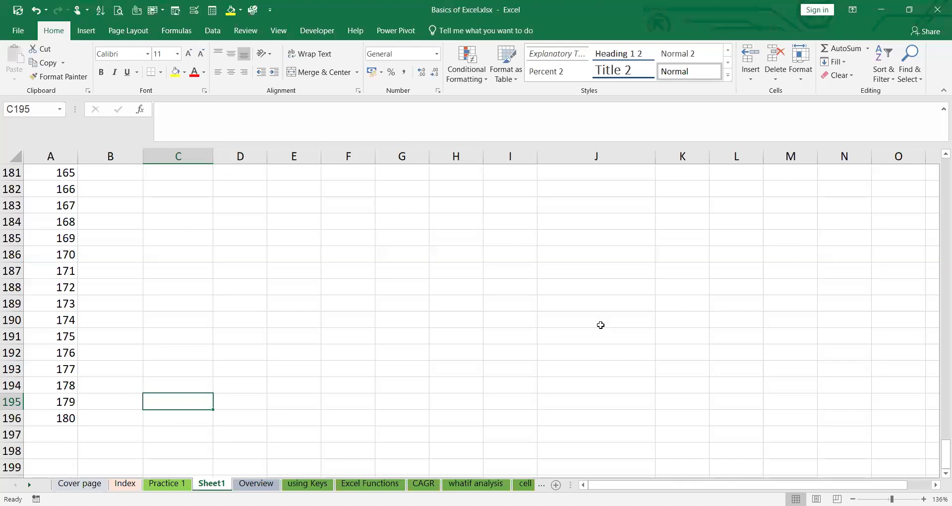
# Examine the monthly rate formula in D8 and the PMT formula in C10 above the schedule
pyautogui.click(166, 322)
pyautogui.scroll(20, 171, 321)
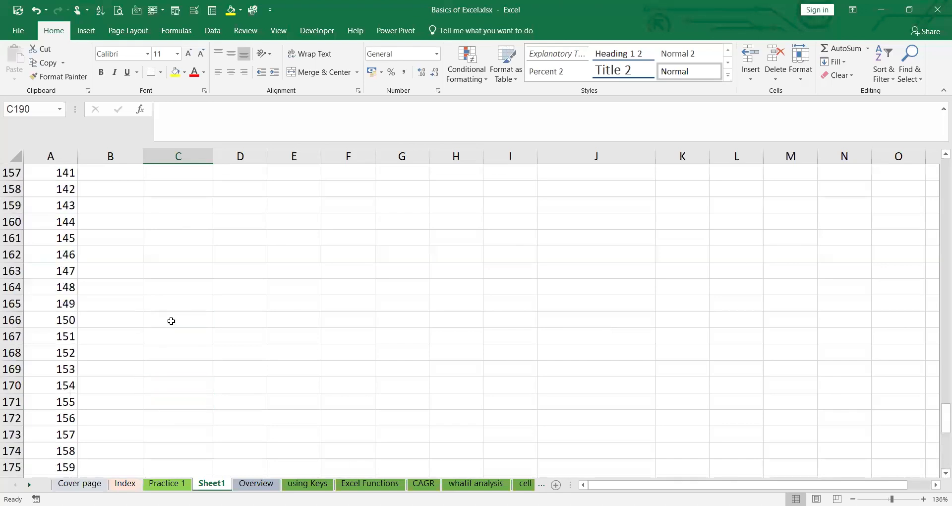
pyautogui.scroll(20, 171, 321)
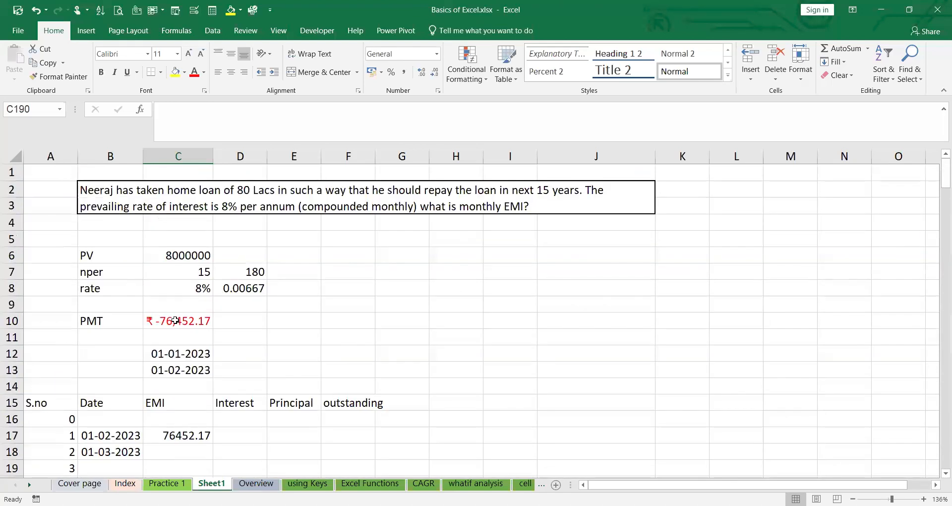
pyautogui.scroll(-5, 176, 321)
pyautogui.scroll(5, 174, 319)
pyautogui.click(237, 290)
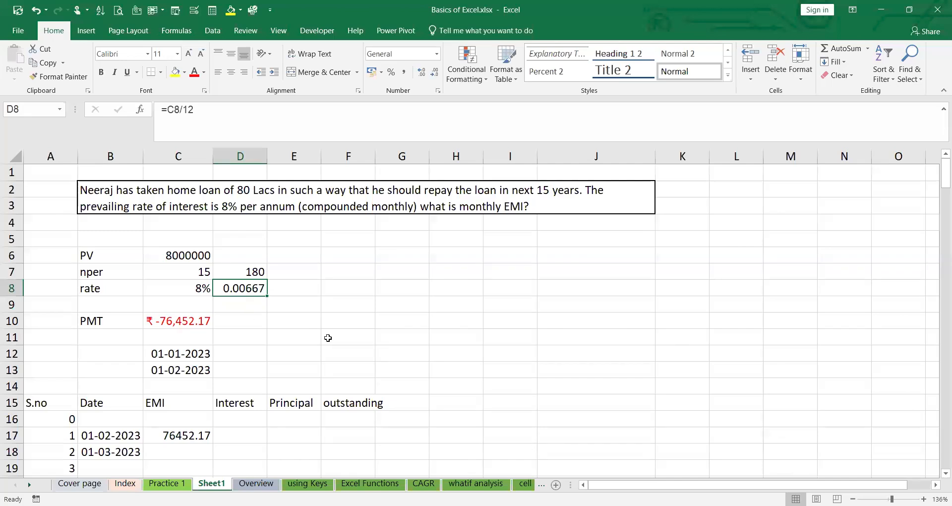
pyautogui.click(157, 319)
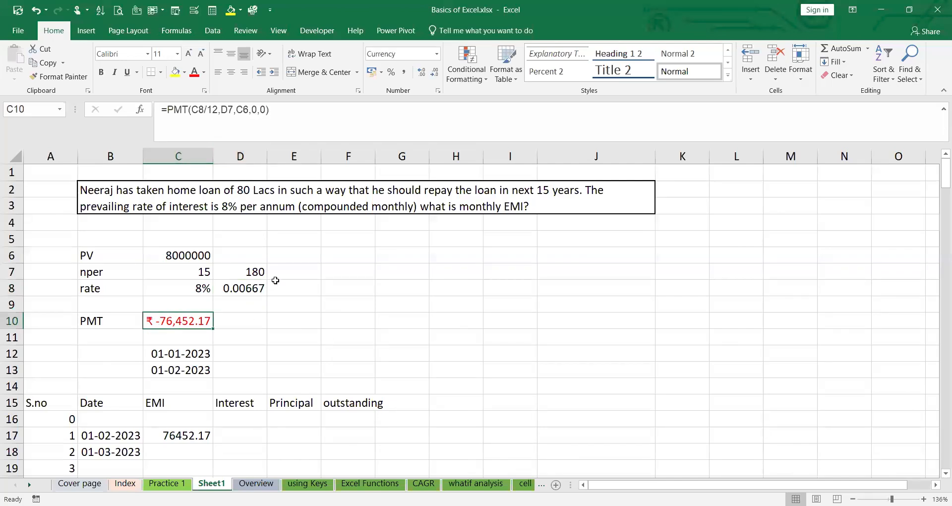
# Calculate the EMI again in E10 with =PMT(D8,D7,C6,0,0), using the monthly rate cell directly
pyautogui.doubleClick(315, 323)
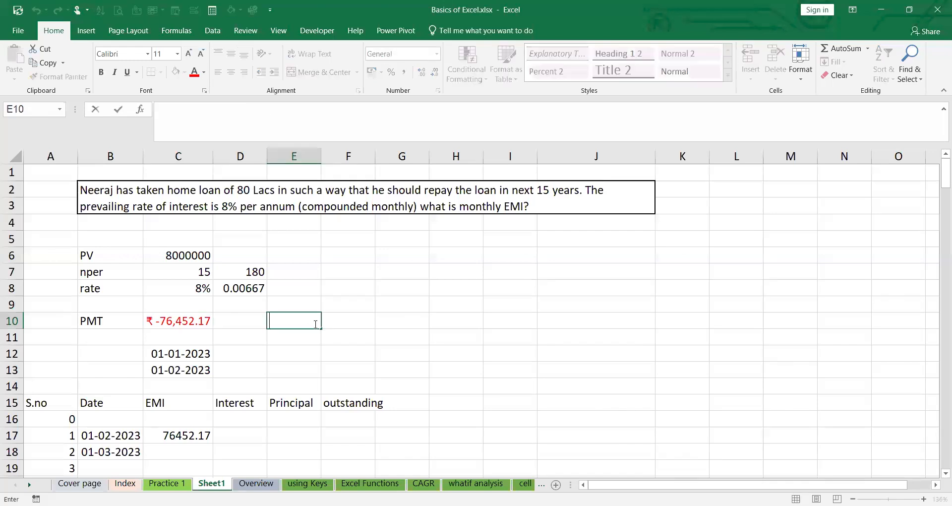
pyautogui.write('=')
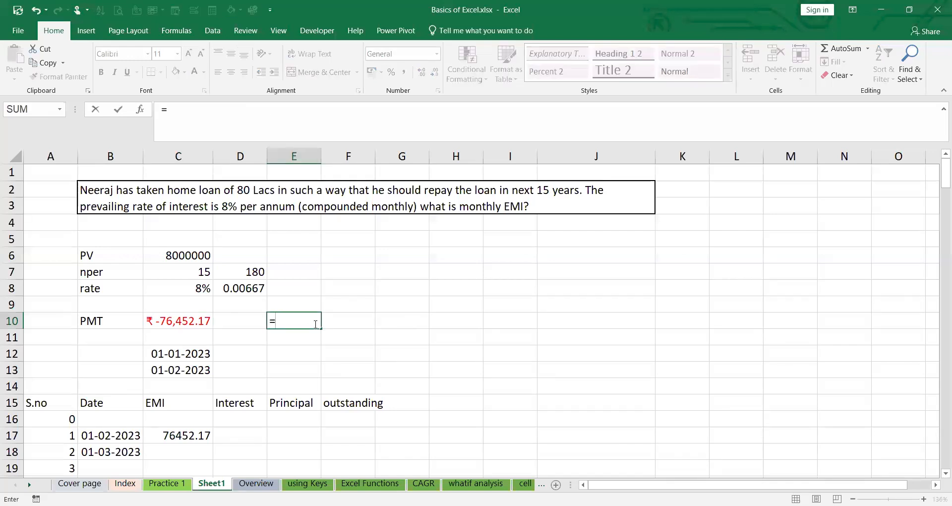
pyautogui.write('PMT(')
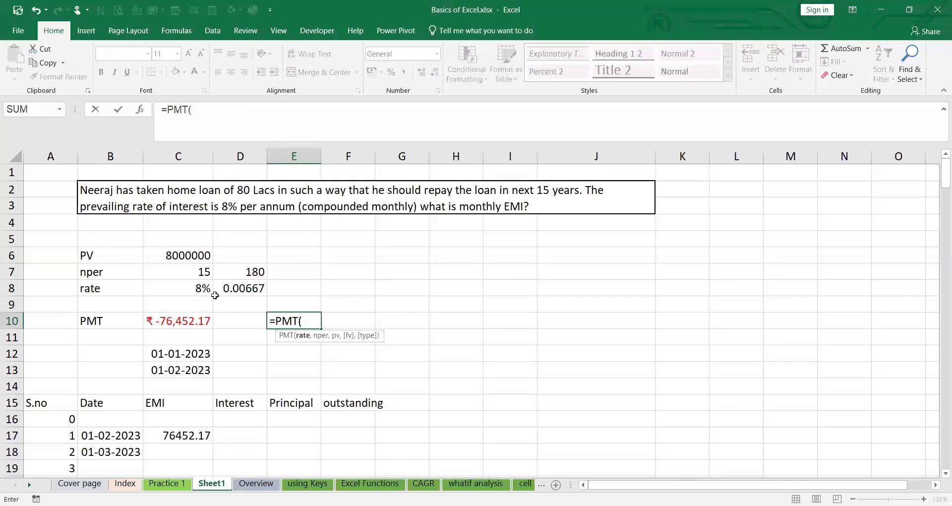
pyautogui.click(244, 289)
pyautogui.write(',')
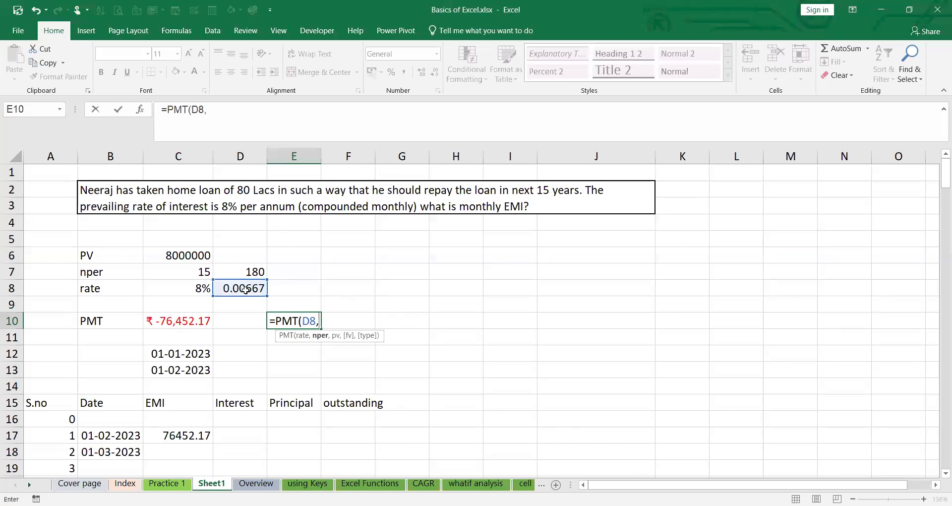
pyautogui.click(238, 269)
pyautogui.write(',')
pyautogui.click(193, 255)
pyautogui.write(',0,0')
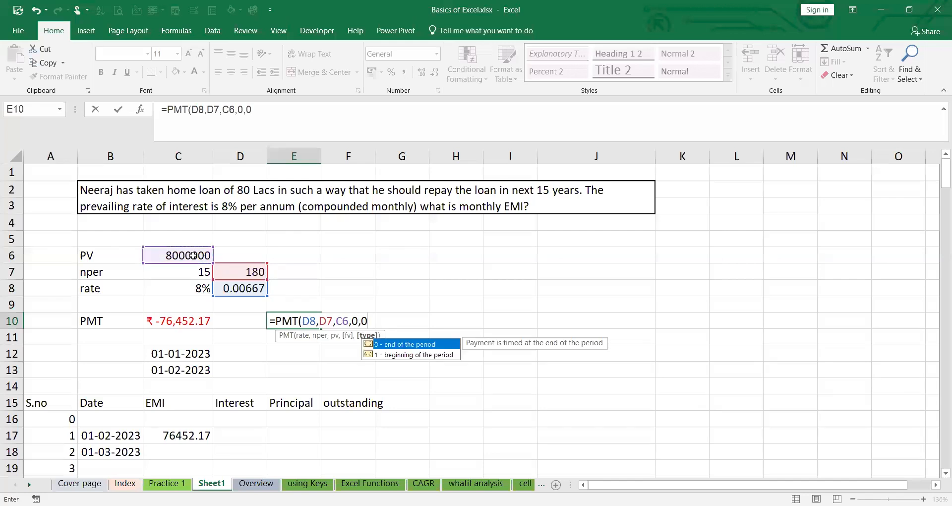
pyautogui.press('Return')
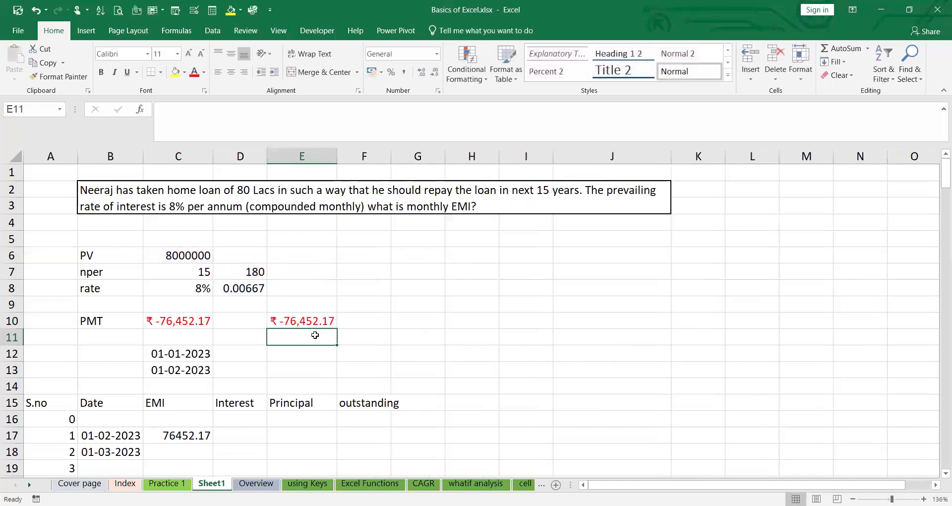
pyautogui.click(305, 323)
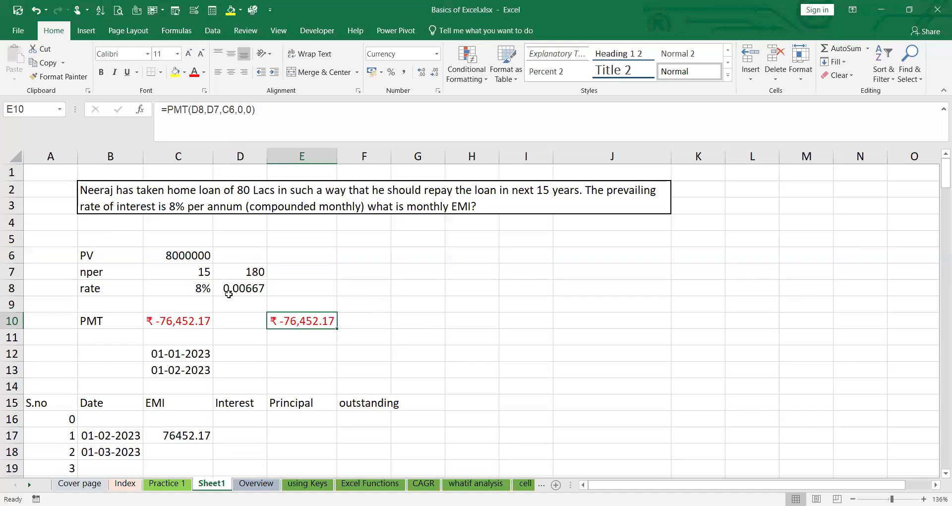
# Enter the opening loan balance 8000000 in the outstanding column at F16, on the row for serial number 0
pyautogui.scroll(-3, 287, 343)
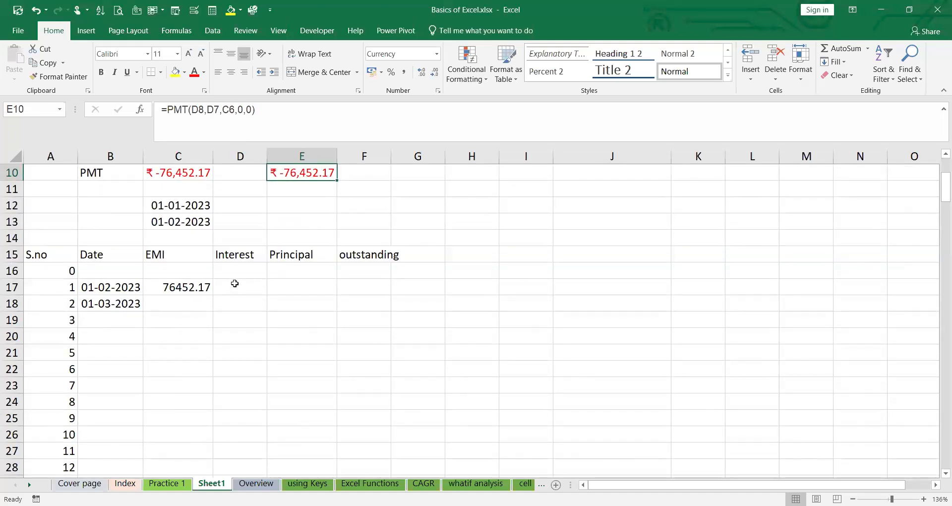
pyautogui.click(251, 284)
pyautogui.scroll(1, 266, 322)
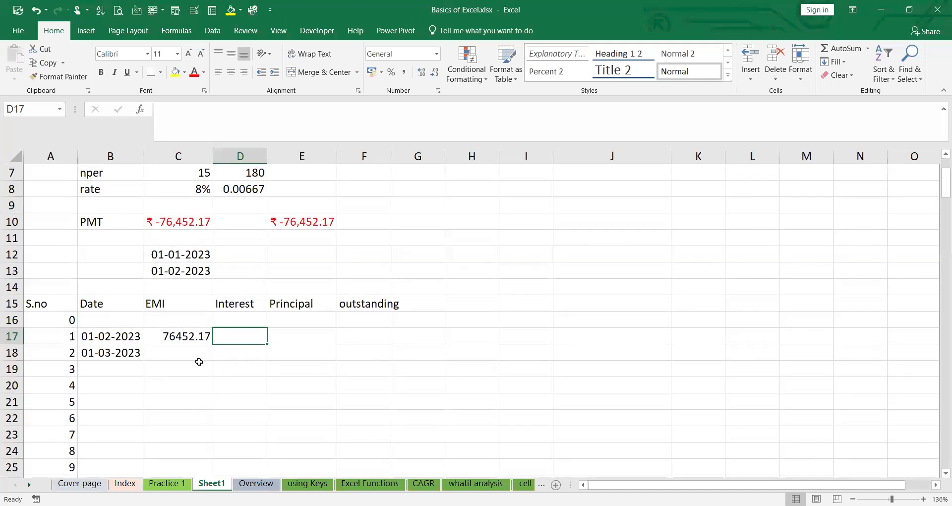
pyautogui.click(348, 320)
pyautogui.scroll(2, 263, 238)
pyautogui.scroll(-3, 308, 340)
pyautogui.write('8')
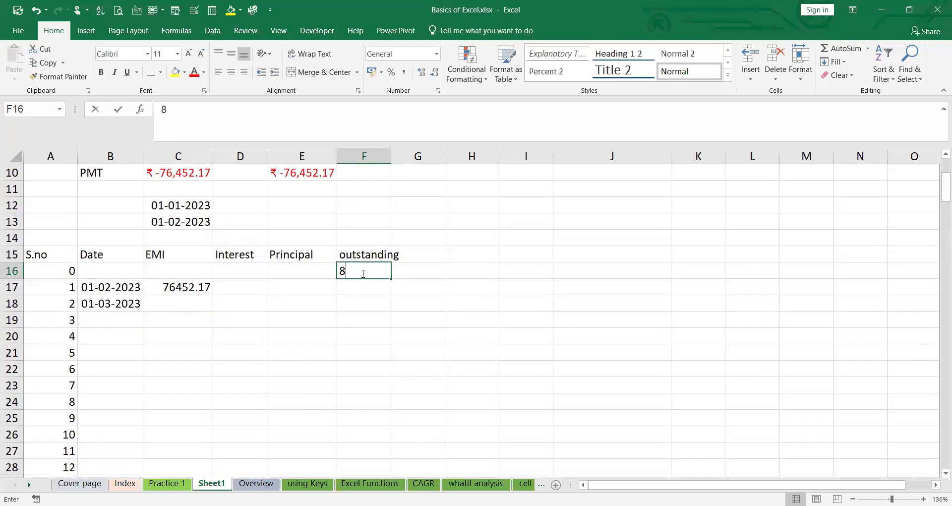
pyautogui.write('000000')
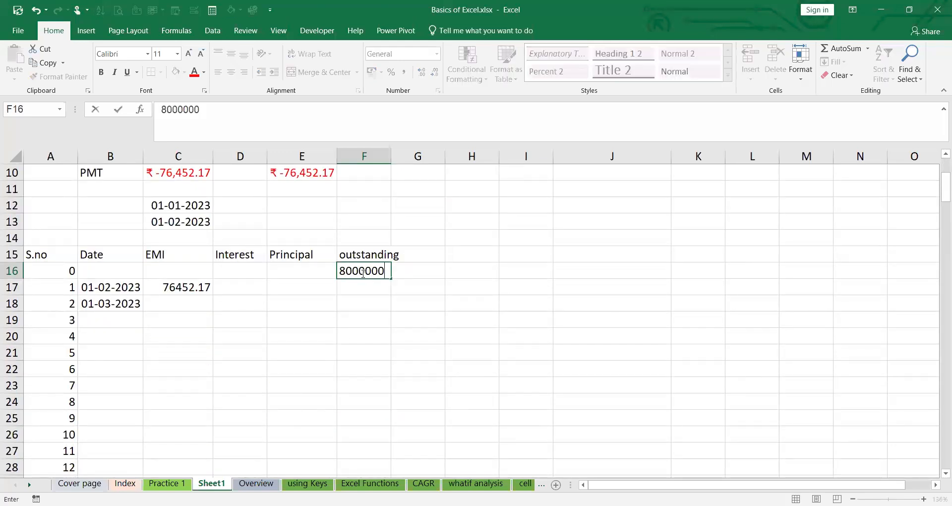
# Calculate the first month's interest in D17 with the formula =F16*8%/12
pyautogui.click(253, 289)
pyautogui.write('=')
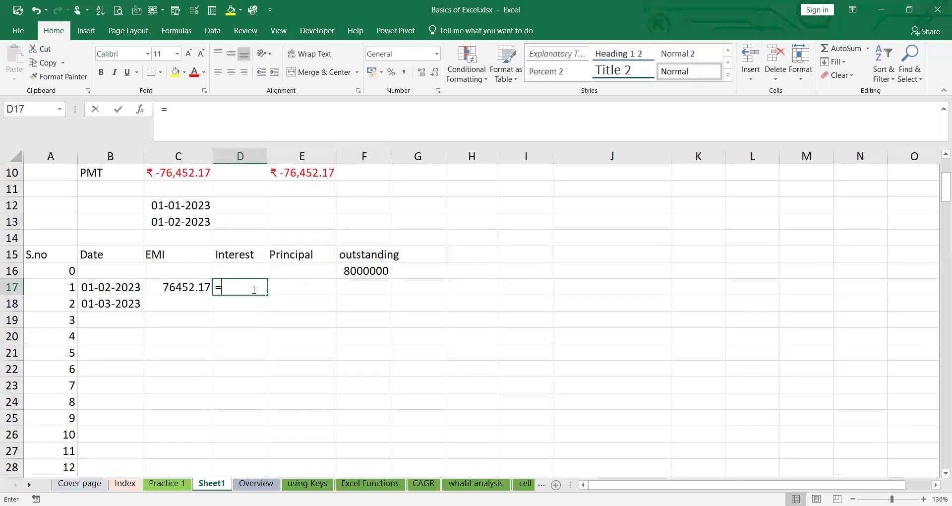
pyautogui.click(367, 272)
pyautogui.write('*8')
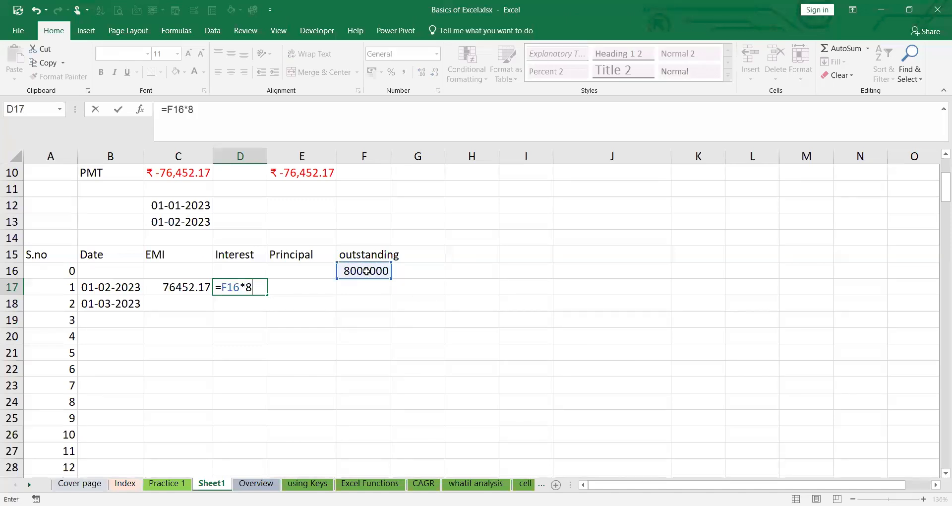
pyautogui.write('%/12')
pyautogui.press('Return')
# Calculate the first month's principal in E17 as EMI minus interest with =C17-D17
pyautogui.click(311, 283)
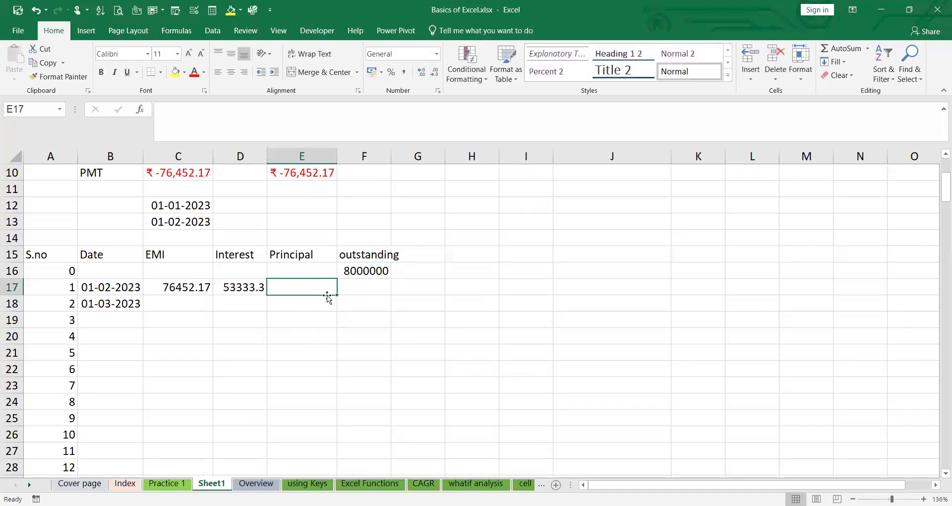
pyautogui.write('=')
pyautogui.click(185, 284)
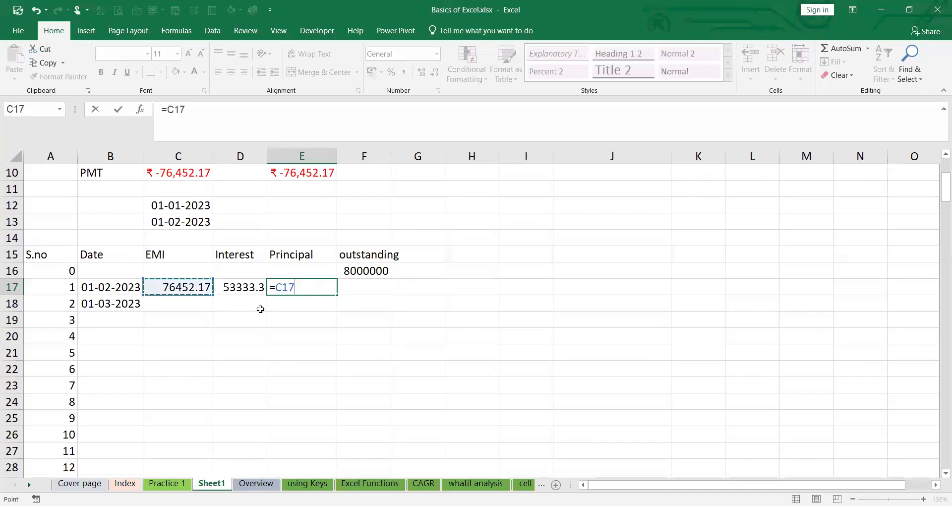
pyautogui.write('-')
pyautogui.click(242, 289)
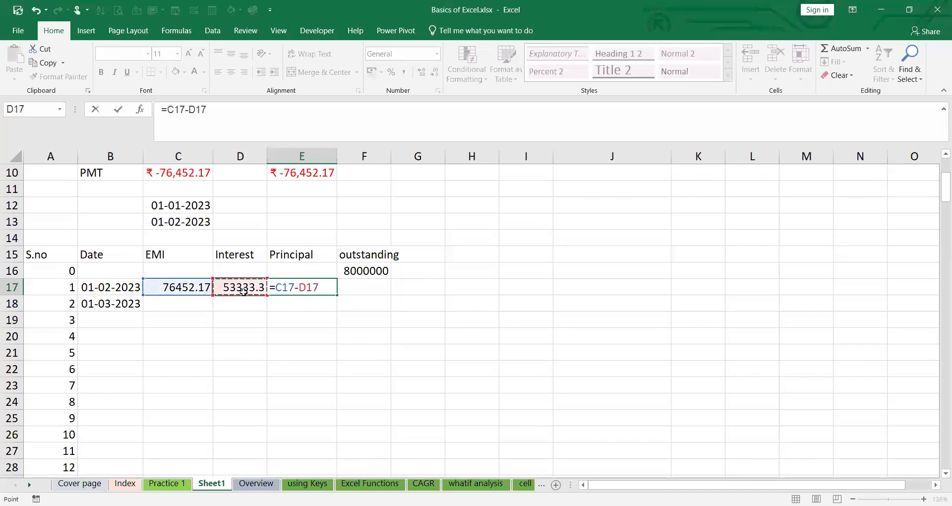
pyautogui.press('Return')
# Calculate the outstanding balance in F17 as the previous balance minus the principal, =F16-E17
pyautogui.click(373, 288)
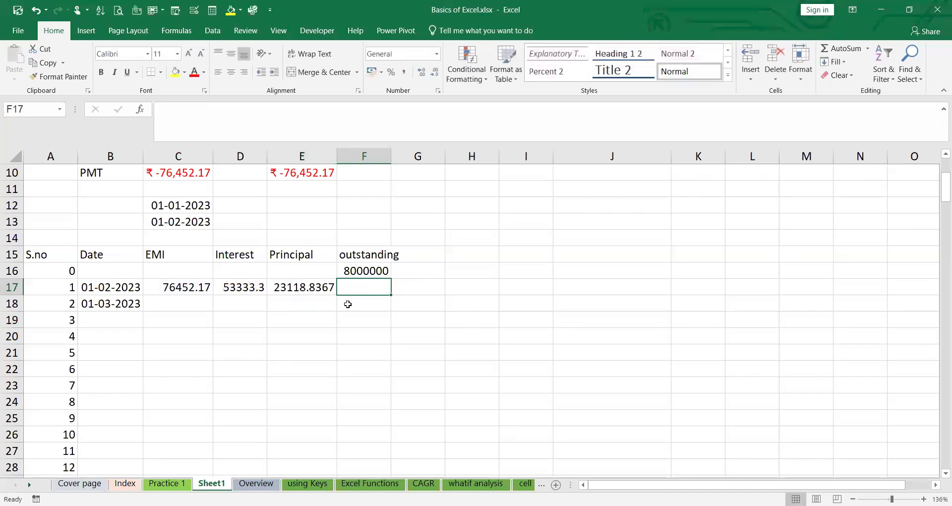
pyautogui.write('=')
pyautogui.press('Up')
pyautogui.write('-')
pyautogui.click(311, 291)
pyautogui.press('Return')
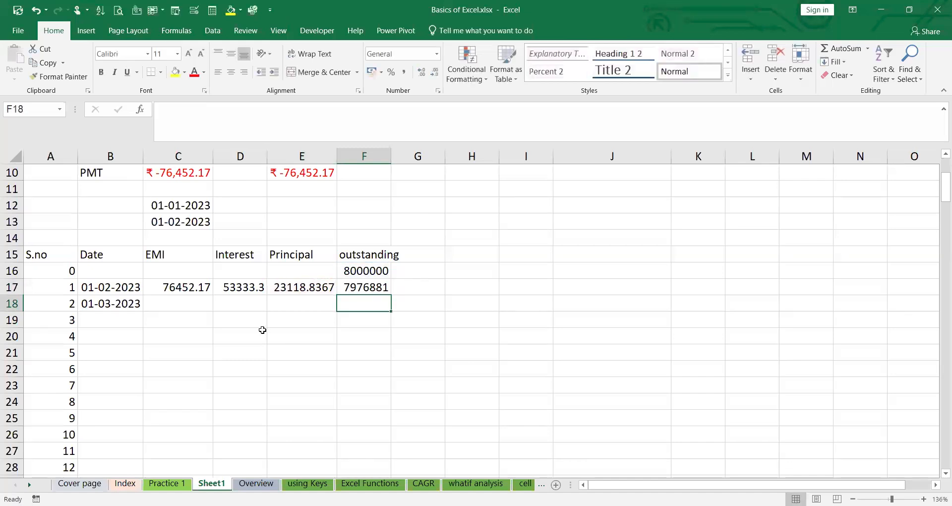
# Fill the monthly dates in column B and the EMI 76452.17 in column C down to payment 180
pyautogui.moveTo(131, 288); pyautogui.dragTo(141, 466)
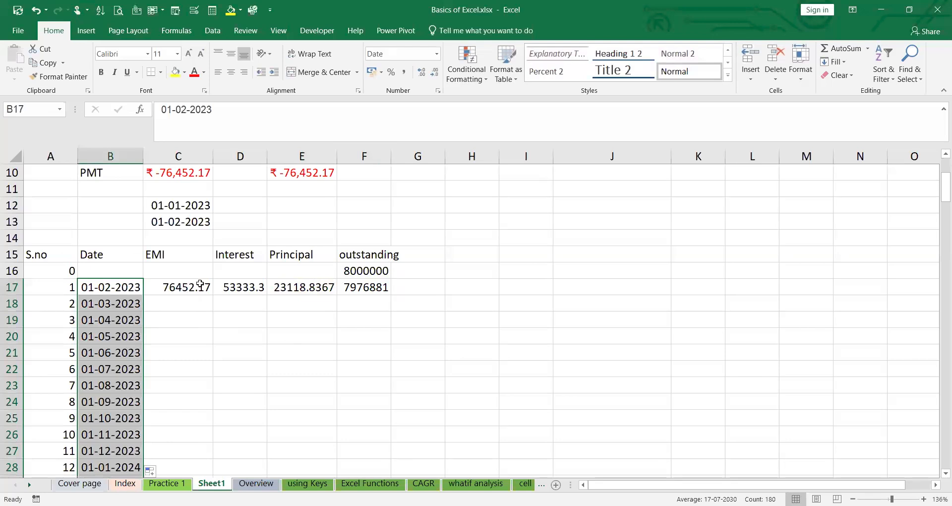
pyautogui.click(201, 288)
pyautogui.doubleClick(212, 296)
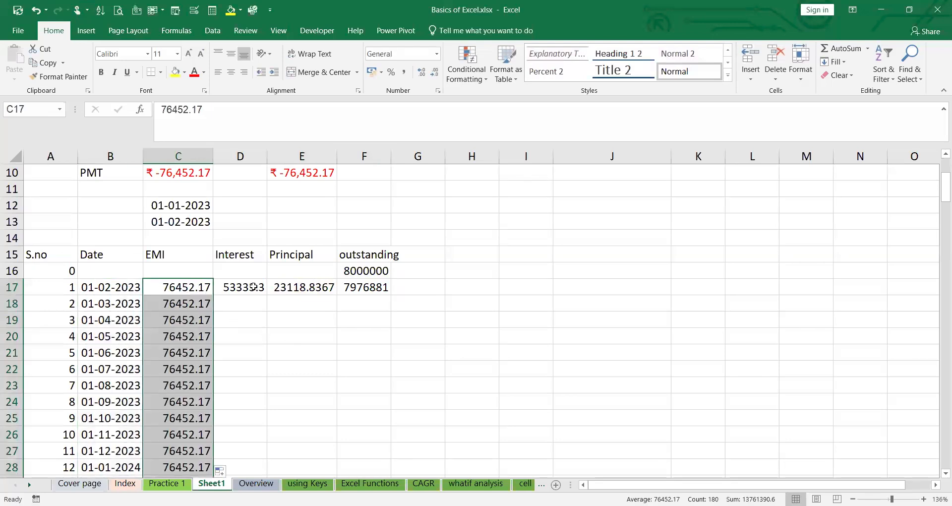
# Fill the Interest, Principal and outstanding formulas from D17:F17 down to payment 180
pyautogui.click(253, 288)
pyautogui.moveTo(281, 290); pyautogui.dragTo(377, 290)
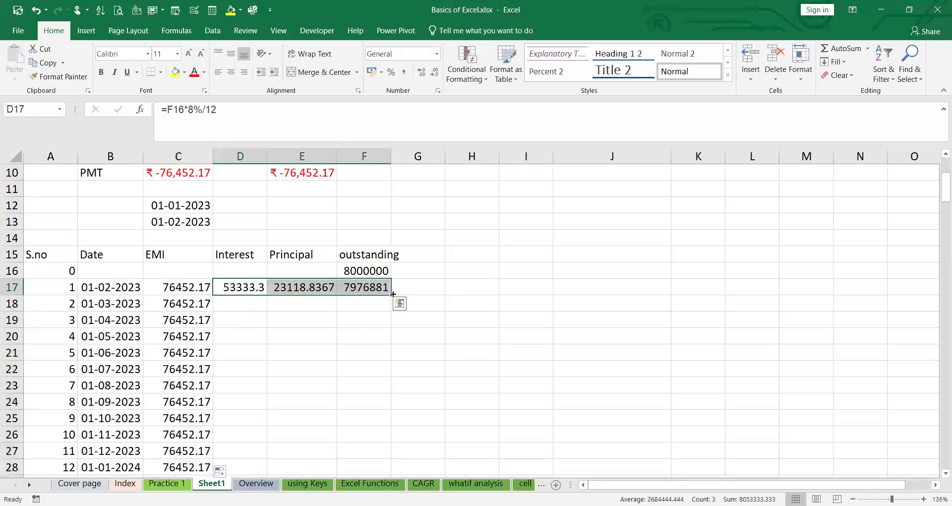
pyautogui.doubleClick(393, 296)
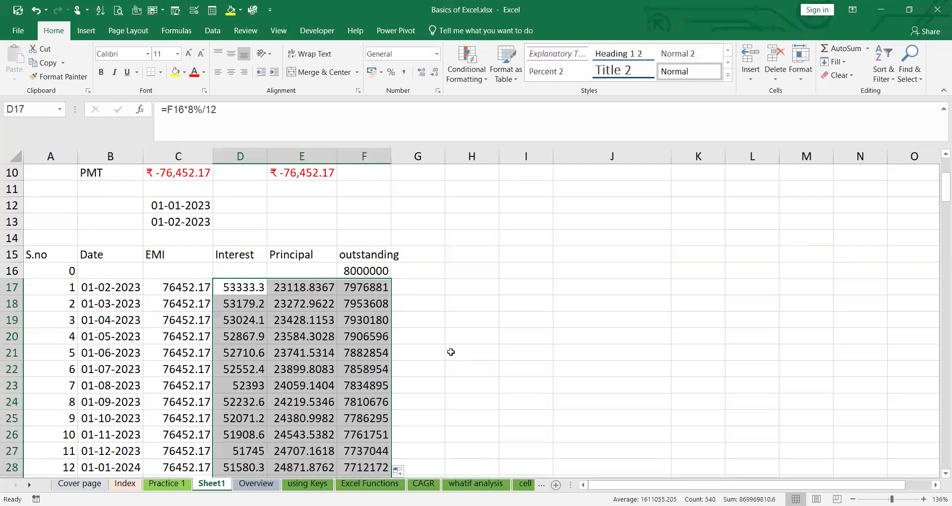
# Check the end of the schedule and the final outstanding balance in F196
pyautogui.scroll(-10, 453, 343)
pyautogui.scroll(-20, 453, 343)
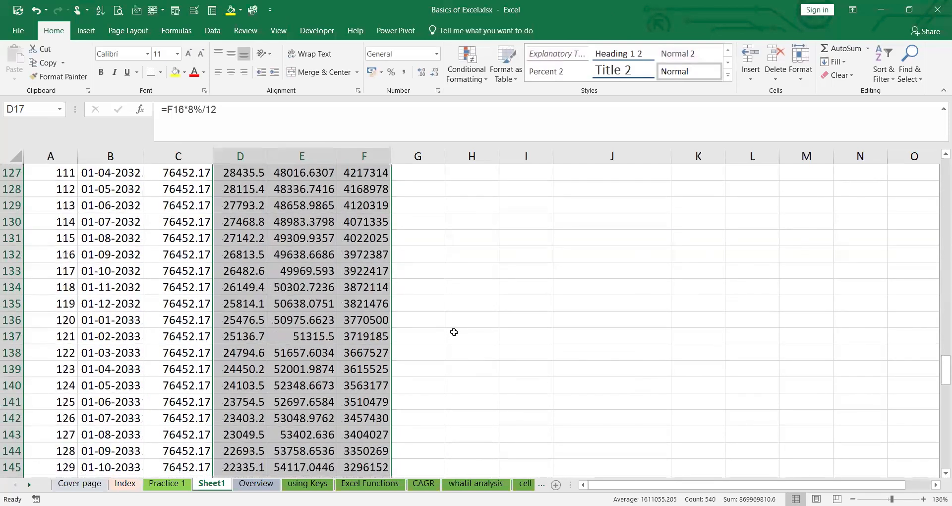
pyautogui.scroll(-7, 454, 328)
pyautogui.scroll(-14, 412, 344)
pyautogui.scroll(6, 411, 345)
pyautogui.moveTo(411, 346); pyautogui.dragTo(407, 339)
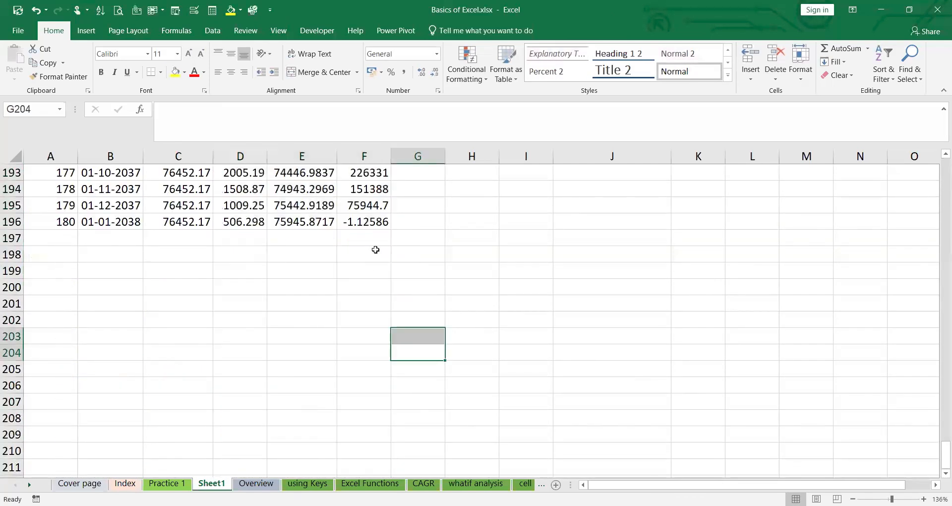
pyautogui.click(365, 223)
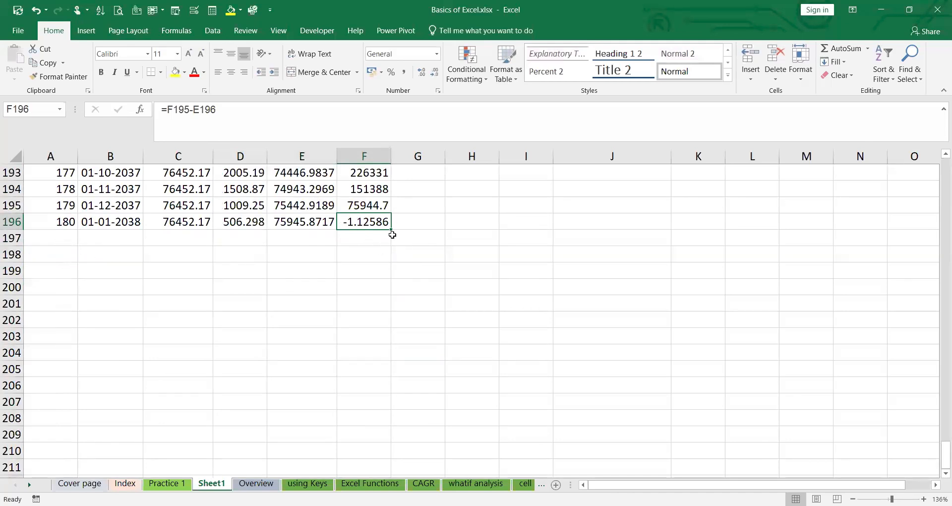
pyautogui.scroll(1, 379, 289)
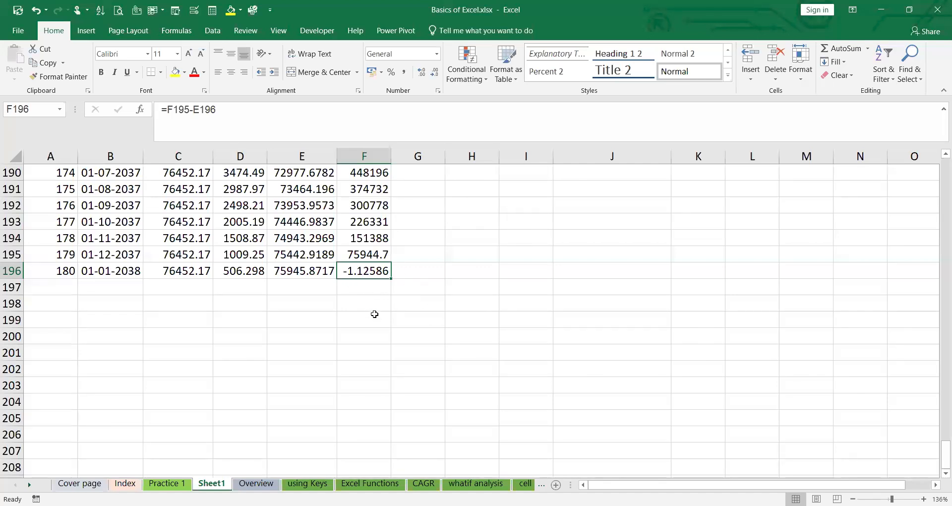
# Format the Principal column E with the Number format
pyautogui.scroll(20, 375, 314)
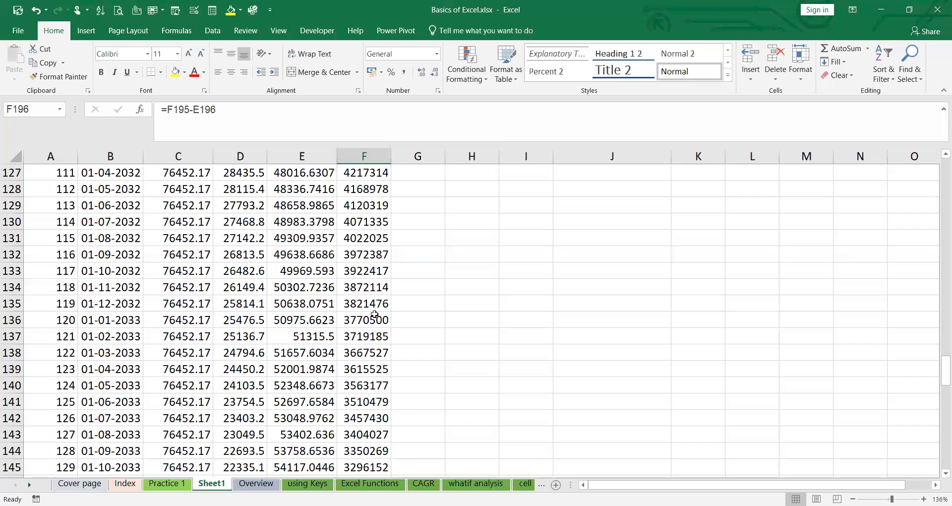
pyautogui.scroll(20, 374, 314)
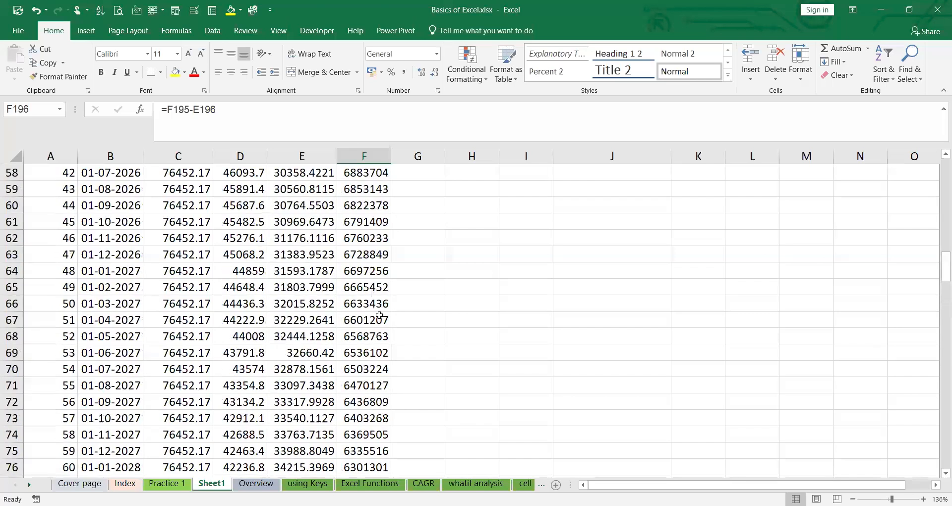
pyautogui.scroll(11, 379, 315)
pyautogui.scroll(-4, 328, 292)
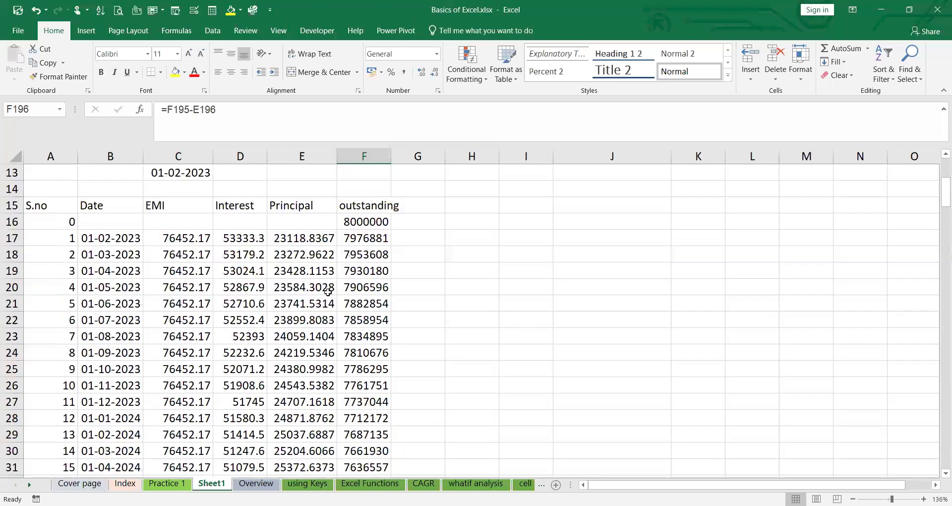
pyautogui.click(297, 159)
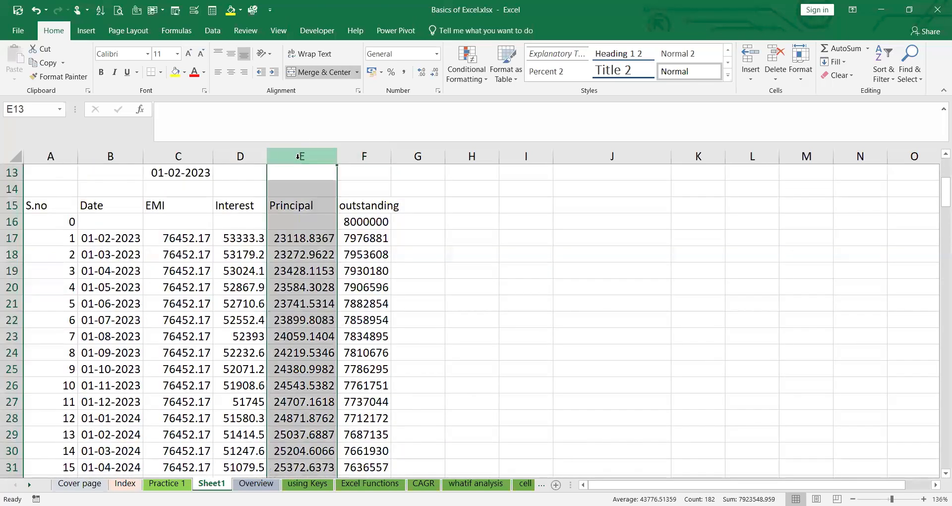
pyautogui.click(437, 55)
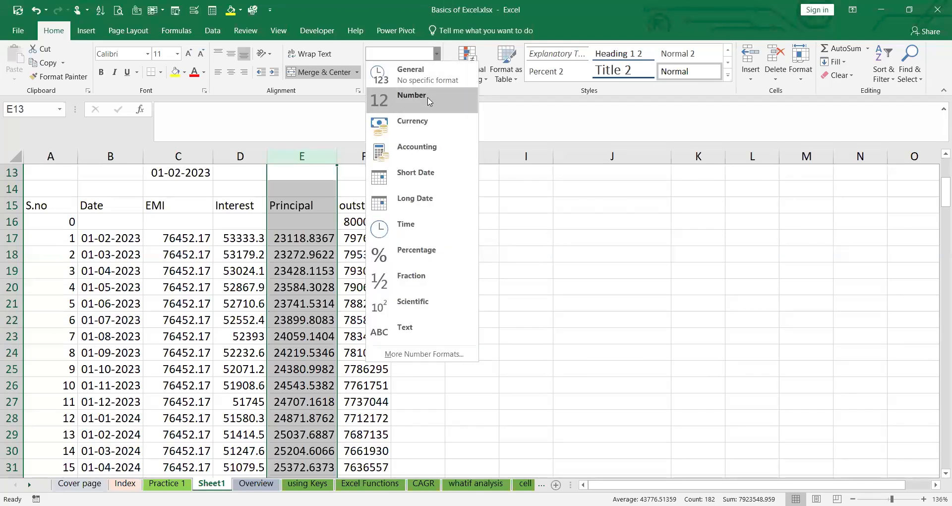
pyautogui.click(430, 101)
pyautogui.click(438, 55)
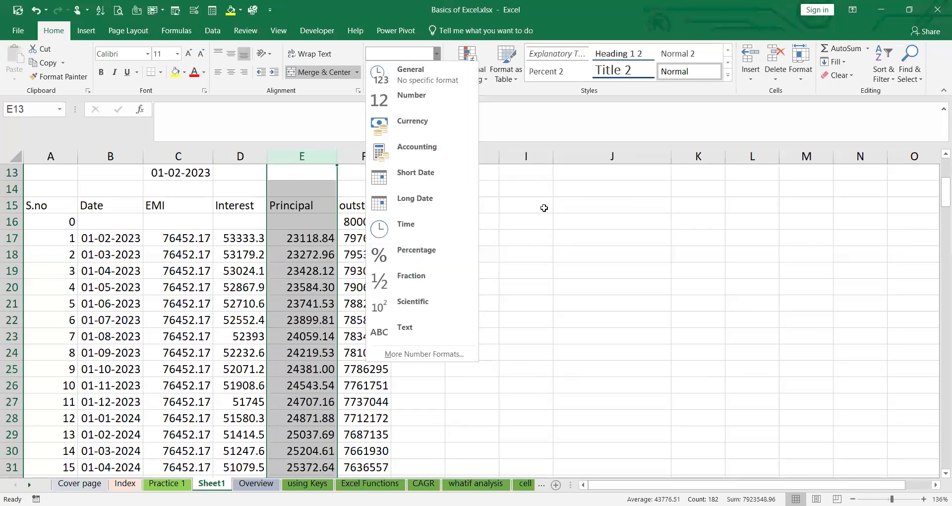
pyautogui.click(544, 208)
pyautogui.click(511, 330)
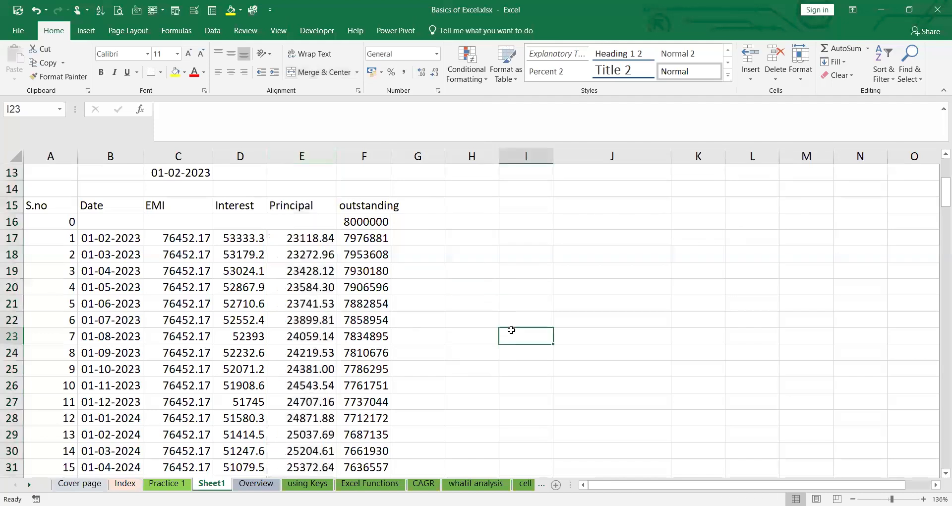
# Enter the label IPMT in I45 and the label PPMT in I48 beside the schedule
pyautogui.scroll(-20, 531, 317)
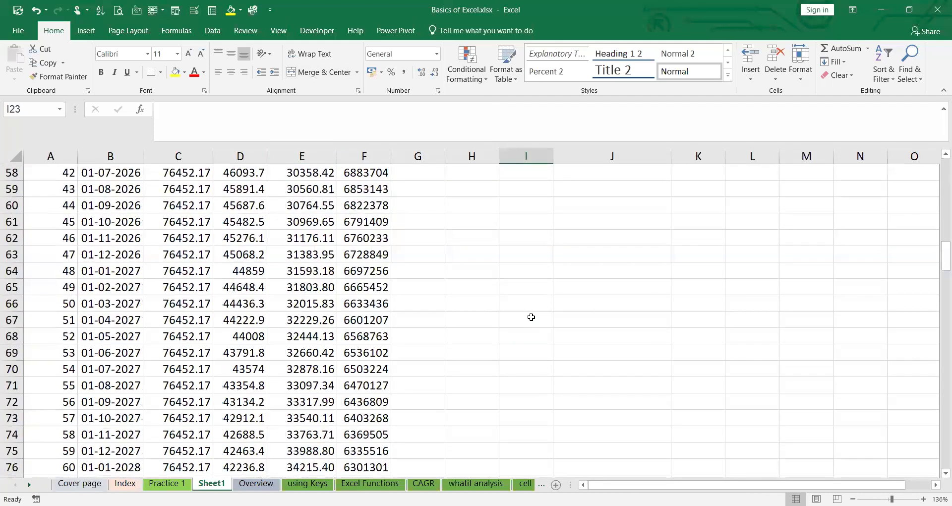
pyautogui.scroll(-6, 525, 314)
pyautogui.scroll(20, 525, 314)
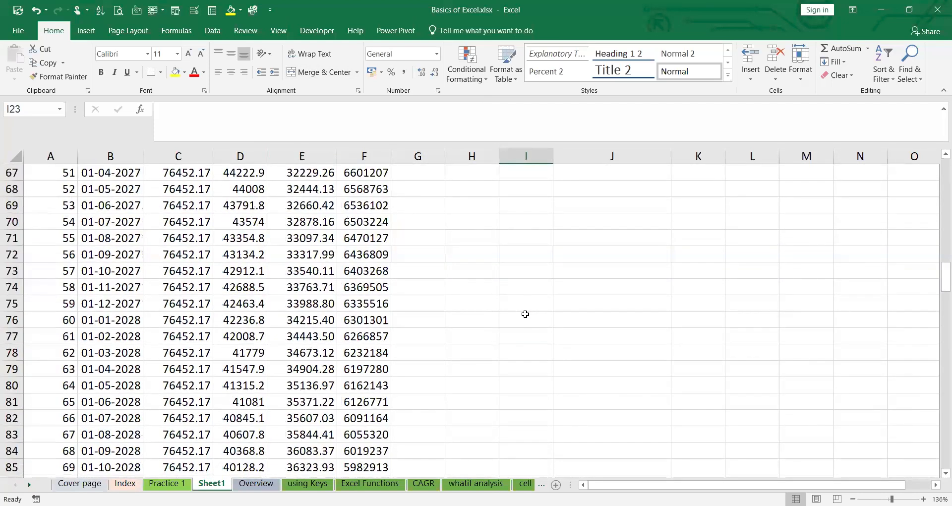
pyautogui.scroll(-4, 525, 314)
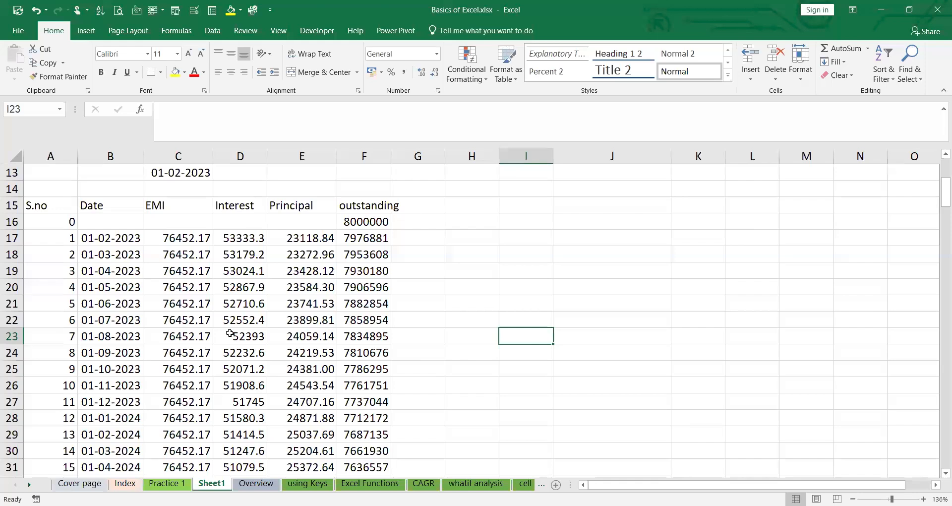
pyautogui.scroll(-6, 231, 333)
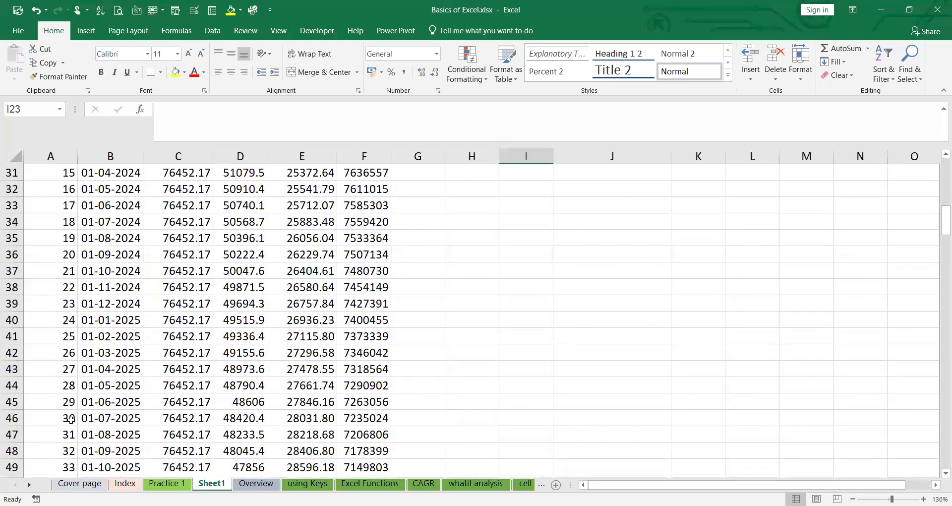
pyautogui.scroll(-3, 72, 421)
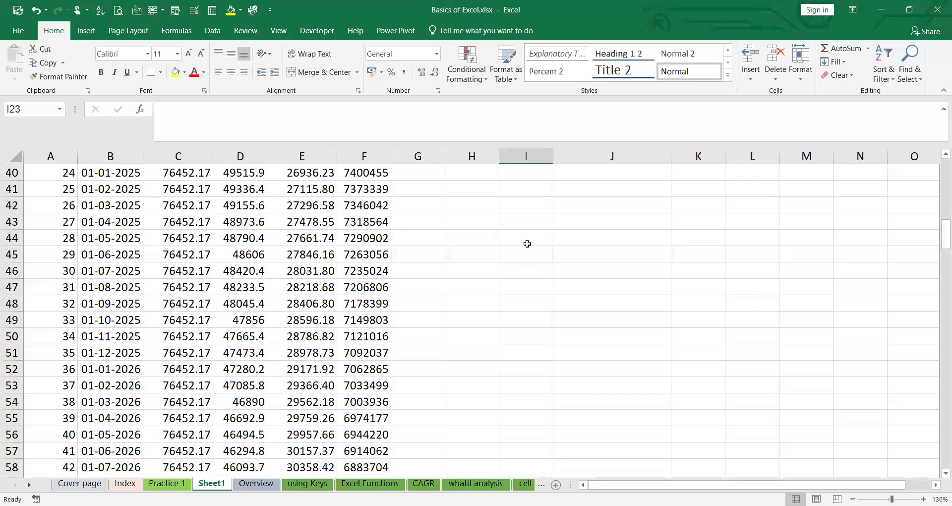
pyautogui.click(501, 254)
pyautogui.write('IPMT')
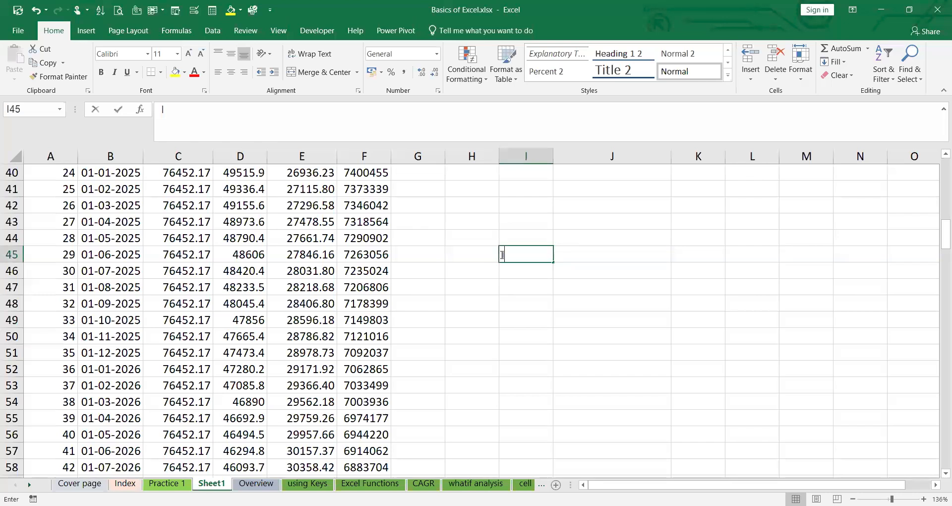
pyautogui.click(516, 305)
pyautogui.write('PPMT')
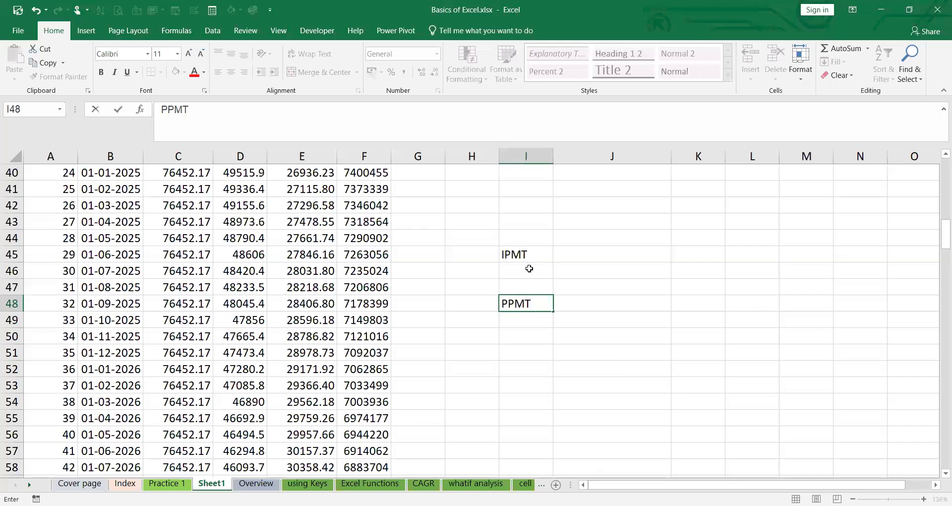
pyautogui.click(602, 274)
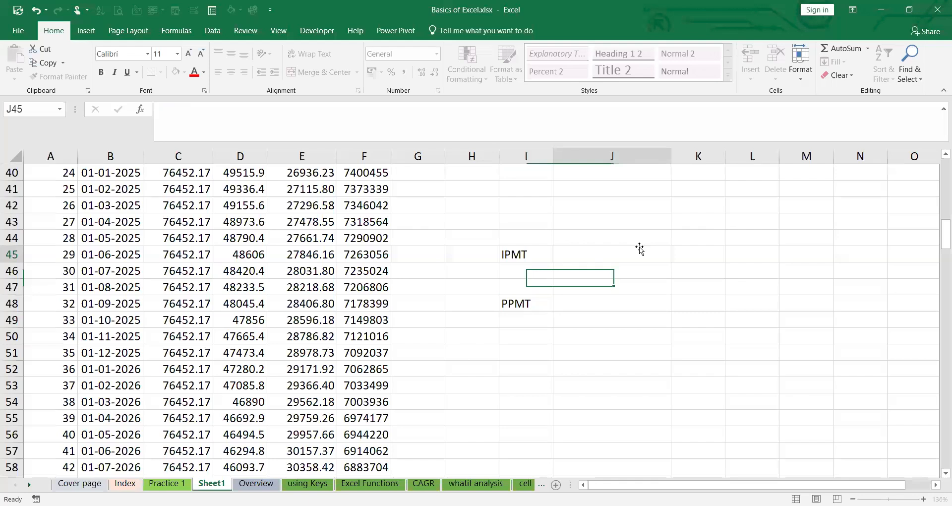
pyautogui.click(640, 248)
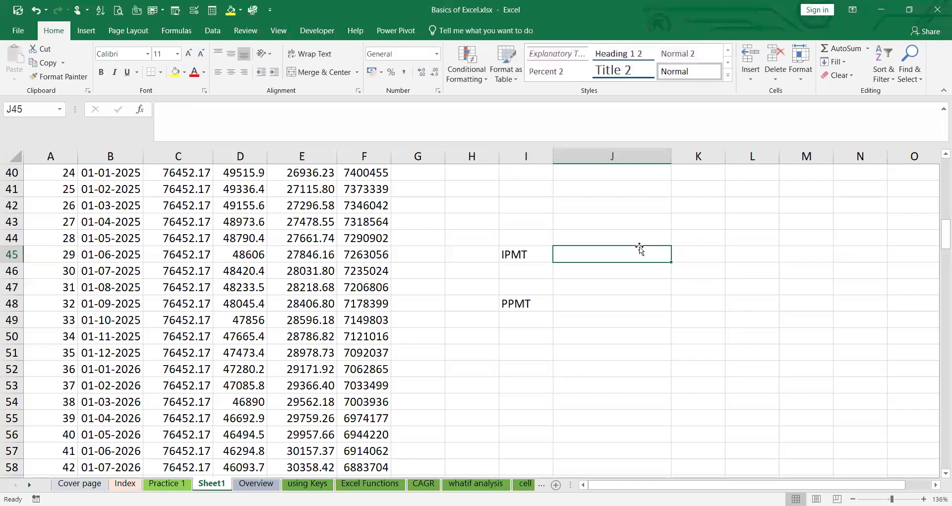
# Highlight payment 35's interest in D51 yellow and its principal in E51 light blue
pyautogui.hotkey('alt', 'Tab')
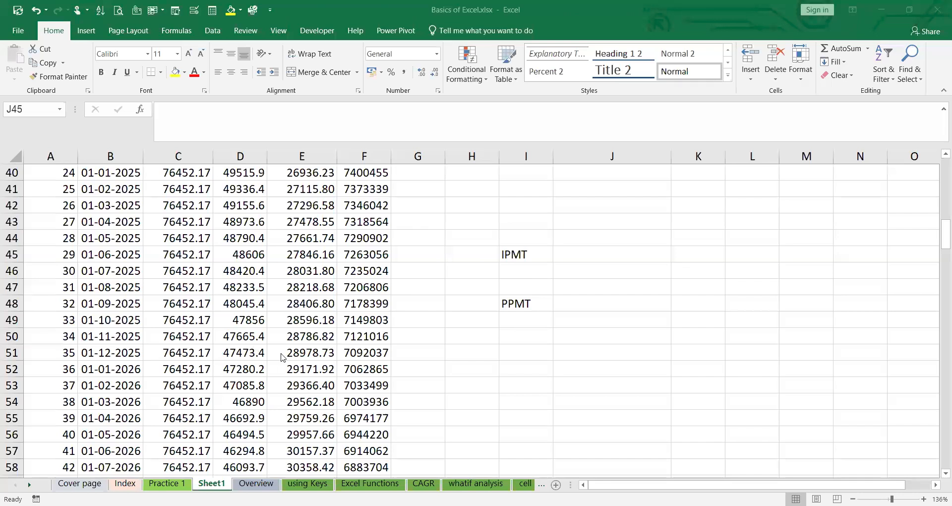
pyautogui.scroll(11, 281, 357)
pyautogui.scroll(-4, 242, 354)
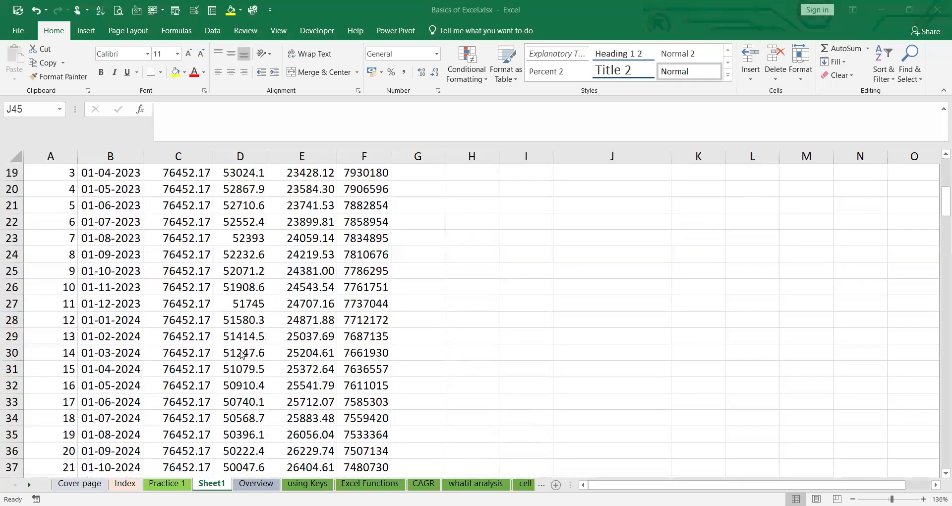
pyautogui.scroll(3, 242, 354)
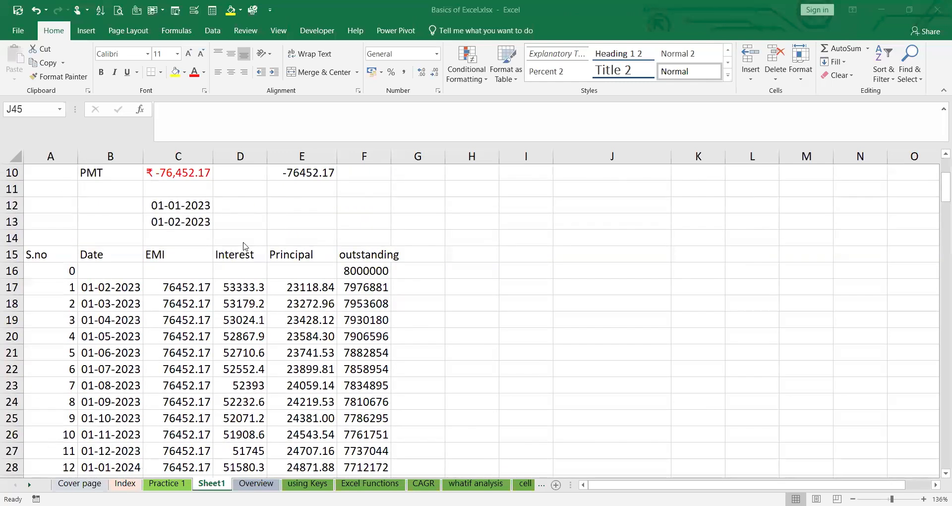
pyautogui.scroll(-2, 262, 399)
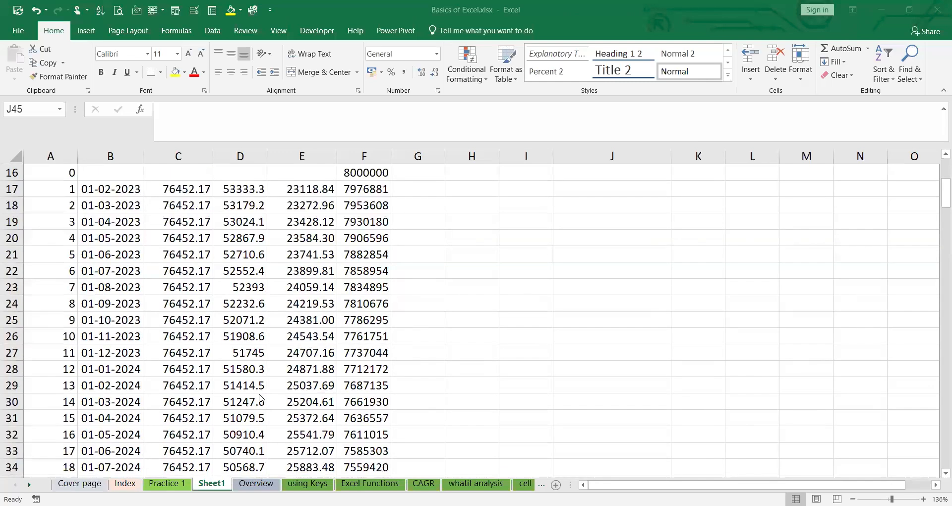
pyautogui.scroll(-4, 260, 397)
pyautogui.scroll(-4, 249, 396)
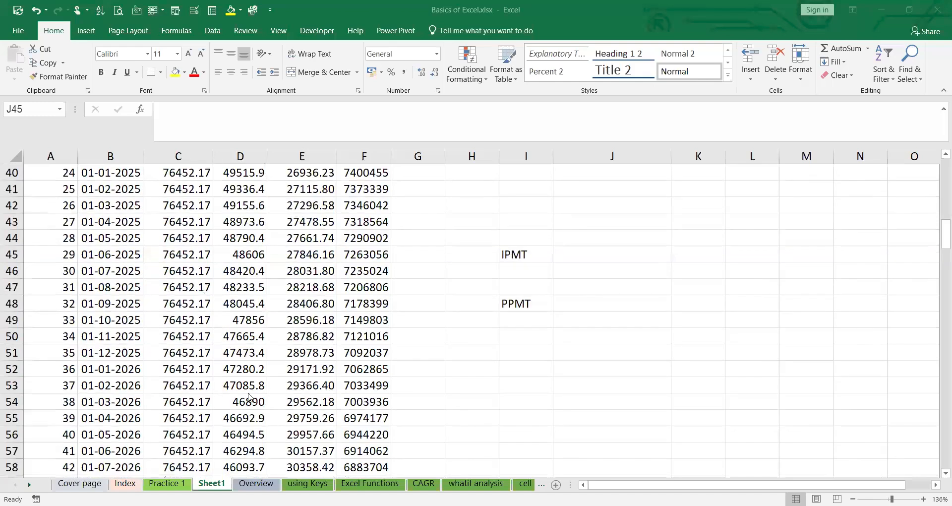
pyautogui.click(245, 353)
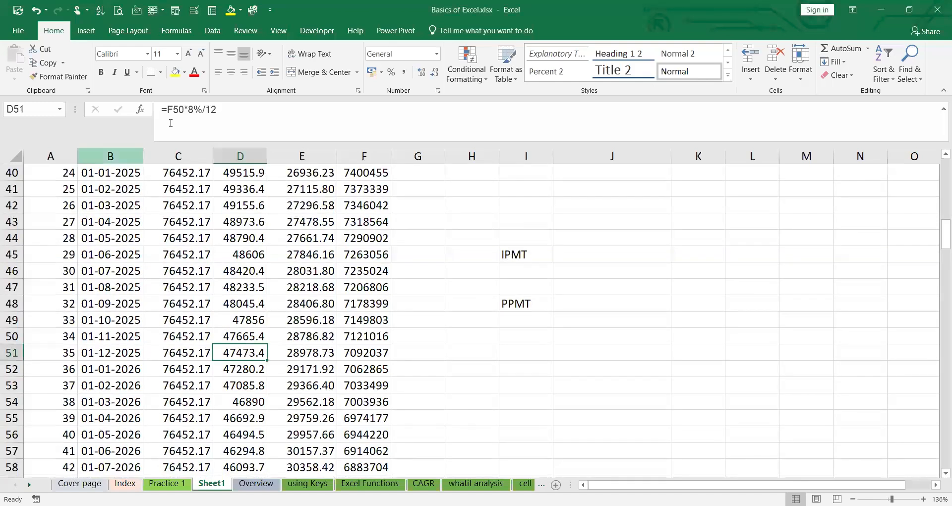
pyautogui.click(175, 71)
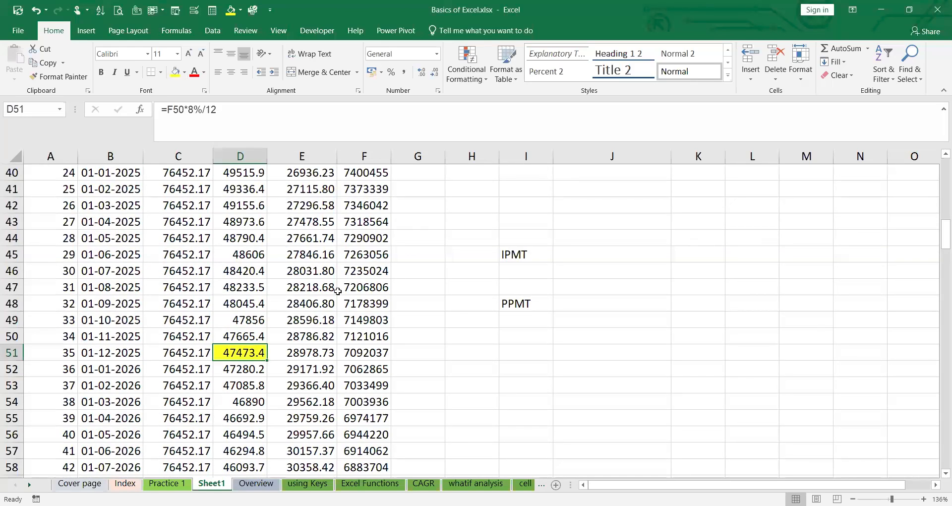
pyautogui.click(310, 351)
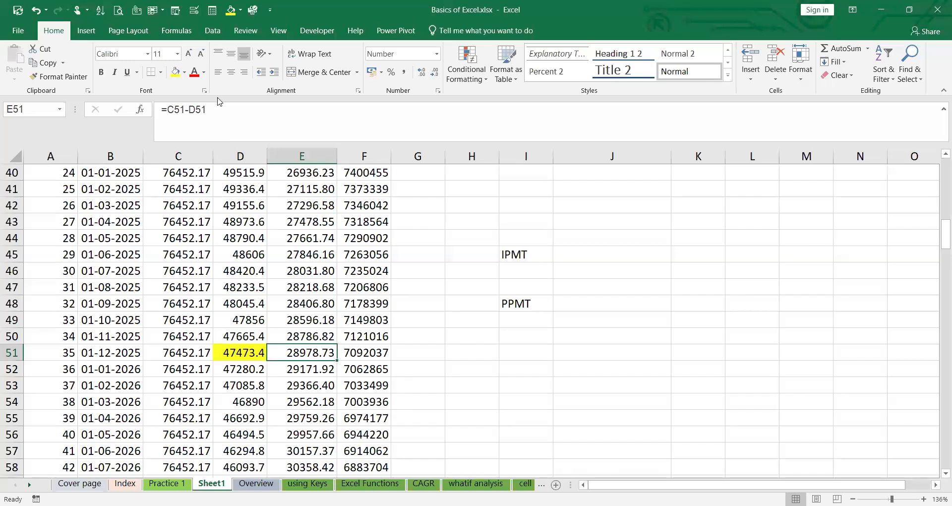
pyautogui.click(214, 117)
pyautogui.click(328, 256)
# Fill the PPMT label in I48 light blue and the IPMT label in I45 yellow, keeping the IPMT text in the automatic font colour
pyautogui.click(513, 256)
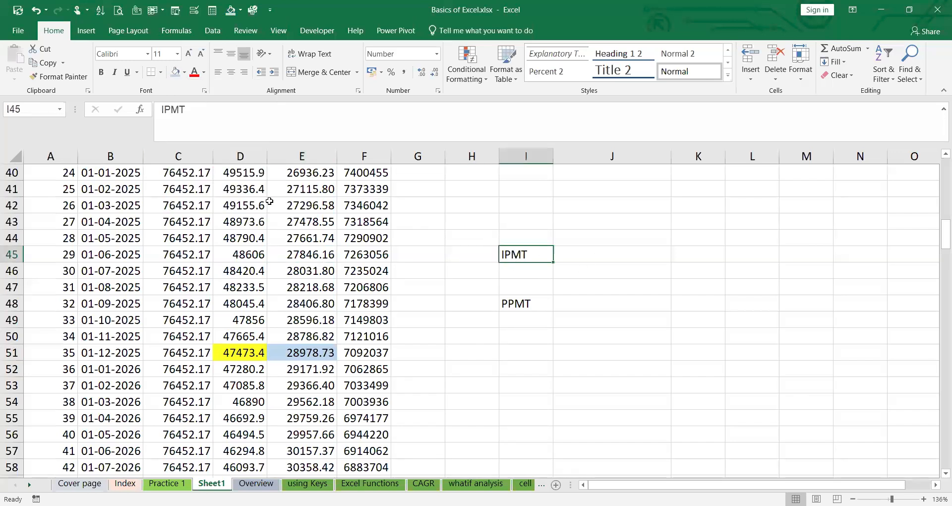
pyautogui.click(510, 302)
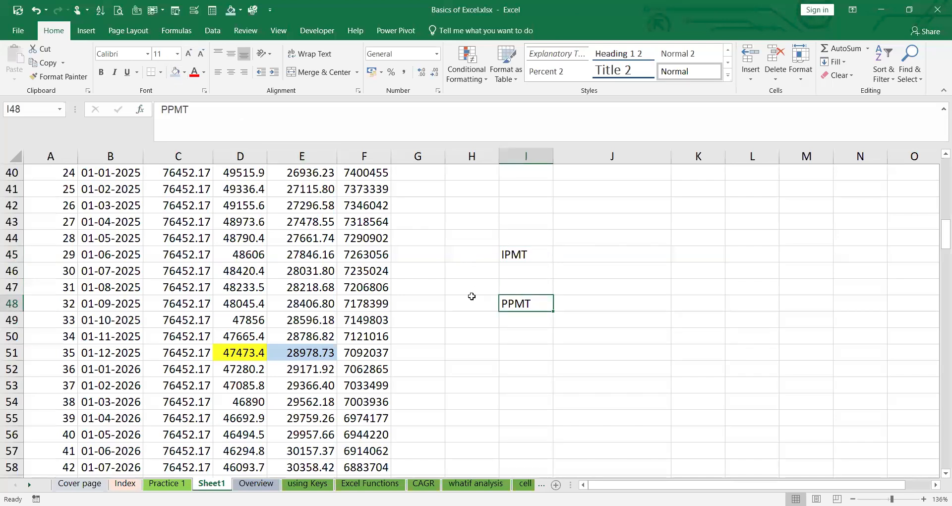
pyautogui.click(176, 72)
pyautogui.click(259, 352)
pyautogui.click(524, 253)
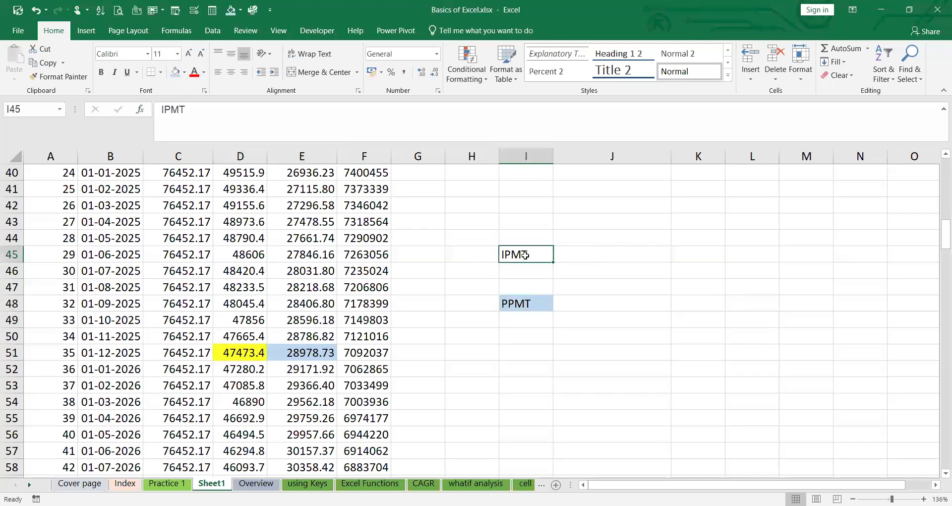
pyautogui.click(195, 72)
pyautogui.click(184, 72)
pyautogui.click(205, 169)
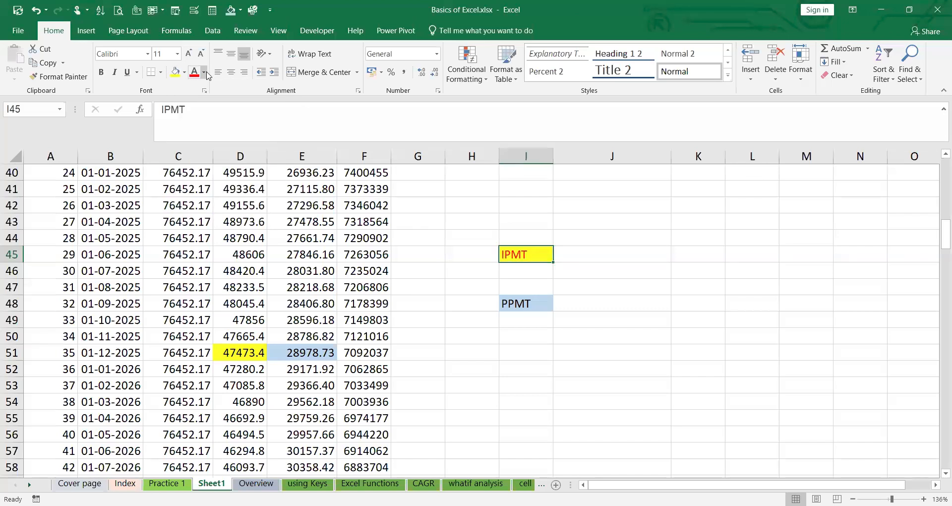
pyautogui.click(205, 72)
pyautogui.click(198, 89)
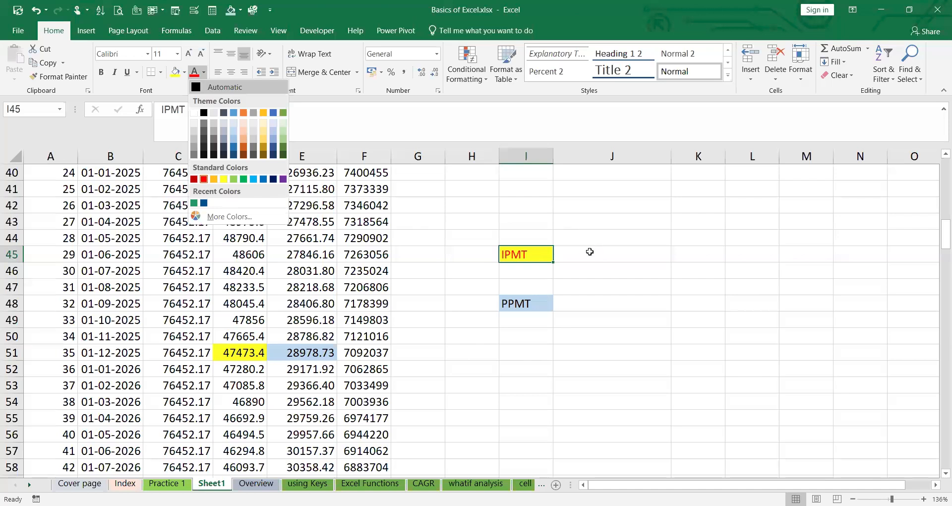
# Enter =IPMT(8%/12,35,180,8000000,0,0) in J45 to calculate payment 35's interest
pyautogui.click(588, 251)
pyautogui.write('=')
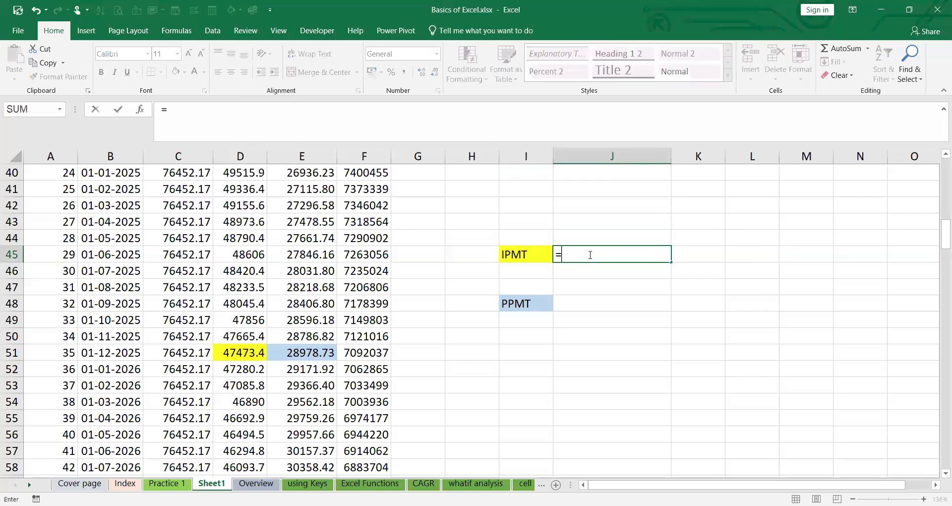
pyautogui.write('IPMT')
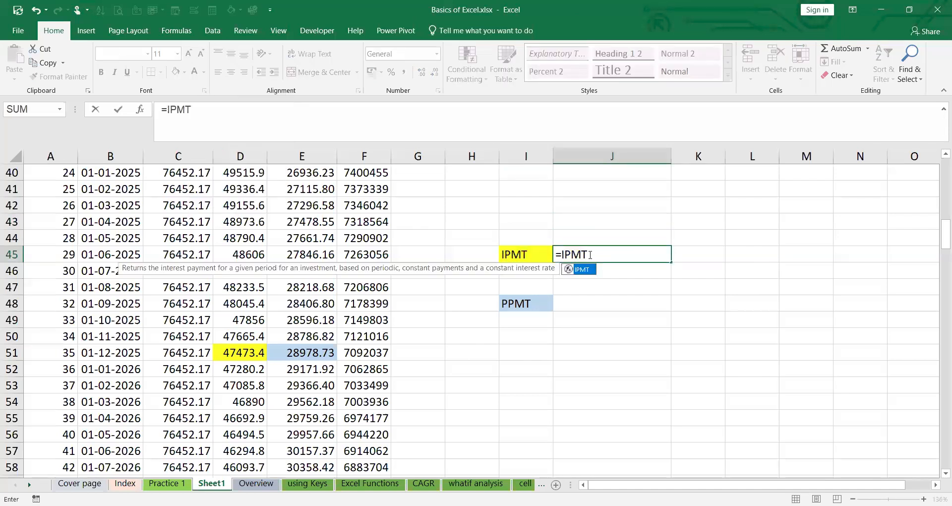
pyautogui.write('(')
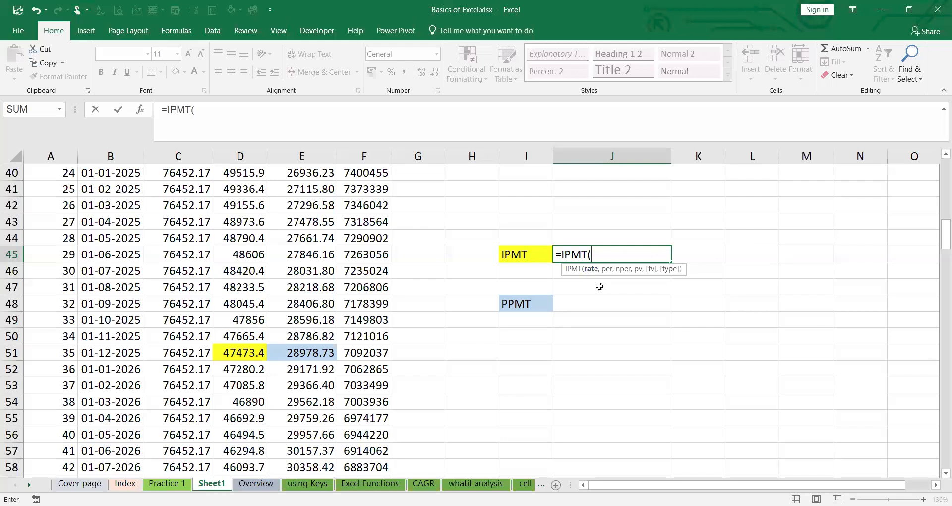
pyautogui.write('8%/12,')
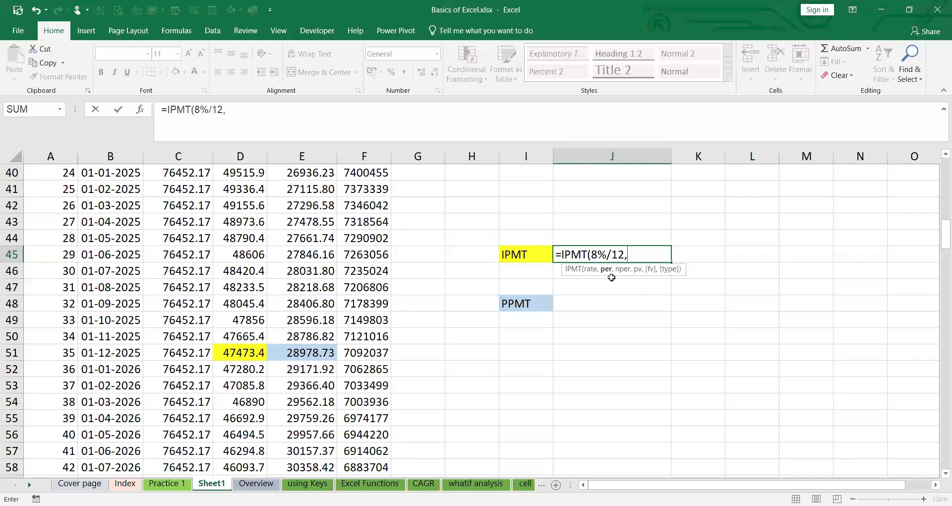
pyautogui.write('35,')
pyautogui.write('180,8000000,0')
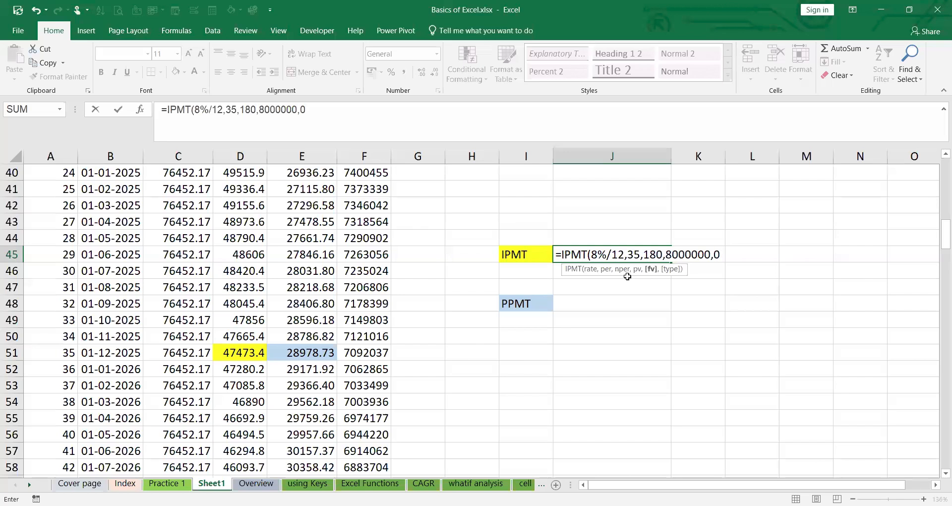
pyautogui.write(',0')
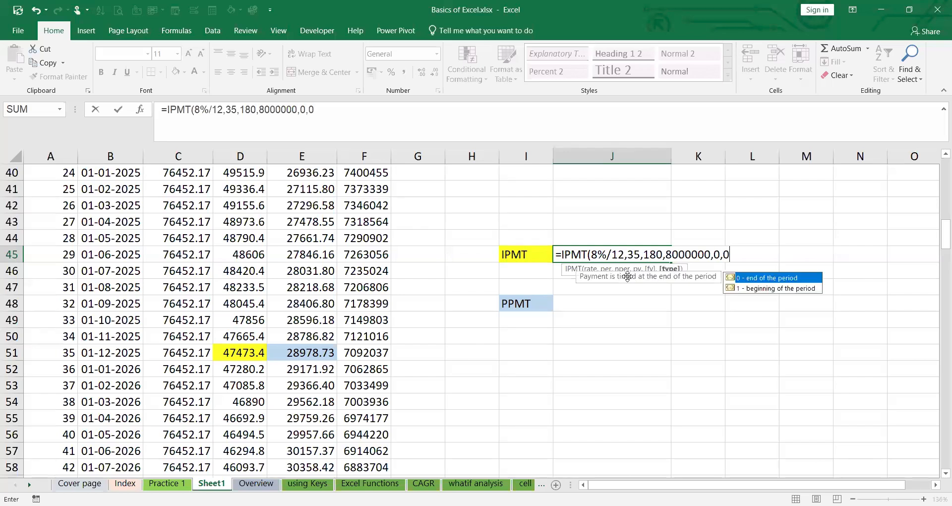
pyautogui.press('Return')
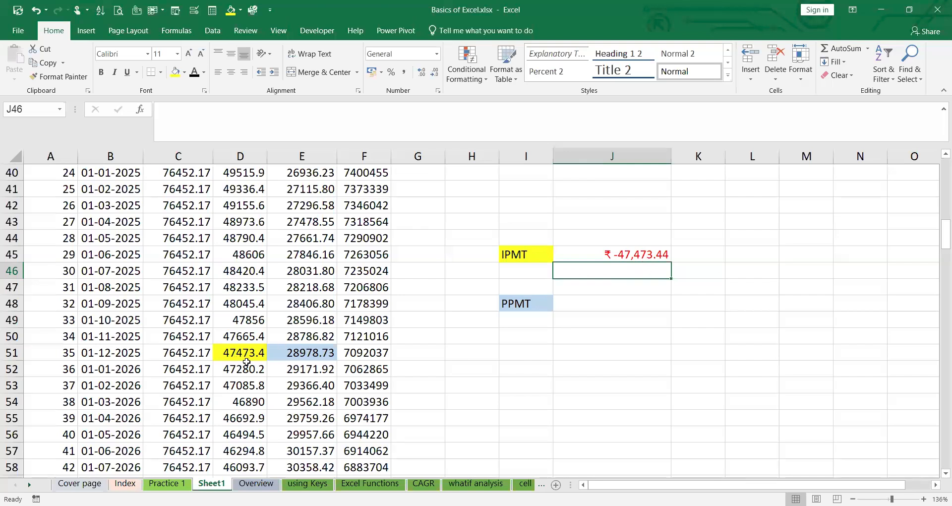
# Change the period in J45's IPMT formula to 40
pyautogui.click(610, 254)
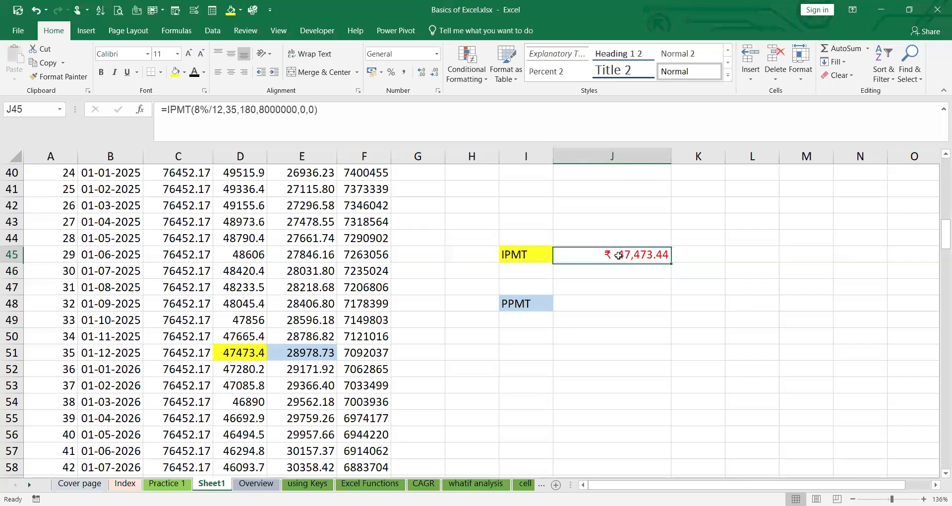
pyautogui.click(238, 109)
pyautogui.press('BackSpace')
pyautogui.press('BackSpace')
pyautogui.write('40')
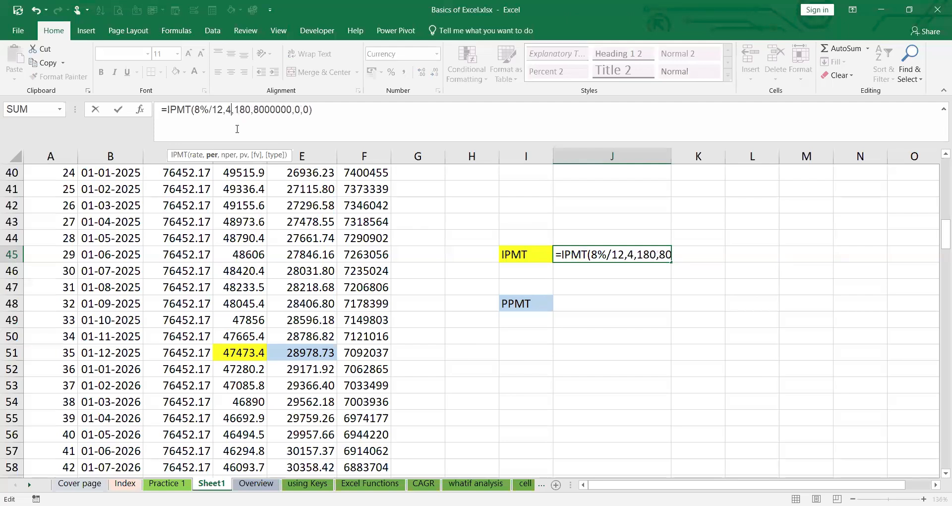
pyautogui.press('Return')
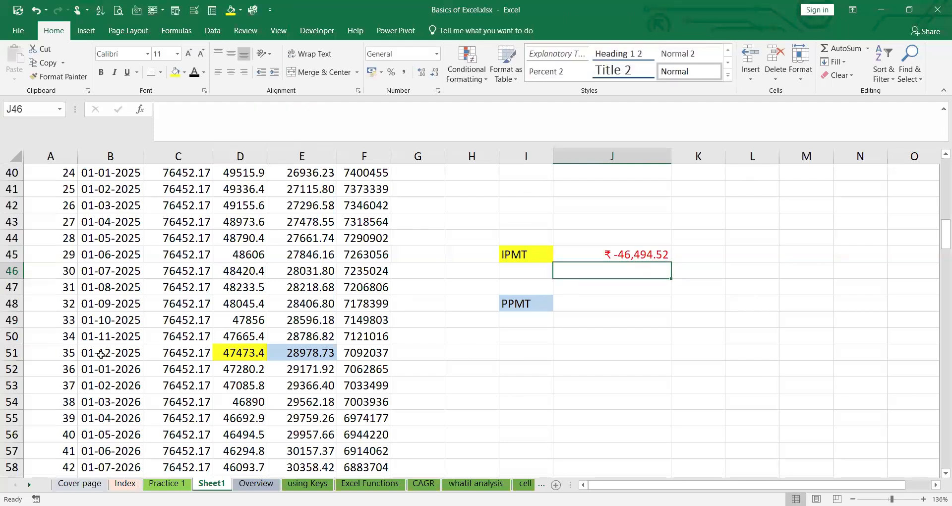
# Highlight payment 40's interest in D56 yellow
pyautogui.scroll(-2, 104, 379)
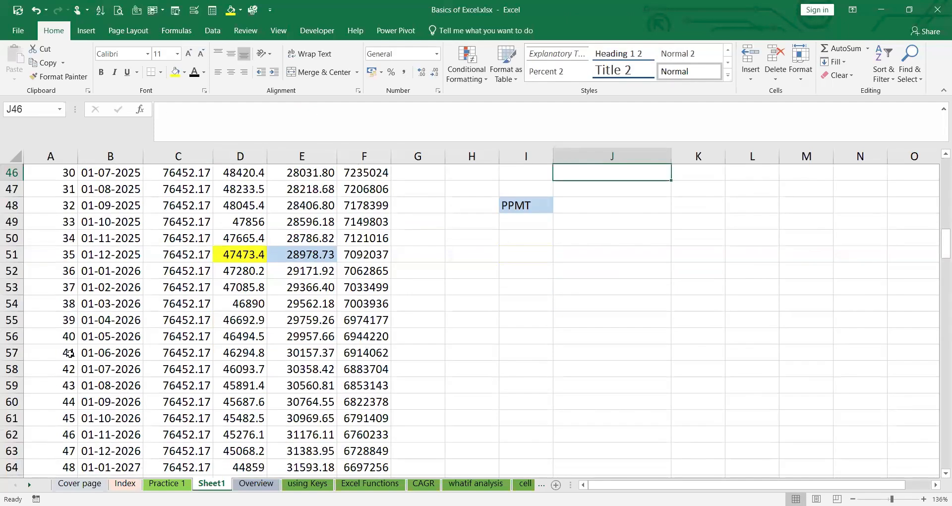
pyautogui.click(227, 337)
pyautogui.click(177, 74)
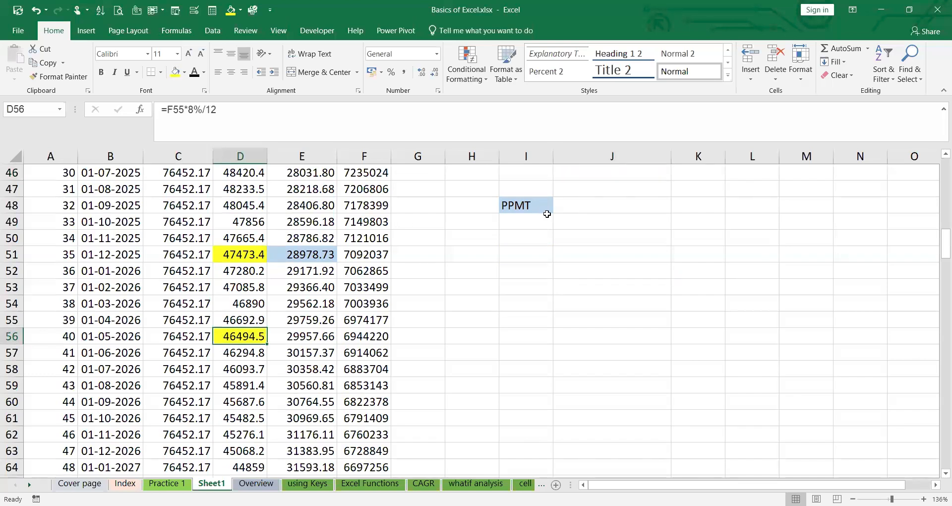
pyautogui.scroll(3, 580, 274)
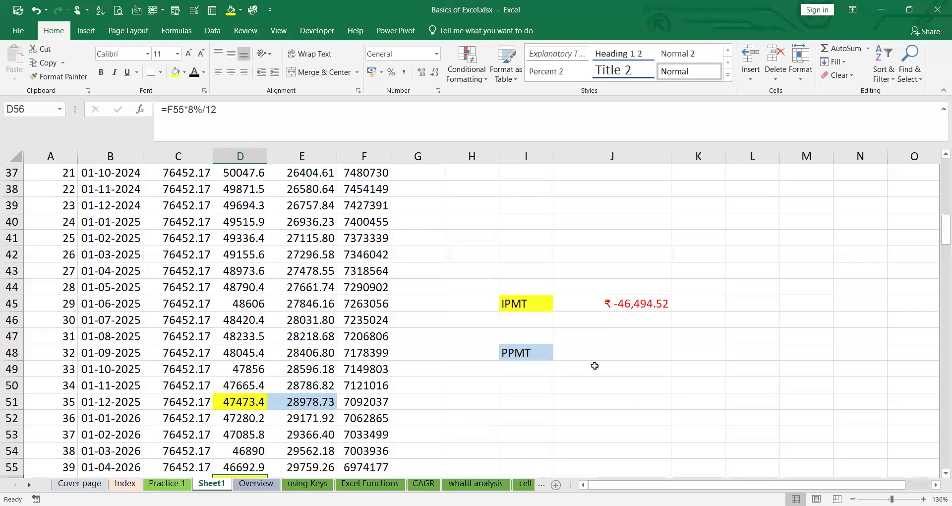
pyautogui.scroll(-1, 594, 365)
pyautogui.scroll(-1, 596, 368)
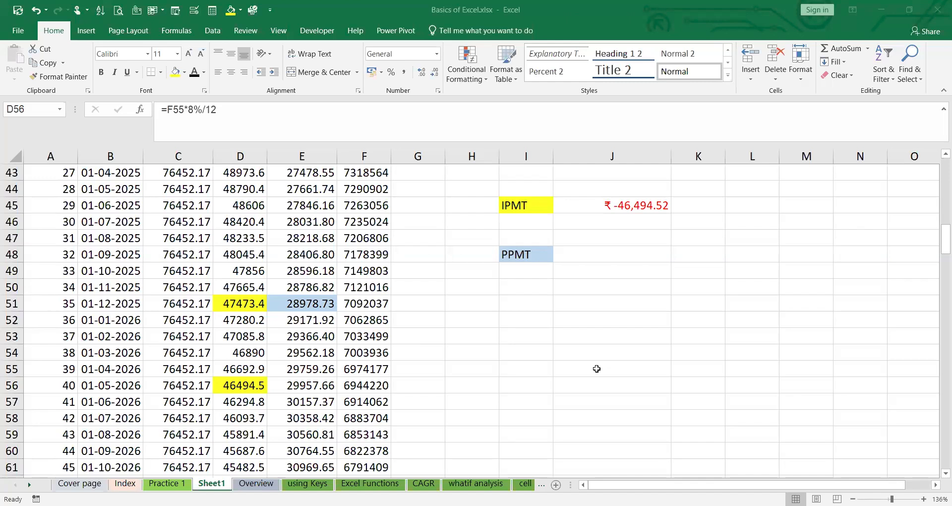
pyautogui.click(596, 256)
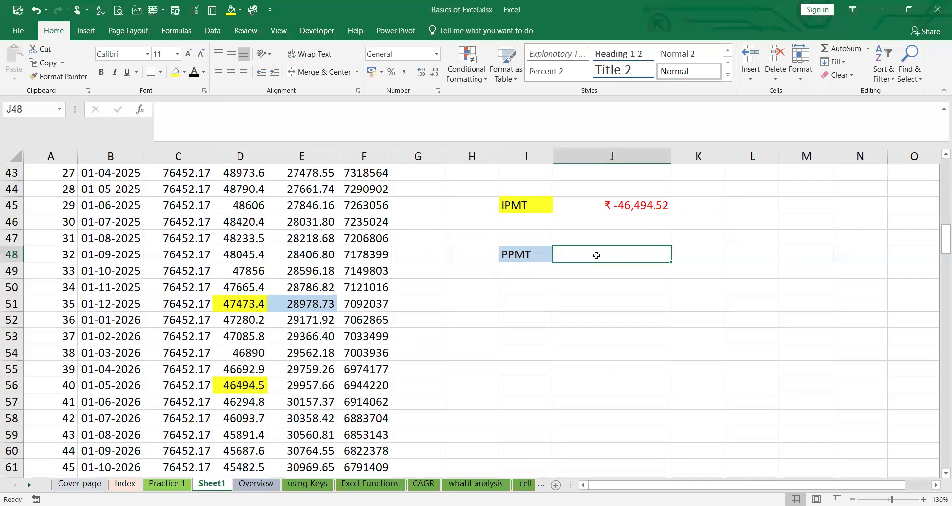
pyautogui.write('=')
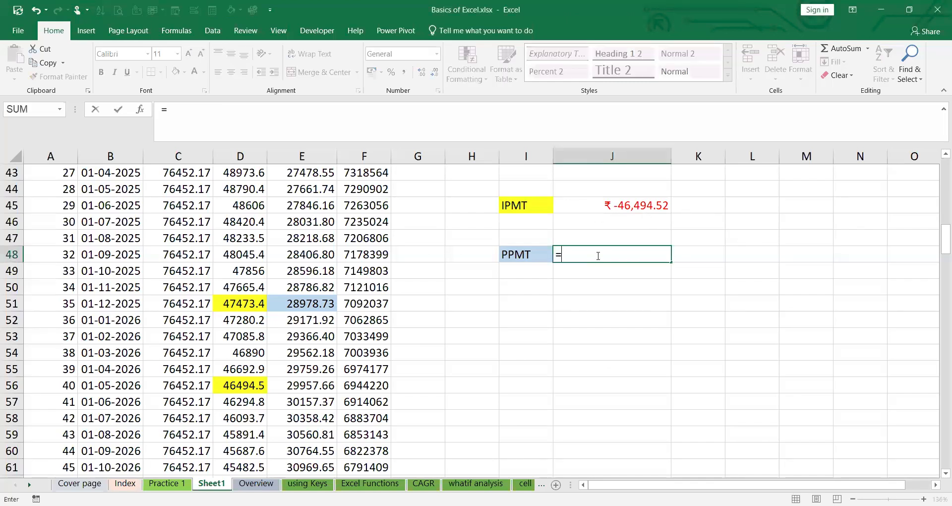
pyautogui.write('PPMT(')
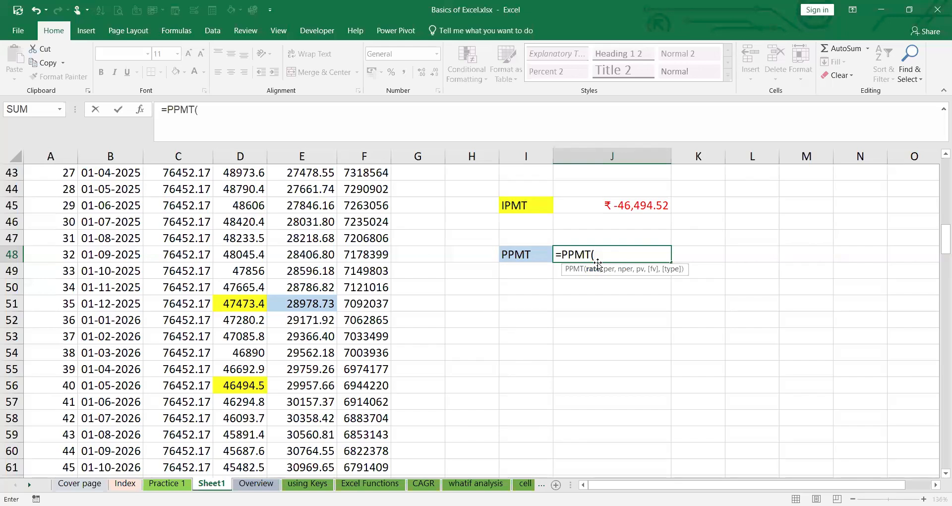
pyautogui.write('8')
pyautogui.write('5')
pyautogui.press('BackSpace')
pyautogui.press('BackSpace')
pyautogui.press('Escape')
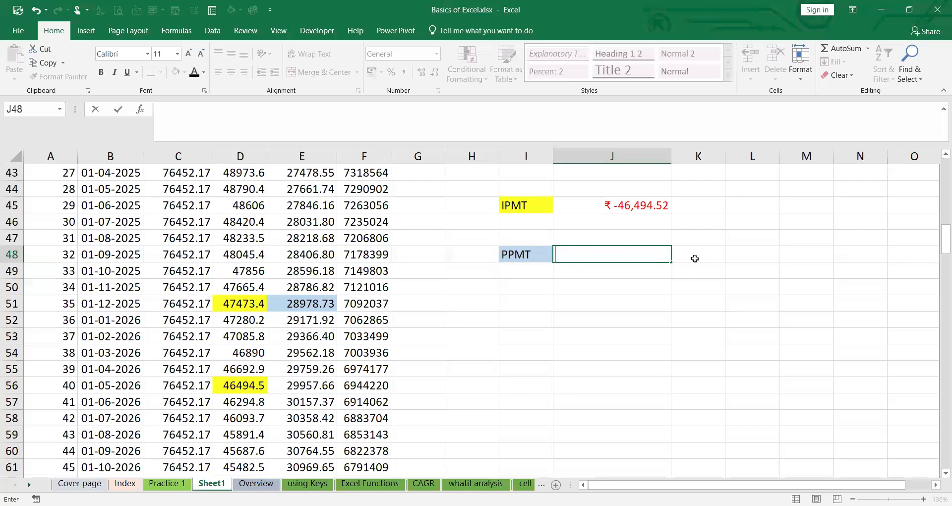
# Set the period in J45's IPMT formula to 35
pyautogui.click(637, 204)
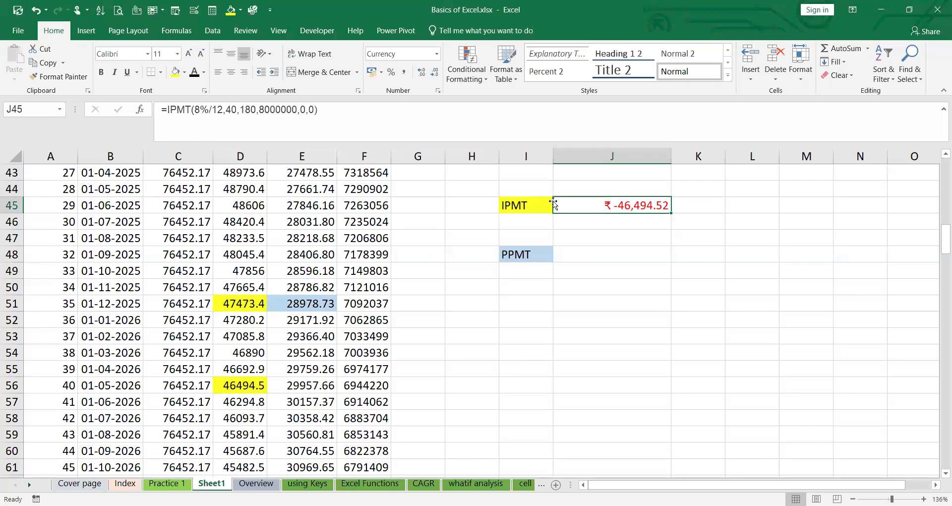
pyautogui.click(236, 109)
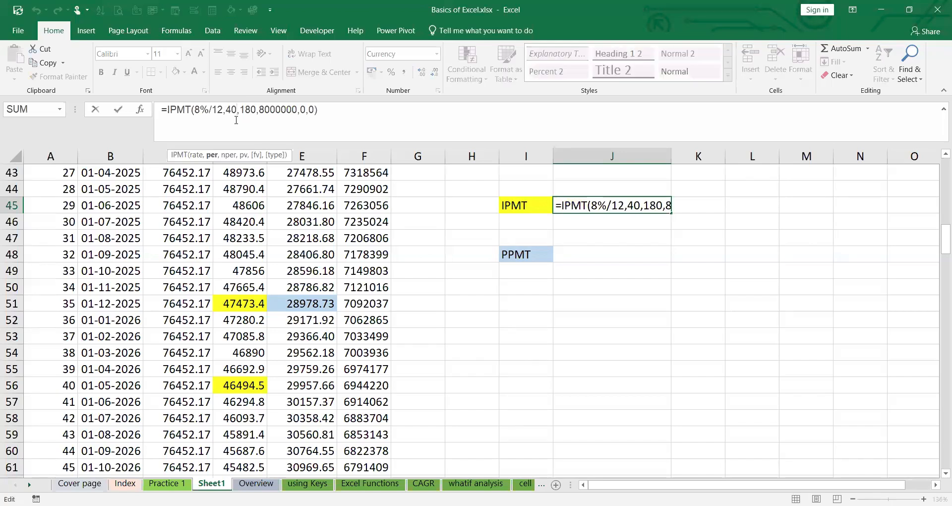
pyautogui.press('BackSpace')
pyautogui.press('BackSpace')
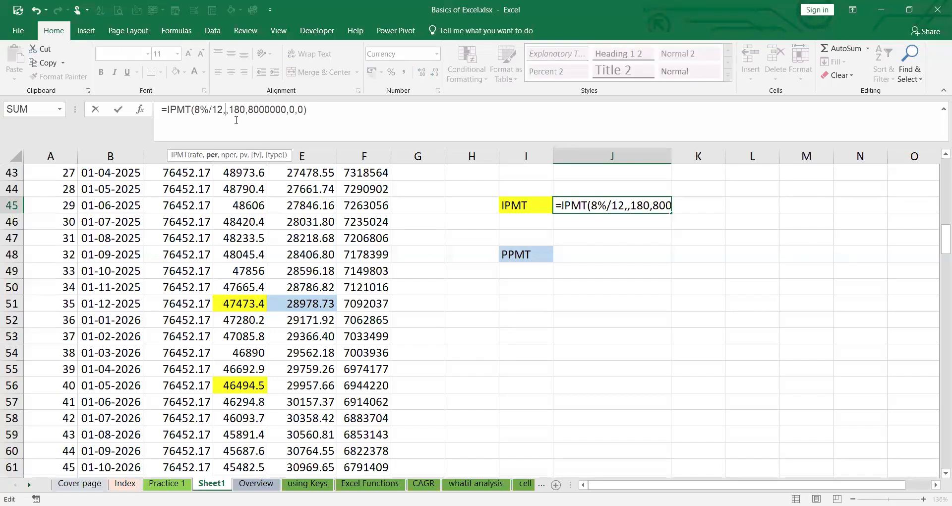
pyautogui.write('35')
pyautogui.press('Return')
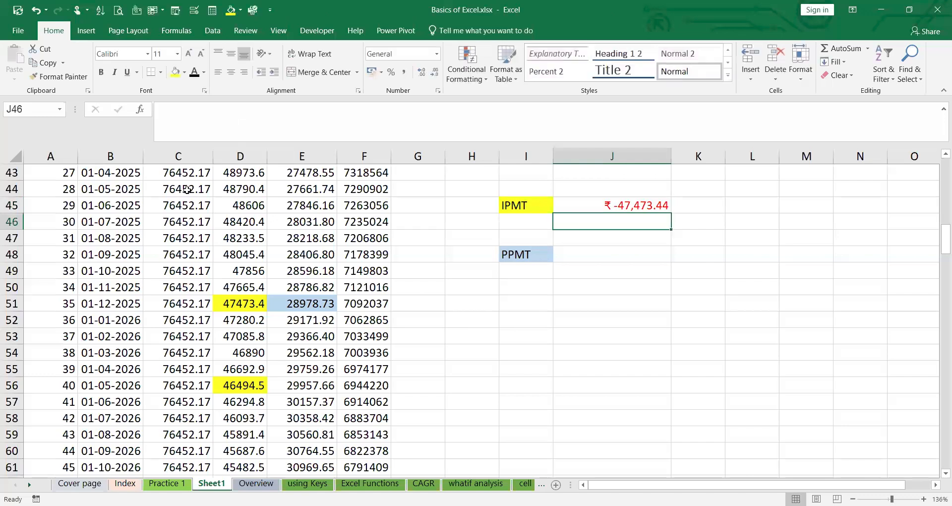
# Compare the IPMT result in J45 with the schedule's interest rows, from the first payment down to payment 35
pyautogui.click(626, 204)
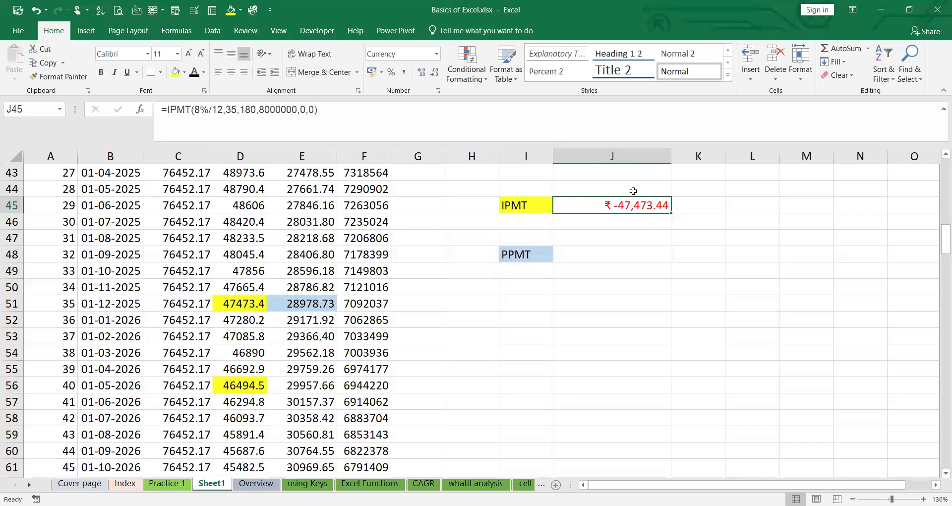
pyautogui.scroll(12, 200, 276)
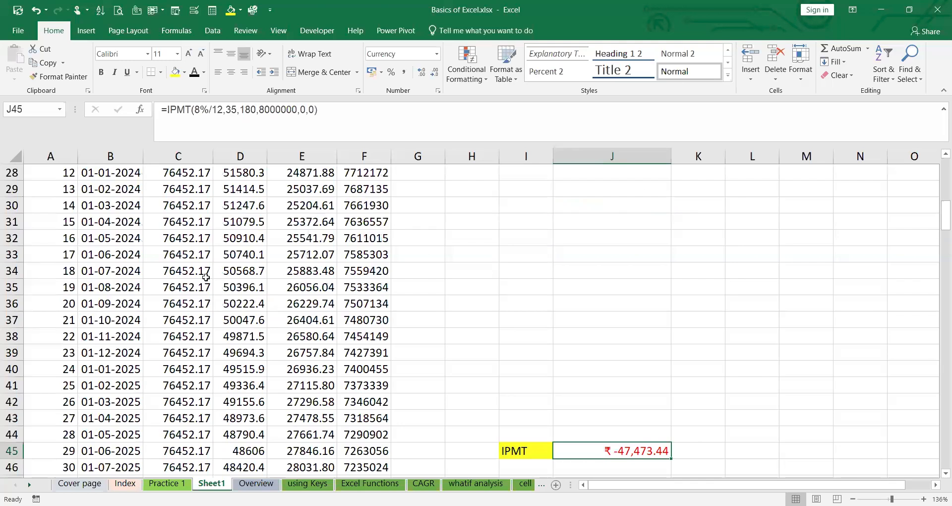
pyautogui.scroll(-12, 206, 278)
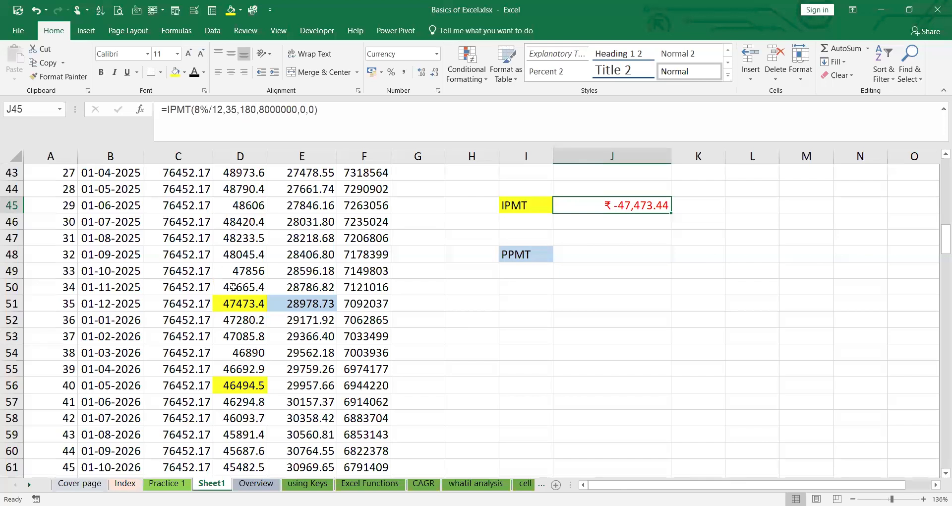
pyautogui.scroll(6, 360, 284)
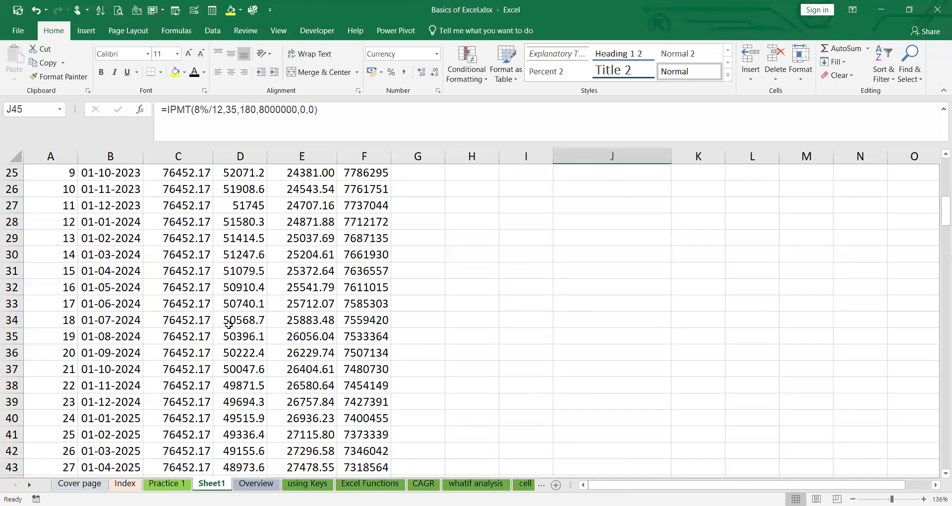
pyautogui.scroll(4, 228, 325)
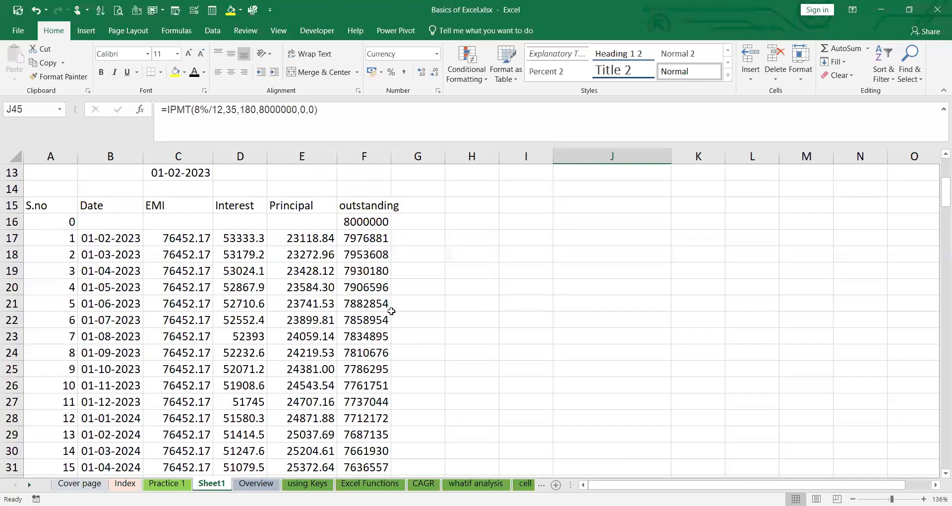
pyautogui.scroll(-1, 220, 349)
pyautogui.scroll(-2, 219, 348)
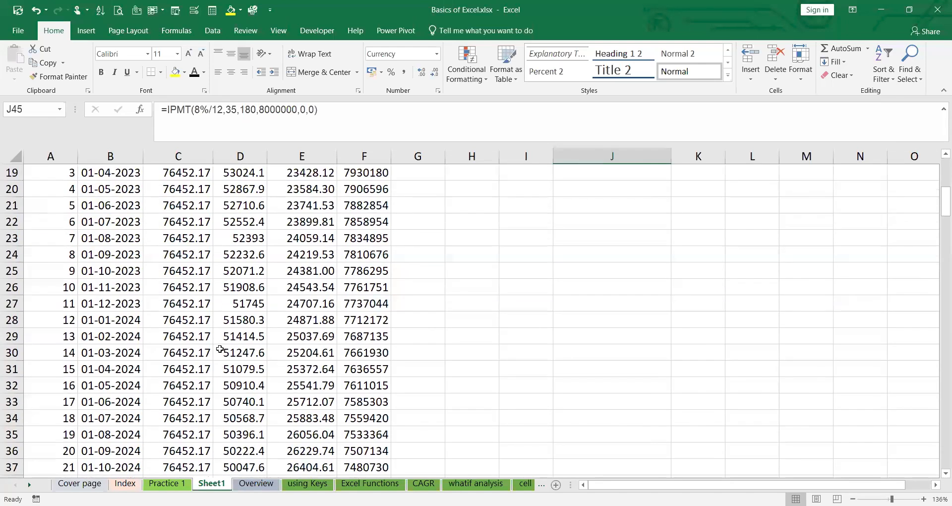
pyautogui.scroll(-3, 219, 349)
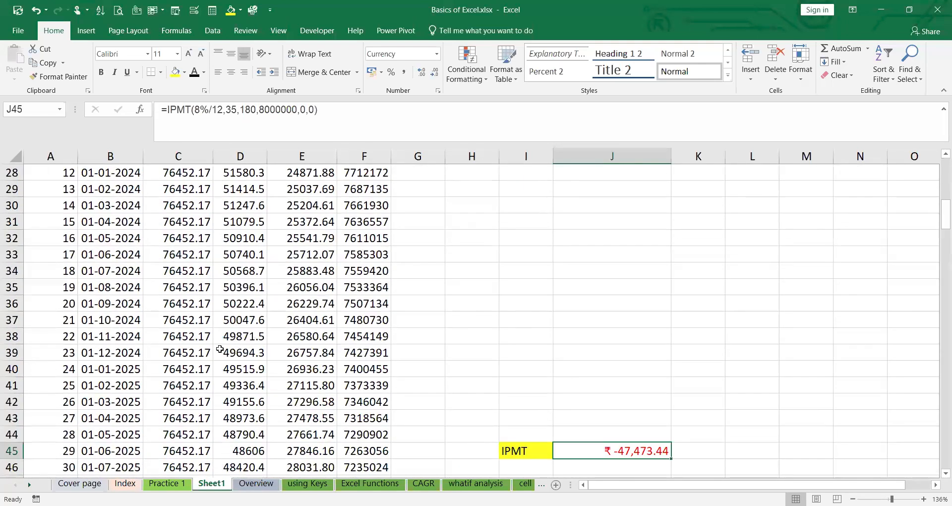
pyautogui.scroll(-5, 219, 349)
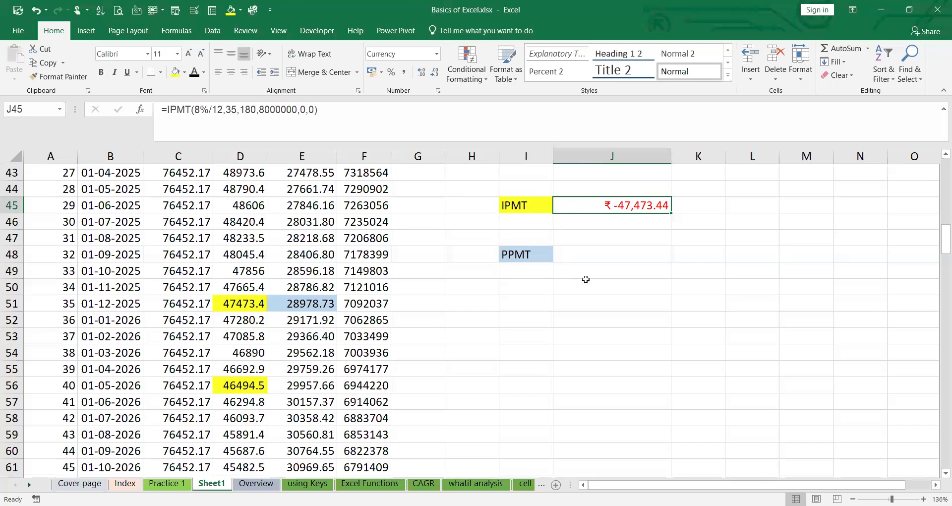
# Calculate payment 35's principal in J48 with =PPMT(8%/12,35,180,8000000,0,0) and check it against the schedule's principal in E51
pyautogui.click(596, 257)
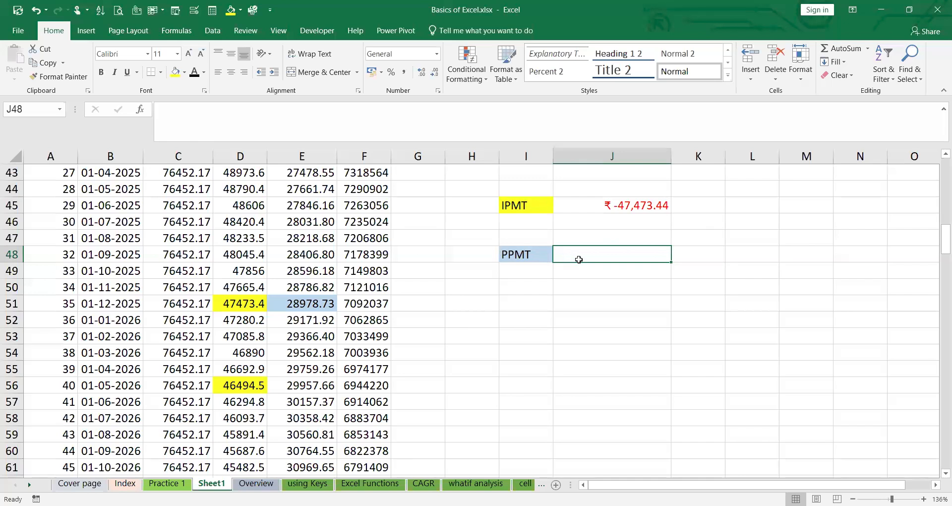
pyautogui.write('=')
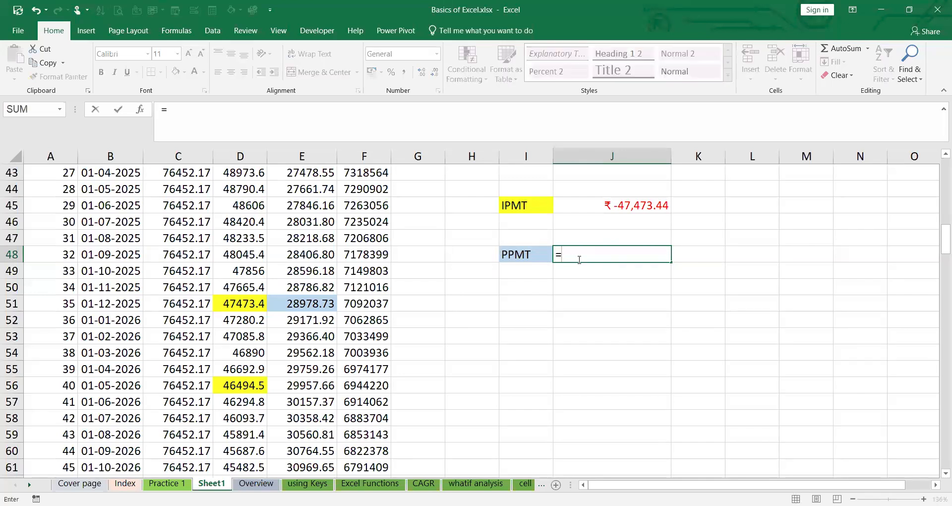
pyautogui.write('PPMT(')
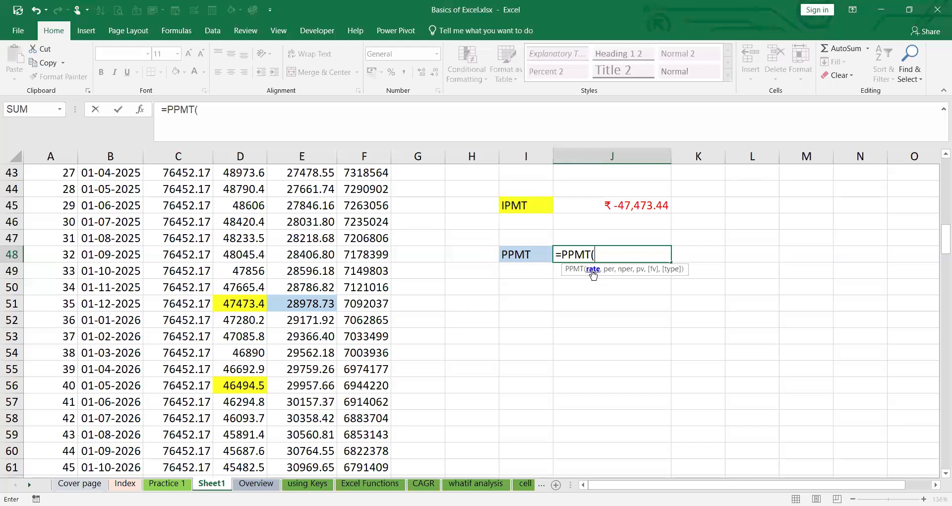
pyautogui.write('8%/12,')
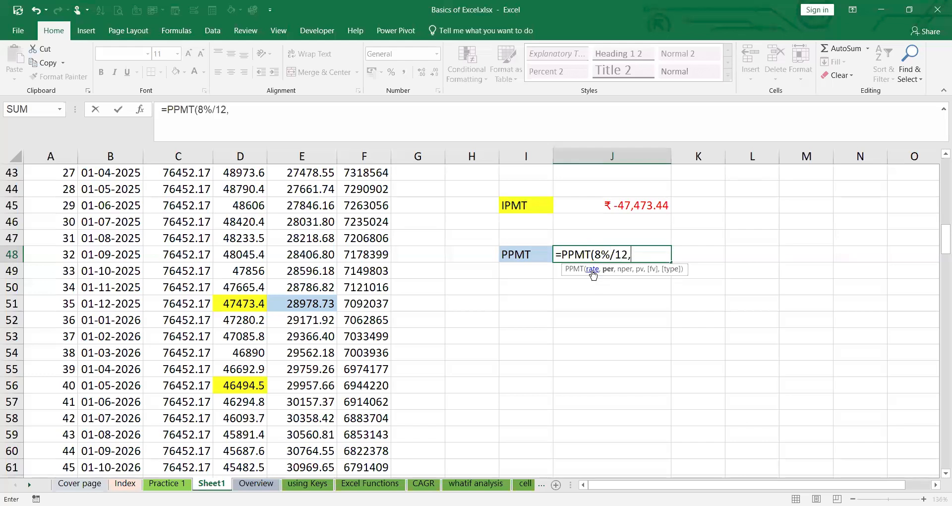
pyautogui.write('35,180')
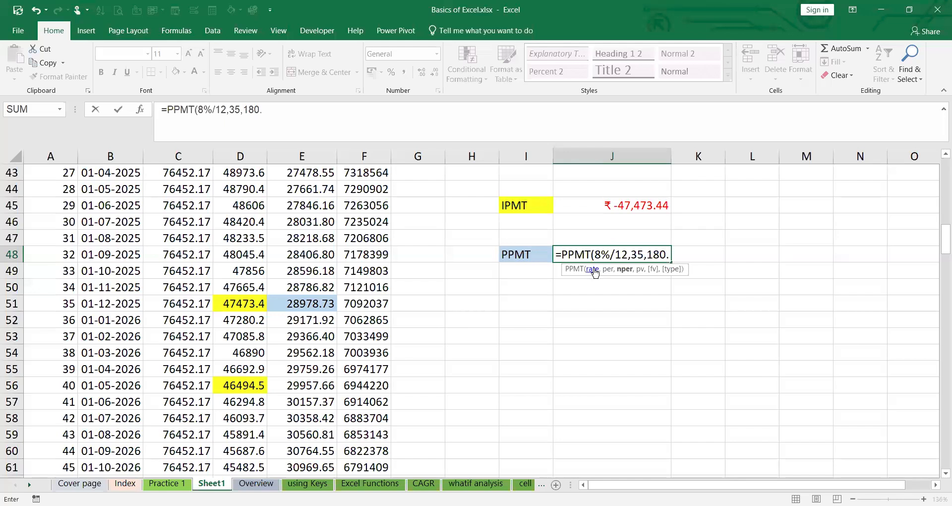
pyautogui.write(',80')
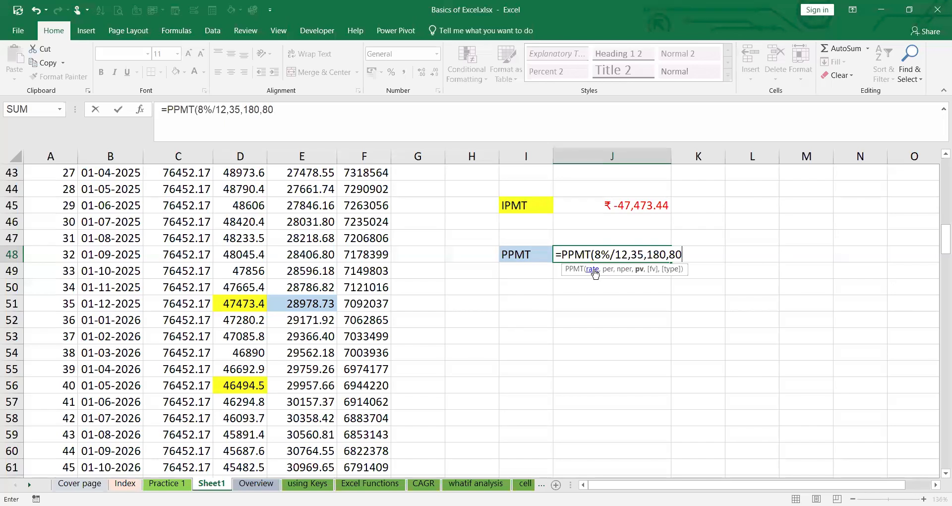
pyautogui.write('00000,0')
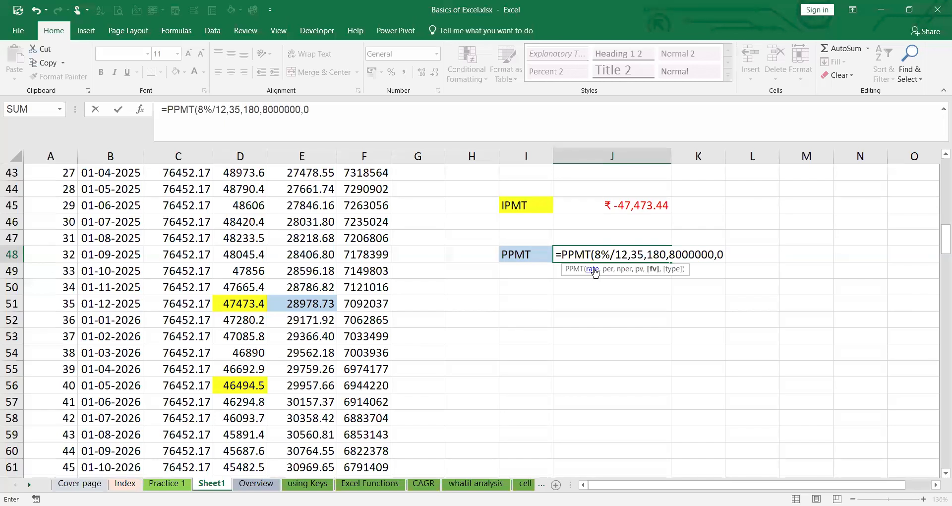
pyautogui.write(',0')
pyautogui.press('Return')
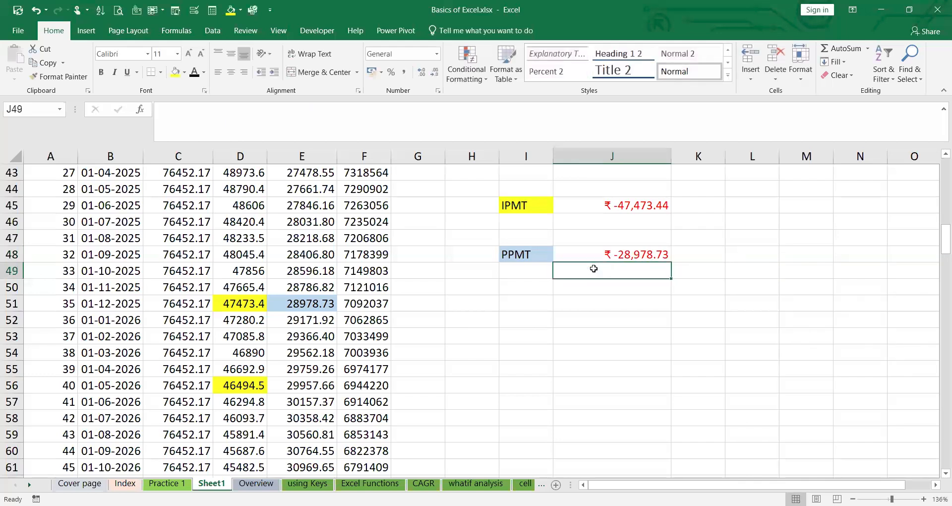
pyautogui.click(301, 308)
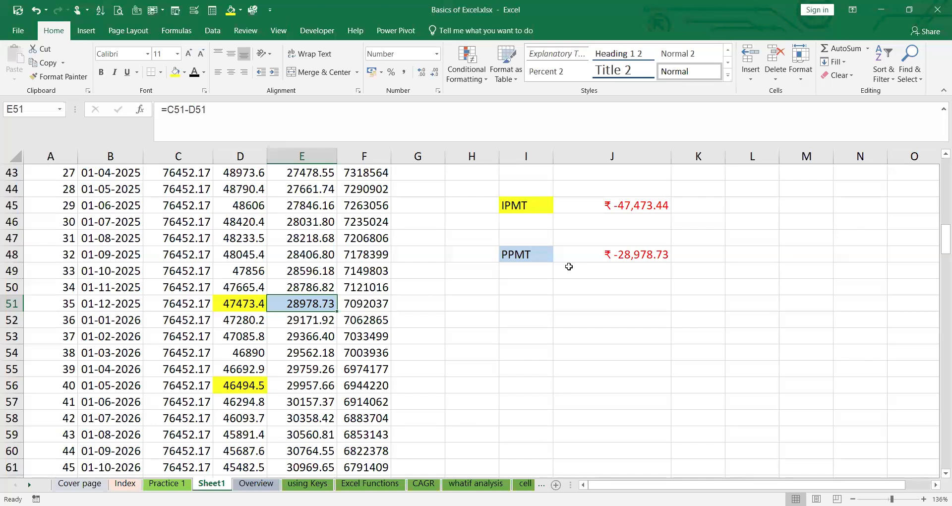
# Enter the question "50th installment what is IPMT" in I51
pyautogui.click(518, 308)
pyautogui.write('50th')
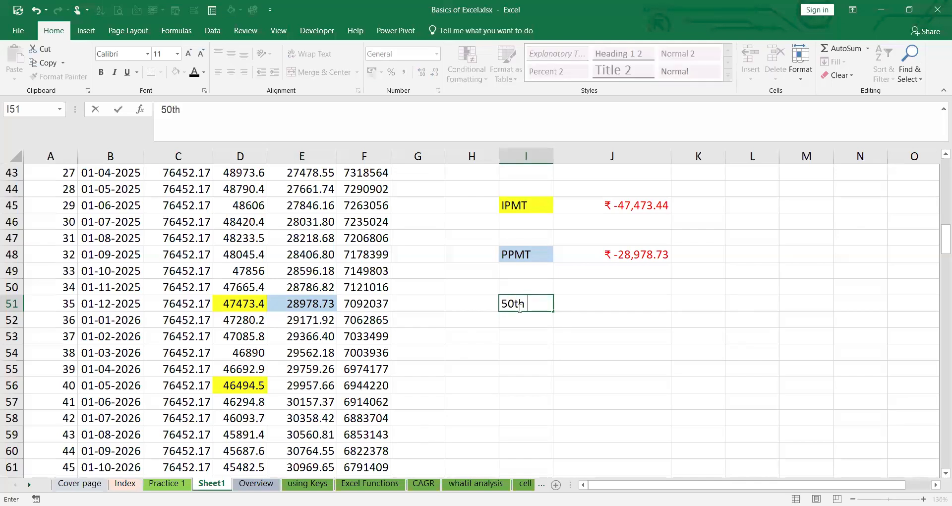
pyautogui.write(' installment what is IPMT')
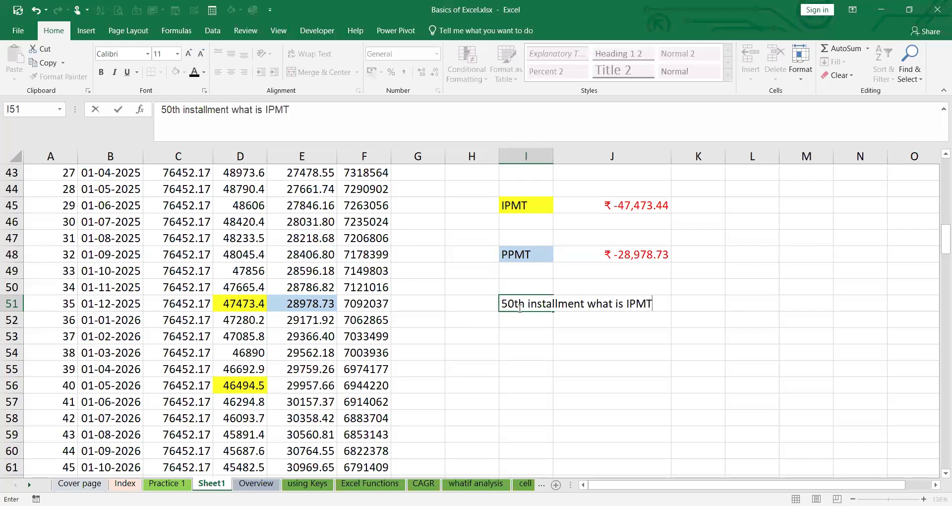
# Calculate the 50th installment's interest in J53 with =IPMT(8%/12,50,180,8000000,0,0)
pyautogui.click(607, 336)
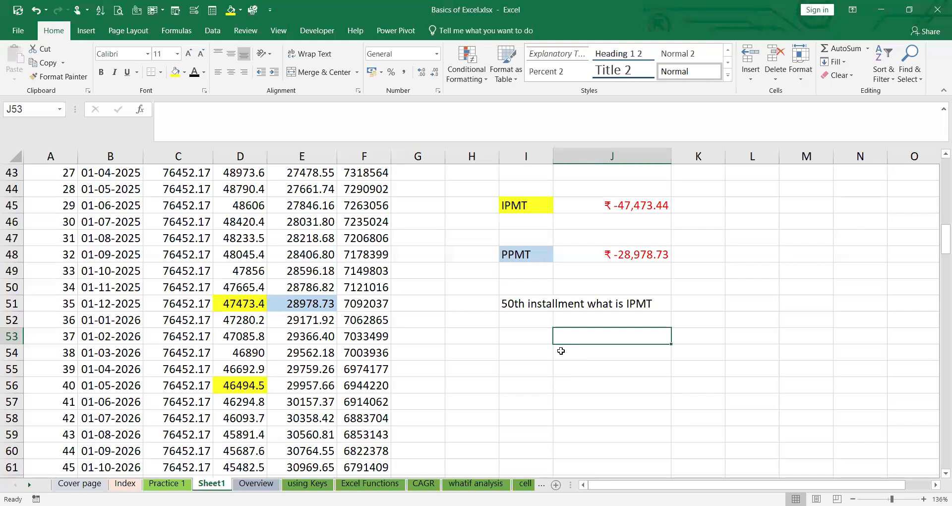
pyautogui.write('=')
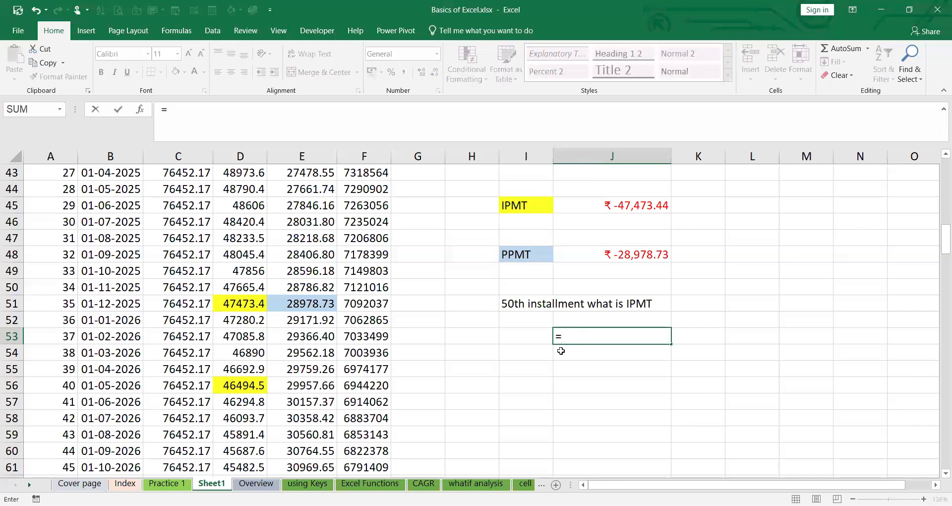
pyautogui.write('(8%')
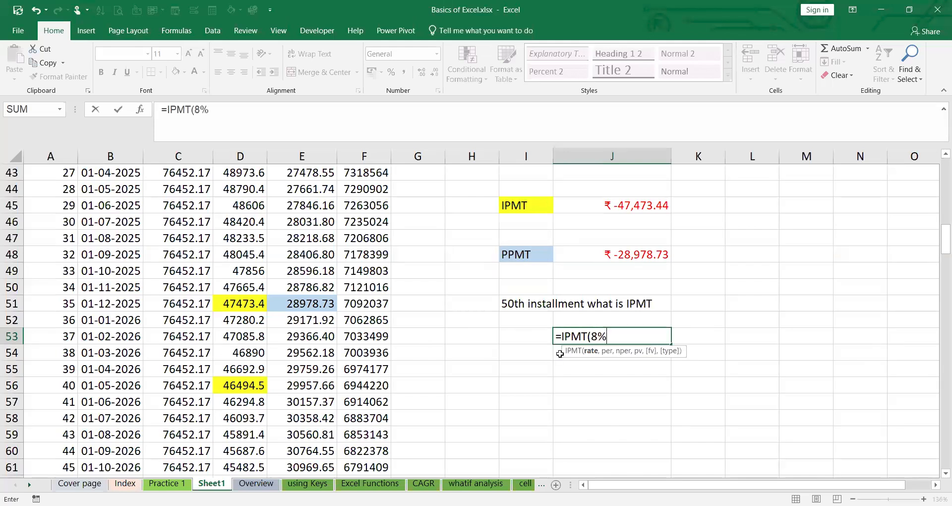
pyautogui.write('/12,')
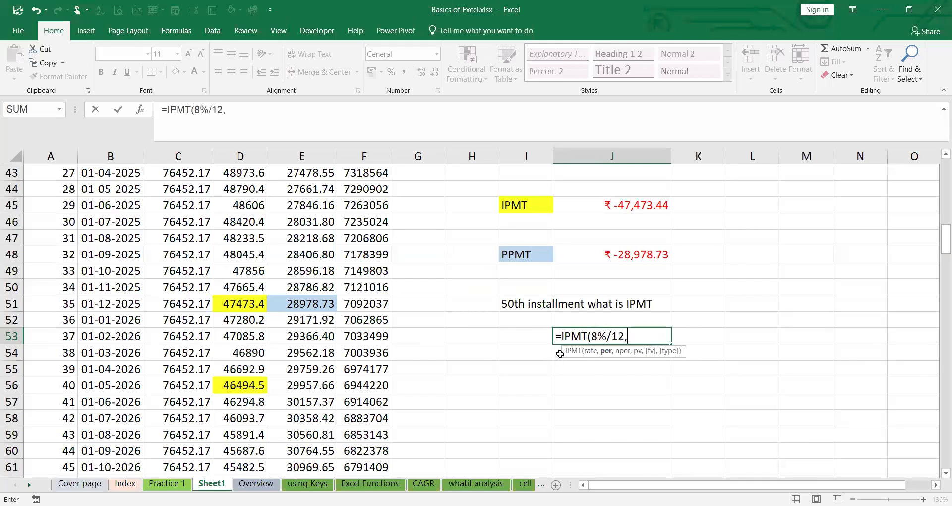
pyautogui.write('50,18')
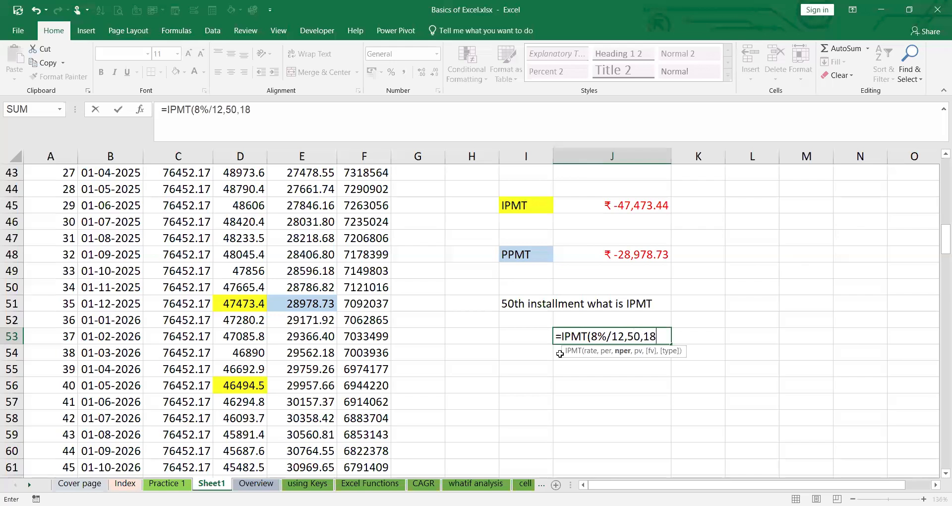
pyautogui.write('0,')
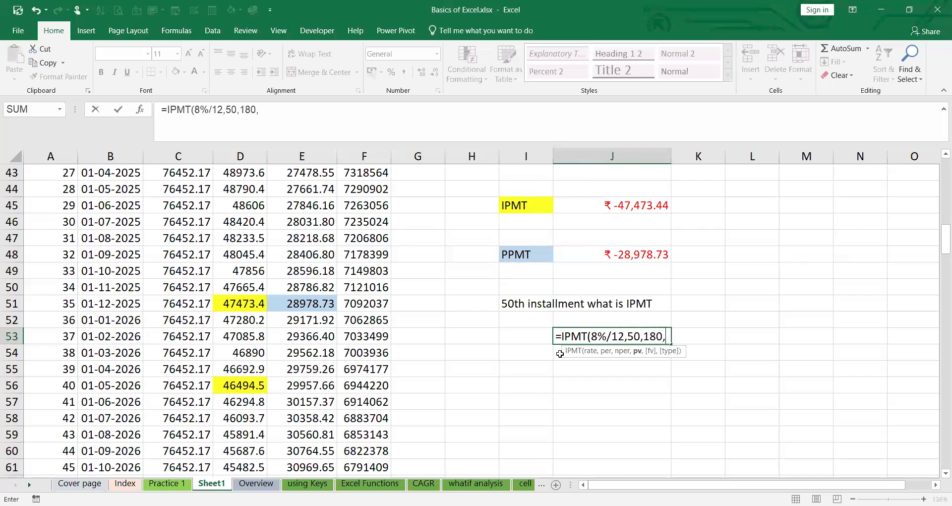
pyautogui.write('8000000')
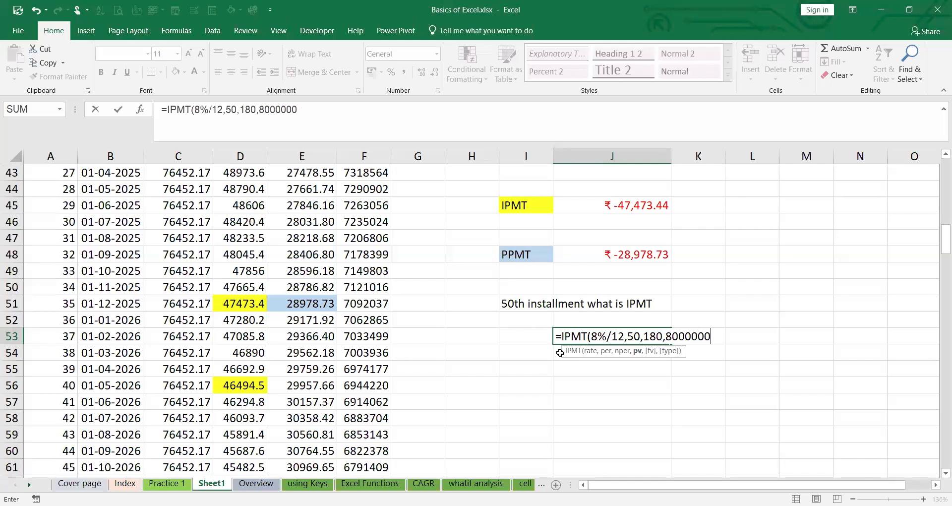
pyautogui.write(',0,0')
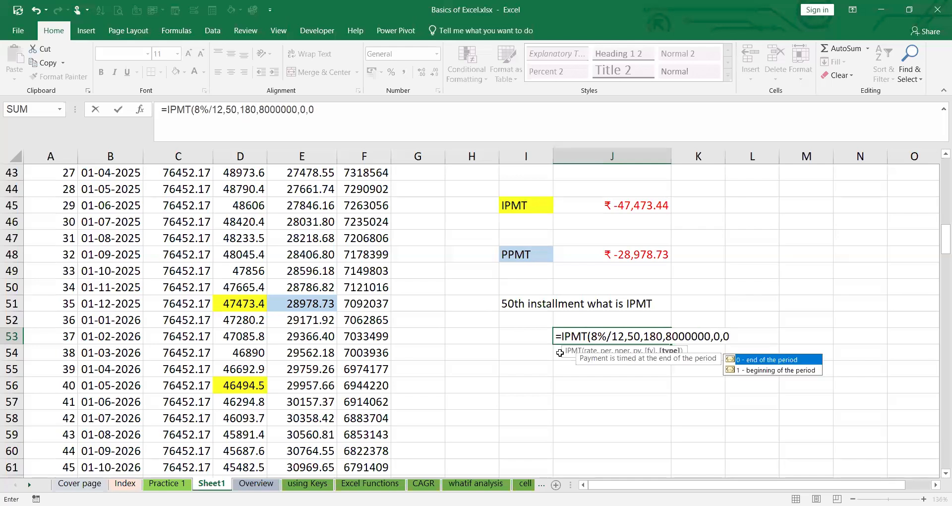
pyautogui.press('Return')
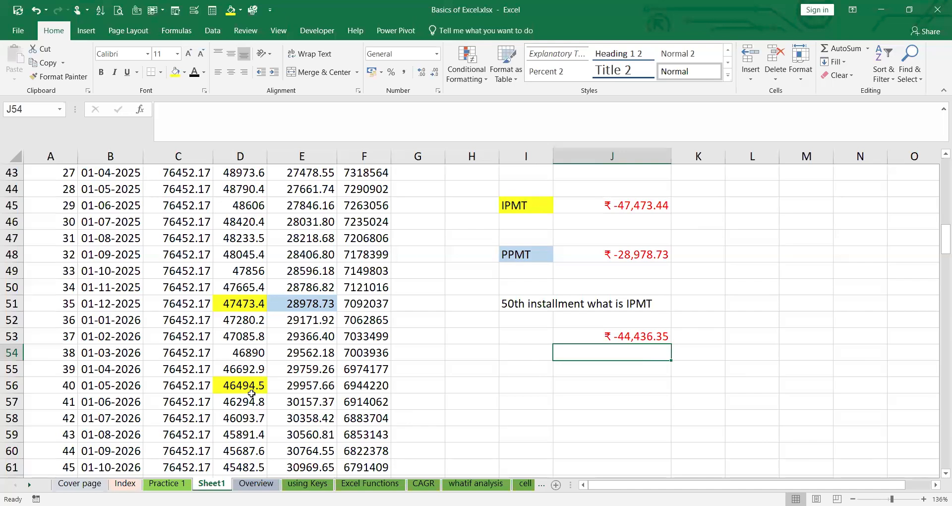
# Highlight payment 50's interest in D66 and the IPMT result in J53 yellow
pyautogui.scroll(-2, 252, 393)
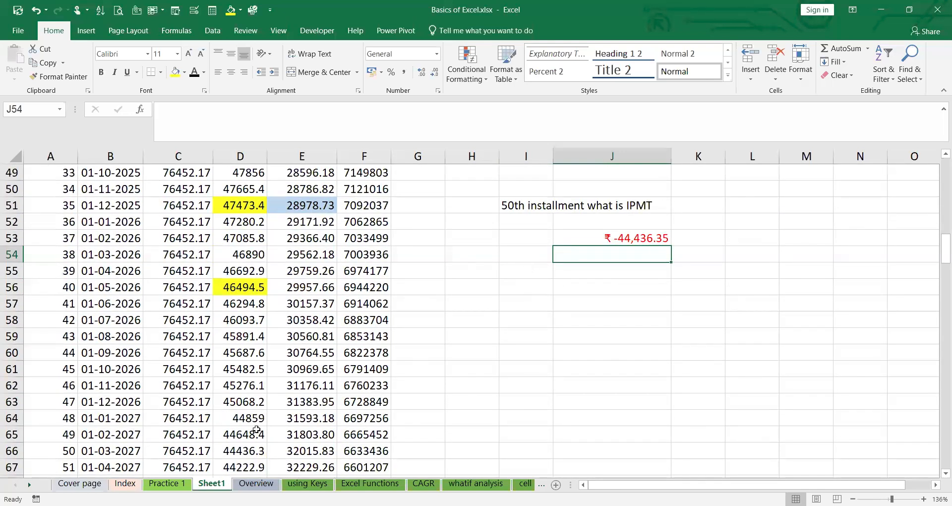
pyautogui.click(246, 453)
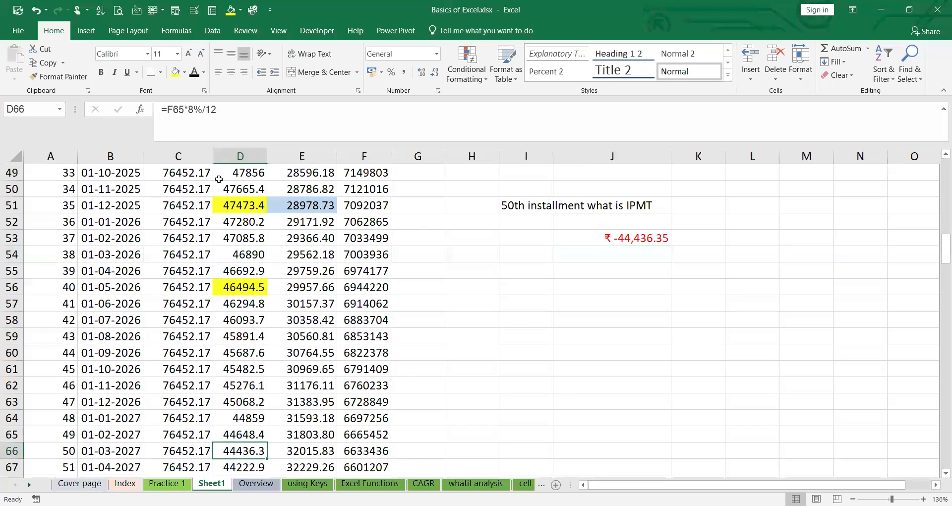
pyautogui.click(173, 79)
pyautogui.click(632, 242)
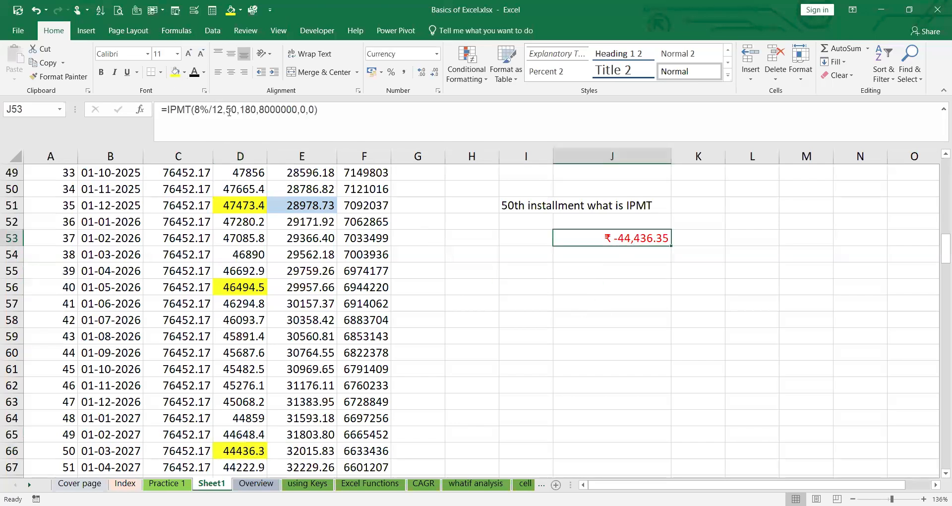
pyautogui.click(175, 76)
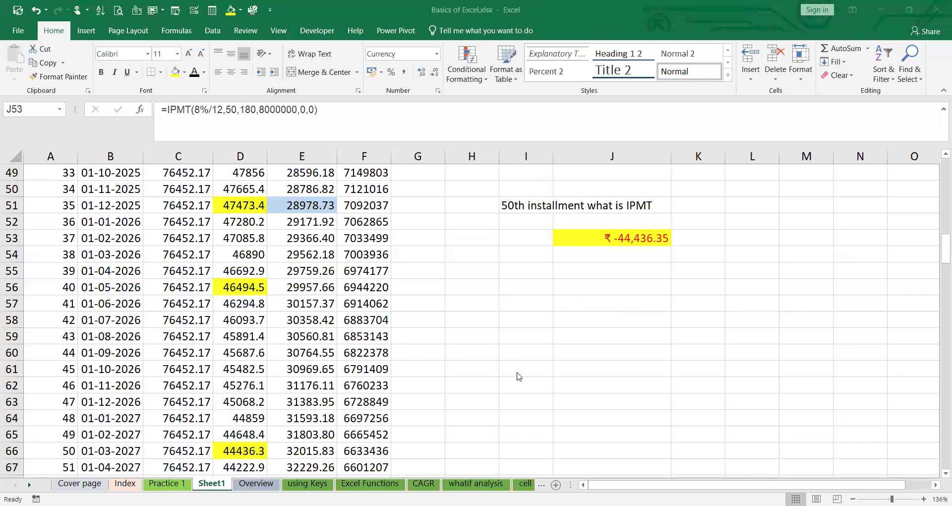
pyautogui.scroll(16, 518, 375)
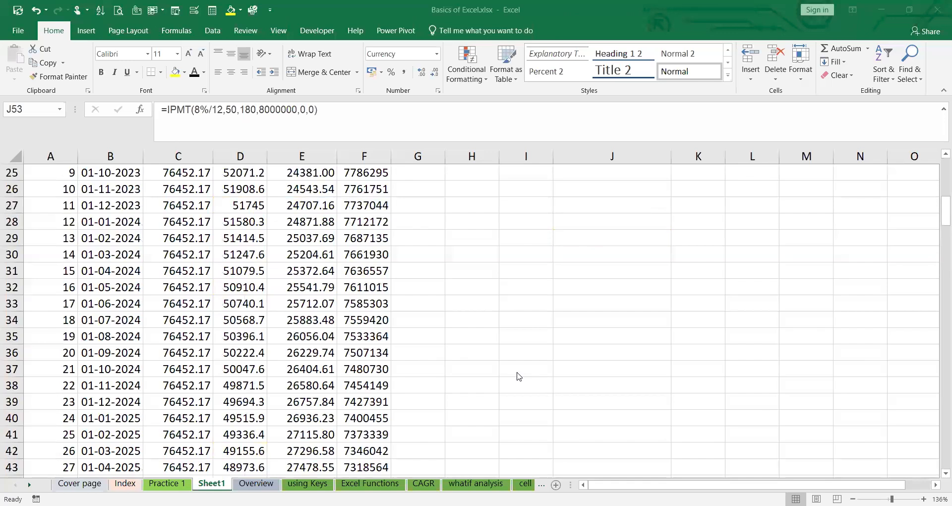
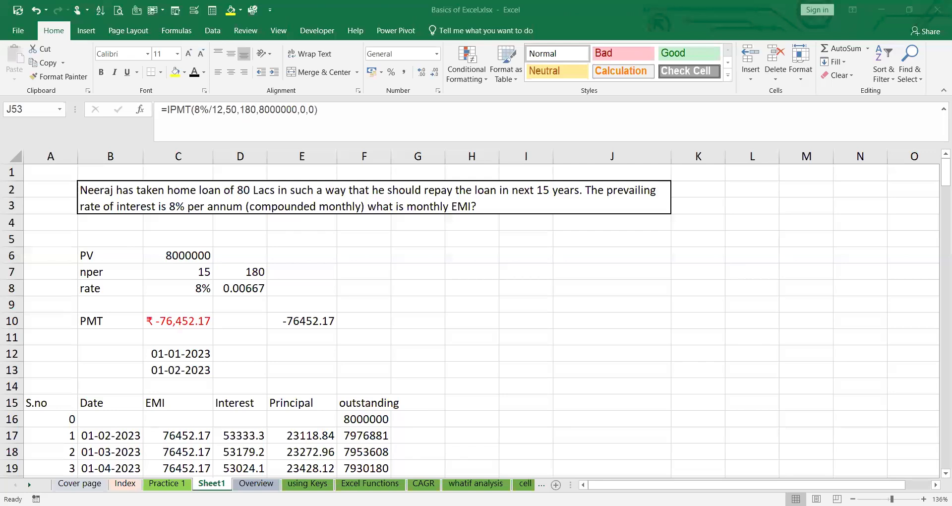
pyautogui.write('=')
pyautogui.press('Escape')
pyautogui.write('=')
pyautogui.press('Escape')
pyautogui.write('=')
pyautogui.press('Escape')
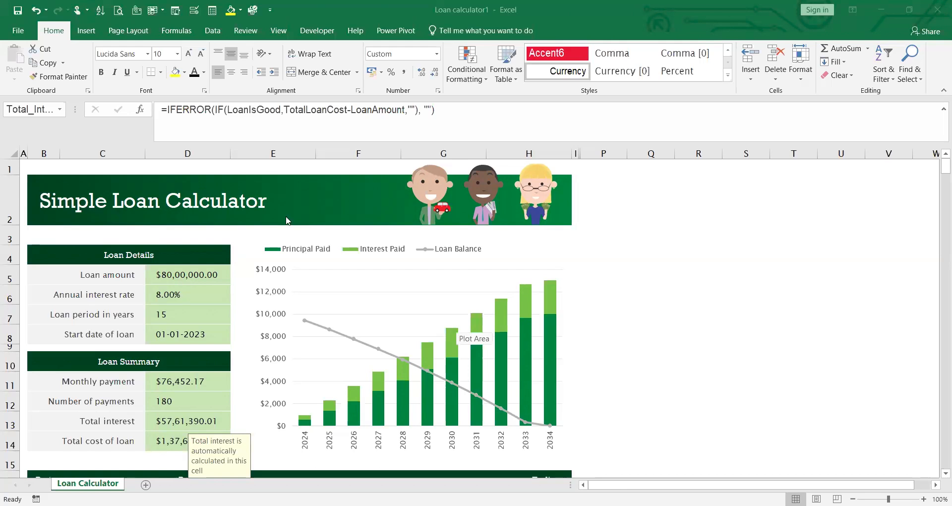
# Look at the Loan calculator template among the new-workbook templates and return to the open Loan calculator1 workbook
pyautogui.click(20, 36)
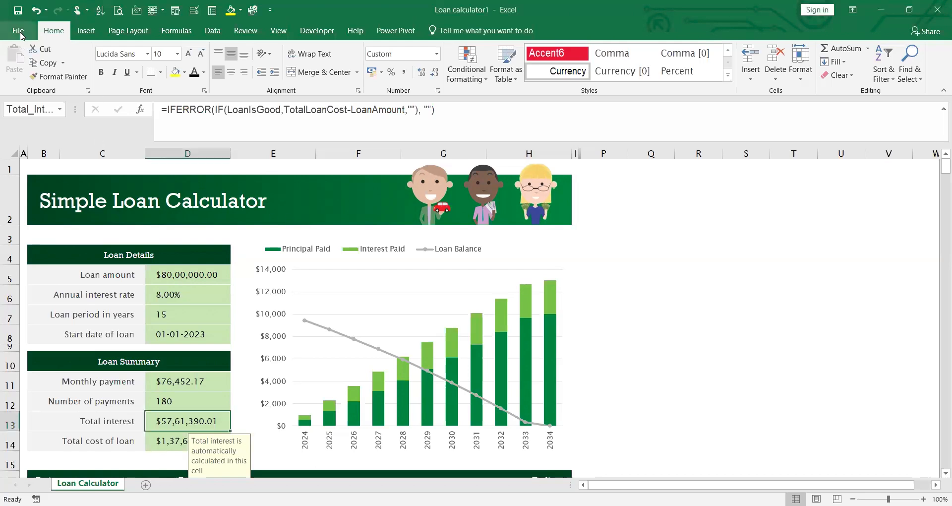
pyautogui.click(20, 32)
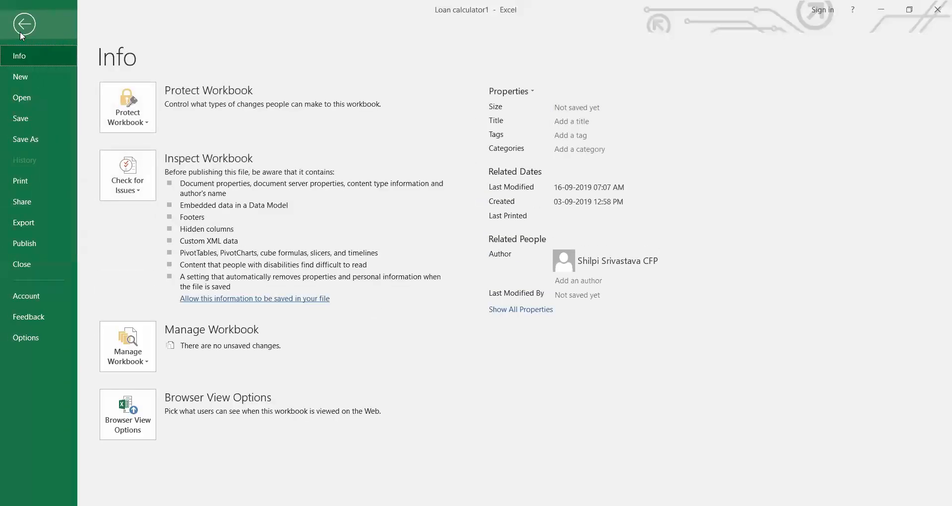
pyautogui.click(29, 78)
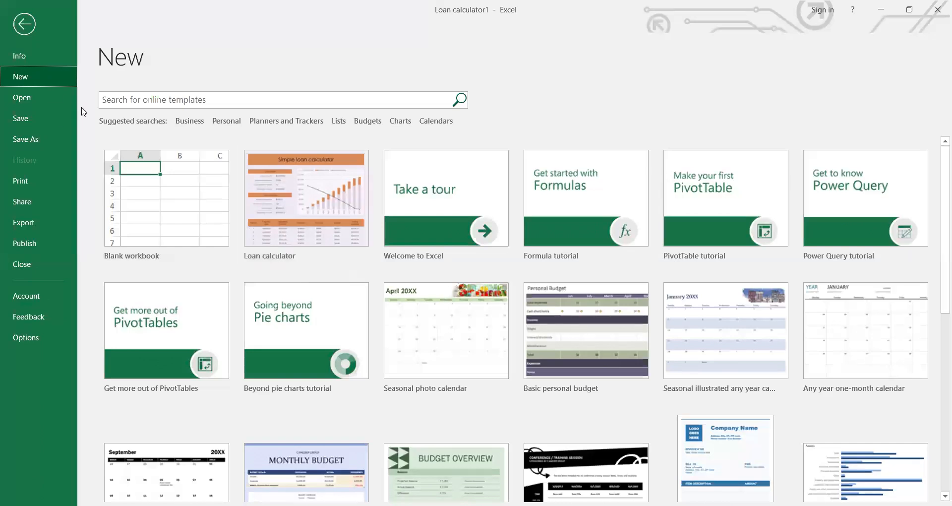
pyautogui.click(34, 34)
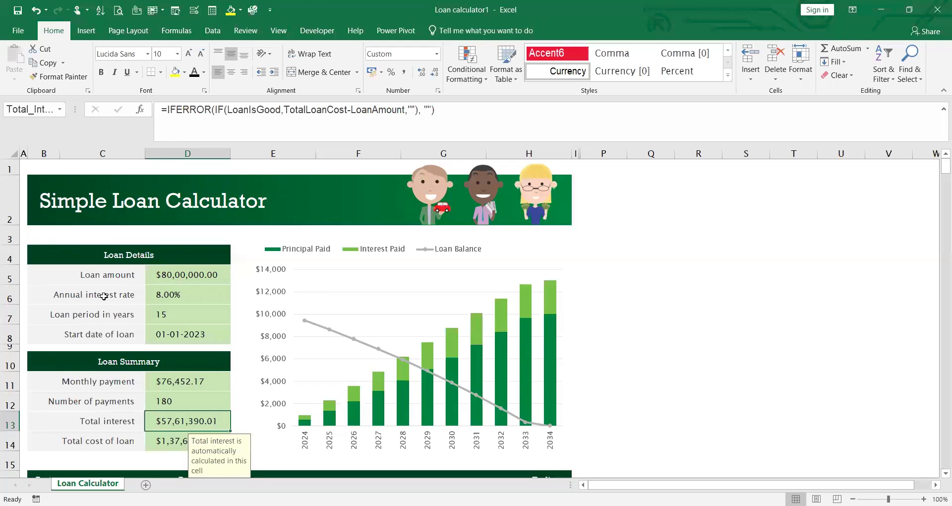
# Examine the Simple Loan Calculator's loan amount, loan summary and month-by-month payment schedule
pyautogui.click(171, 276)
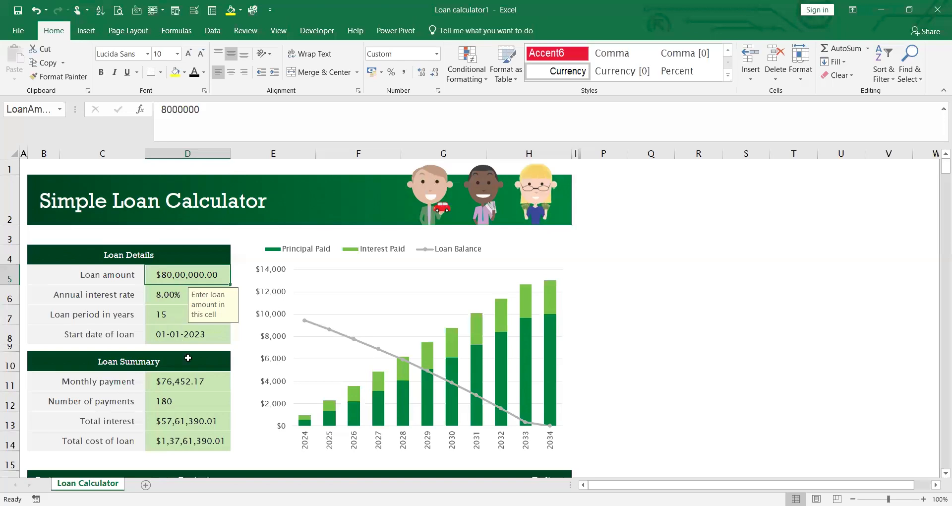
pyautogui.scroll(-9, 192, 355)
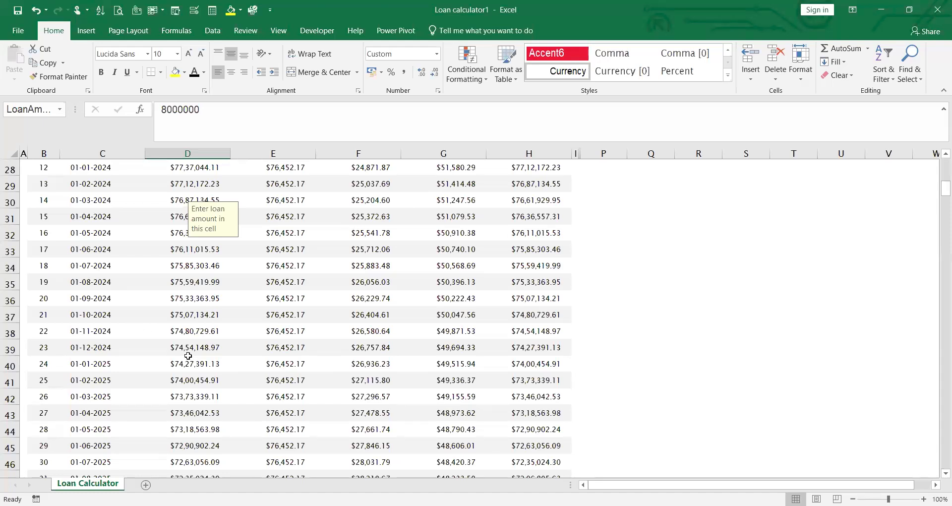
pyautogui.scroll(4, 193, 363)
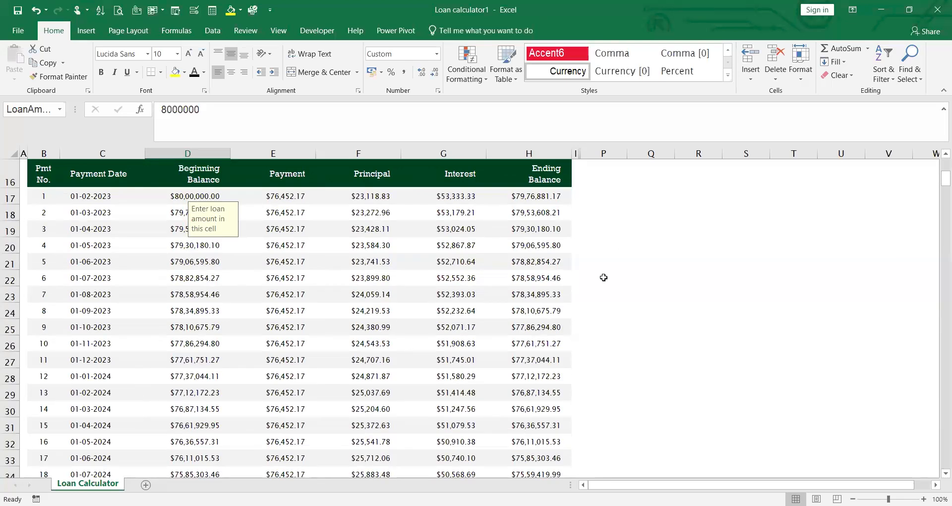
pyautogui.scroll(5, 606, 274)
pyautogui.scroll(-20, 606, 274)
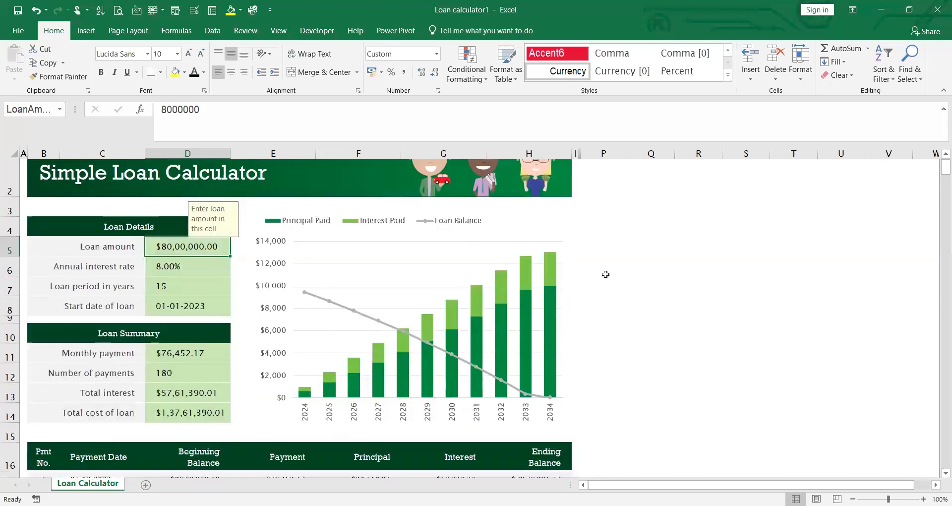
# Examine the template's remaining payment schedule, return to the Basics of Excel workbook, and review Sheet1's EMI schedule
pyautogui.scroll(-20, 605, 274)
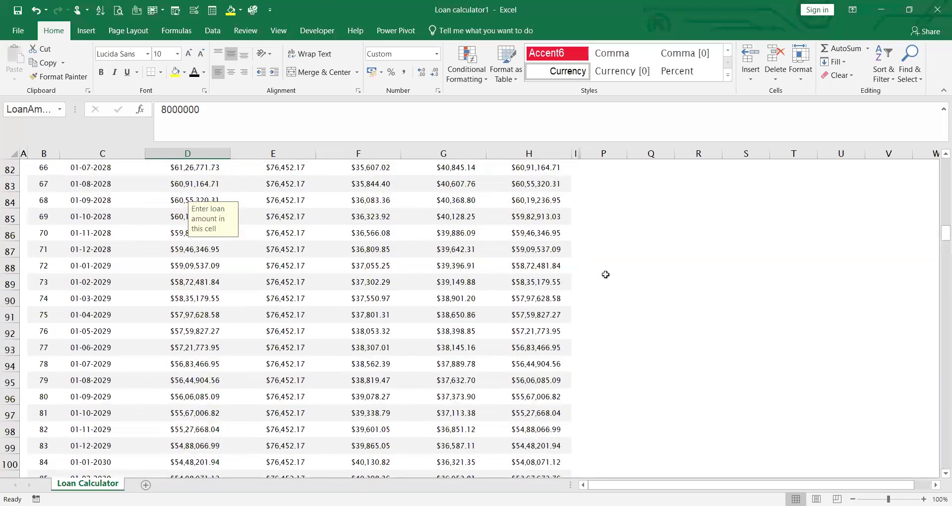
pyautogui.scroll(-17, 605, 274)
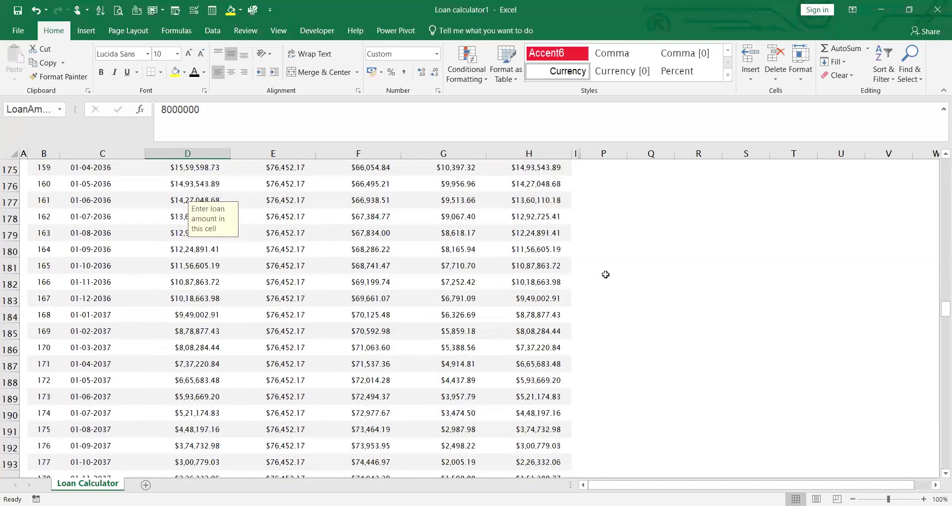
pyautogui.scroll(10, 598, 276)
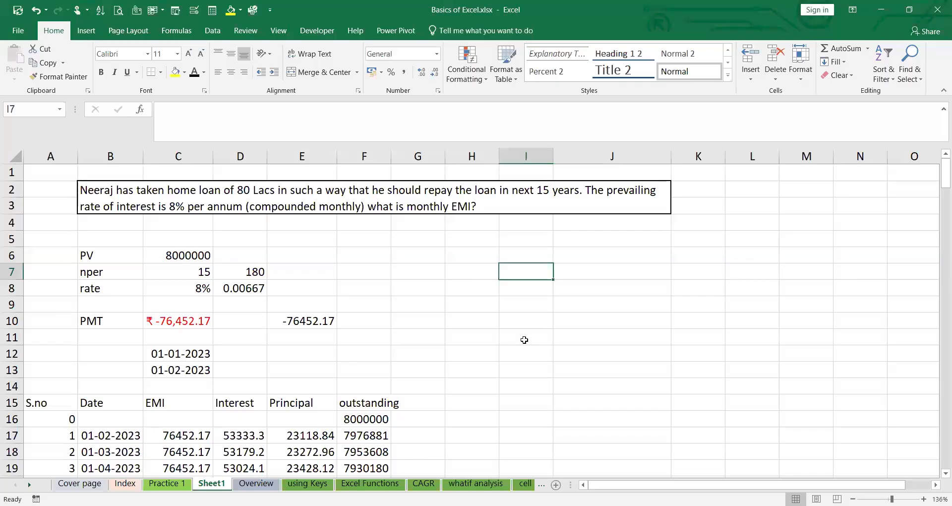
pyautogui.click(615, 391)
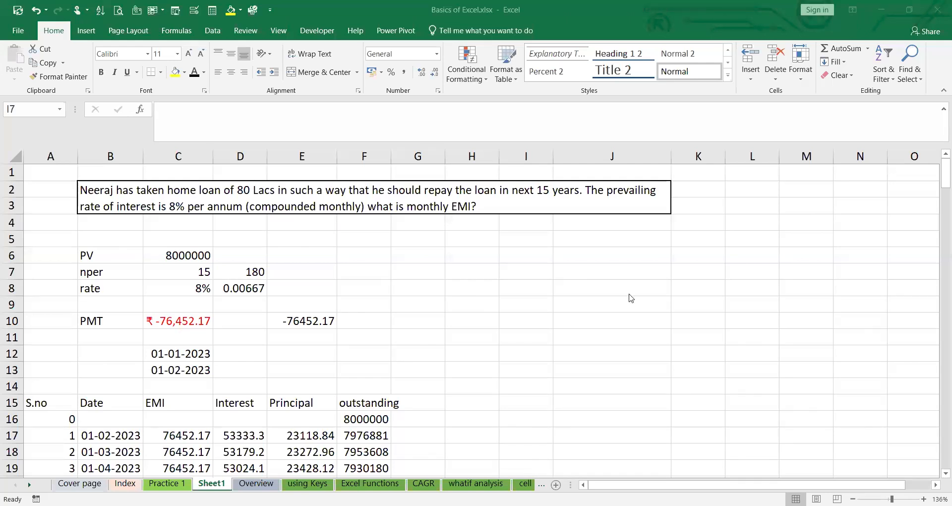
pyautogui.scroll(-4, 631, 297)
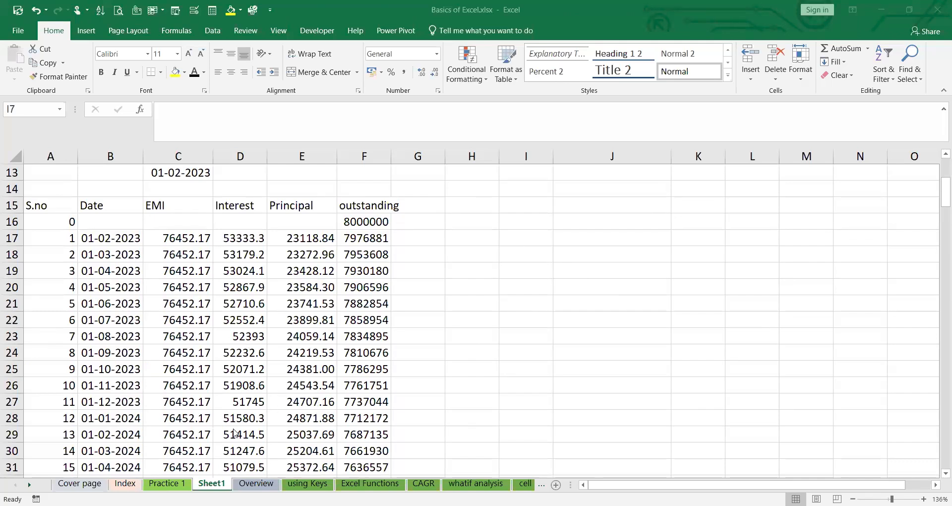
pyautogui.scroll(-14, 226, 391)
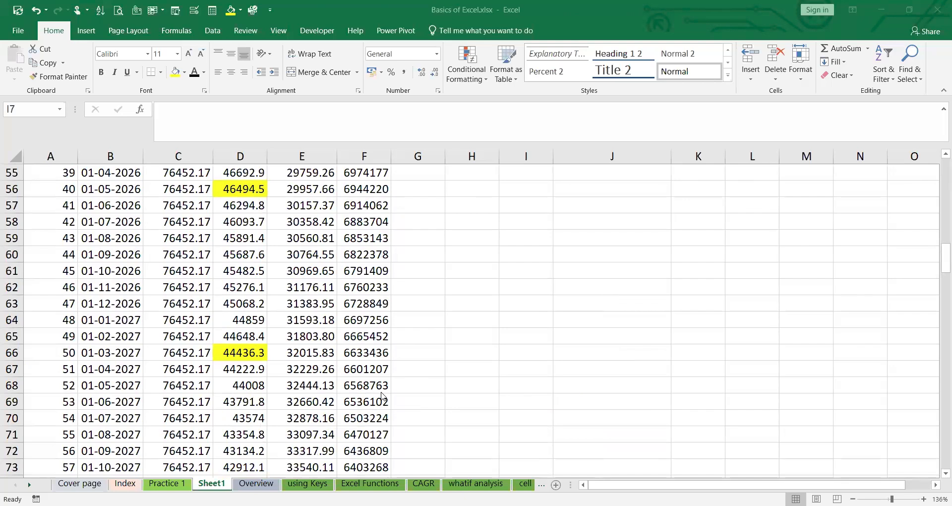
pyautogui.scroll(-20, 379, 373)
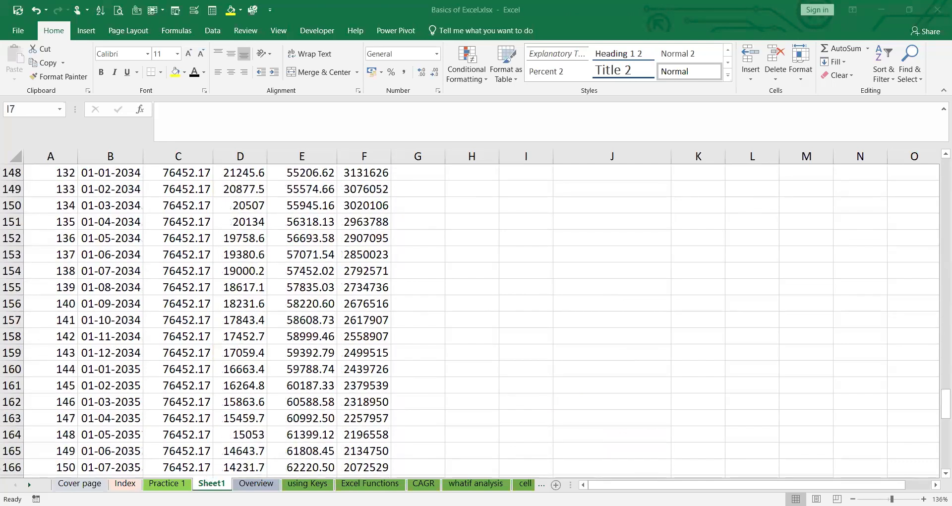
# Open the NPV worksheet in the Basics of Excel workbook
pyautogui.click(168, 484)
pyautogui.click(211, 484)
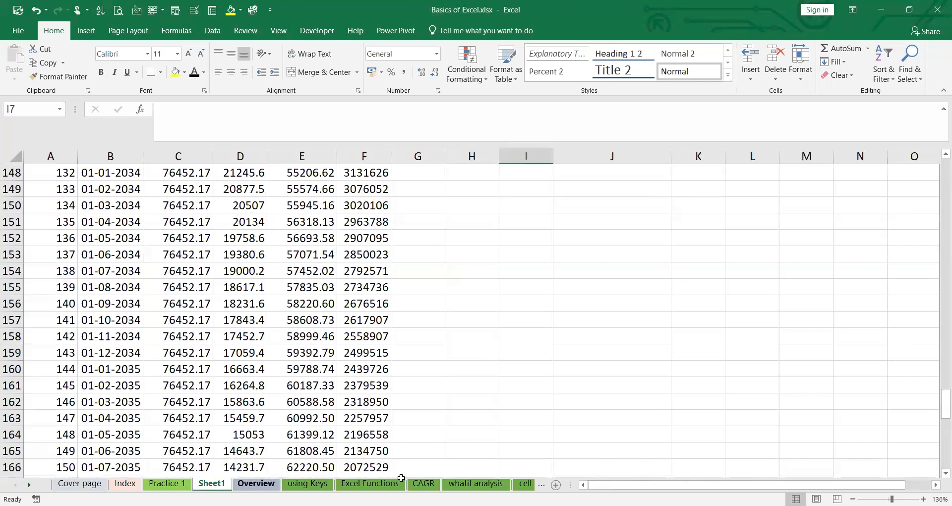
pyautogui.click(29, 485)
pyautogui.click(30, 484)
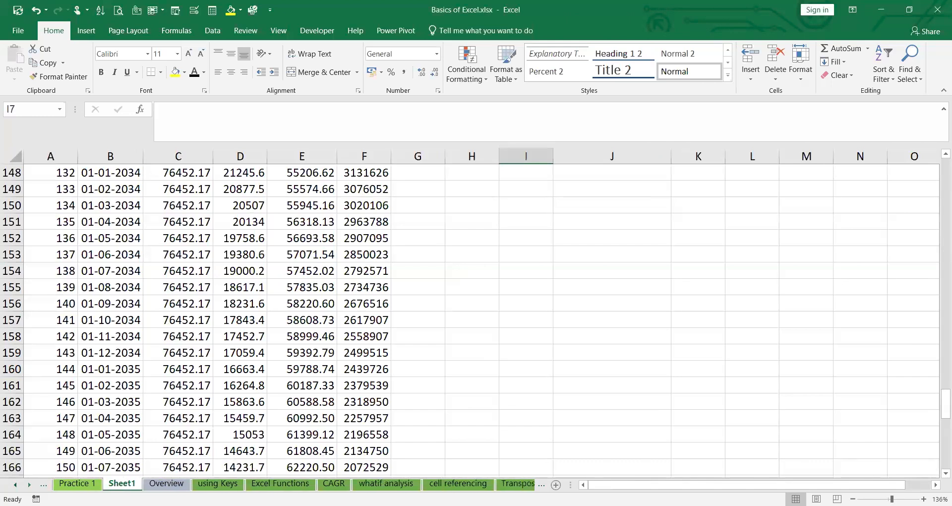
pyautogui.click(29, 484)
pyautogui.click(29, 484)
pyautogui.click(29, 484)
pyautogui.click(29, 485)
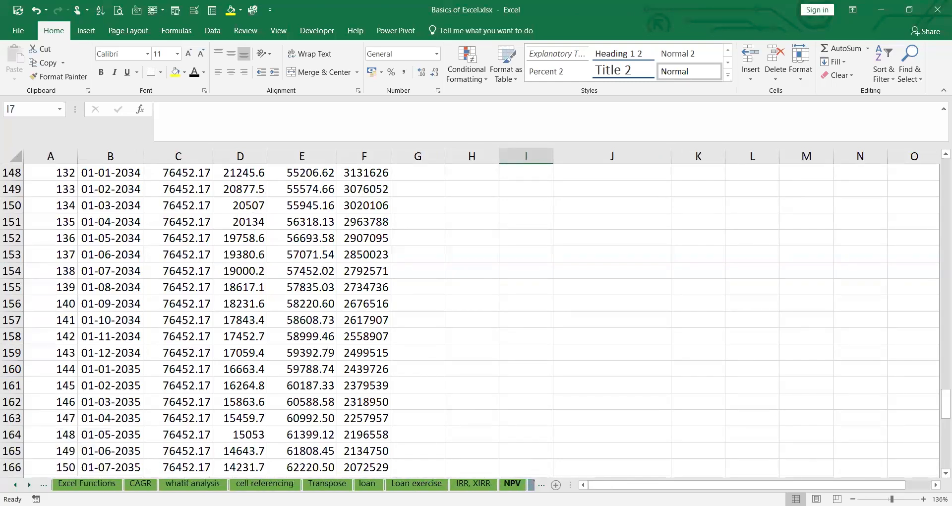
pyautogui.click(514, 485)
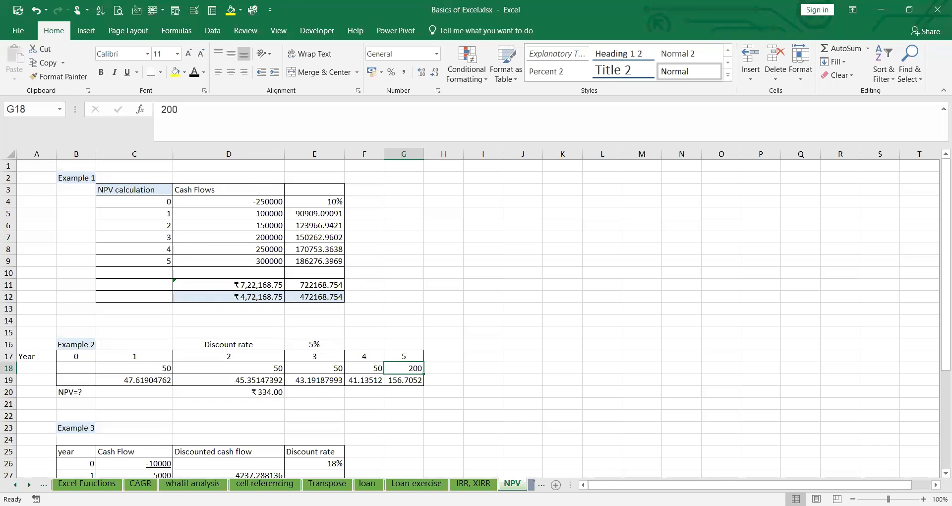
# Inspect the year 1 discounted cash flow formula in E5 of Example 1
pyautogui.keyDown('ctrl'); pyautogui.scroll(2, 758, 456); pyautogui.keyUp('ctrl')
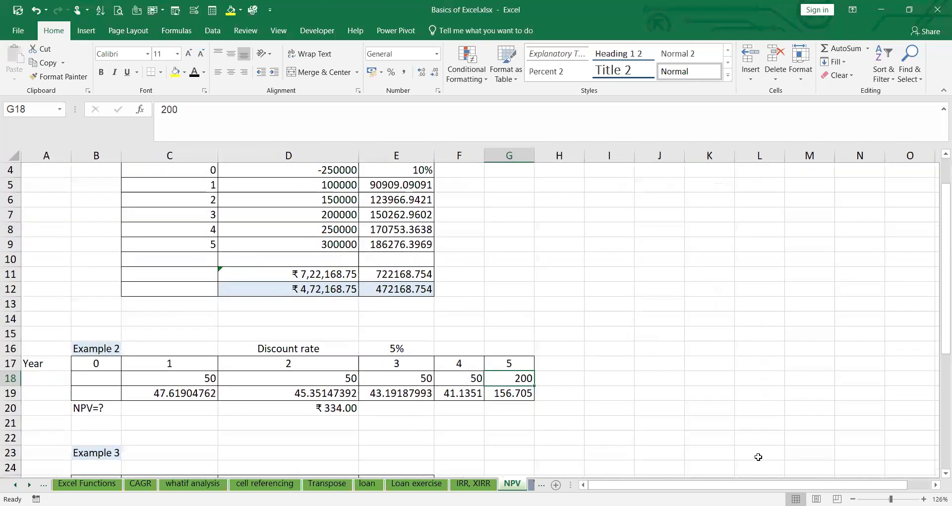
pyautogui.scroll(1, 102, 261)
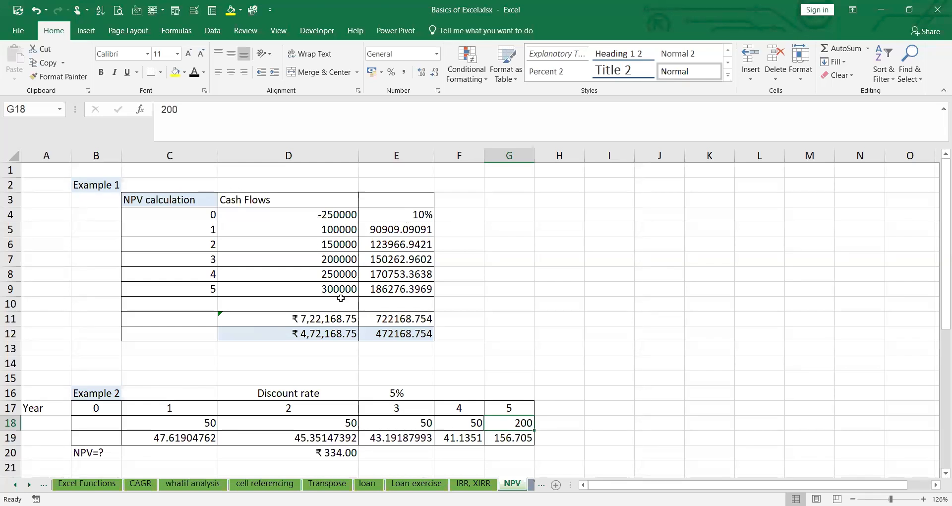
pyautogui.click(405, 232)
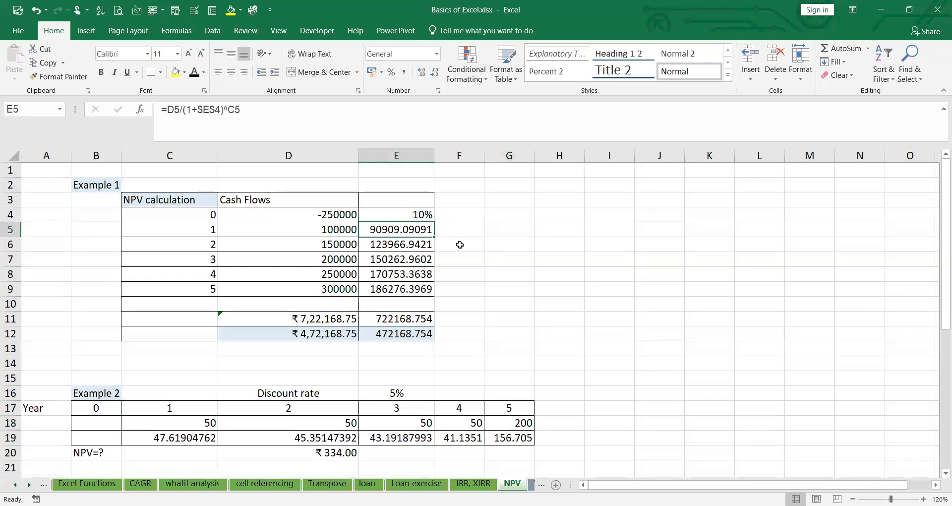
# Discount the year 1 cash flow in G5 with =D5/(1+$E$4)^C4, keeping the rate reference absolute
pyautogui.click(517, 233)
pyautogui.write('=')
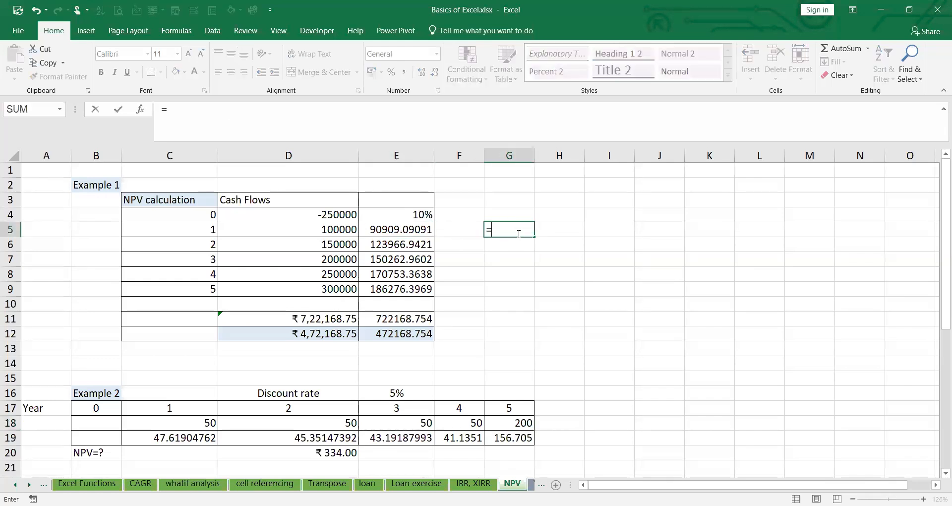
pyautogui.click(323, 229)
pyautogui.write('/(')
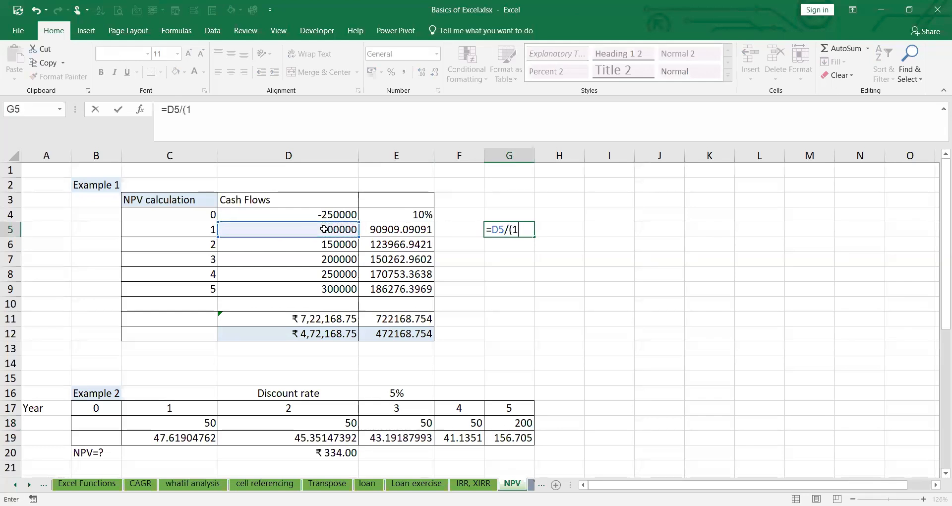
pyautogui.write('1+')
pyautogui.click(381, 217)
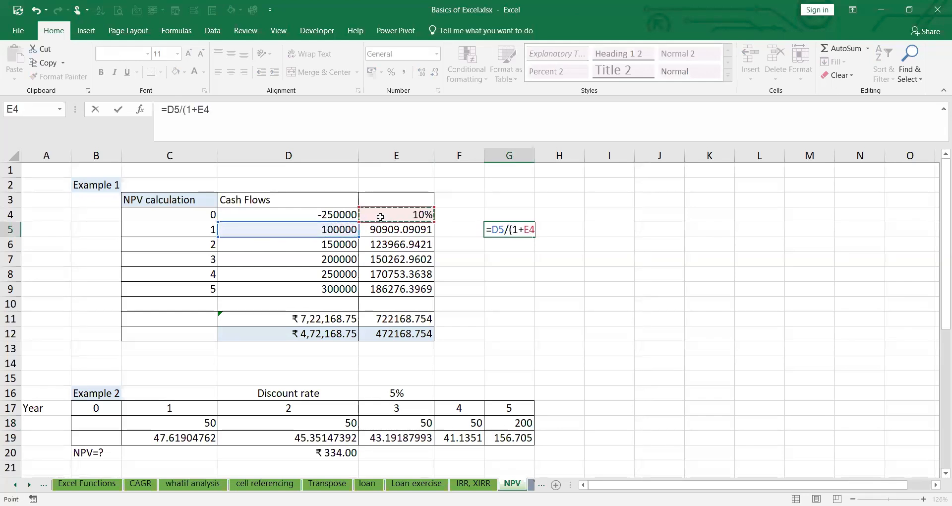
pyautogui.write(')^')
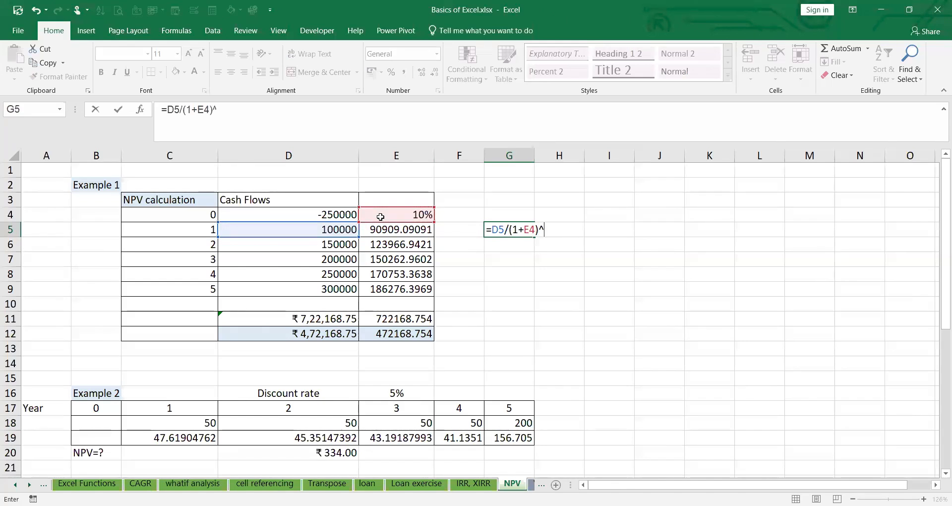
pyautogui.click(196, 217)
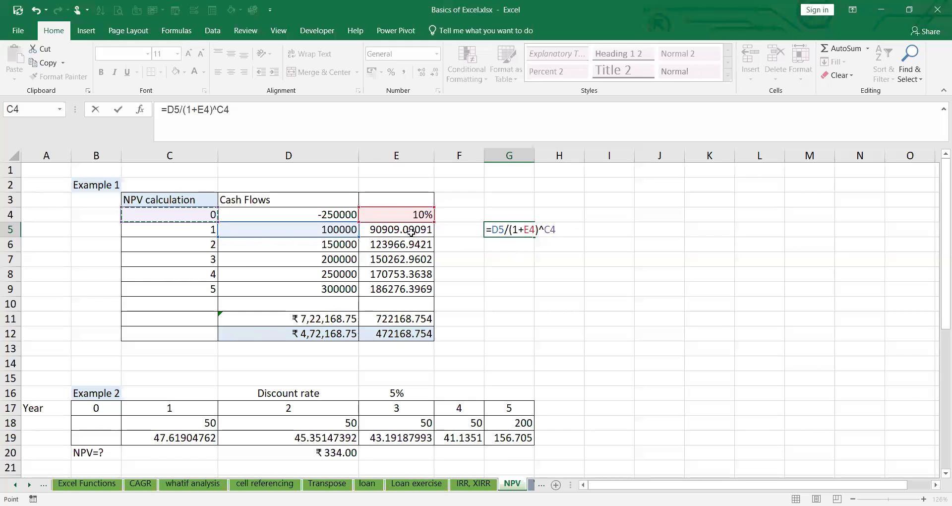
pyautogui.click(200, 109)
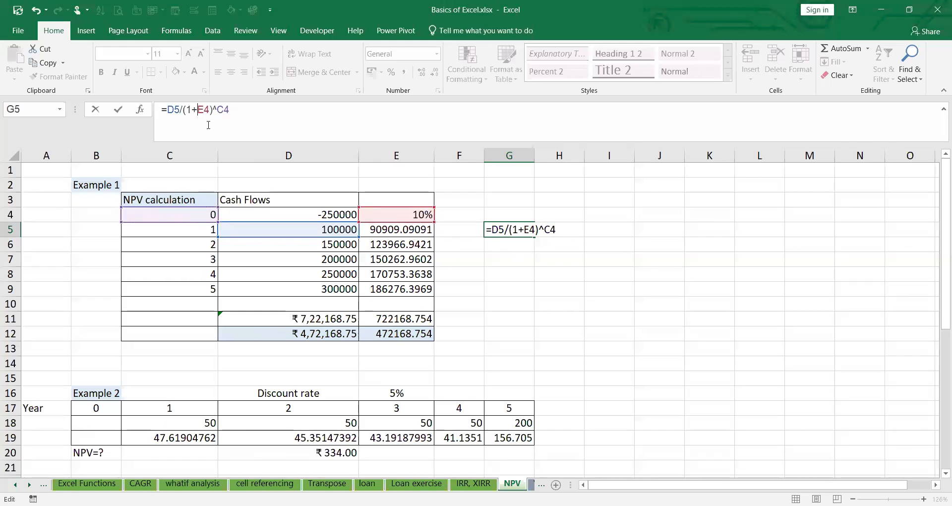
pyautogui.write('$E$')
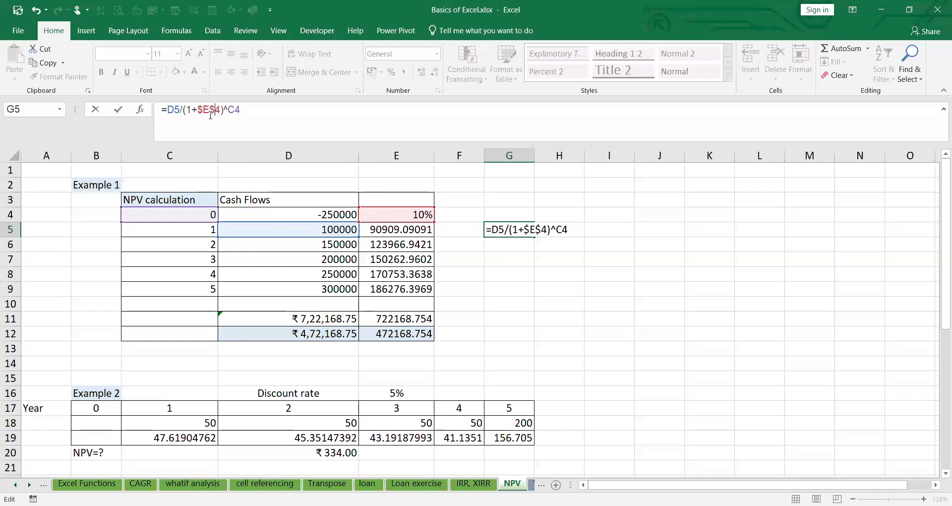
pyautogui.press('Return')
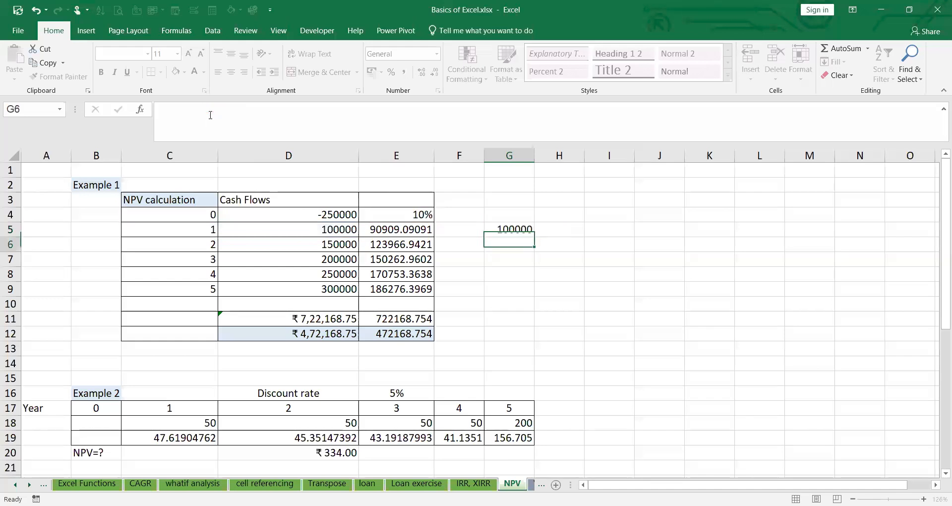
# Correct the exponent in G5 to year 1 so the formula reads =D5/(1+$E$4)^C5
pyautogui.click(500, 228)
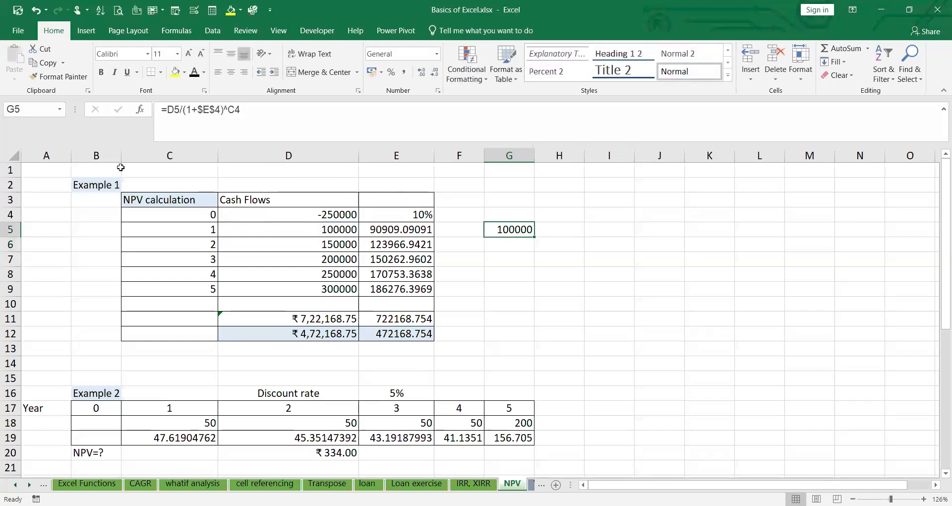
pyautogui.click(254, 109)
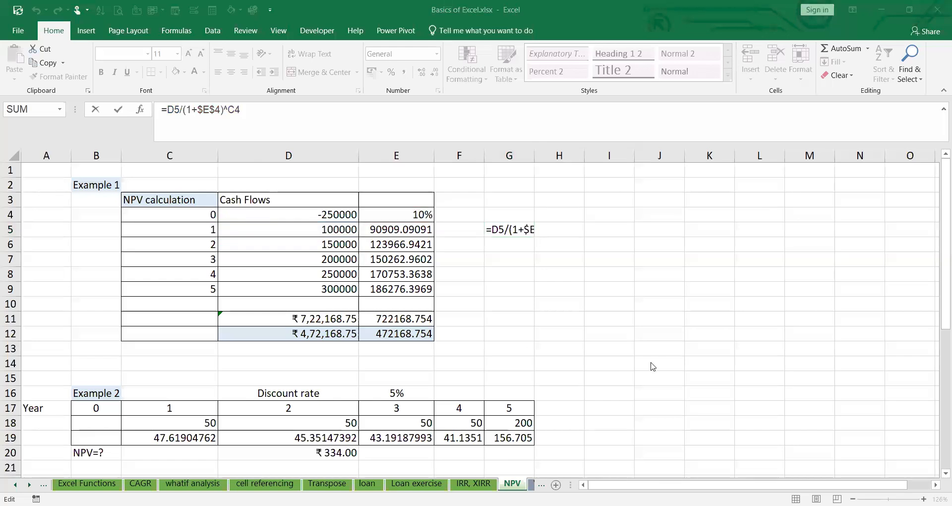
pyautogui.click(257, 114)
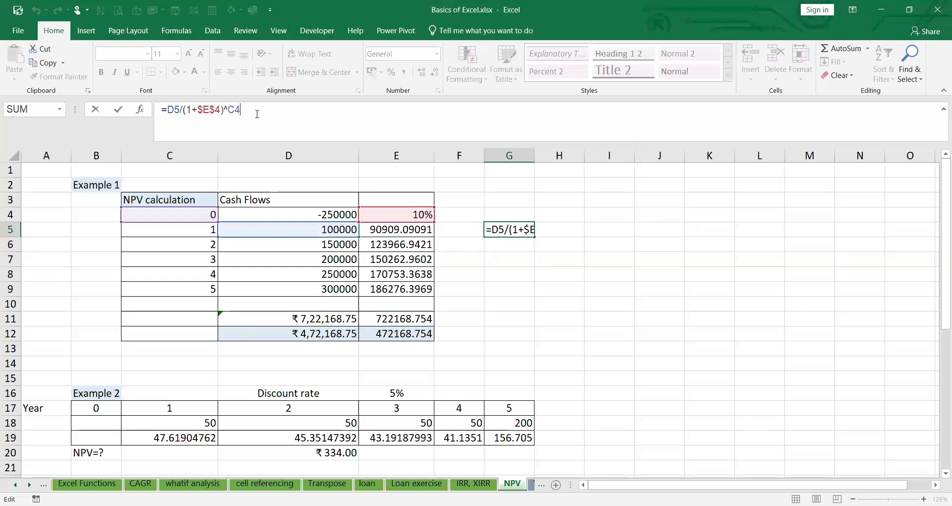
pyautogui.press('BackSpace')
pyautogui.press('BackSpace')
pyautogui.press('BackSpace')
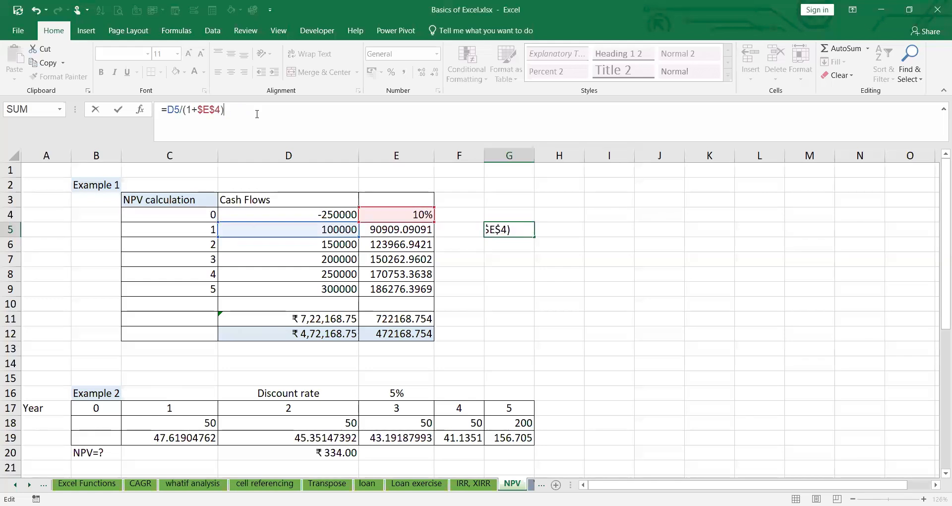
pyautogui.write('&')
pyautogui.press('BackSpace')
pyautogui.click(212, 231)
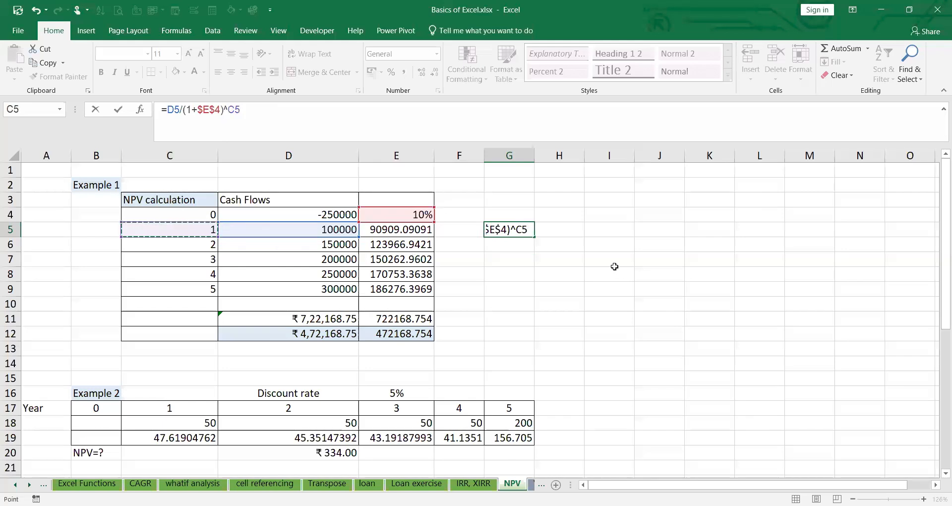
pyautogui.press('Return')
# Fill the discounting formula from G5 down through G9 for years 1 to 5
pyautogui.press('Up')
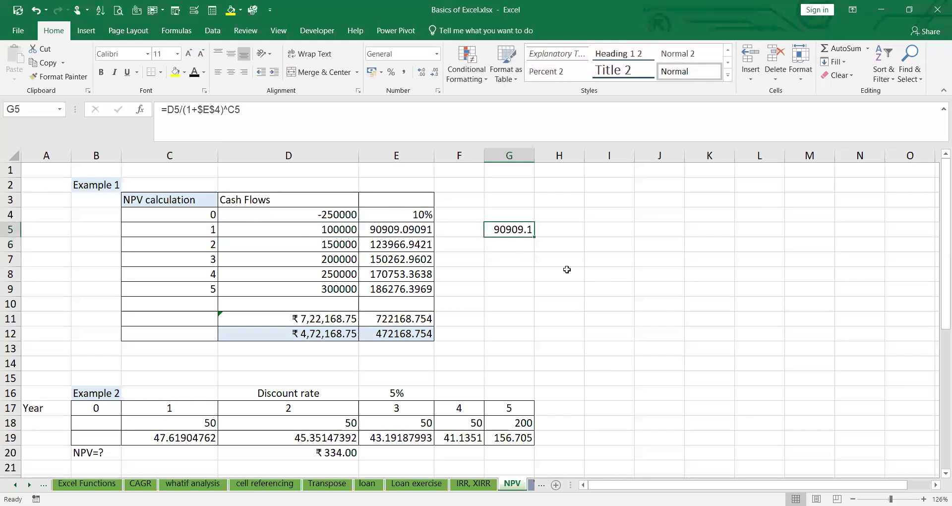
pyautogui.doubleClick(534, 239)
pyautogui.moveTo(534, 237); pyautogui.dragTo(534, 298)
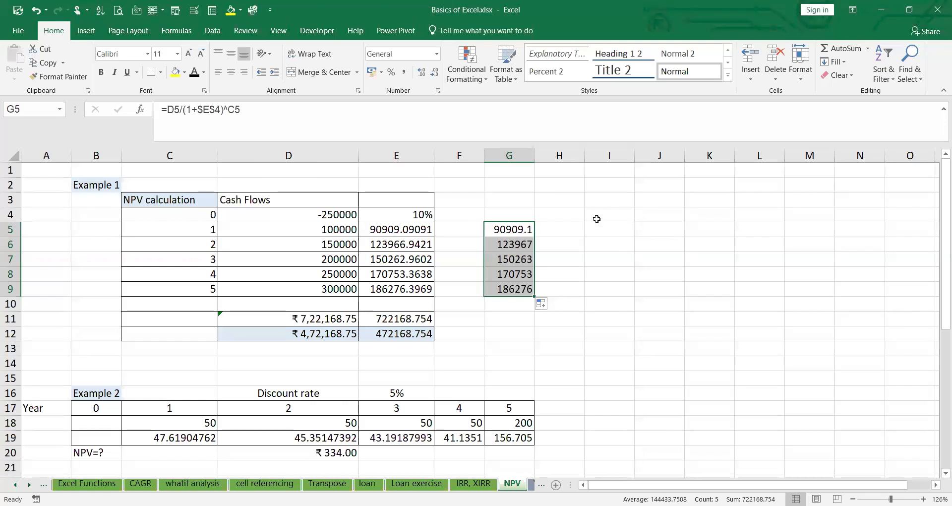
# Start a formula in J5, beside the discounted cash flows of Example 1
pyautogui.click(650, 237)
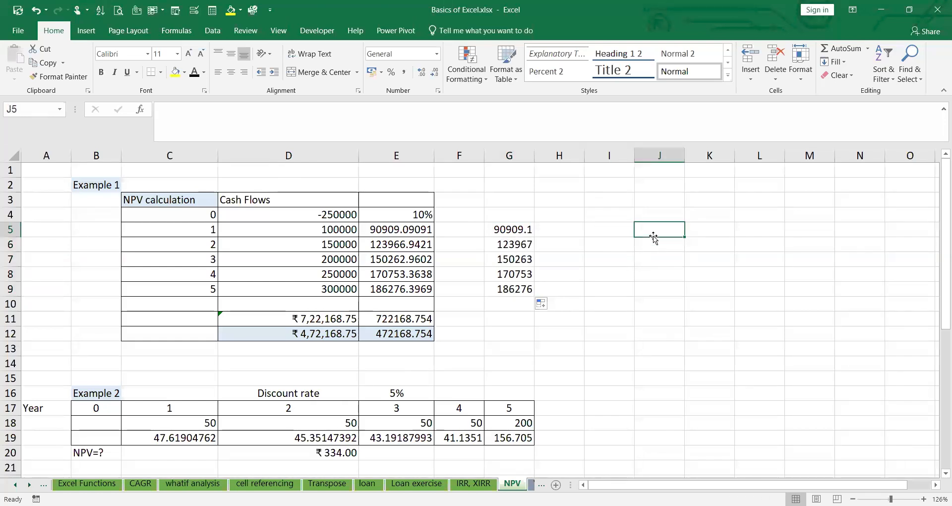
pyautogui.write('=')
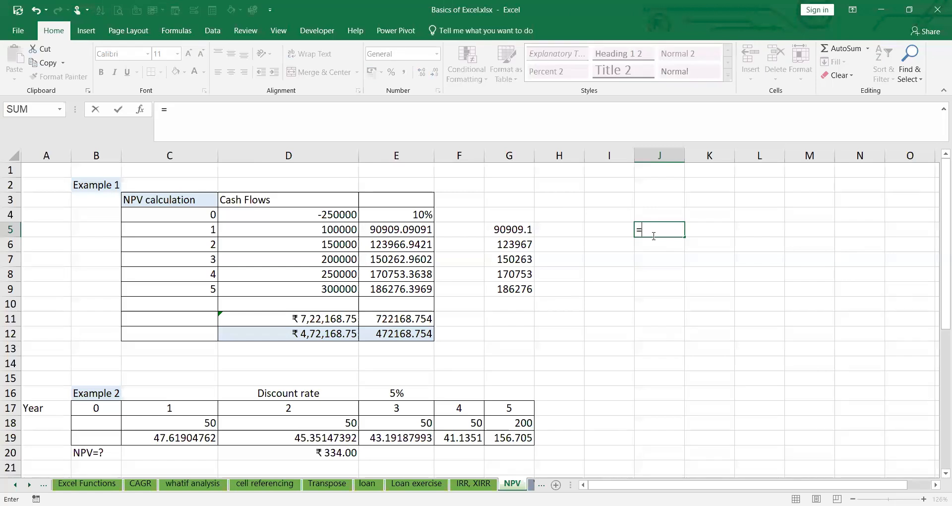
# Enter the present value formula as the text note CF1/(1+r%)^n in cell J5 and widen column J to fit it
pyautogui.write('CF1')
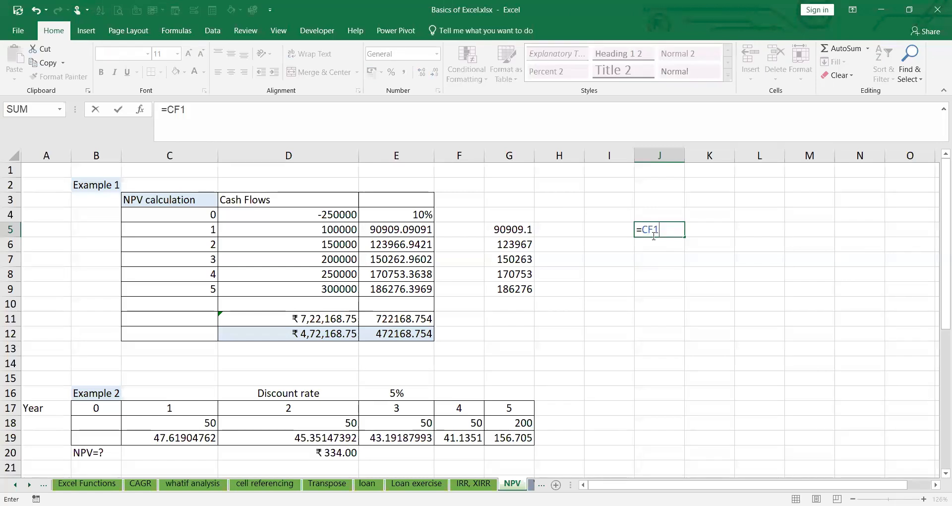
pyautogui.write('/')
pyautogui.click(642, 233)
pyautogui.press('BackSpace')
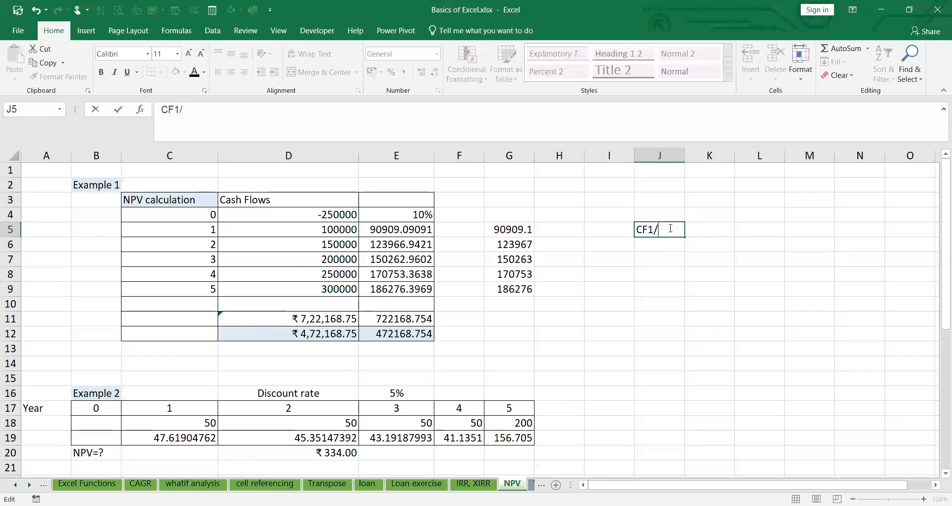
pyautogui.write('+r%)^n')
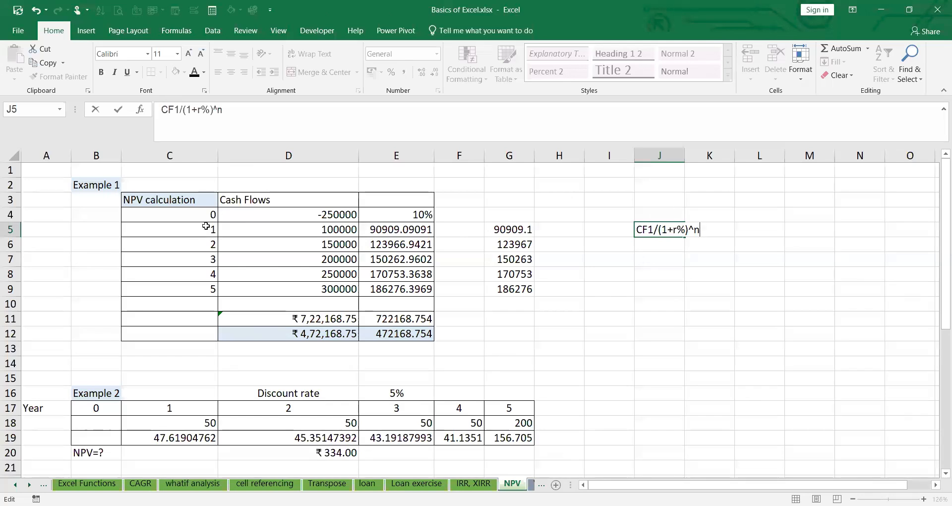
pyautogui.click(677, 287)
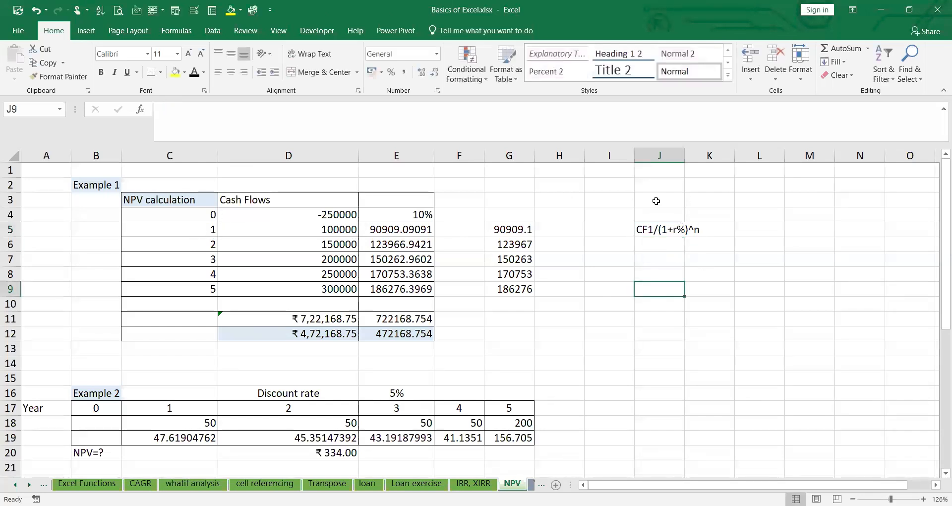
pyautogui.moveTo(685, 152); pyautogui.dragTo(743, 151)
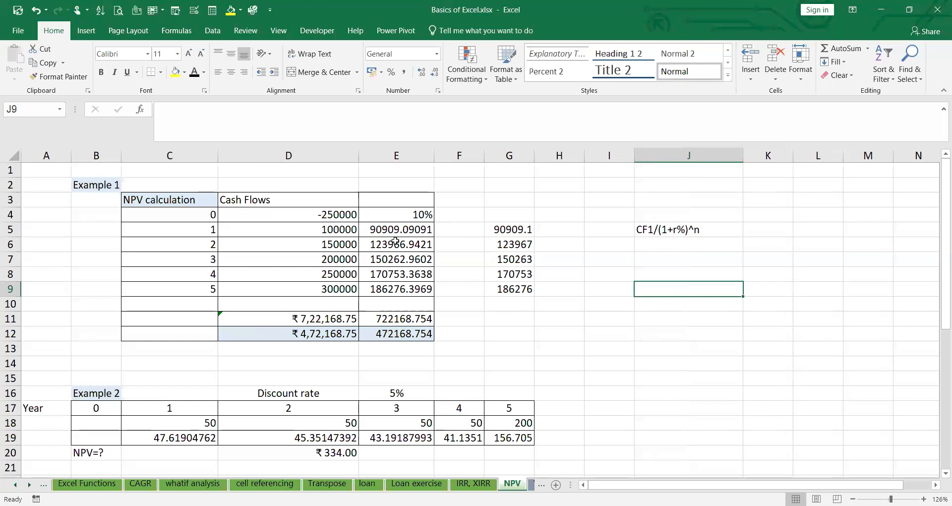
pyautogui.click(499, 244)
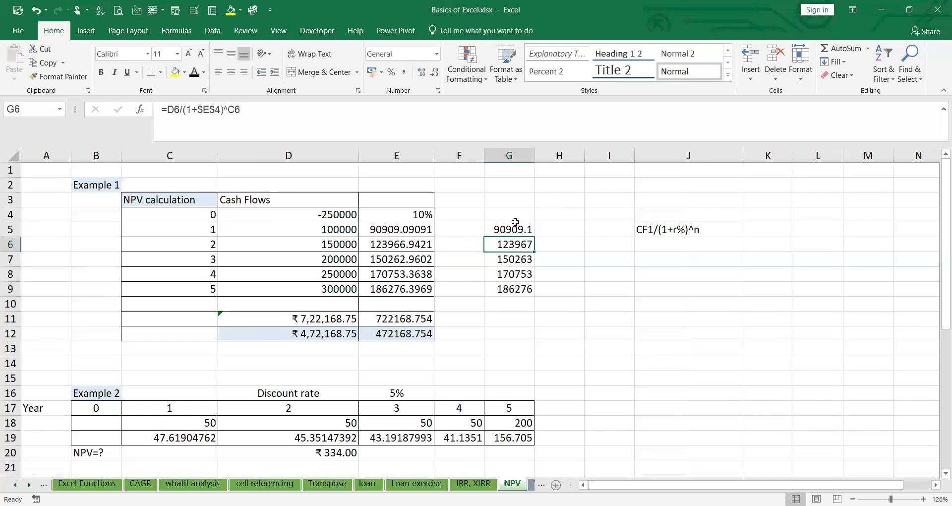
pyautogui.click(504, 320)
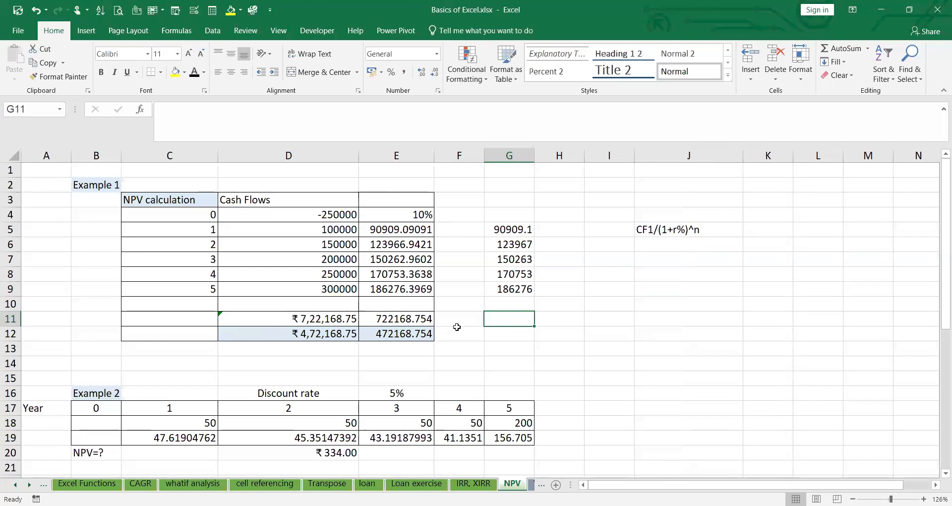
pyautogui.click(390, 317)
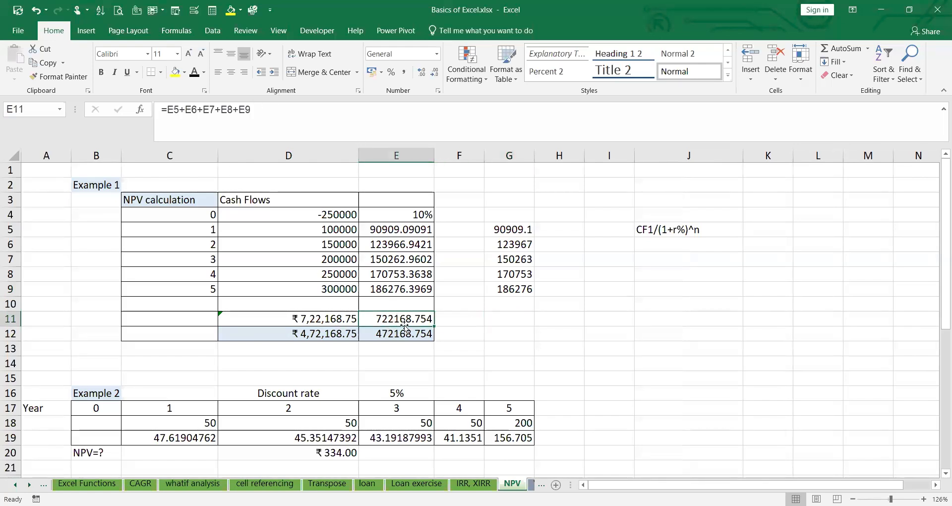
pyautogui.click(504, 320)
pyautogui.write('=')
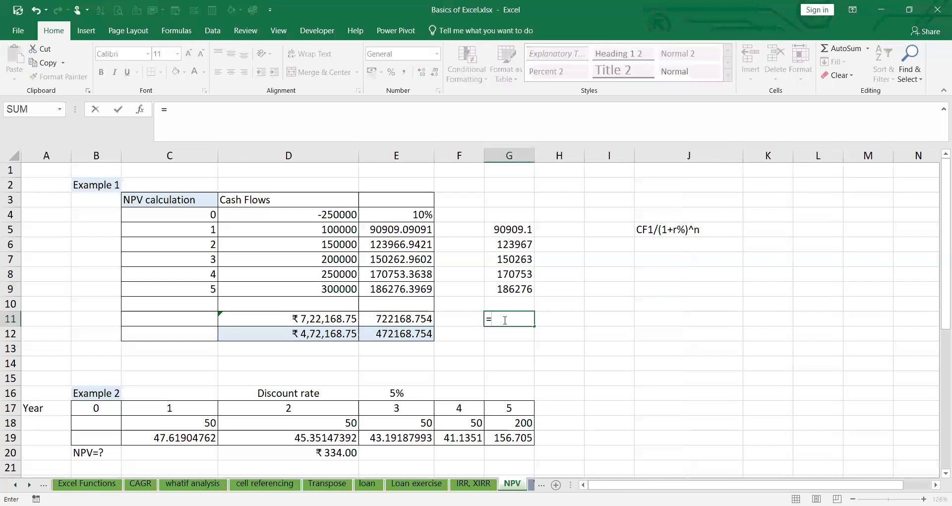
pyautogui.press('Escape')
# Sum the present values in G5:G9 into cell G10 and highlight the total with a yellow fill
pyautogui.moveTo(505, 231); pyautogui.dragTo(522, 304)
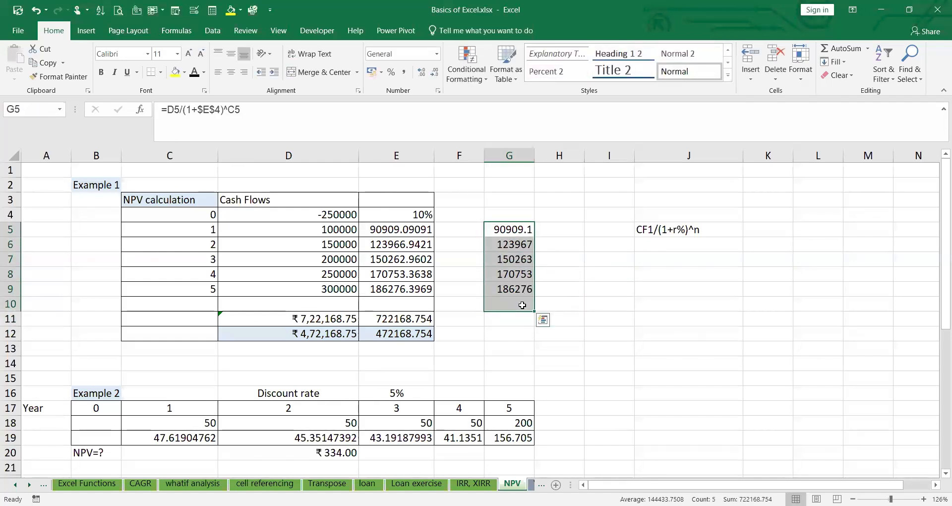
pyautogui.press('alt')
pyautogui.hotkey('alt', '=')
pyautogui.click(514, 322)
pyautogui.click(504, 303)
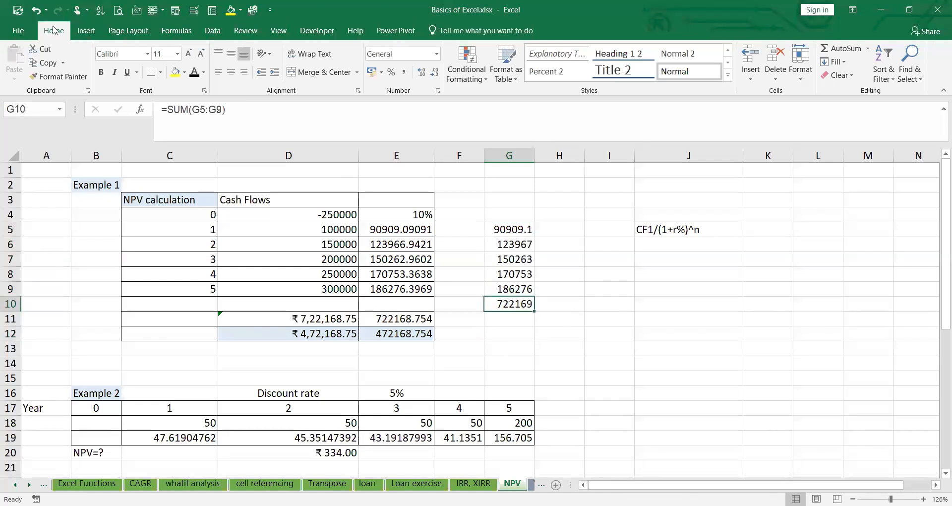
pyautogui.click(175, 73)
pyautogui.click(571, 329)
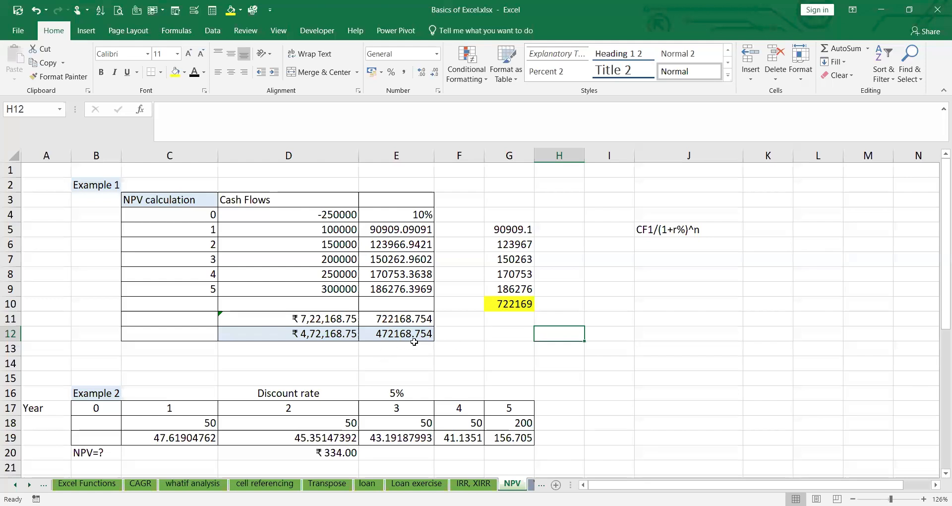
# Calculate the net present value in cell G12 with the formula =G10+D4
pyautogui.click(503, 332)
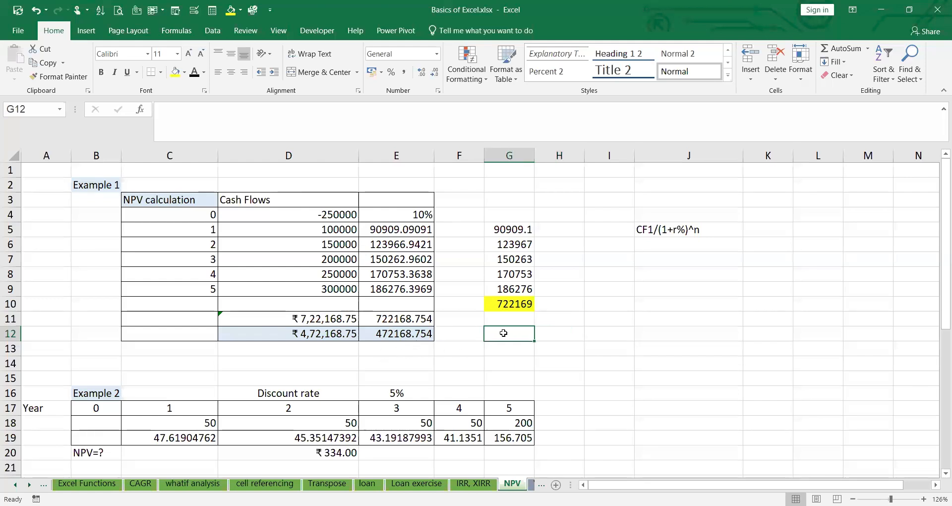
pyautogui.write('=')
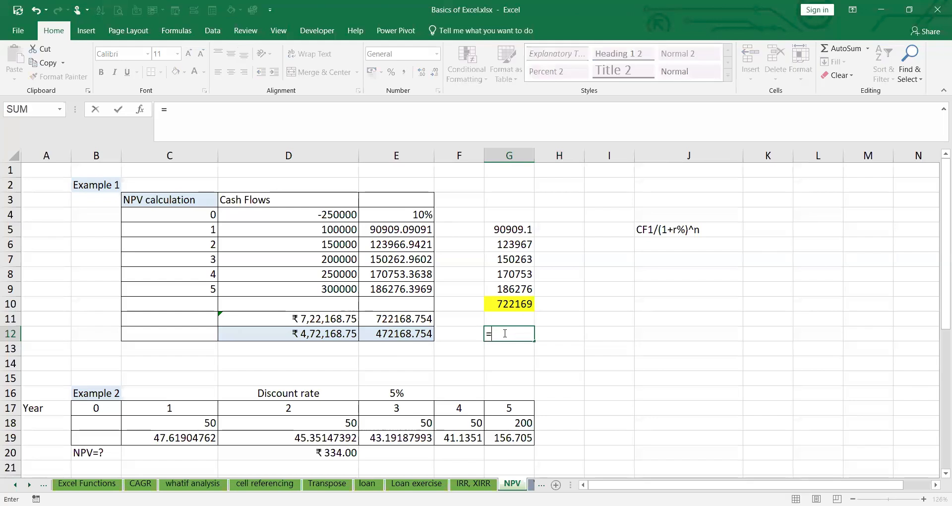
pyautogui.click(511, 305)
pyautogui.write('+')
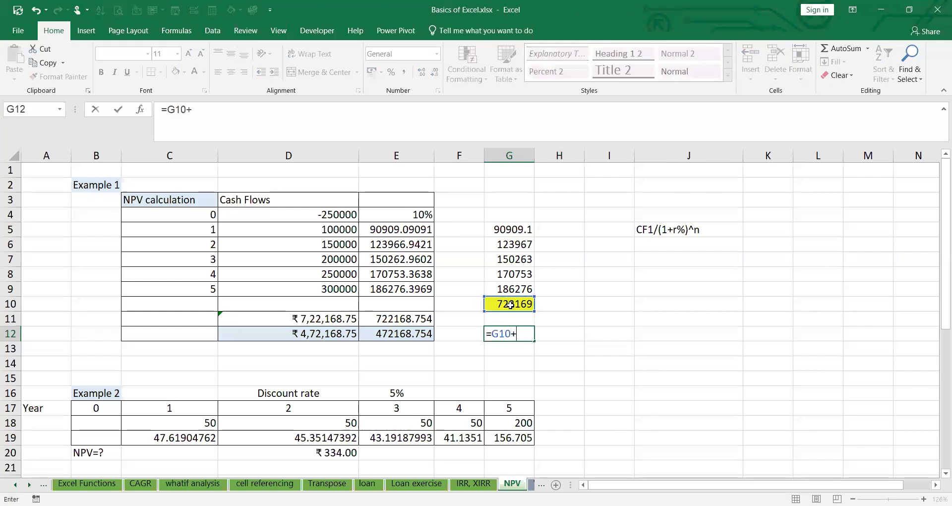
pyautogui.click(342, 214)
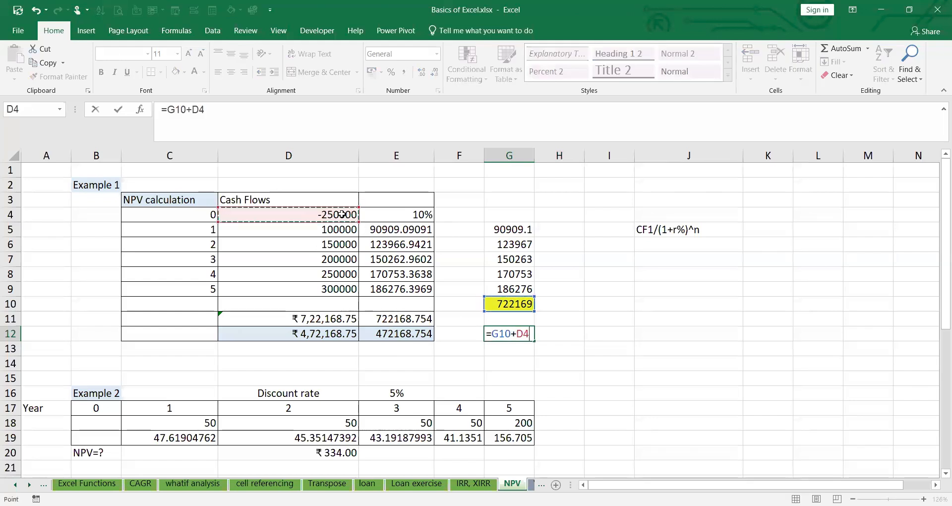
pyautogui.press('Return')
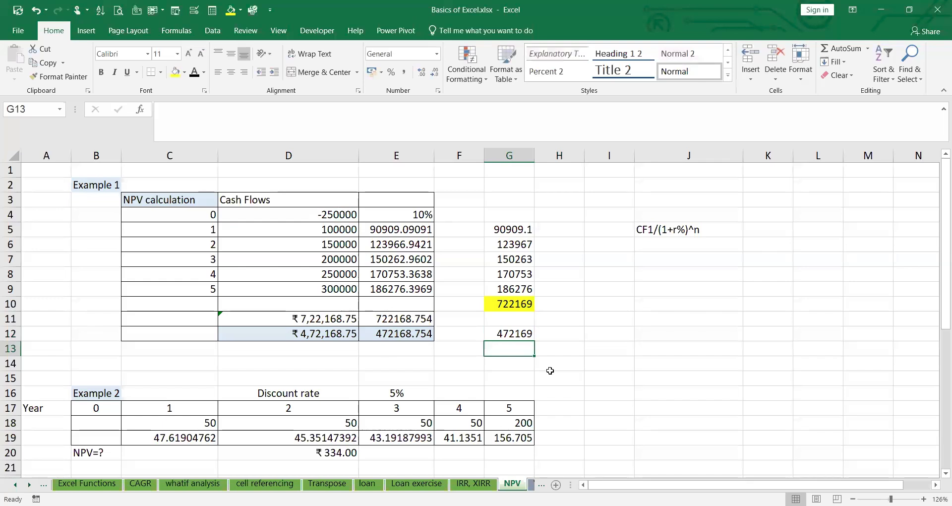
pyautogui.click(782, 344)
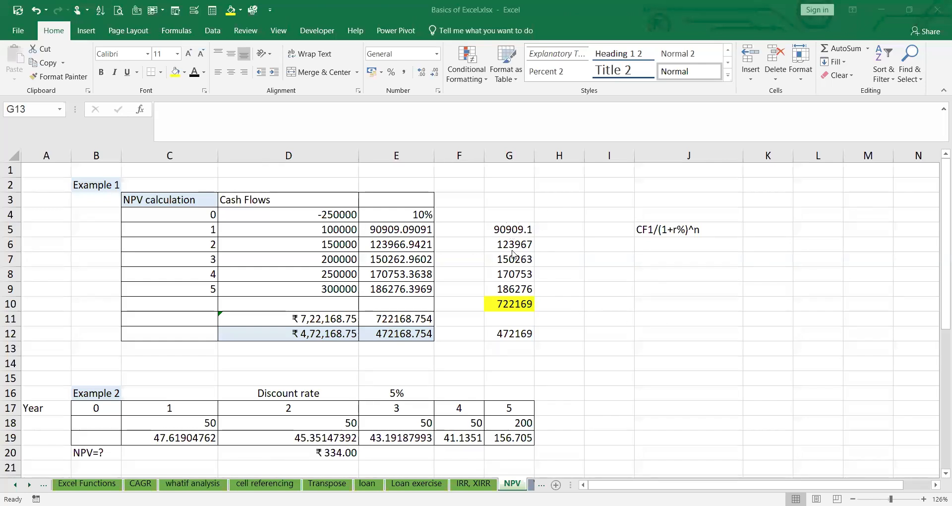
pyautogui.click(564, 231)
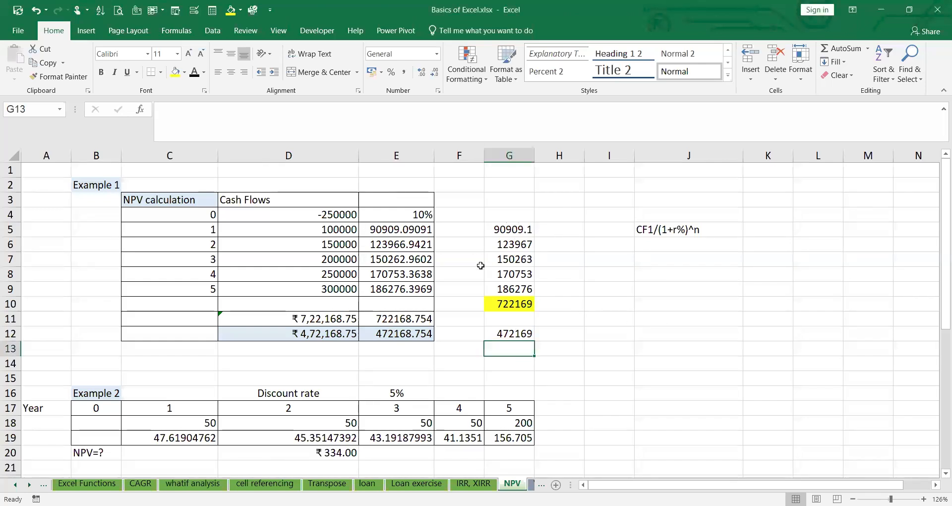
pyautogui.click(572, 224)
# Calculate the first year's present value in cell I5 with =D5/(1+$E$4)^C5, keeping the discount rate reference absolute
pyautogui.click(596, 226)
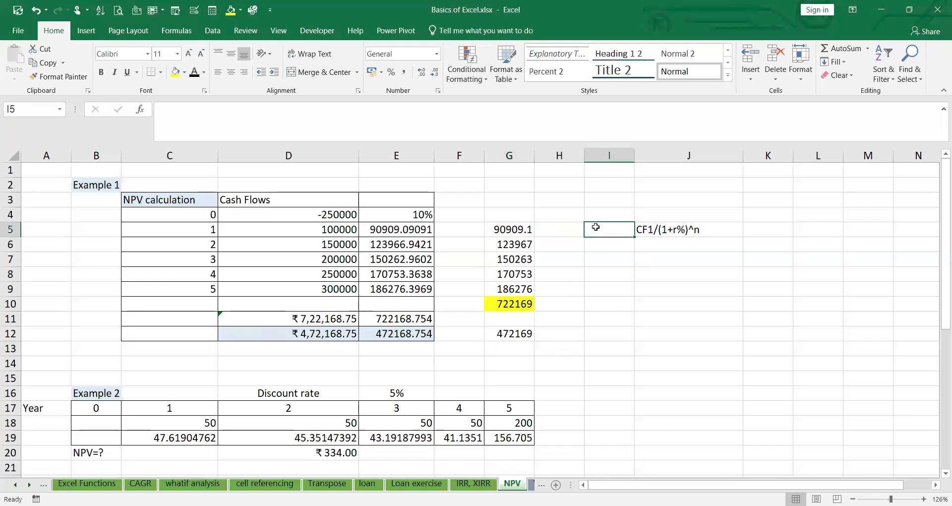
pyautogui.write('=')
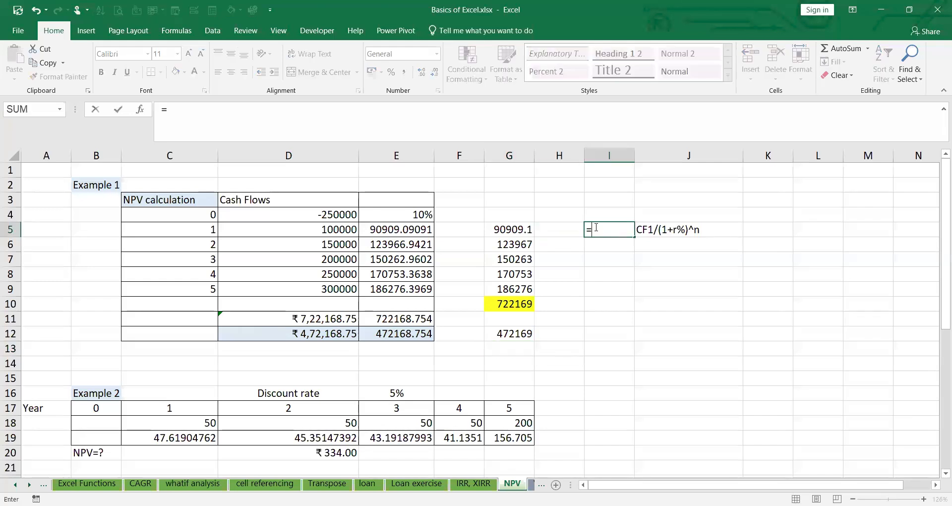
pyautogui.click(337, 231)
pyautogui.write('/')
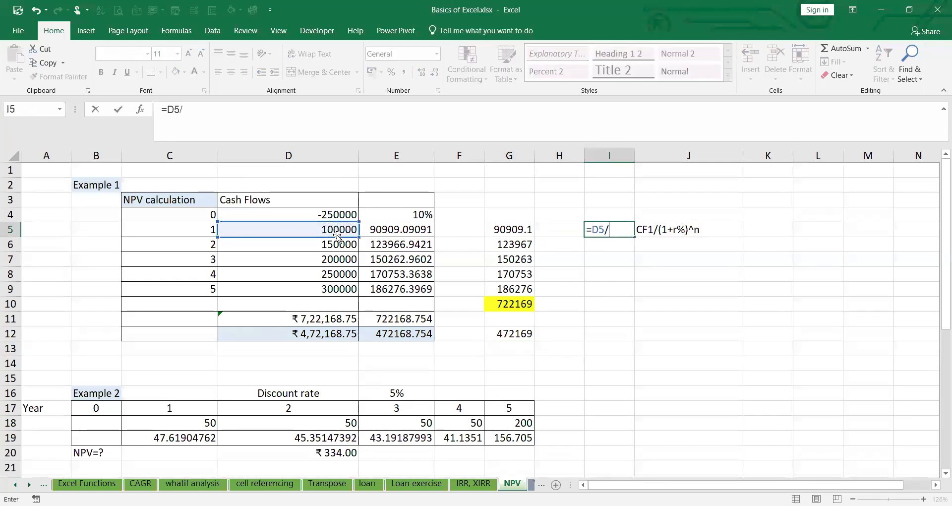
pyautogui.write('(1+')
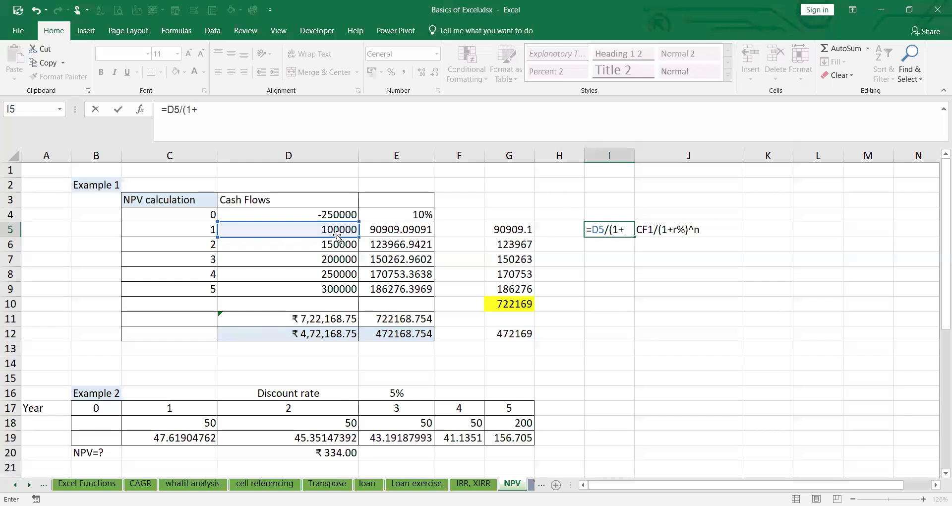
pyautogui.click(418, 214)
pyautogui.write(')^')
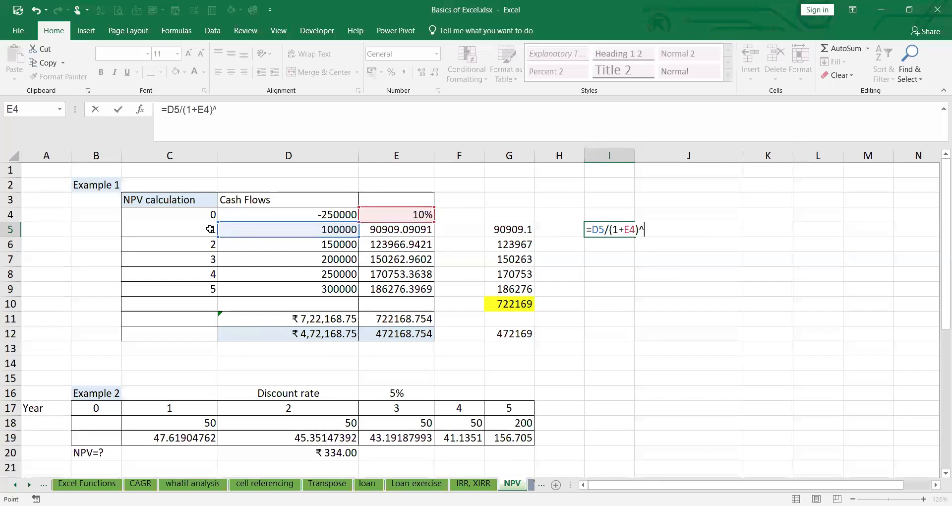
pyautogui.click(211, 229)
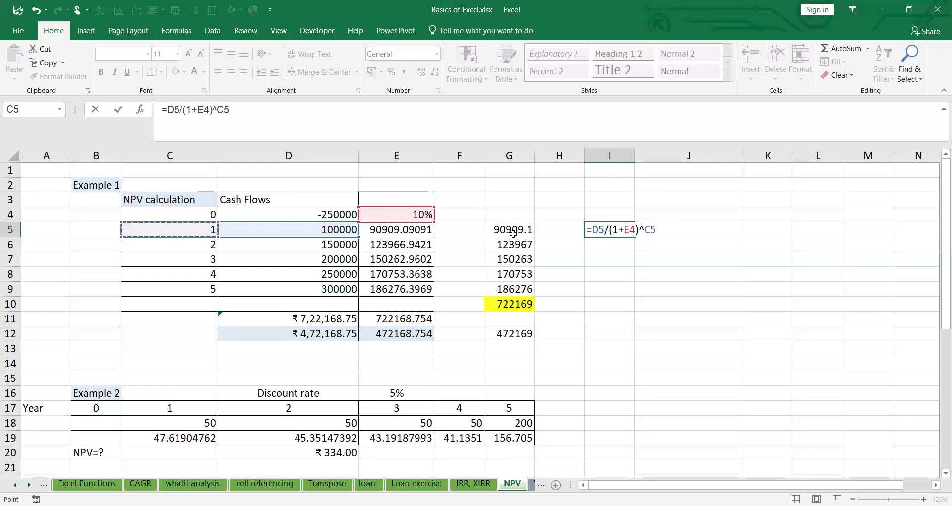
pyautogui.click(197, 111)
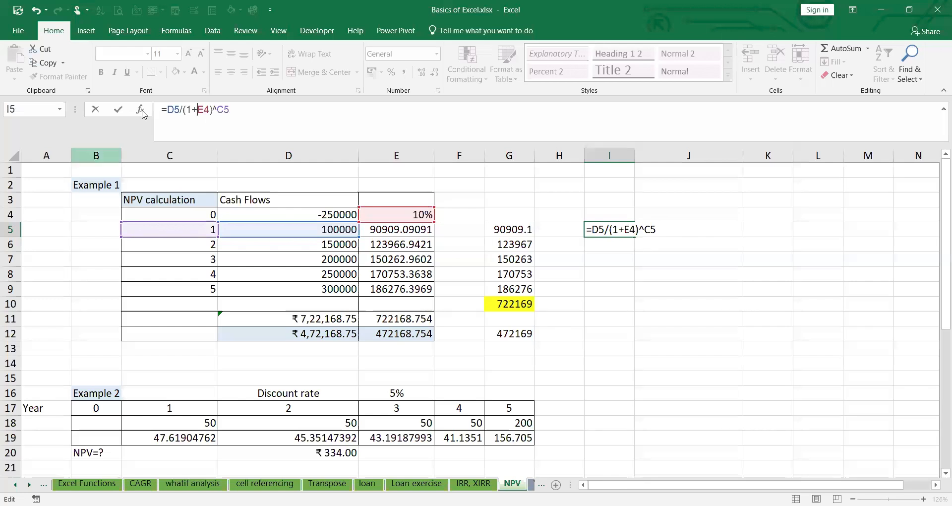
pyautogui.write('$E$')
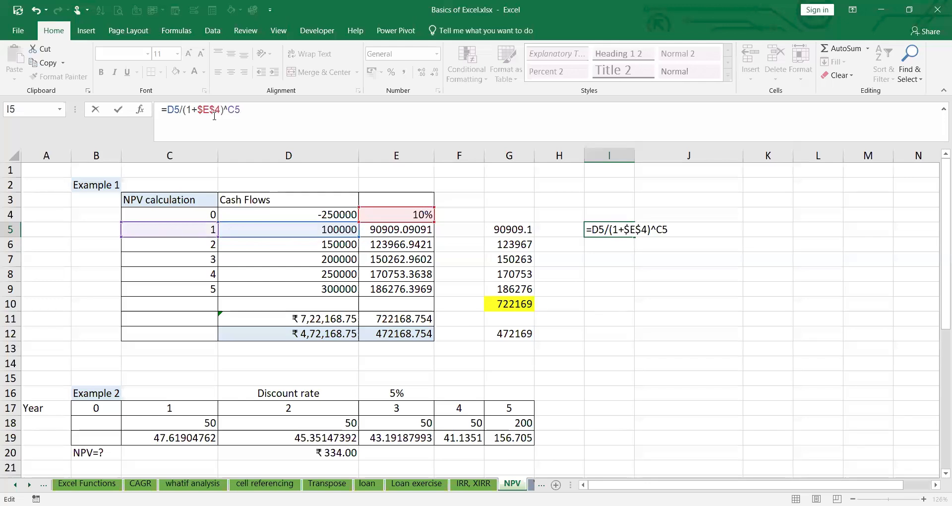
pyautogui.press('Return')
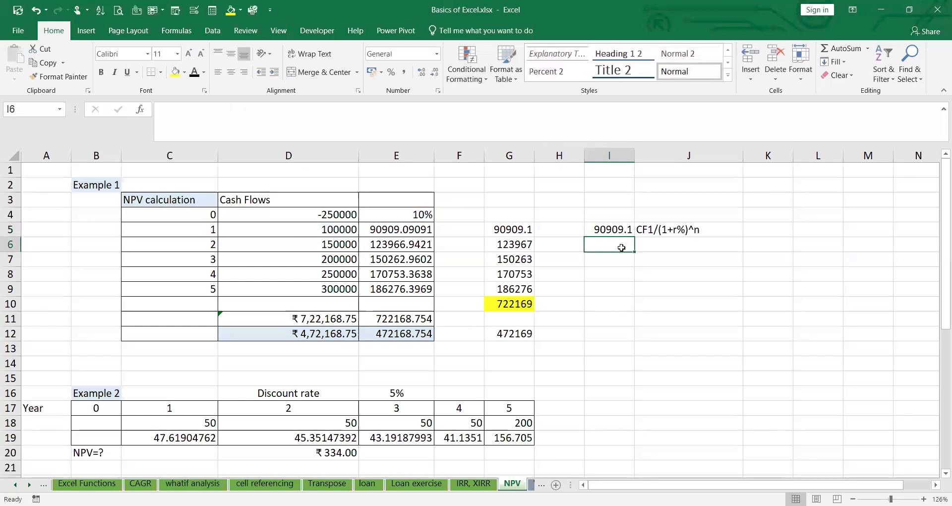
# Copy the I5 present value formula down through I9, leaving cell I10 empty
pyautogui.click(619, 231)
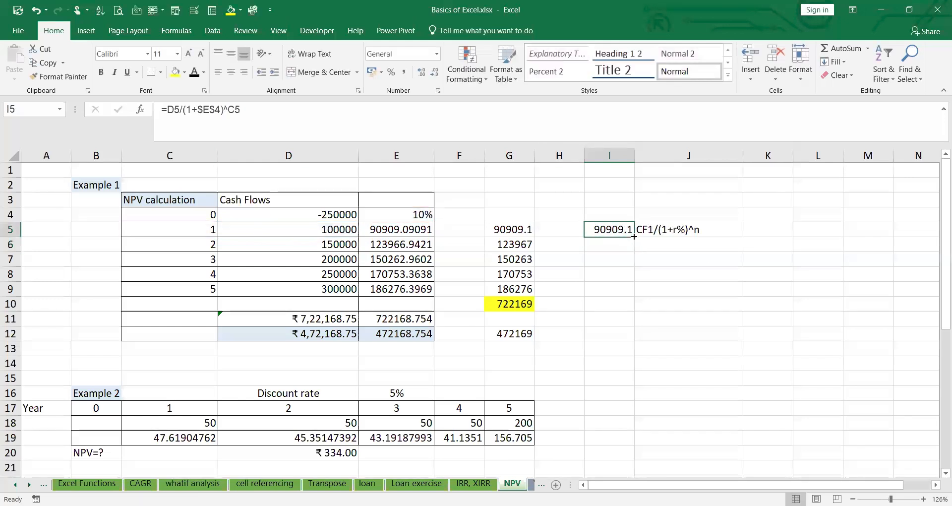
pyautogui.moveTo(633, 237); pyautogui.dragTo(631, 306)
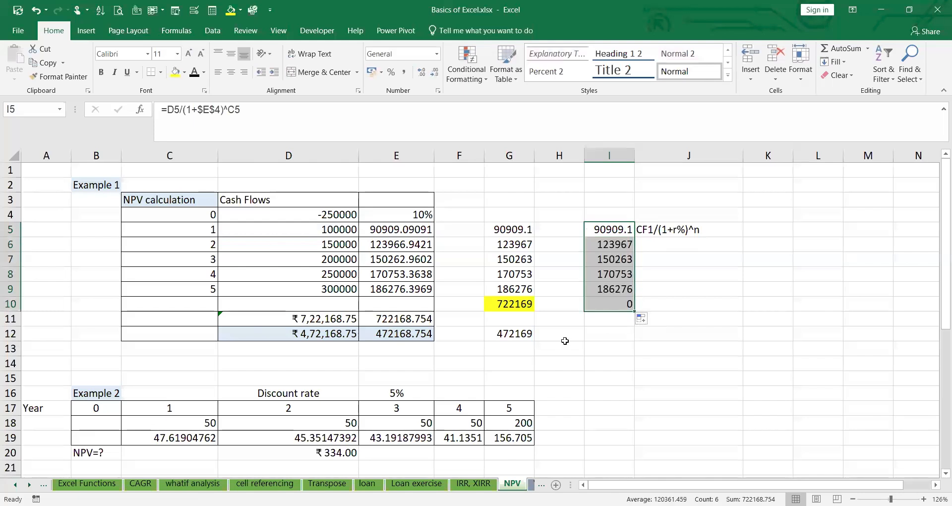
pyautogui.click(613, 301)
pyautogui.press('Delete')
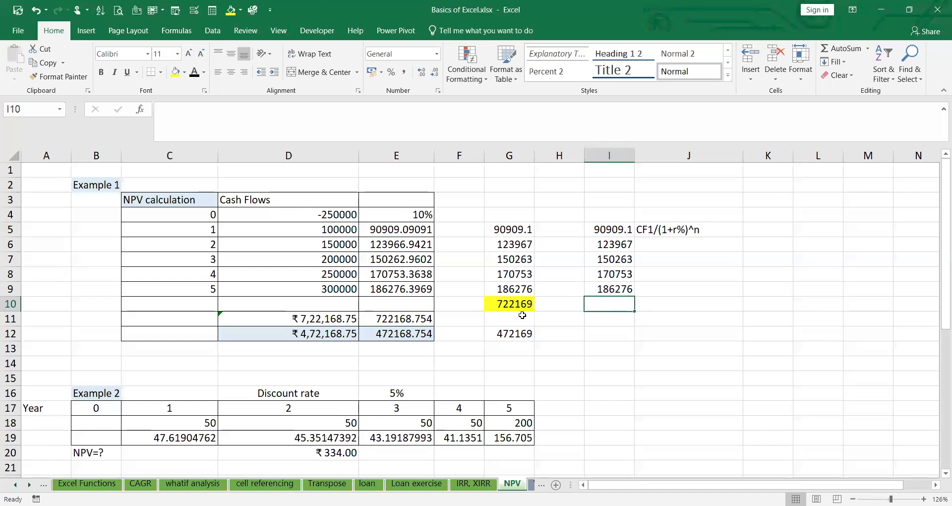
# Sum the present values in I5:I9 into cell I10 and make the total bold
pyautogui.moveTo(605, 229); pyautogui.dragTo(605, 294)
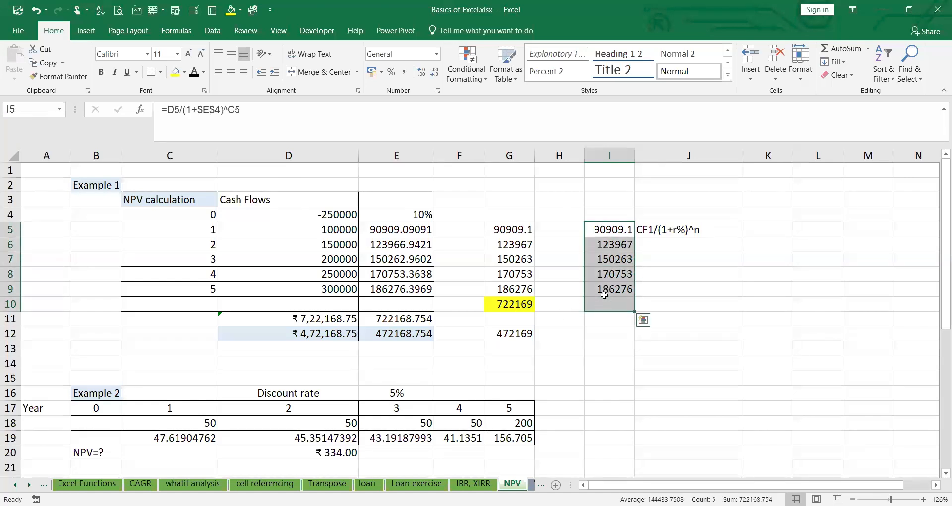
pyautogui.hotkey('alt', '=')
pyautogui.click(607, 305)
pyautogui.hotkey('ctrl', 'b')
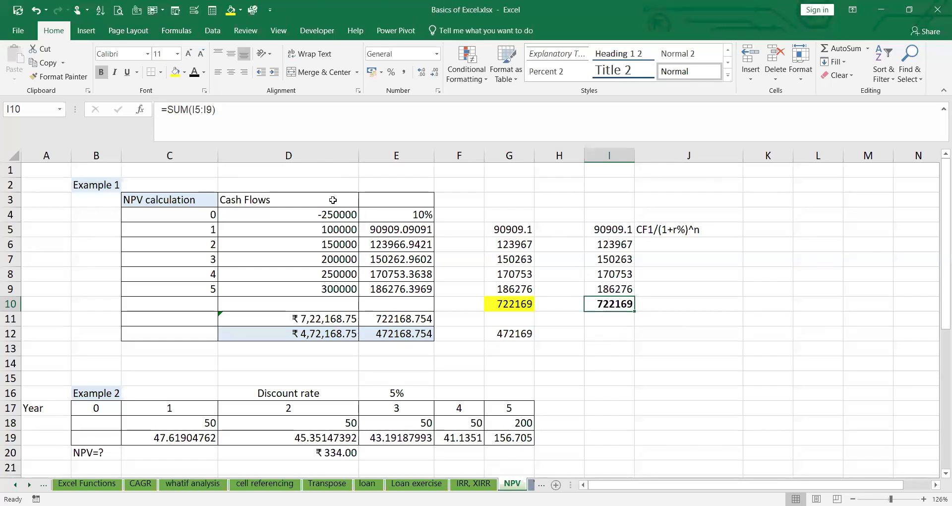
# Calculate the net present value in cell I12 with the formula =I10-250000
pyautogui.click(604, 334)
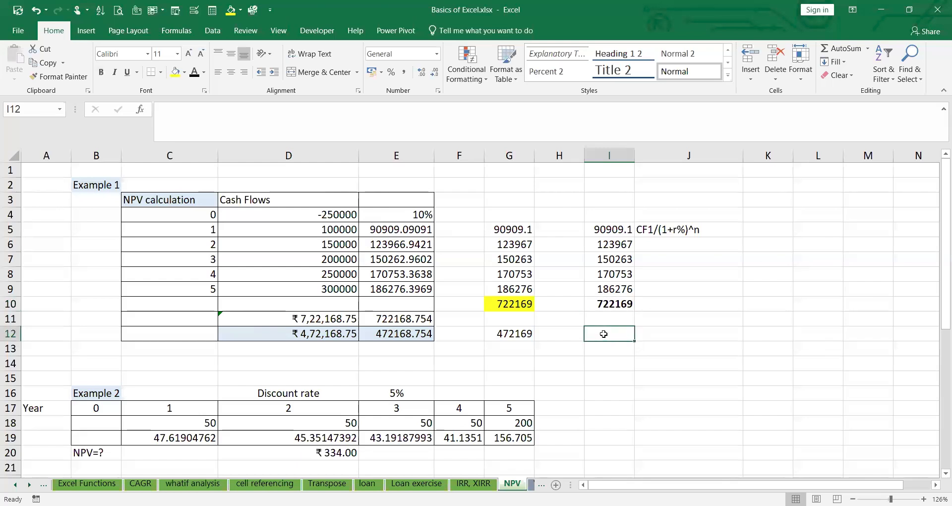
pyautogui.write('=')
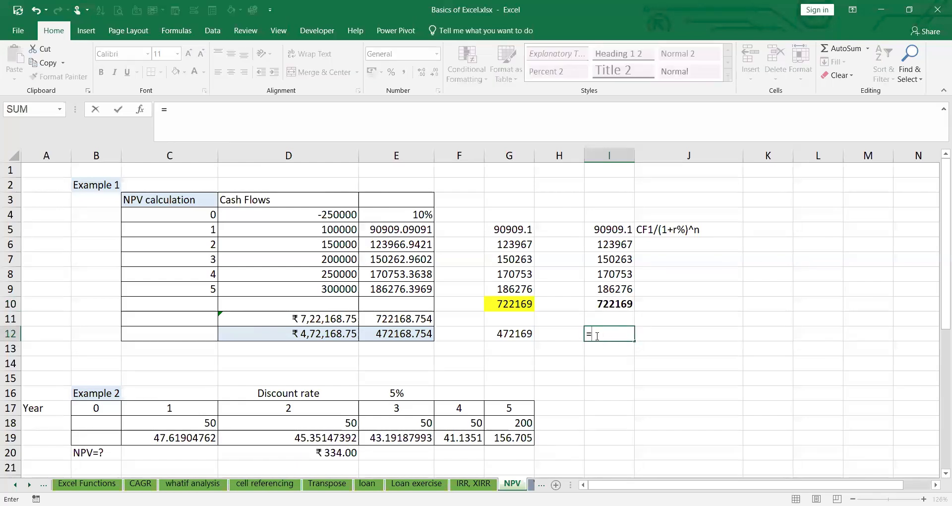
pyautogui.click(602, 303)
pyautogui.write('-')
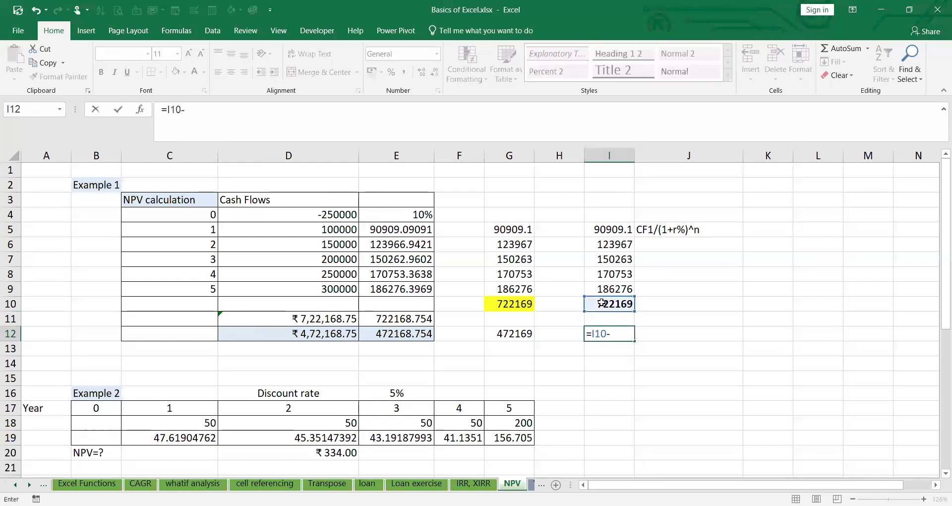
pyautogui.write('250000')
pyautogui.press('Return')
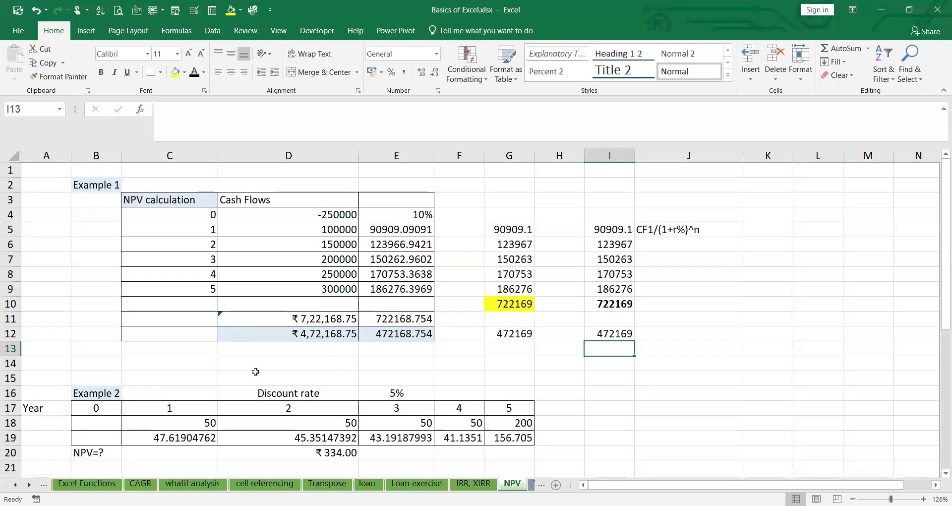
# Calculate the present value of the cash flows in cell D13 with =NPV(E4,D5:D9)
pyautogui.click(277, 336)
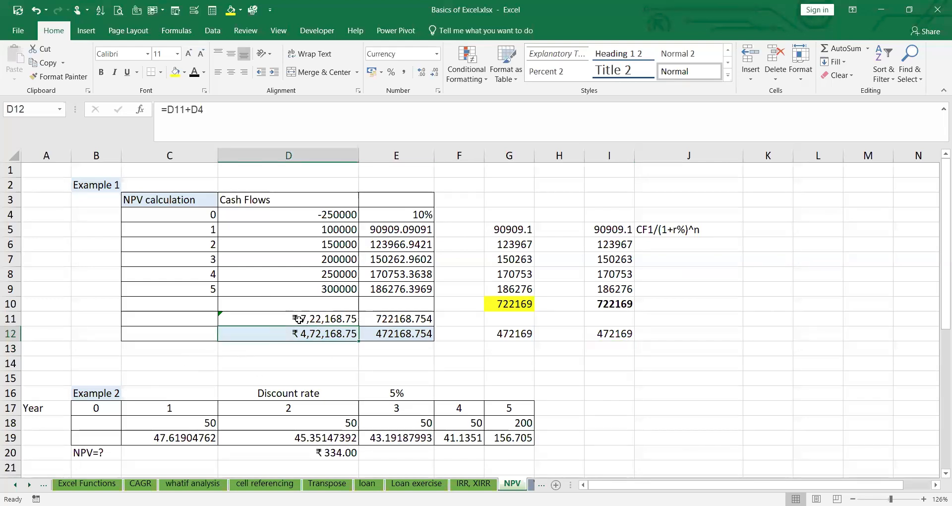
pyautogui.click(299, 318)
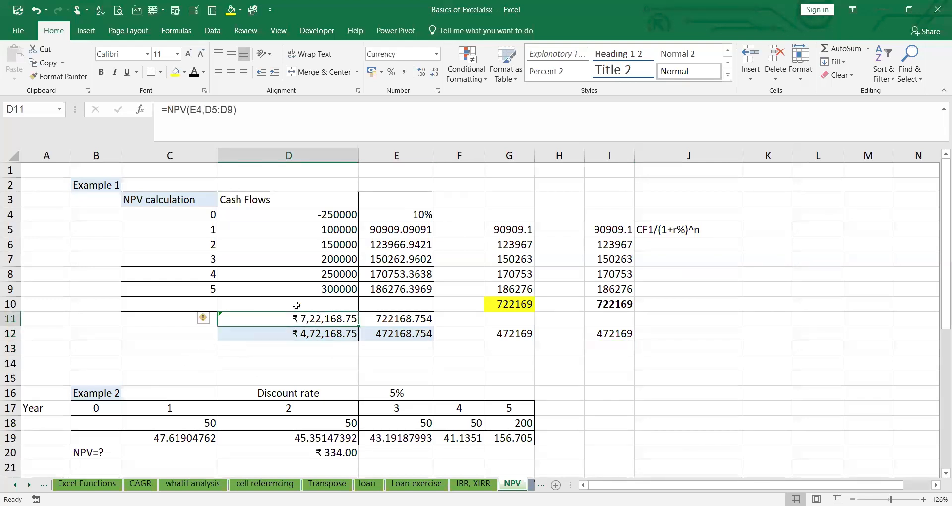
pyautogui.click(263, 351)
pyautogui.write('=')
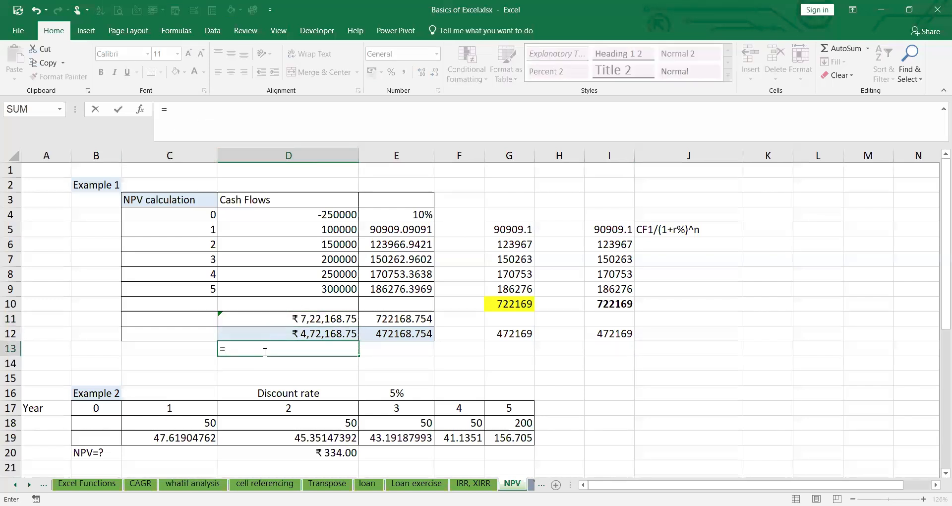
pyautogui.write('NPV(')
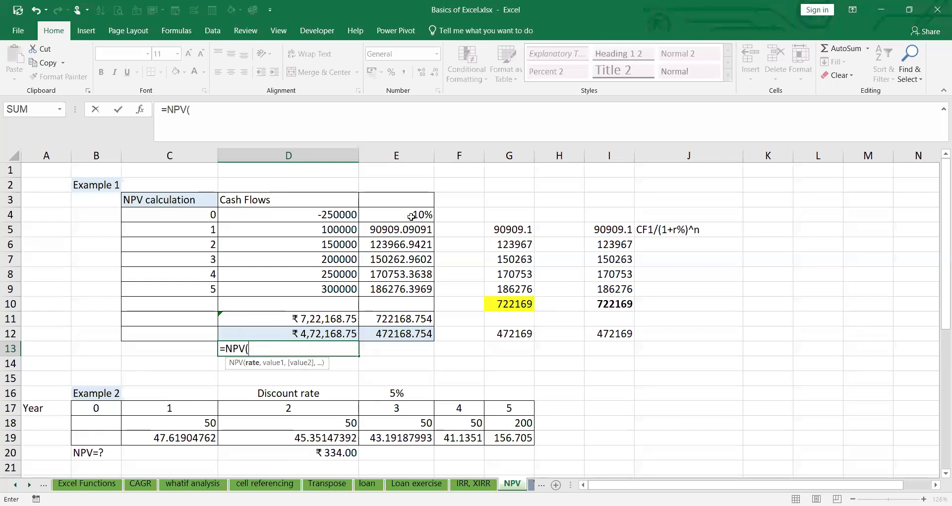
pyautogui.click(411, 216)
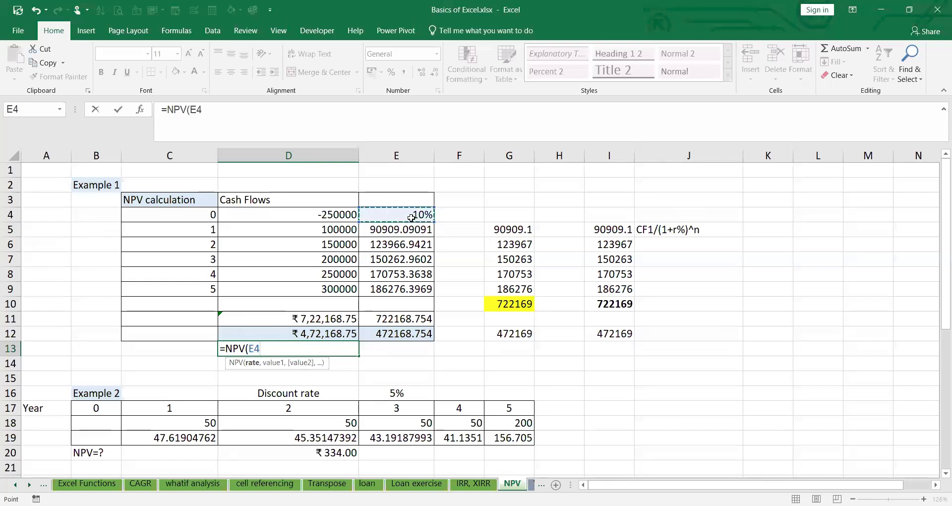
pyautogui.write(',')
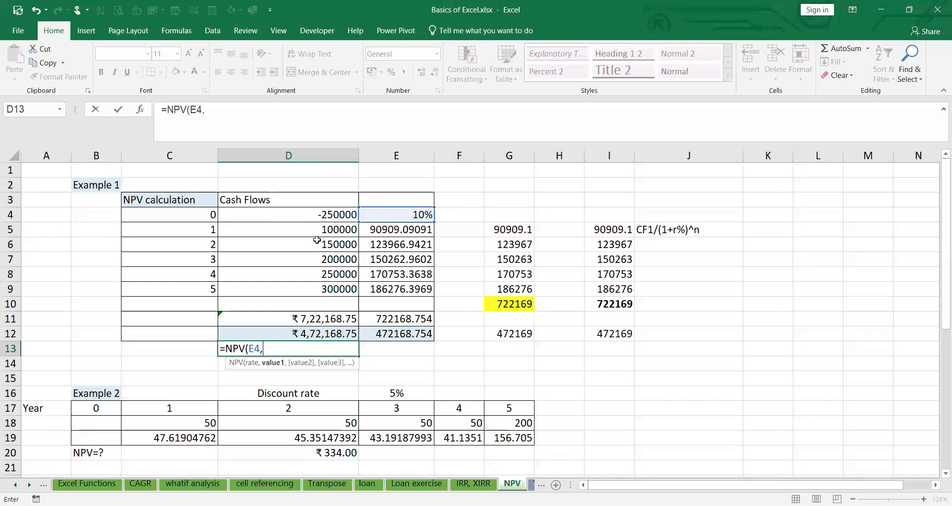
pyautogui.moveTo(309, 229); pyautogui.dragTo(320, 286)
pyautogui.write(')')
pyautogui.press('Return')
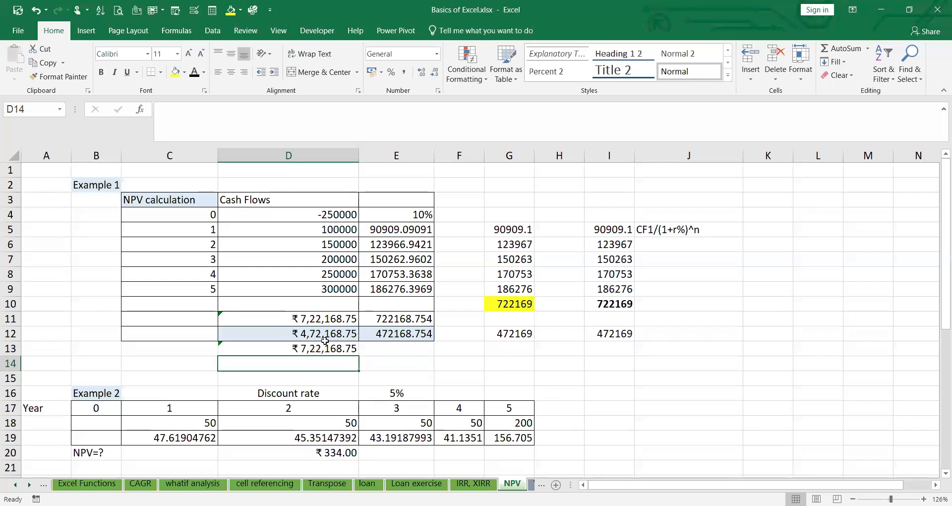
# Add the initial investment to the NPV function result in cell D14 with =D13+D4
pyautogui.write('=')
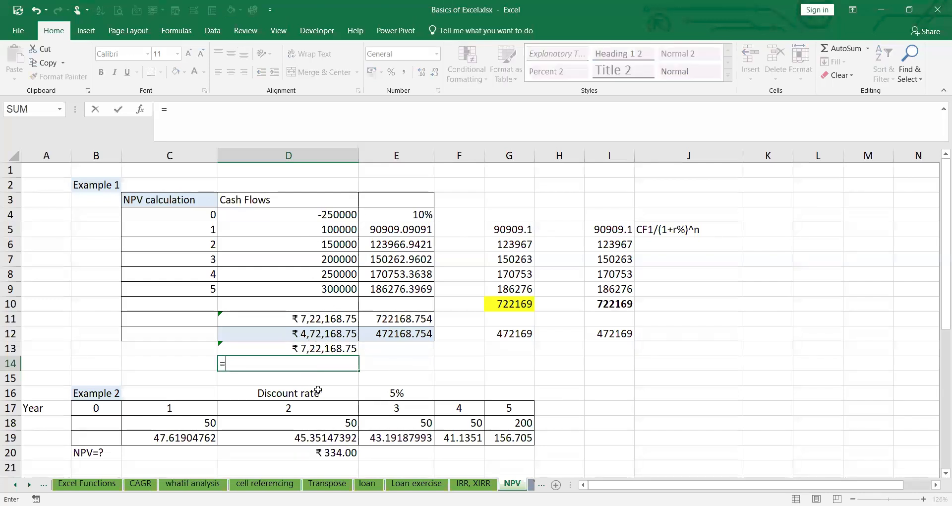
pyautogui.click(330, 347)
pyautogui.write('+')
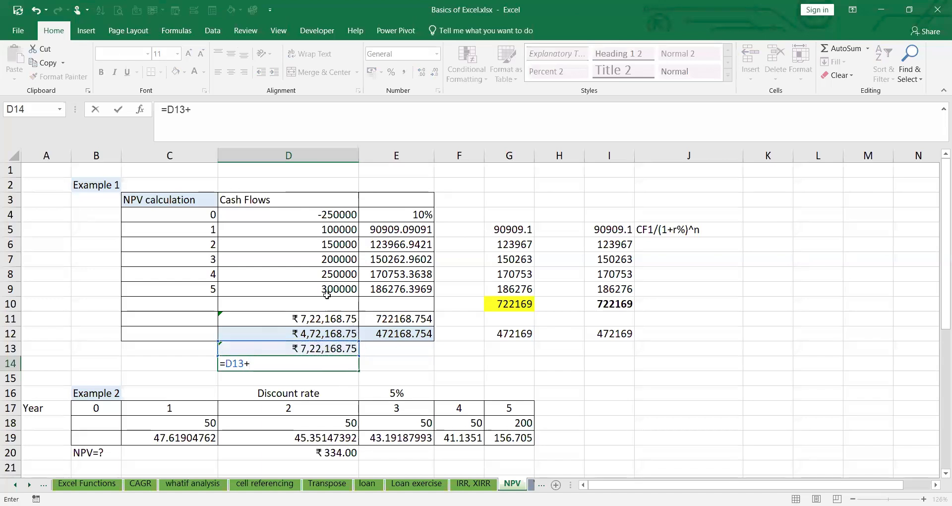
pyautogui.click(342, 213)
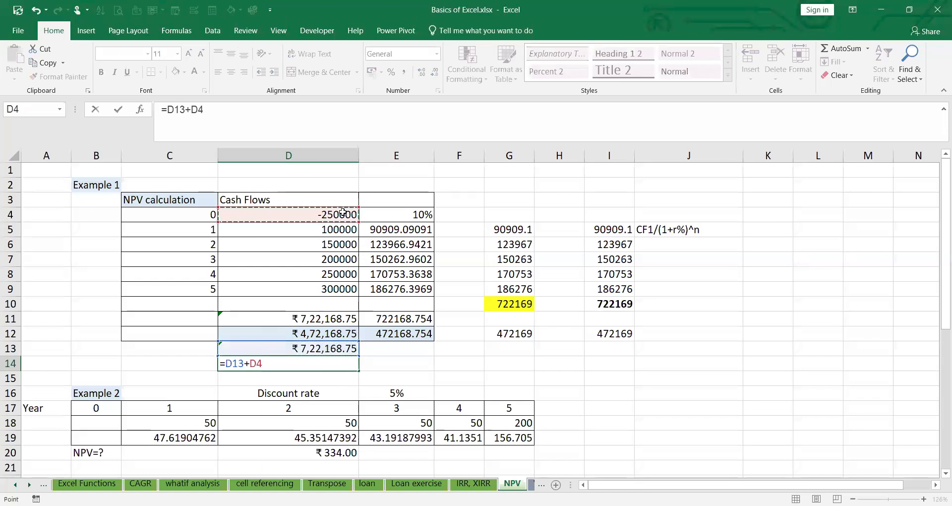
pyautogui.press('Return')
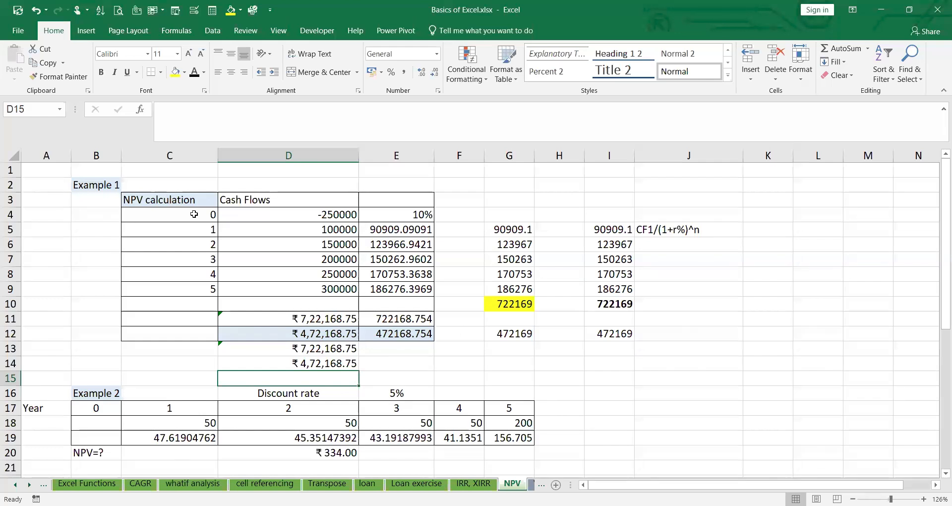
# Copy Example 1's table in C3:E10 to the empty area of the sheet starting at cell B52
pyautogui.moveTo(147, 198); pyautogui.dragTo(380, 308)
pyautogui.hotkey('ctrl', 'c')
pyautogui.scroll(-15, 381, 308)
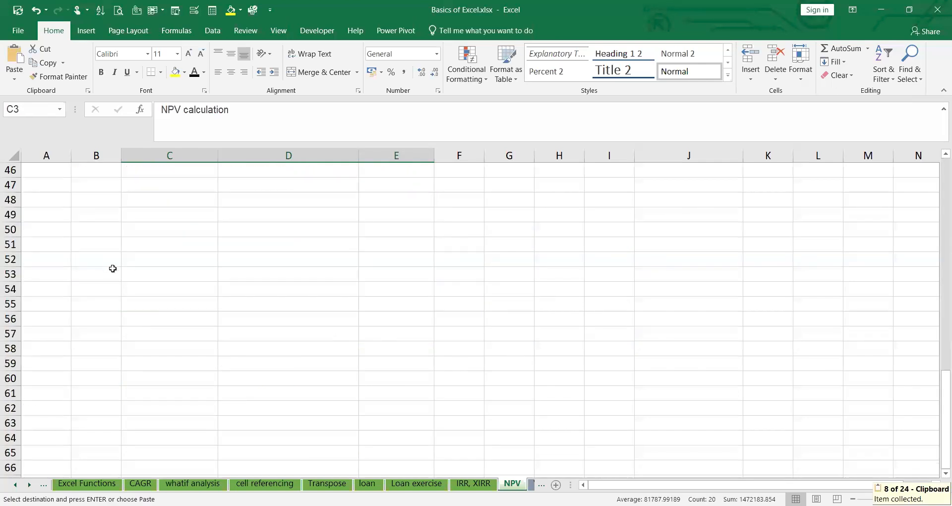
pyautogui.click(111, 264)
pyautogui.hotkey('ctrl', 'v')
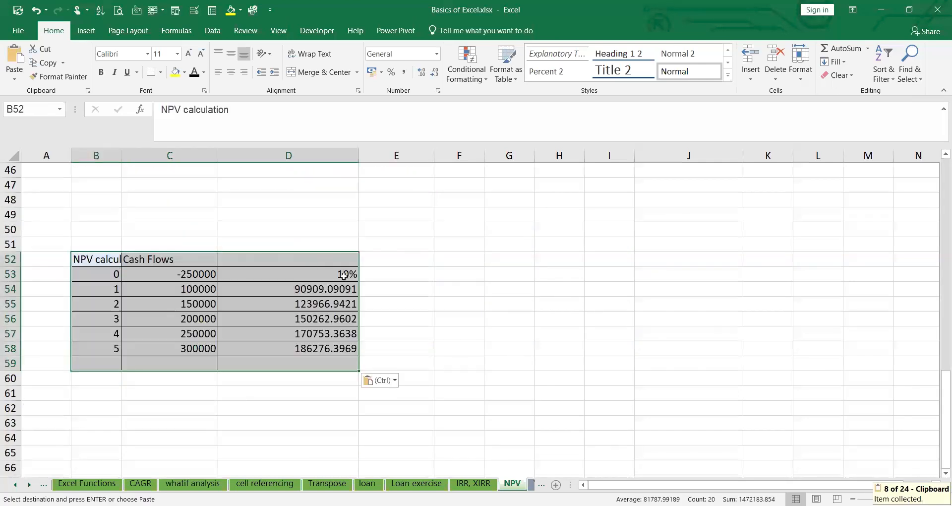
# Clear the present value formulas in D54:D58 of the copied table
pyautogui.click(325, 292)
pyautogui.moveTo(330, 328); pyautogui.dragTo(330, 348)
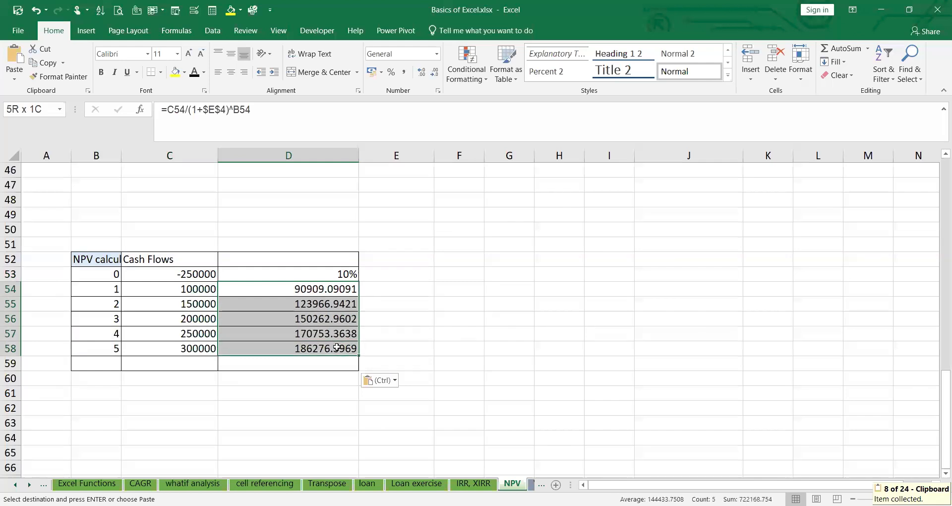
pyautogui.press('Delete')
# Move the 10% rate from D53 to D50 and label it "Discount rate" in C50
pyautogui.click(351, 274)
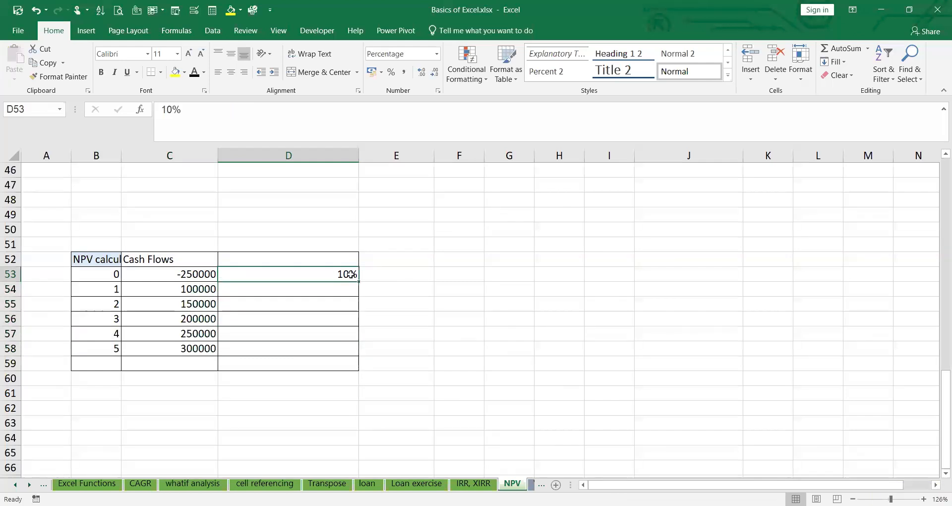
pyautogui.hotkey('ctrl', 'x')
pyautogui.click(329, 225)
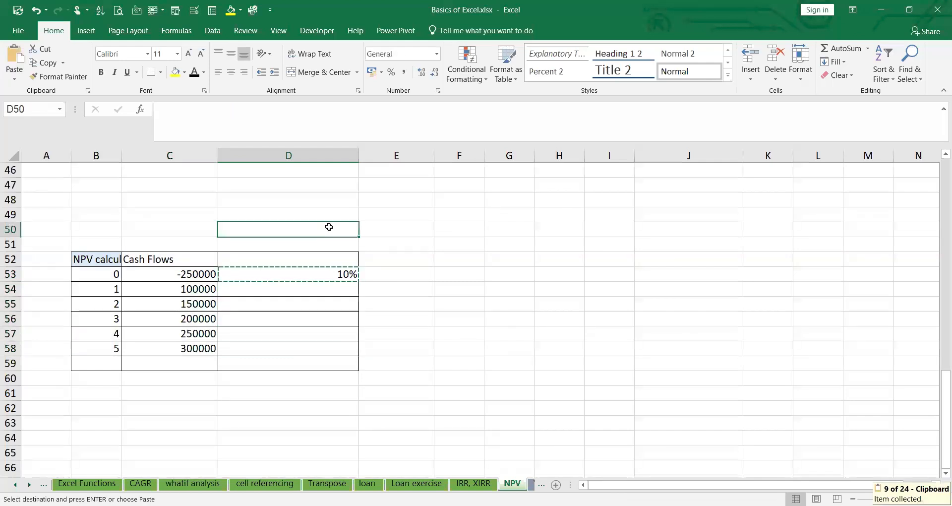
pyautogui.hotkey('ctrl', 'v')
pyautogui.click(442, 261)
pyautogui.click(195, 228)
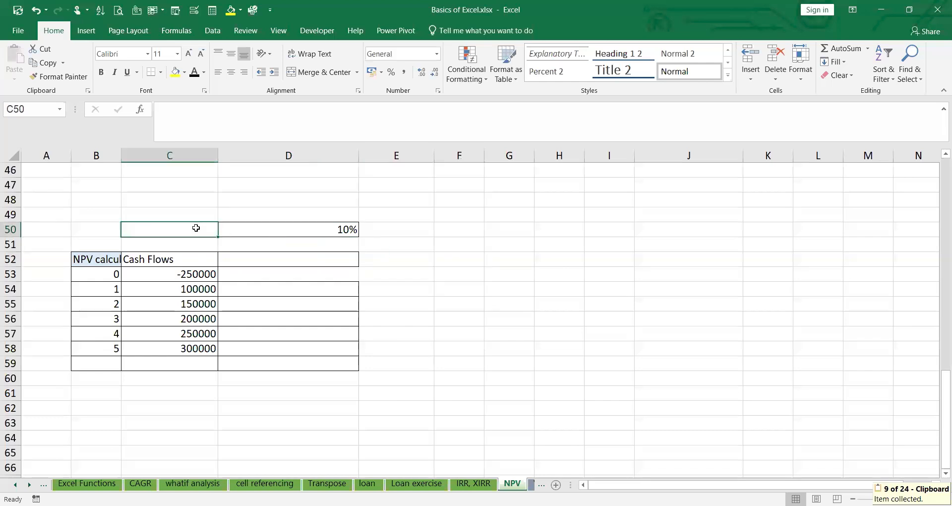
pyautogui.write('Disc')
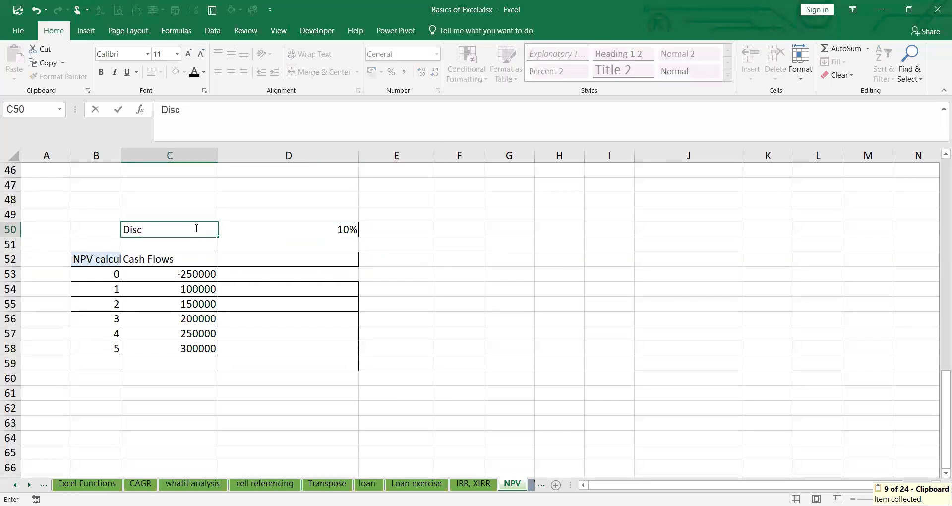
pyautogui.write('ount rate')
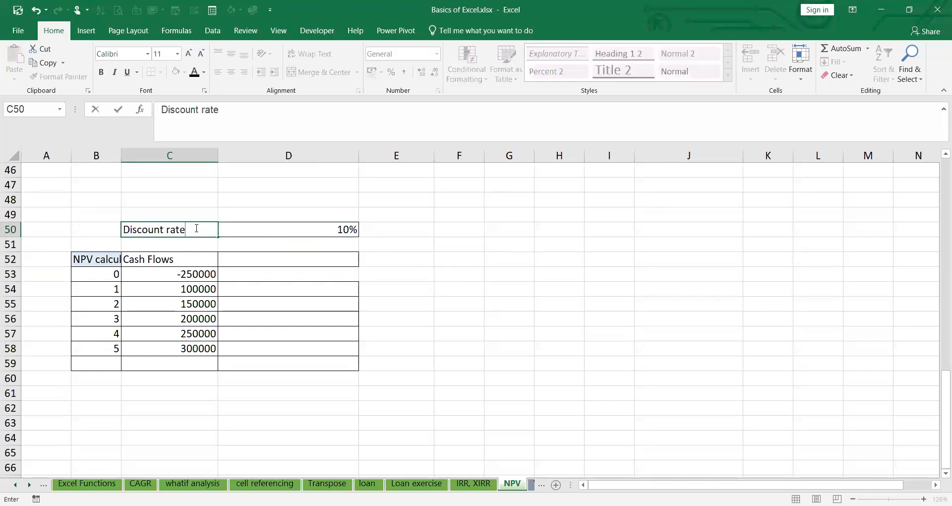
# Enter "Method 1" in C61 and its formula text CF1/(1+r%)^n beside it in D61
pyautogui.click(122, 395)
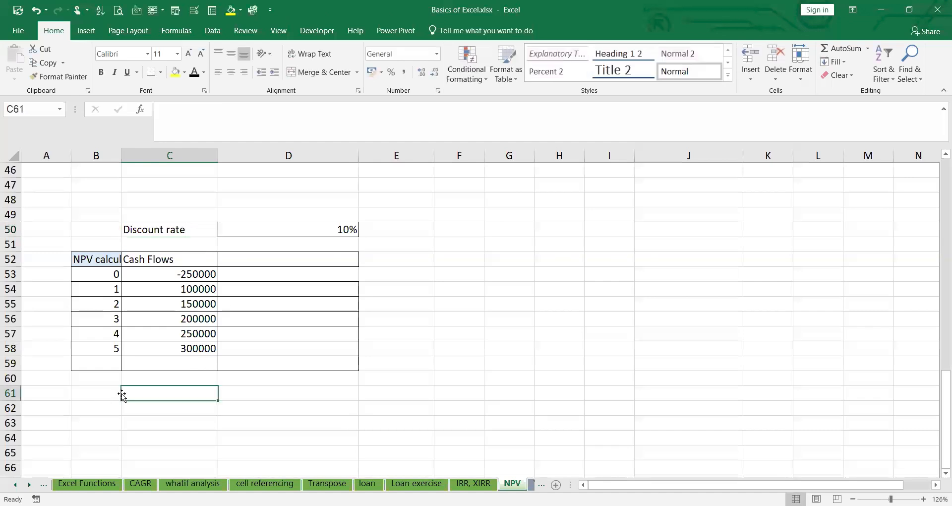
pyautogui.write('Method 1')
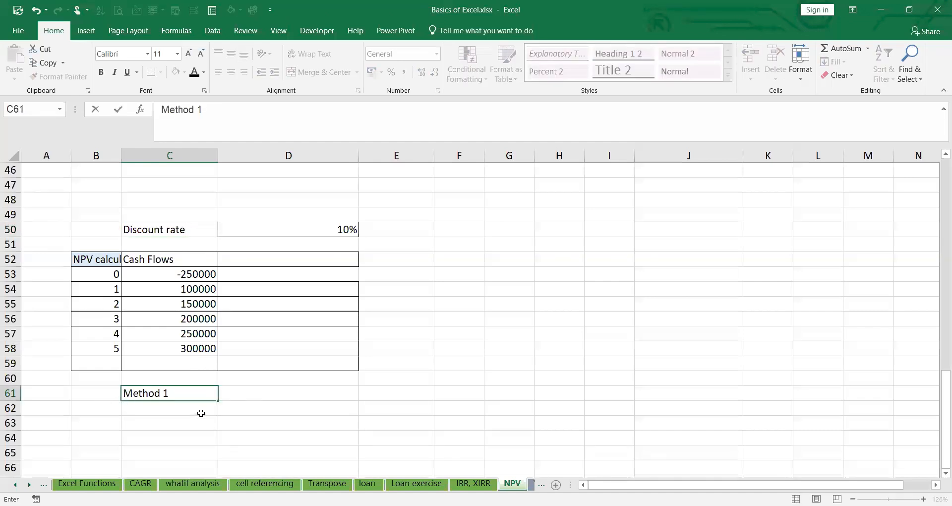
pyautogui.click(261, 392)
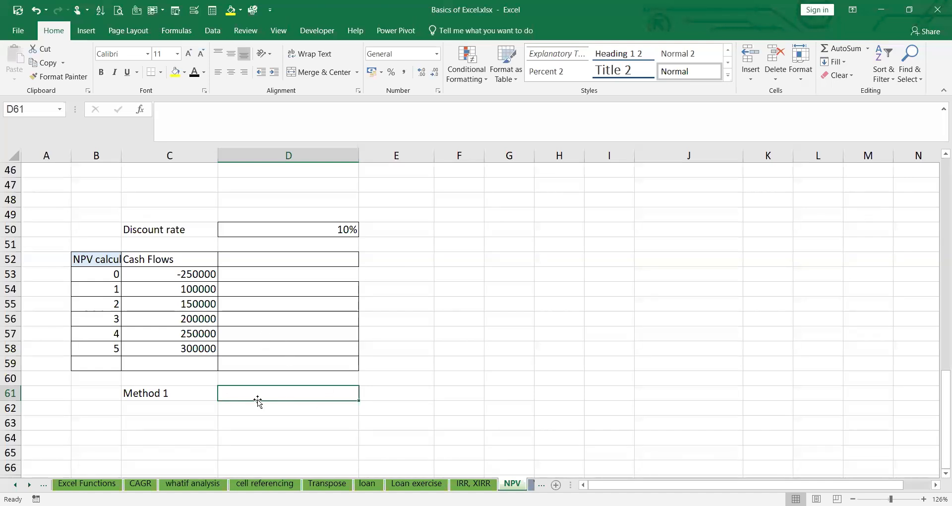
pyautogui.write('CF')
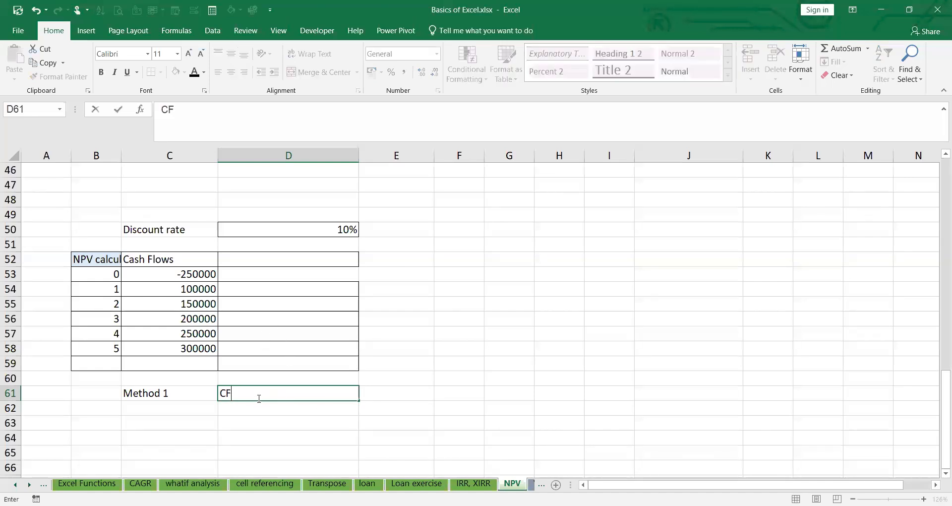
pyautogui.write('1+')
pyautogui.press('BackSpace')
pyautogui.write('/(1+r%)^n')
pyautogui.click(297, 427)
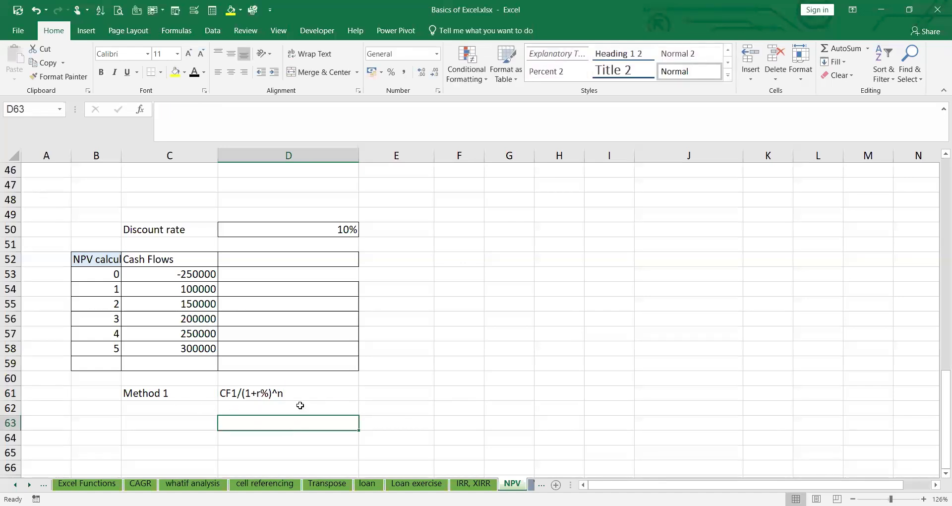
# Copy the CF1/(1+r%)^n text from D61 into E52 as the heading of the column beside the table
pyautogui.click(266, 393)
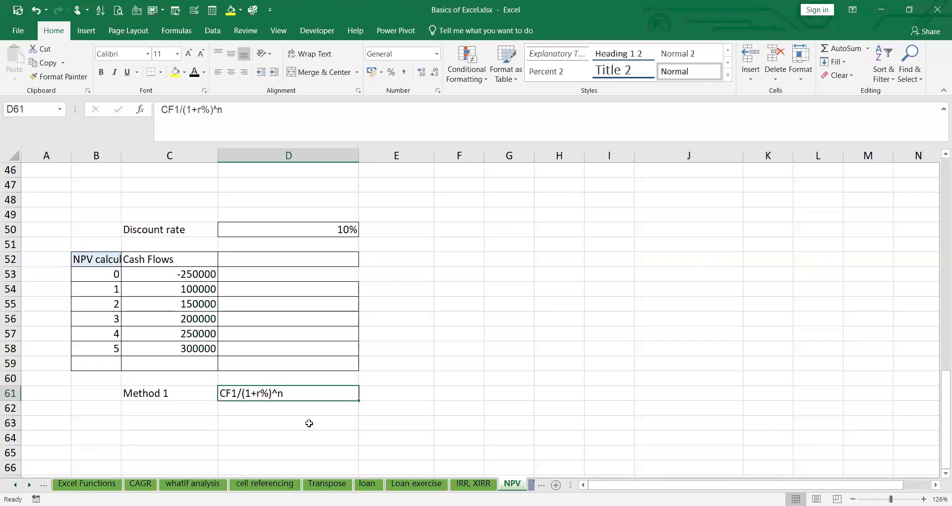
pyautogui.hotkey('ctrl', 'c')
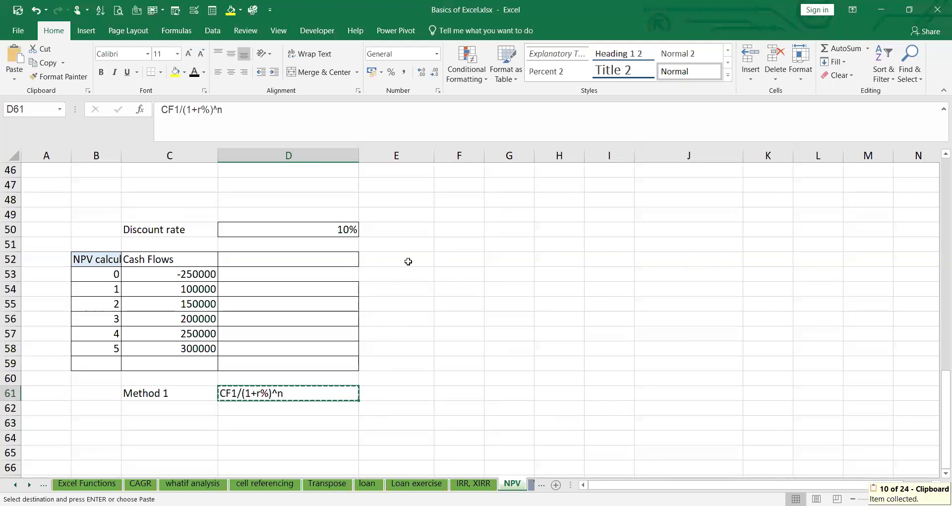
pyautogui.click(412, 261)
pyautogui.hotkey('ctrl', 'v')
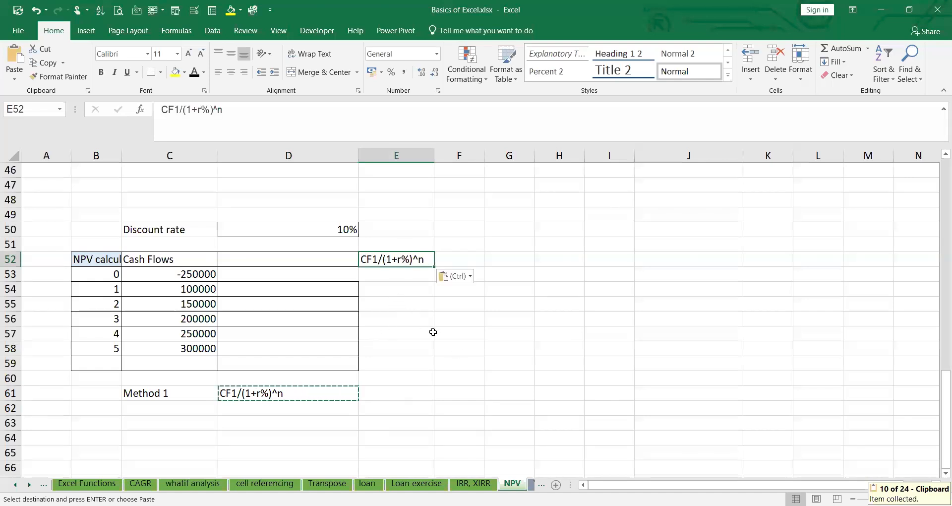
# Enter the present value formula =C54/(1+D50)^B54 in E54 for the year 1 cash flow
pyautogui.click(394, 332)
pyautogui.moveTo(397, 283); pyautogui.dragTo(397, 281)
pyautogui.click(394, 278)
pyautogui.click(387, 287)
pyautogui.write('=')
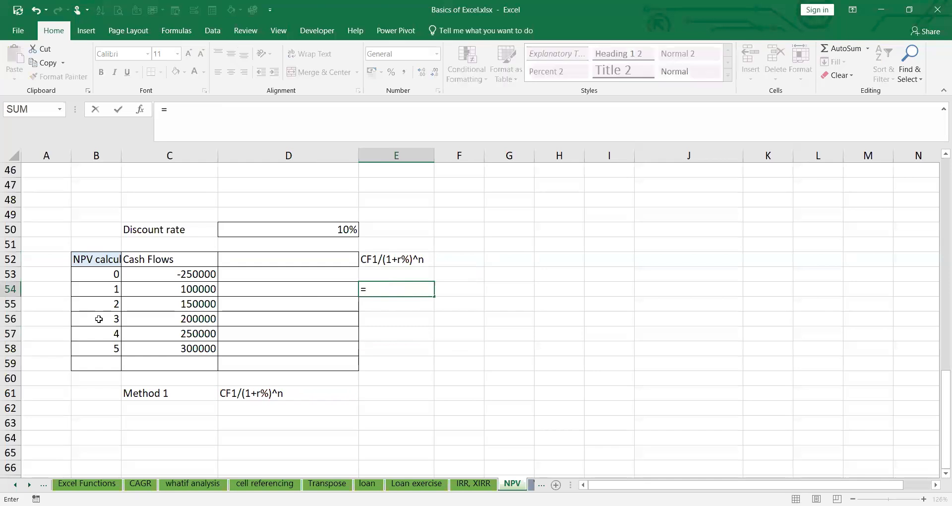
pyautogui.click(203, 290)
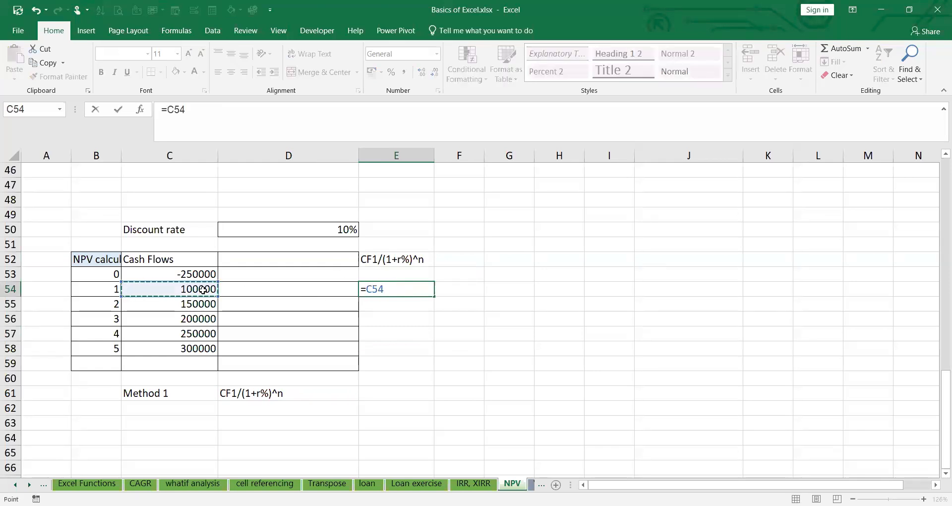
pyautogui.write('/(1+')
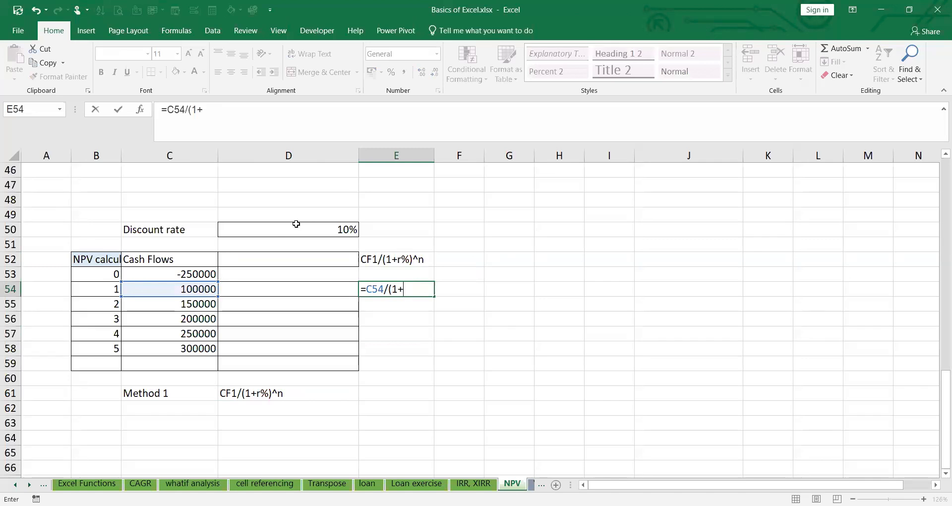
pyautogui.click(296, 225)
pyautogui.write(')')
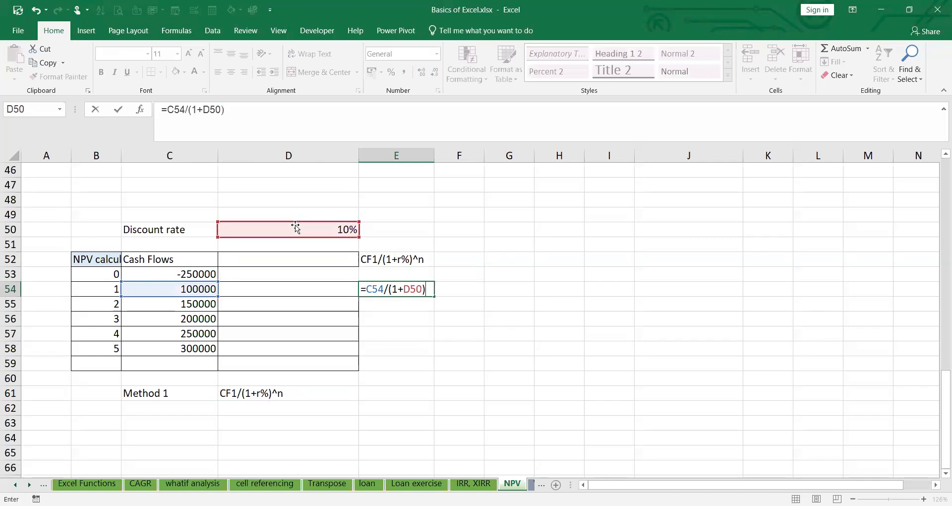
pyautogui.write('^')
pyautogui.click(104, 284)
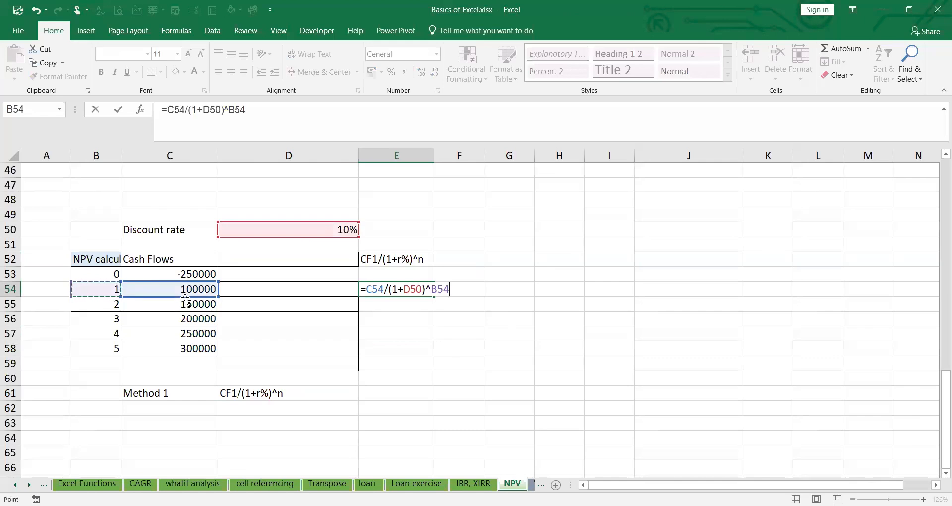
# Make the discount rate reference absolute as $D$50 in E54's formula and fill it down through E58
pyautogui.click(204, 110)
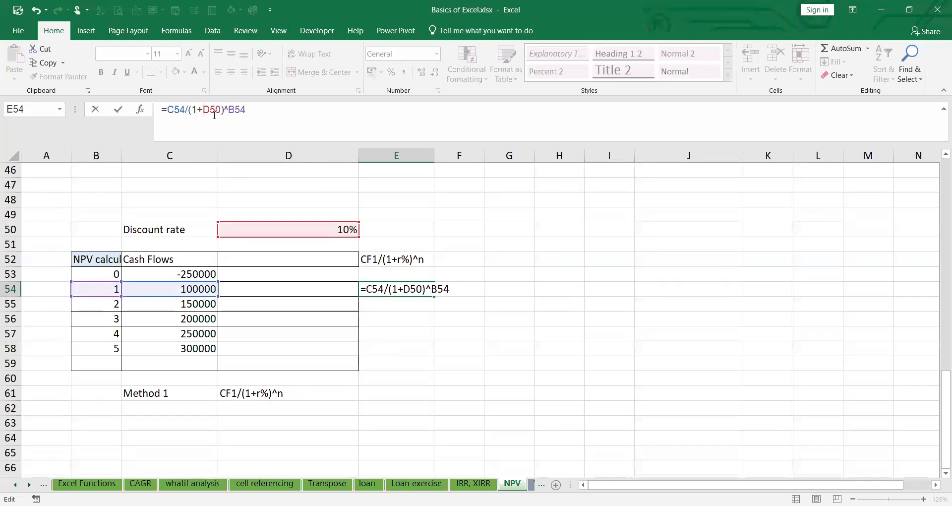
pyautogui.write('$')
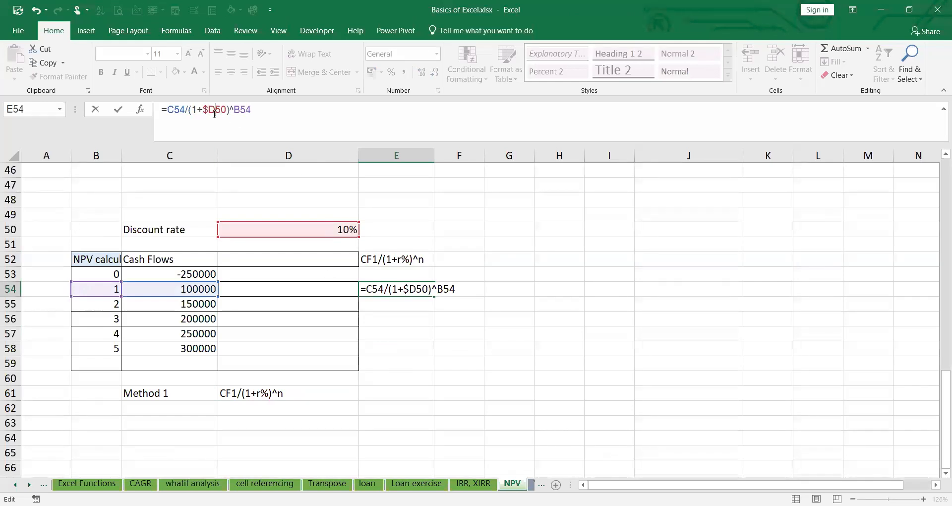
pyautogui.click(214, 110)
pyautogui.write('$')
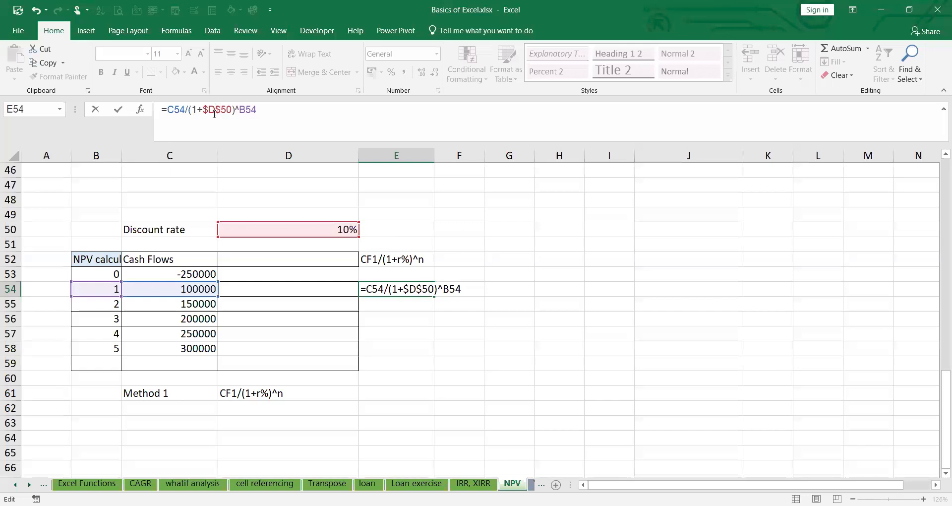
pyautogui.press('Return')
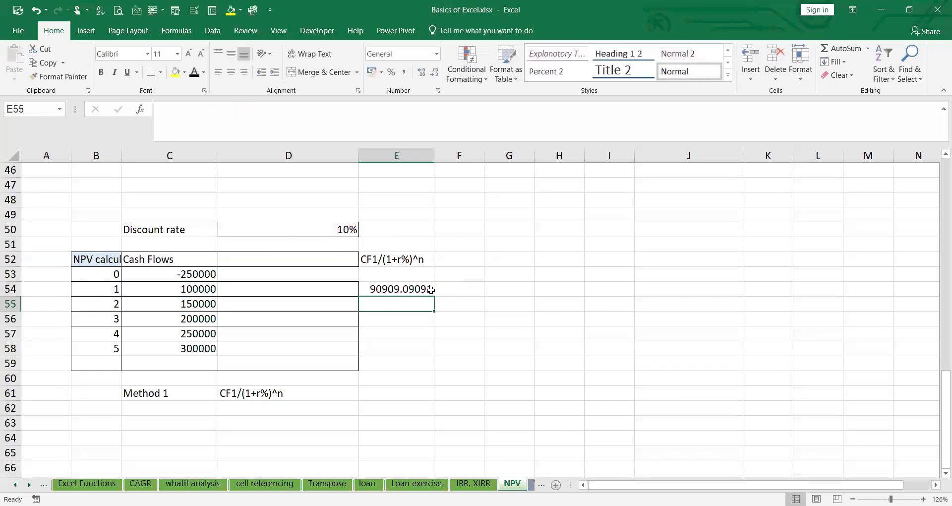
pyautogui.click(393, 292)
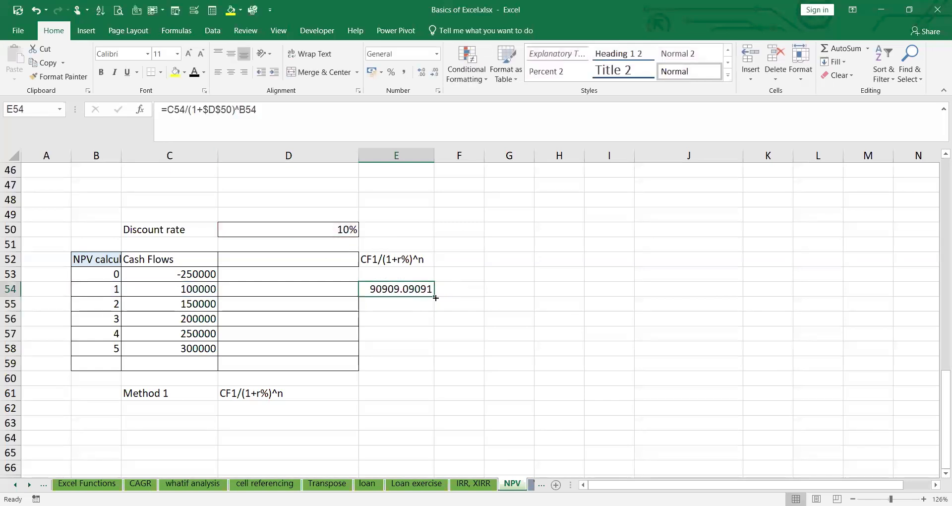
pyautogui.moveTo(435, 297); pyautogui.dragTo(427, 360)
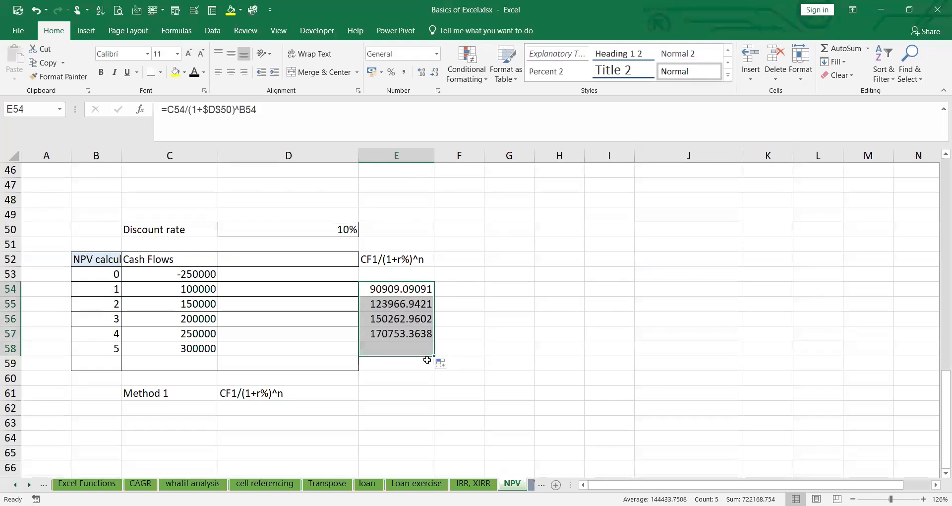
pyautogui.click(390, 366)
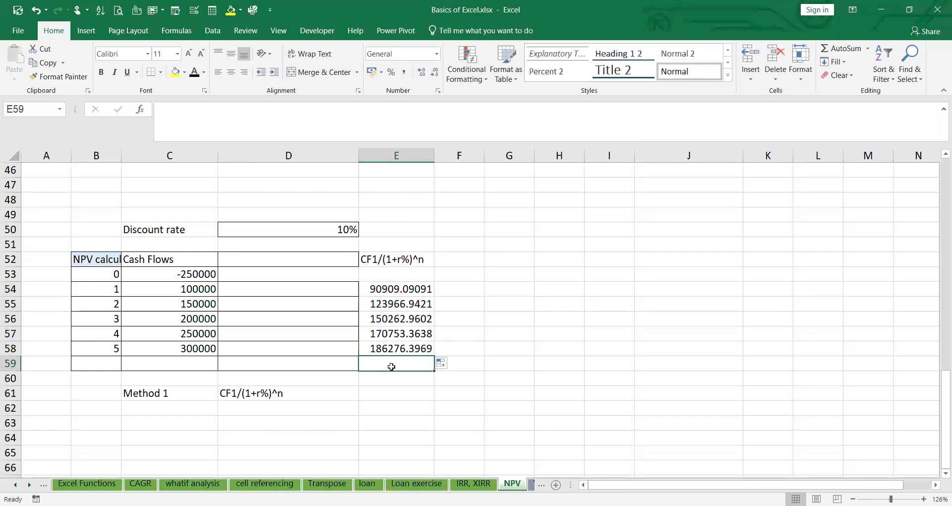
pyautogui.write('=')
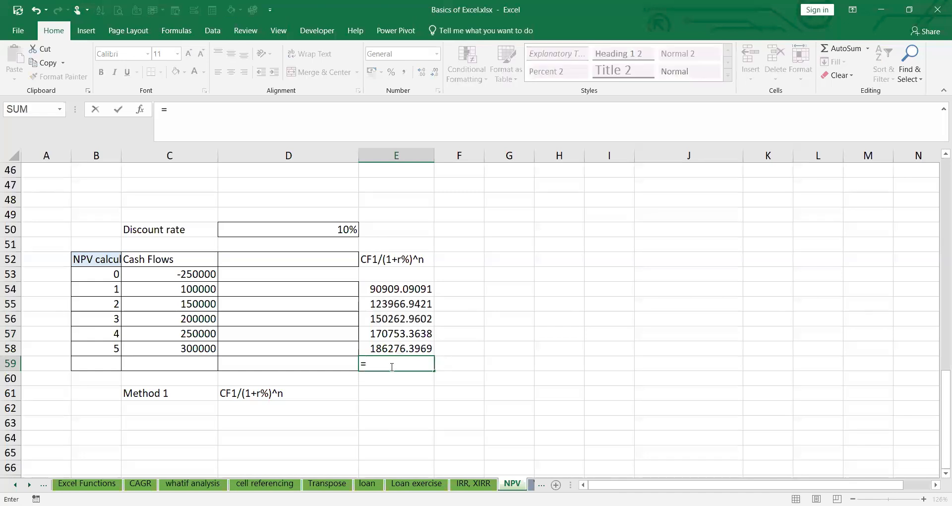
pyautogui.press('Escape')
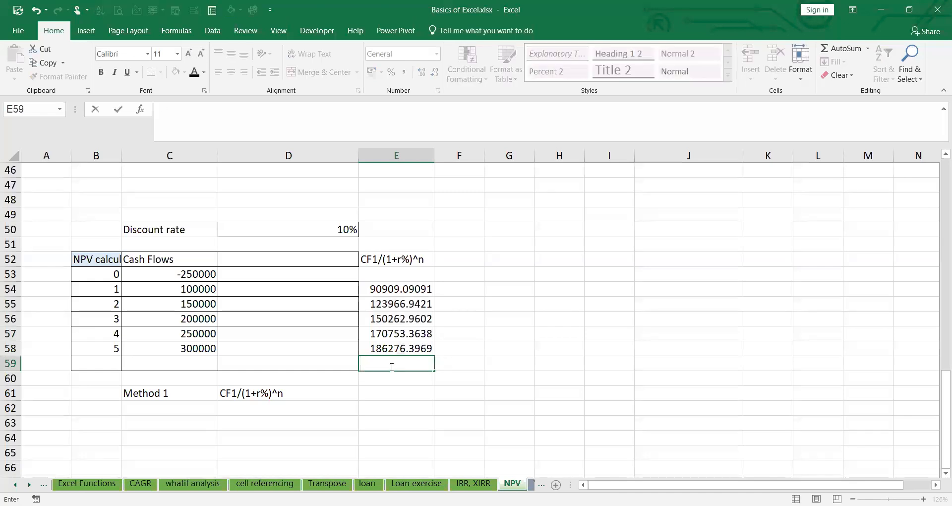
# Total the present values E54:E58 in E59 with SUM and highlight the total in yellow
pyautogui.moveTo(398, 289); pyautogui.dragTo(401, 360)
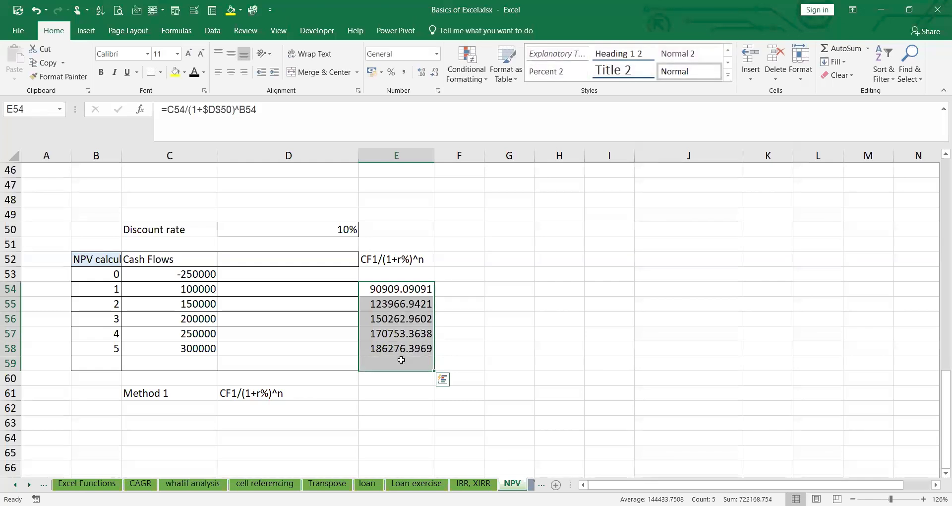
pyautogui.hotkey('alt', '=')
pyautogui.click(401, 362)
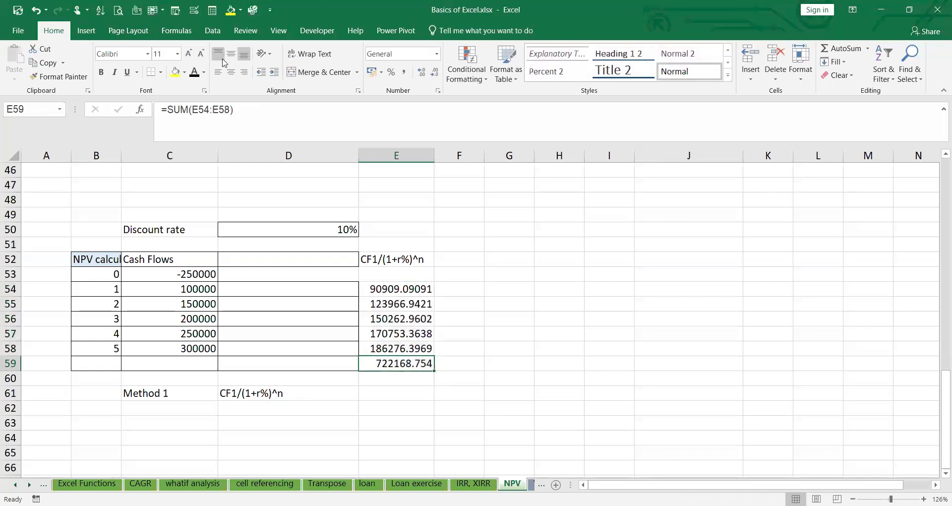
pyautogui.click(173, 75)
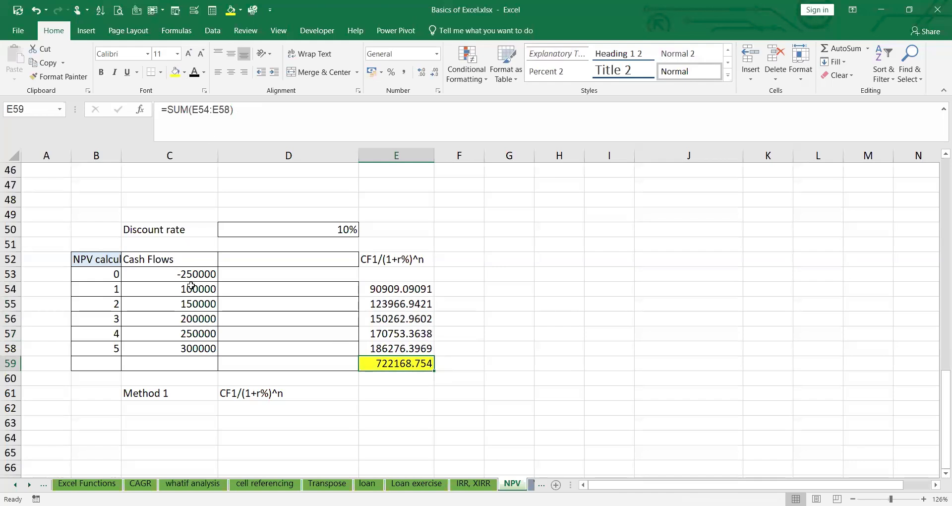
# Subtract the initial investment from the total in E60 with the formula =E59-250000
pyautogui.click(396, 377)
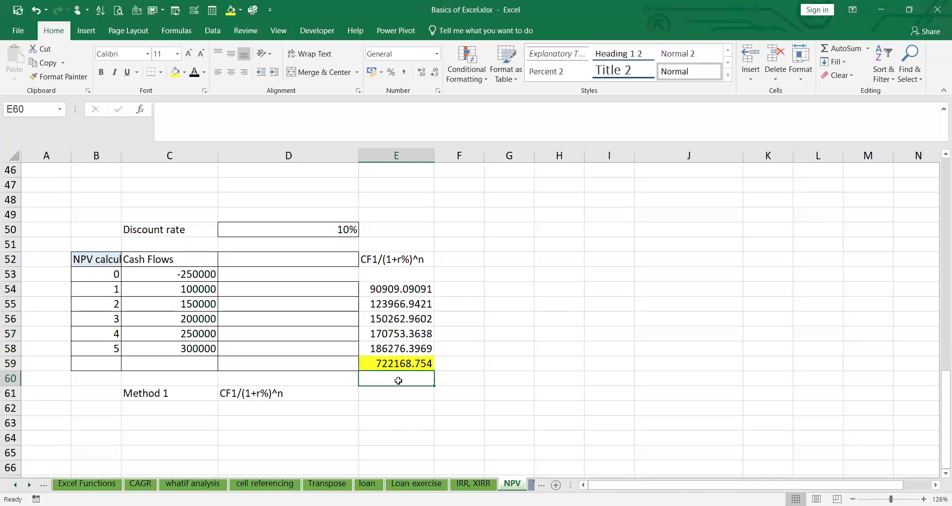
pyautogui.write('=')
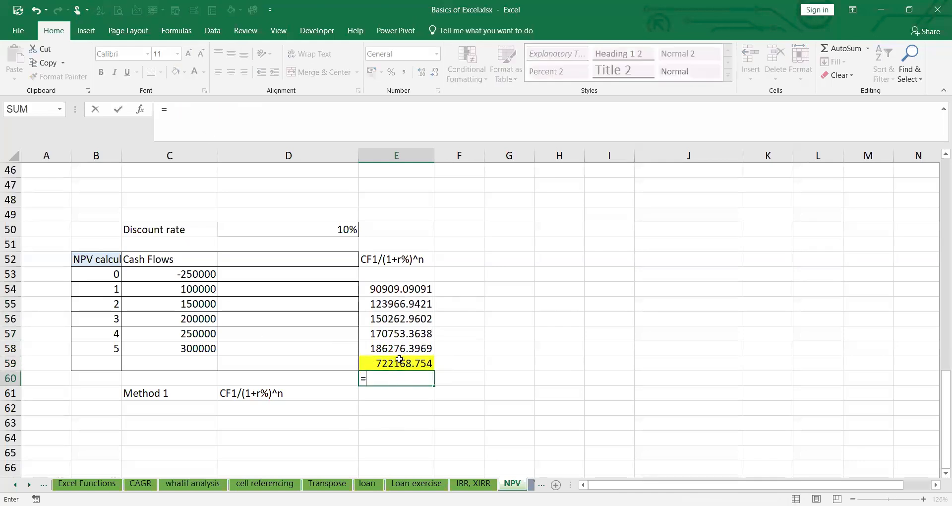
pyautogui.click(404, 363)
pyautogui.write('-250000')
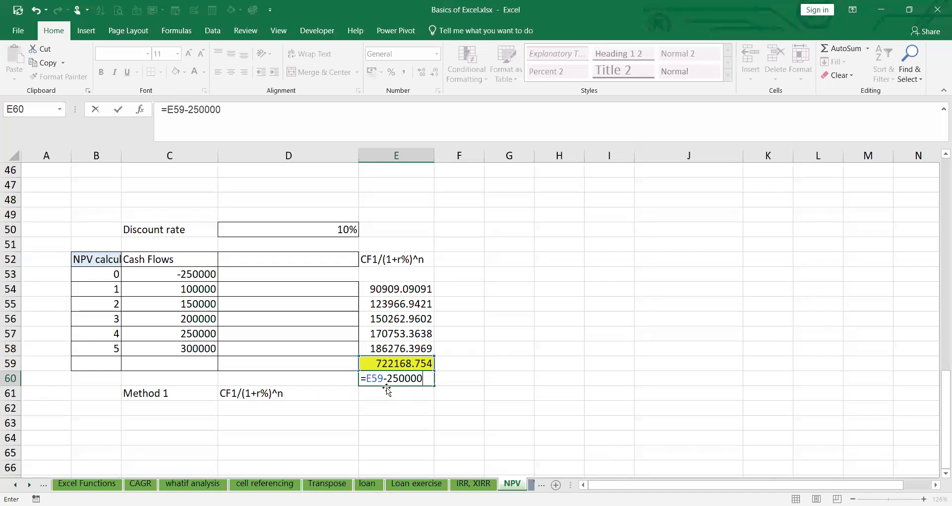
pyautogui.press('Return')
pyautogui.write('\\')
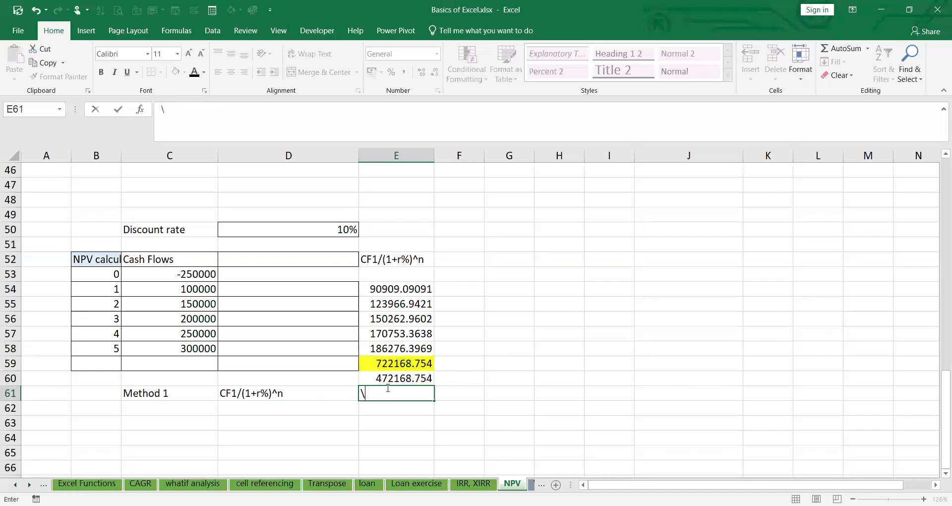
pyautogui.press('BackSpace')
# Enter the label "Method2" in C62 below "Method 1"
pyautogui.click(140, 407)
pyautogui.write('Method')
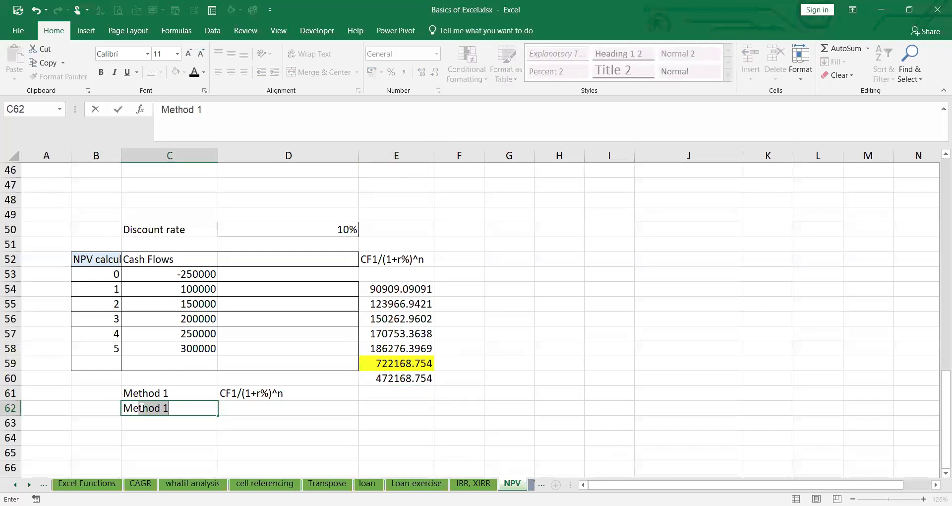
pyautogui.write('2')
# Enter =NPV(D50,C54:C58) in D62 to discount the year 1 to 5 cash flows with the NPV function
pyautogui.click(277, 407)
pyautogui.write('=')
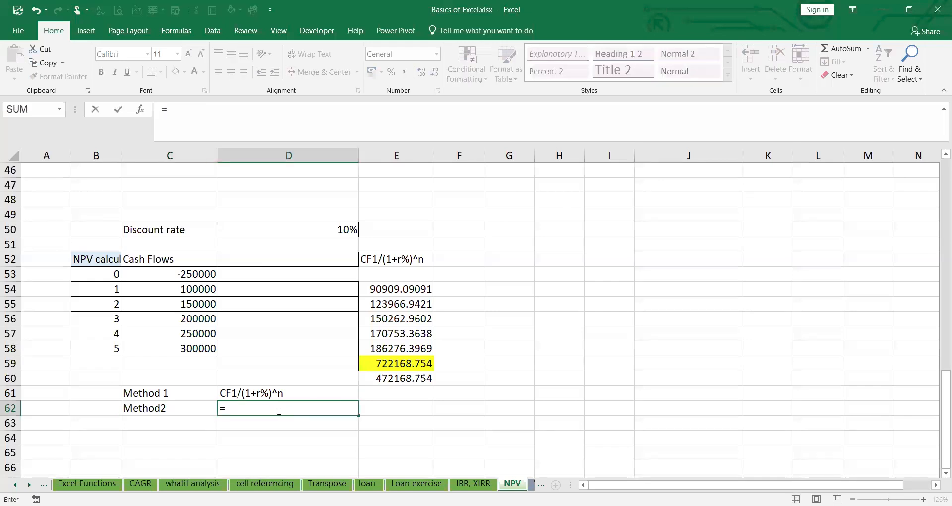
pyautogui.write('NPV(')
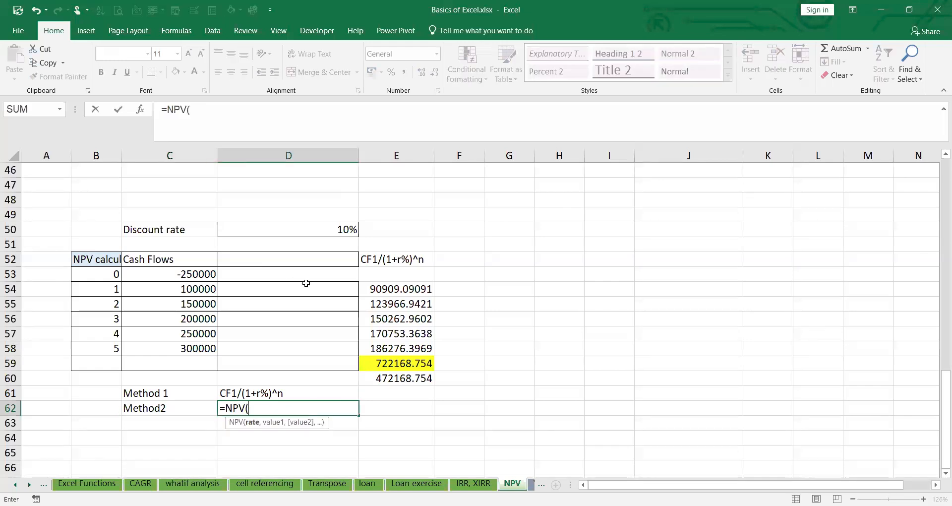
pyautogui.click(340, 230)
pyautogui.write(',')
pyautogui.moveTo(196, 290); pyautogui.dragTo(199, 343)
pyautogui.write(')')
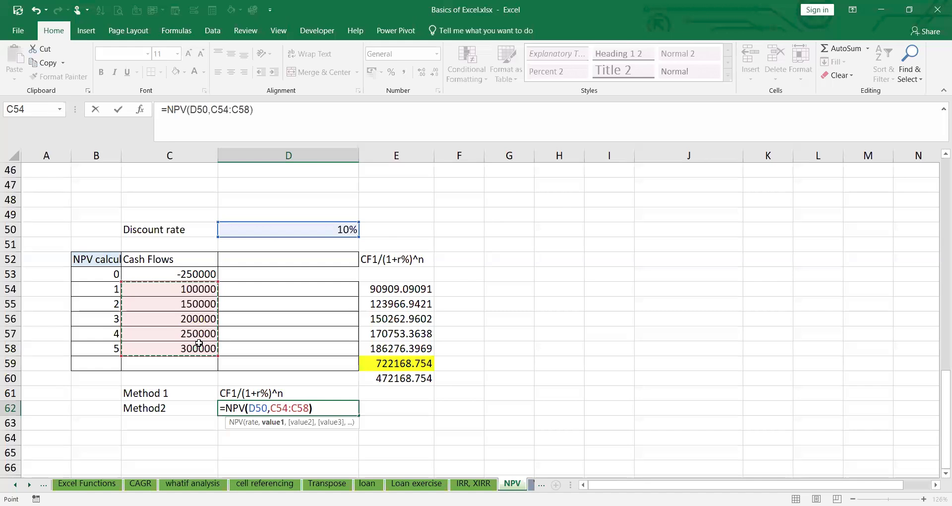
pyautogui.press('Return')
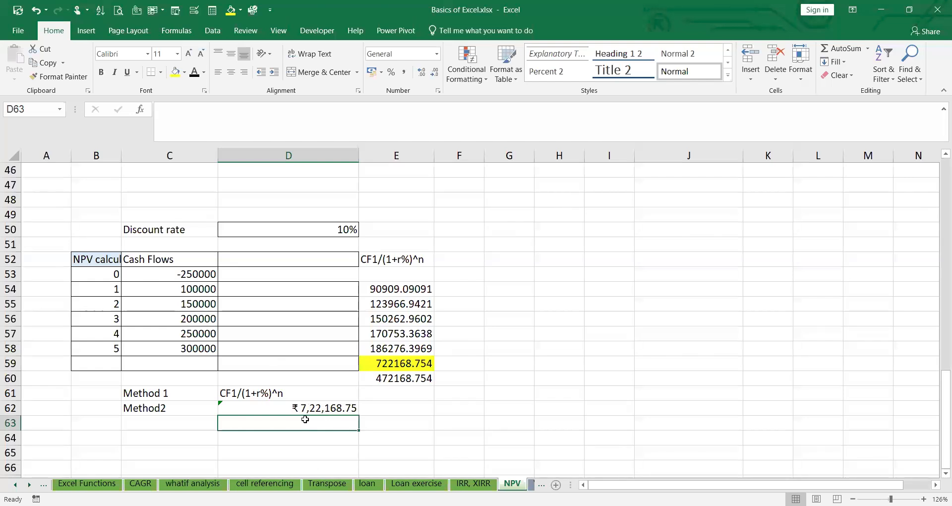
# Add the year 0 cash flow to the NPV function result in D63 with =D62+C53
pyautogui.write('=')
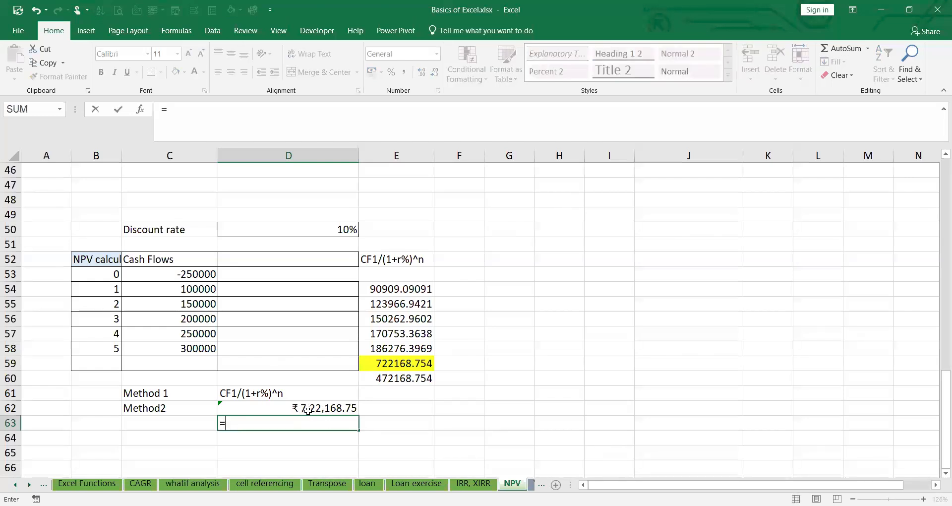
pyautogui.click(307, 410)
pyautogui.write('+')
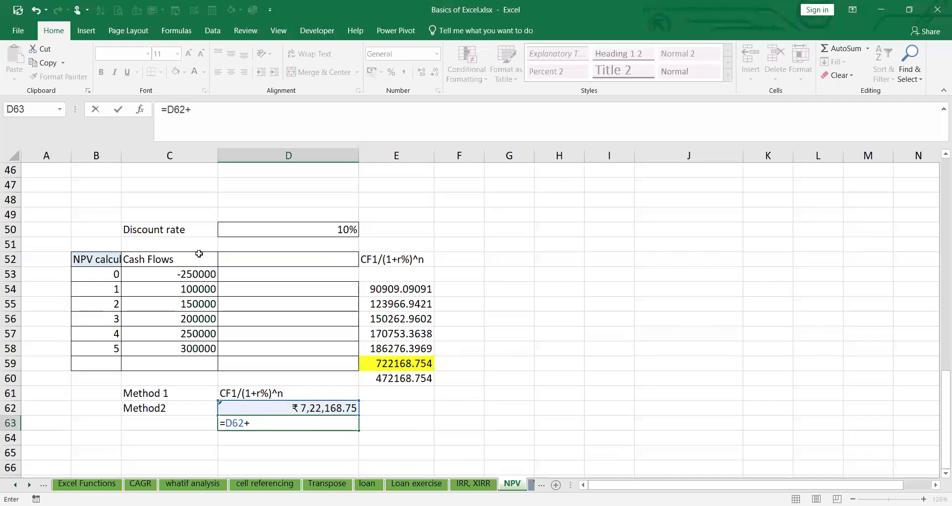
pyautogui.click(198, 276)
pyautogui.press('Return')
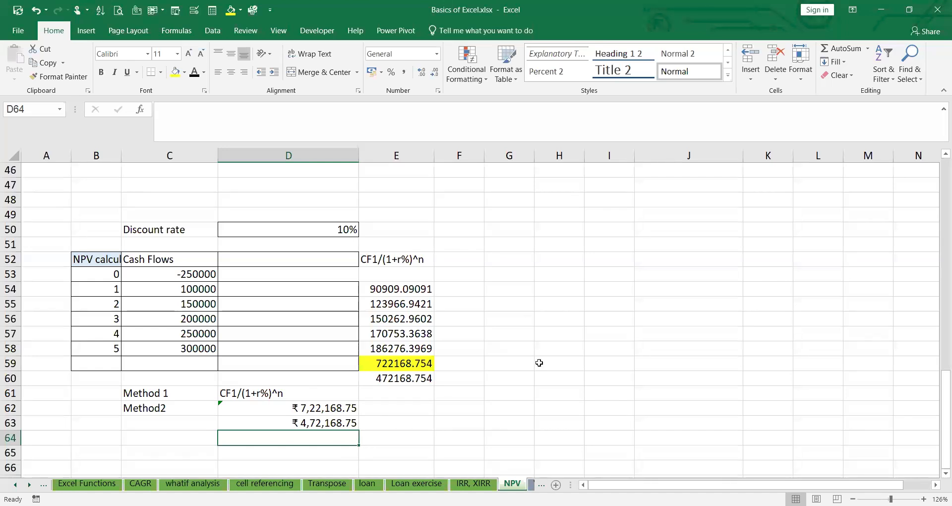
# Set the discount rate in D50 to 8%
pyautogui.click(352, 232)
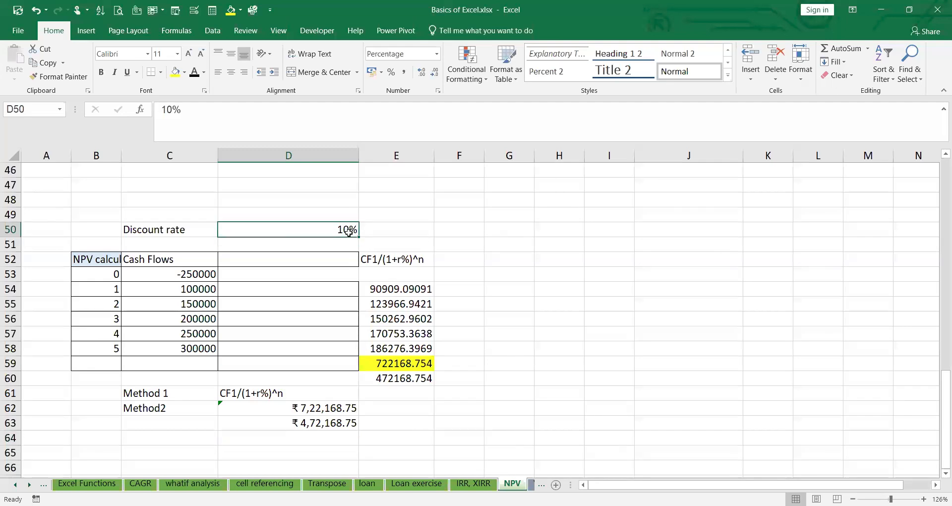
pyautogui.click(171, 110)
pyautogui.moveTo(172, 110); pyautogui.dragTo(155, 105)
pyautogui.write('8')
pyautogui.press('Return')
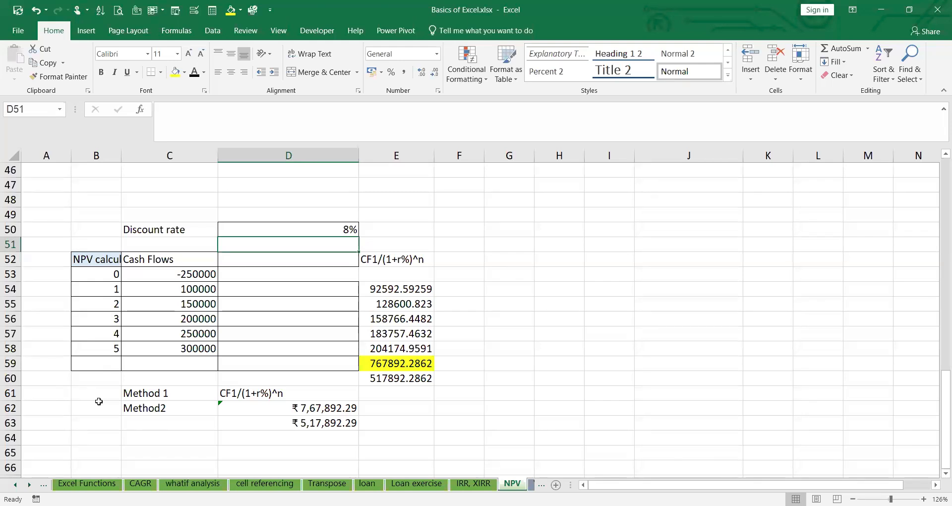
pyautogui.scroll(14, 222, 408)
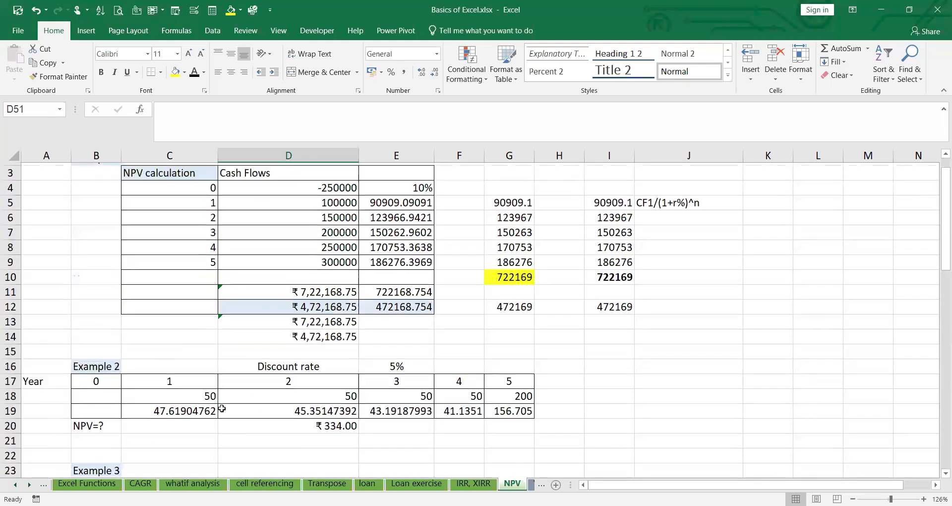
pyautogui.scroll(1, 221, 408)
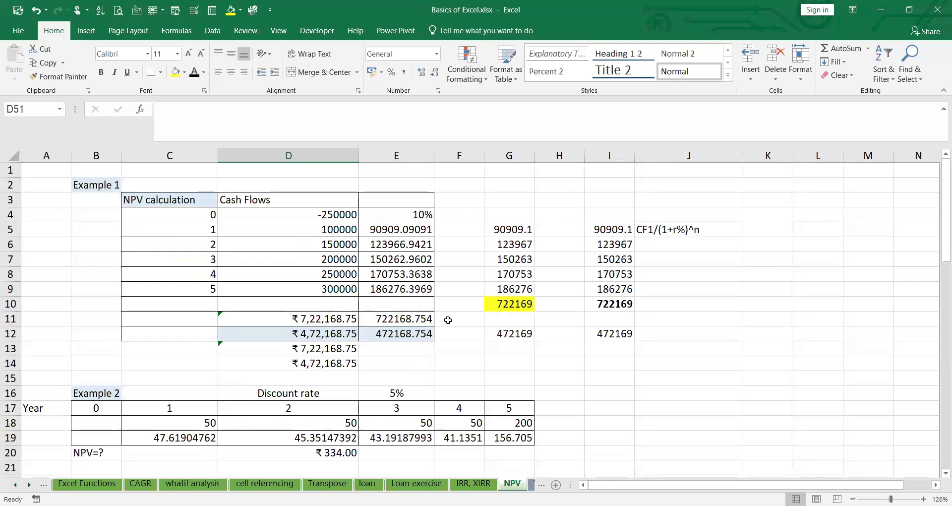
pyautogui.scroll(-4, 447, 320)
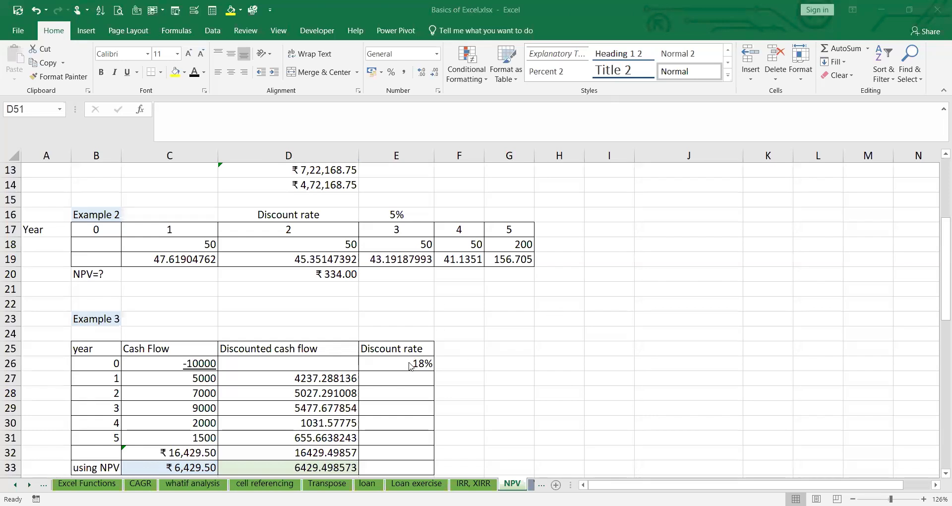
pyautogui.click(16, 486)
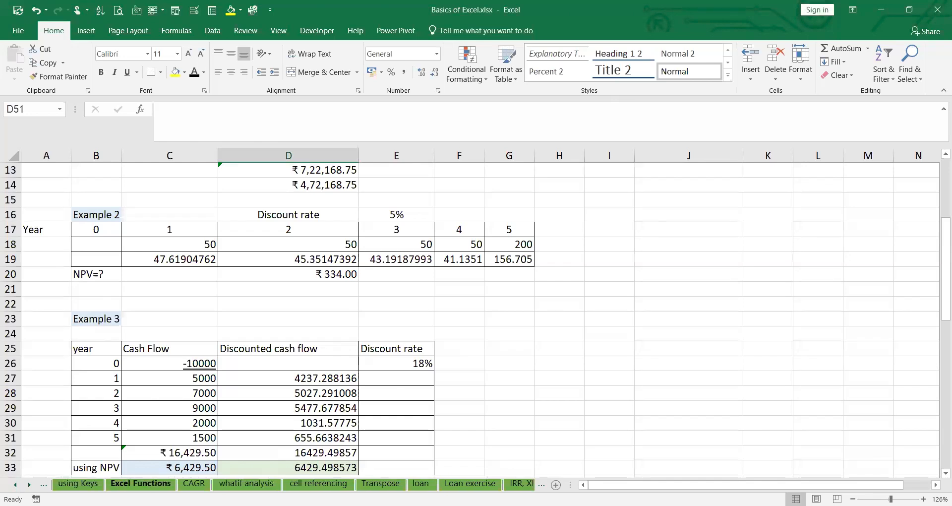
# Switch to the loan sheet and look over its solved EMI examples, IPMT and PPMT results and Case 1
pyautogui.click(424, 485)
pyautogui.scroll(-7, 300, 372)
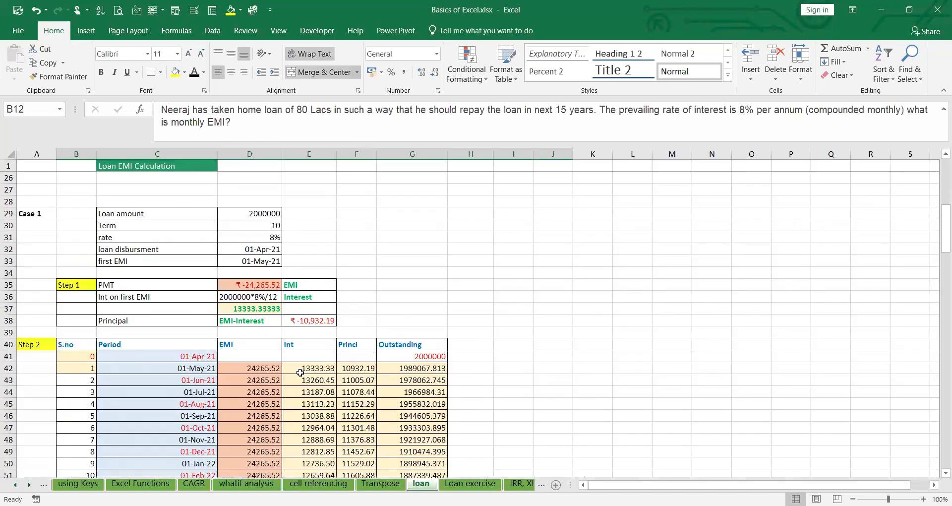
pyautogui.scroll(7, 300, 372)
pyautogui.scroll(1, 117, 323)
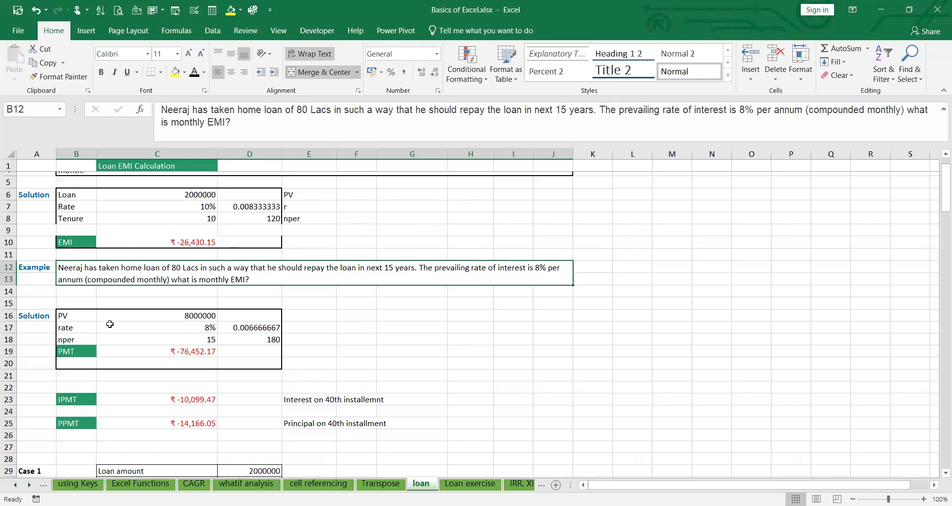
pyautogui.scroll(-5, 181, 301)
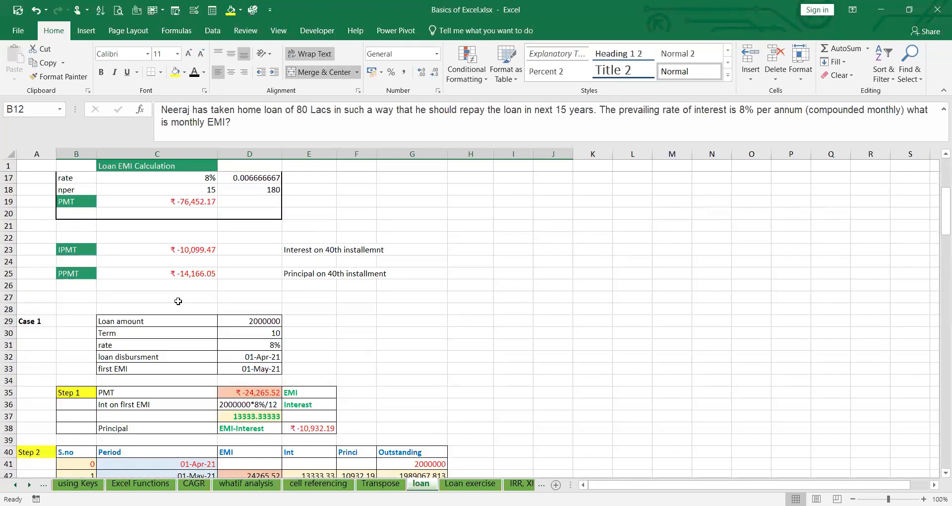
pyautogui.scroll(4, 178, 301)
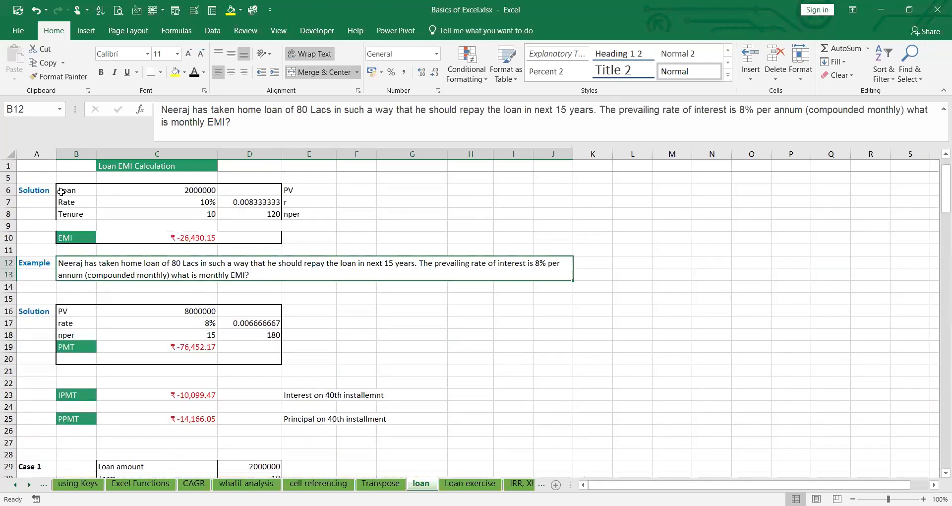
# Copy the first solved loan EMI block B6:D10 and paste it at C182 below the amortization schedule
pyautogui.moveTo(71, 196); pyautogui.dragTo(265, 240)
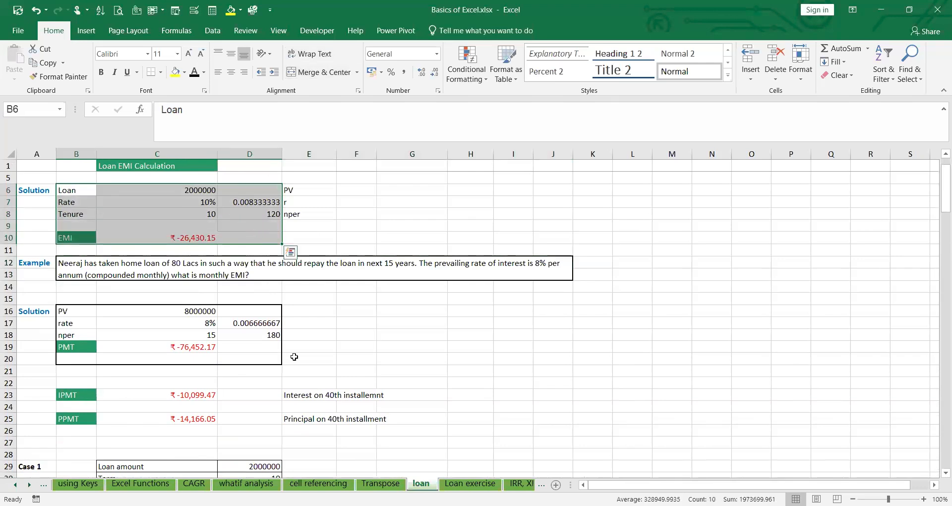
pyautogui.hotkey('ctrl', 'c')
pyautogui.scroll(-18, 294, 357)
pyautogui.scroll(-5, 701, 334)
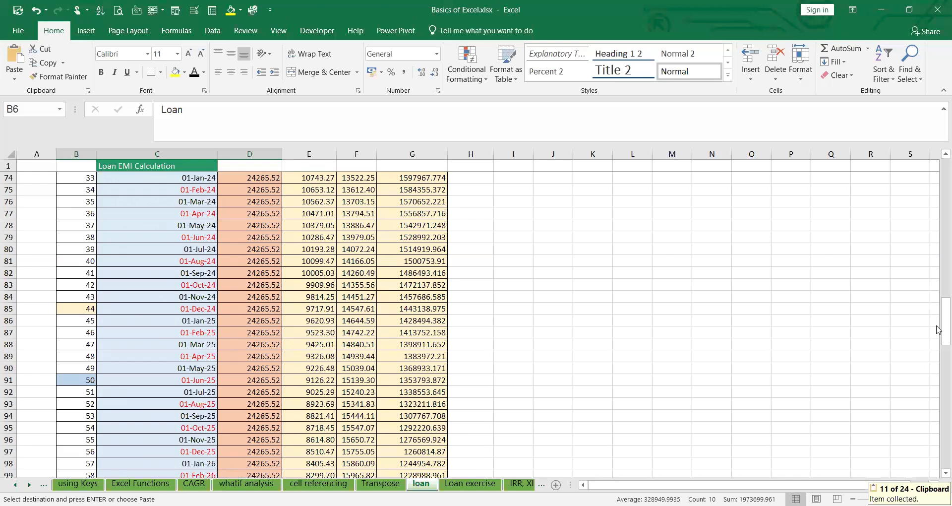
pyautogui.moveTo(942, 325); pyautogui.dragTo(936, 454)
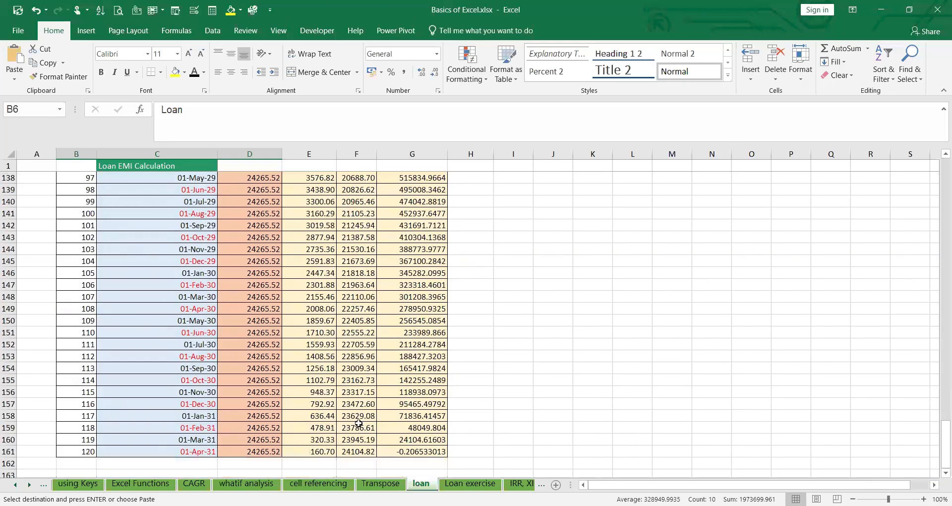
pyautogui.scroll(-13, 375, 406)
pyautogui.click(110, 233)
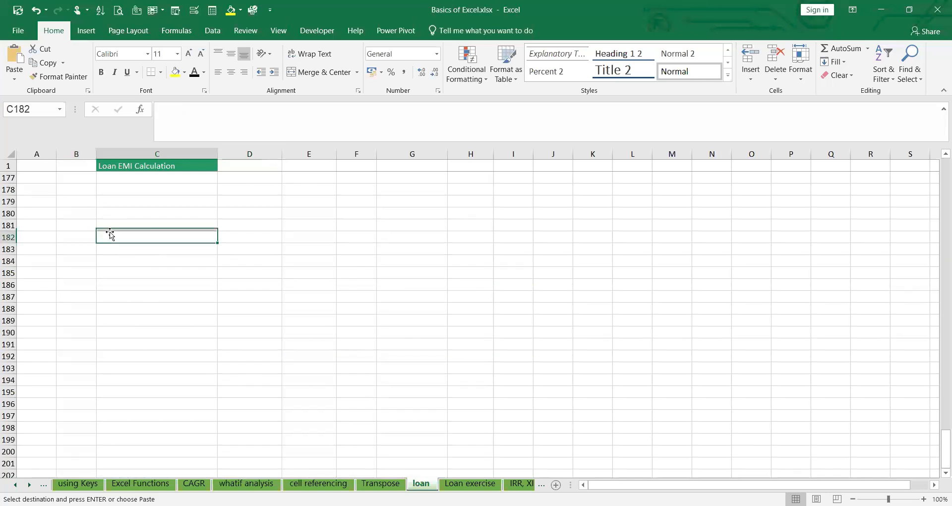
pyautogui.hotkey('ctrl', 'v')
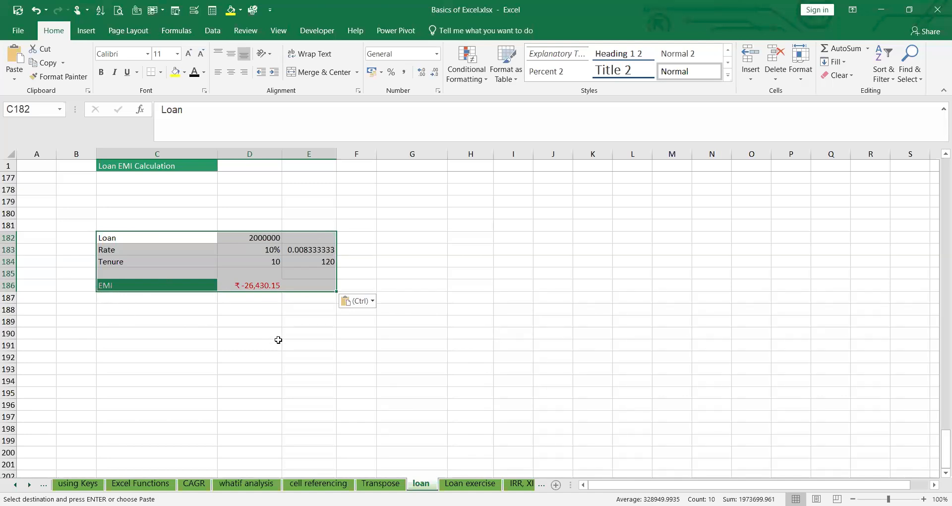
# Review the Case 1 amortization schedule and the loan amount, term and rate it is based on
pyautogui.scroll(7, 276, 337)
pyautogui.scroll(20, 278, 341)
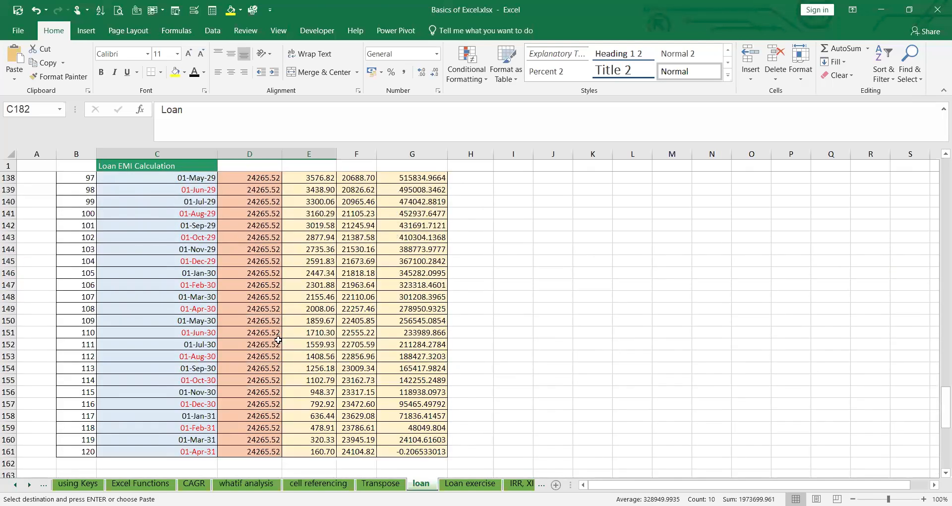
pyautogui.scroll(20, 278, 340)
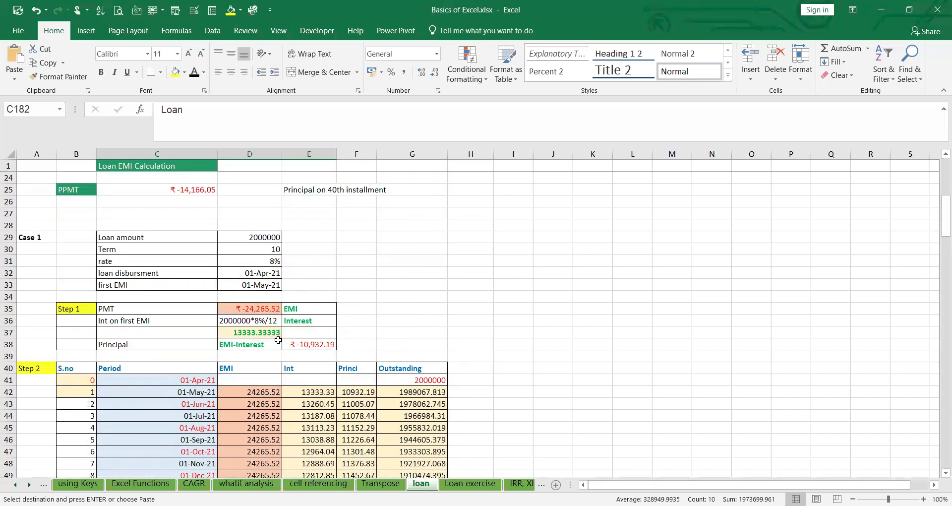
pyautogui.scroll(-7, 278, 341)
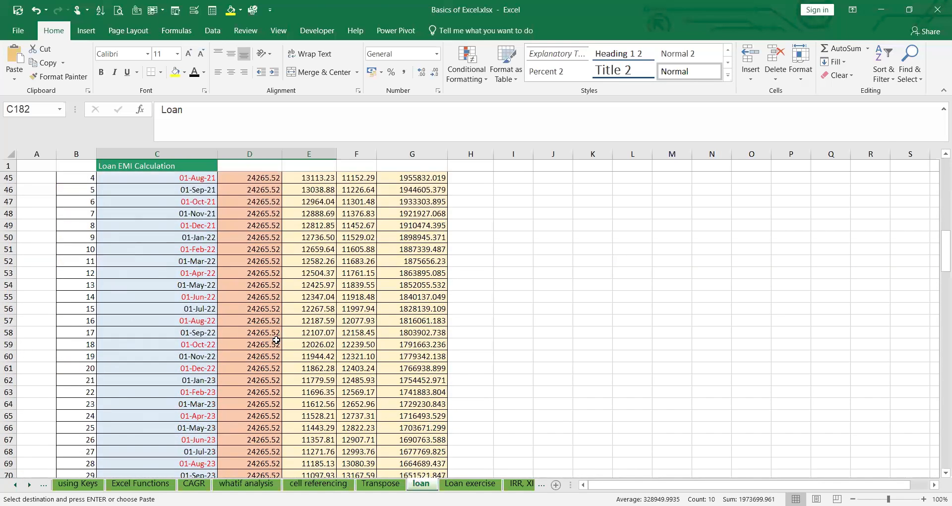
pyautogui.scroll(2, 277, 340)
pyautogui.scroll(-1, 276, 341)
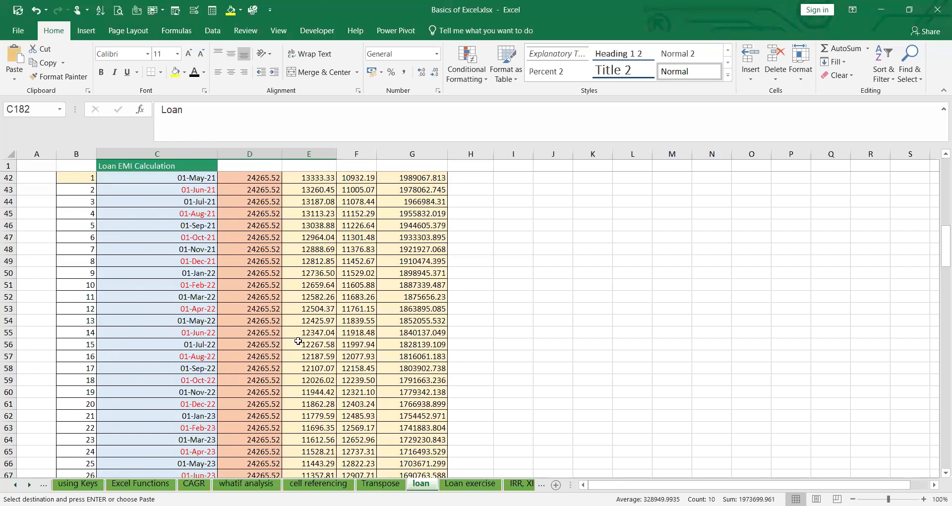
pyautogui.scroll(4, 523, 306)
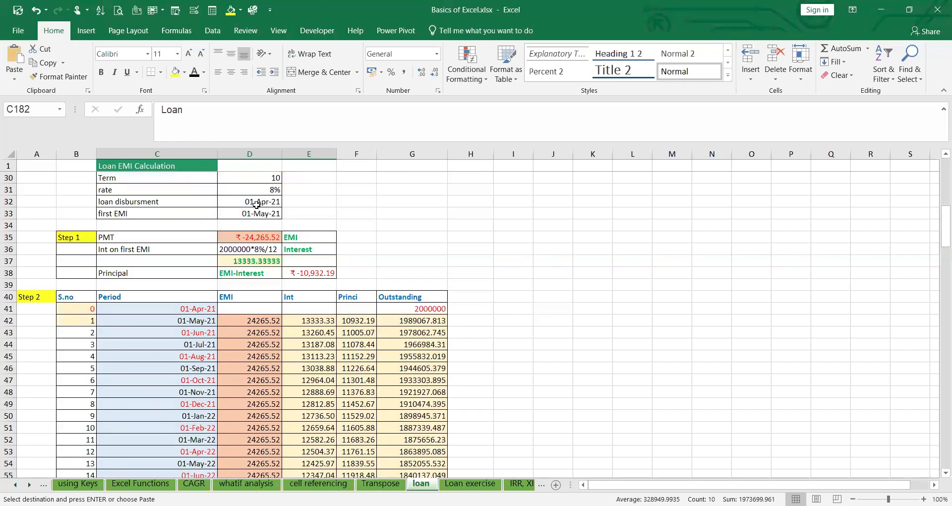
pyautogui.click(272, 188)
pyautogui.scroll(2, 294, 231)
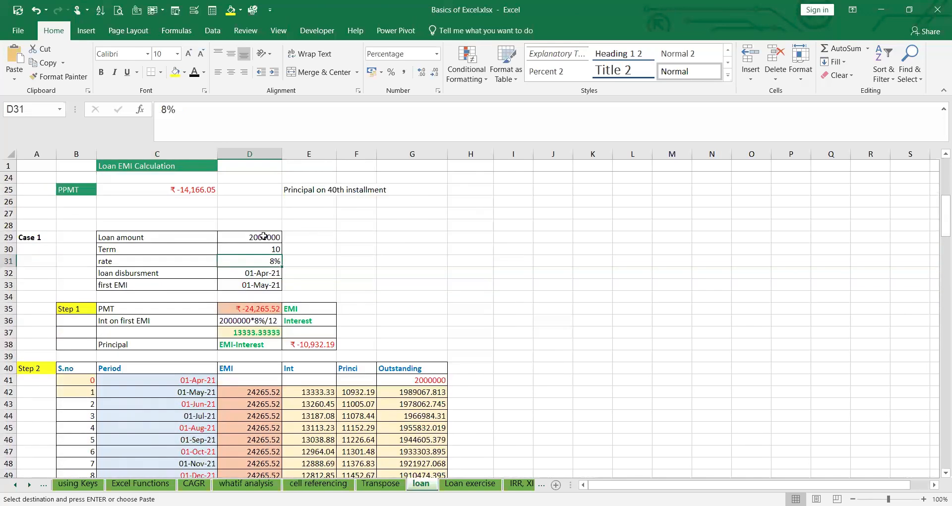
# Enter =8%/12 in E31 beside the Case 1 rate to calculate the monthly interest rate
pyautogui.click(310, 258)
pyautogui.write('=')
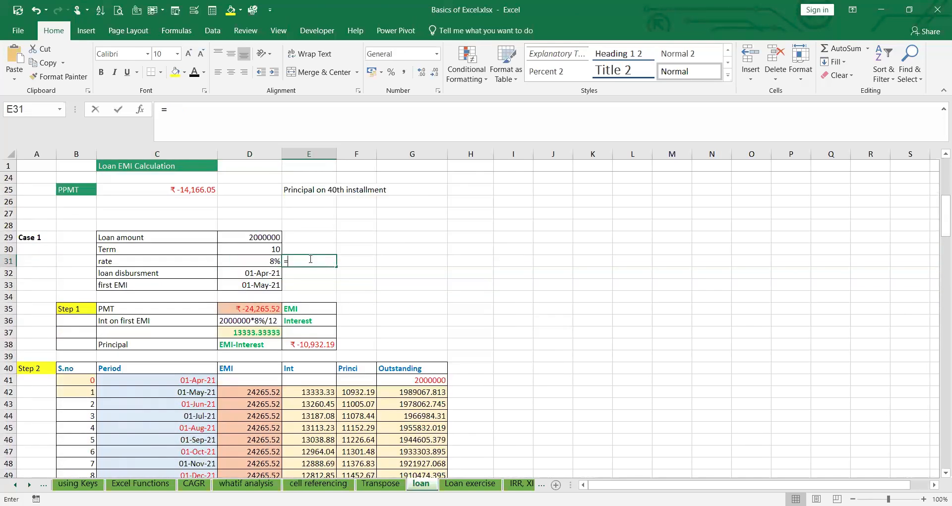
pyautogui.write('8%/12')
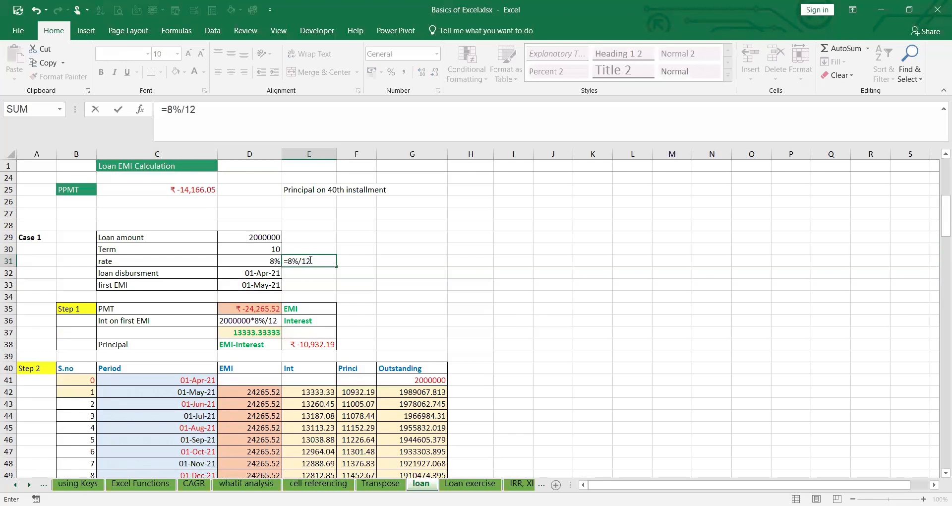
pyautogui.press('Return')
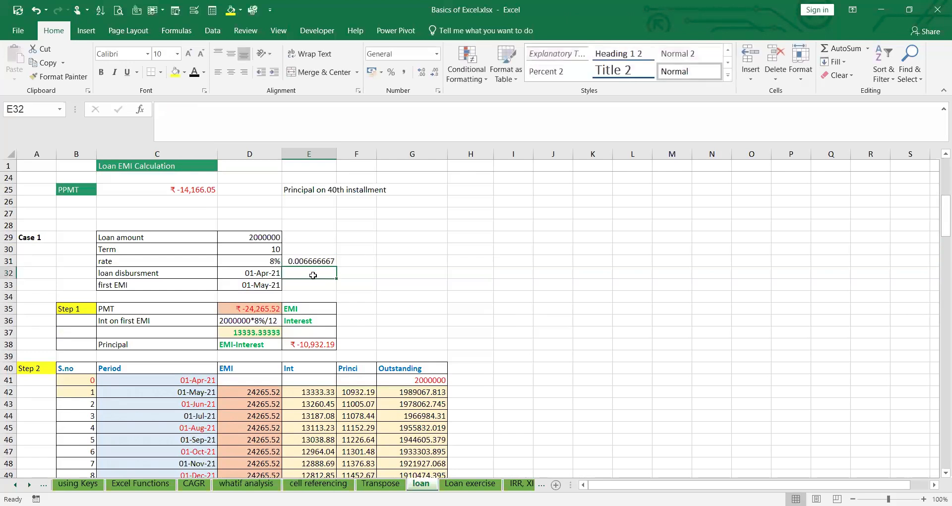
# Examine the EMI column of the amortization schedule from the first instalment in D42 down to instalment 50
pyautogui.click(249, 392)
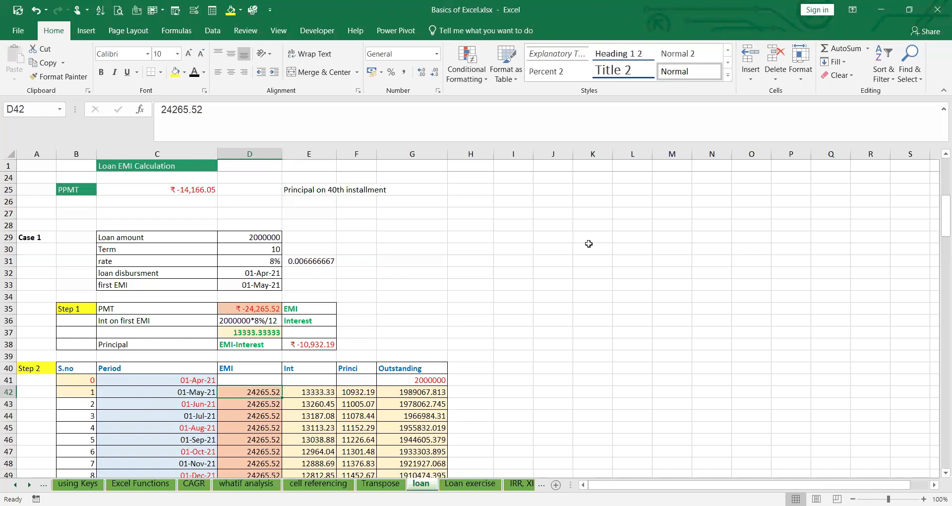
pyautogui.scroll(-14, 516, 285)
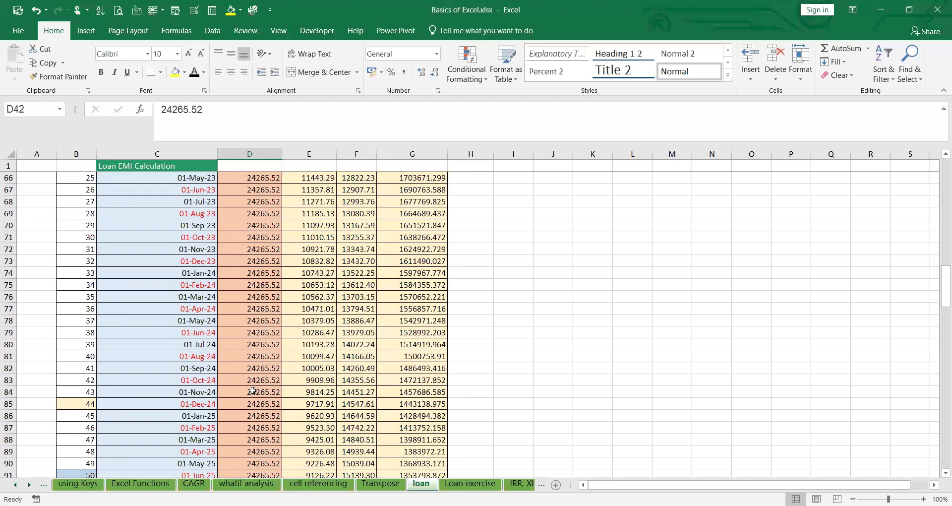
pyautogui.scroll(-5, 253, 392)
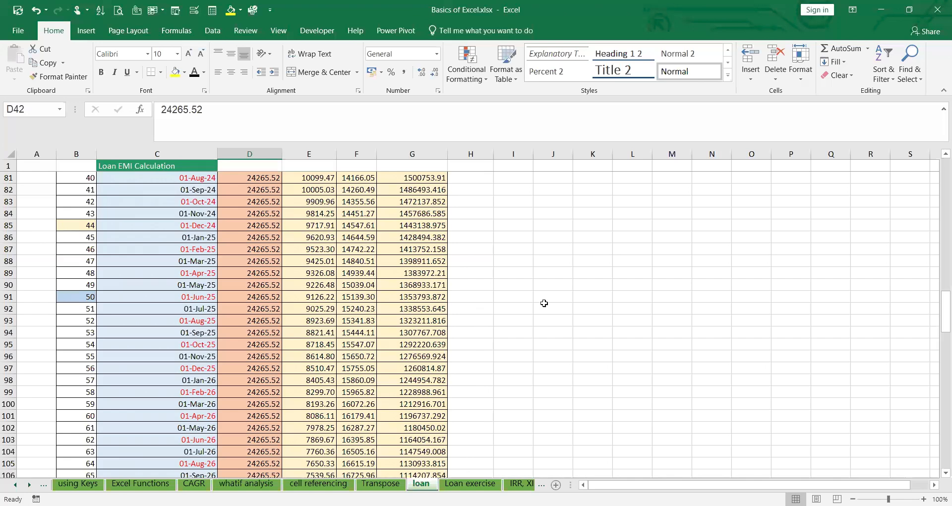
# Enter =IPMT(8%/12,50,120,2000000,0,0) in I91 to calculate the interest part of the 50th instalment
pyautogui.click(523, 298)
pyautogui.write('=')
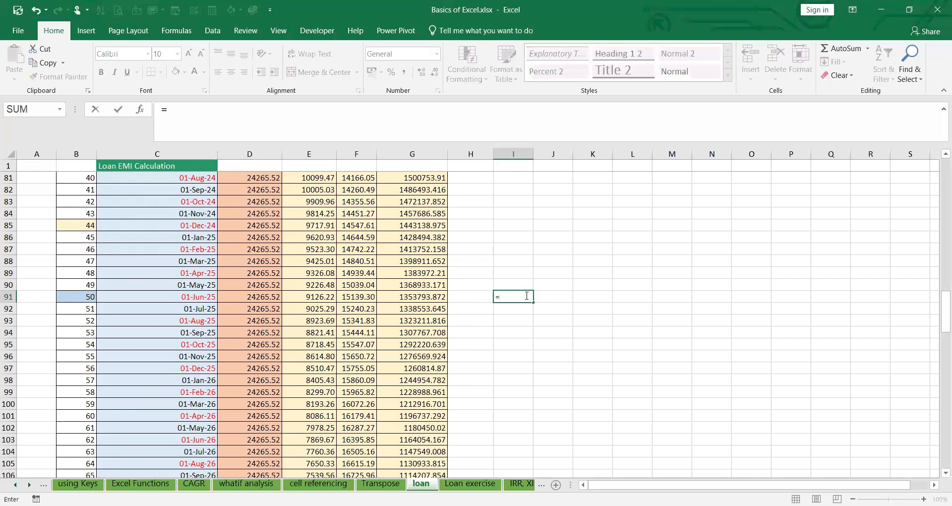
pyautogui.write('IPMT')
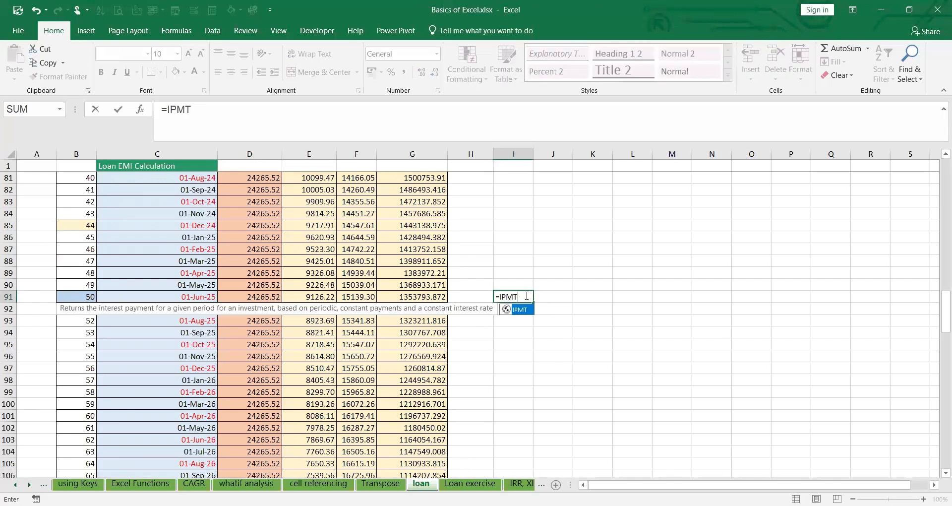
pyautogui.write('(')
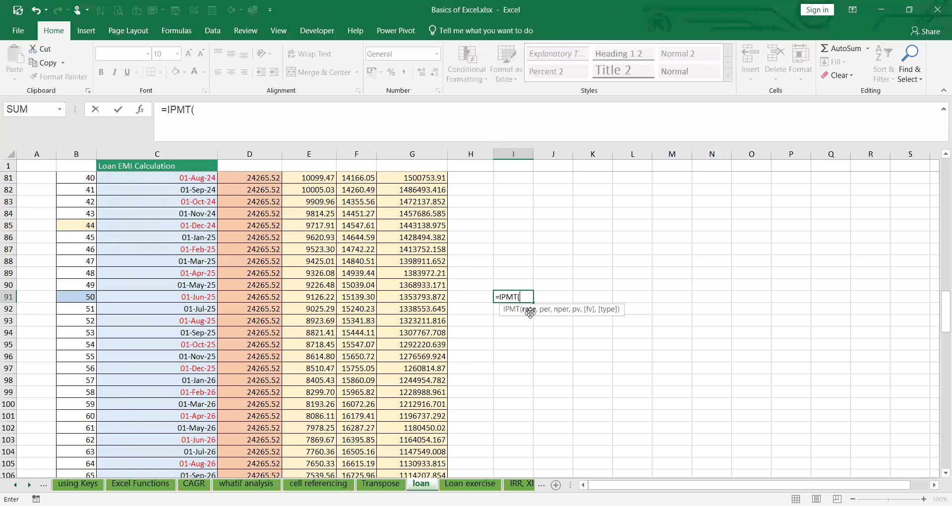
pyautogui.scroll(2, 196, 311)
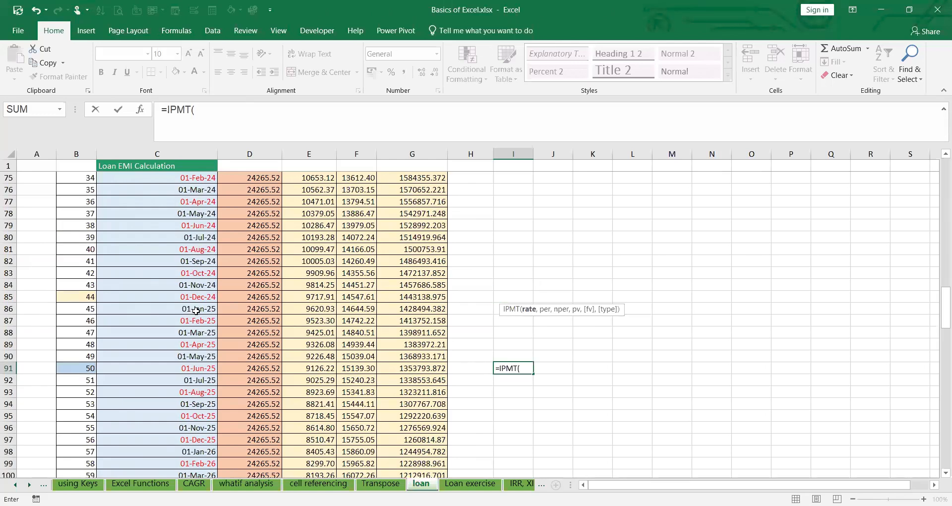
pyautogui.scroll(18, 198, 311)
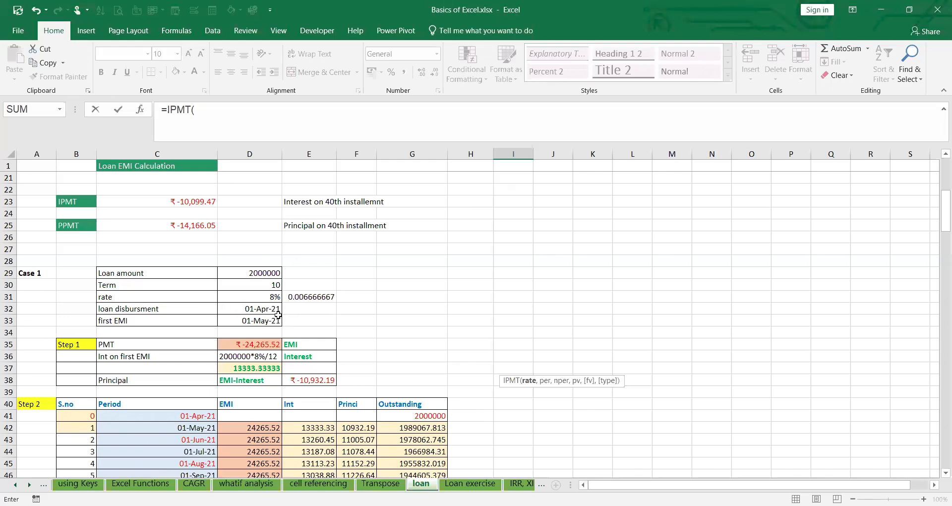
pyautogui.scroll(-6, 322, 297)
pyautogui.scroll(7, 322, 297)
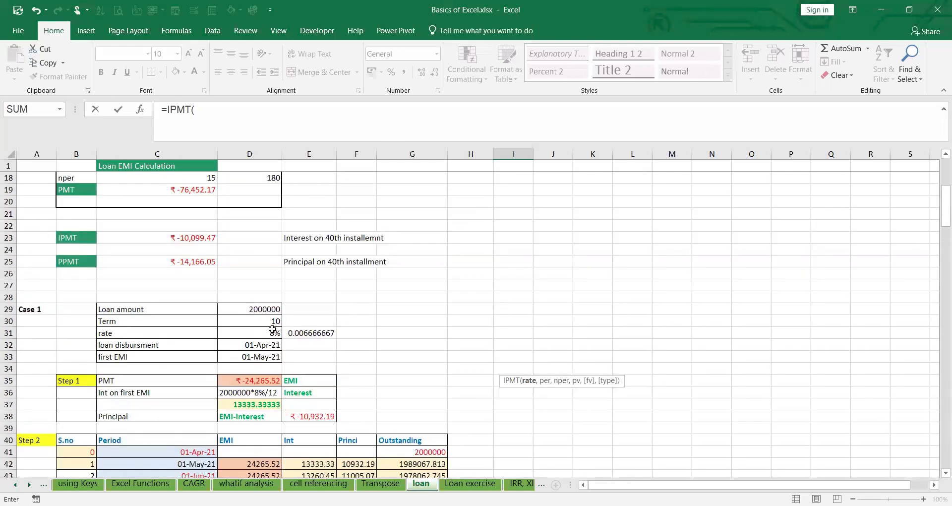
pyautogui.scroll(-18, 278, 322)
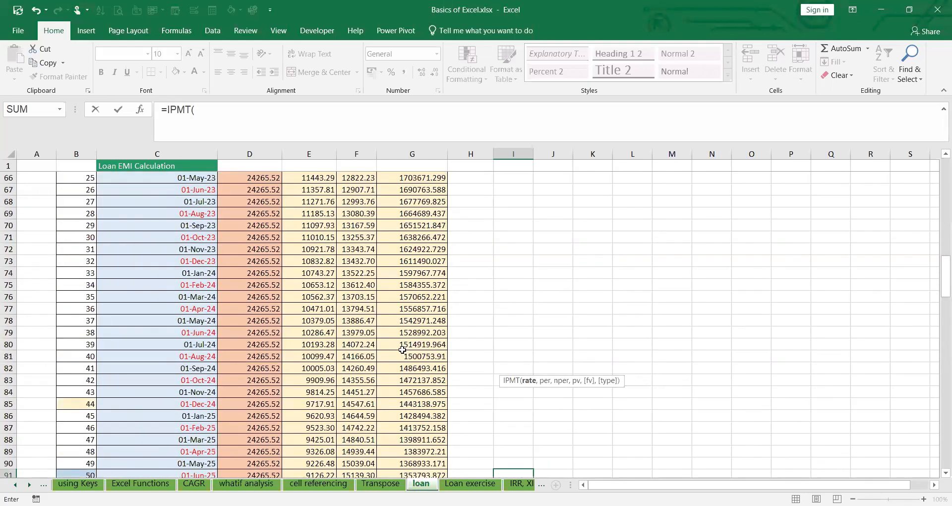
pyautogui.scroll(-2, 402, 349)
pyautogui.write('8%/12')
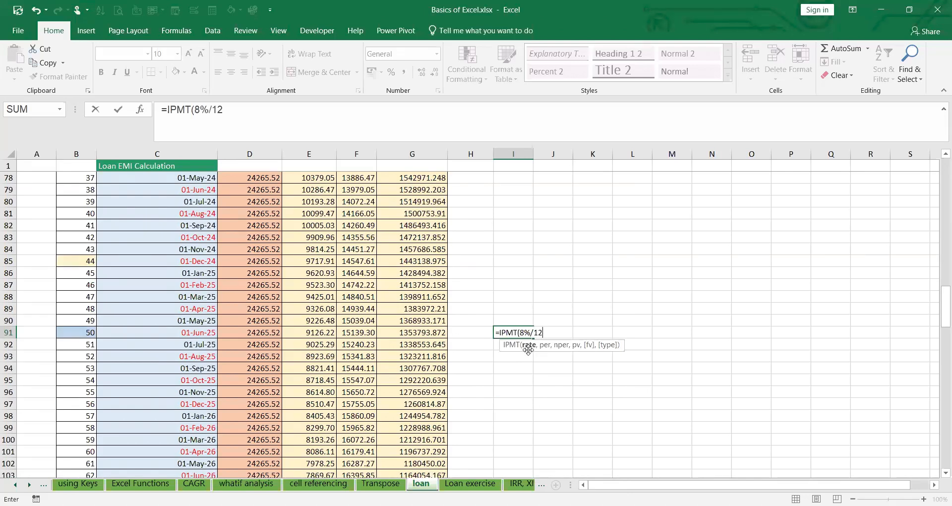
pyautogui.write(',50,120,')
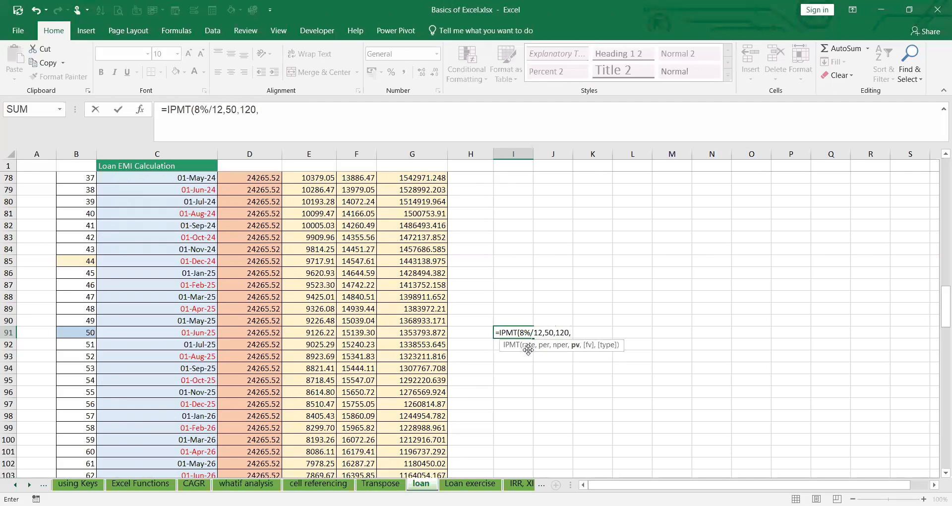
pyautogui.write('2000000,0')
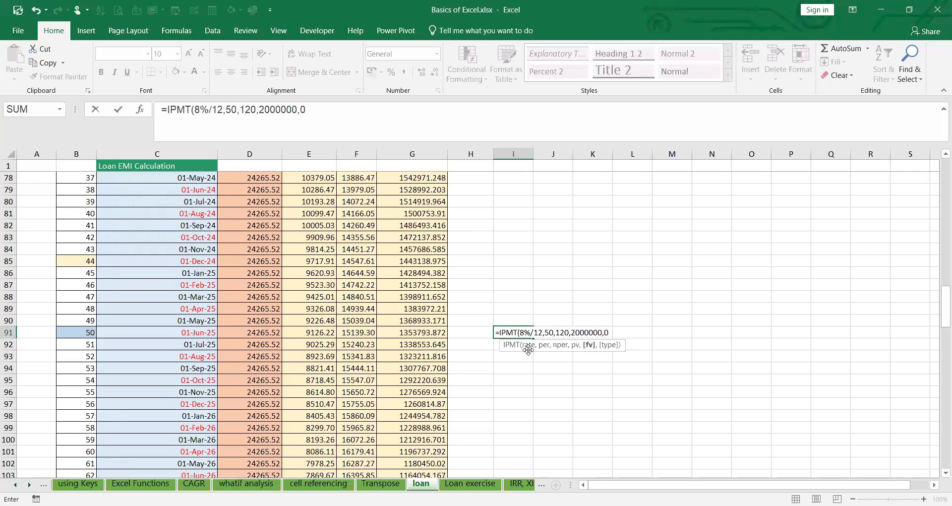
pyautogui.write(',0')
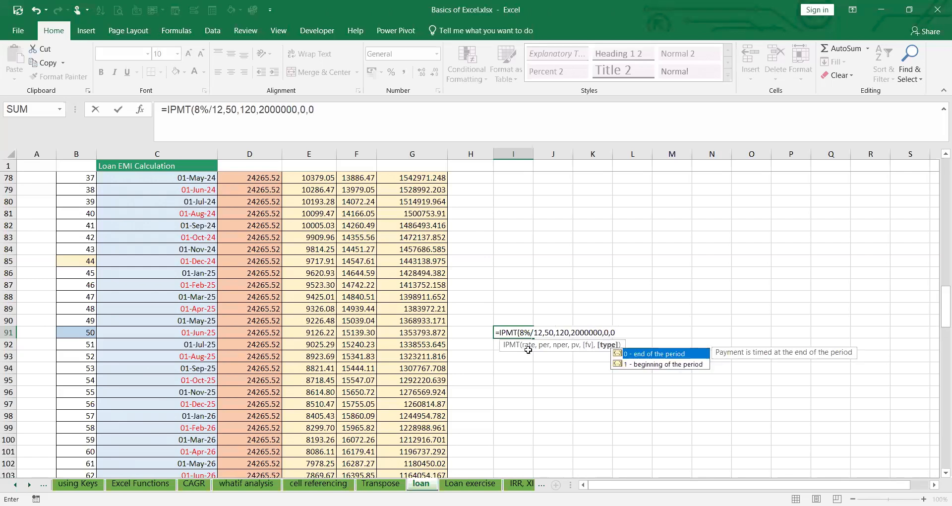
pyautogui.press('Return')
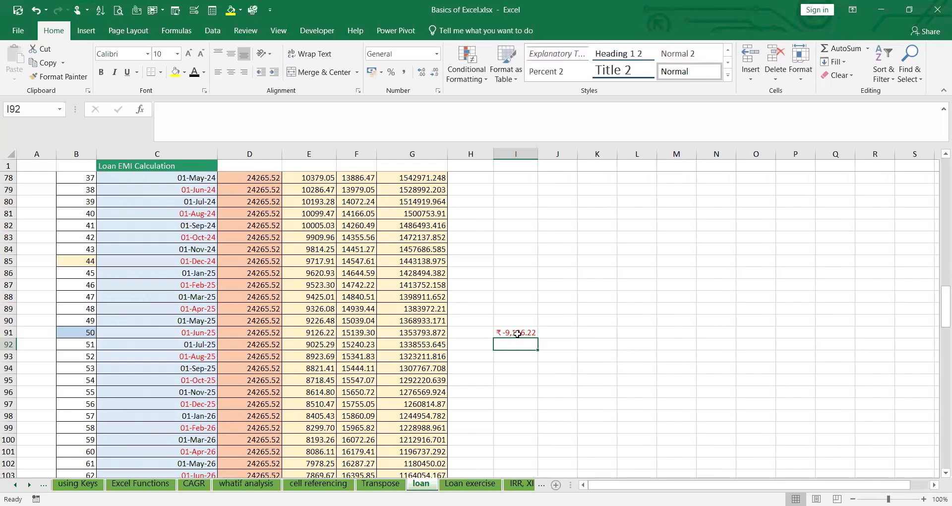
# Compare the IPMT formula in I91 with the schedule's interest formula for instalment 50 in E91
pyautogui.click(517, 333)
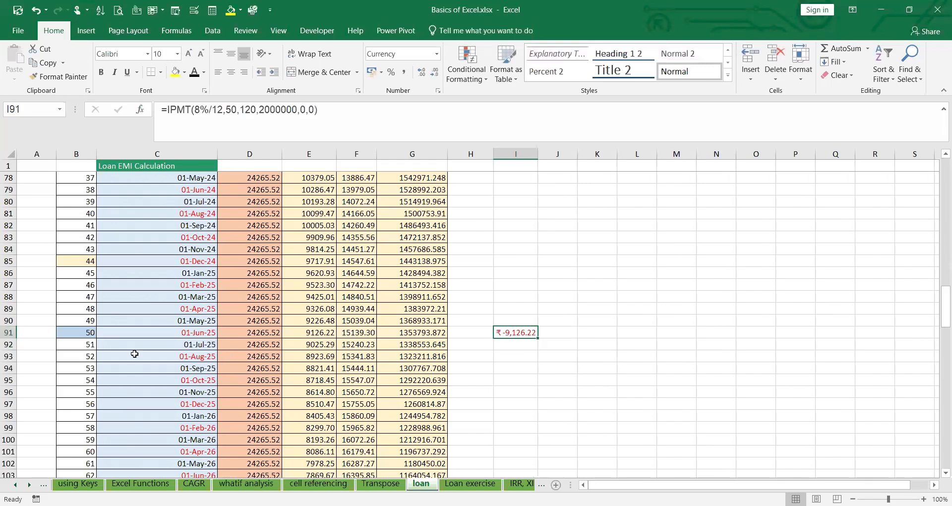
pyautogui.click(319, 336)
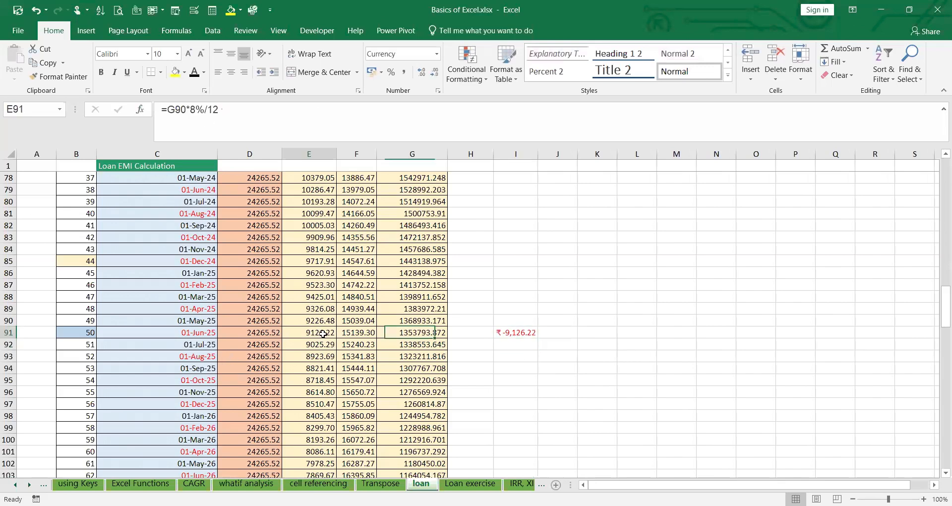
# Highlight the interest of instalment 50 in E91 with a yellow fill
pyautogui.click(174, 72)
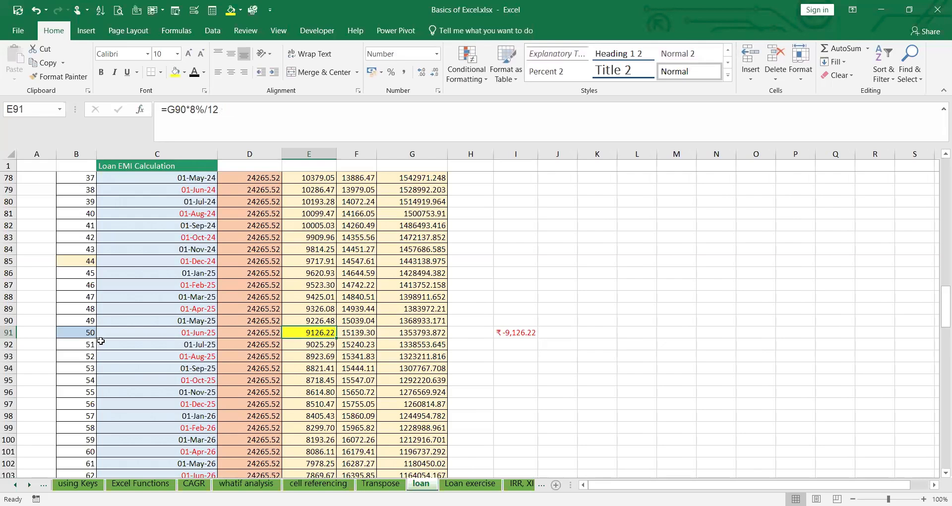
# Examine the full amortization schedule, from the Case 1 inputs and the first instalment down to instalment 120
pyautogui.scroll(-16, 519, 349)
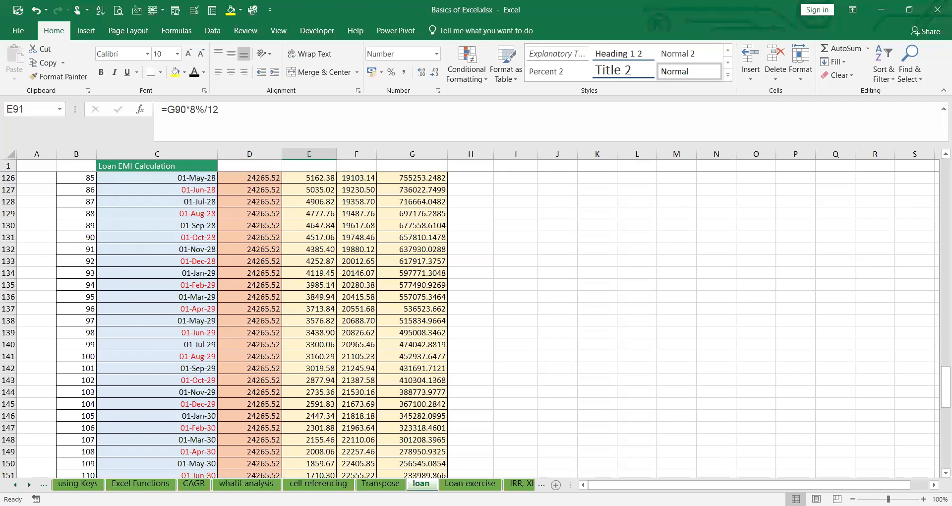
pyautogui.scroll(20, 429, 475)
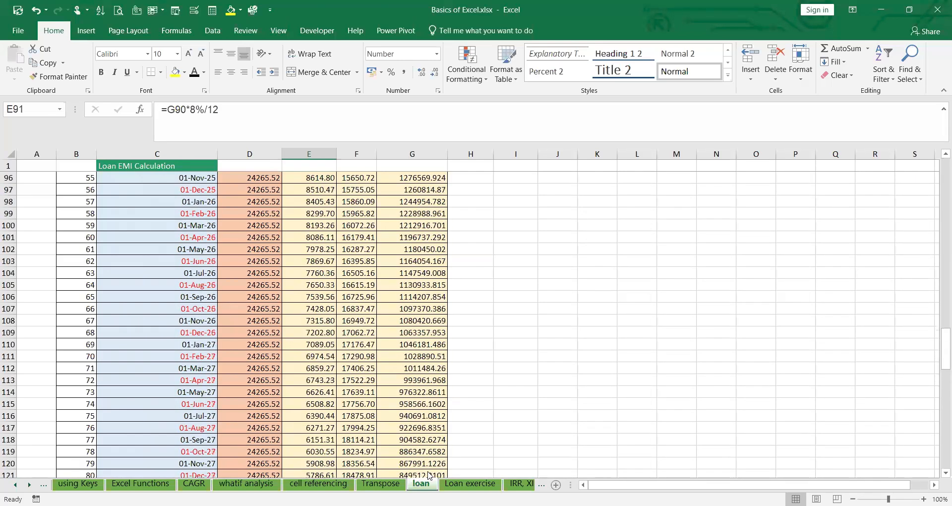
pyautogui.scroll(8, 429, 475)
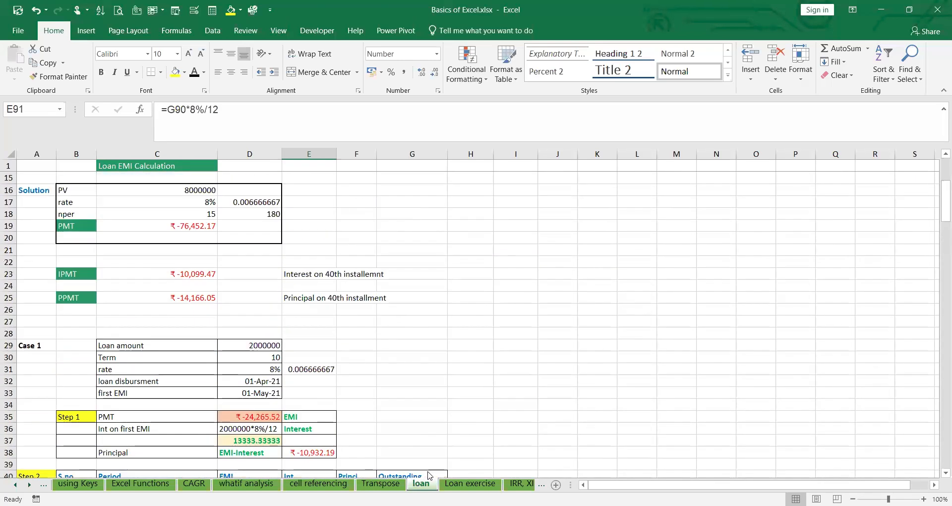
pyautogui.scroll(-17, 429, 475)
pyautogui.scroll(-20, 429, 475)
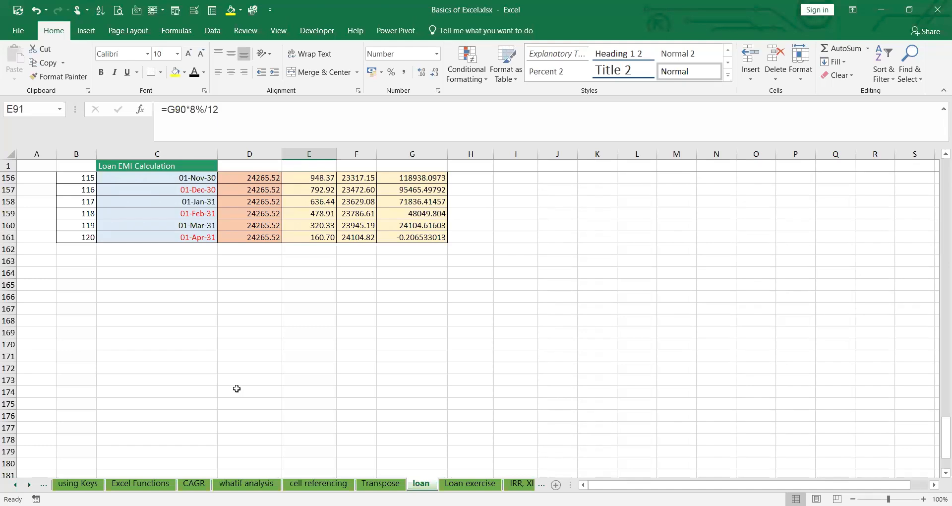
pyautogui.scroll(12, 249, 371)
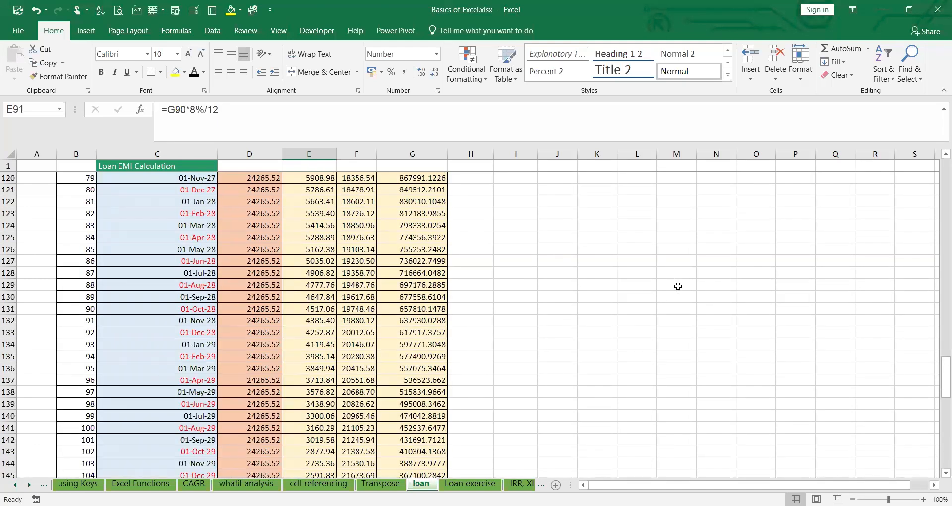
pyautogui.scroll(7, 469, 224)
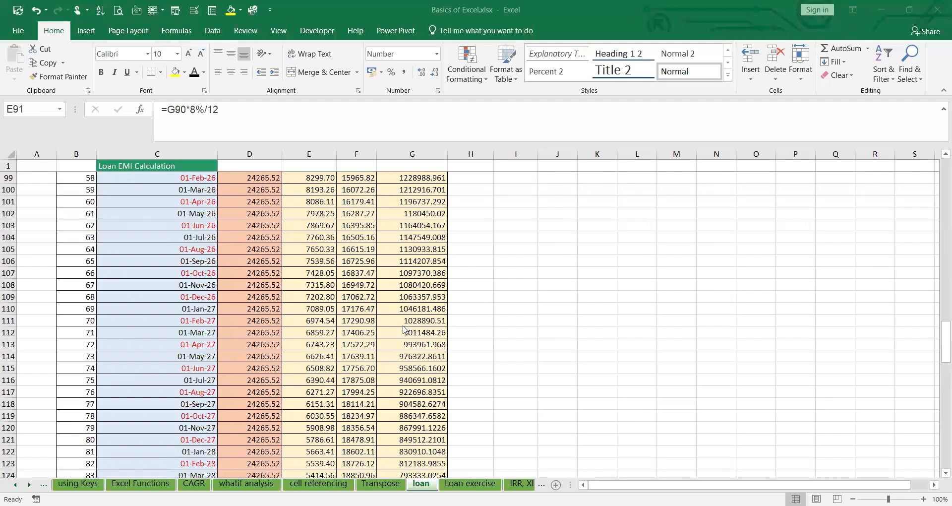
pyautogui.scroll(15, 404, 330)
pyautogui.scroll(7, 90, 216)
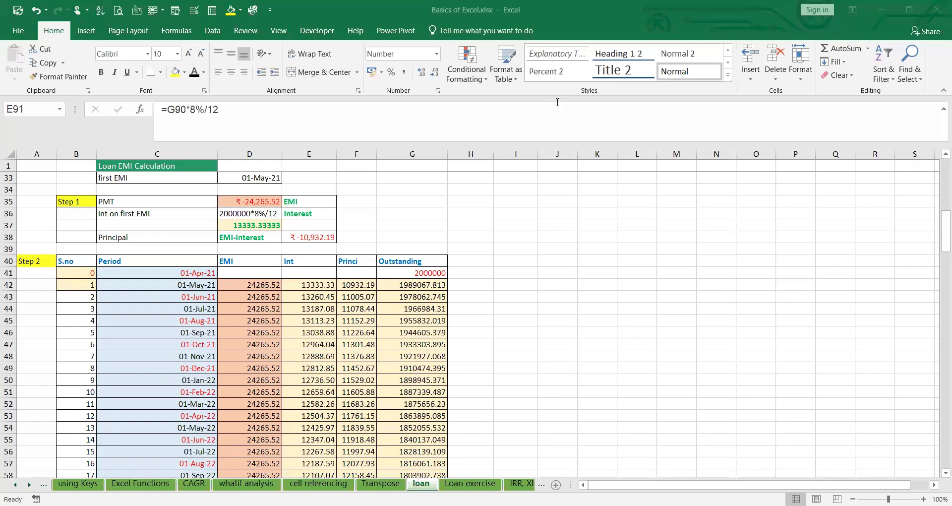
pyautogui.scroll(-15, 113, 333)
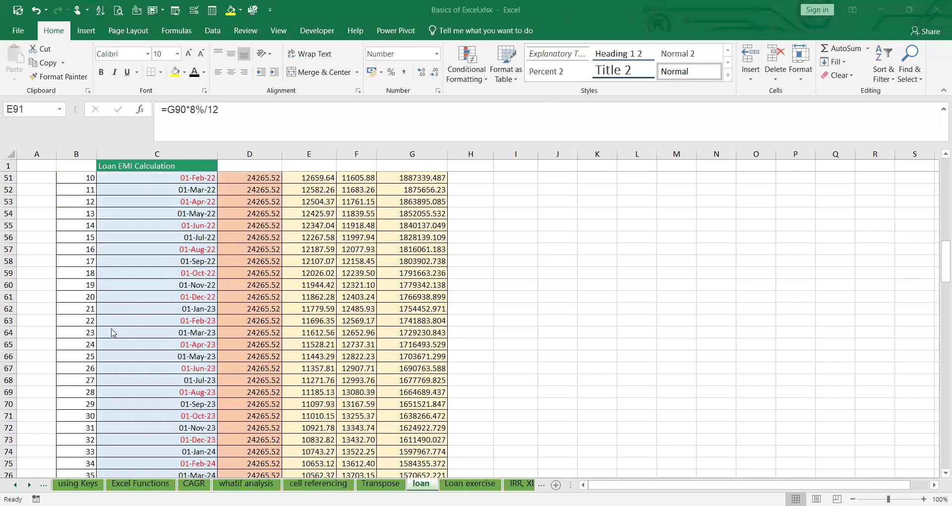
pyautogui.scroll(-9, 114, 333)
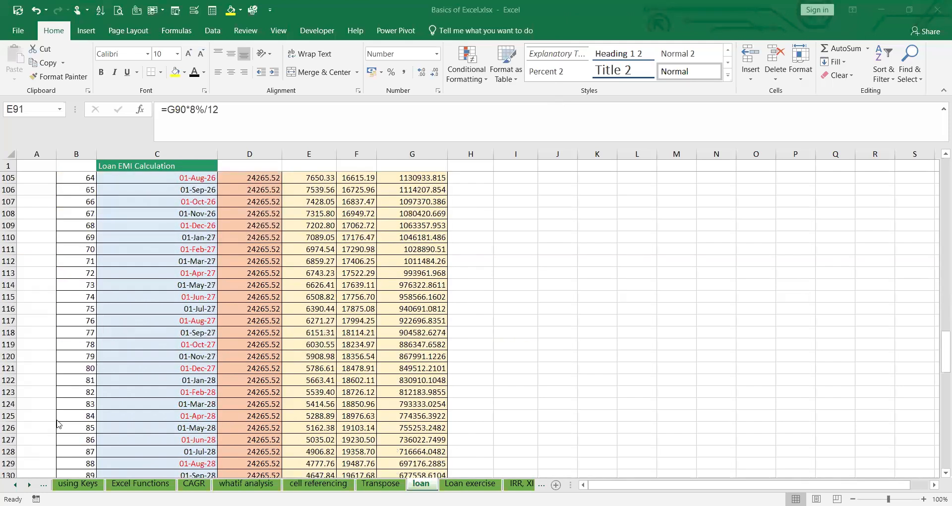
pyautogui.scroll(-17, 77, 382)
pyautogui.scroll(12, 78, 384)
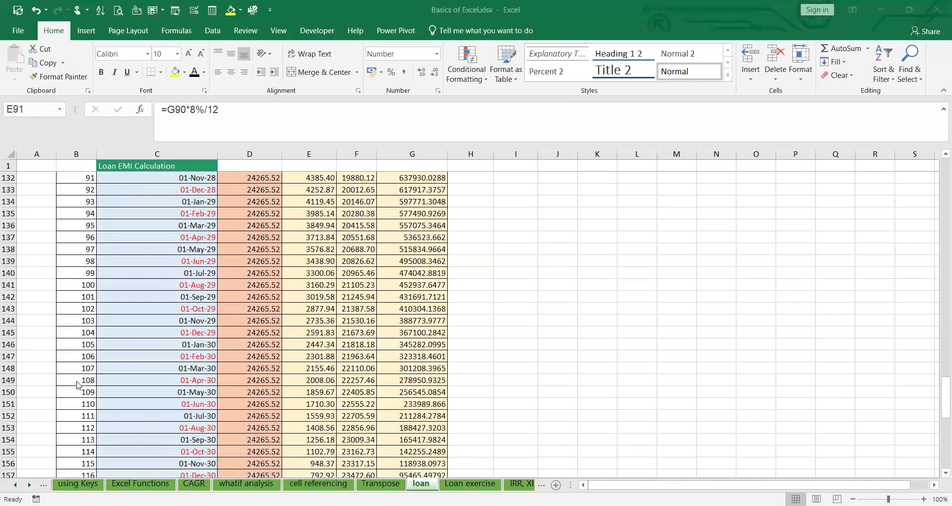
pyautogui.scroll(20, 77, 384)
pyautogui.scroll(-1, 81, 381)
pyautogui.scroll(-6, 81, 381)
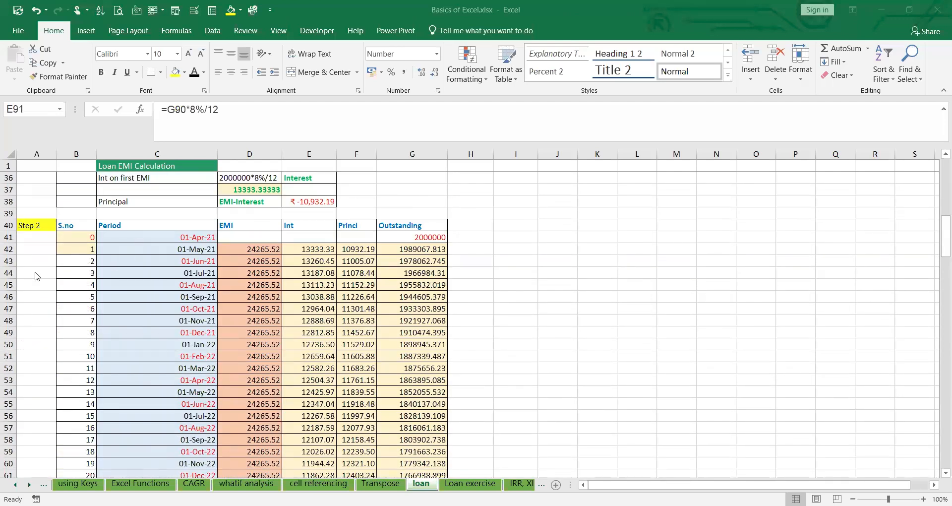
pyautogui.click(8, 250)
pyautogui.scroll(-6, 24, 308)
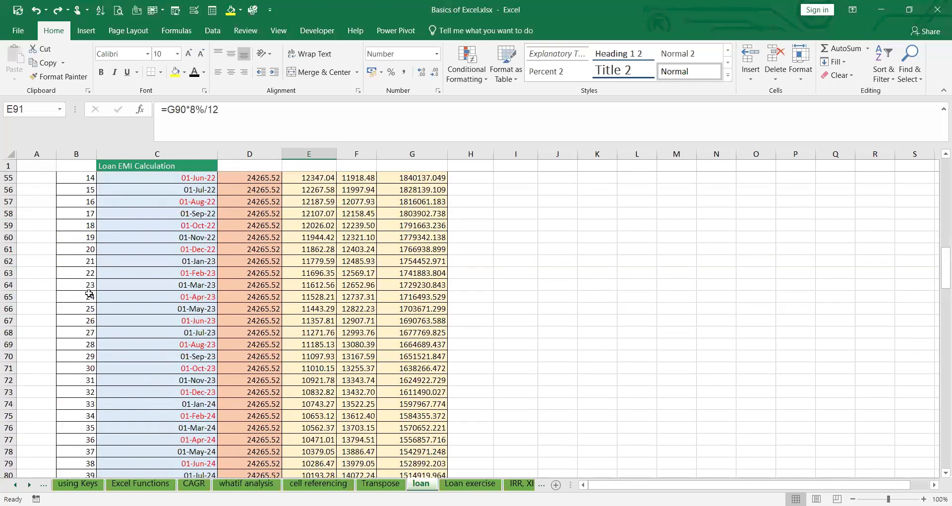
pyautogui.scroll(5, 89, 294)
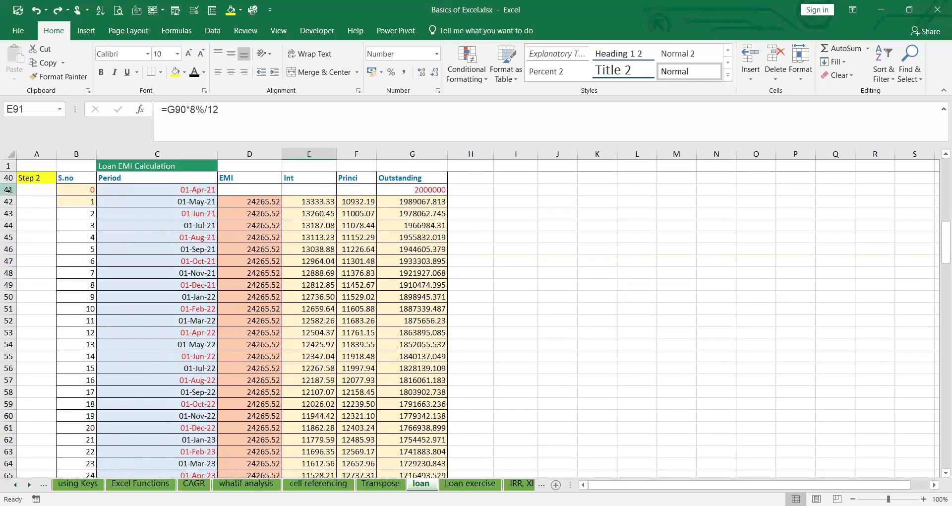
pyautogui.moveTo(8, 202); pyautogui.dragTo(15, 332)
pyautogui.hotkey('ctrl', 'z')
pyautogui.click(99, 343)
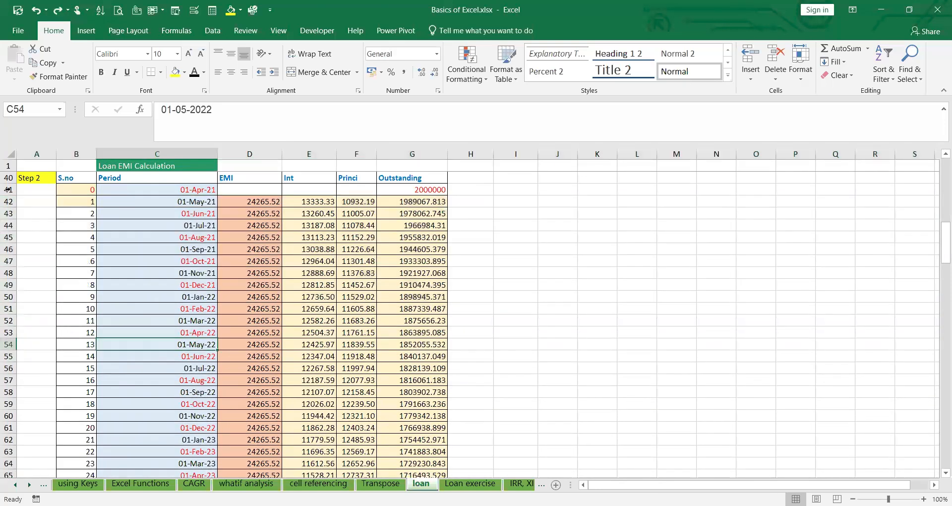
pyautogui.click(9, 201)
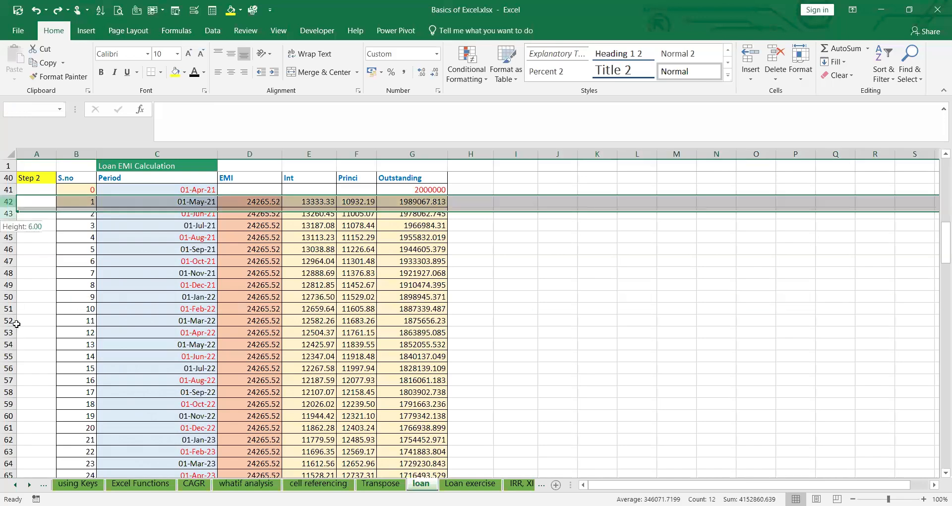
pyautogui.moveTo(25, 322); pyautogui.dragTo(30, 345)
pyautogui.click(605, 235)
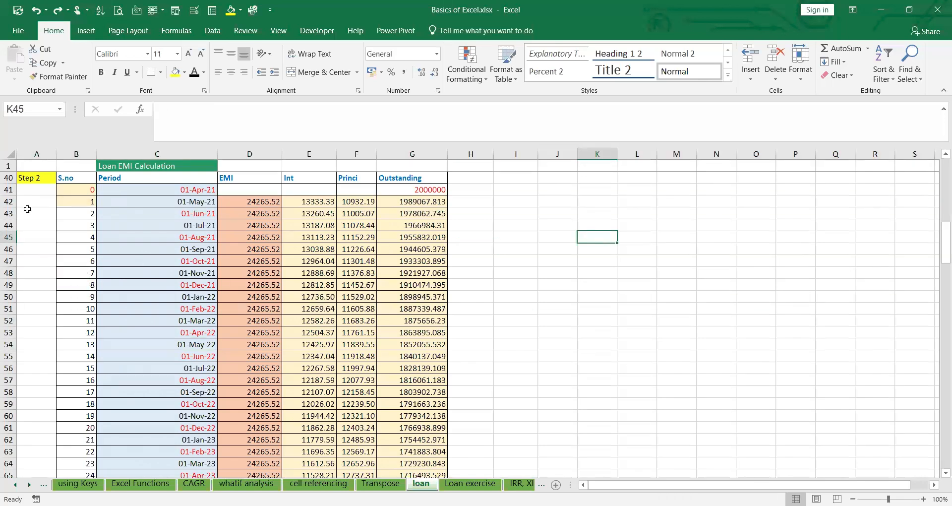
# Group rows 42 to 53 of the amortization schedule, covering instalments 1 to 12
pyautogui.moveTo(9, 201); pyautogui.dragTo(31, 330)
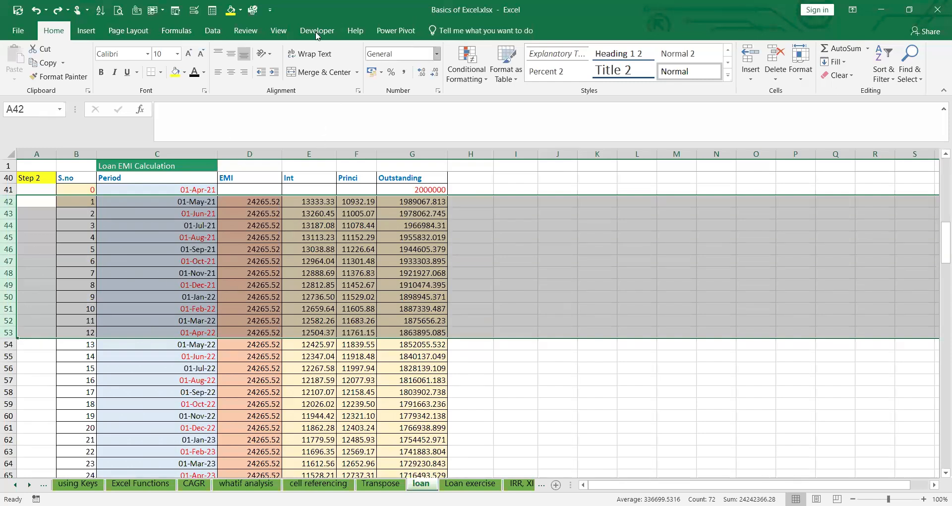
pyautogui.click(277, 32)
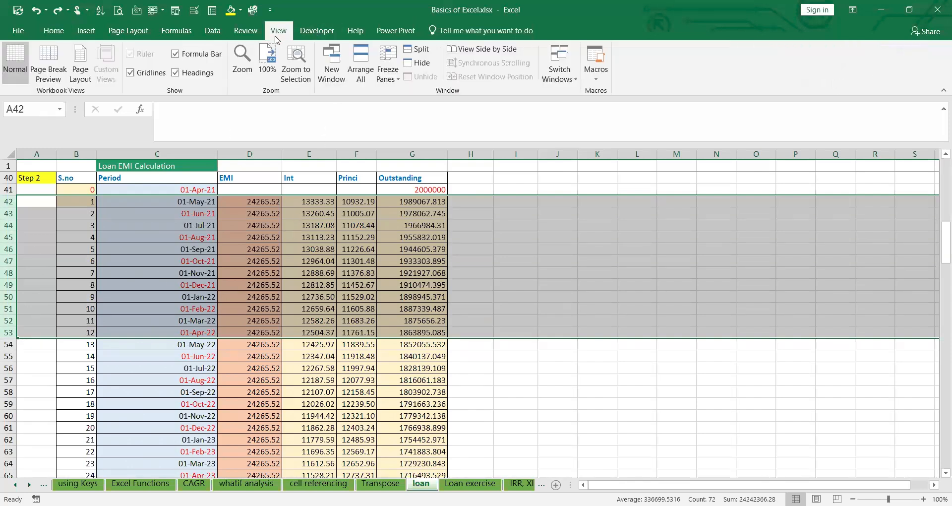
pyautogui.click(53, 31)
pyautogui.click(86, 32)
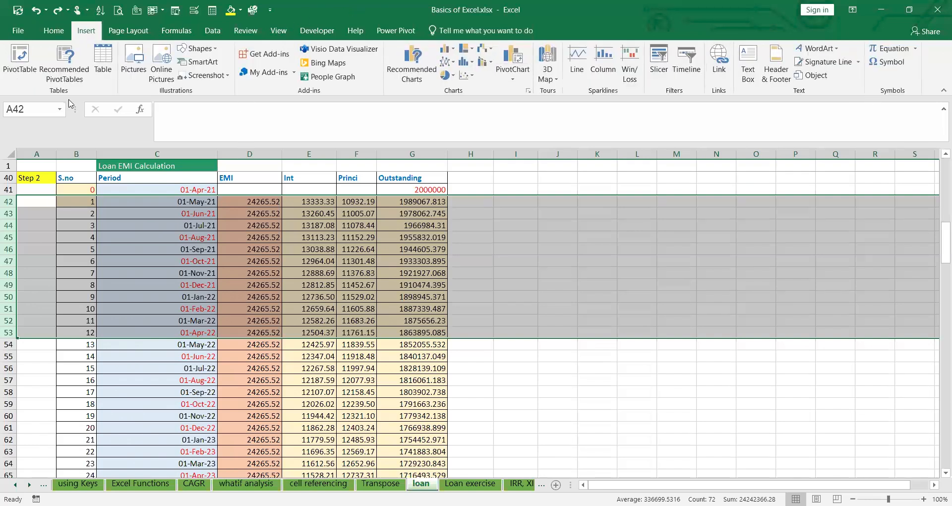
pyautogui.click(279, 31)
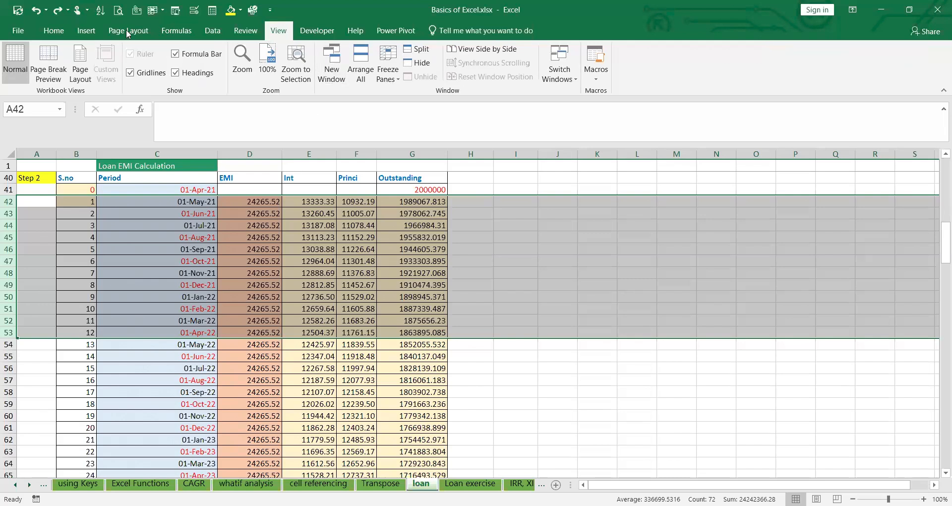
pyautogui.click(54, 32)
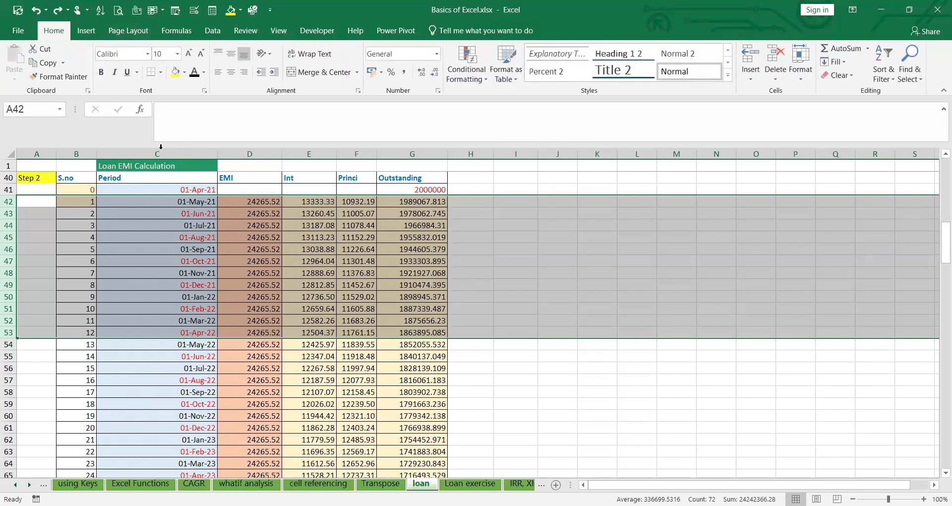
pyautogui.click(214, 31)
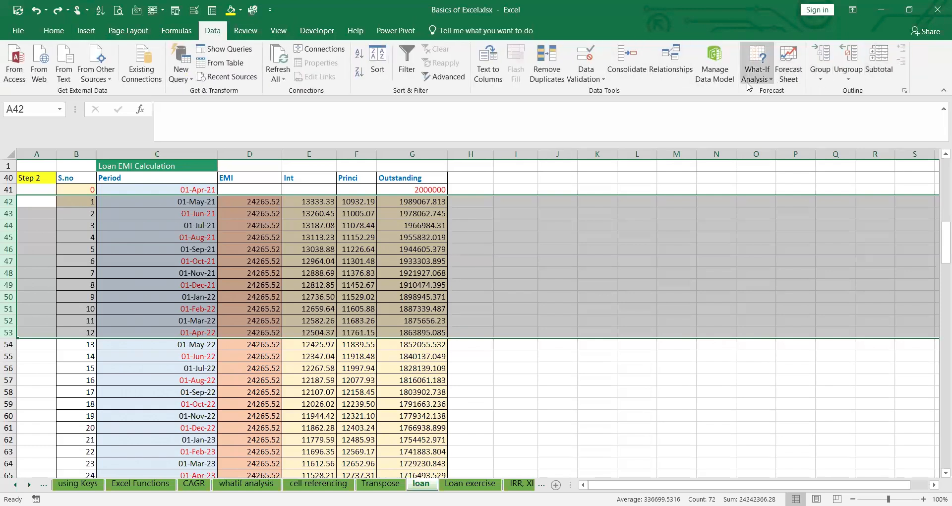
pyautogui.click(817, 79)
pyautogui.click(844, 97)
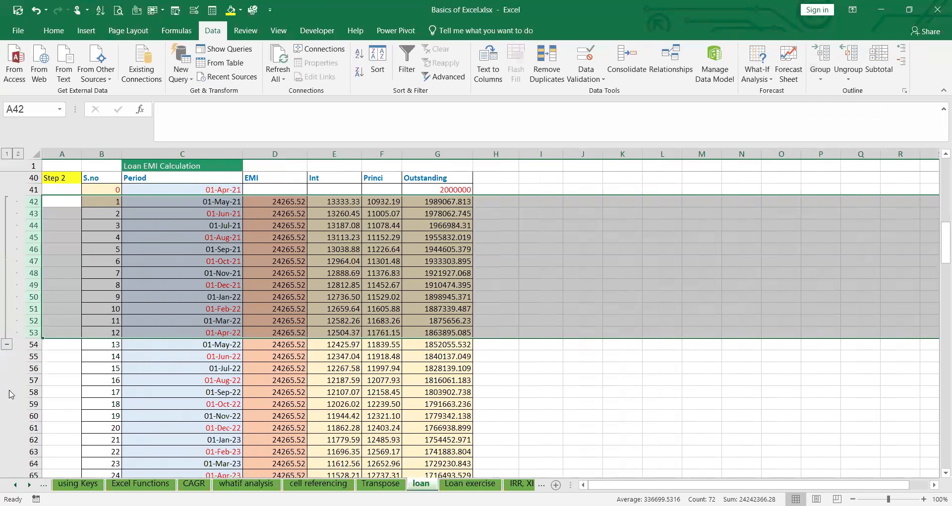
# Collapse the grouped rows of the first twelve instalments and expand them again
pyautogui.click(8, 345)
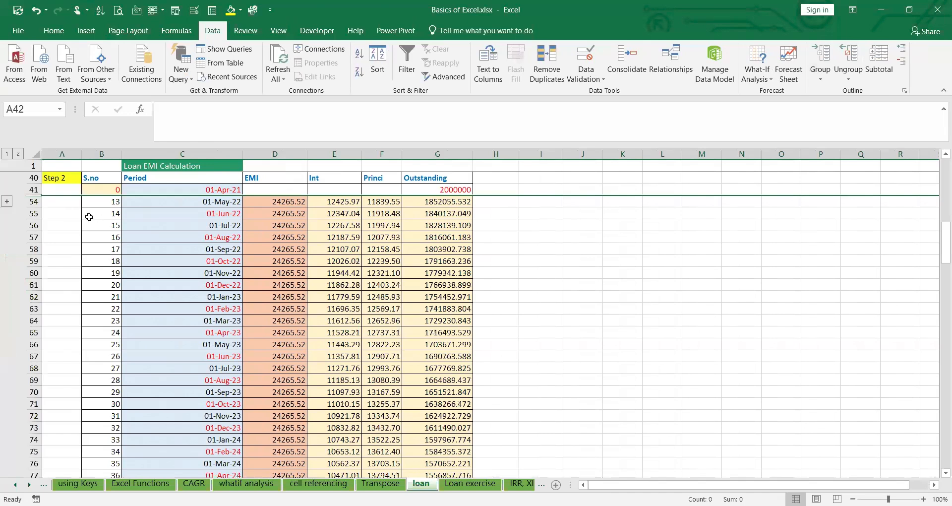
pyautogui.moveTo(48, 213); pyautogui.dragTo(568, 340)
pyautogui.click(702, 249)
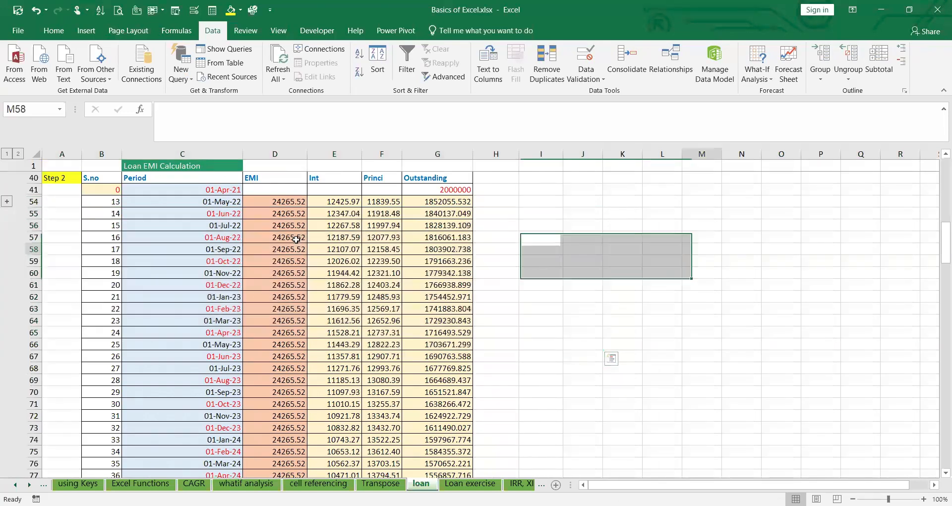
pyautogui.click(33, 213)
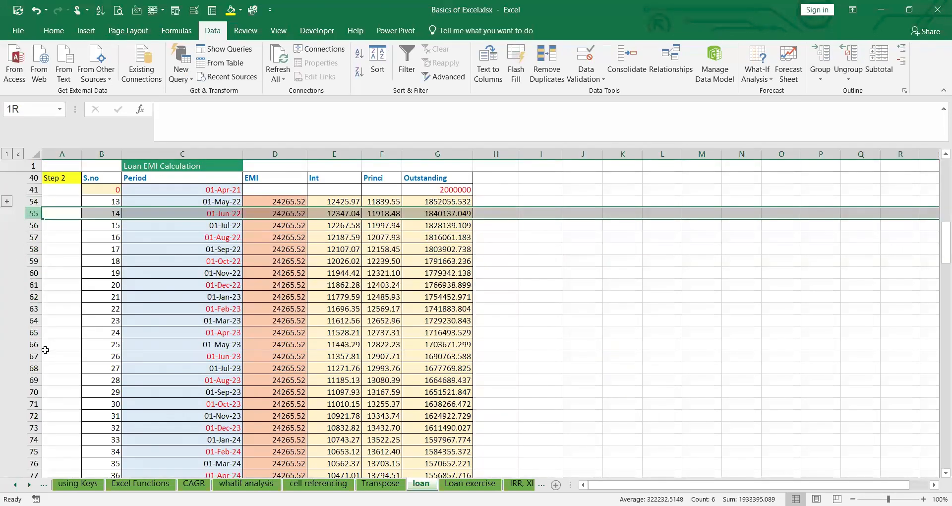
pyautogui.click(48, 330)
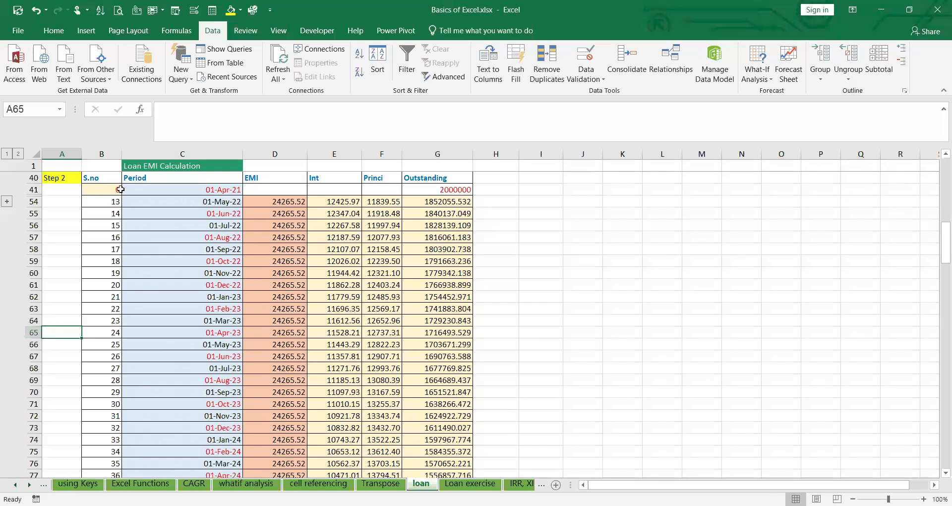
pyautogui.click(8, 202)
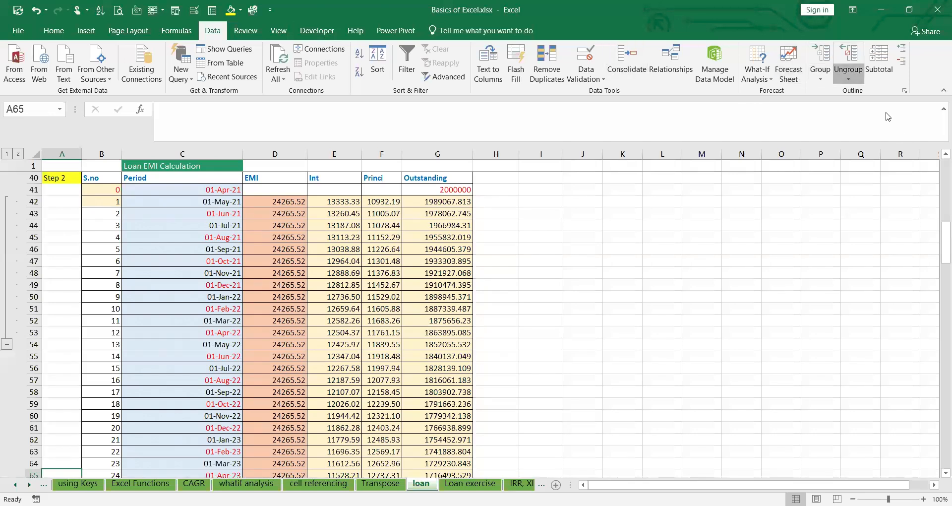
pyautogui.click(849, 75)
pyautogui.click(869, 93)
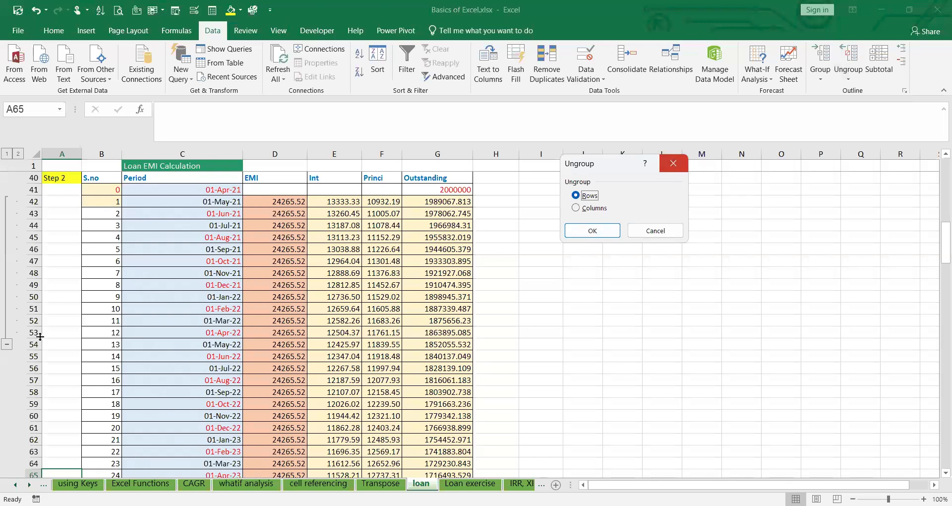
pyautogui.press('Escape')
pyautogui.click(121, 224)
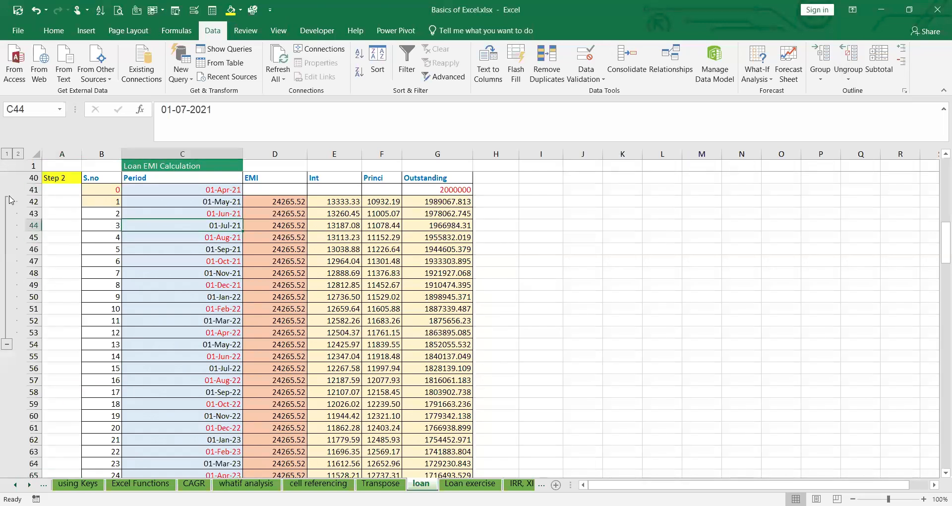
# Check the outline of rows 42 to 53 by hiding and showing its detail once more
pyautogui.click(7, 344)
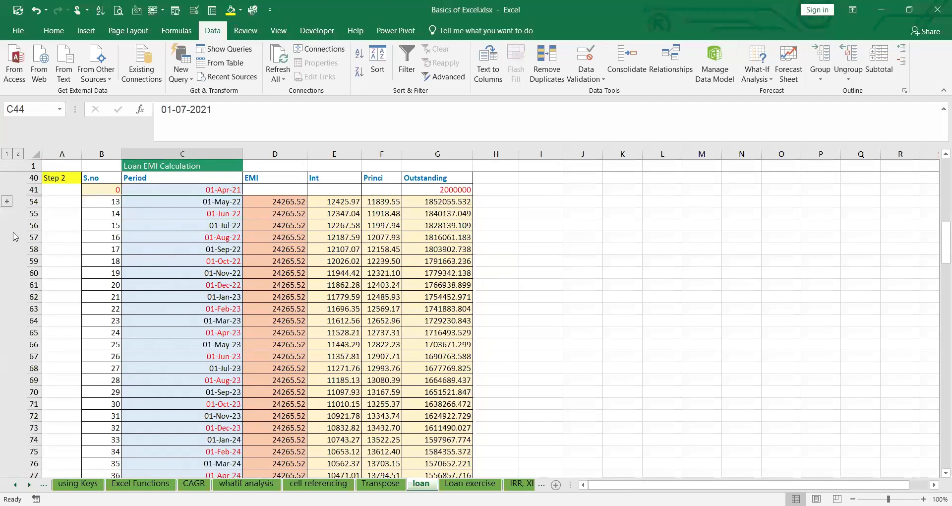
pyautogui.click(6, 201)
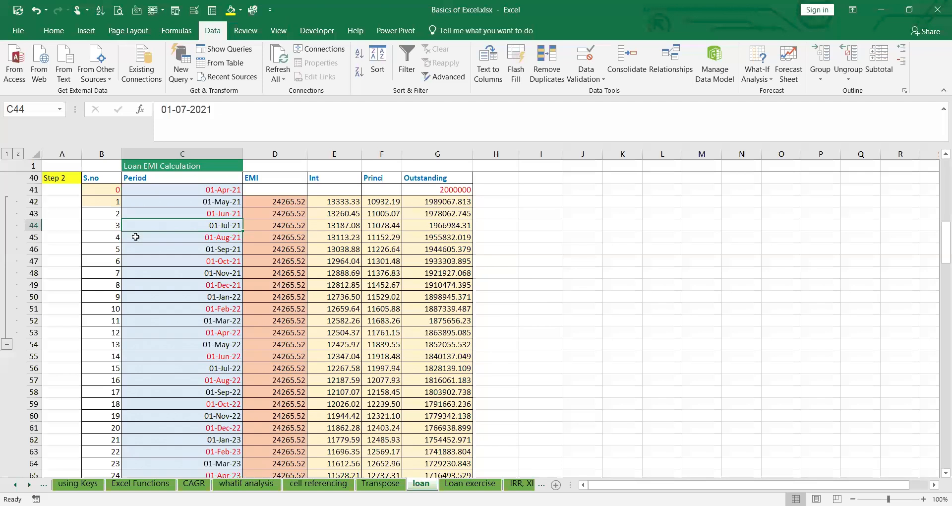
# Ungroup rows 41 to 53 of the amortization schedule
pyautogui.scroll(-2, 135, 237)
pyautogui.scroll(3, 129, 241)
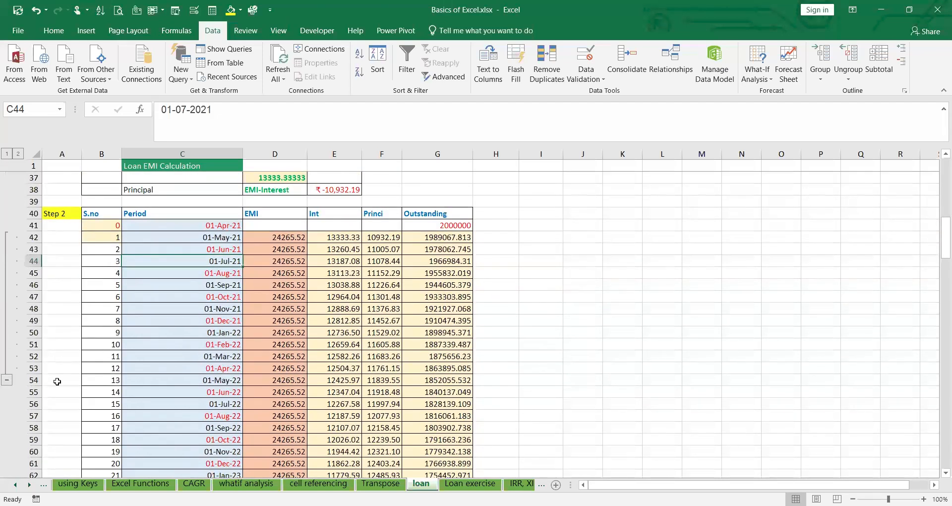
pyautogui.moveTo(32, 226); pyautogui.dragTo(46, 370)
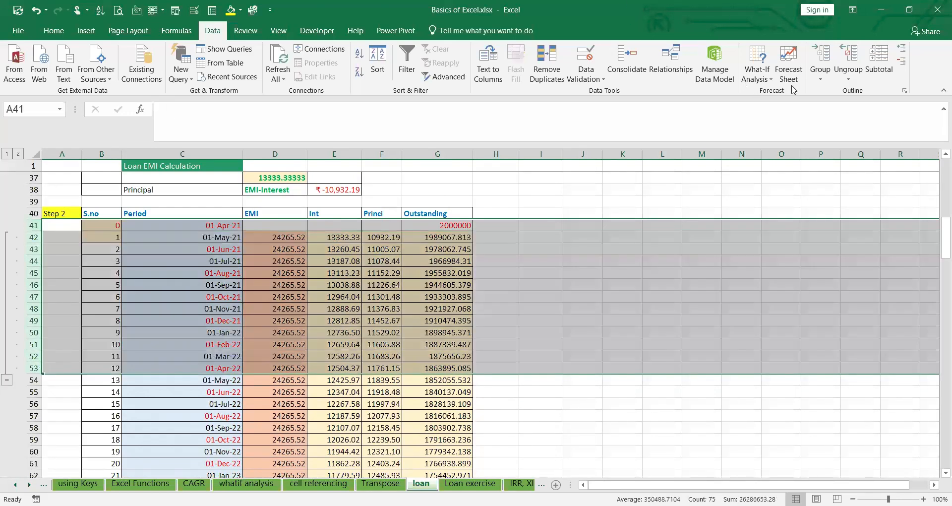
pyautogui.click(848, 62)
pyautogui.click(223, 334)
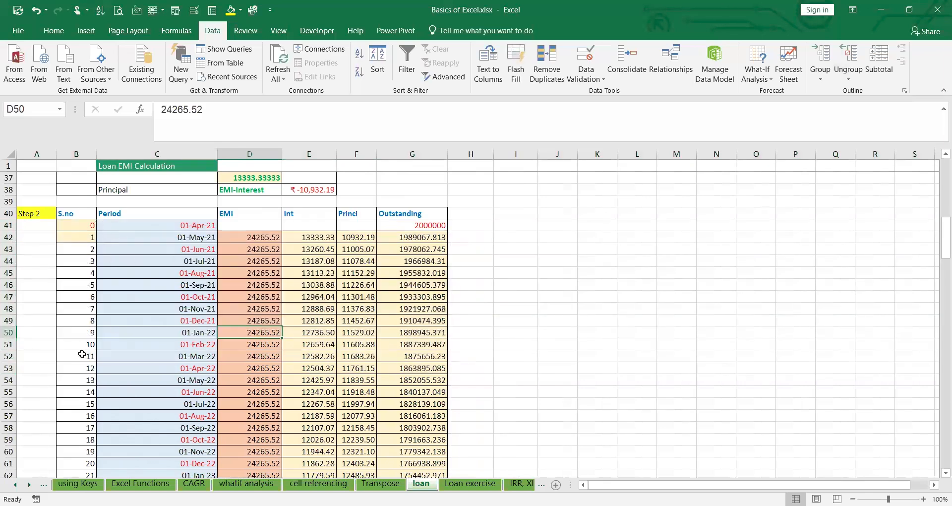
# Group rows 43 to 52 of the schedule, covering instalments 2 to 11, and collapse the group
pyautogui.scroll(-8, 99, 360)
pyautogui.scroll(-8, 100, 361)
pyautogui.scroll(20, 101, 360)
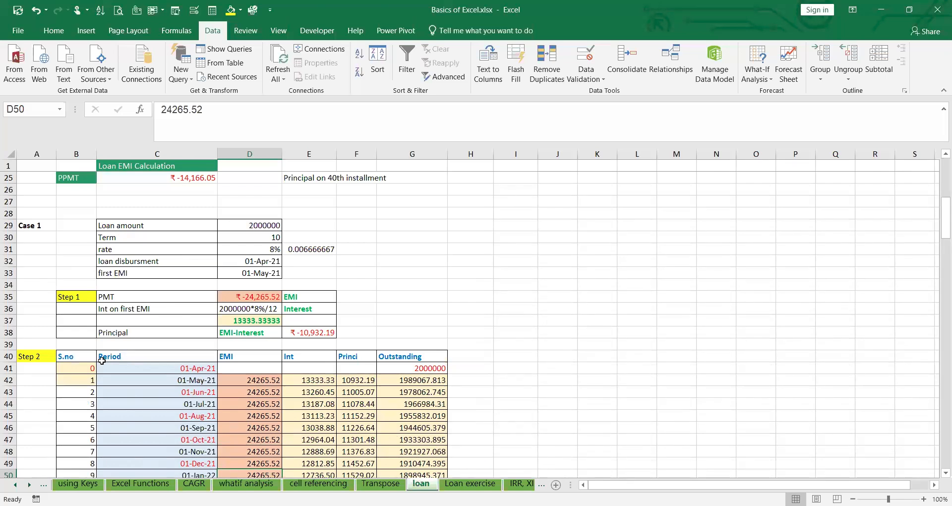
pyautogui.scroll(-9, 100, 361)
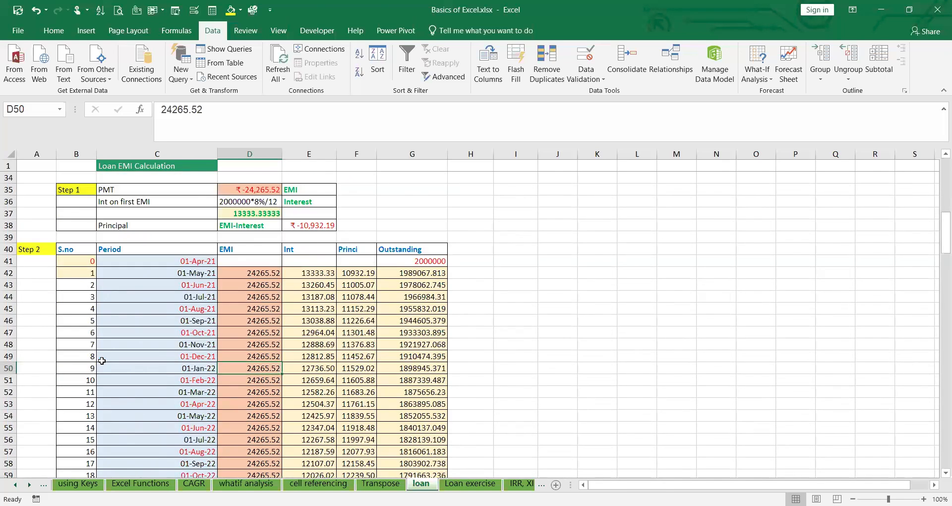
pyautogui.scroll(5, 79, 325)
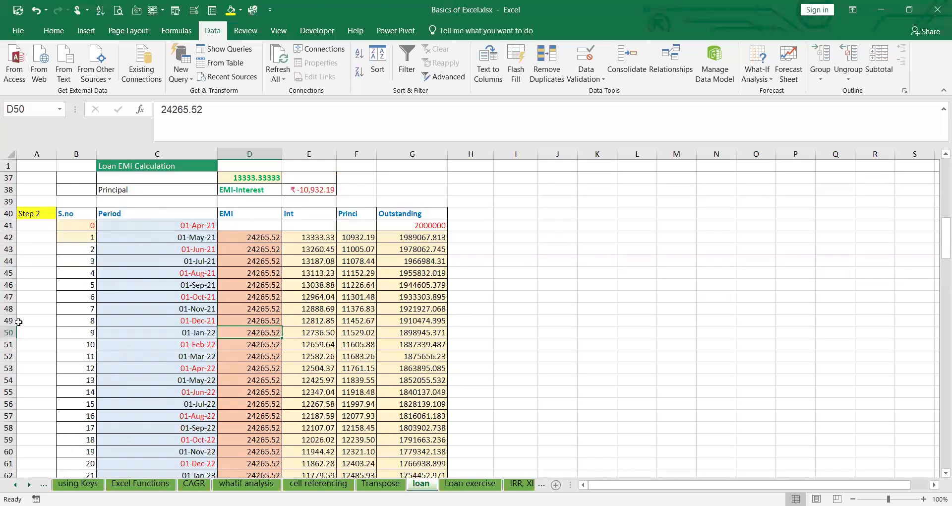
pyautogui.click(11, 249)
pyautogui.moveTo(7, 249); pyautogui.dragTo(10, 356)
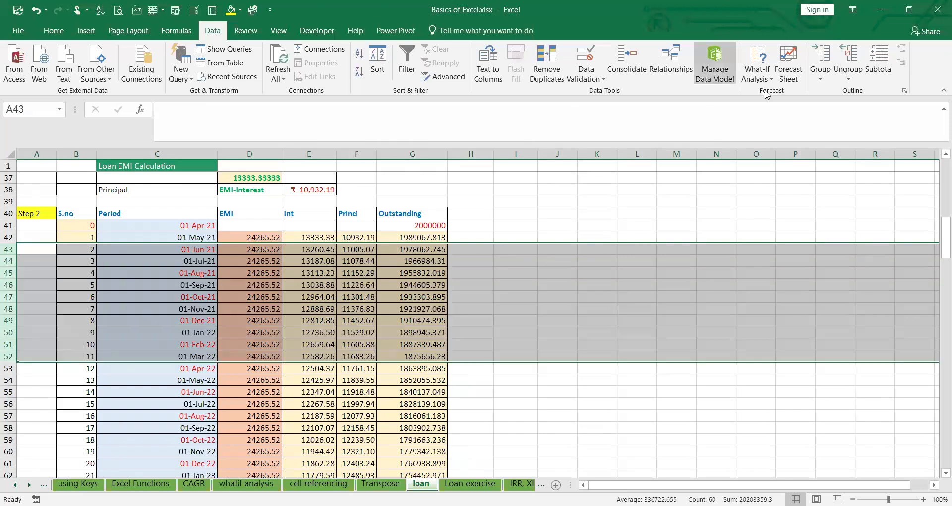
pyautogui.click(819, 80)
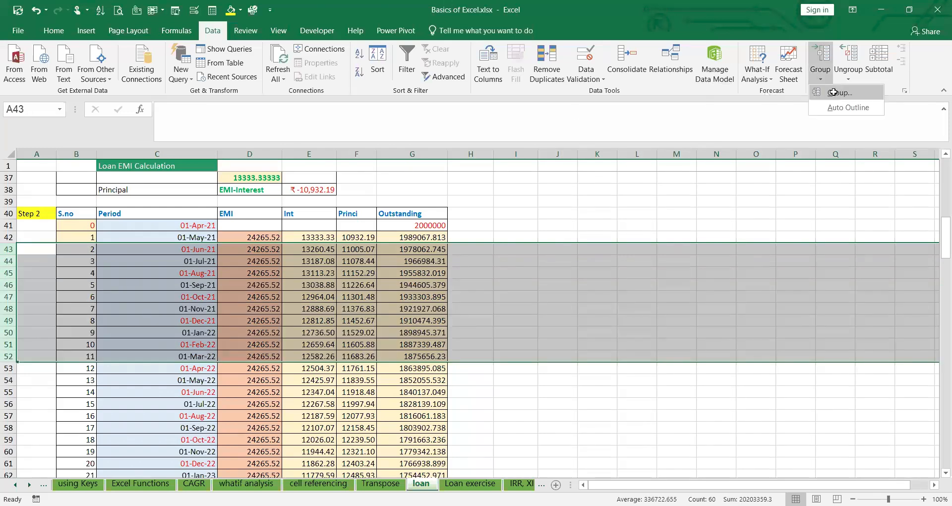
pyautogui.click(832, 92)
pyautogui.click(149, 344)
pyautogui.click(6, 369)
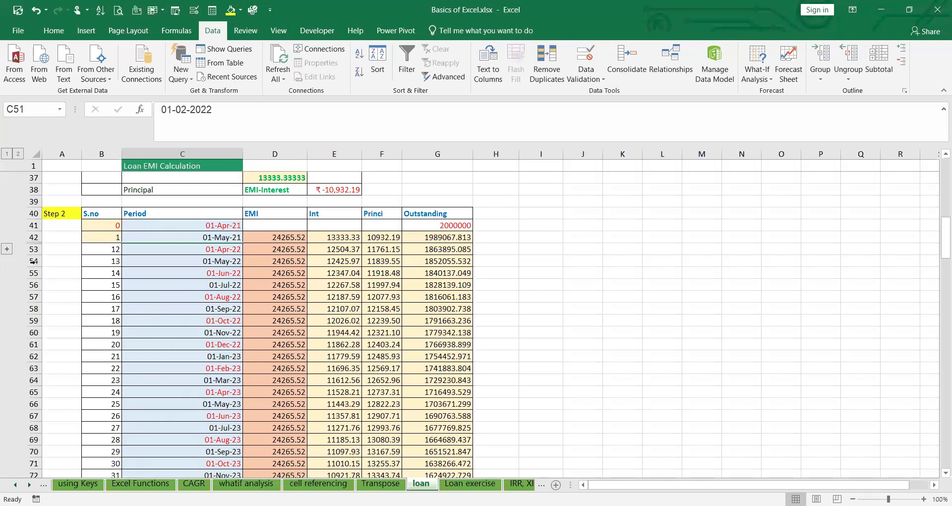
# Group rows 54 to 64, covering instalments 13 to 23, and collapse the group
pyautogui.moveTo(34, 261); pyautogui.dragTo(34, 273)
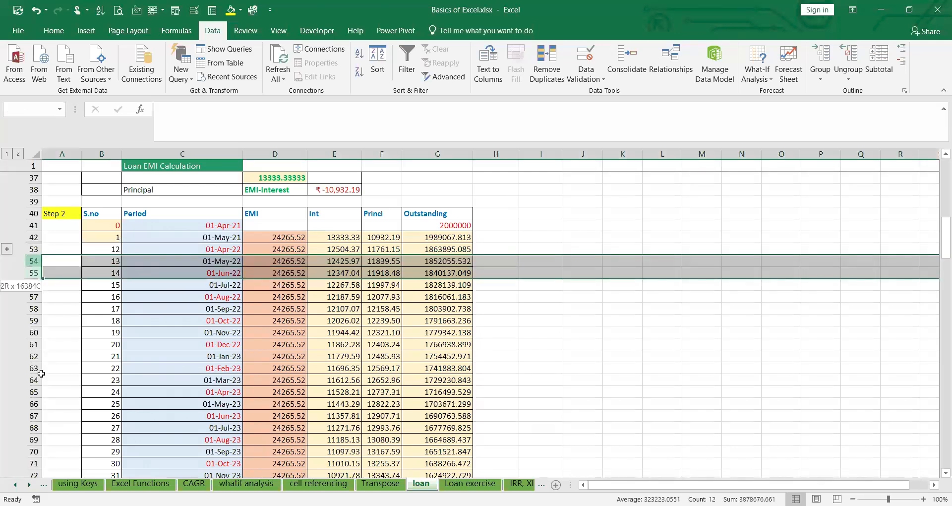
pyautogui.moveTo(41, 373); pyautogui.dragTo(40, 379)
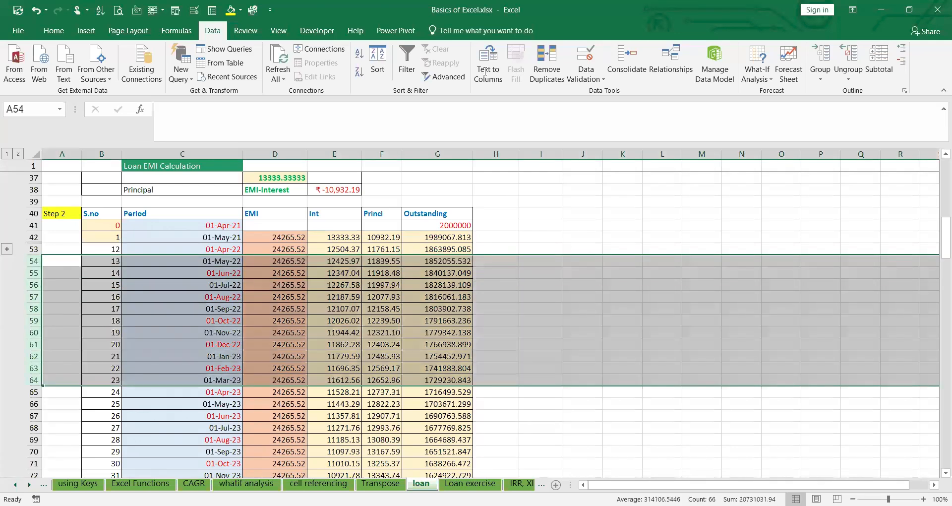
pyautogui.click(816, 73)
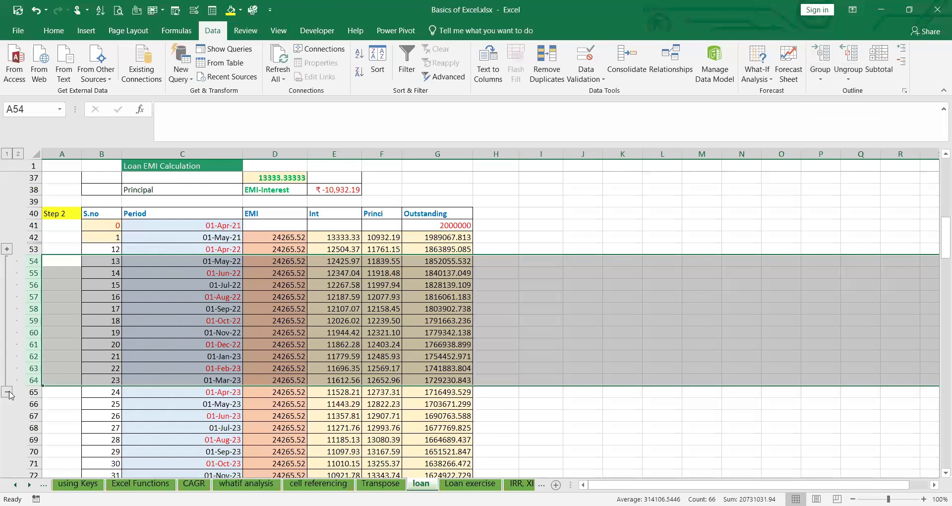
pyautogui.click(7, 392)
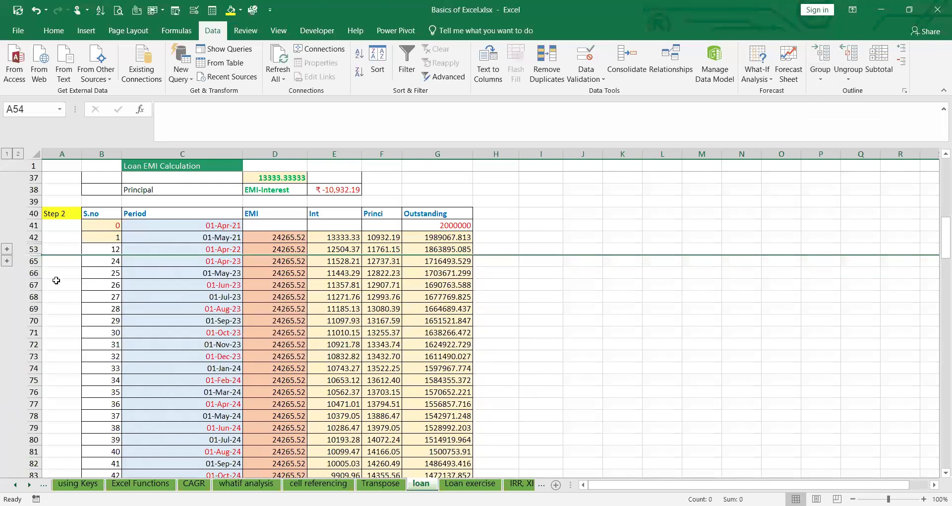
# Group rows 66 to 76, covering instalments 25 to 35, and collapse the group
pyautogui.click(33, 273)
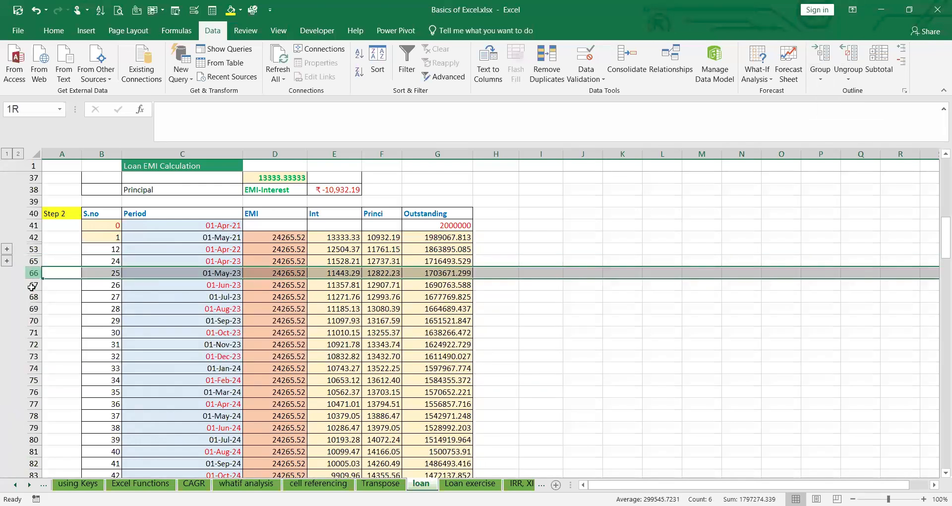
pyautogui.moveTo(34, 391); pyautogui.dragTo(34, 392)
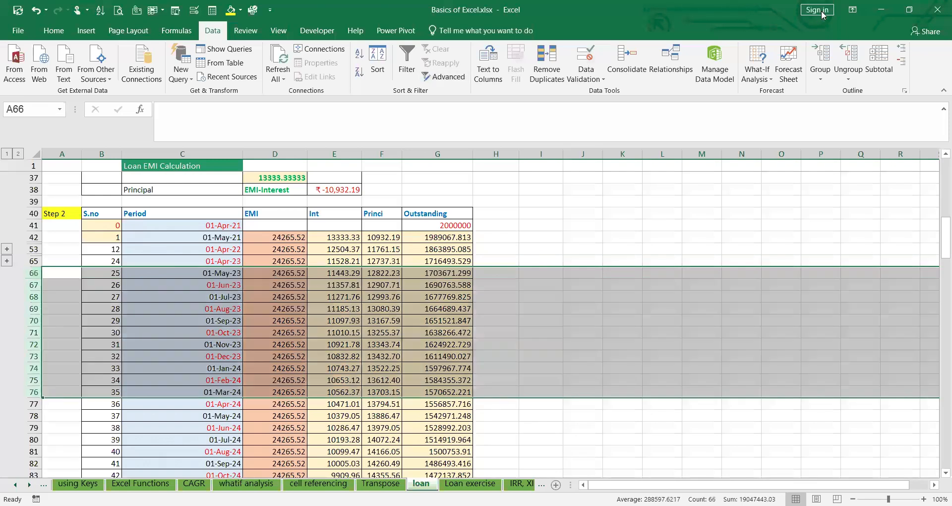
pyautogui.click(819, 69)
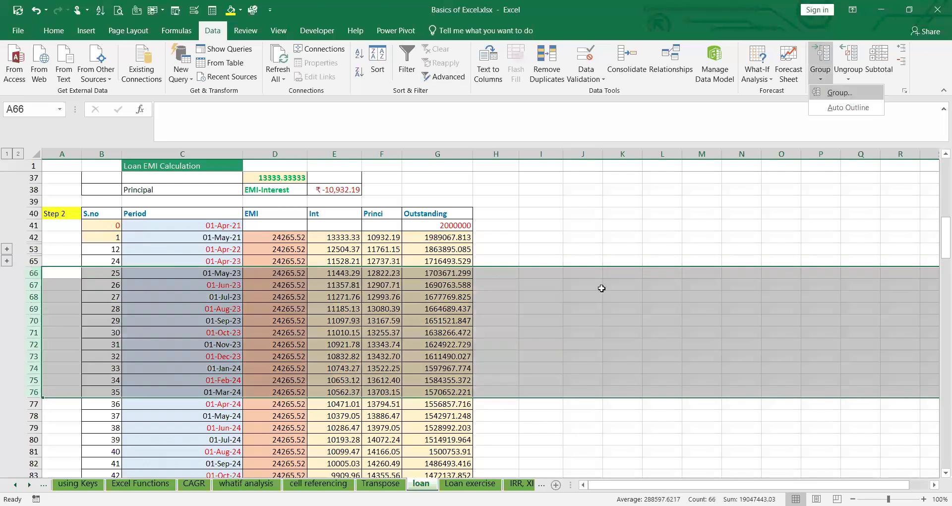
pyautogui.click(6, 404)
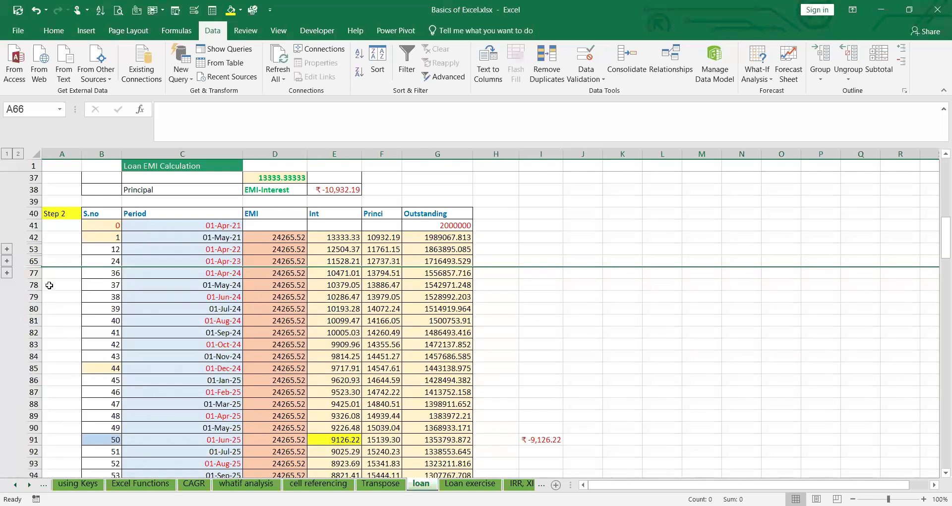
# Group rows 78 to 88, covering instalments 37 to 47, and collapse the group
pyautogui.moveTo(35, 284); pyautogui.dragTo(39, 298)
pyautogui.moveTo(49, 371); pyautogui.dragTo(47, 403)
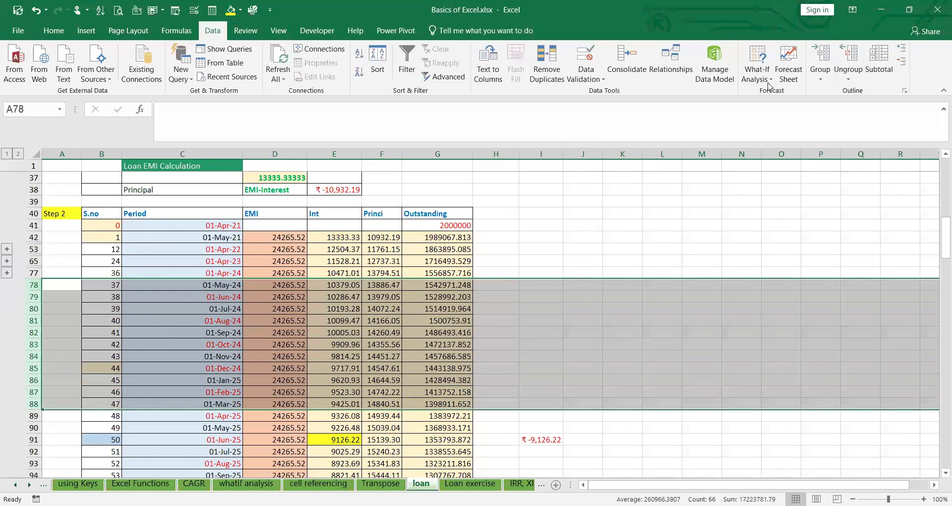
pyautogui.click(820, 74)
pyautogui.click(846, 97)
pyautogui.click(701, 308)
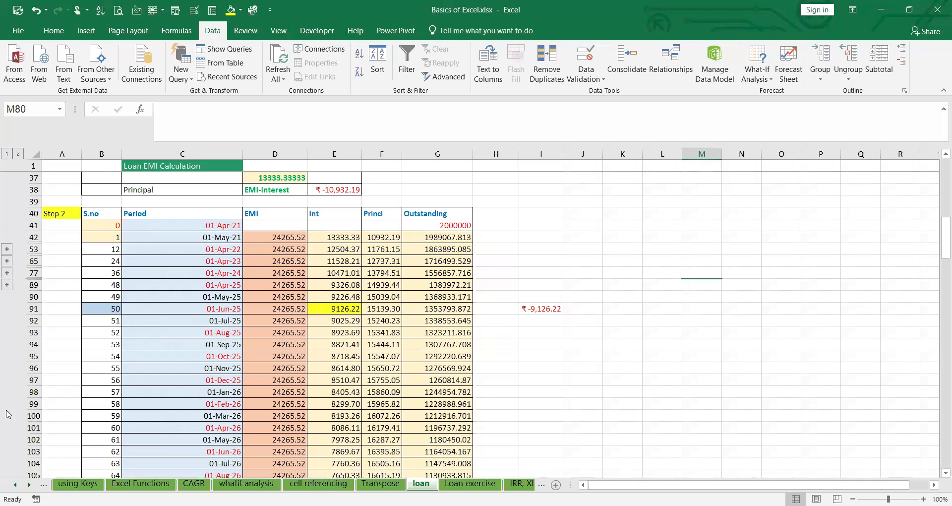
# Expand and re-collapse the instalment 2 to 11 group, and review the remaining schedule and the loan examples above it
pyautogui.click(7, 249)
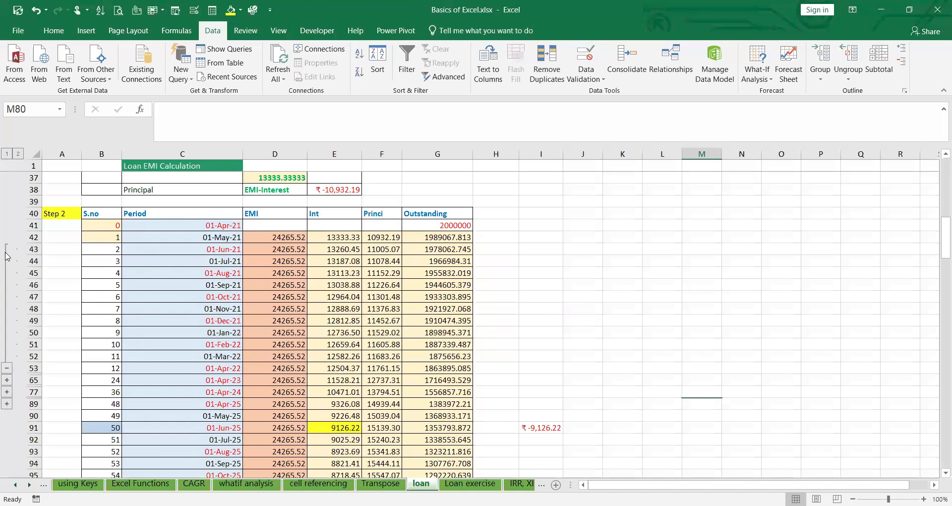
pyautogui.click(7, 368)
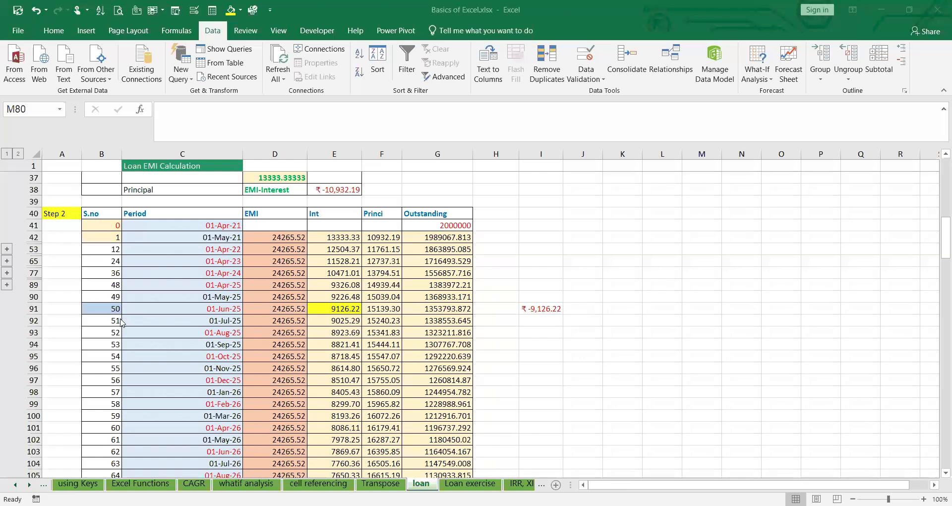
pyautogui.scroll(-18, 196, 352)
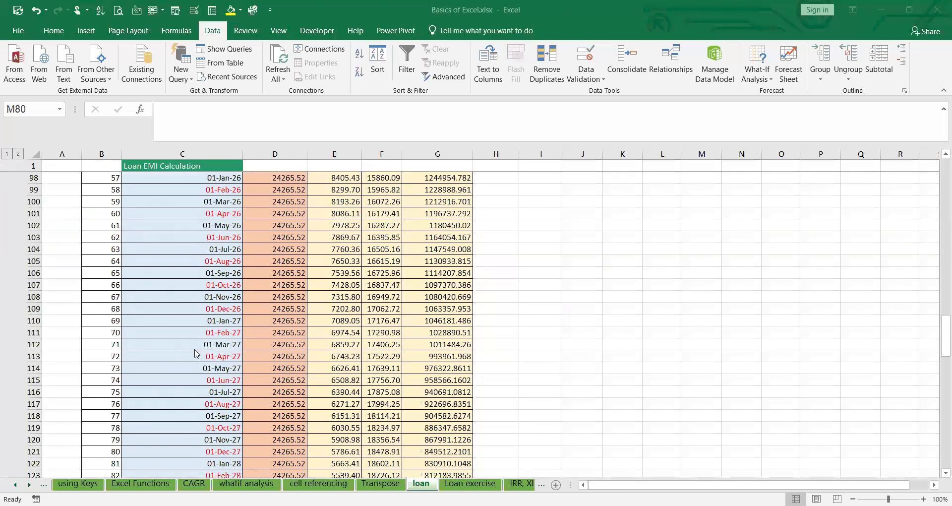
pyautogui.scroll(-7, 196, 353)
pyautogui.scroll(19, 198, 350)
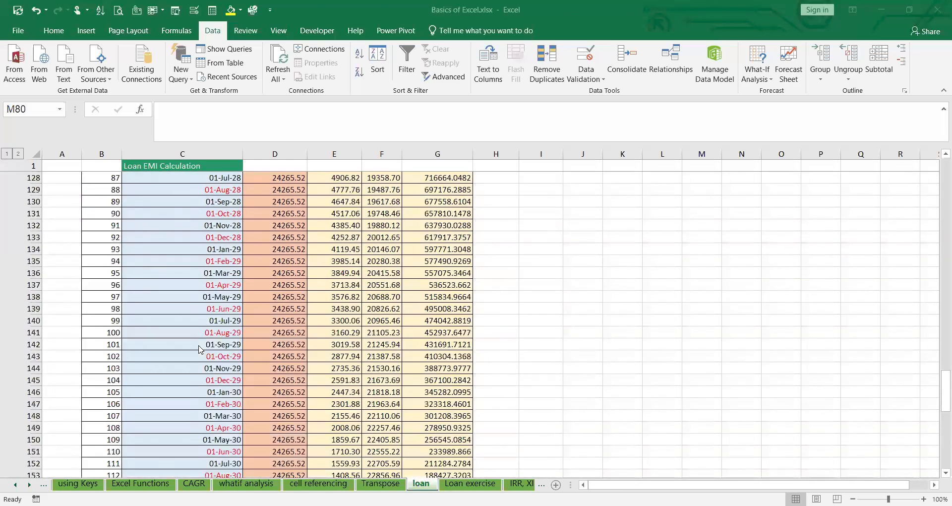
pyautogui.scroll(10, 200, 347)
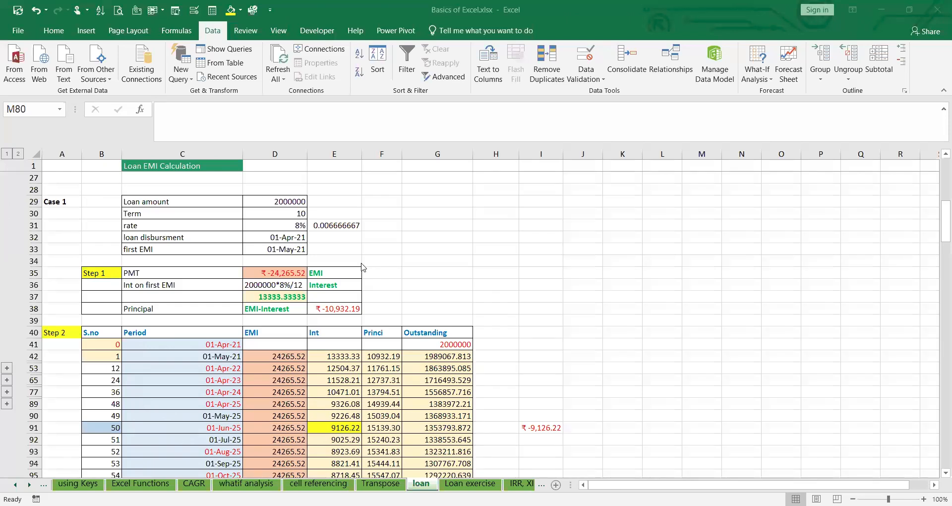
pyautogui.scroll(-3, 285, 350)
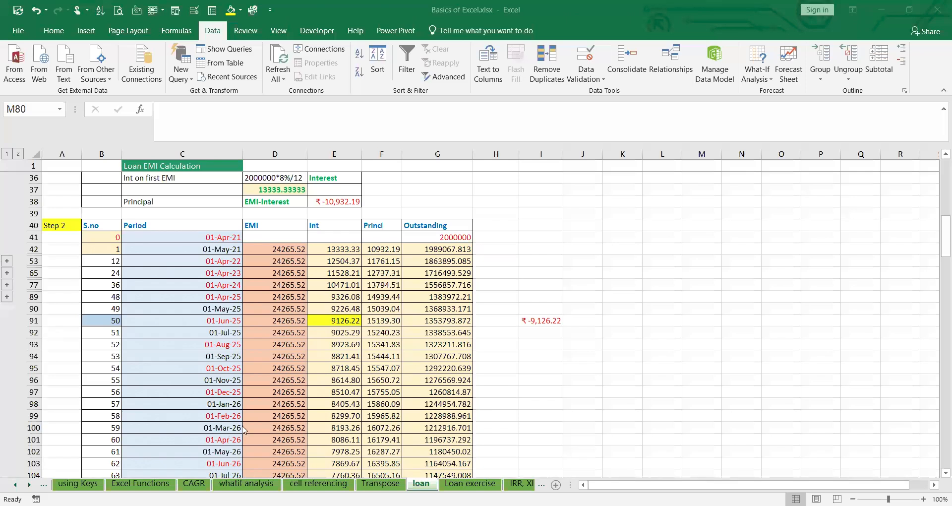
pyautogui.scroll(10, 243, 429)
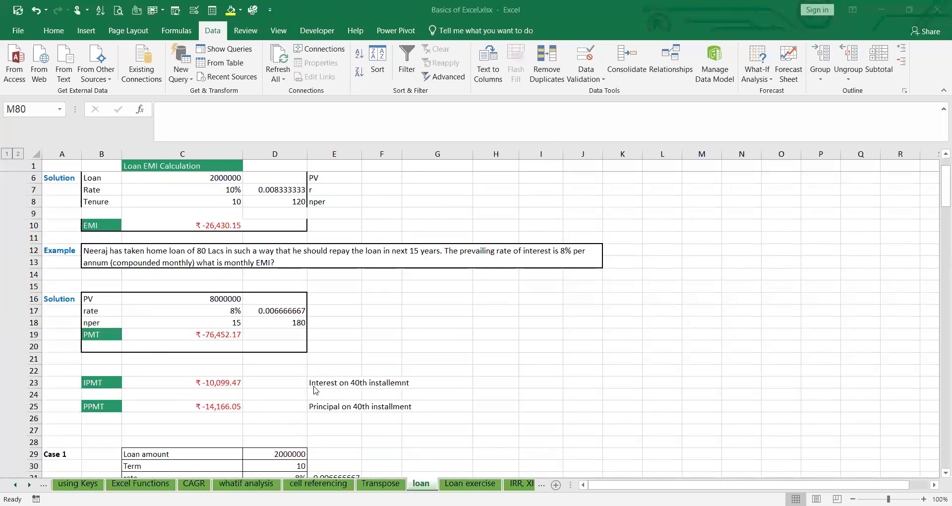
pyautogui.scroll(-6, 314, 389)
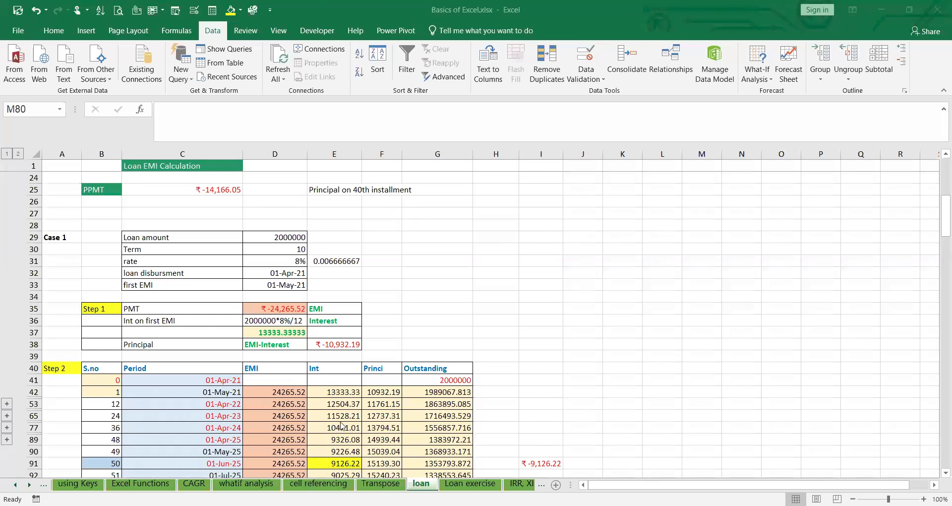
# Open the whatif analysis sheet and highlight the Goal Seek product table for review
pyautogui.click(15, 484)
pyautogui.click(15, 485)
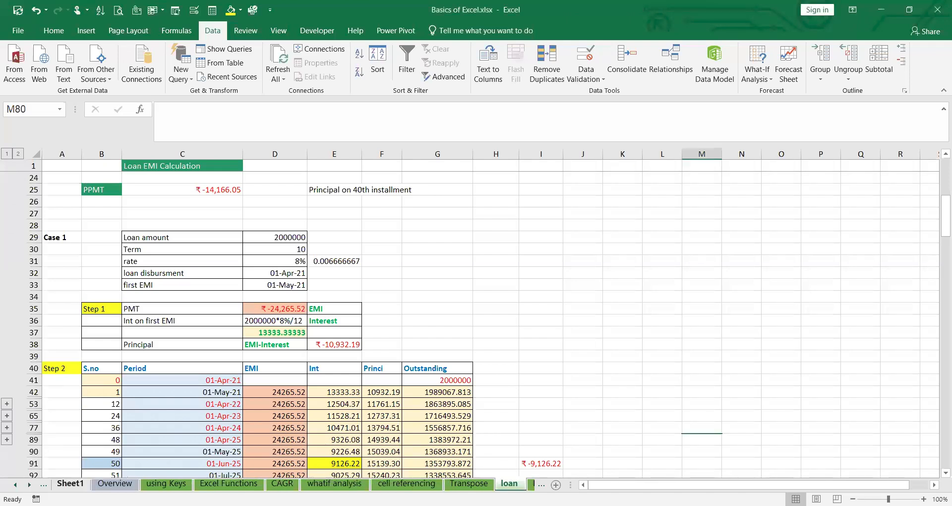
pyautogui.click(330, 484)
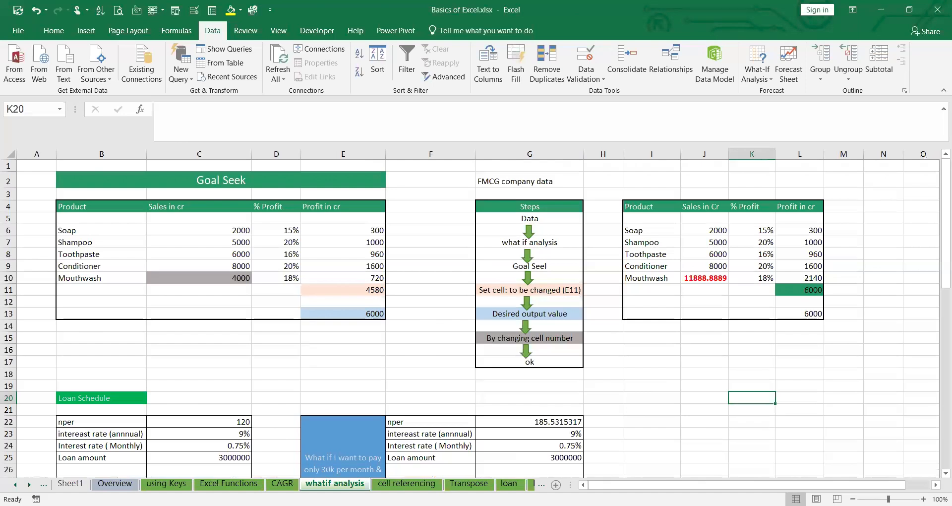
pyautogui.moveTo(67, 202); pyautogui.dragTo(392, 303)
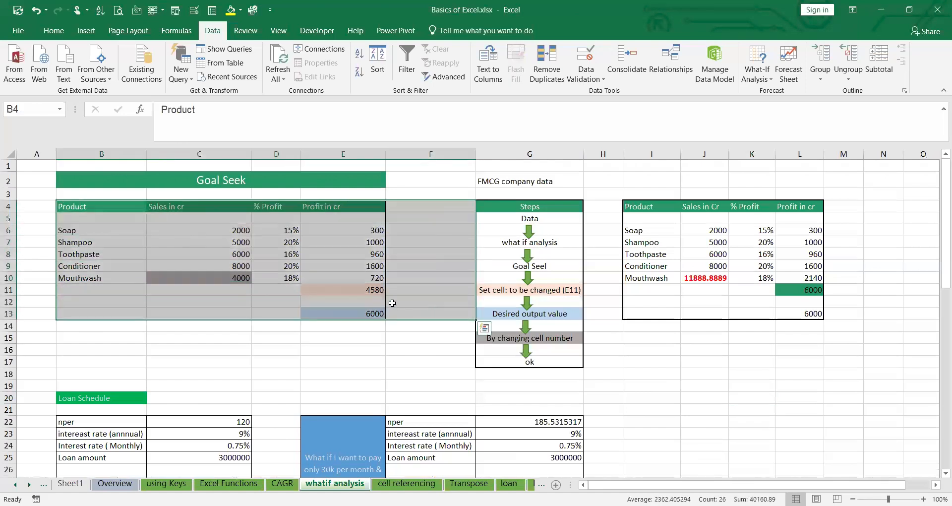
pyautogui.click(454, 365)
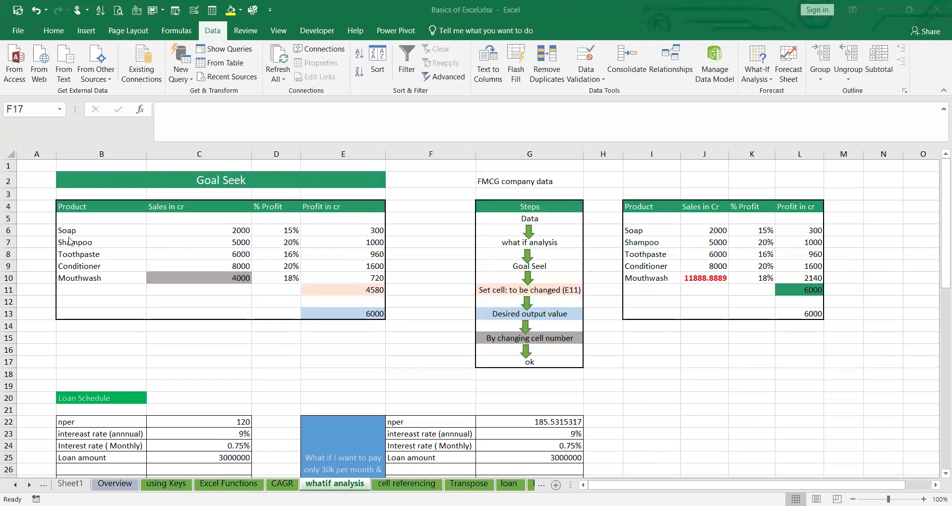
# Enter the soap profit in E6 as =C6*D6 and fill the formula down to mouthwash in E10
pyautogui.click(362, 230)
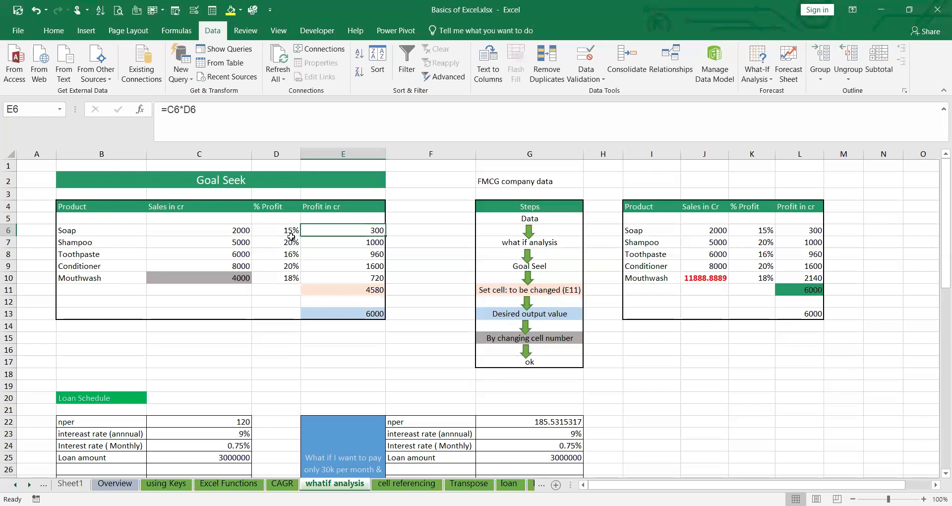
pyautogui.click(367, 241)
pyautogui.click(373, 229)
pyautogui.write('=')
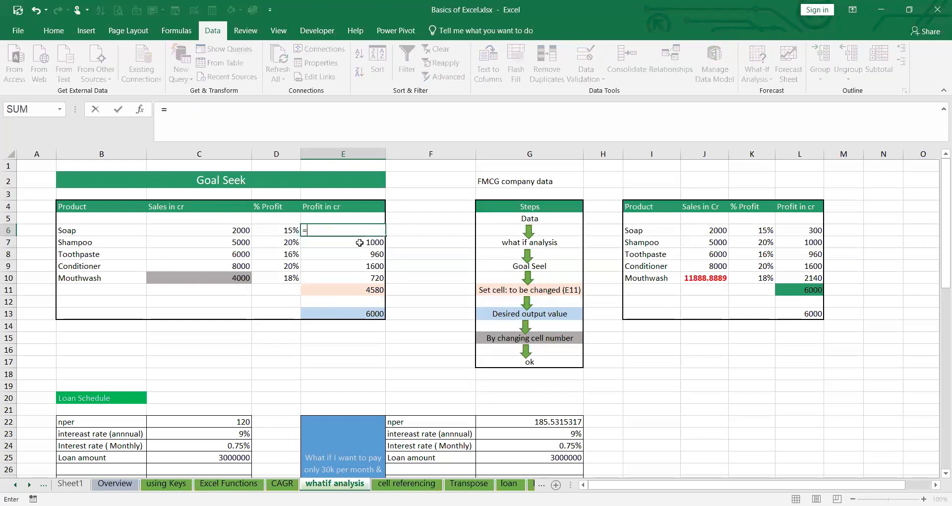
pyautogui.click(248, 231)
pyautogui.write('*')
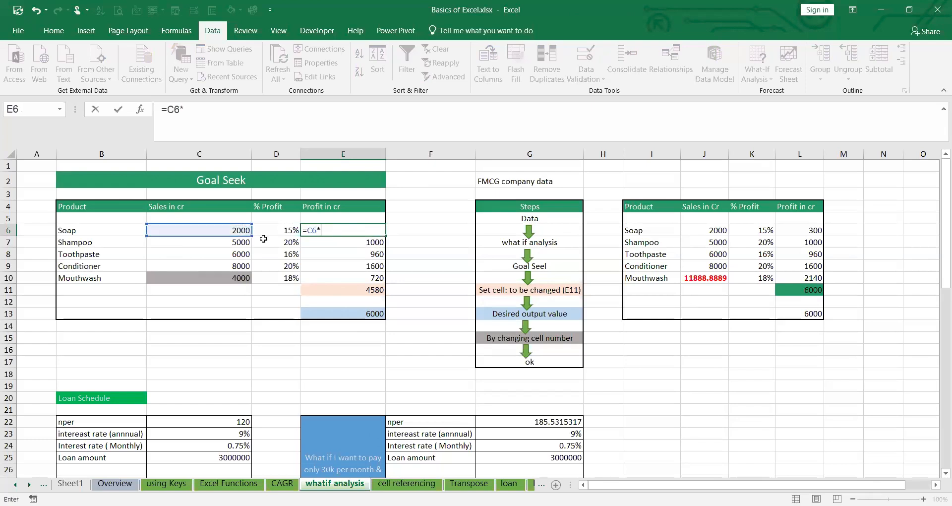
pyautogui.click(272, 234)
pyautogui.moveTo(338, 230); pyautogui.dragTo(387, 282)
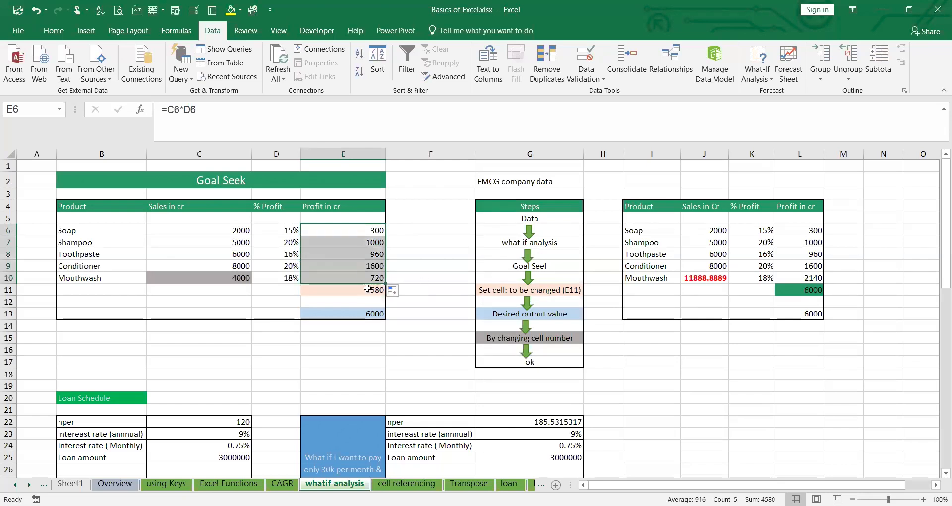
# Try Goal Seek on the total profit in E11 with target 6000 by changing mouthwash sales in C10, and discard the solution
pyautogui.click(368, 288)
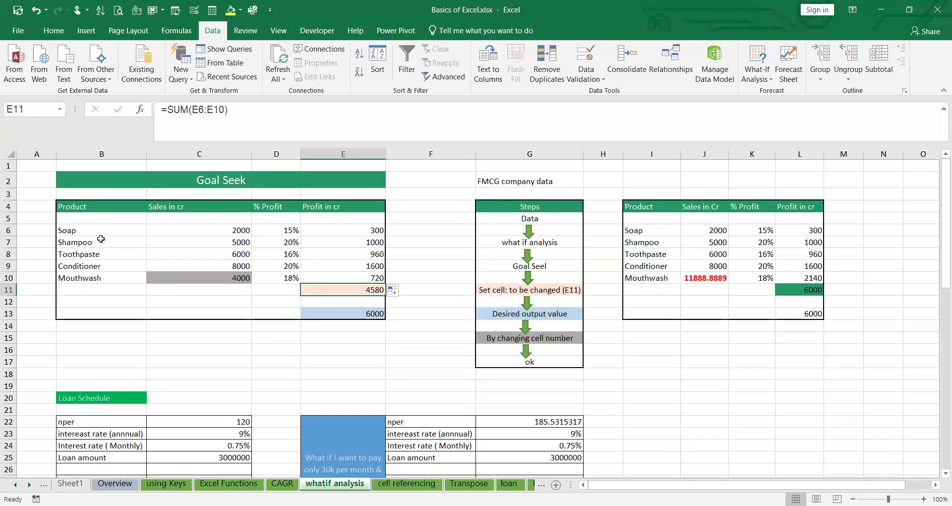
pyautogui.click(201, 278)
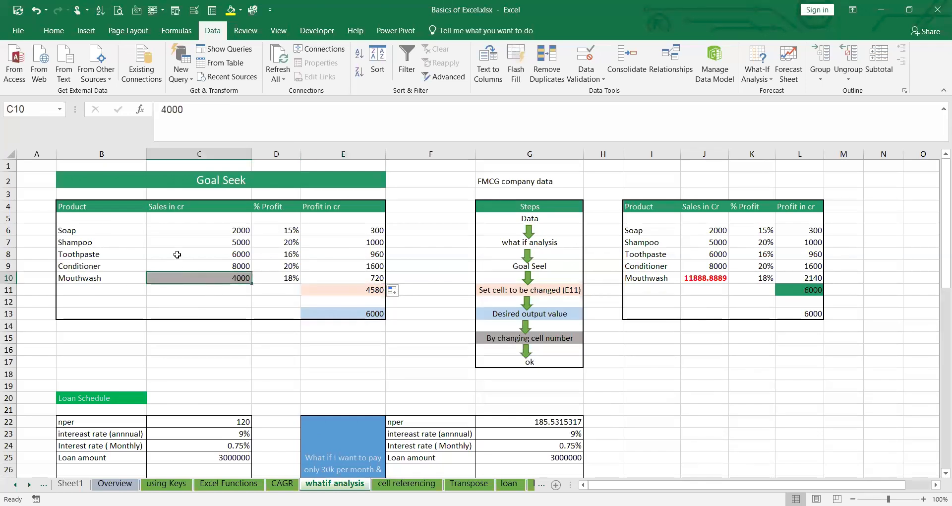
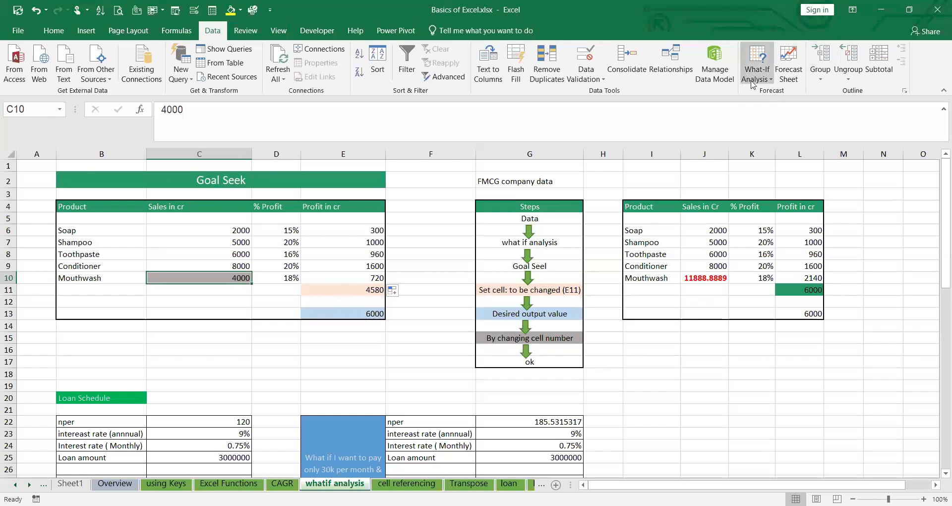
pyautogui.click(753, 80)
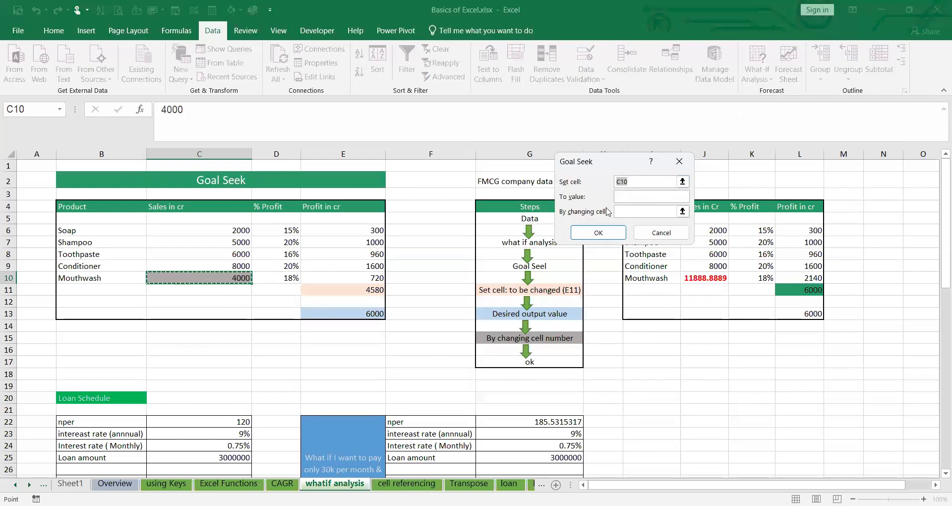
pyautogui.click(362, 290)
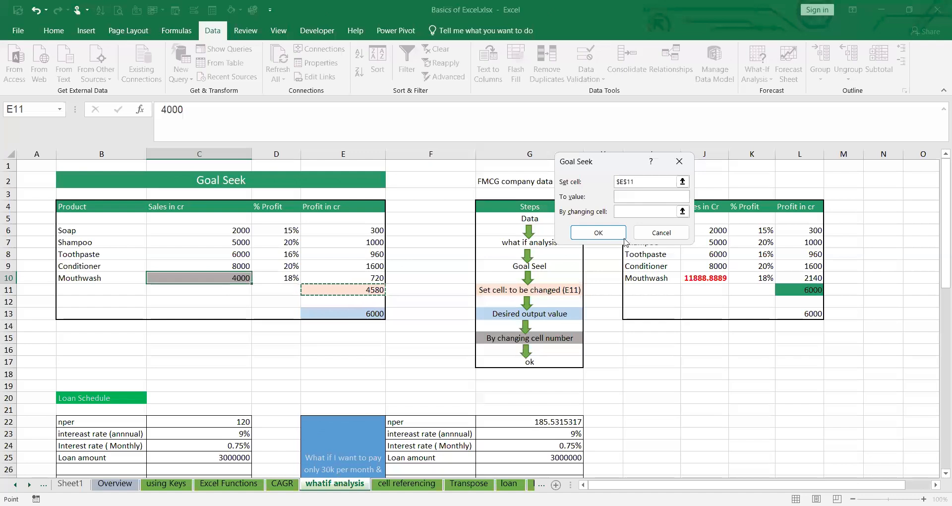
pyautogui.click(630, 197)
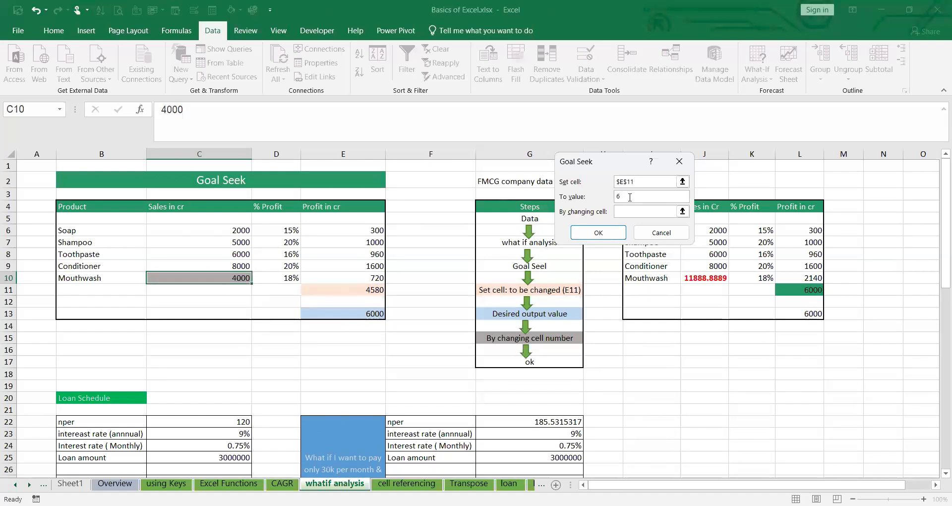
pyautogui.click(631, 211)
pyautogui.click(235, 279)
pyautogui.click(609, 233)
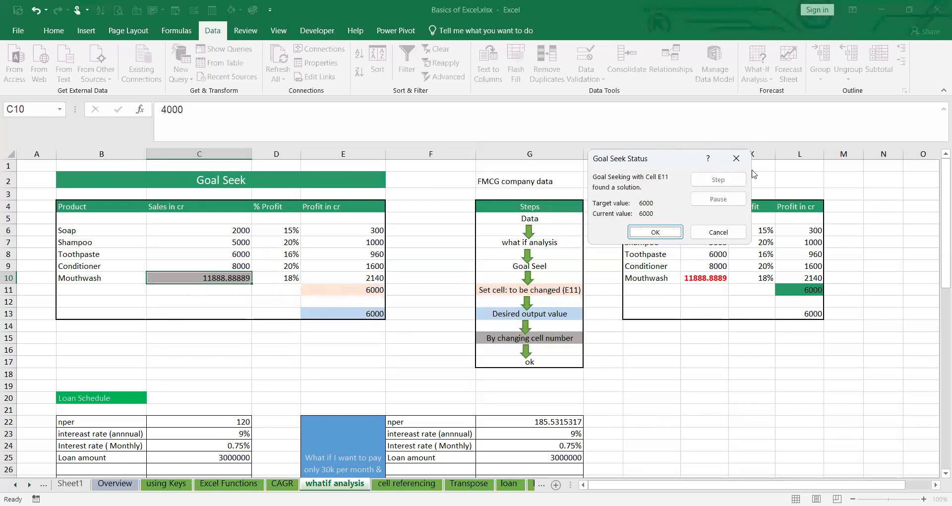
pyautogui.click(738, 156)
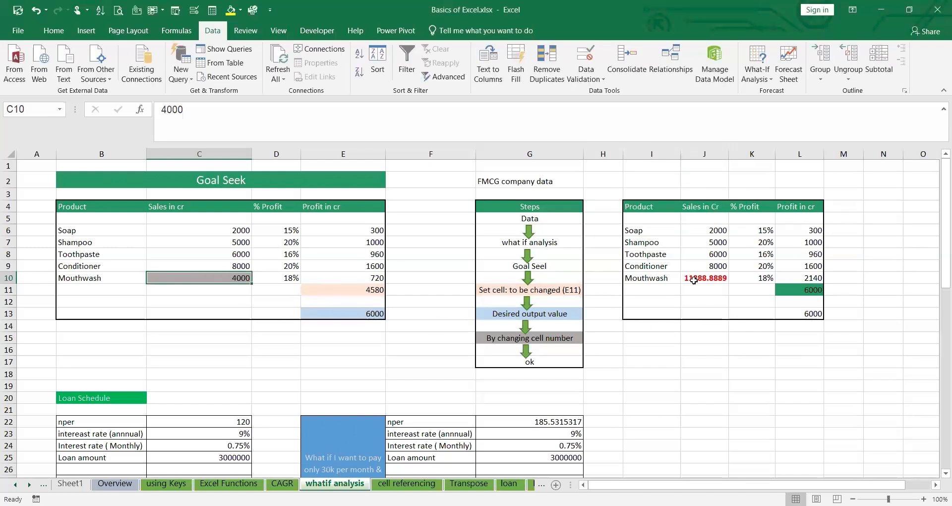
pyautogui.click(298, 327)
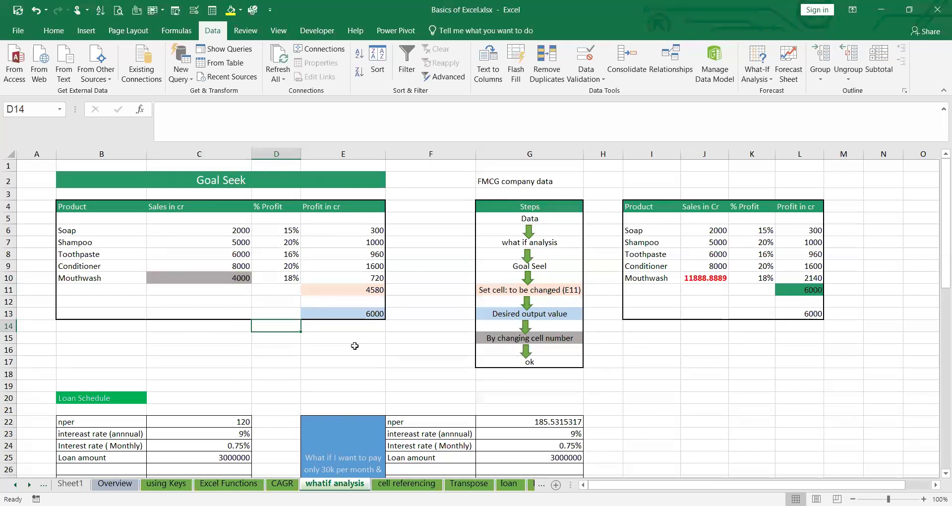
# Copy the Goal Seek product table B4:E13 and paste it at B80 in the empty area below the charts
pyautogui.hotkey('alt', 'Tab')
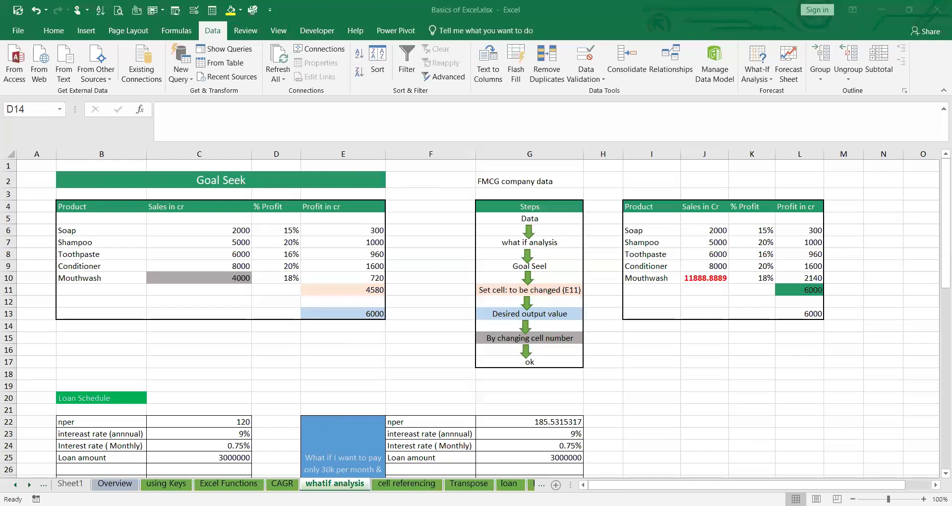
pyautogui.scroll(3, 601, 461)
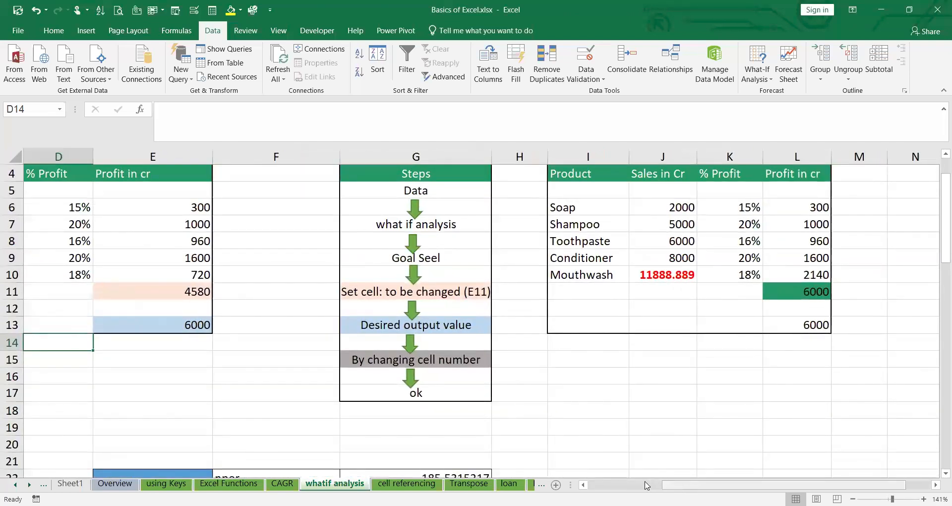
pyautogui.hscroll(-3, 647, 485)
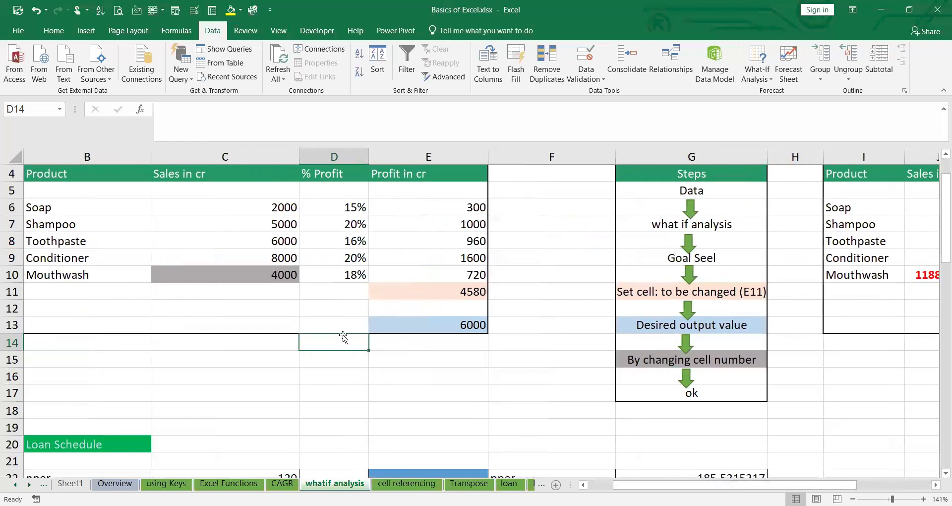
pyautogui.hscroll(-1, 343, 337)
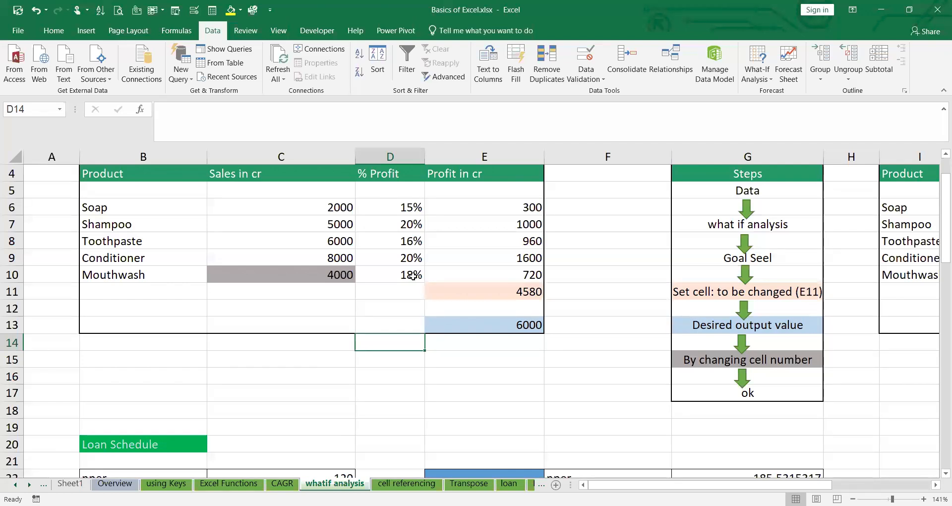
pyautogui.scroll(-1, 627, 270)
pyautogui.scroll(2, 372, 369)
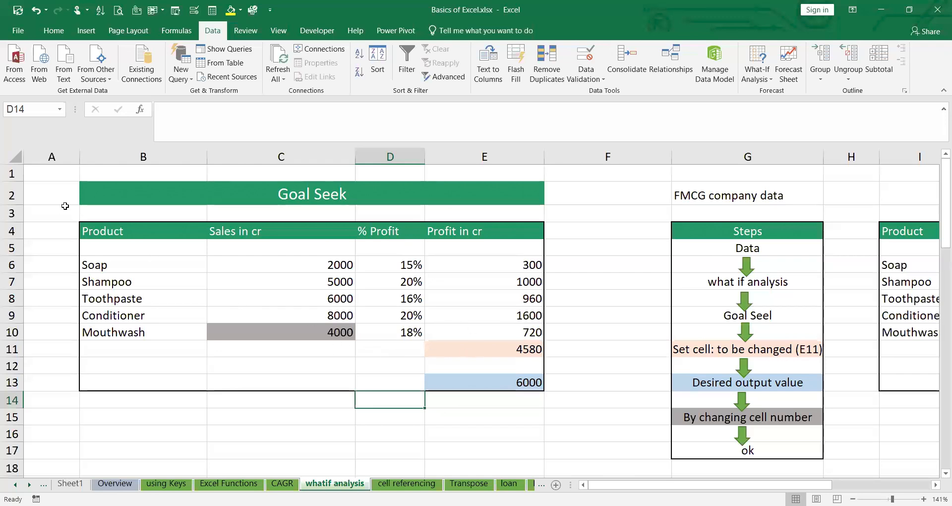
pyautogui.moveTo(100, 232); pyautogui.dragTo(478, 365)
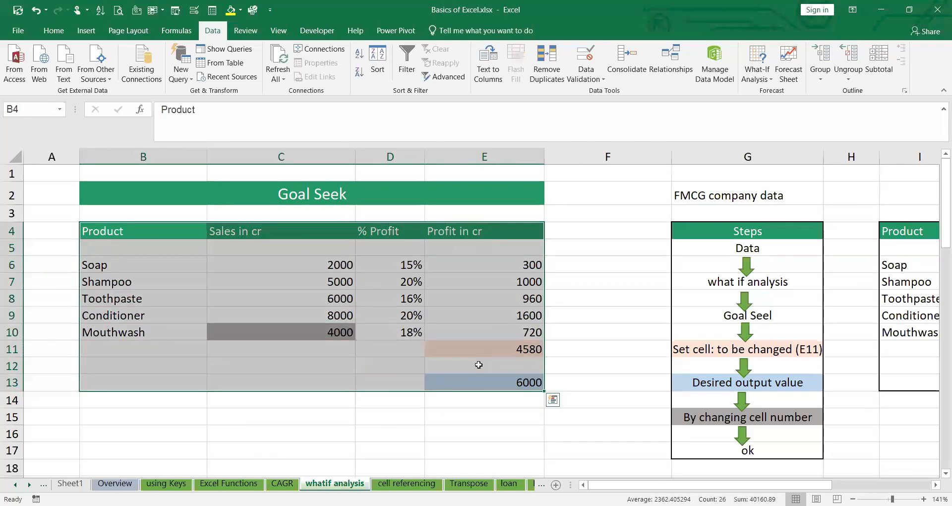
pyautogui.hotkey('ctrl', 'c')
pyautogui.scroll(-20, 377, 365)
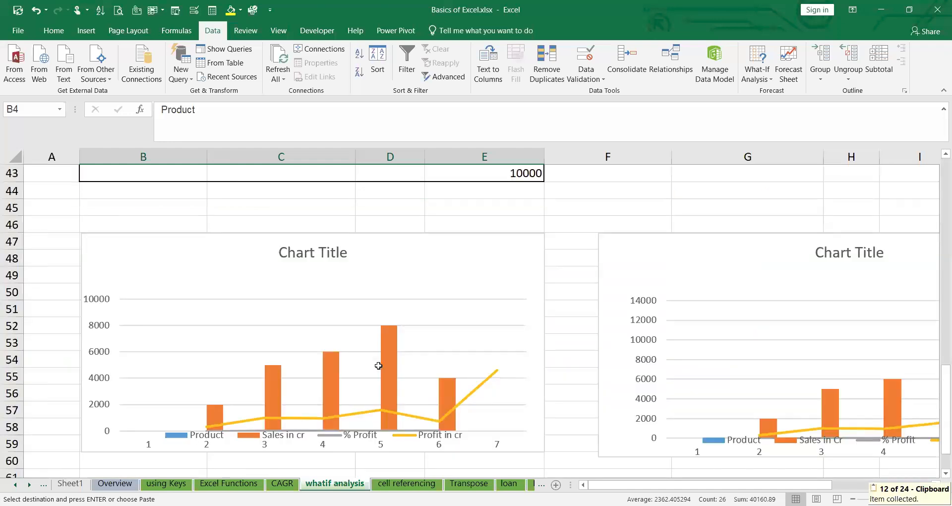
pyautogui.click(111, 246)
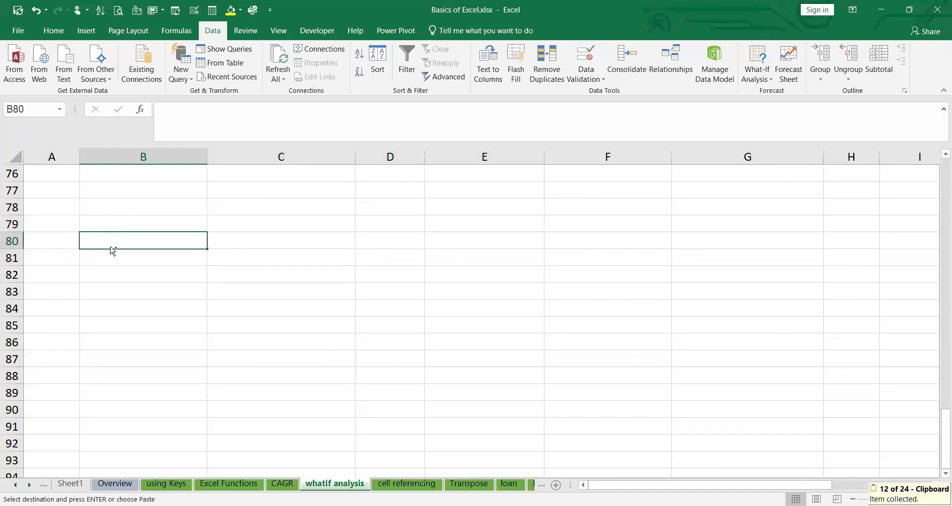
pyautogui.hotkey('ctrl', 'v')
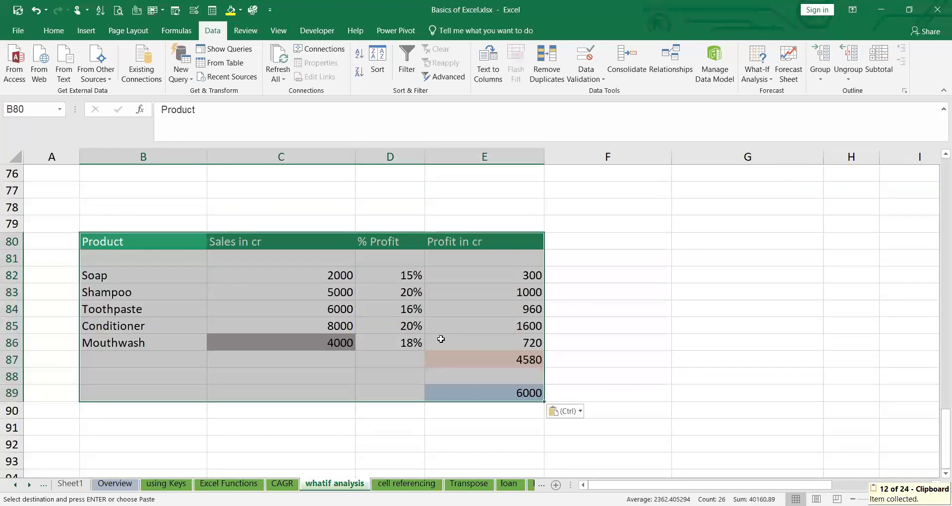
# Set the desired profit in E89 of the copied table to 8000
pyautogui.hotkey('ctrl', 'End')
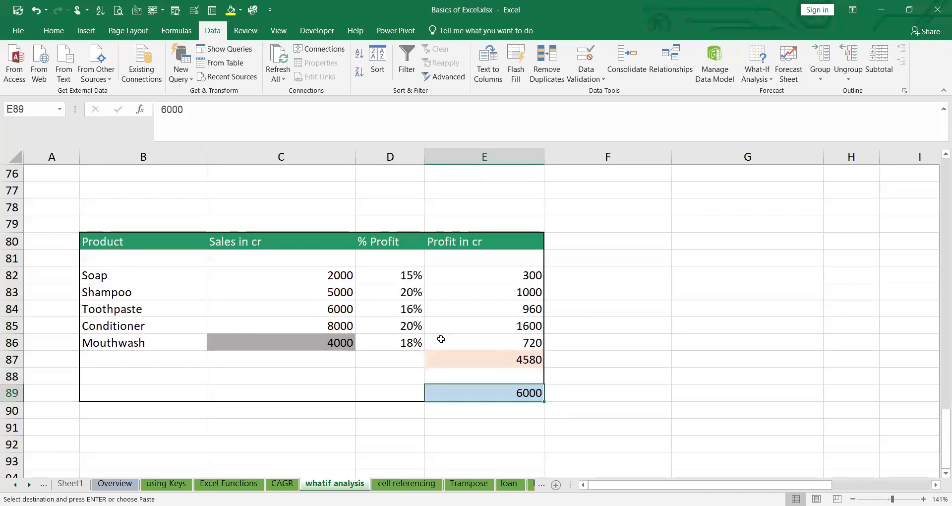
pyautogui.press('Delete')
pyautogui.write('8000')
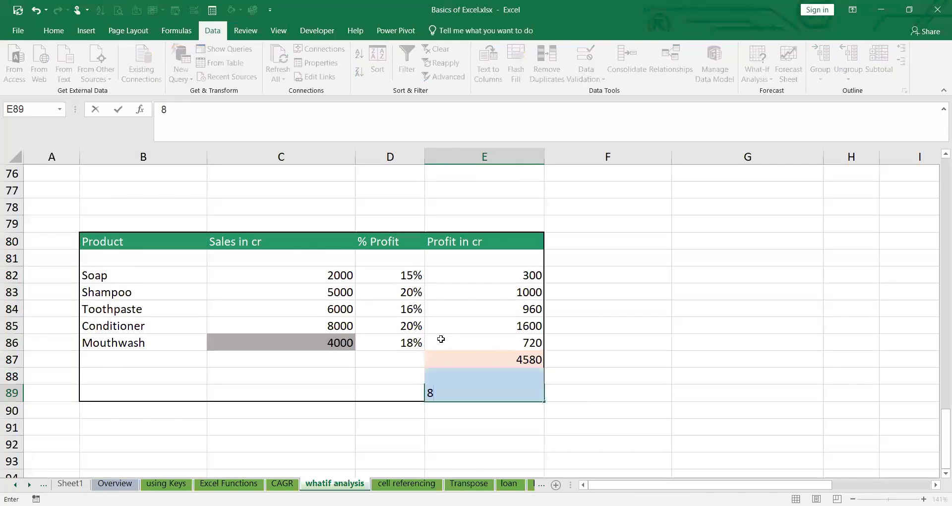
pyautogui.click(863, 226)
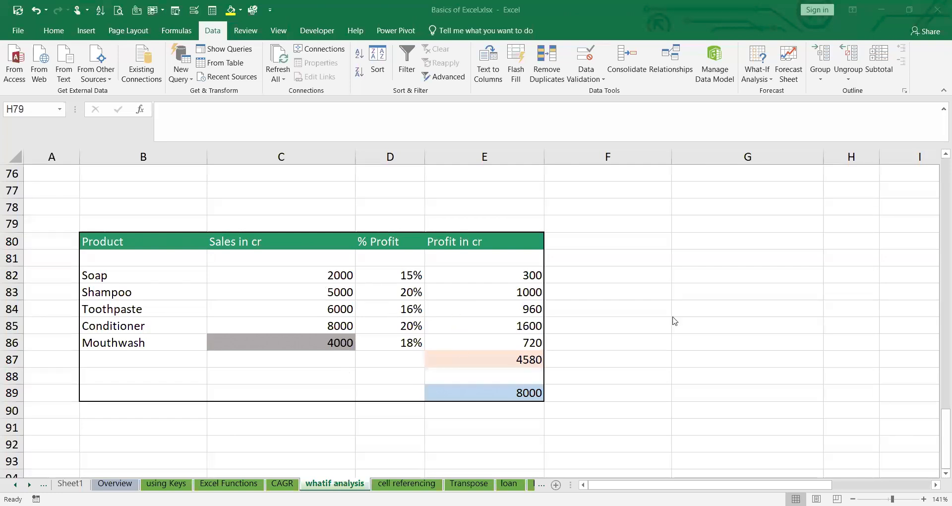
# Run Goal Seek on total profit E87 with target 8000 by changing soap sales in C82, and accept the solution
pyautogui.click(574, 330)
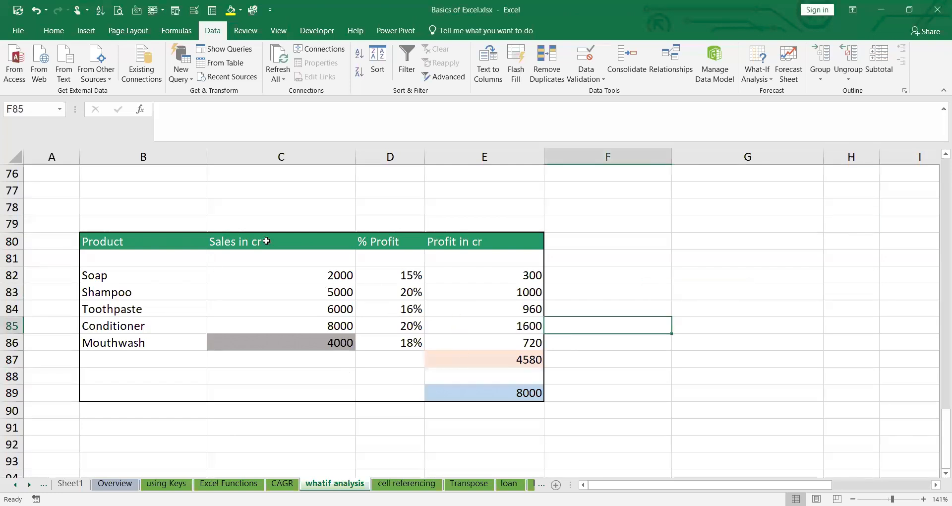
pyautogui.click(764, 73)
pyautogui.click(786, 108)
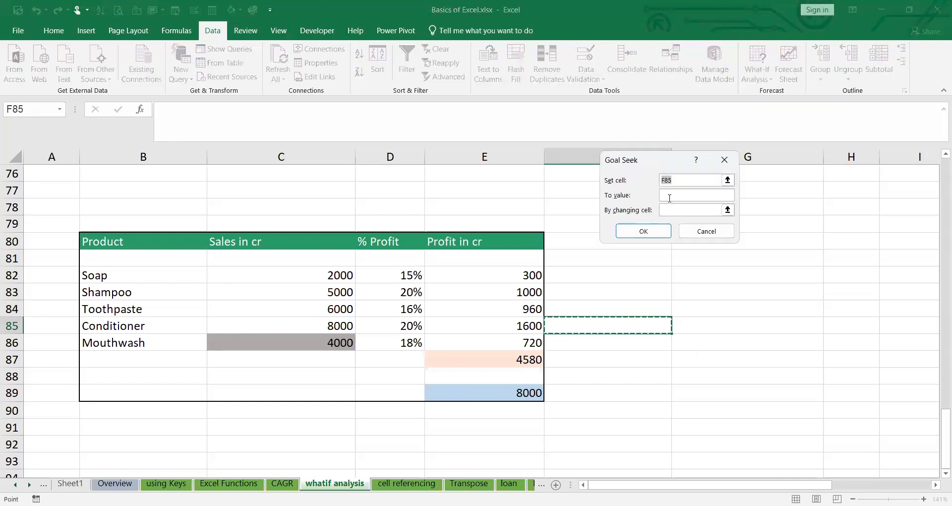
pyautogui.click(510, 361)
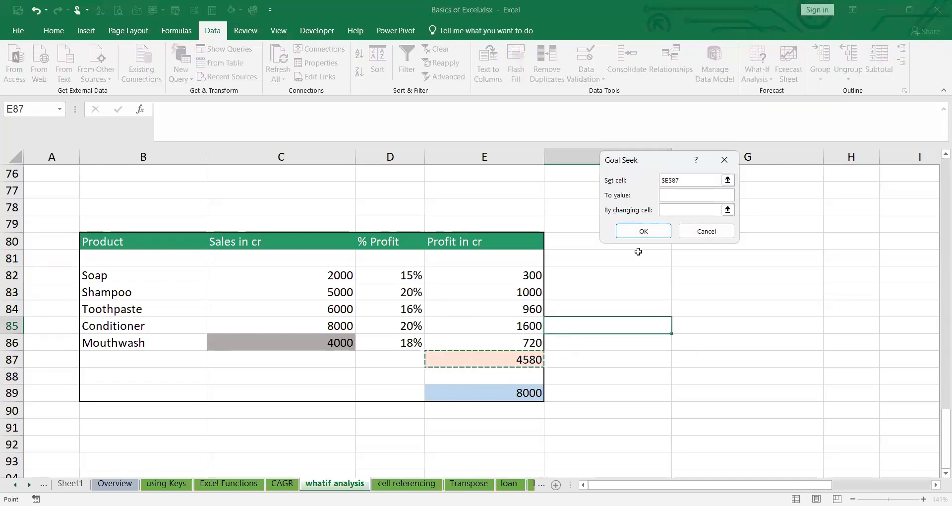
pyautogui.click(683, 197)
pyautogui.write('8000')
pyautogui.click(687, 208)
pyautogui.click(318, 277)
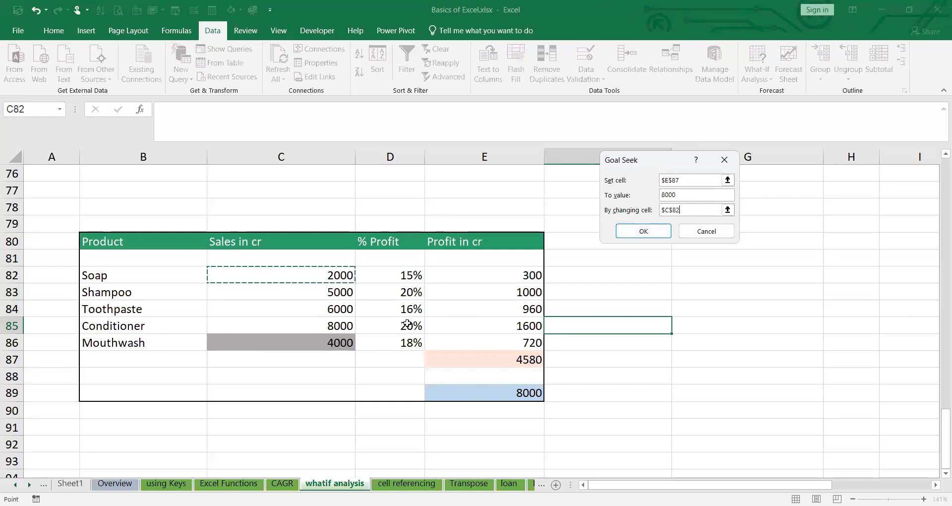
pyautogui.click(650, 232)
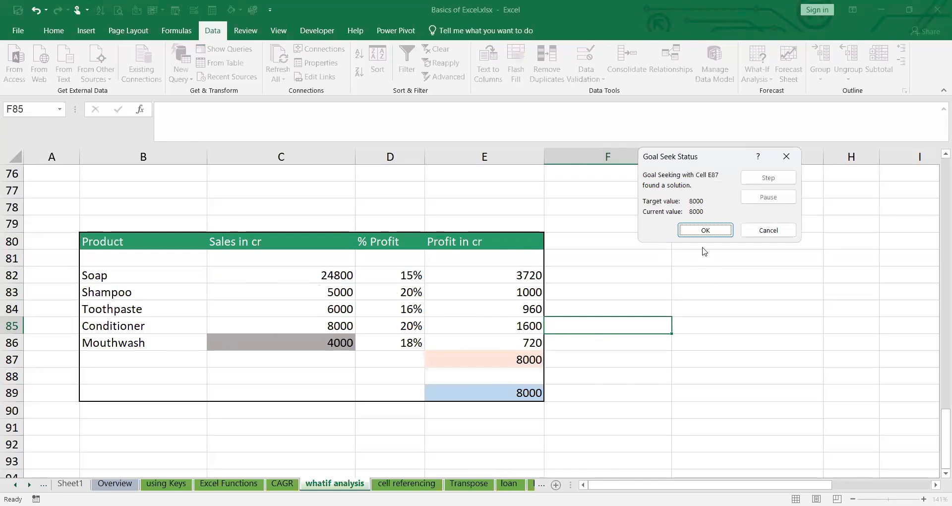
pyautogui.click(705, 229)
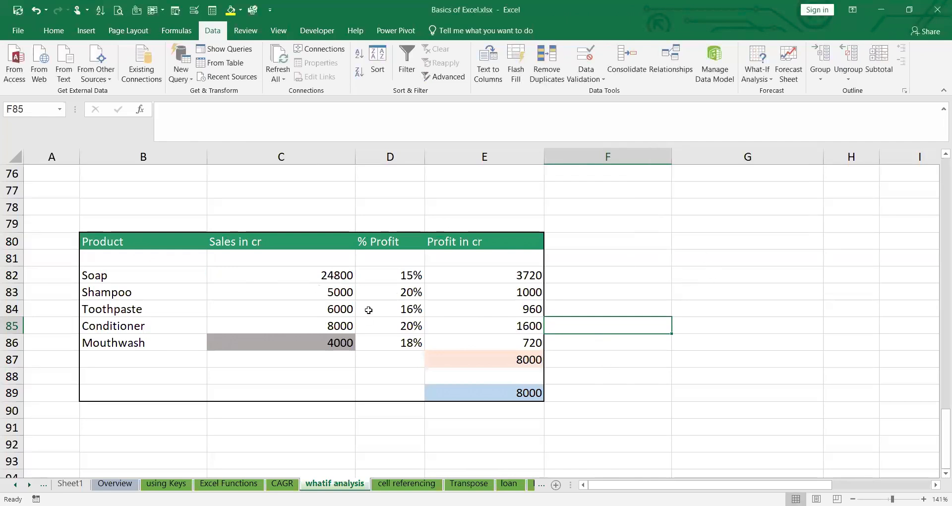
# Inspect the total formula in E87 and compare the copied table with the original and the solved mouthwash example table
pyautogui.click(516, 359)
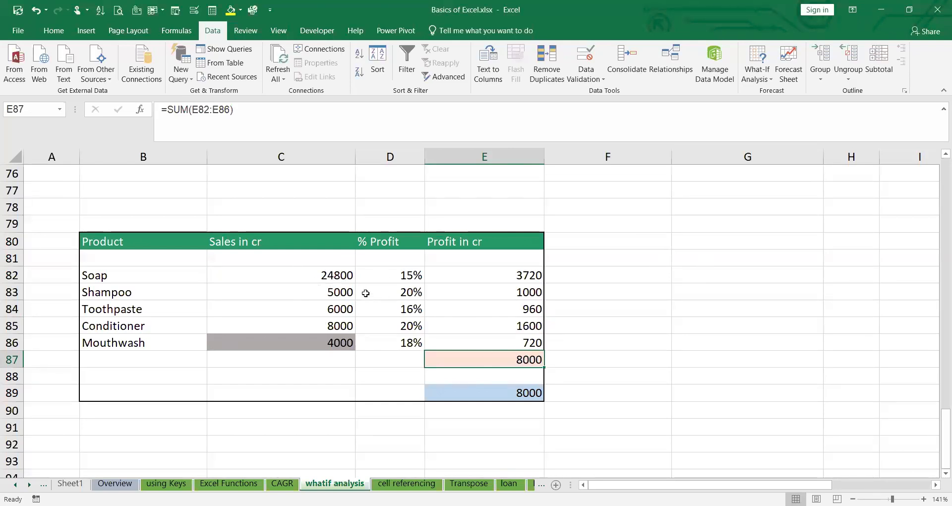
pyautogui.scroll(20, 365, 293)
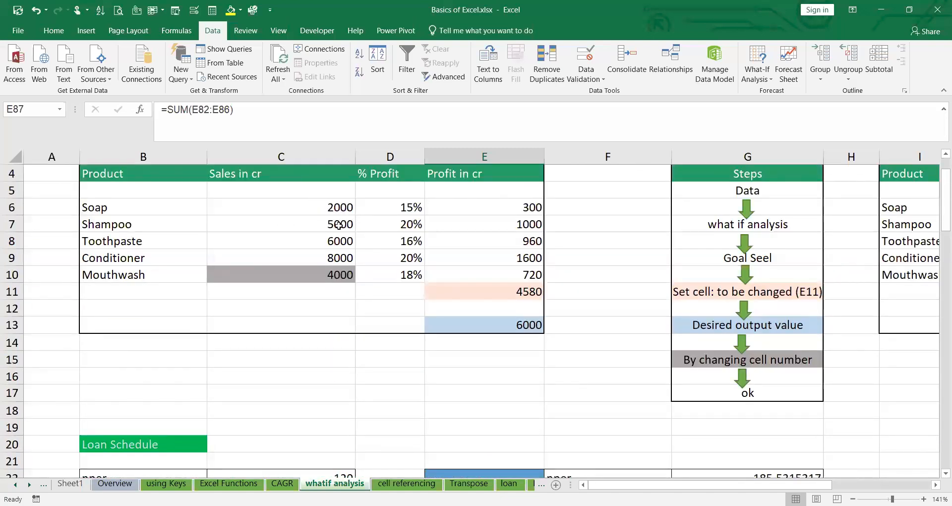
pyautogui.scroll(-20, 370, 303)
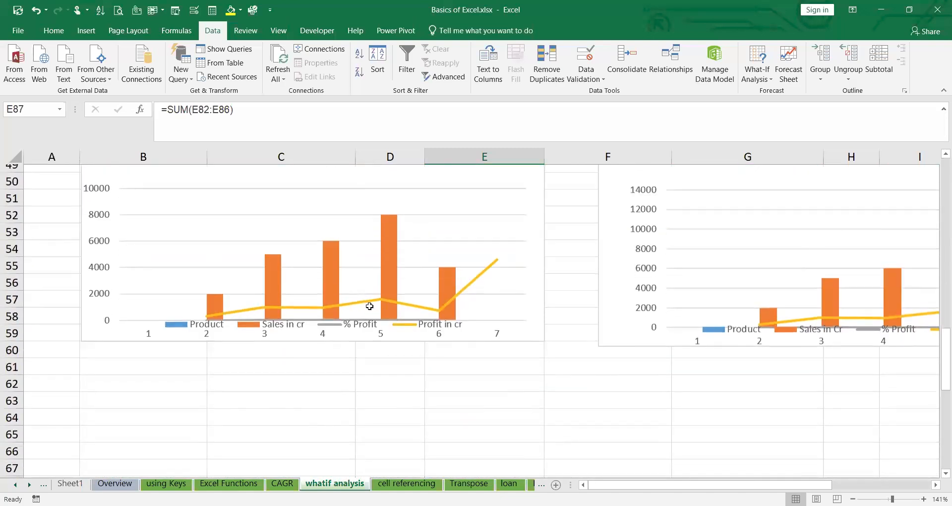
pyautogui.scroll(-3, 361, 351)
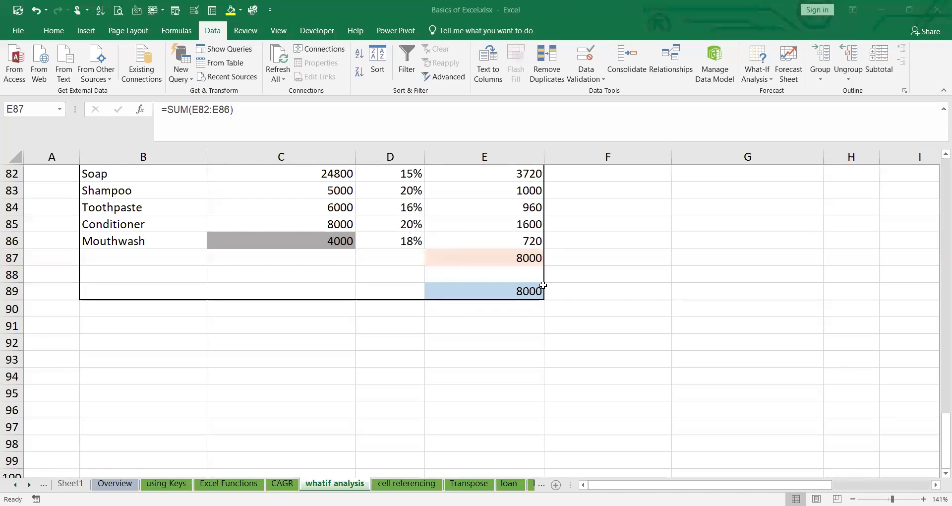
pyautogui.scroll(1, 575, 320)
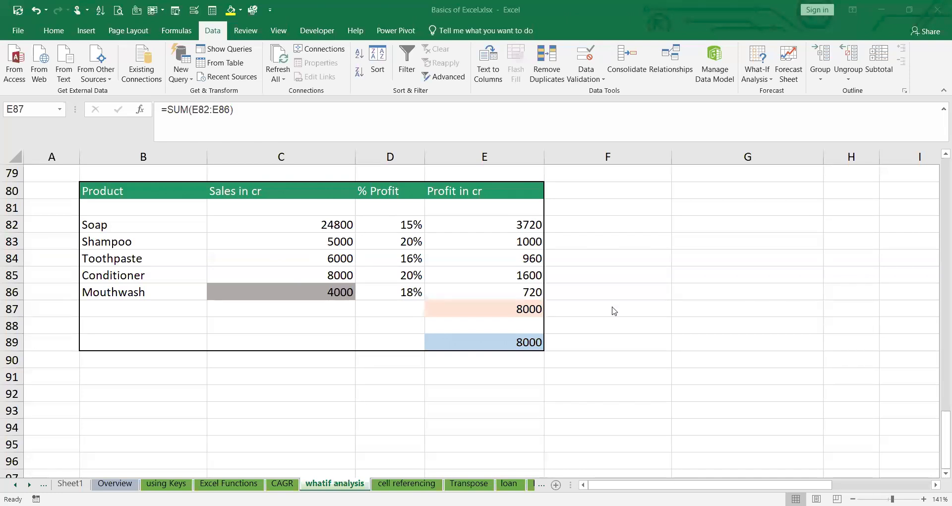
pyautogui.scroll(20, 596, 317)
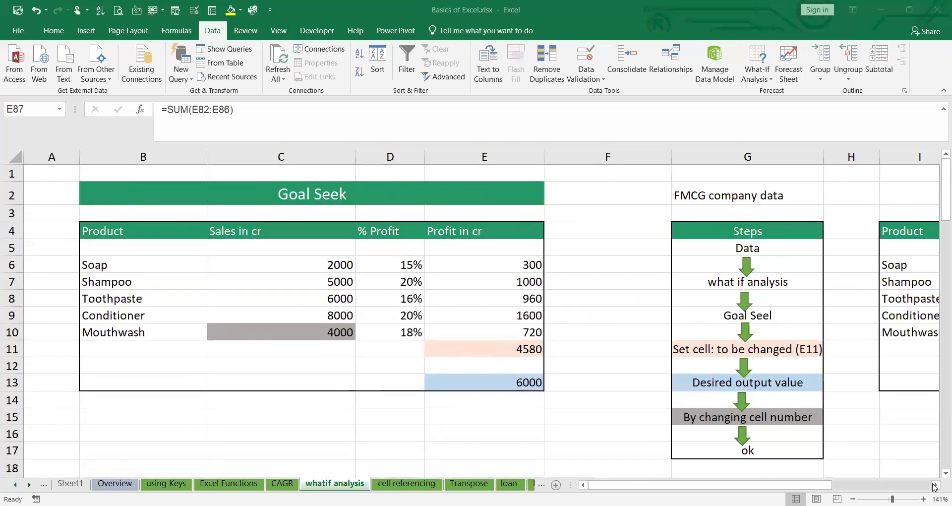
pyautogui.hscroll(9, 481, 318)
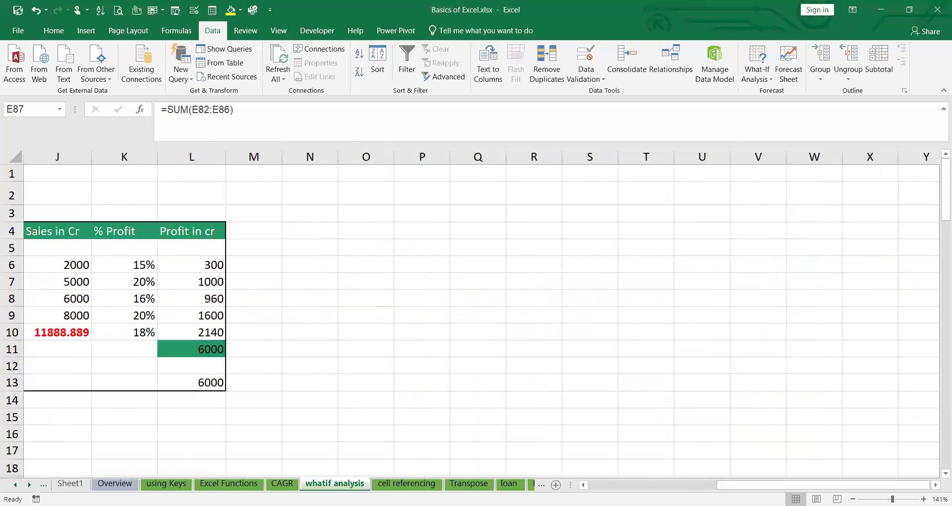
pyautogui.hscroll(-3, 481, 317)
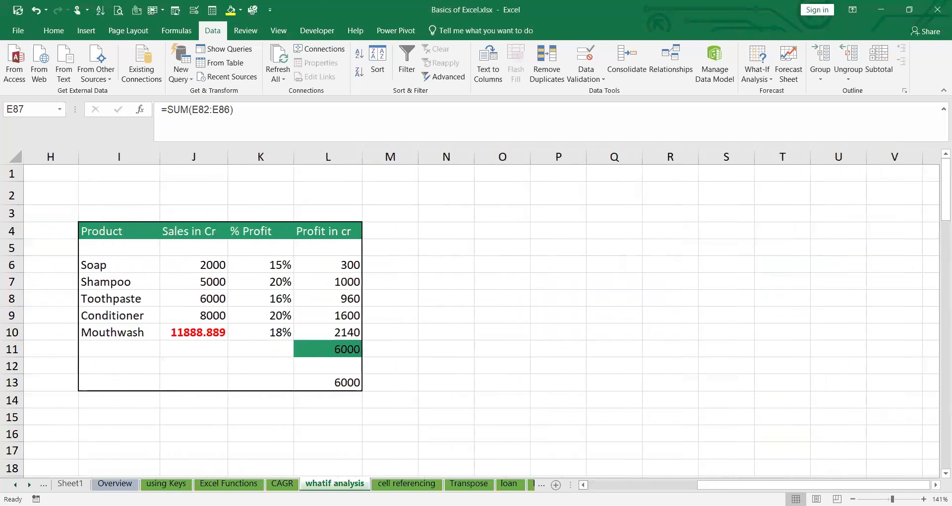
# Review the original Goal Seek table, its steps and the solved example, and compare them with the charts and the copied table at B80
pyautogui.hscroll(-2, 604, 473)
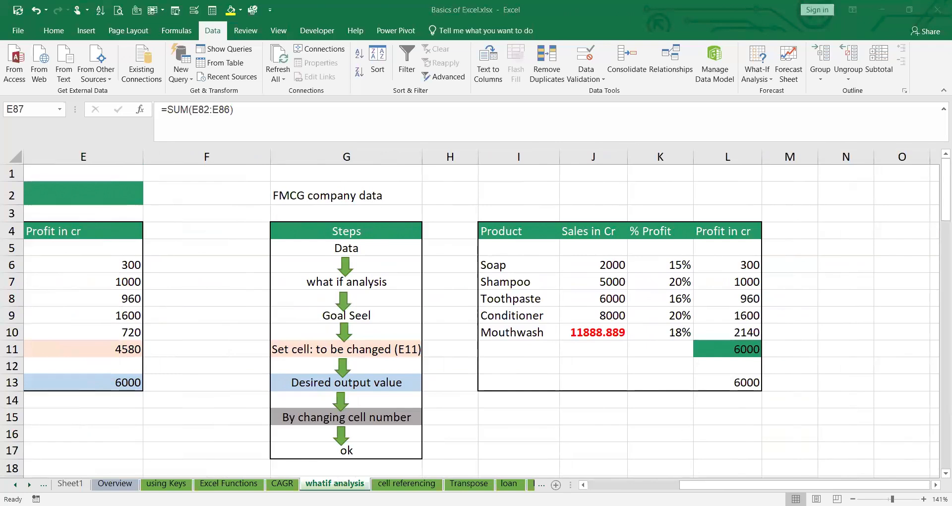
pyautogui.click(584, 485)
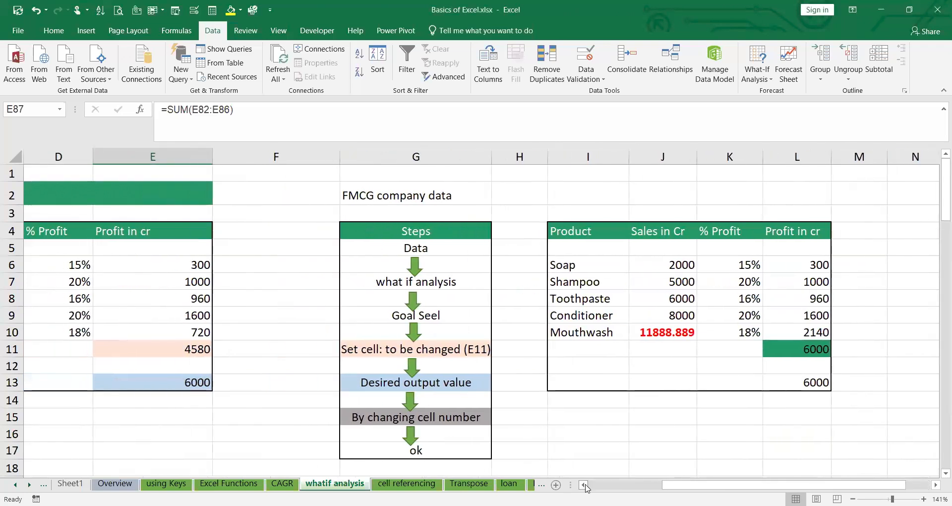
pyautogui.click(584, 485)
pyautogui.click(584, 486)
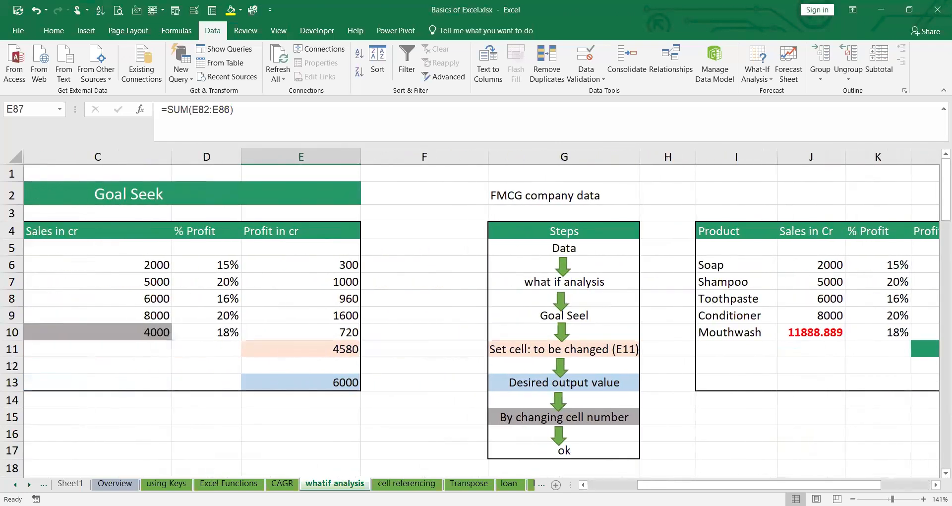
pyautogui.moveTo(893, 499); pyautogui.dragTo(890, 499)
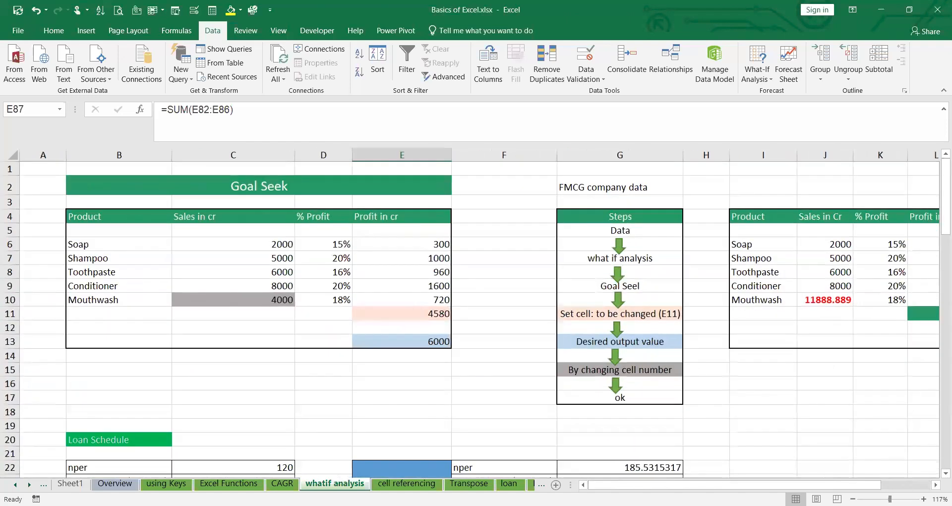
pyautogui.moveTo(742, 486); pyautogui.dragTo(766, 486)
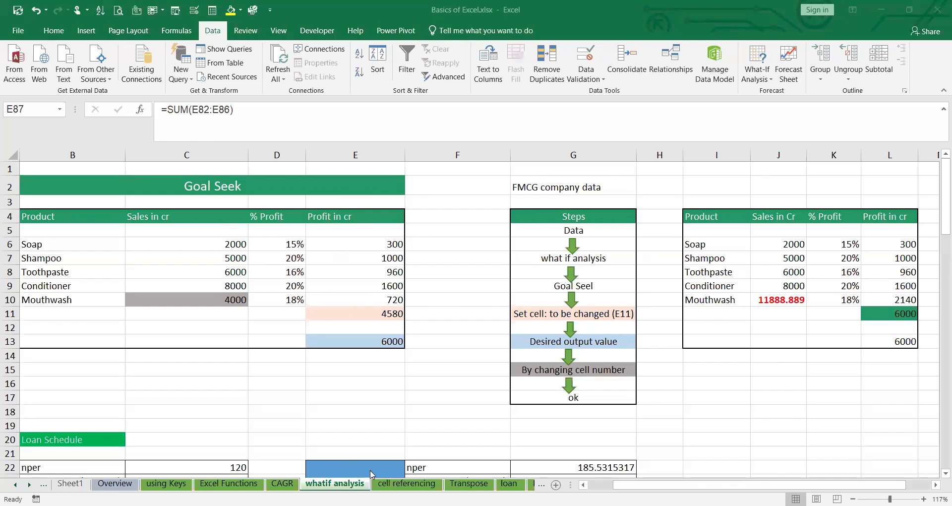
pyautogui.scroll(-4, 295, 421)
pyautogui.scroll(-16, 295, 422)
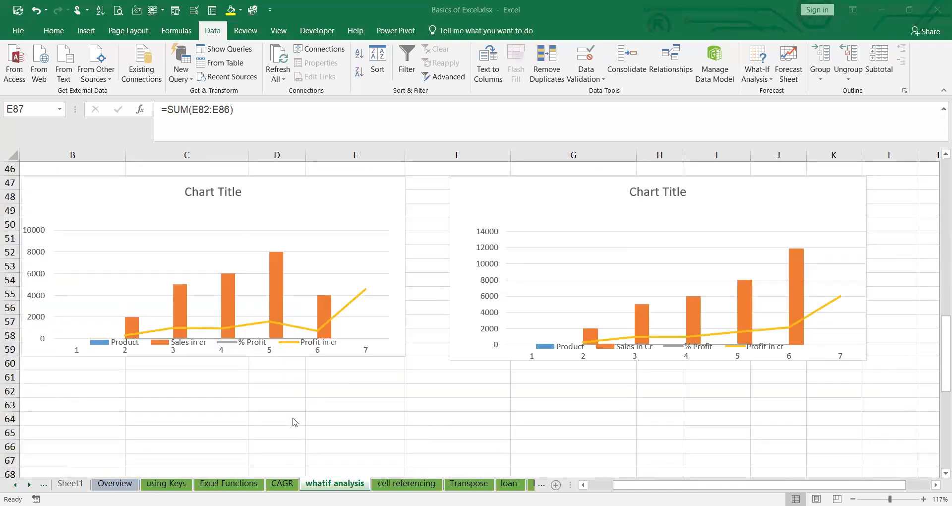
pyautogui.scroll(-3, 293, 422)
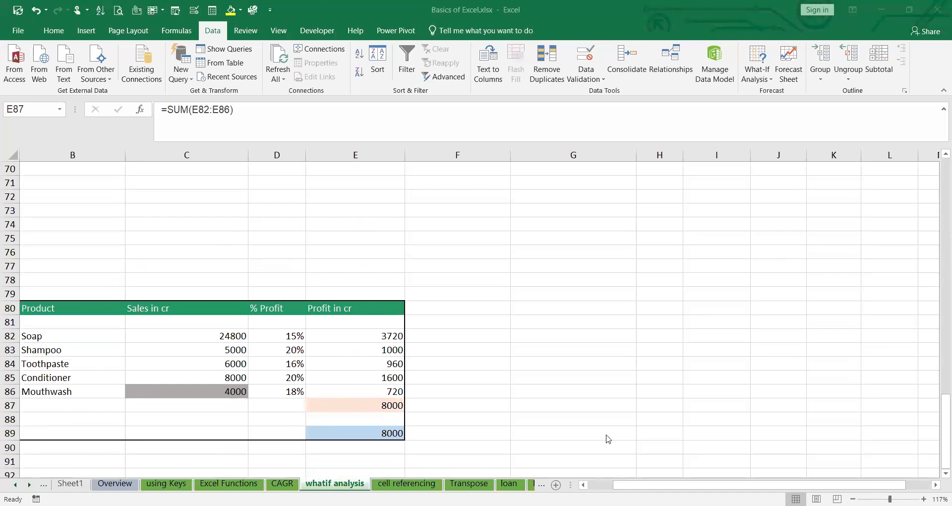
# Undo the Goal Seek change to soap sales in the copied table at B80:E89
pyautogui.click(622, 488)
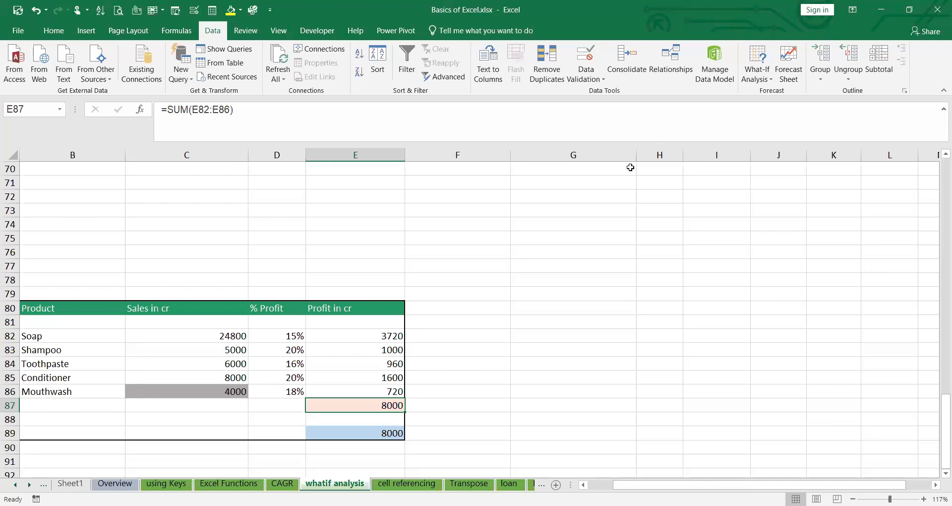
pyautogui.moveTo(639, 484); pyautogui.dragTo(615, 484)
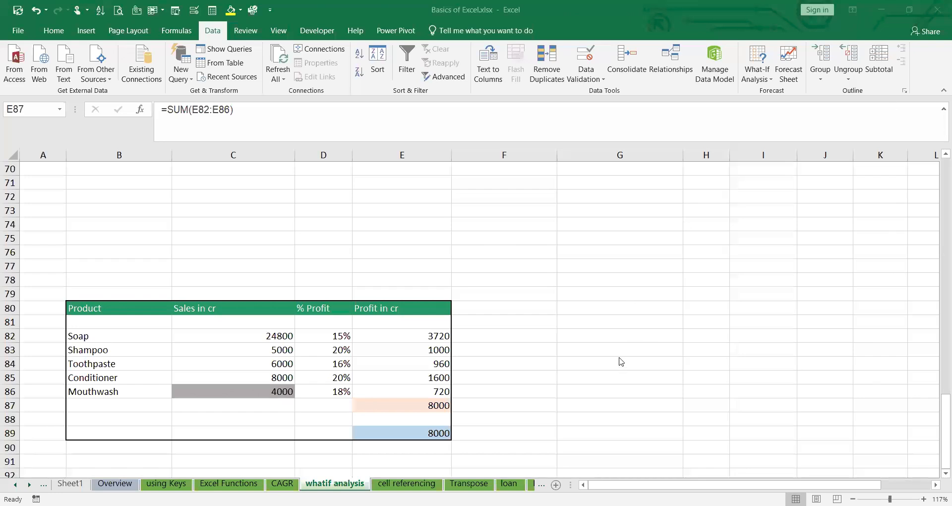
pyautogui.click(602, 337)
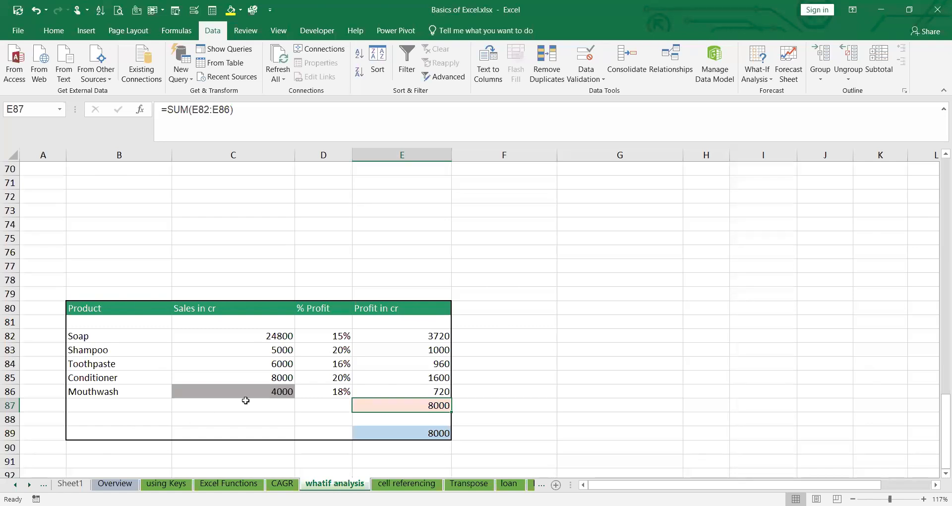
pyautogui.press('Right')
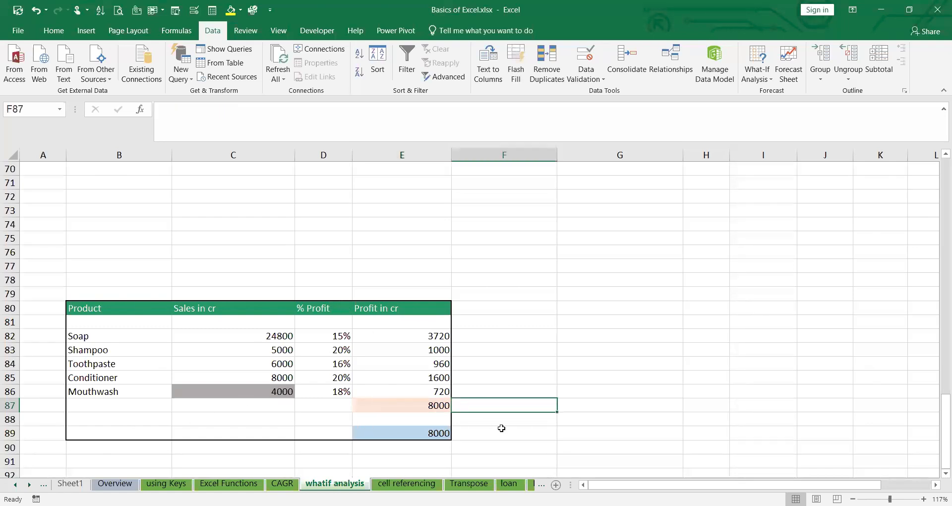
pyautogui.keyDown('ctrl'); pyautogui.scroll(2, 502, 427); pyautogui.keyUp('ctrl')
pyautogui.press('Left')
pyautogui.scroll(-2, 431, 357)
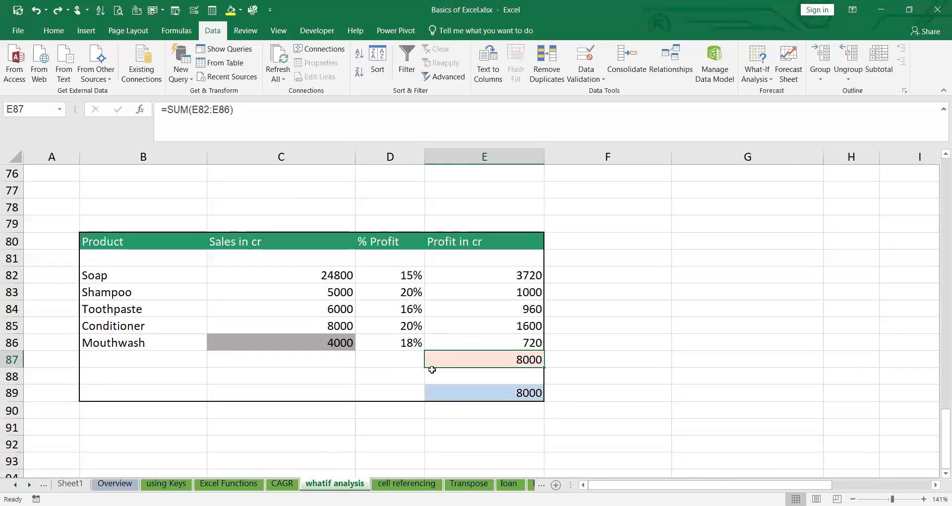
pyautogui.hotkey('ctrl', 'z')
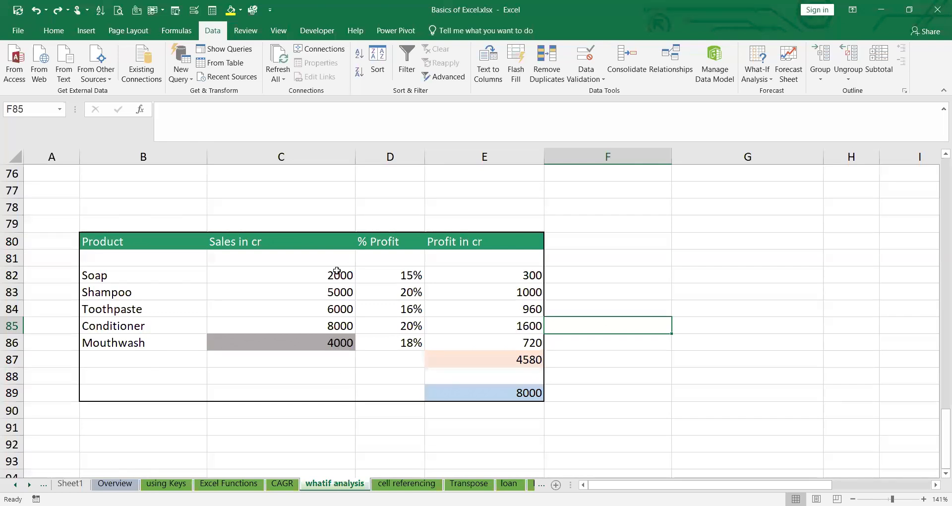
# Make mouthwash sales in C86 depend on soap sales with the formula =C82*2
pyautogui.click(341, 345)
pyautogui.write('=')
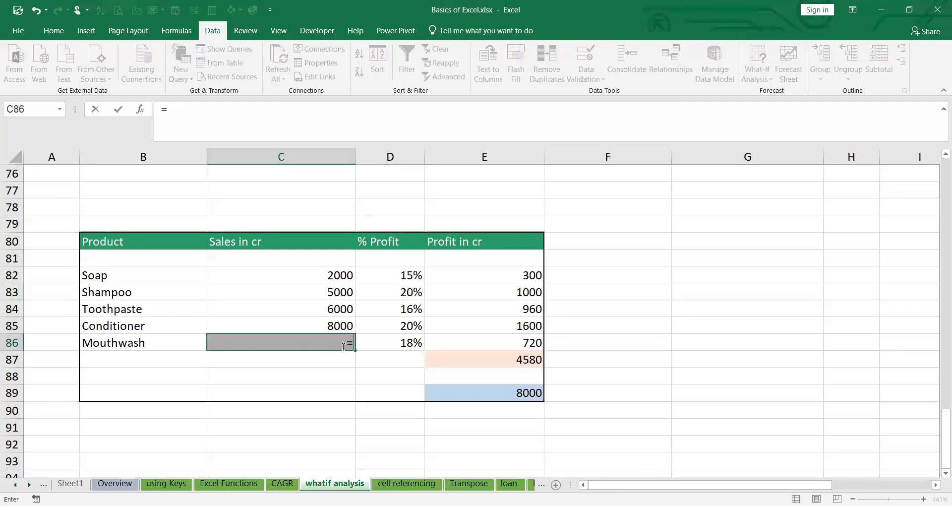
pyautogui.click(333, 272)
pyautogui.write('*2')
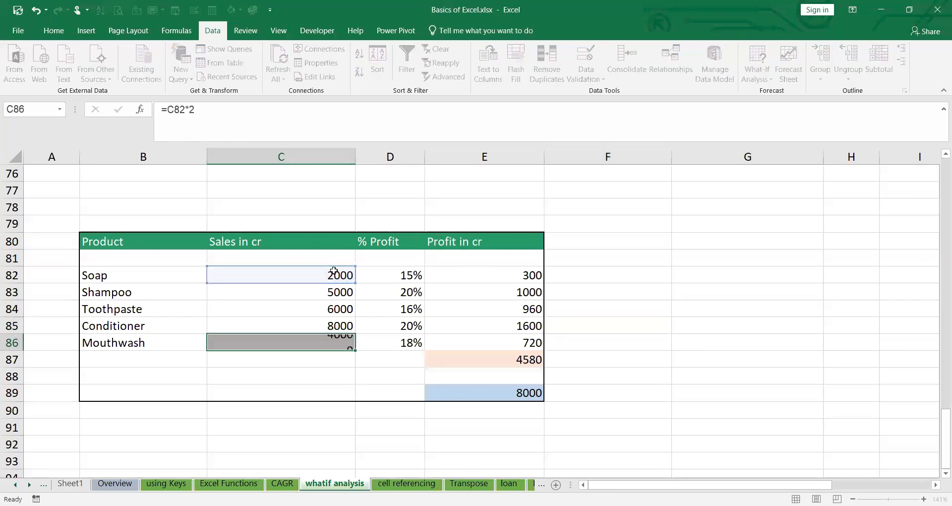
pyautogui.press('Return')
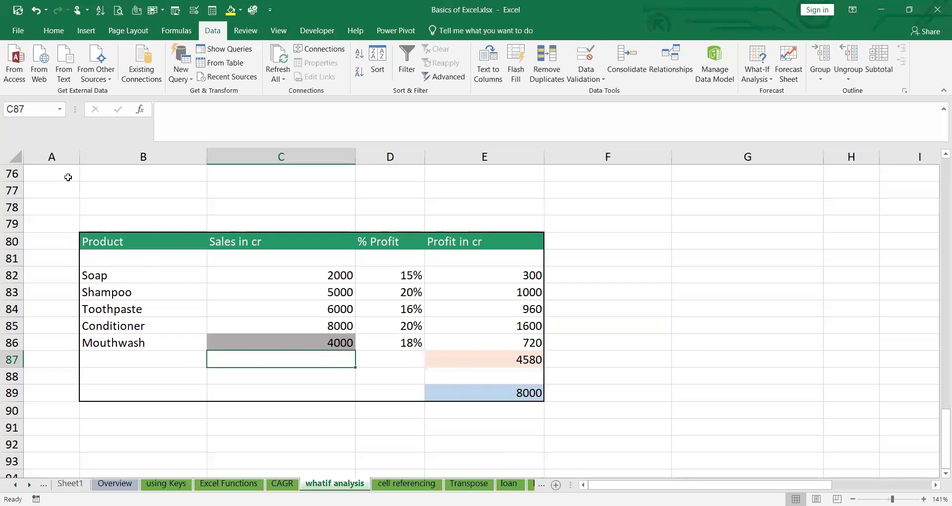
# Copy the product table B80:E89 and paste it at G80 beside the original
pyautogui.moveTo(95, 242); pyautogui.dragTo(411, 364)
pyautogui.hotkey('ctrl', 'c')
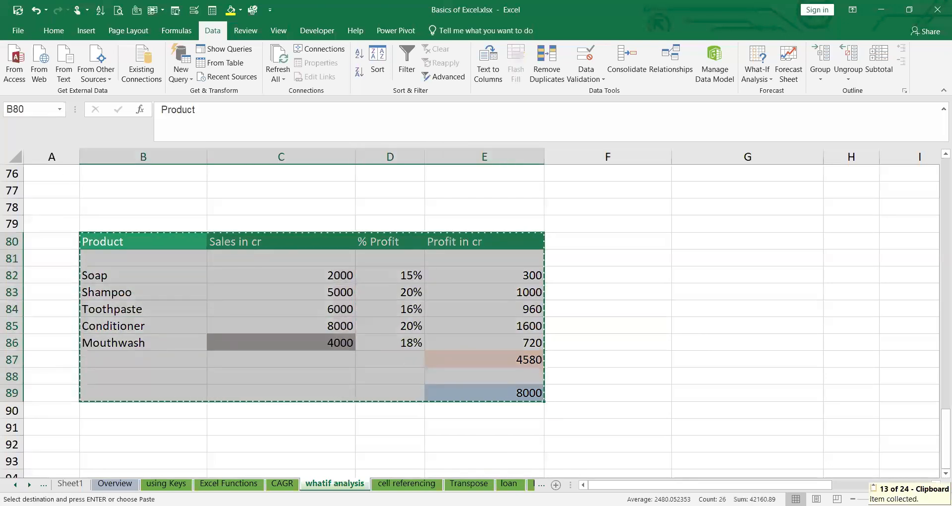
pyautogui.click(858, 447)
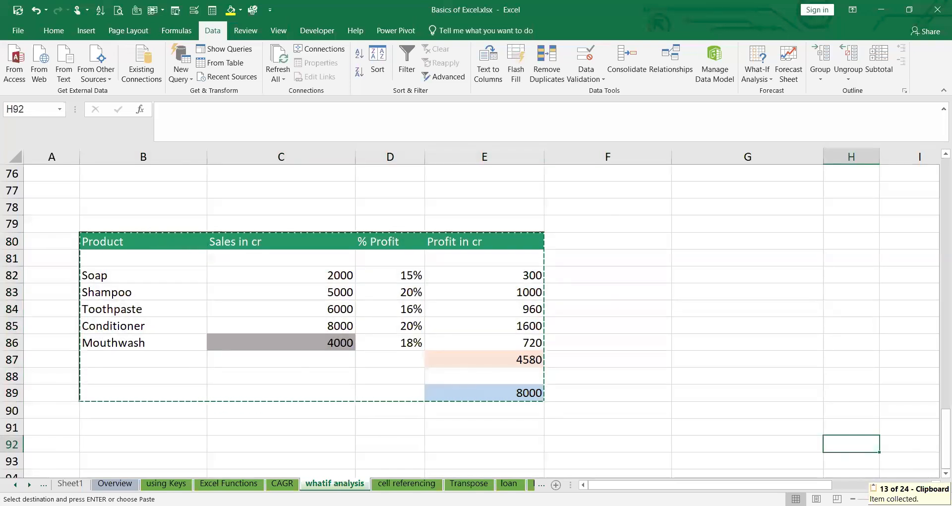
pyautogui.scroll(-3, 691, 435)
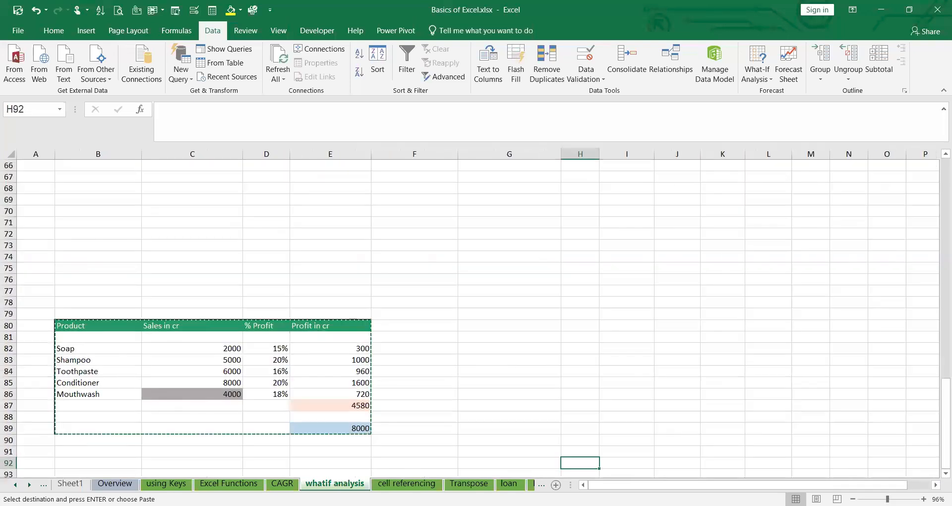
pyautogui.scroll(2, 758, 459)
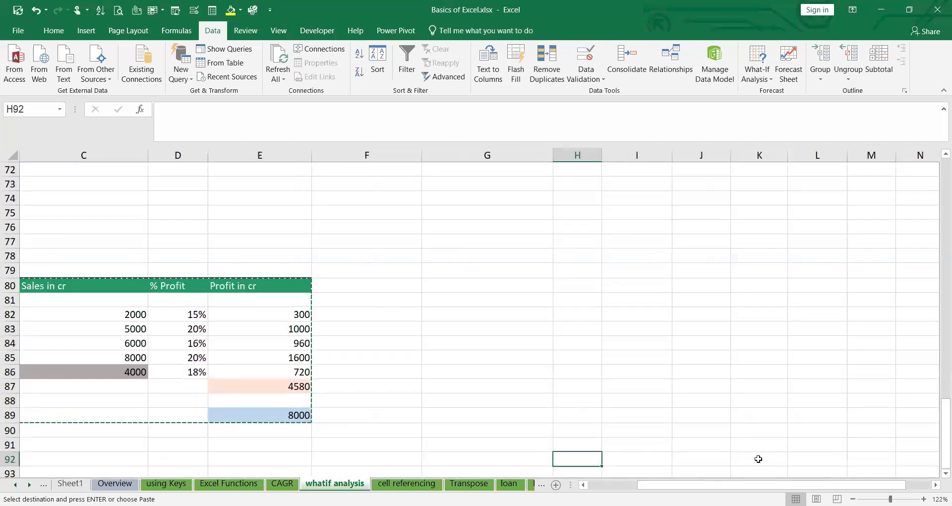
pyautogui.moveTo(649, 485); pyautogui.dragTo(631, 485)
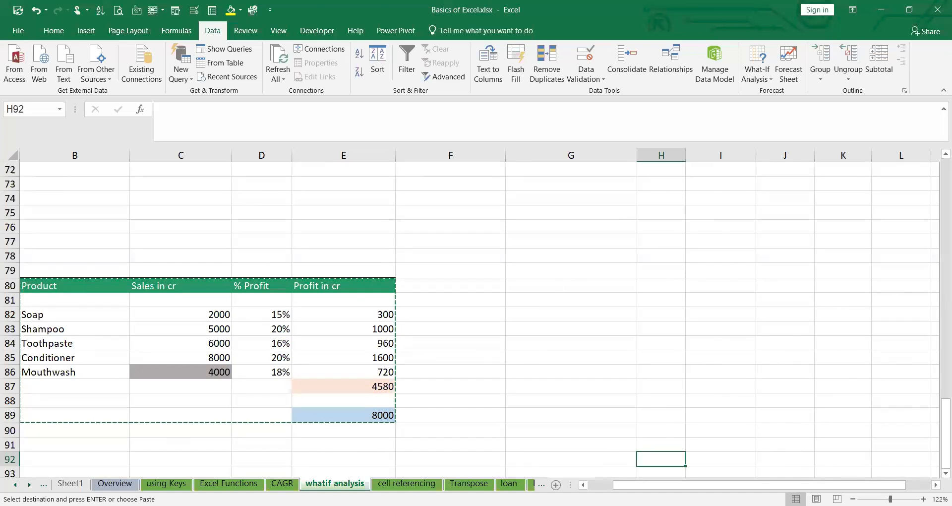
pyautogui.moveTo(890, 499); pyautogui.dragTo(887, 499)
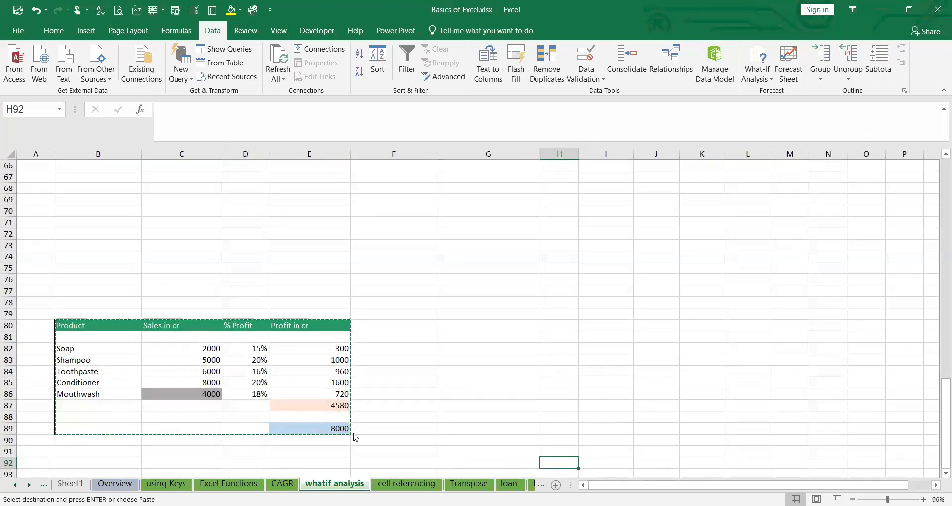
pyautogui.click(458, 322)
pyautogui.hotkey('ctrl', 'v')
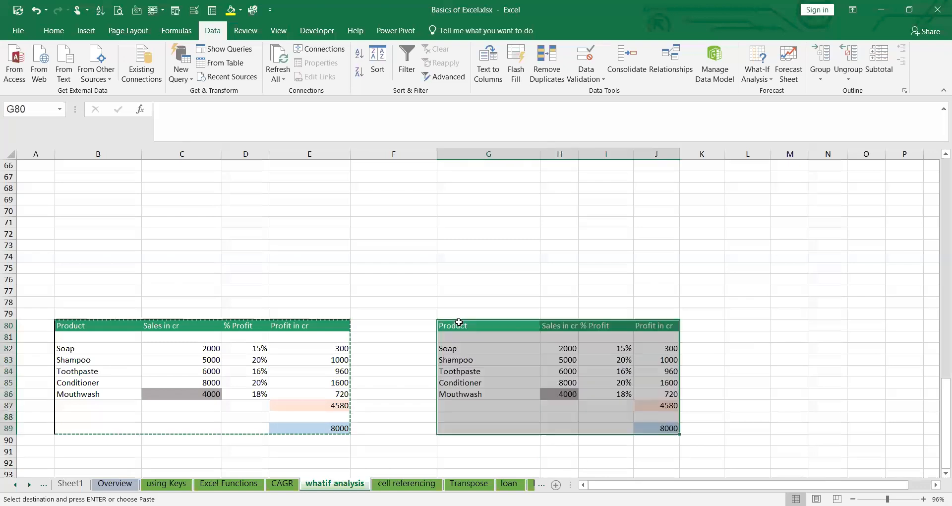
pyautogui.click(762, 286)
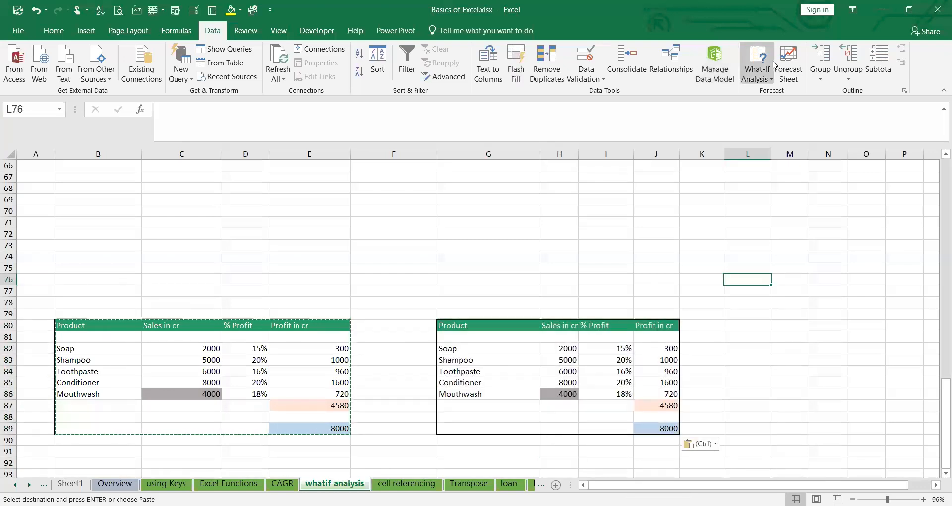
# Run Goal Seek on total profit J87 with target 8000 by changing soap sales in H82, and accept the solution
pyautogui.click(757, 74)
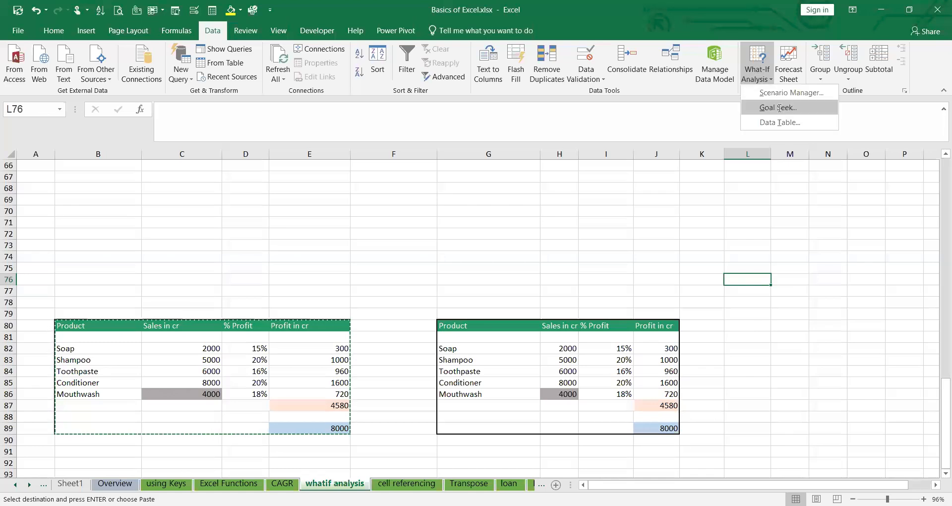
pyautogui.press('Return')
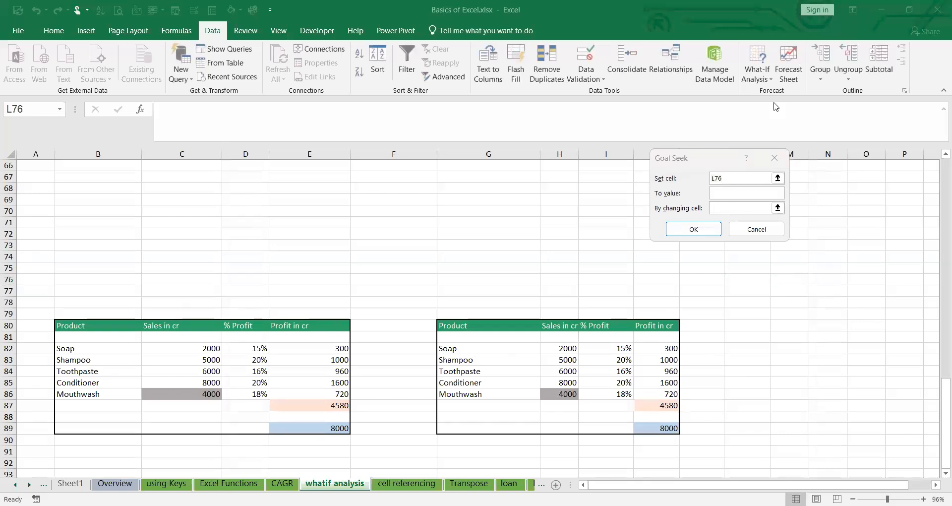
pyautogui.click(733, 177)
pyautogui.press('BackSpace')
pyautogui.press('BackSpace')
pyautogui.press('BackSpace')
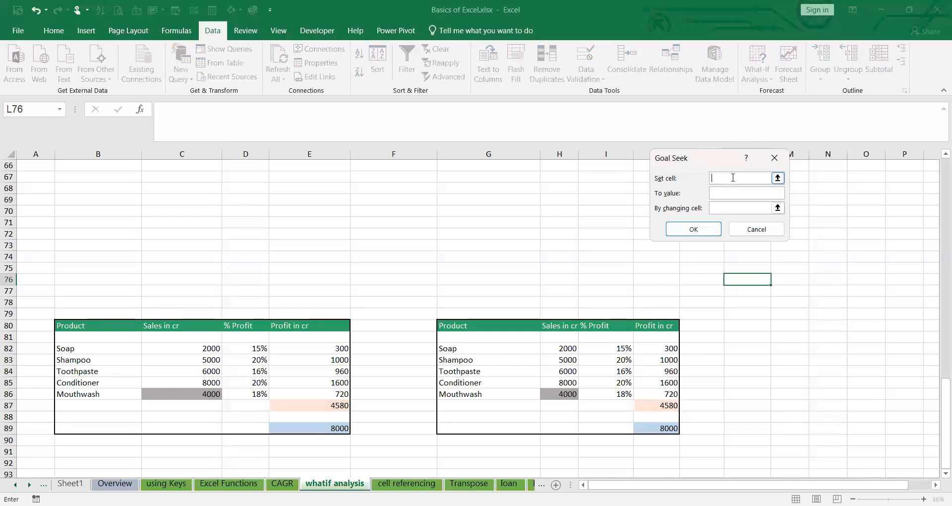
pyautogui.click(664, 406)
pyautogui.click(734, 193)
pyautogui.write('8000')
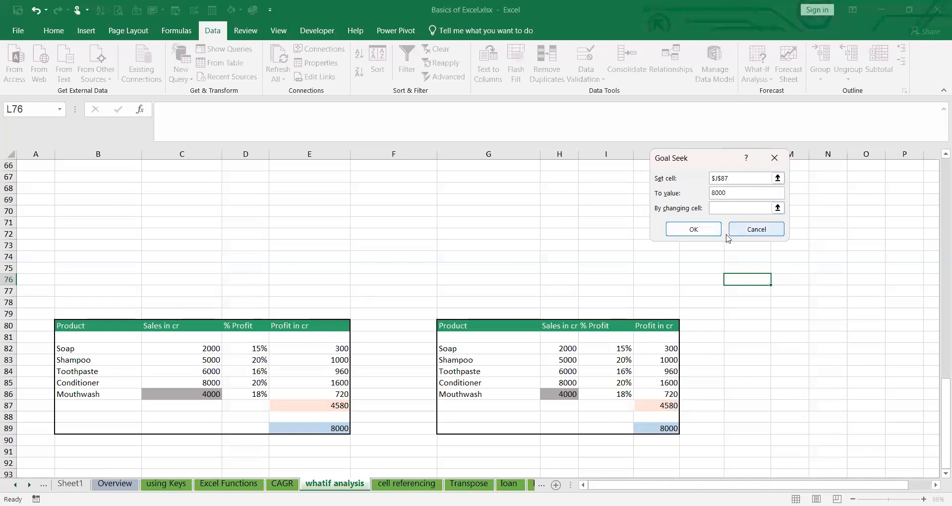
pyautogui.click(725, 208)
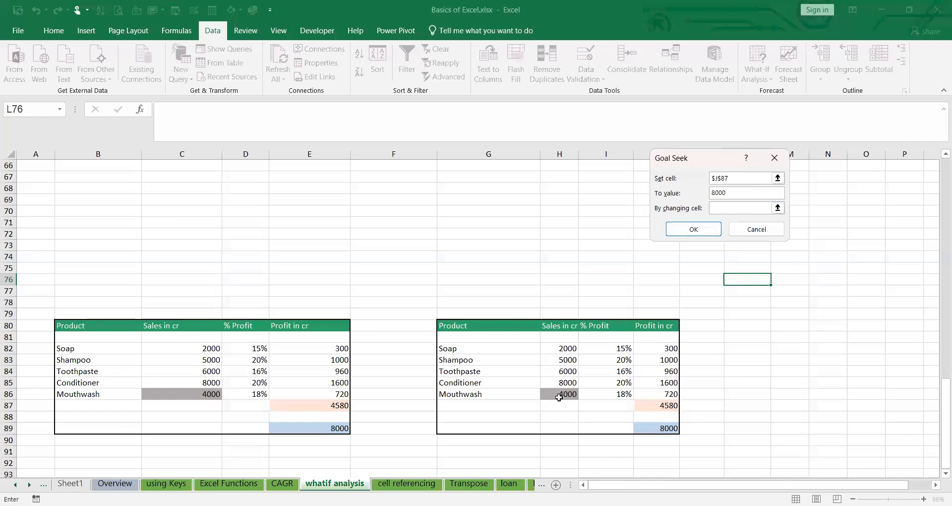
pyautogui.click(566, 349)
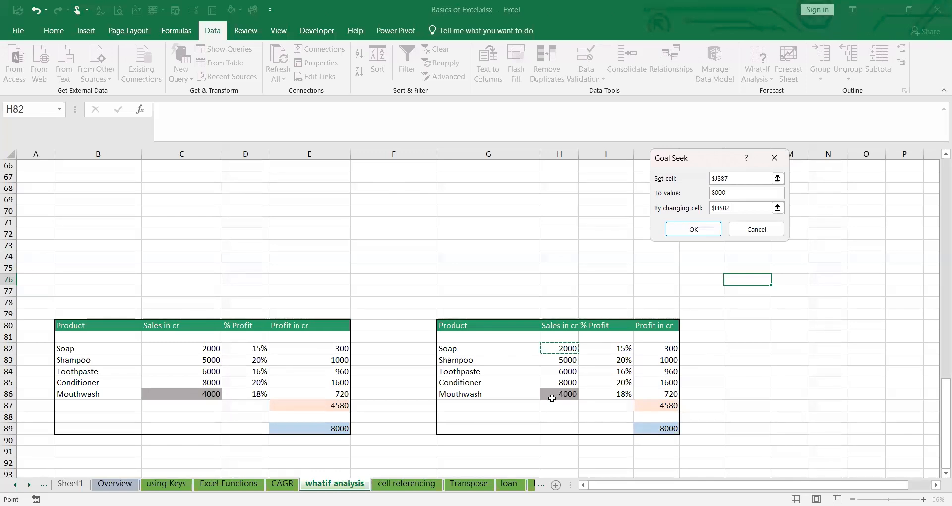
pyautogui.click(695, 229)
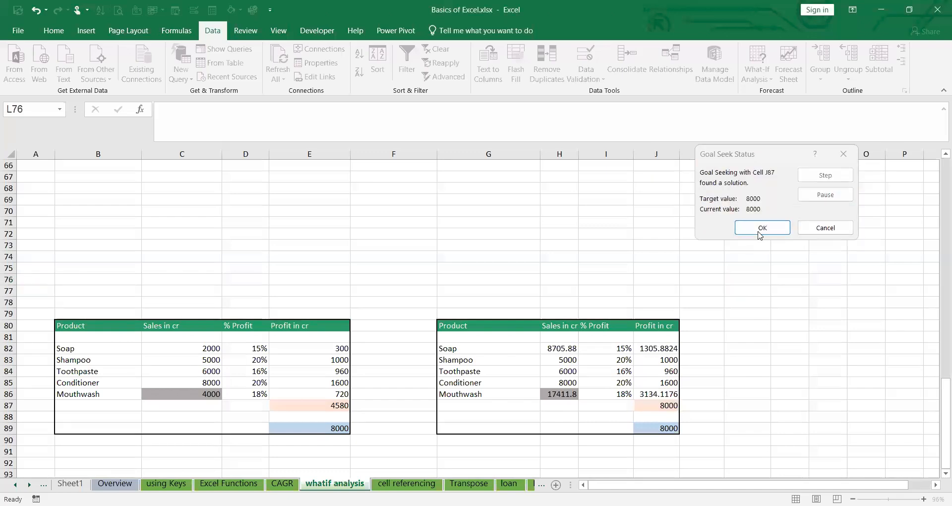
pyautogui.press('Return')
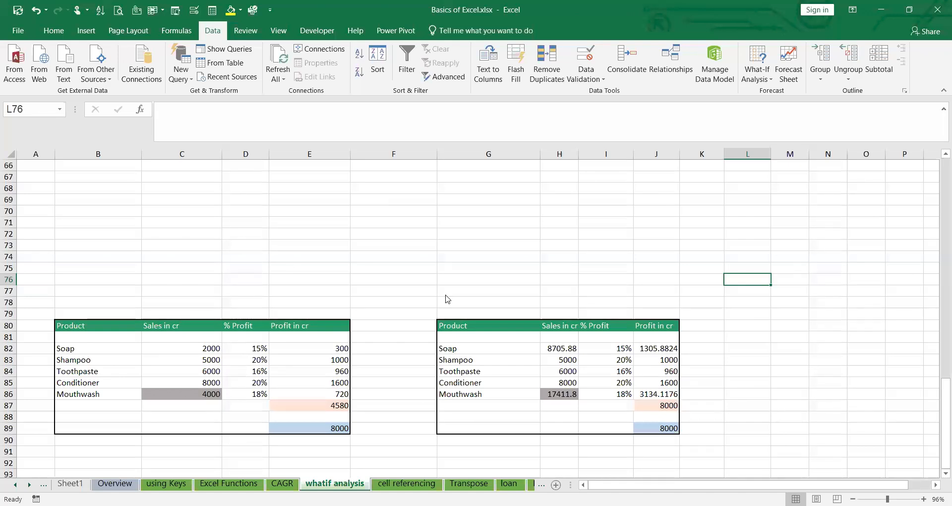
# Undo the Goal Seek result in the pasted table at G80:J89
pyautogui.scroll(-2, 756, 305)
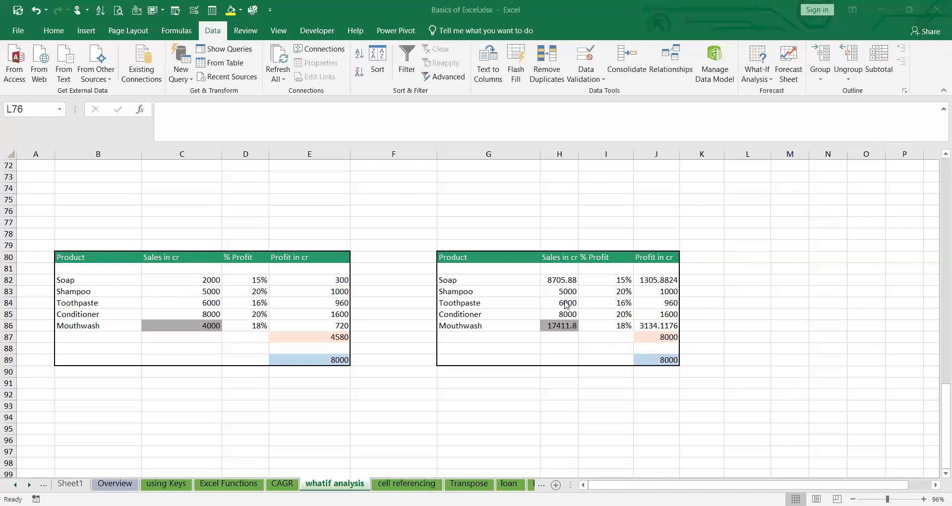
pyautogui.click(551, 357)
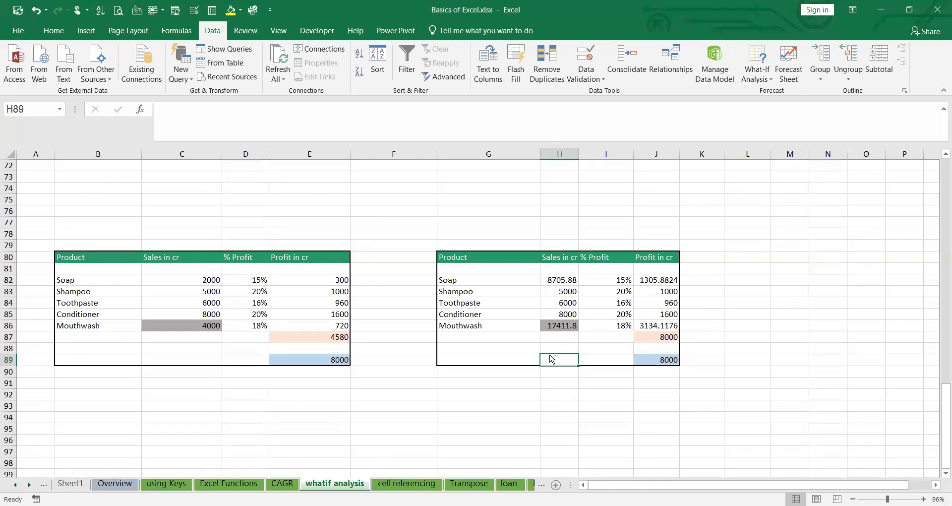
pyautogui.hotkey('ctrl', 'z')
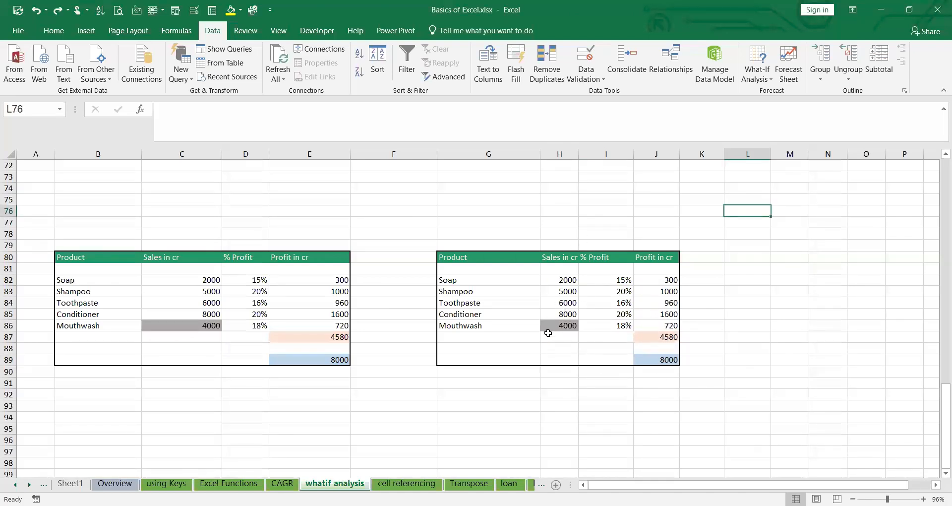
pyautogui.moveTo(471, 257); pyautogui.dragTo(681, 363)
pyautogui.press('Delete')
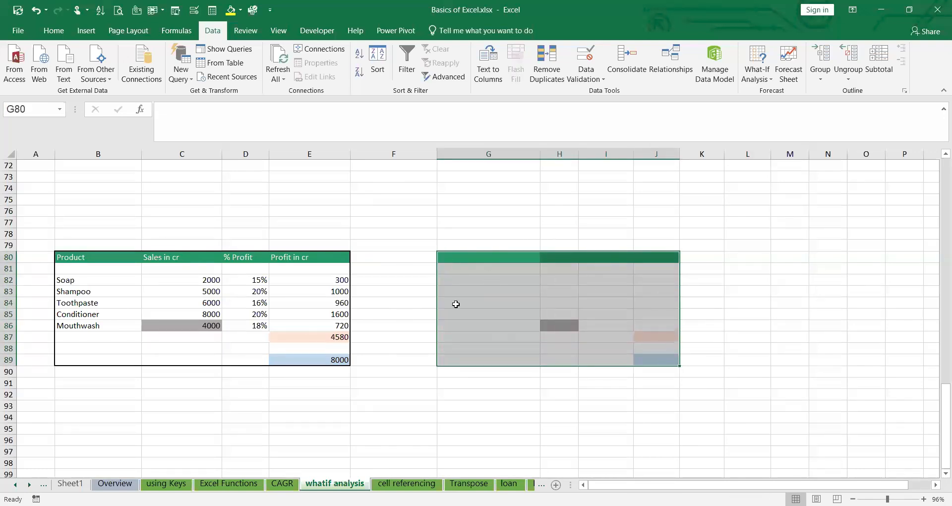
pyautogui.hotkey('ctrl', 'z')
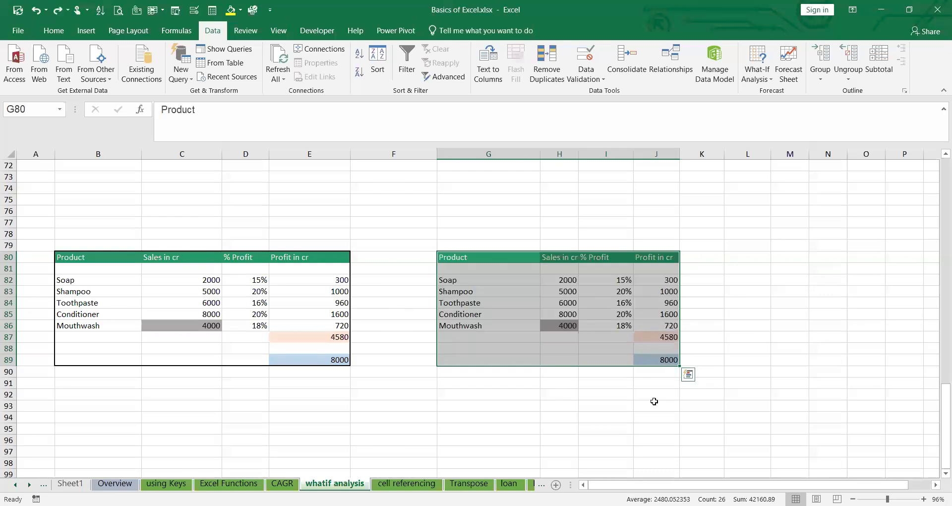
pyautogui.hotkey('alt', 'Tab')
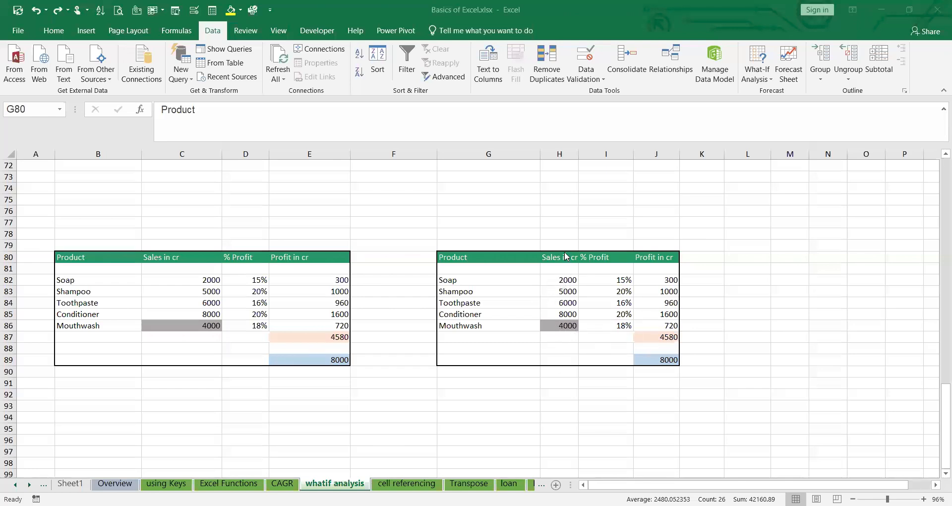
# Set up Goal Seek to bring total profit J87 to 8000 by changing soap sales in H82
pyautogui.click(563, 281)
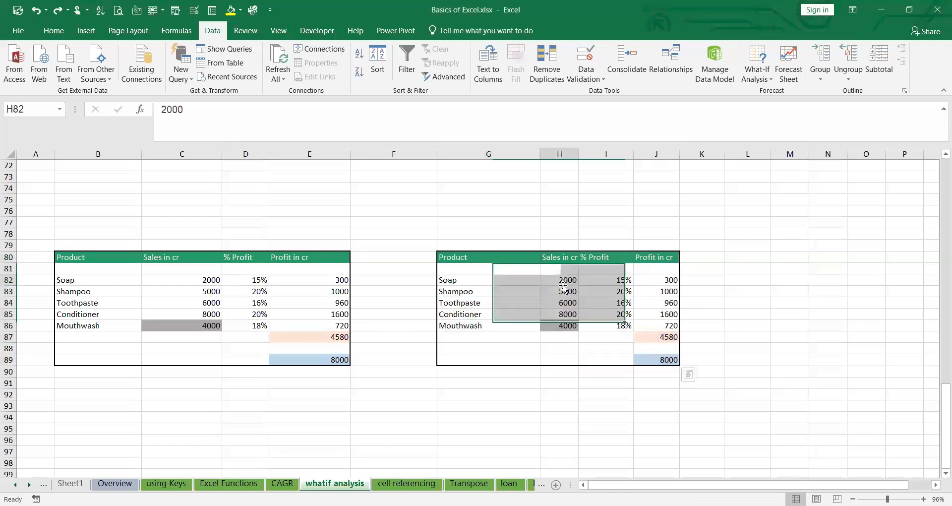
pyautogui.click(556, 325)
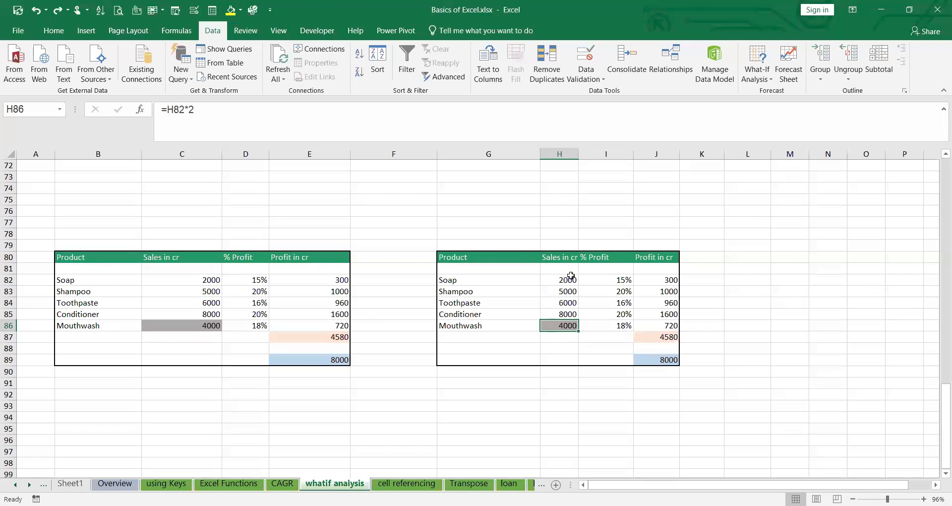
pyautogui.click(760, 79)
pyautogui.click(773, 110)
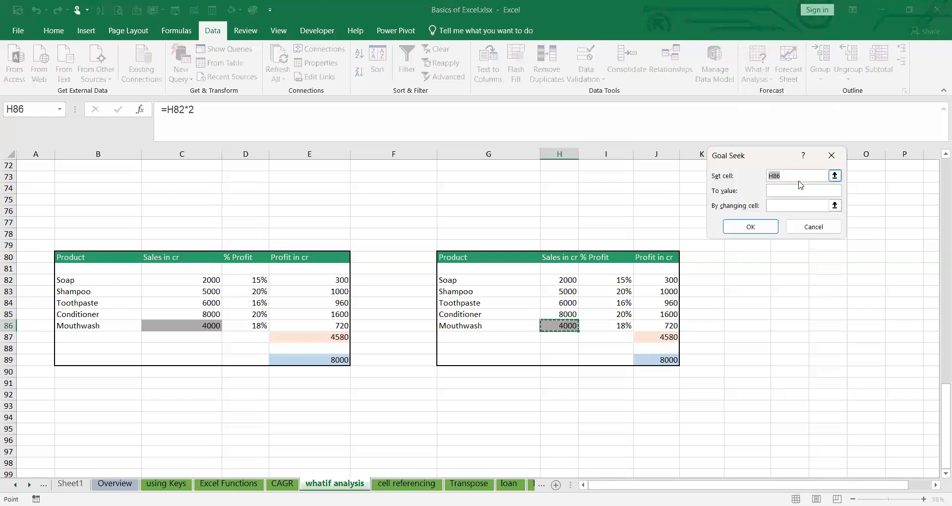
pyautogui.click(663, 337)
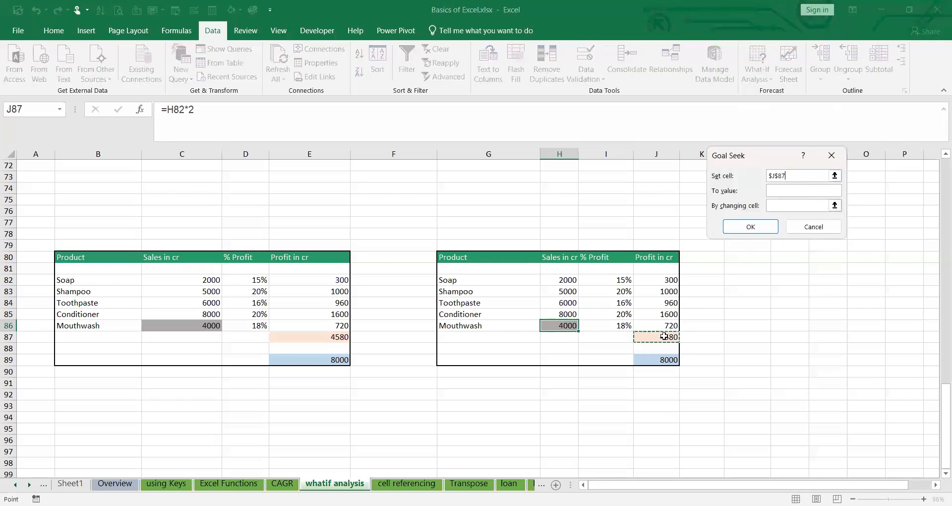
pyautogui.press('Tab')
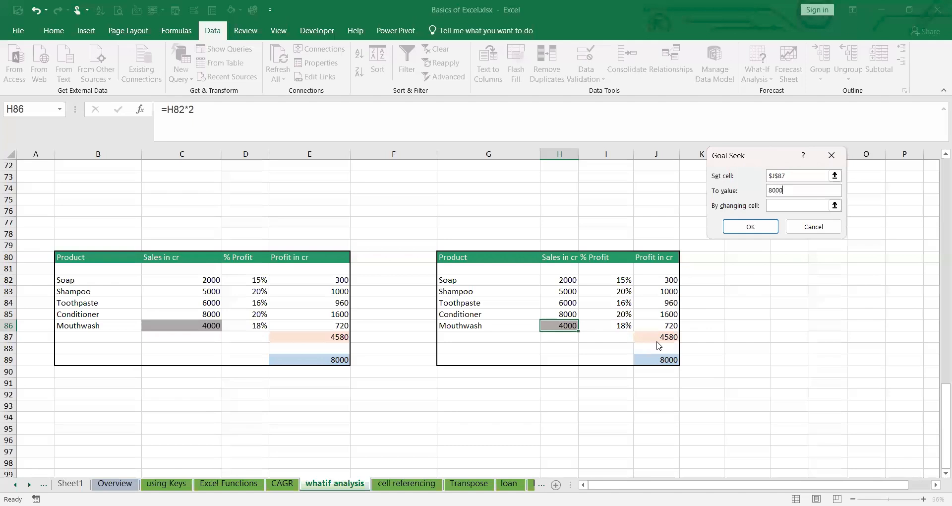
pyautogui.click(825, 205)
pyautogui.click(549, 281)
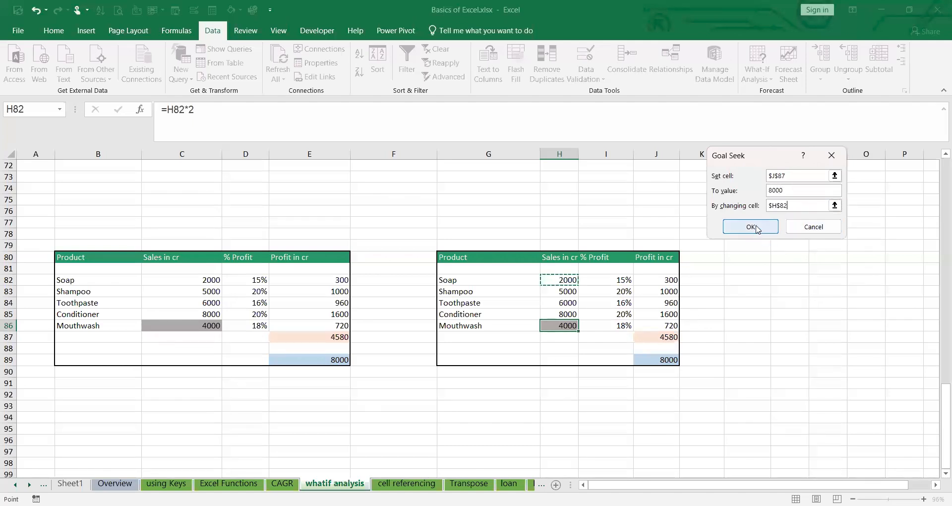
# Try to run Goal Seek with the formula-driven mouthwash sales in H86 as the changing cell
pyautogui.click(553, 327)
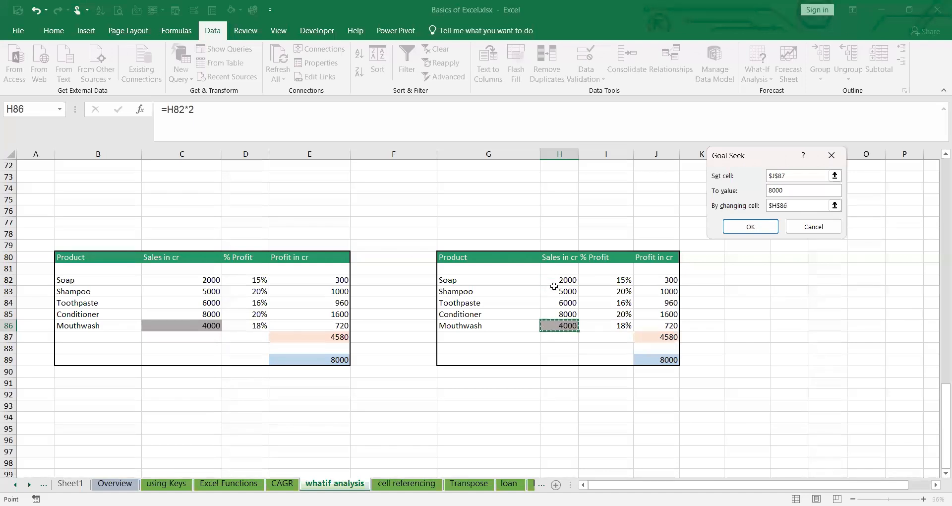
pyautogui.click(759, 228)
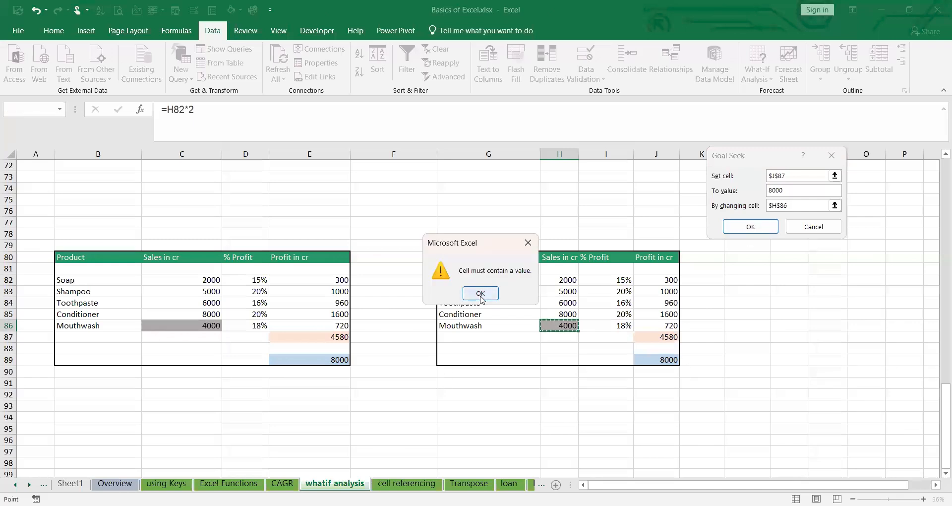
pyautogui.click(481, 294)
# Set soap sales H82 as the Goal Seek changing cell, run it and accept the solution
pyautogui.click(804, 204)
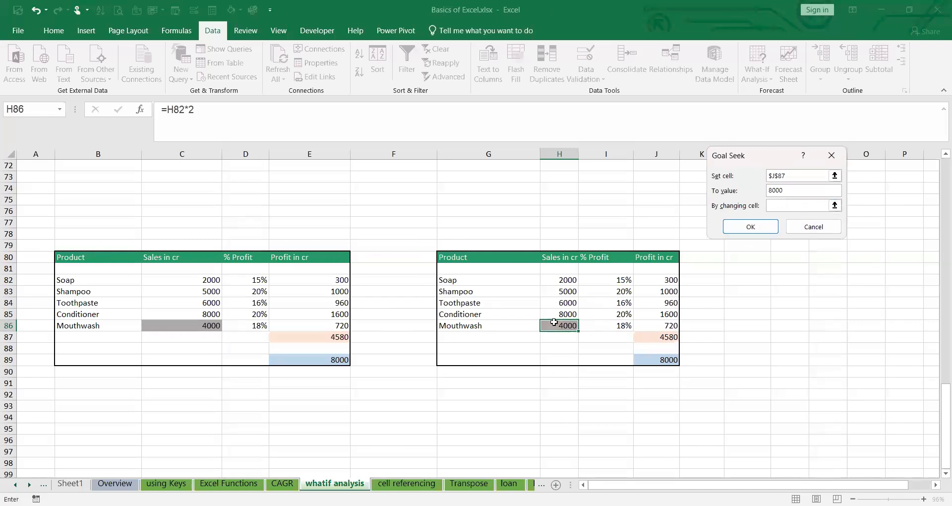
pyautogui.click(565, 280)
pyautogui.click(759, 227)
pyautogui.click(790, 227)
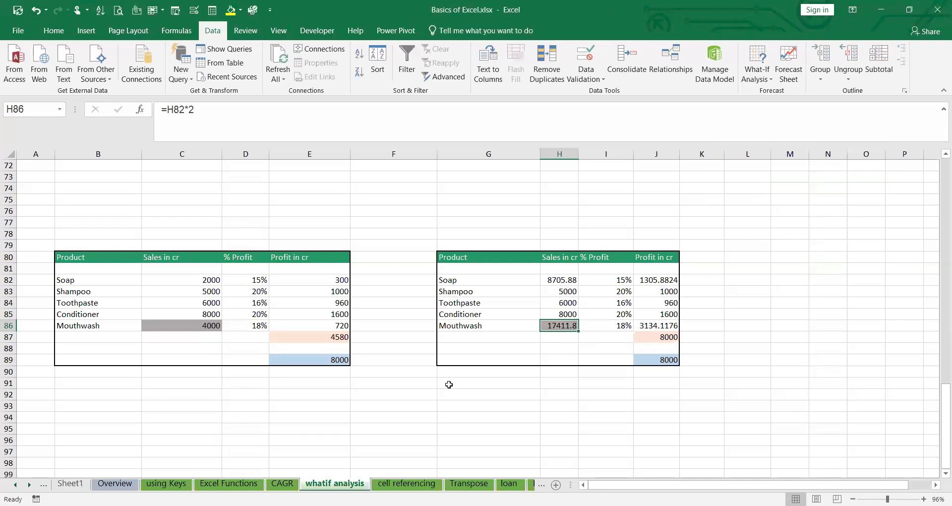
# Copy the loan schedule block B19:H28 to B95 and clear the copied monthly payment in C103
pyautogui.scroll(20, 354, 399)
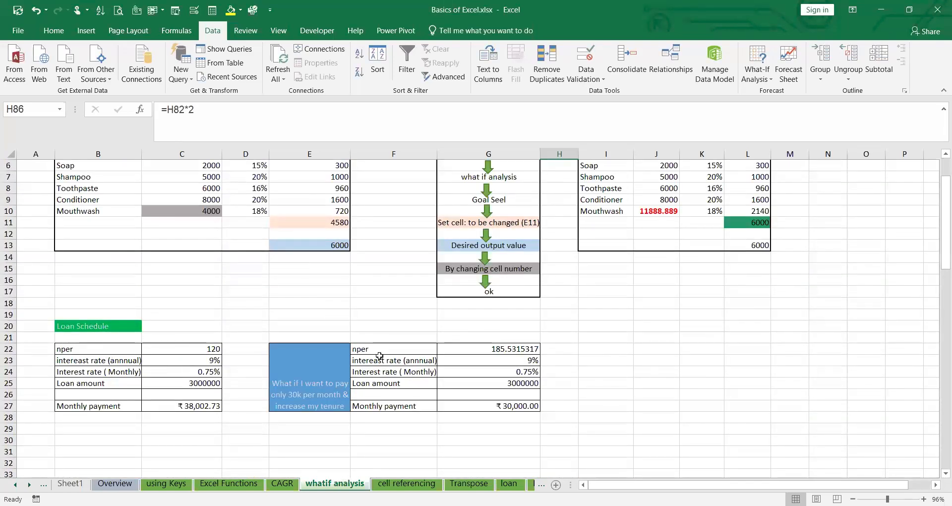
pyautogui.scroll(-2, 396, 388)
pyautogui.moveTo(66, 251); pyautogui.dragTo(551, 351)
pyautogui.hotkey('ctrl', 'c')
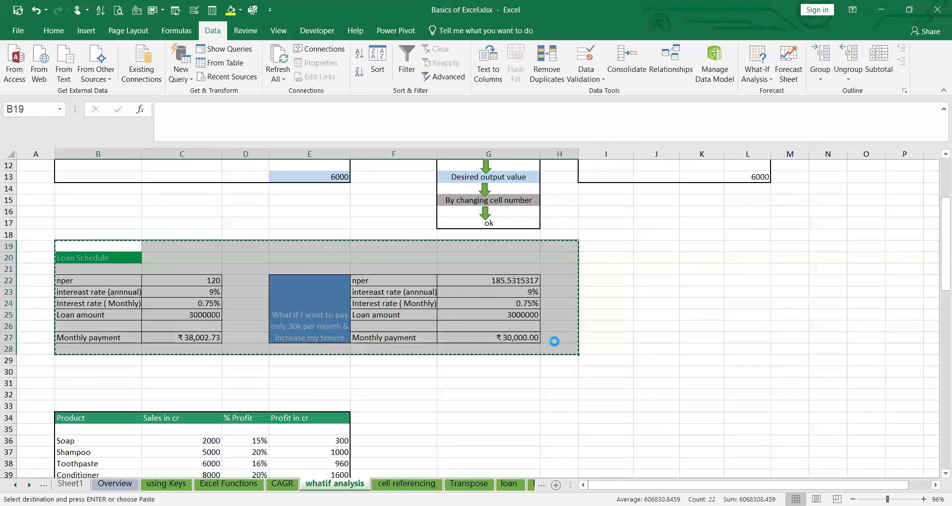
pyautogui.scroll(-20, 434, 359)
pyautogui.scroll(-4, 427, 345)
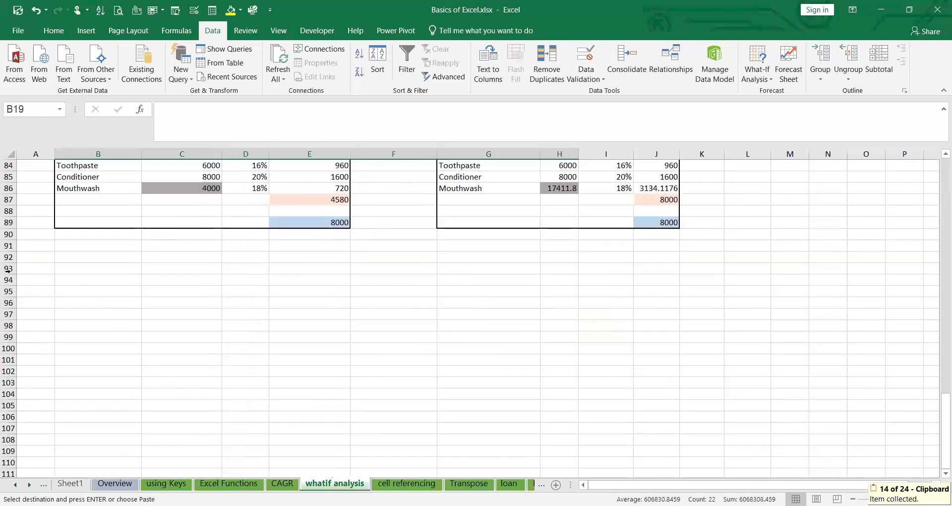
pyautogui.click(89, 290)
pyautogui.hotkey('ctrl', 'v')
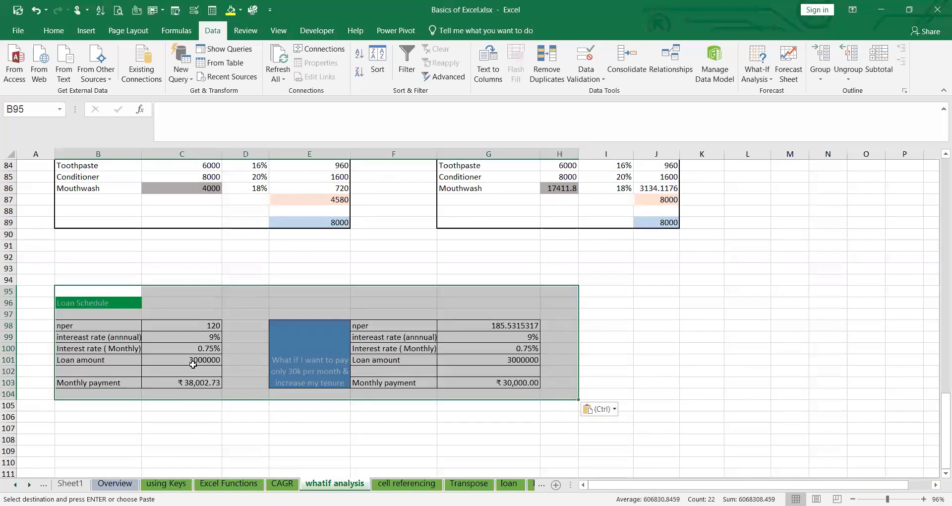
pyautogui.click(189, 381)
pyautogui.press('Delete')
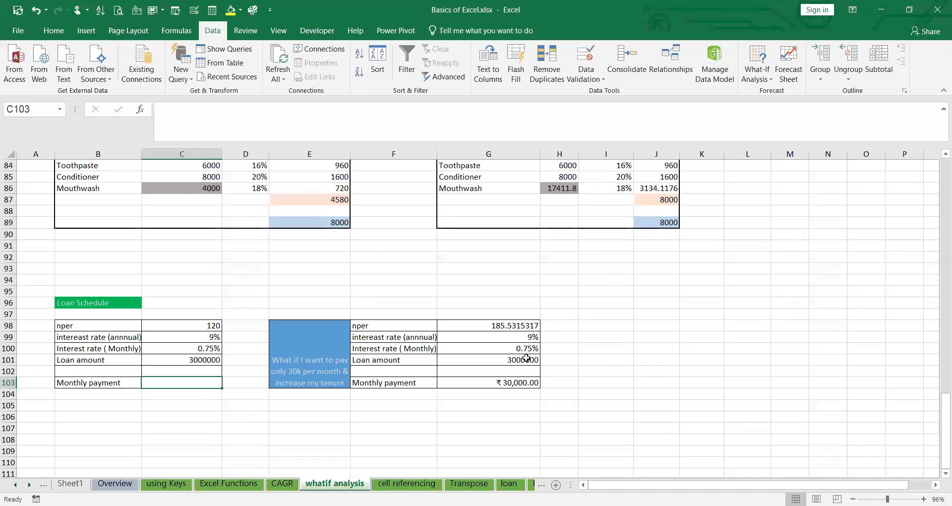
# Clear the monthly payment in cell G103 and inspect the monthly interest rate formula in cell C100
pyautogui.click(519, 382)
pyautogui.press('Delete')
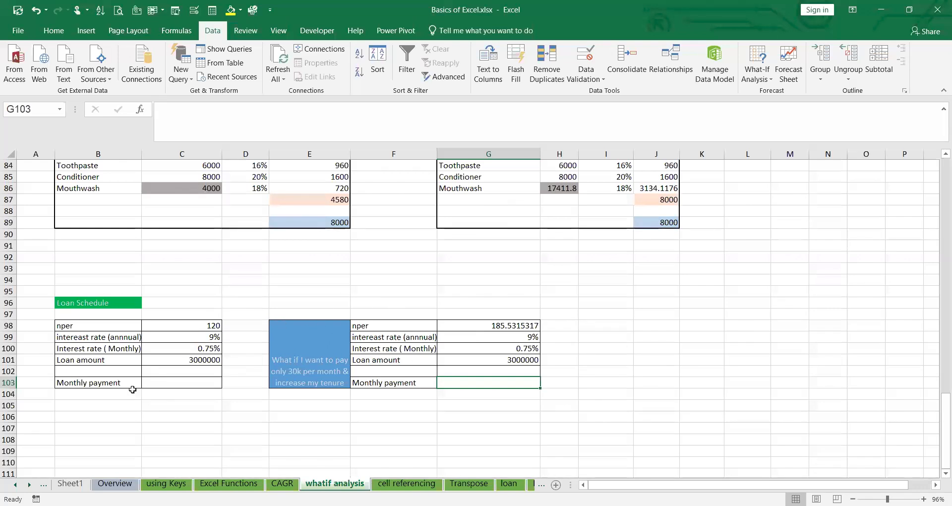
pyautogui.click(180, 380)
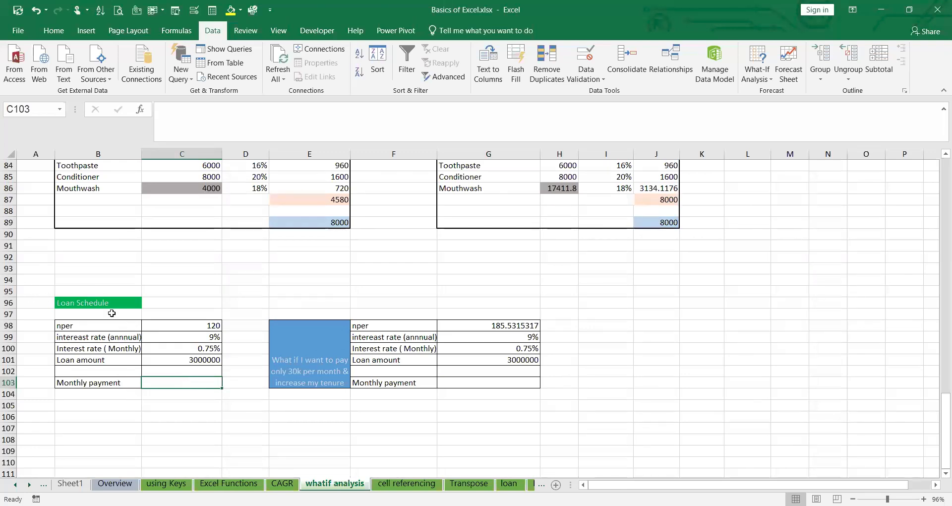
pyautogui.click(198, 349)
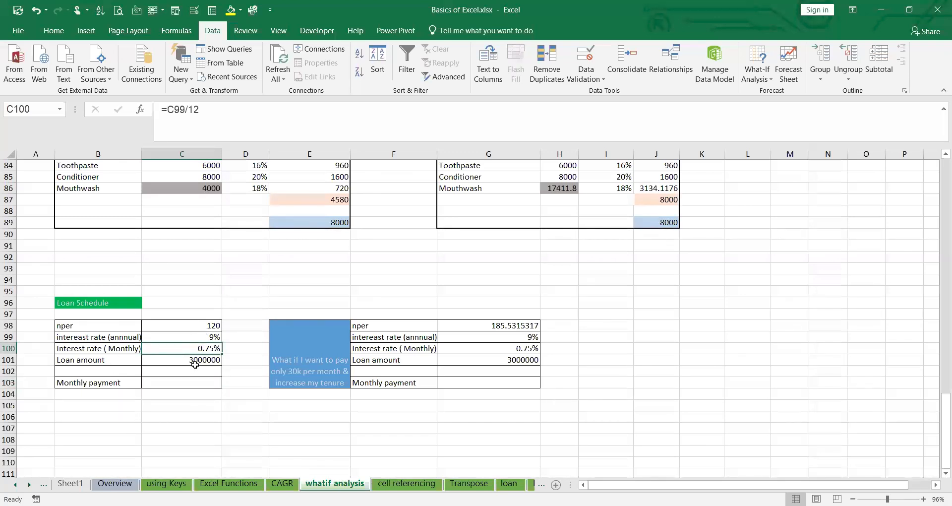
# Calculate the monthly payment in cell C103 with the formula =PMT(C100,C98,C101,0,0)
pyautogui.click(185, 381)
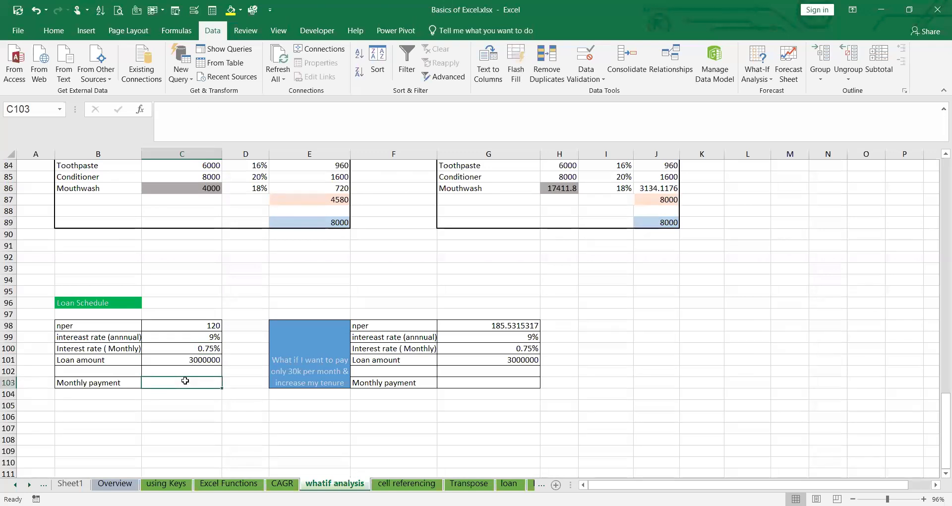
pyautogui.write('=')
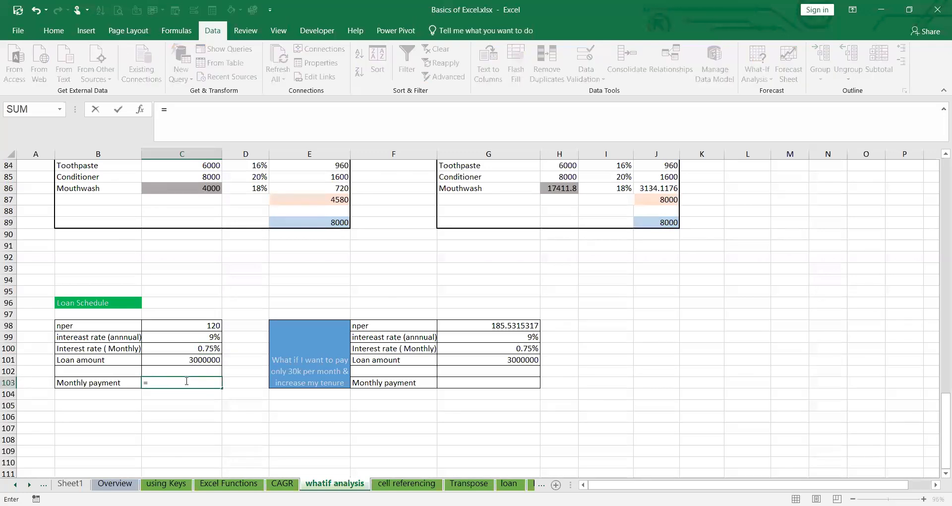
pyautogui.write('PMT(')
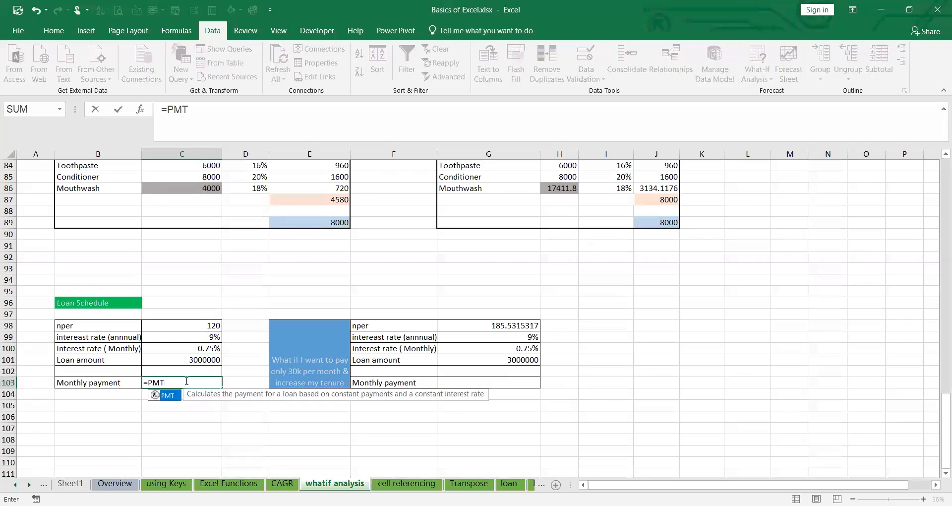
pyautogui.click(202, 348)
pyautogui.write(',')
pyautogui.click(205, 326)
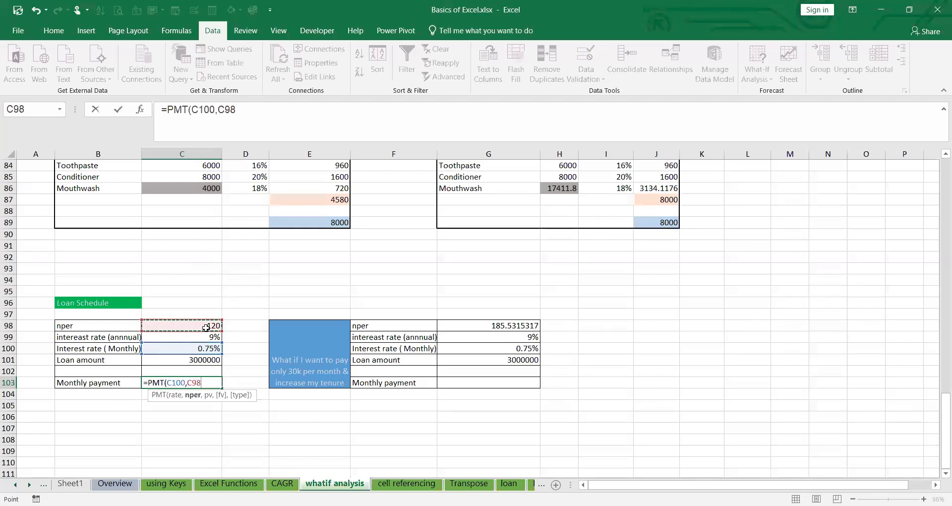
pyautogui.write(',')
pyautogui.click(189, 362)
pyautogui.write(',0')
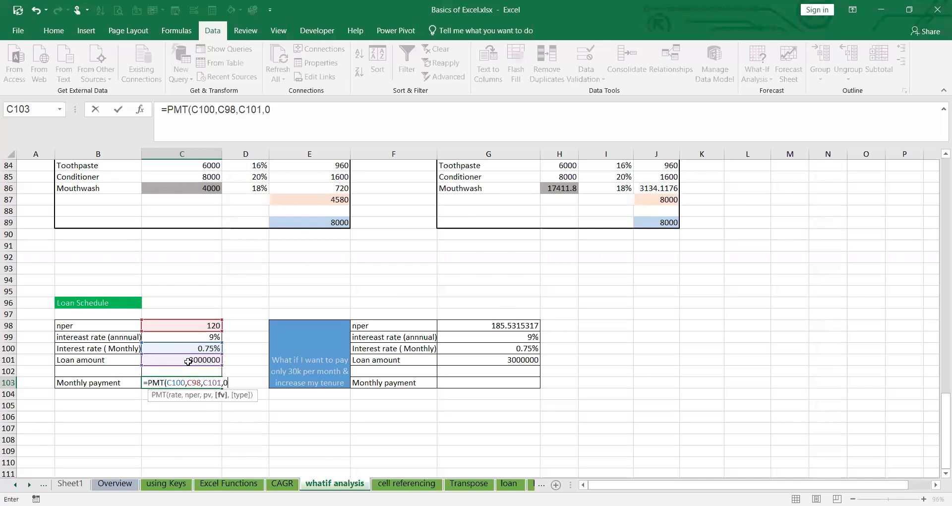
pyautogui.write(',0')
pyautogui.press('Return')
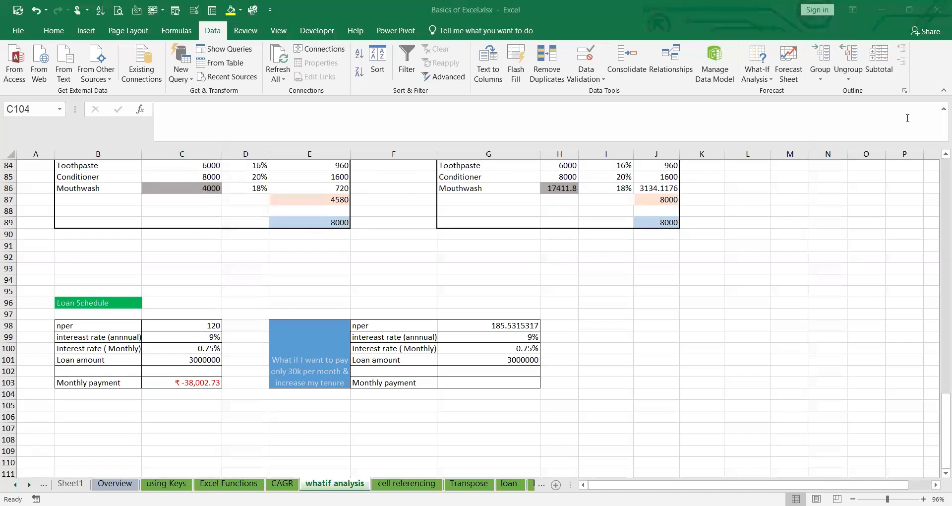
pyautogui.click(214, 424)
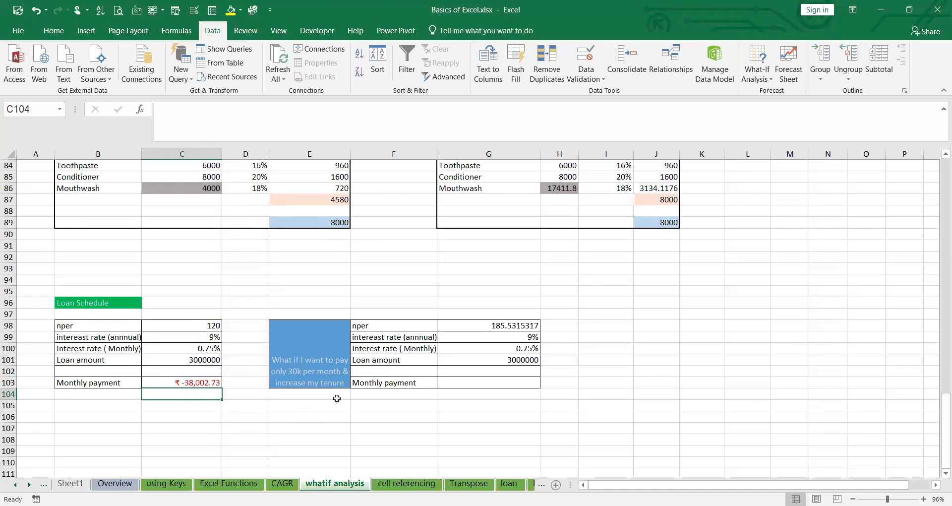
# Copy the loan table B98:C103 to the range starting at J98 and fit column K's width to its contents
pyautogui.hotkey('alt', 'Tab')
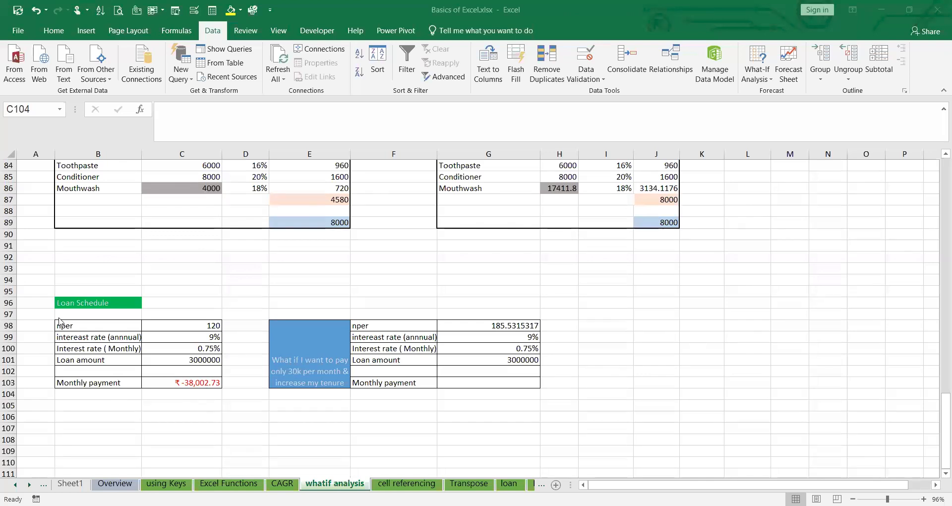
pyautogui.moveTo(70, 326); pyautogui.dragTo(178, 385)
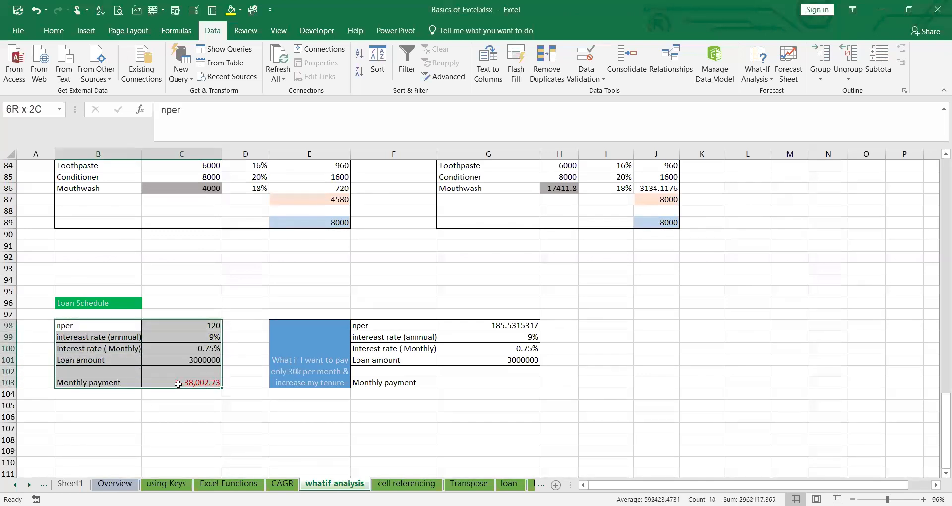
pyautogui.hotkey('ctrl', 'c')
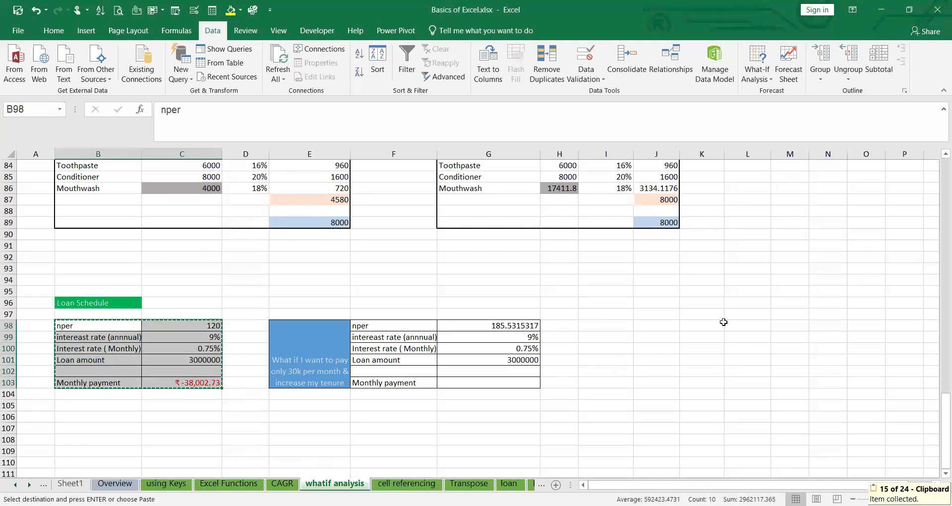
pyautogui.click(636, 322)
pyautogui.hotkey('ctrl', 'v')
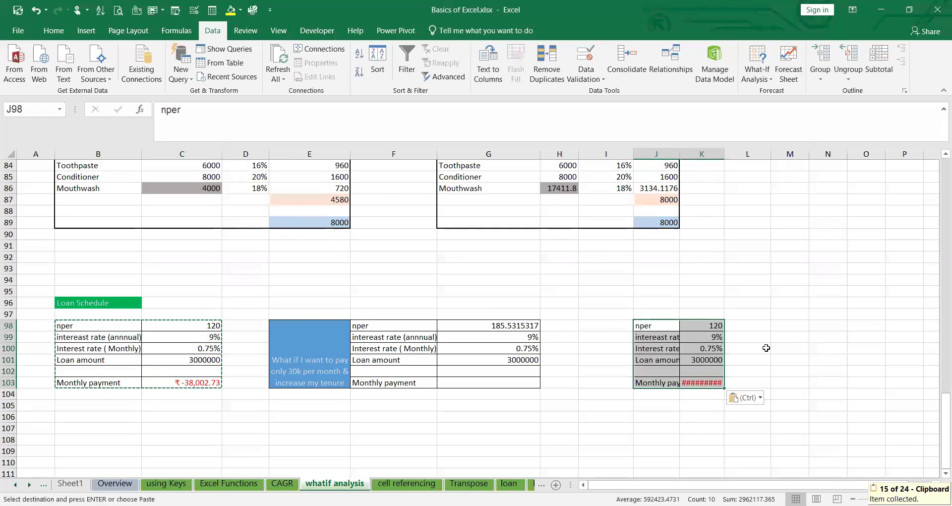
pyautogui.doubleClick(726, 156)
pyautogui.click(817, 417)
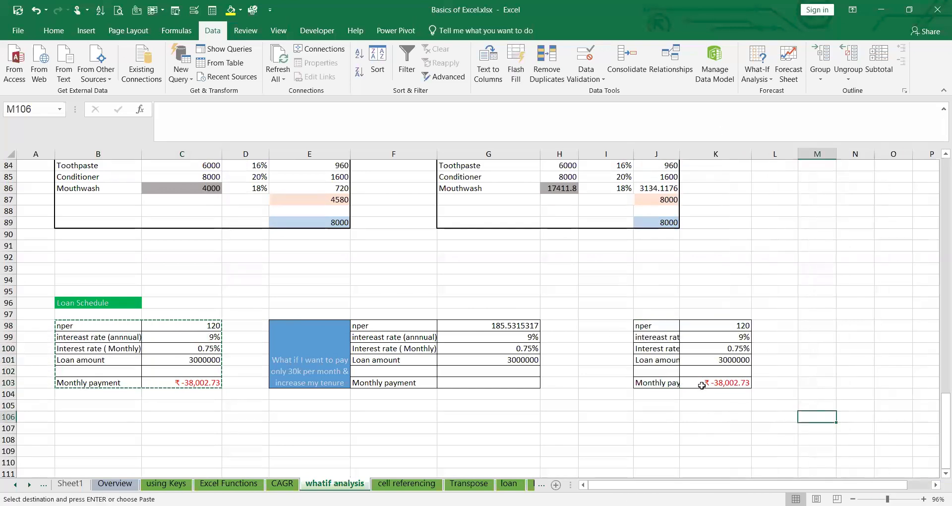
# Reverse the sign of the copied monthly payment in K103 by changing its formula to =-PMT(K100,K98,K101,0,0)
pyautogui.click(725, 384)
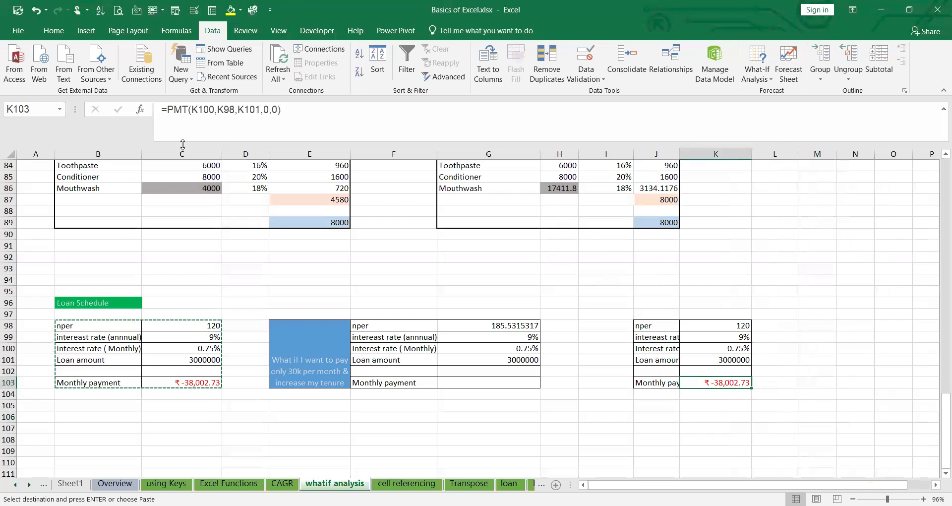
pyautogui.click(173, 113)
pyautogui.write('-')
pyautogui.press('Return')
# Use Goal Seek to bring the monthly payment in K103 to 30000 by changing the nper in K98, and accept the solution
pyautogui.scroll(1, 684, 392)
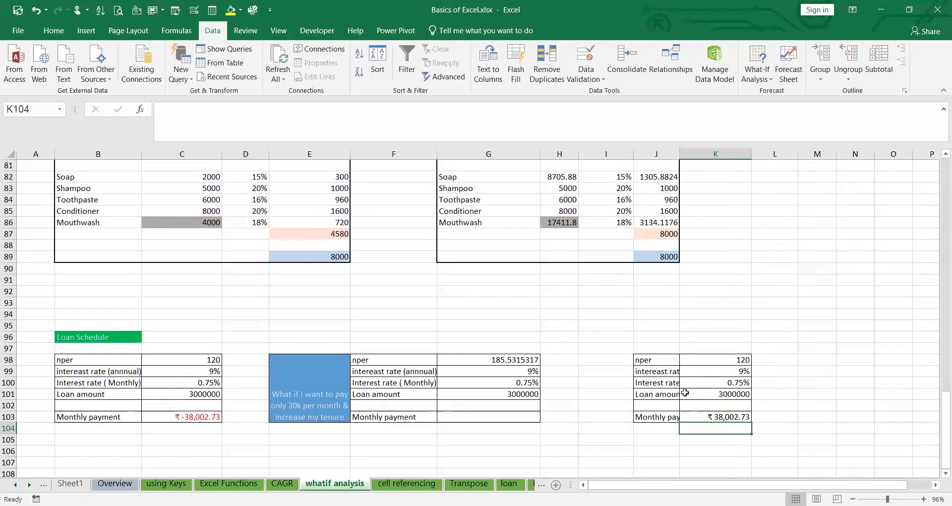
pyautogui.click(758, 73)
pyautogui.click(782, 109)
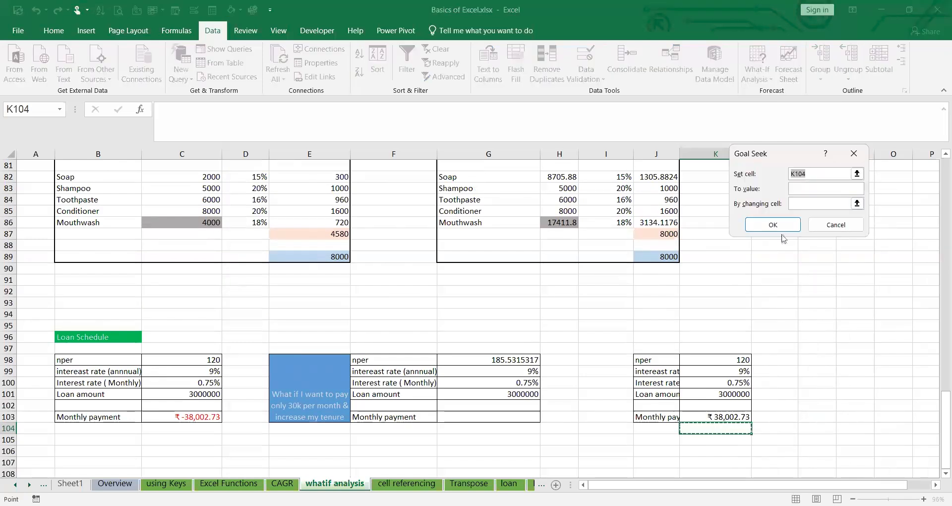
pyautogui.click(717, 414)
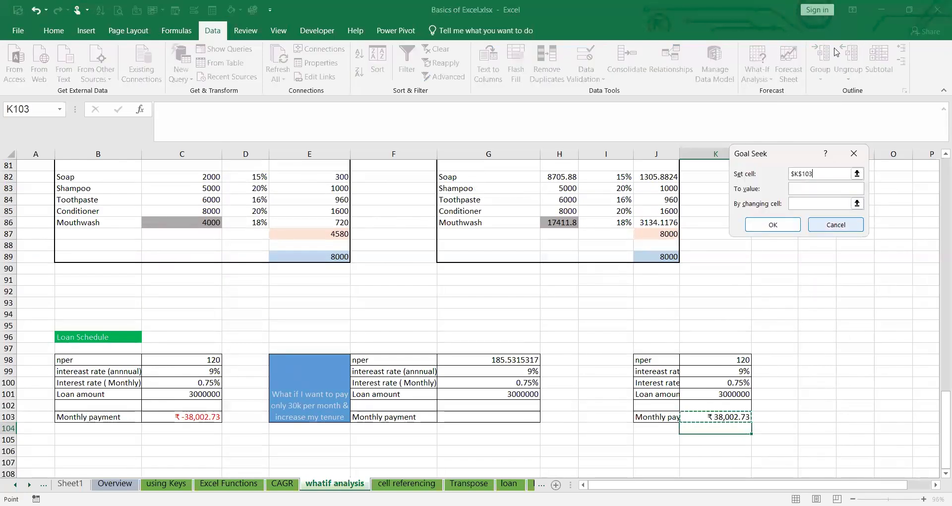
pyautogui.click(815, 189)
pyautogui.write('3')
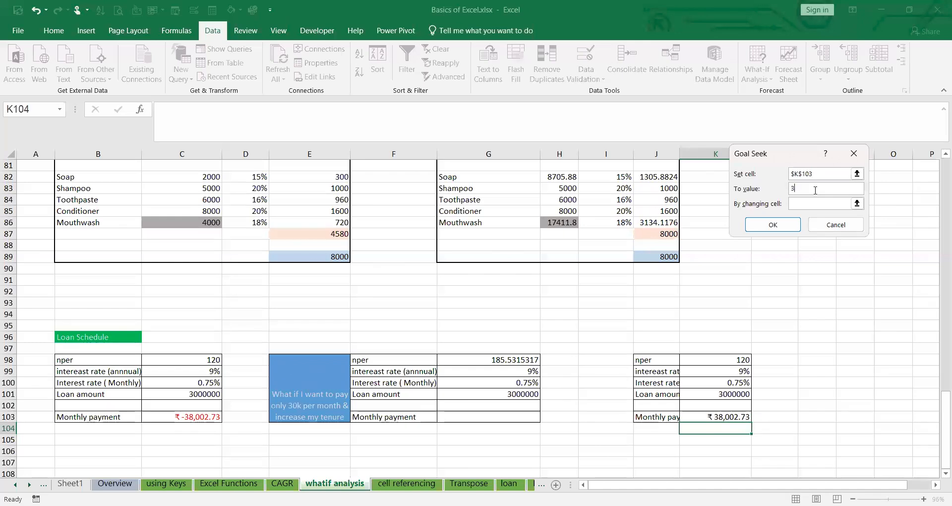
pyautogui.write('0000')
pyautogui.click(818, 203)
pyautogui.click(737, 358)
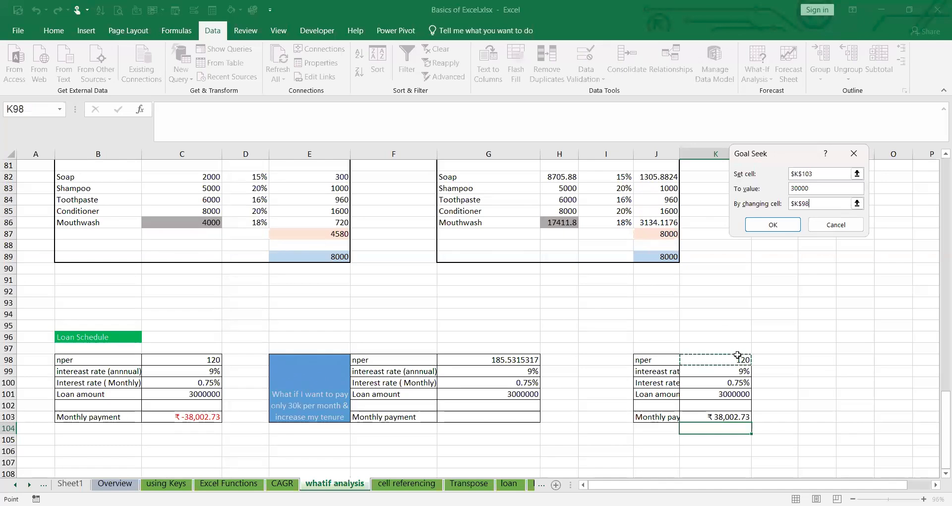
pyautogui.click(776, 231)
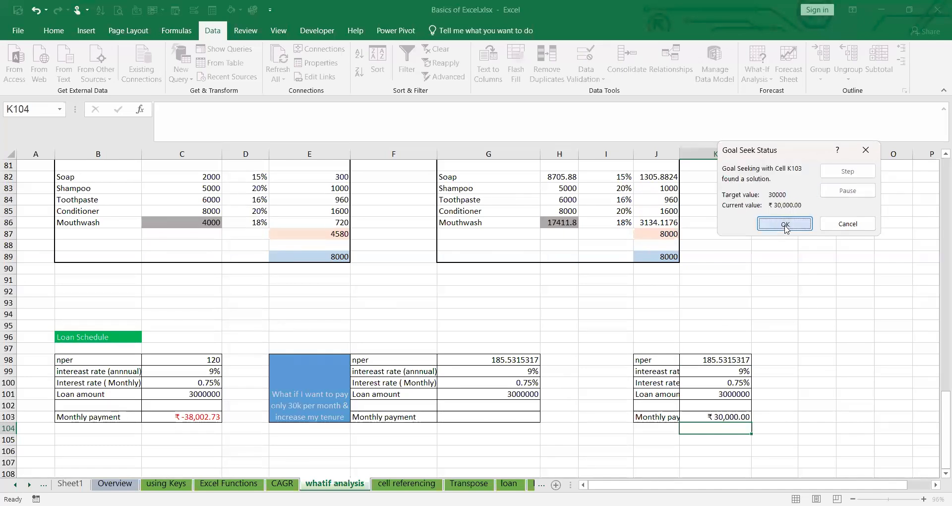
pyautogui.click(784, 225)
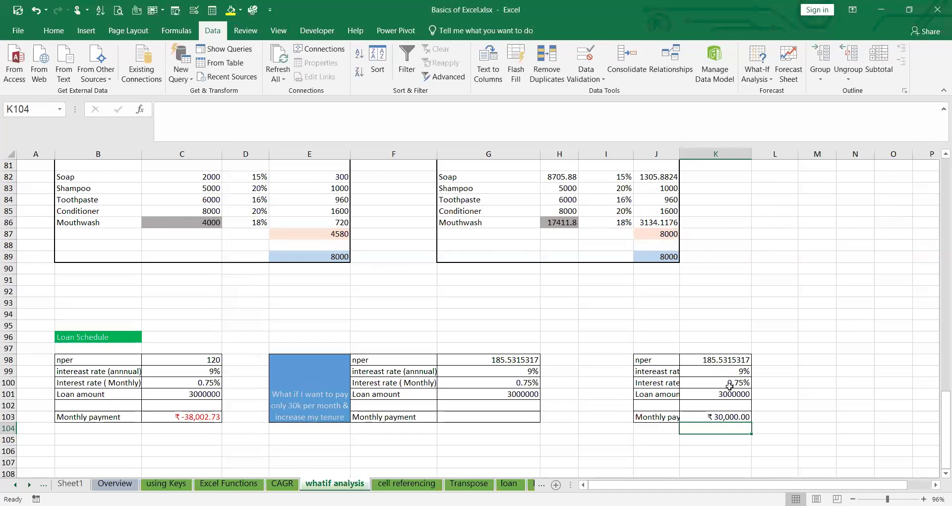
# Select the monthly payment in K103 and widen column J to show more of the copied table's labels
pyautogui.click(727, 414)
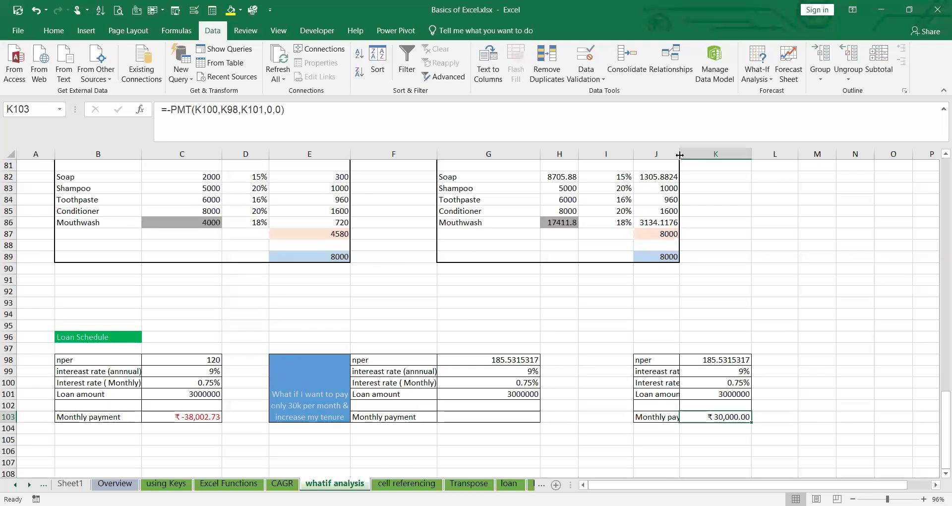
pyautogui.moveTo(679, 153); pyautogui.dragTo(707, 154)
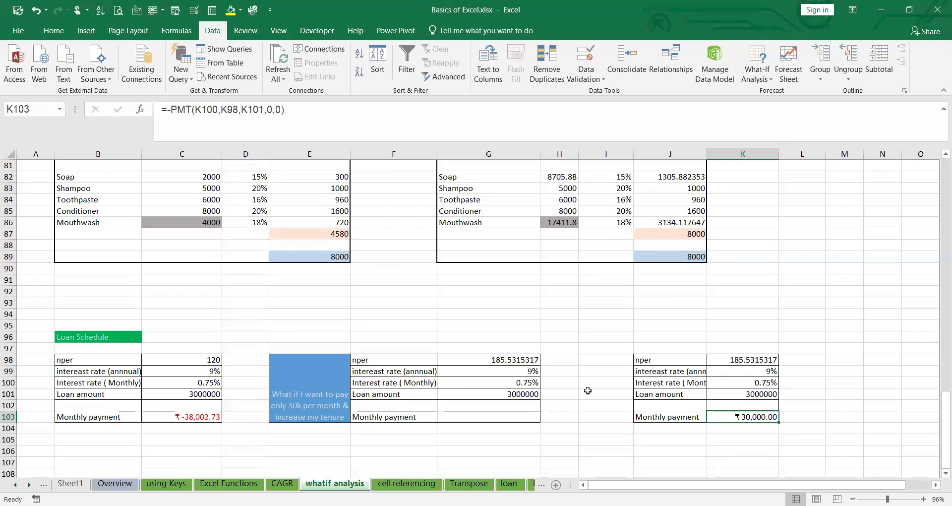
pyautogui.scroll(-1, 119, 439)
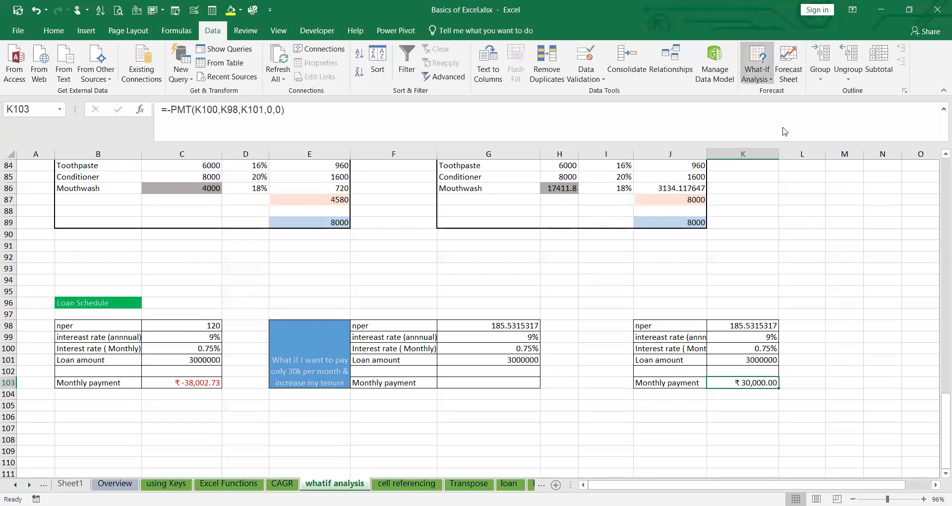
# Run Goal Seek on K103 with a target of 45000 by changing the nper in K98, and accept the solution
pyautogui.click(757, 77)
pyautogui.click(785, 108)
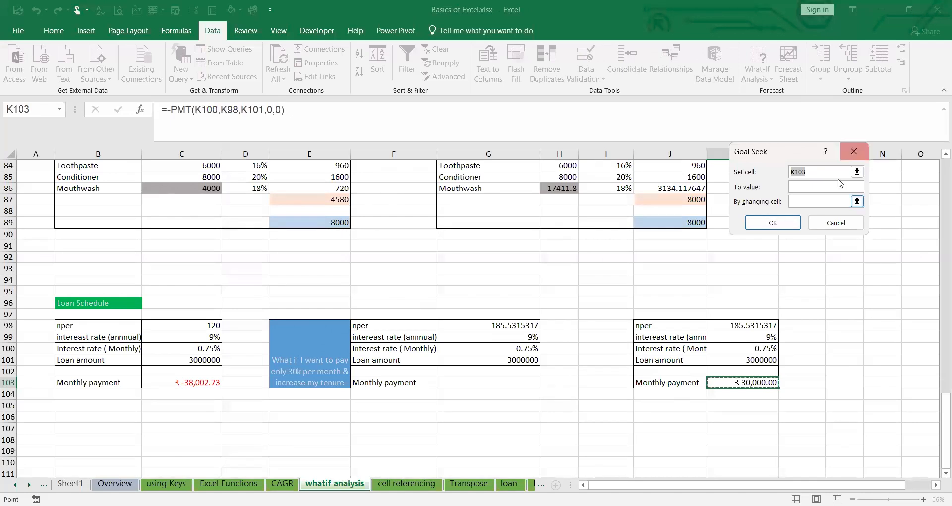
pyautogui.click(821, 187)
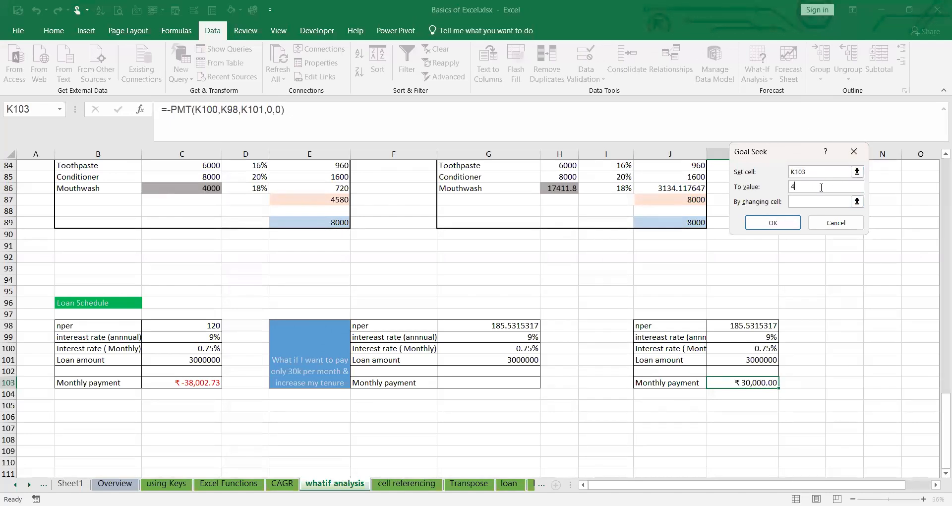
pyautogui.write('45000')
pyautogui.click(829, 199)
pyautogui.click(746, 326)
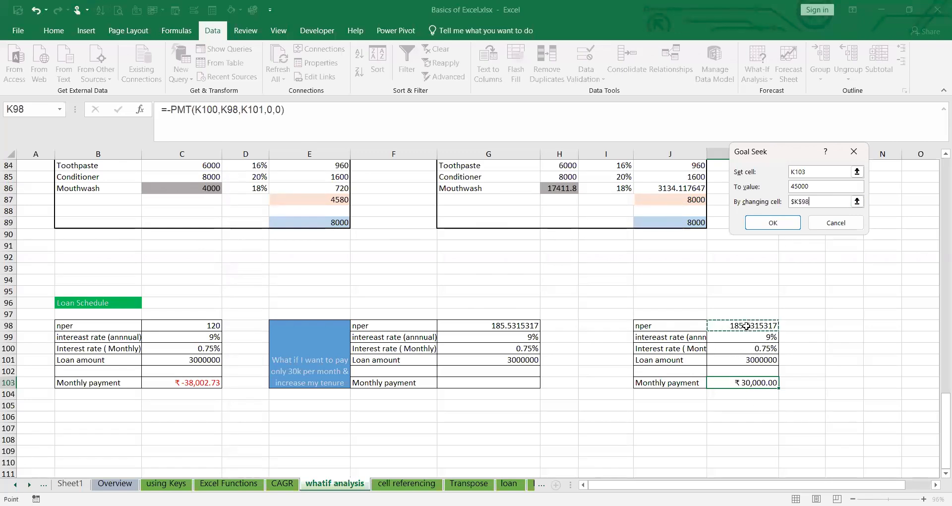
pyautogui.click(773, 223)
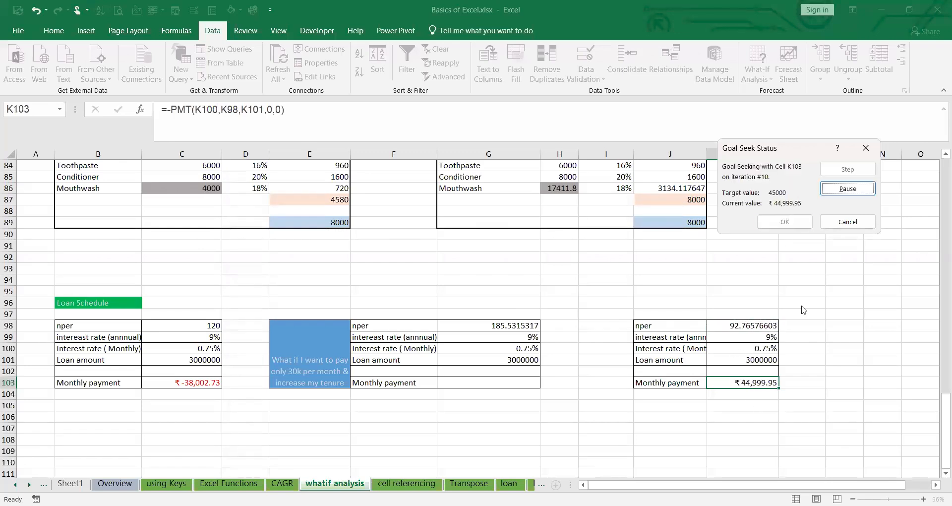
pyautogui.click(785, 222)
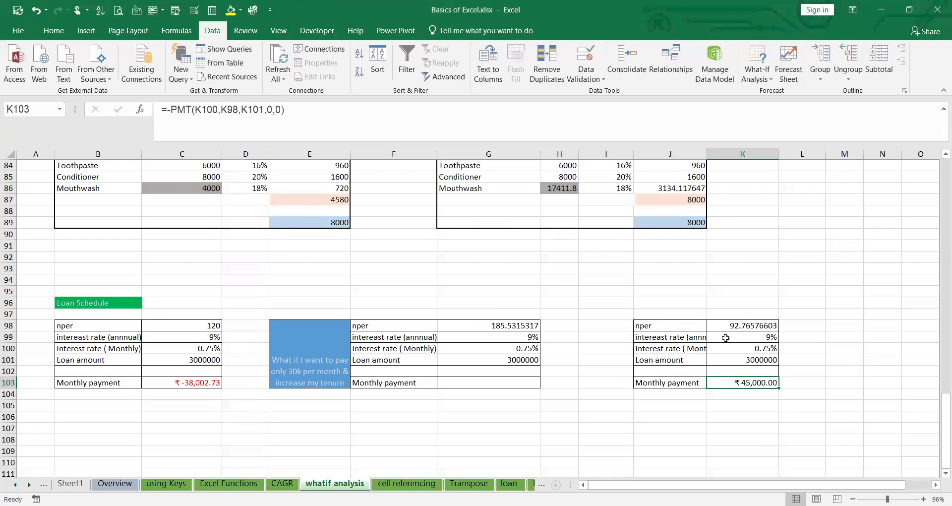
pyautogui.hotkey('alt', 'Tab')
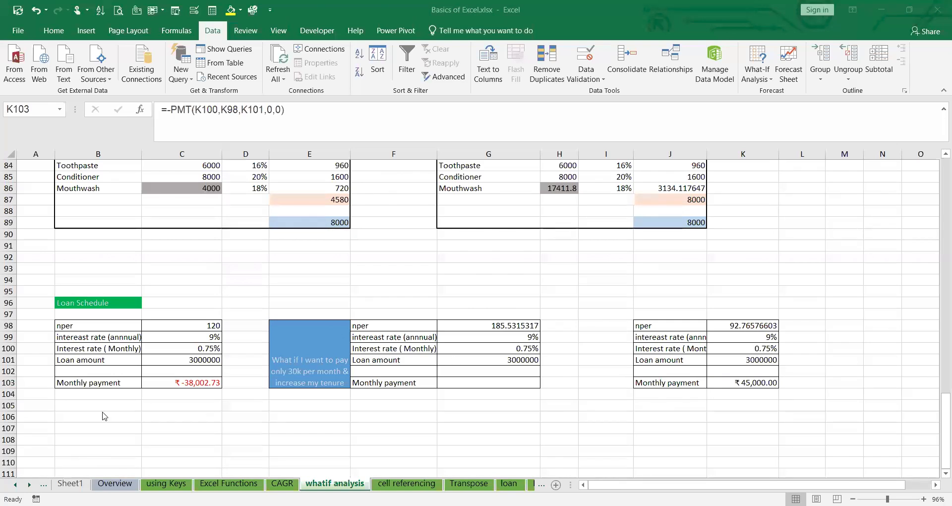
pyautogui.click(191, 382)
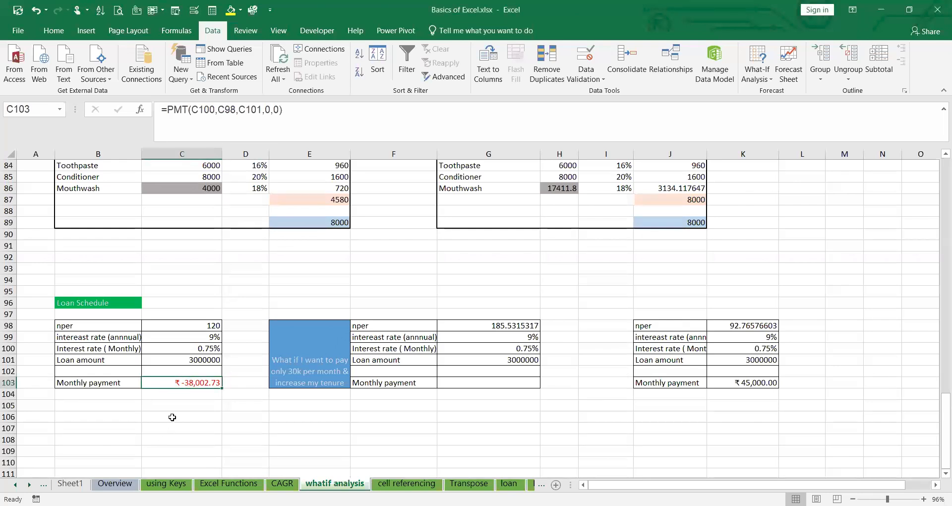
pyautogui.click(178, 406)
pyautogui.write('=')
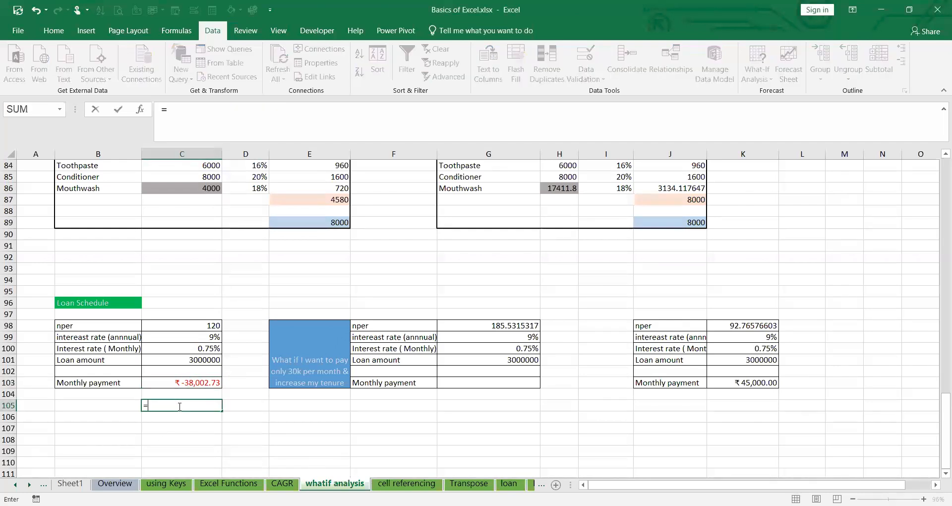
pyautogui.write('PMT(')
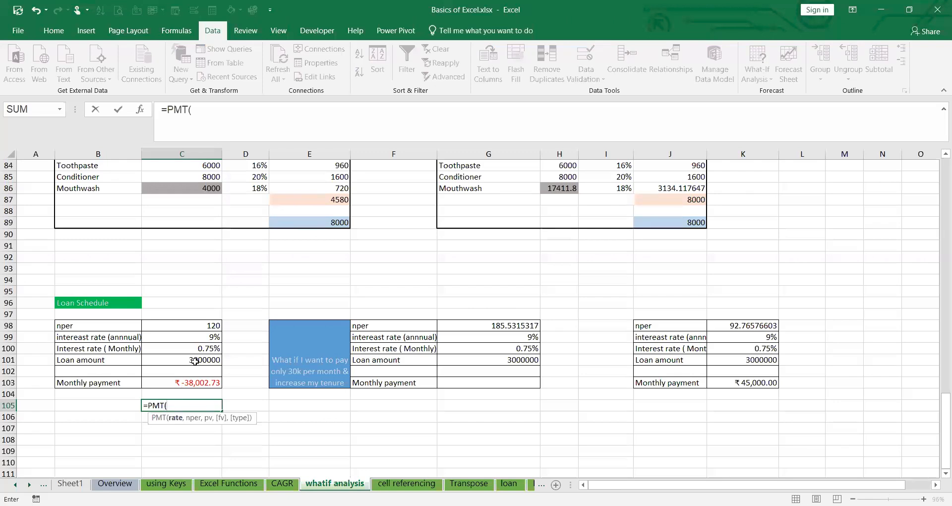
pyautogui.click(199, 348)
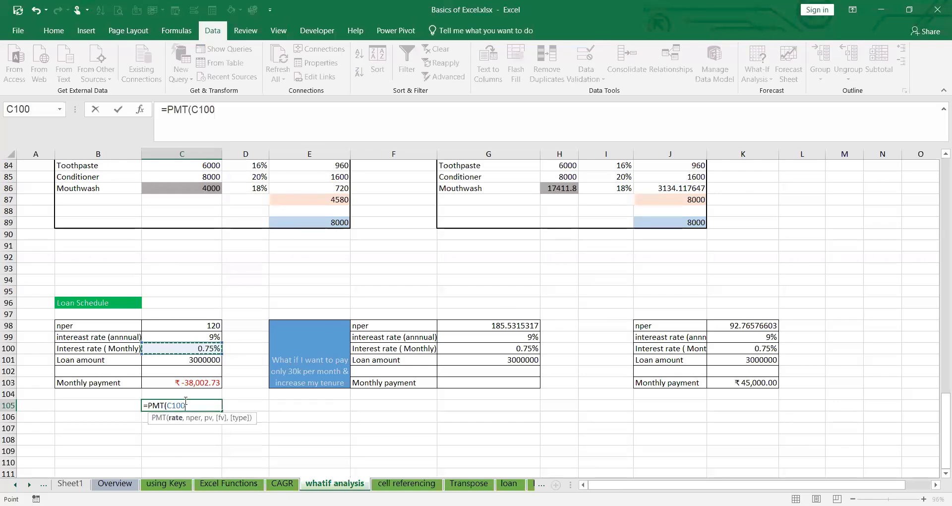
pyautogui.press('BackSpace')
pyautogui.press('BackSpace')
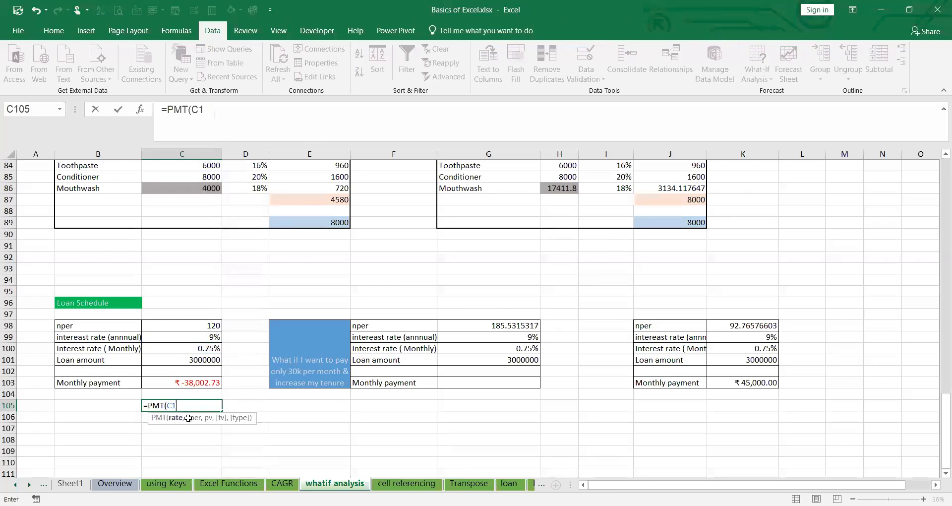
pyautogui.press('BackSpace')
pyautogui.press('BackSpace')
pyautogui.press('BackSpace')
pyautogui.press('BackSpace')
pyautogui.press('BackSpace')
pyautogui.press('BackSpace')
pyautogui.press('BackSpace')
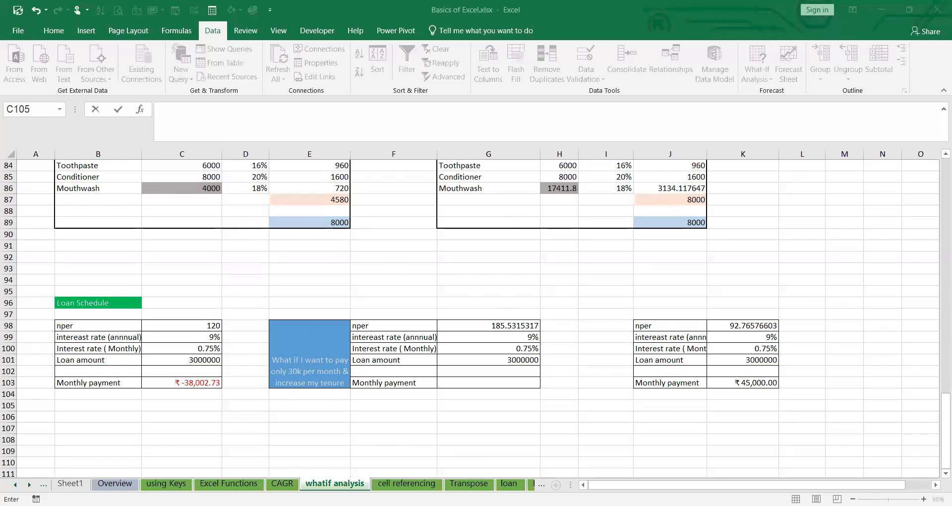
# Go to the VLookup worksheet and widen columns E to H so the order table's headers have more room
pyautogui.click(400, 485)
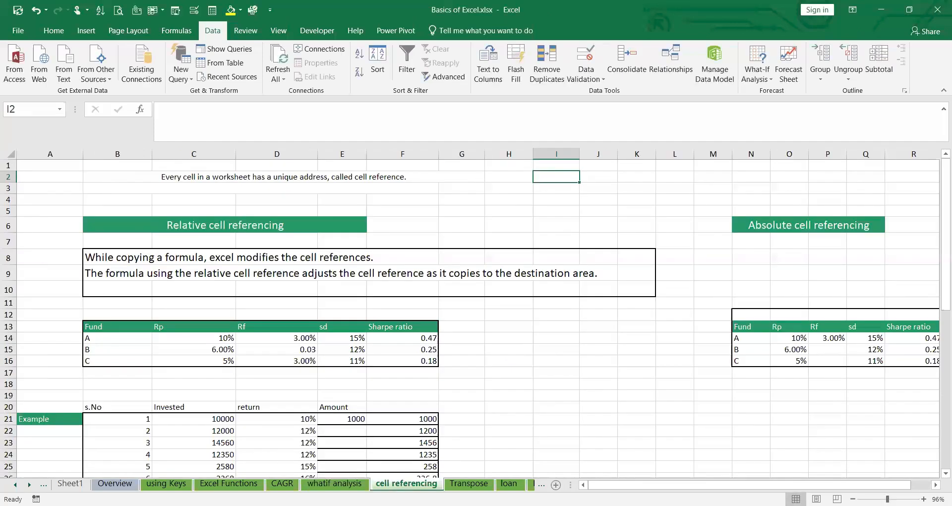
pyautogui.click(468, 484)
pyautogui.hotkey('ctrl', 'pagedown')
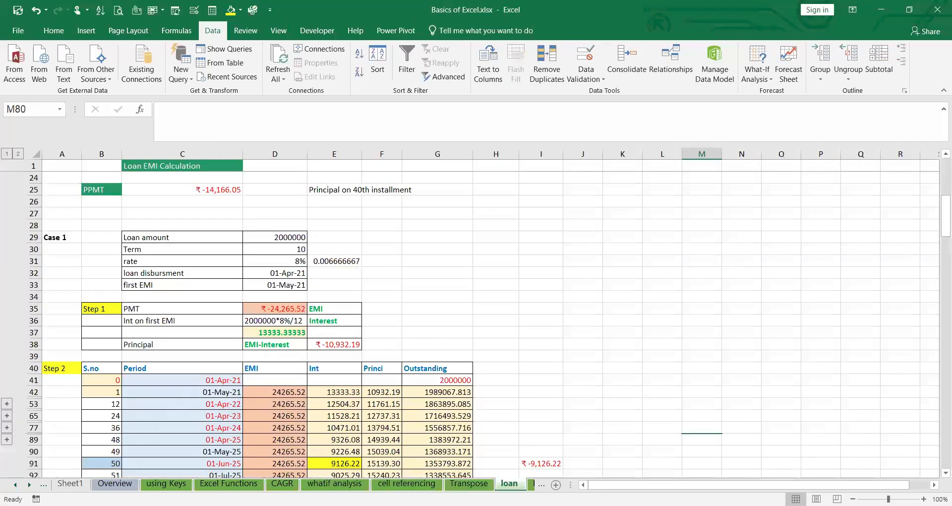
pyautogui.click(31, 486)
pyautogui.click(31, 486)
pyautogui.click(31, 486)
pyautogui.click(31, 486)
pyautogui.click(30, 486)
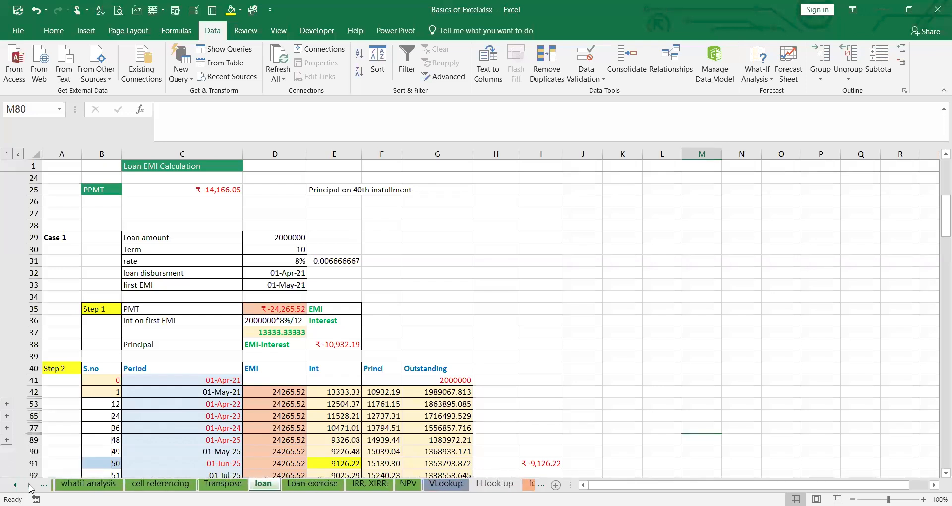
pyautogui.click(442, 485)
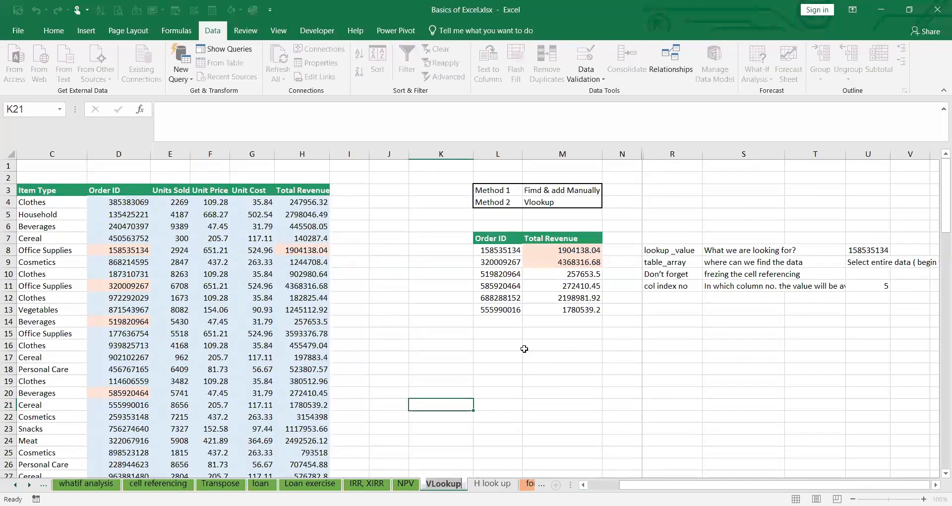
pyautogui.moveTo(686, 485); pyautogui.dragTo(652, 485)
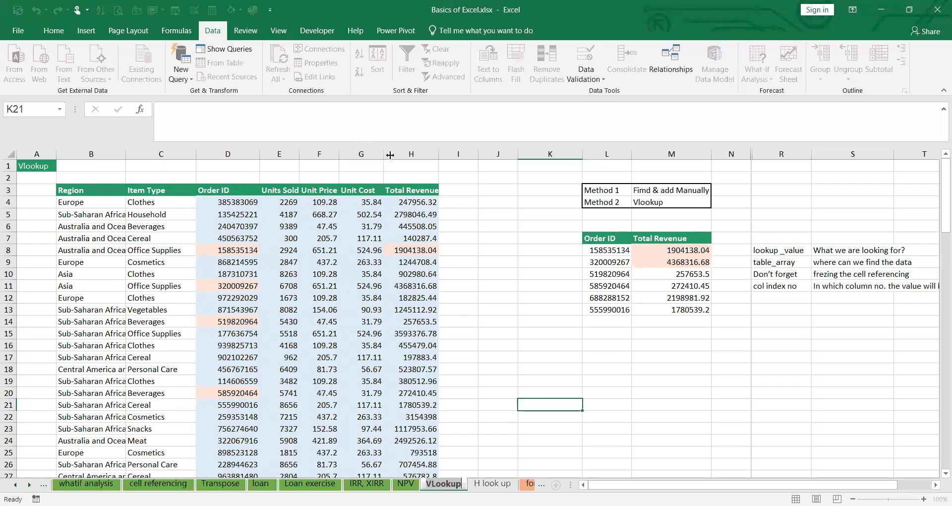
pyautogui.moveTo(390, 155); pyautogui.dragTo(485, 152)
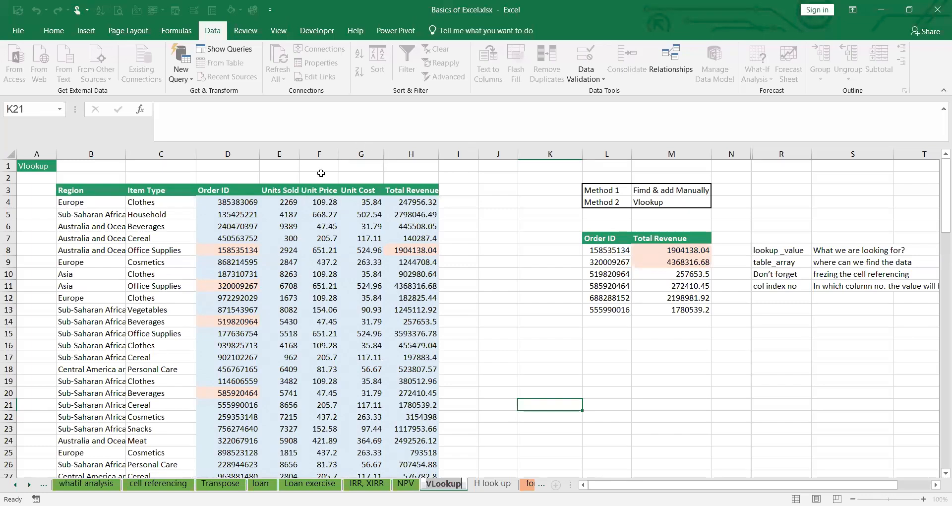
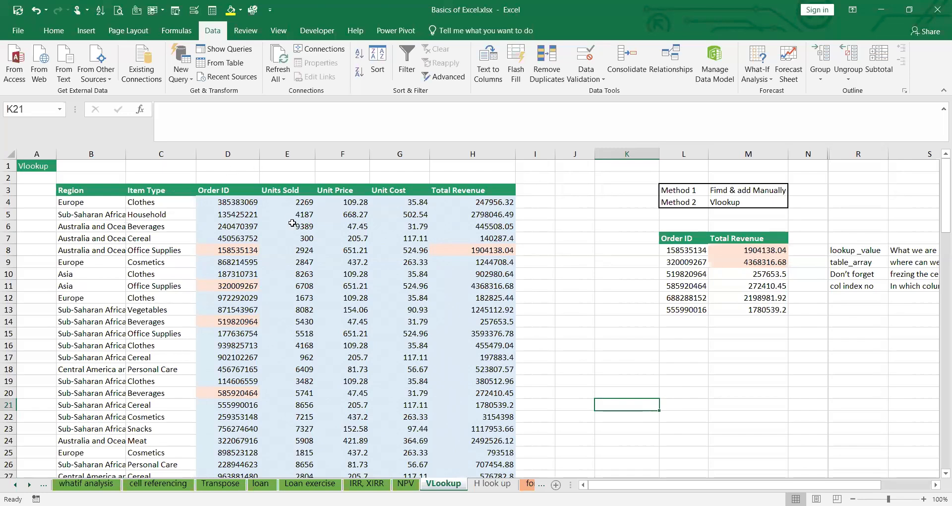
# Examine the order table's Order ID and Total Revenue columns alongside the small lookup table in columns L and M
pyautogui.scroll(-17, 292, 222)
pyautogui.scroll(17, 292, 223)
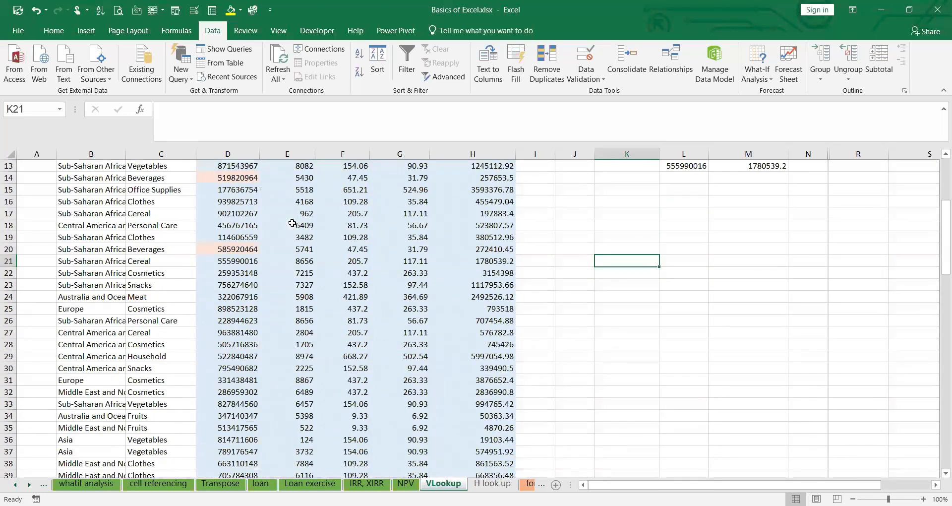
pyautogui.scroll(1, 292, 223)
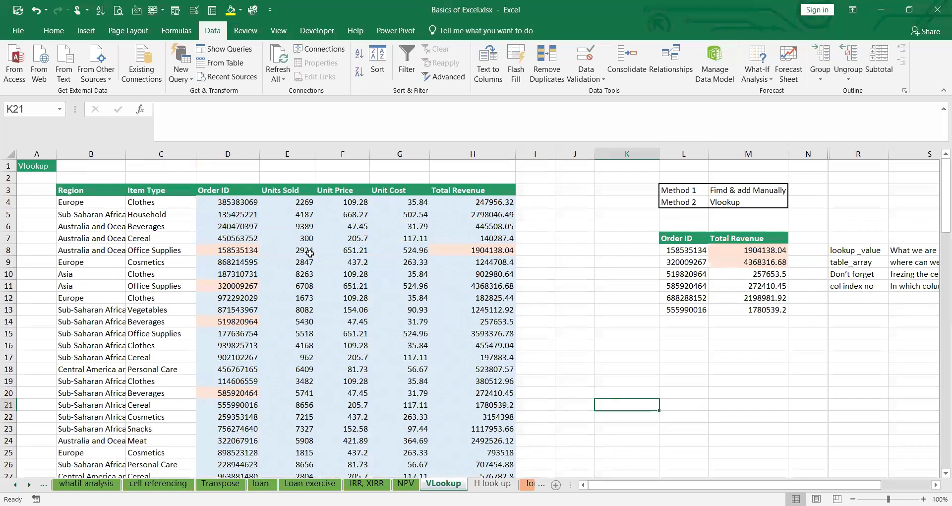
pyautogui.scroll(-1, 183, 414)
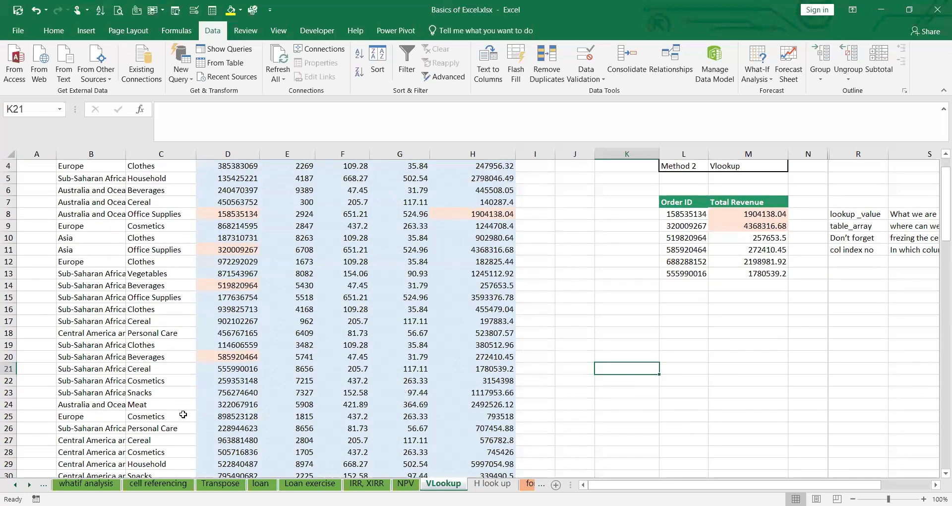
pyautogui.scroll(1, 183, 414)
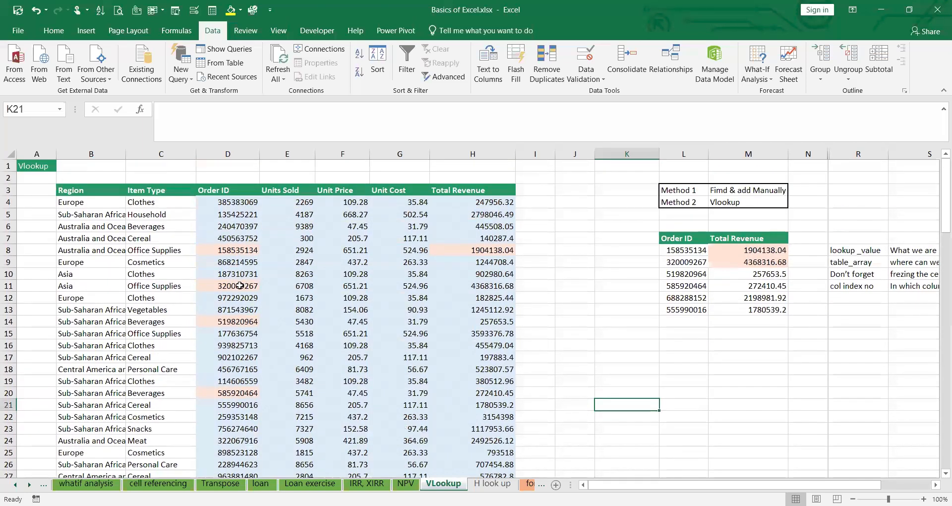
pyautogui.click(235, 382)
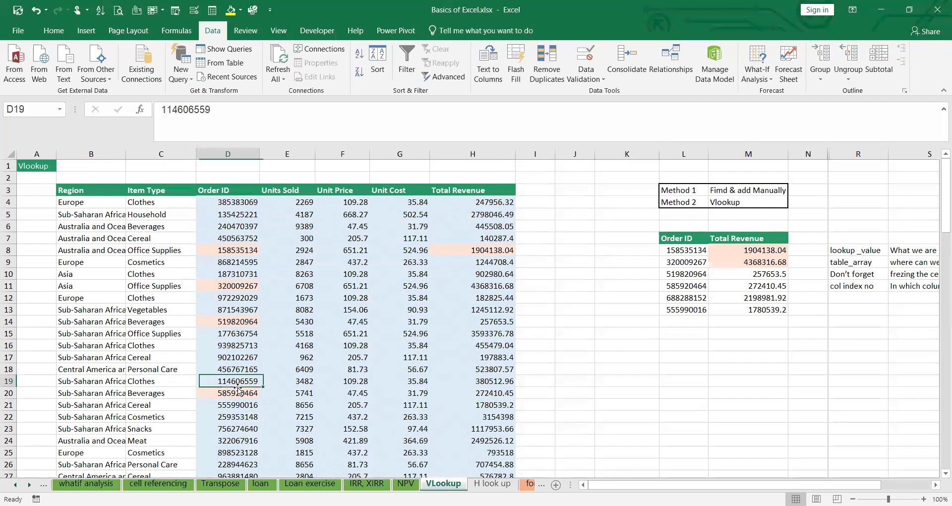
pyautogui.click(660, 424)
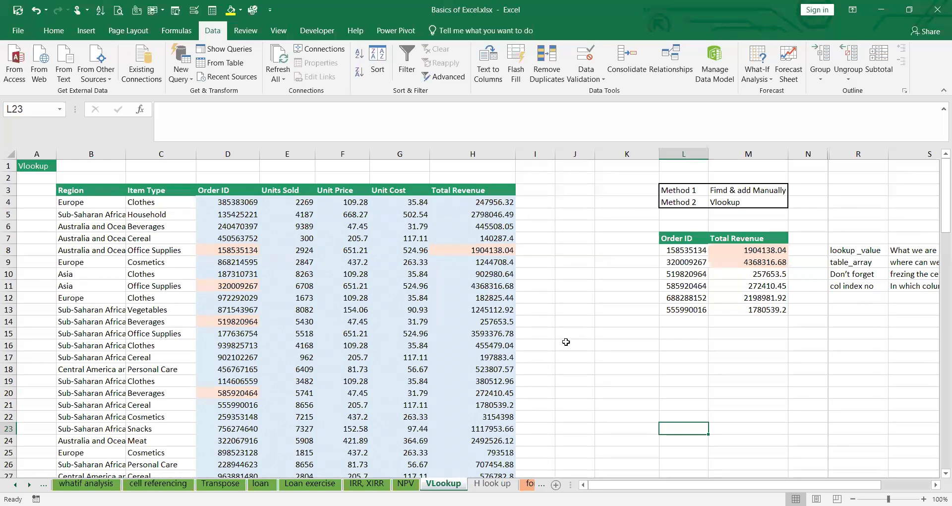
pyautogui.scroll(-1, 624, 356)
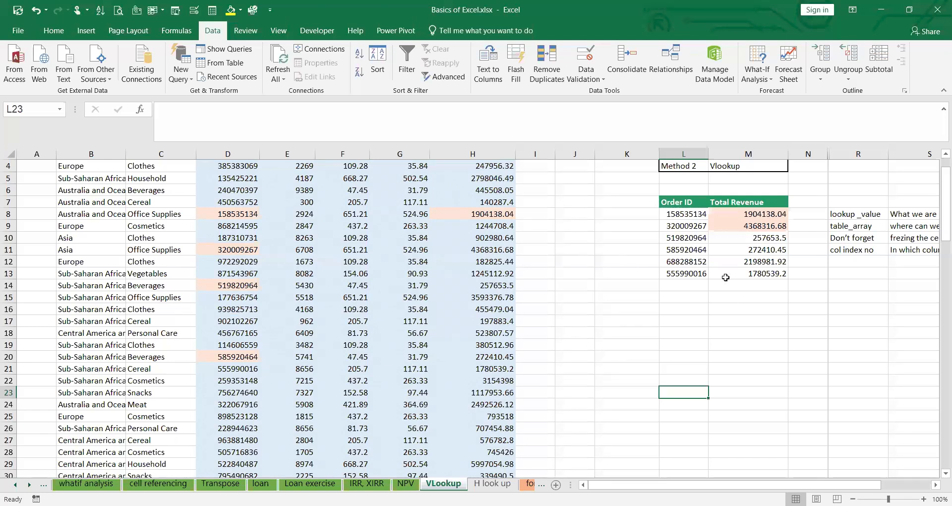
pyautogui.scroll(1, 662, 327)
pyautogui.scroll(1, 662, 327)
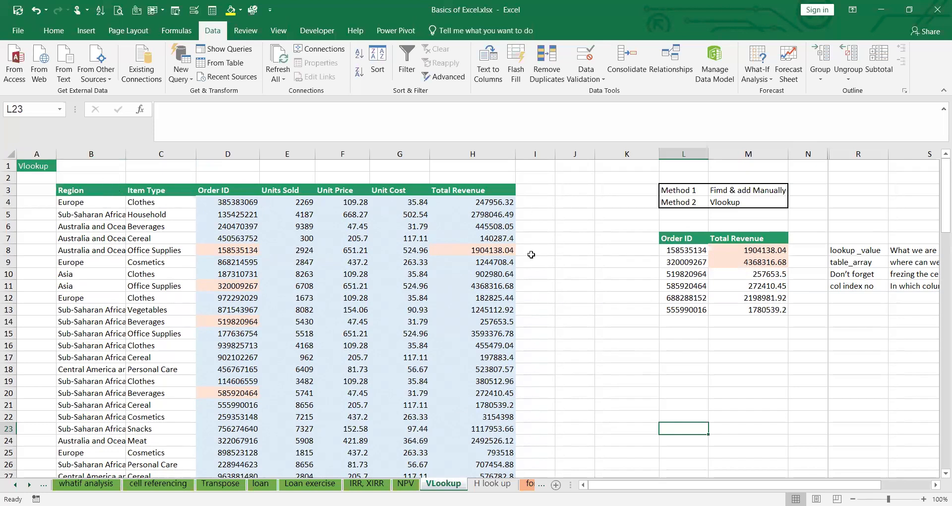
# Enter the headers "Order no" in K20 and "Total revenue" in L20 for a new lookup table
pyautogui.click(642, 393)
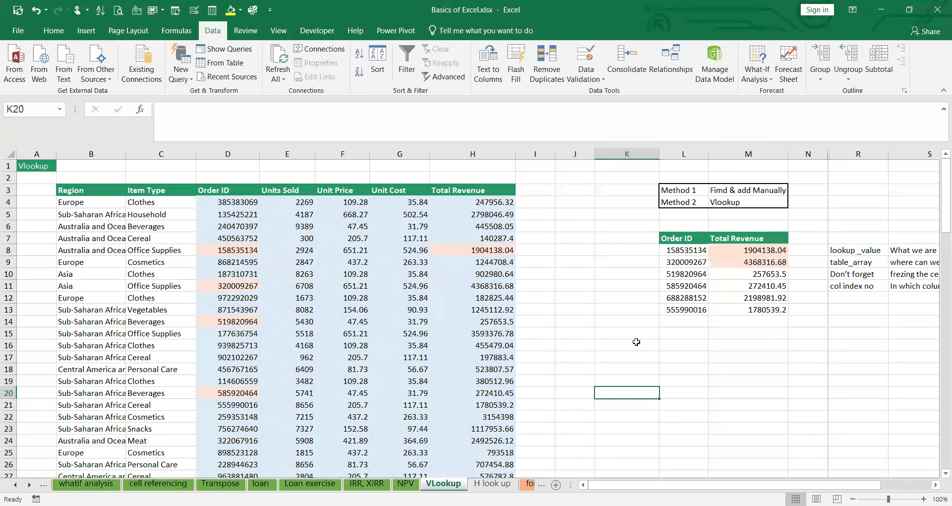
pyautogui.write('Order no')
pyautogui.press('Tab')
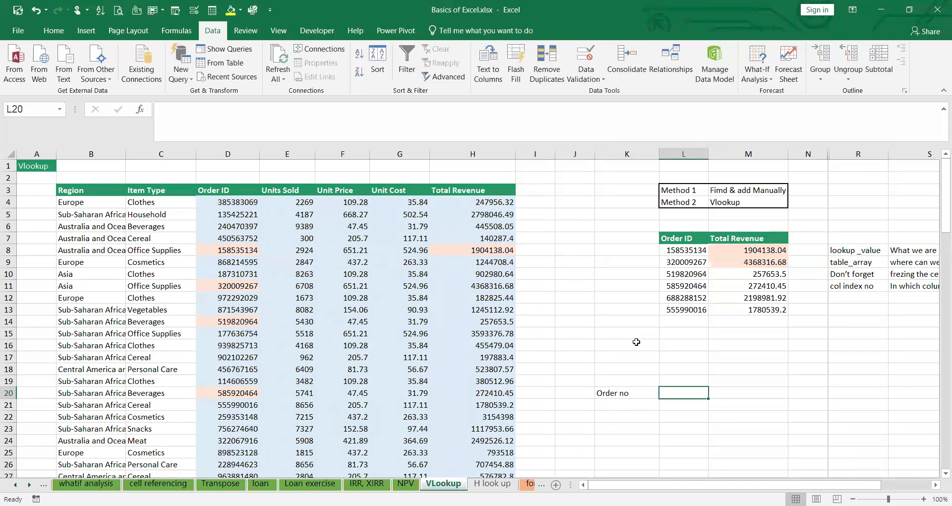
pyautogui.write('Total revenue')
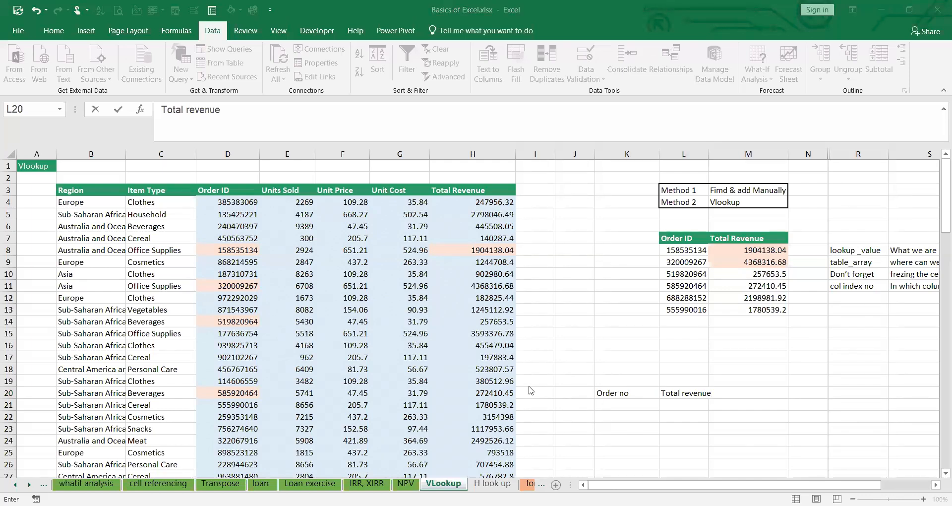
# Copy the order IDs from D23 and D29 into K22 and K23 under the Order no header
pyautogui.scroll(-2, 209, 356)
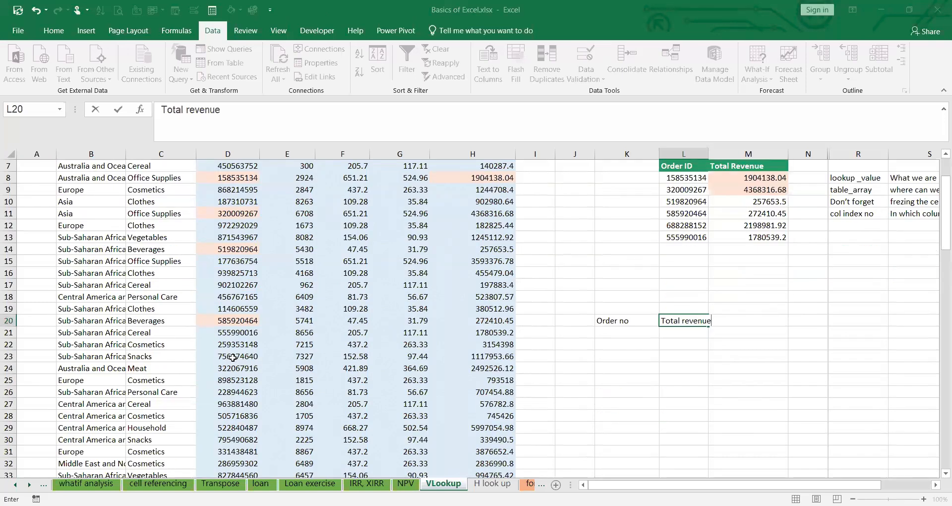
pyautogui.click(233, 357)
pyautogui.hotkey('ctrl', 'c')
pyautogui.click(615, 343)
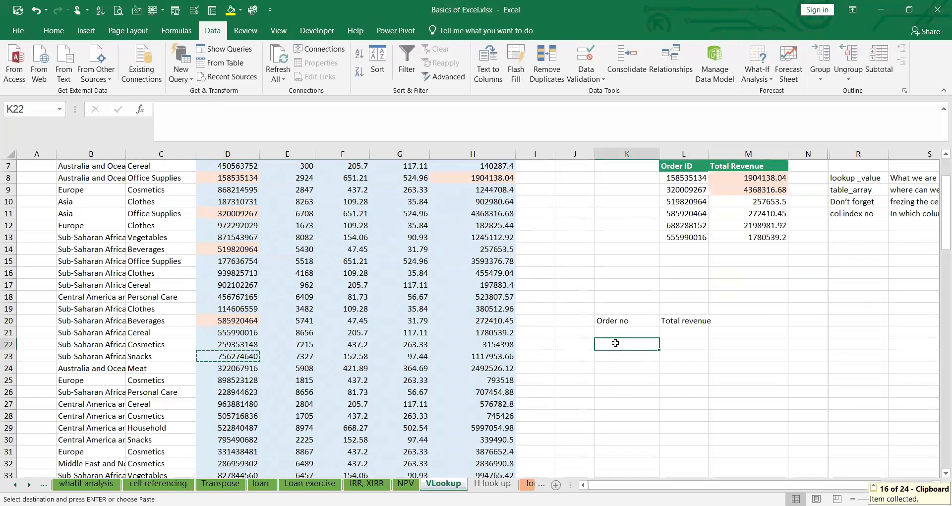
pyautogui.hotkey('ctrl', 'v')
pyautogui.click(228, 426)
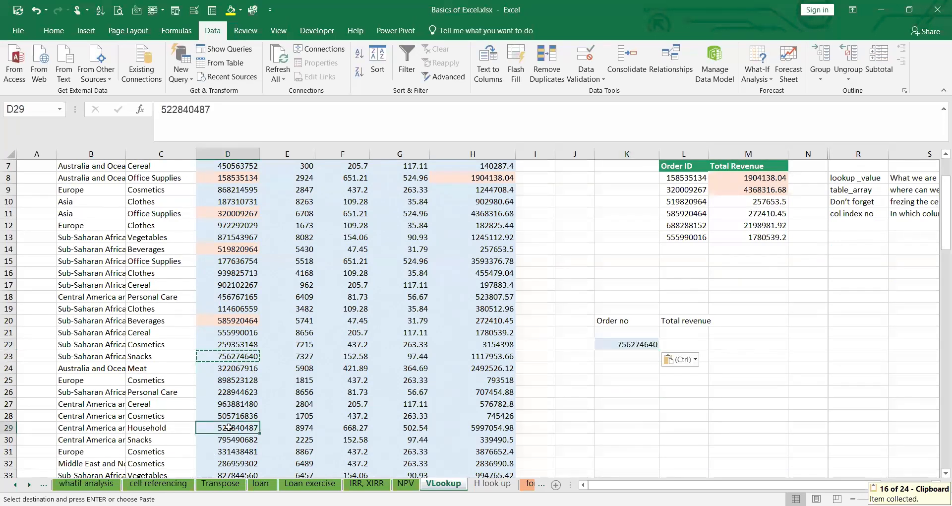
pyautogui.hotkey('ctrl', 'c')
pyautogui.click(635, 355)
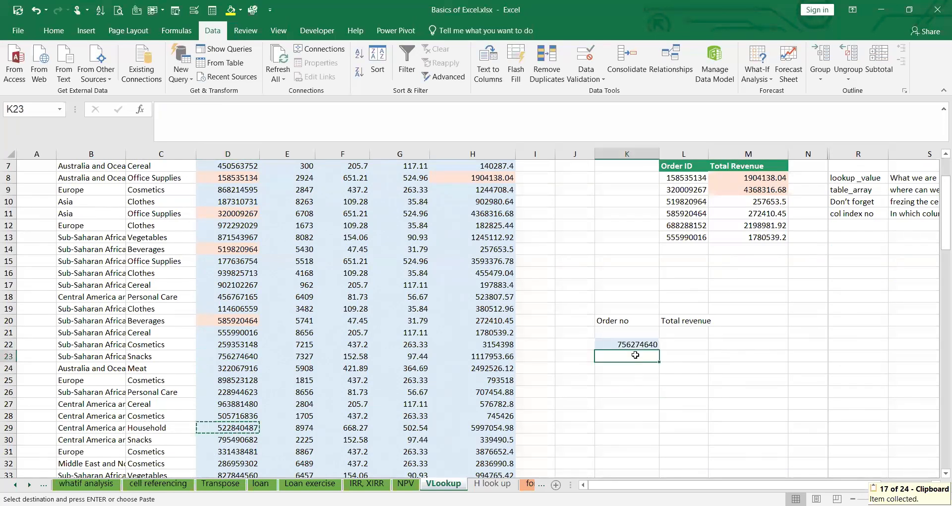
pyautogui.hotkey('ctrl', 'v')
# Copy the order IDs from D31 and D36 into K24 and K25, and select the order ID in D21
pyautogui.click(242, 449)
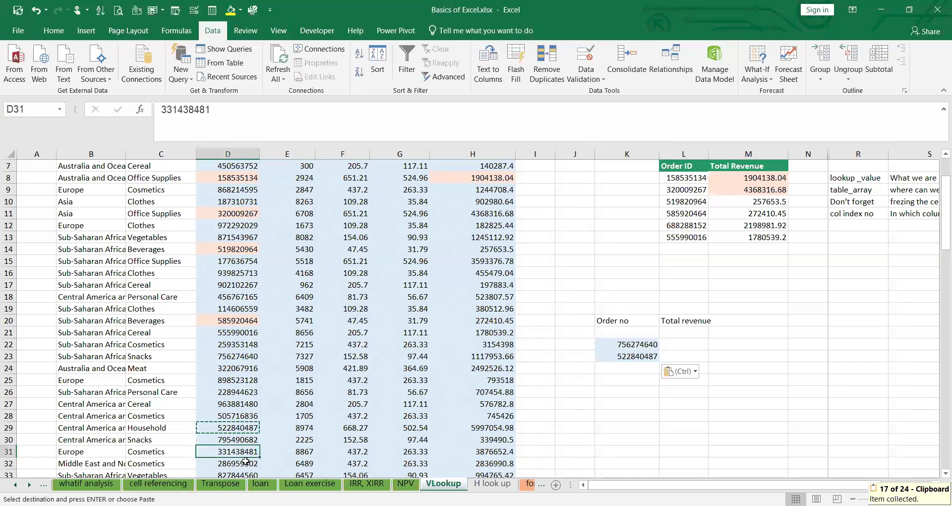
pyautogui.hotkey('ctrl', 'c')
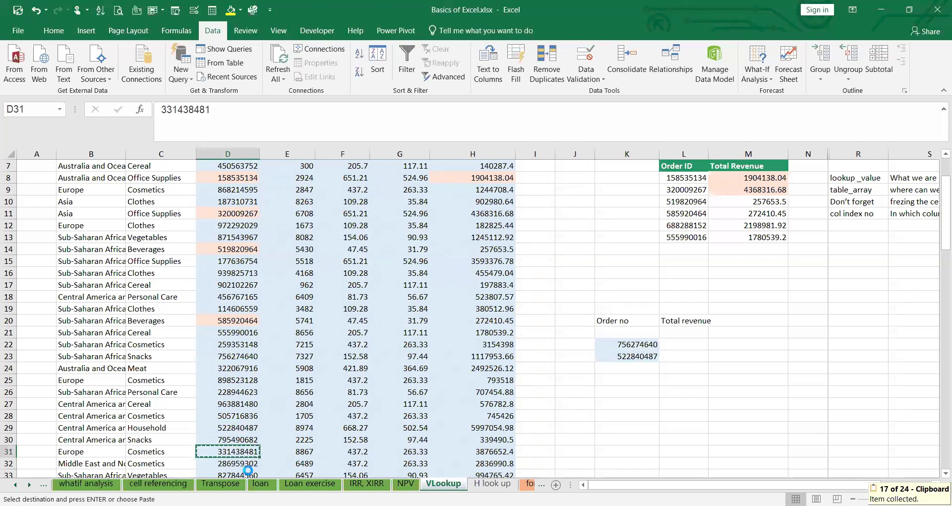
pyautogui.click(646, 372)
pyautogui.hotkey('ctrl', 'v')
pyautogui.scroll(-2, 276, 418)
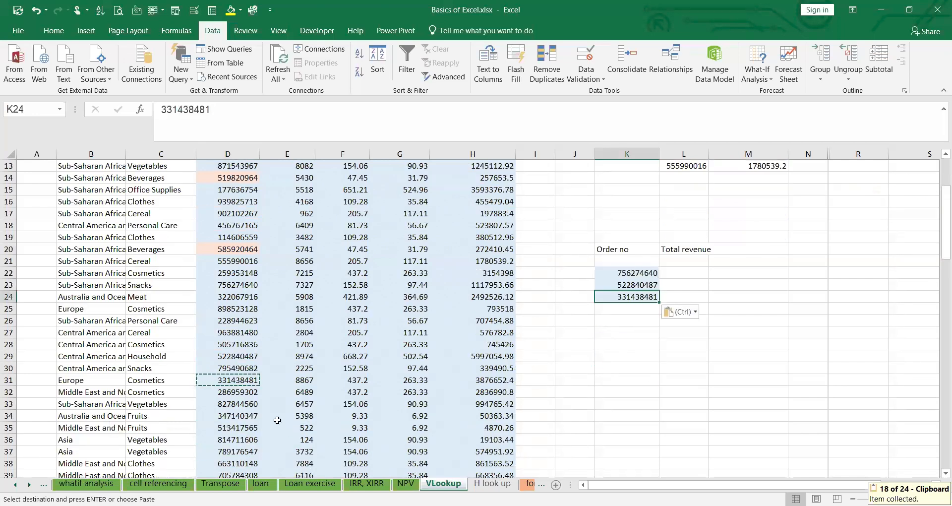
pyautogui.click(243, 436)
pyautogui.hotkey('ctrl', 'c')
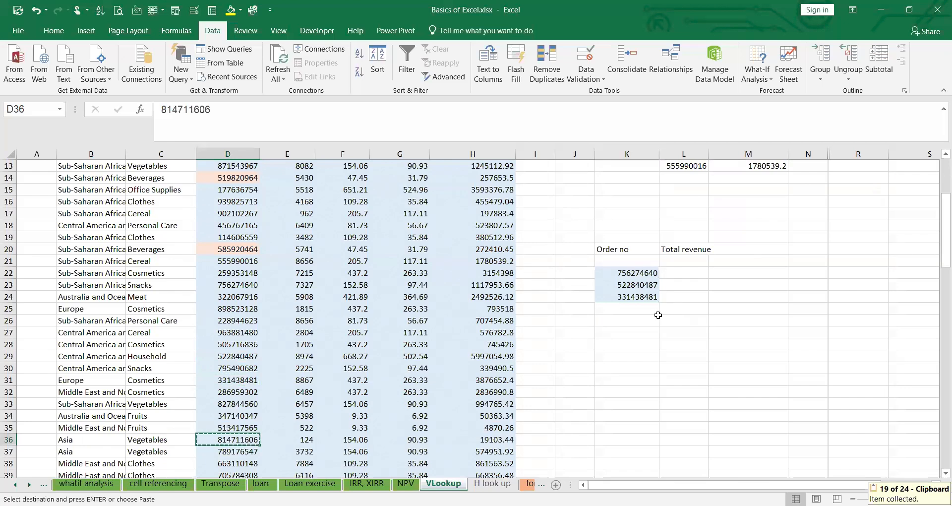
pyautogui.click(650, 309)
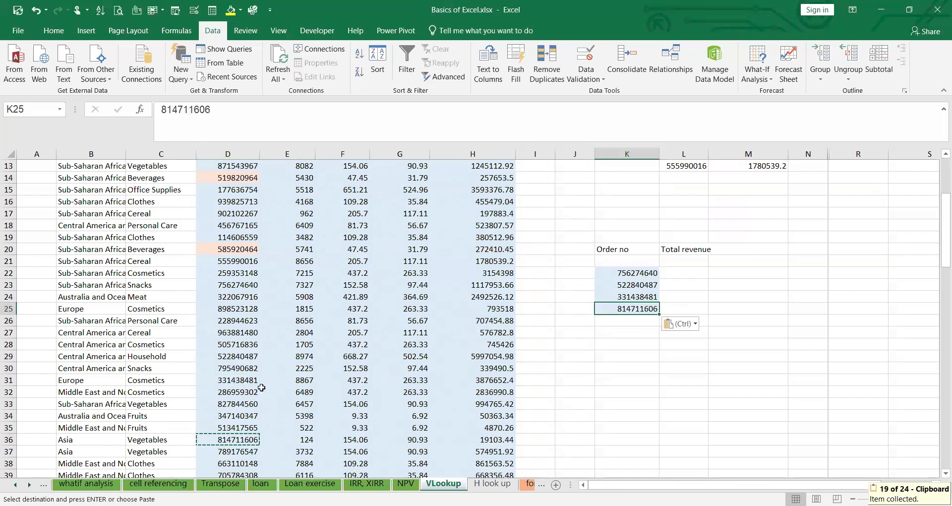
pyautogui.click(241, 262)
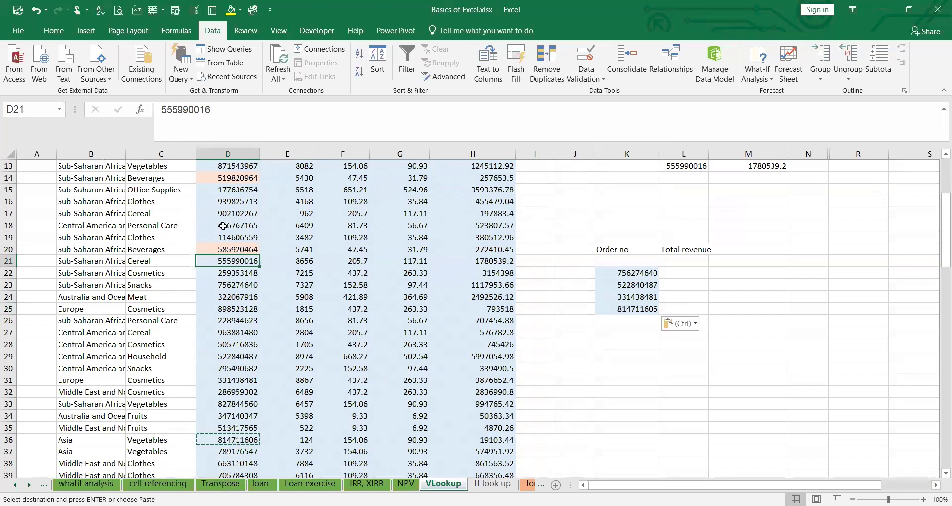
# Copy the order IDs from D16 and D21 into K26 and K27 under the Order no header
pyautogui.click(239, 201)
pyautogui.hotkey('ctrl', 'c')
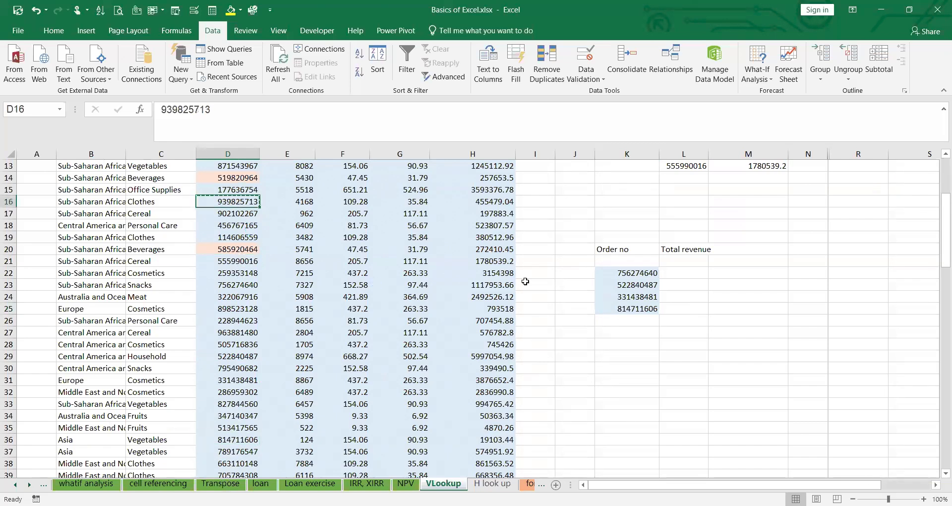
pyautogui.click(636, 326)
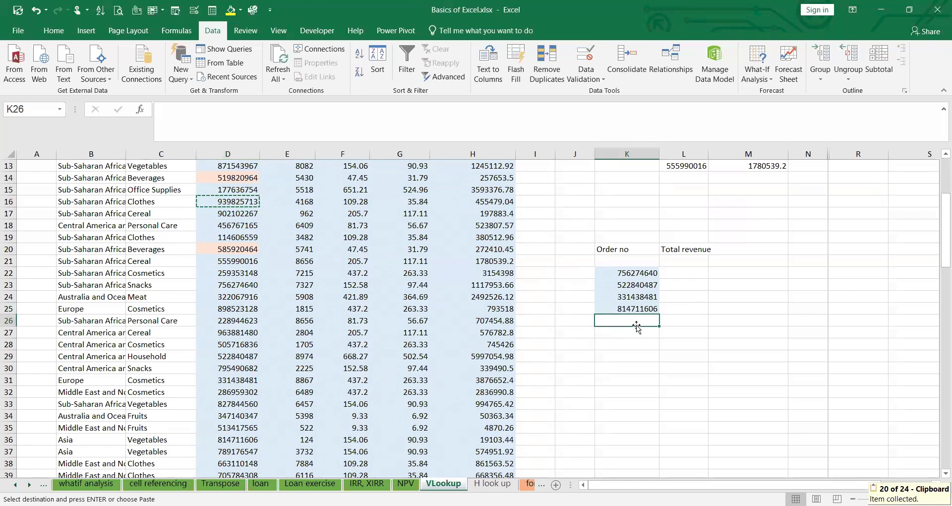
pyautogui.hotkey('ctrl', 'v')
pyautogui.click(244, 215)
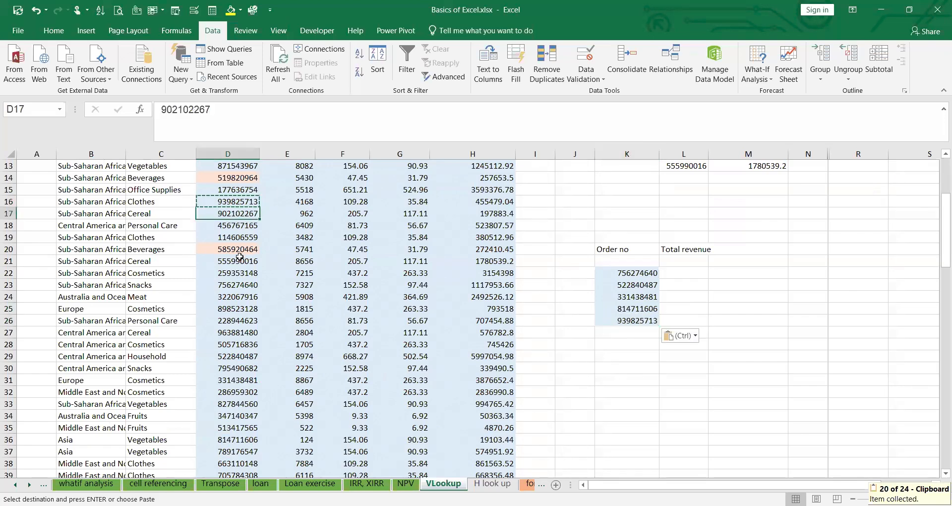
pyautogui.click(235, 261)
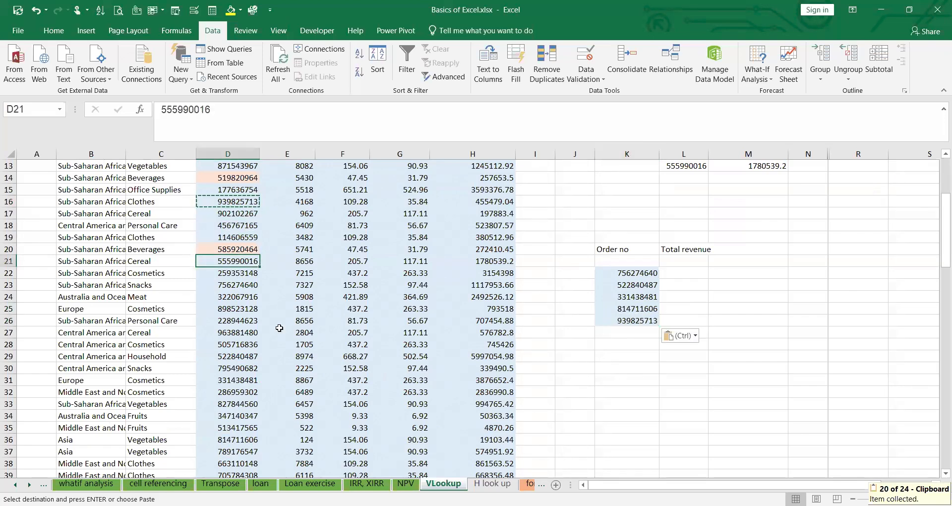
pyautogui.hotkey('ctrl', 'c')
pyautogui.click(637, 332)
pyautogui.hotkey('ctrl', 'v')
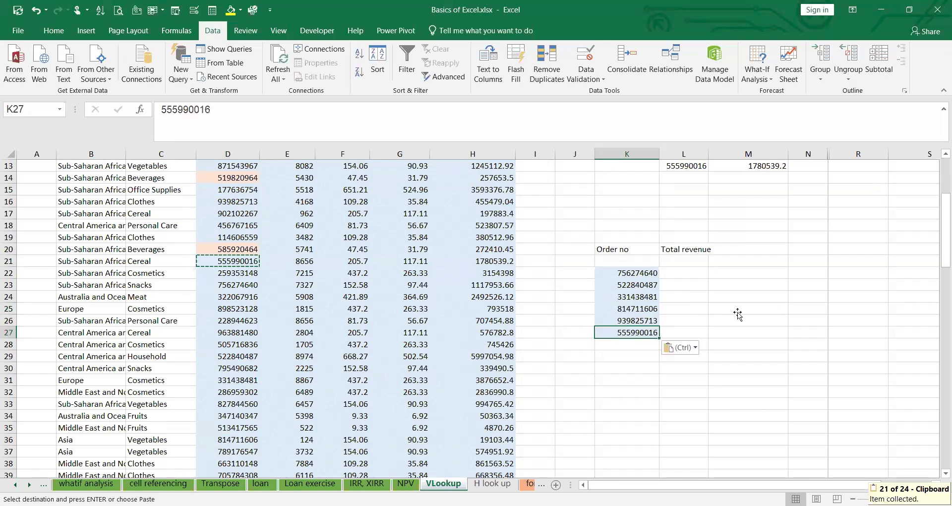
# Start a VLOOKUP formula in L22 with the order number in K22 as the lookup value
pyautogui.scroll(3, 738, 313)
pyautogui.click(683, 380)
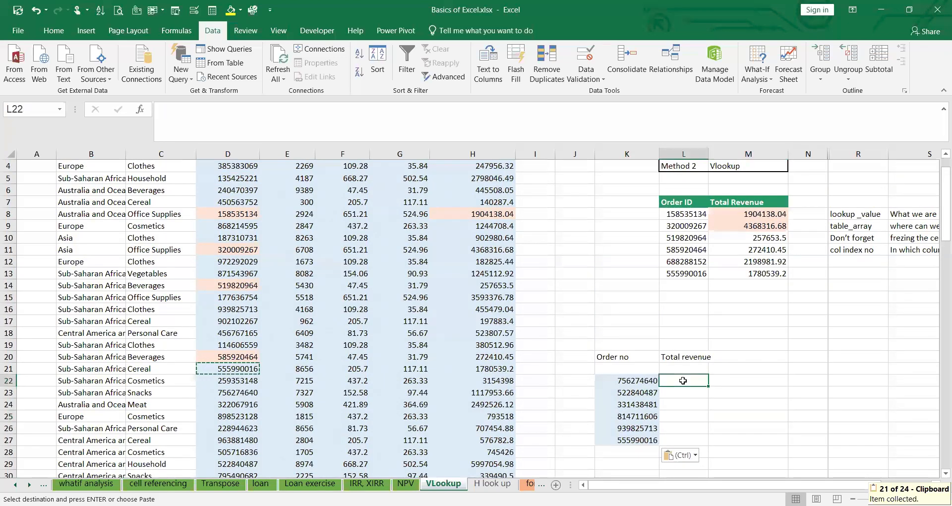
pyautogui.write('=')
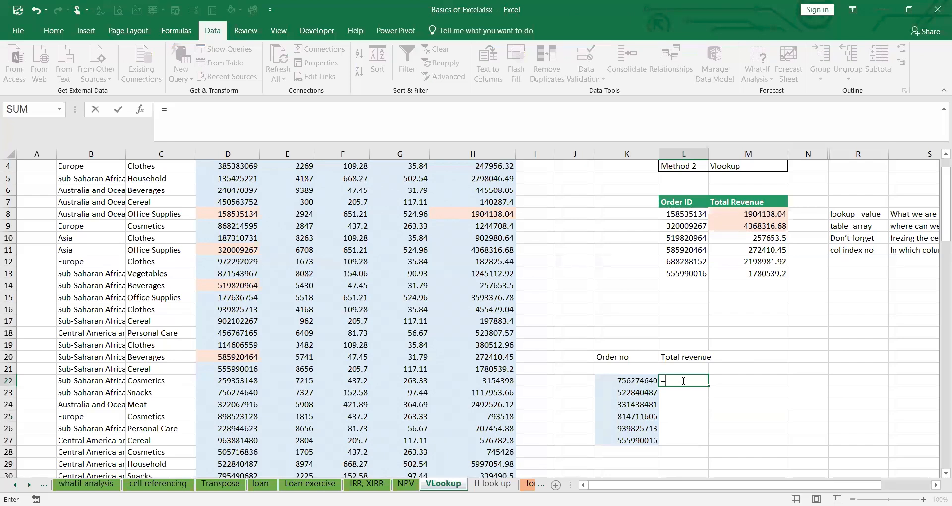
pyautogui.write('vlookup')
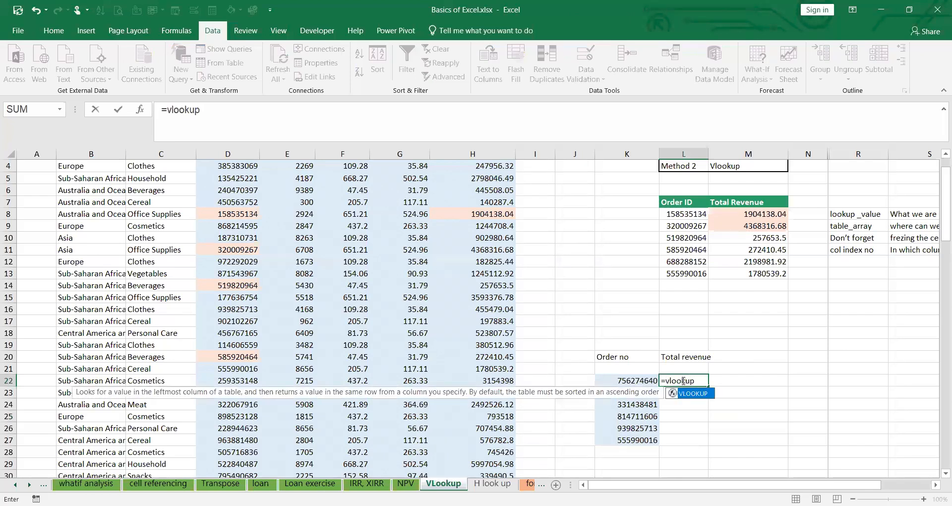
pyautogui.write('(')
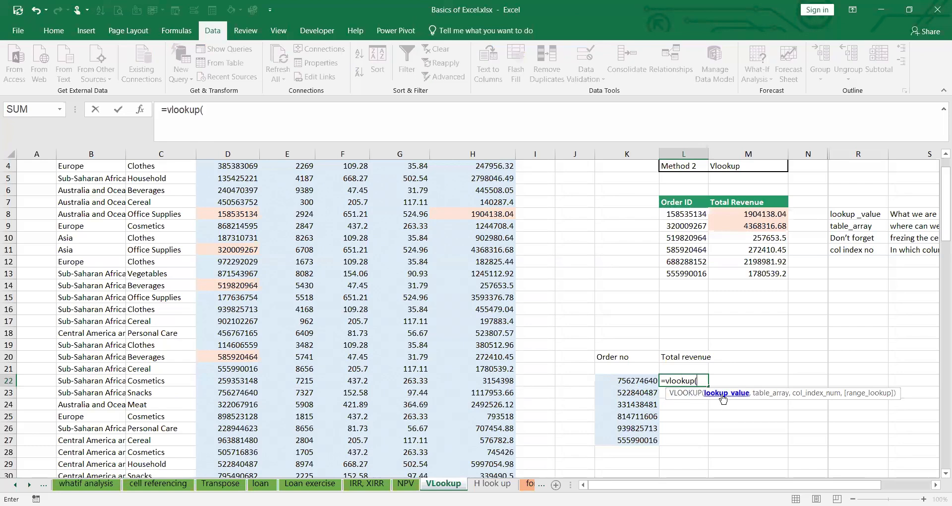
pyautogui.click(633, 380)
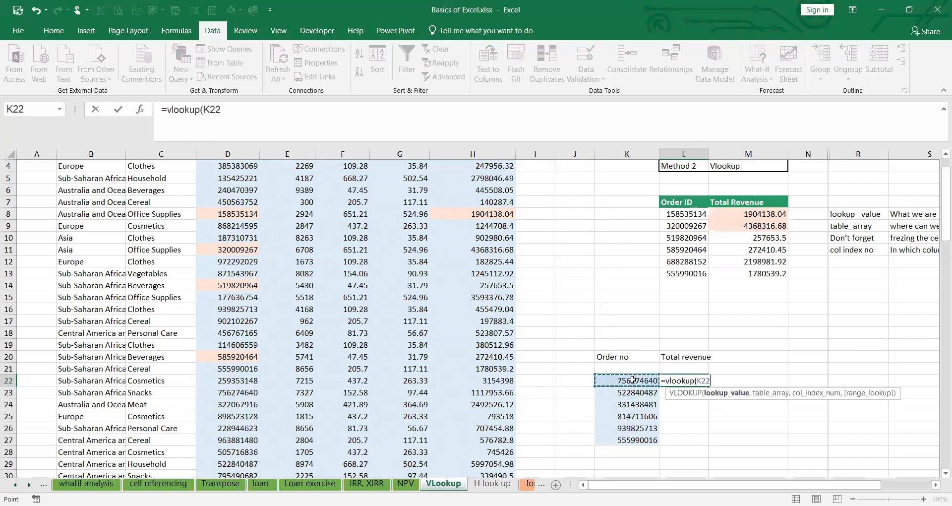
pyautogui.write(',')
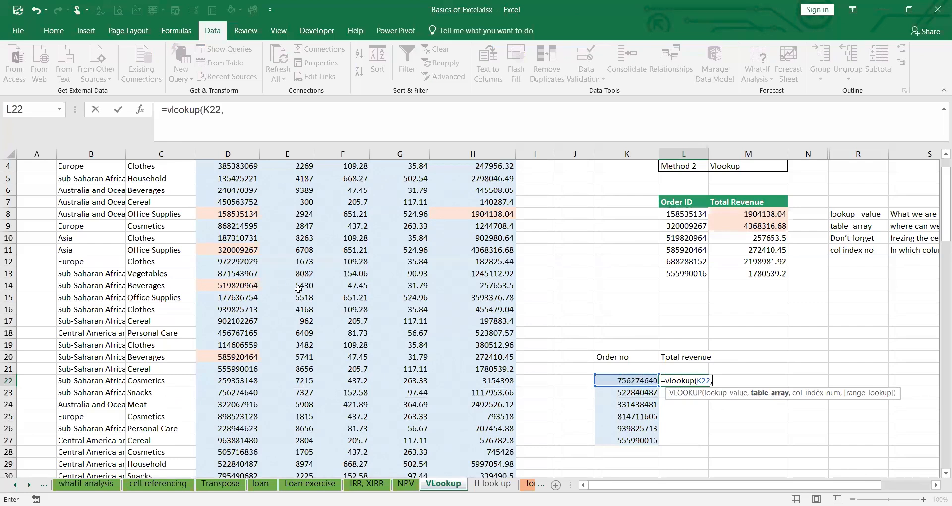
# Set the VLOOKUP table array to D4:H54, covering the Order ID through Total Revenue columns
pyautogui.scroll(1, 298, 289)
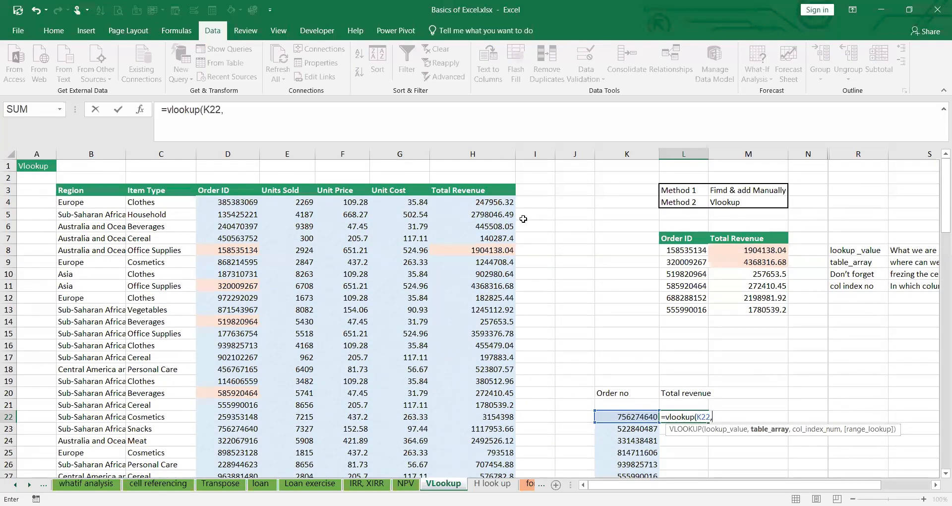
pyautogui.click(225, 203)
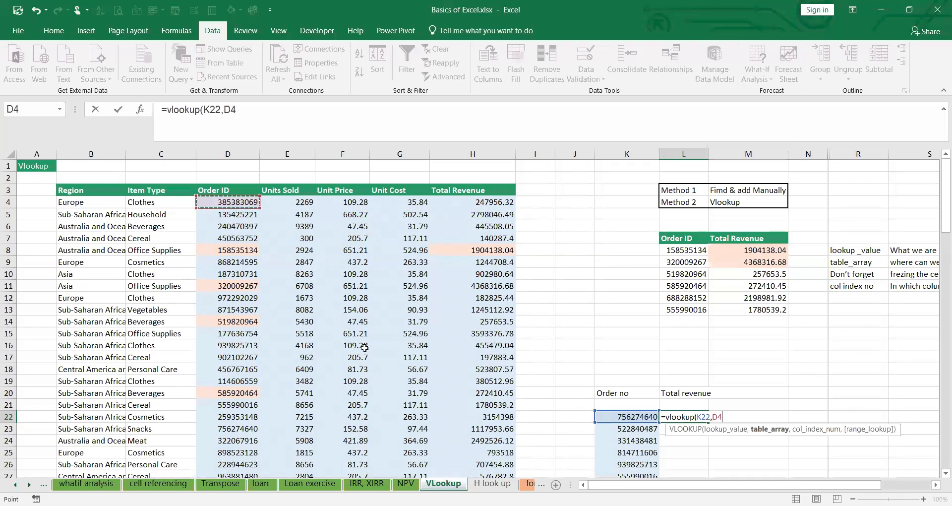
pyautogui.moveTo(227, 202); pyautogui.dragTo(513, 455)
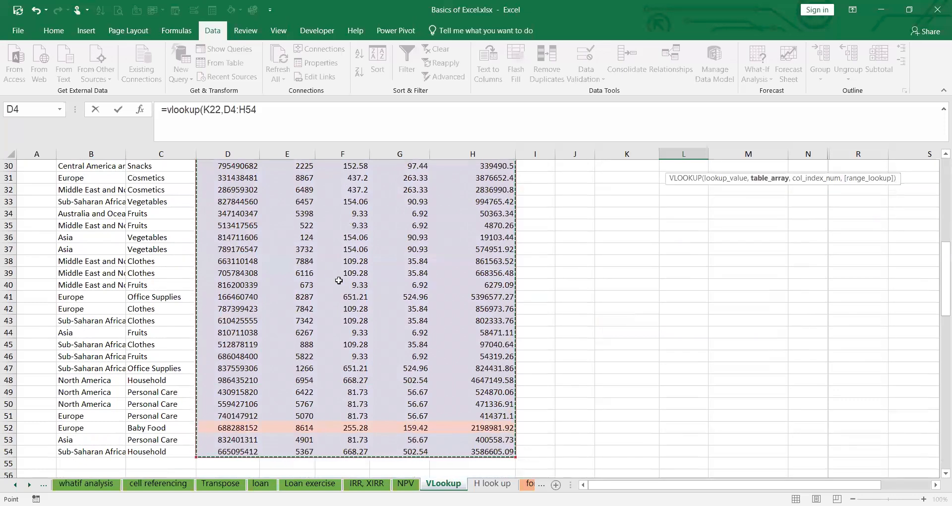
pyautogui.scroll(6, 99, 239)
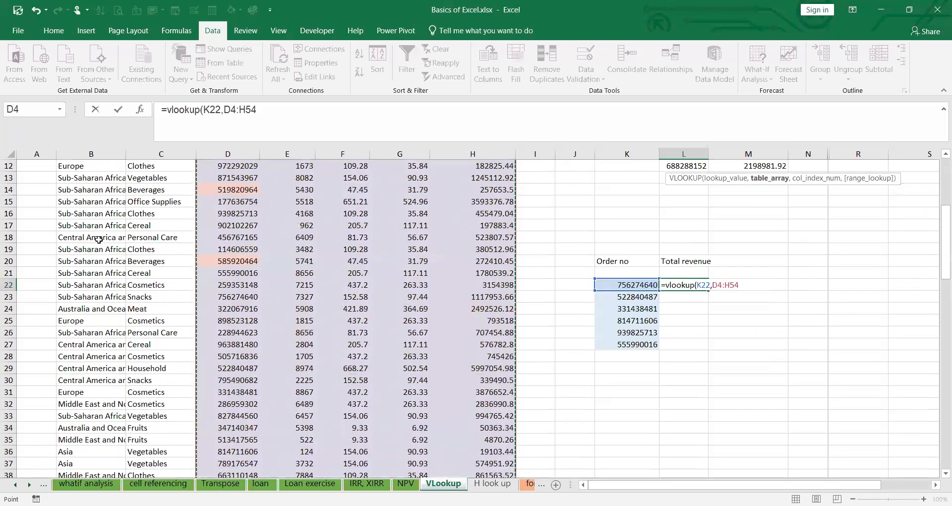
pyautogui.scroll(4, 314, 203)
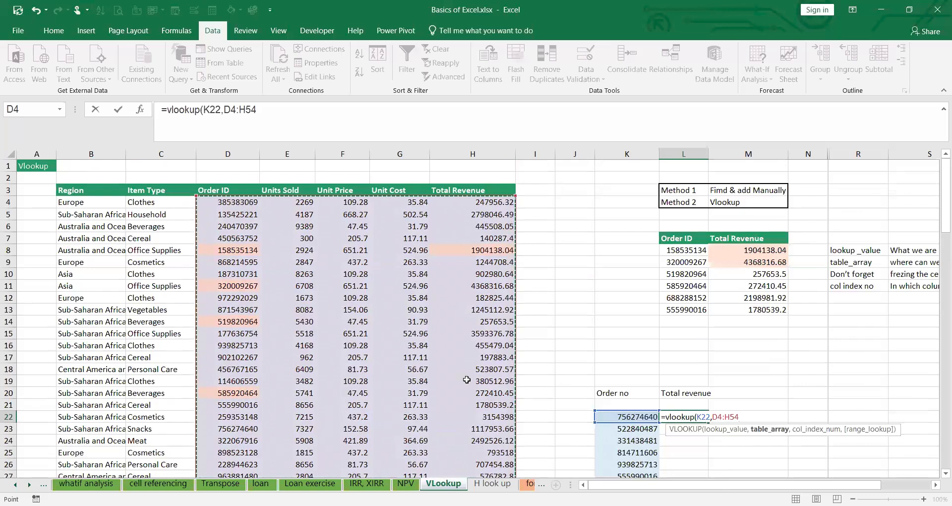
pyautogui.write(',')
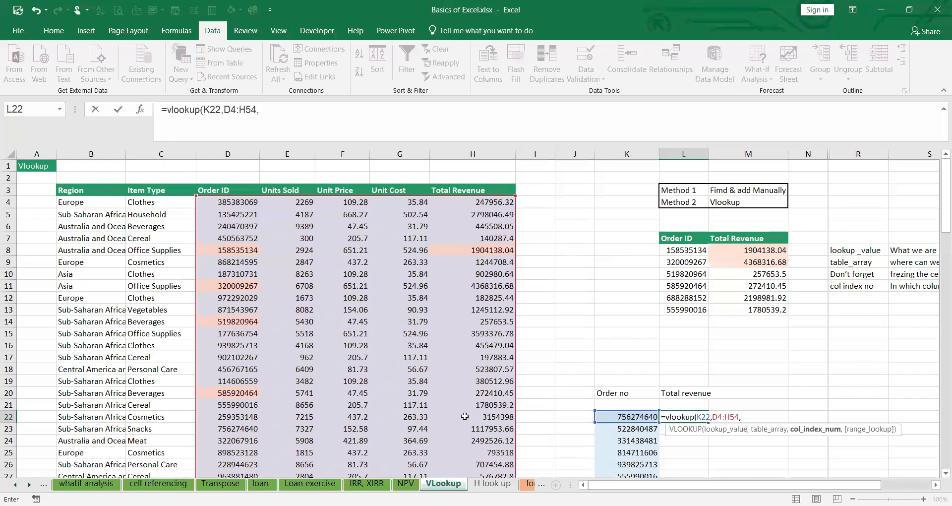
# Complete the L22 VLOOKUP with column index 5 and FALSE for exact match, and autofit column L
pyautogui.hotkey('alt', 'Tab')
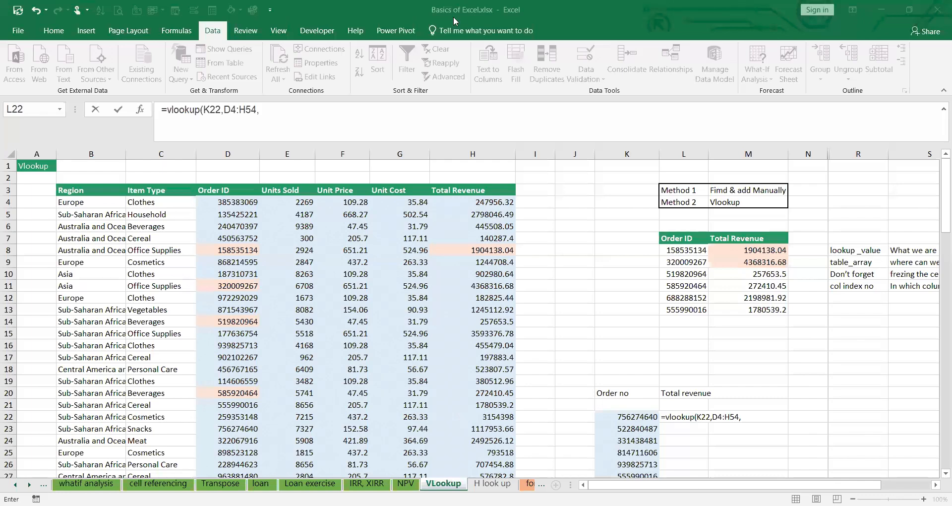
pyautogui.click(286, 111)
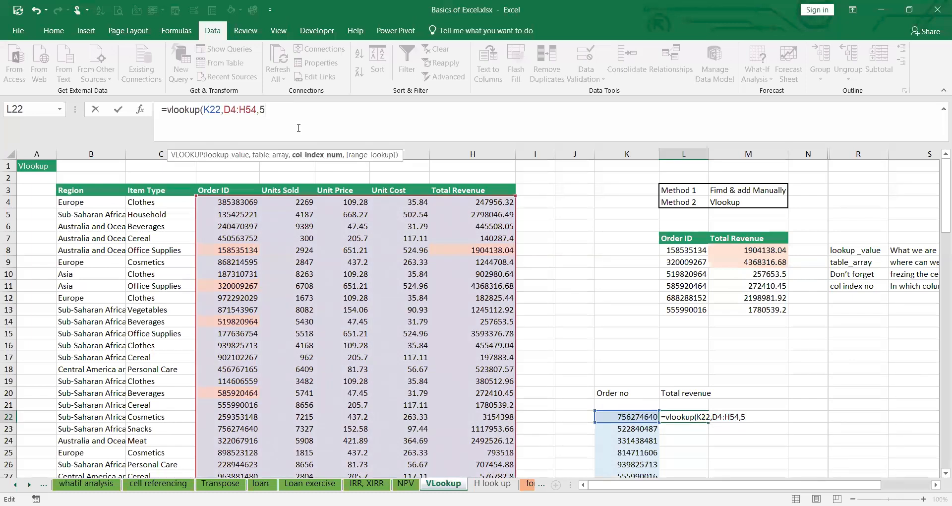
pyautogui.write(',False')
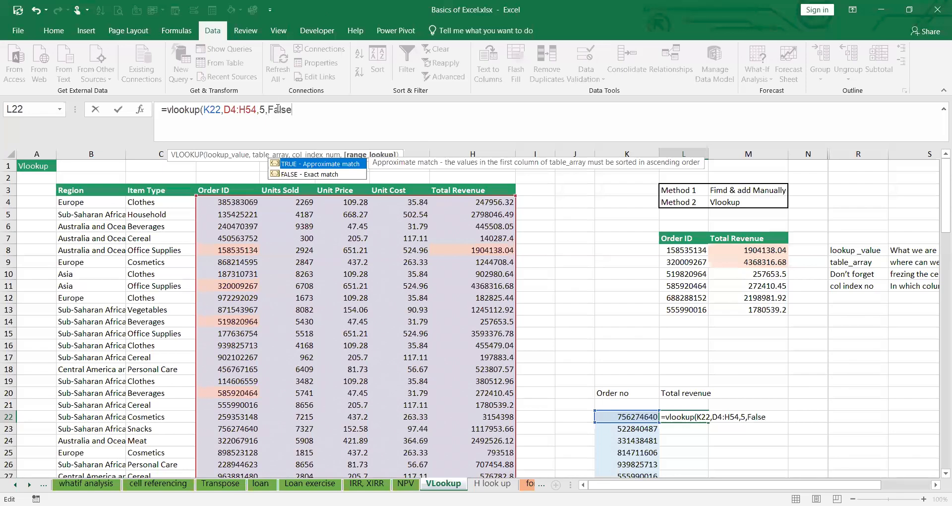
pyautogui.press('Return')
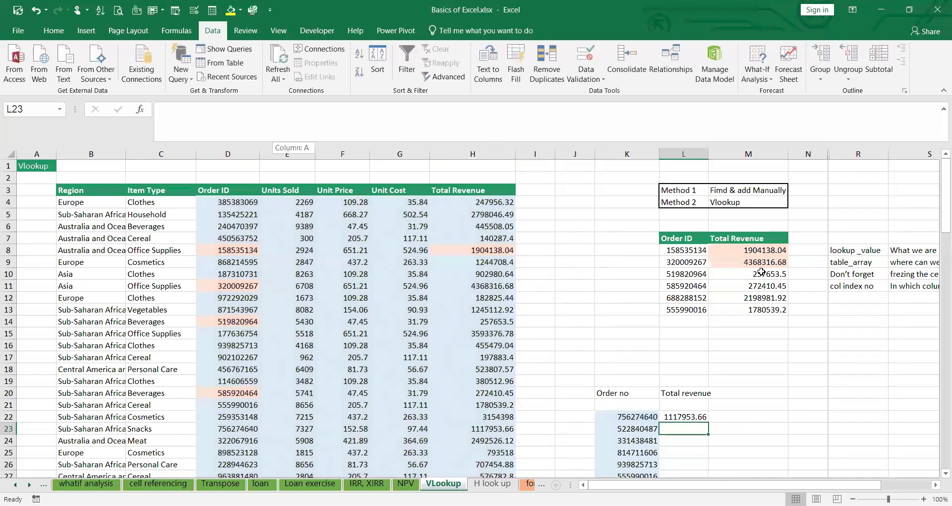
pyautogui.scroll(-2, 780, 328)
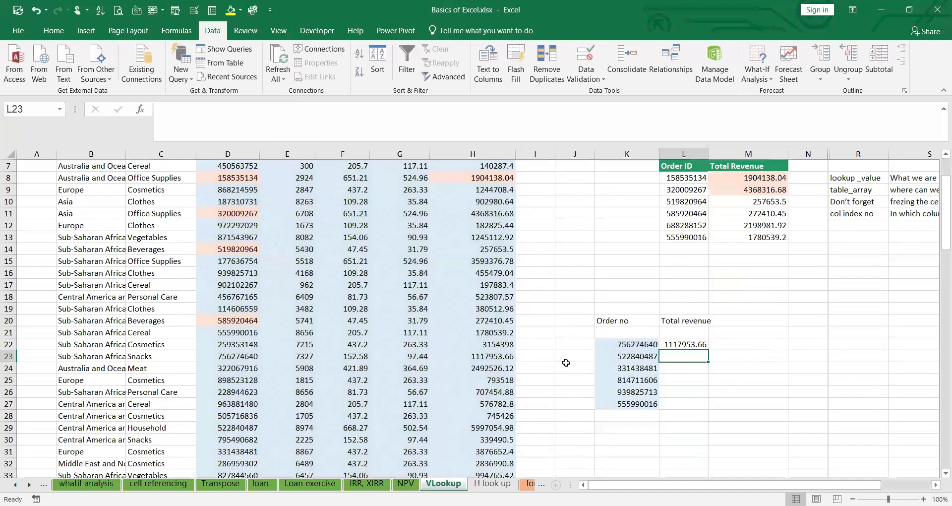
pyautogui.doubleClick(709, 153)
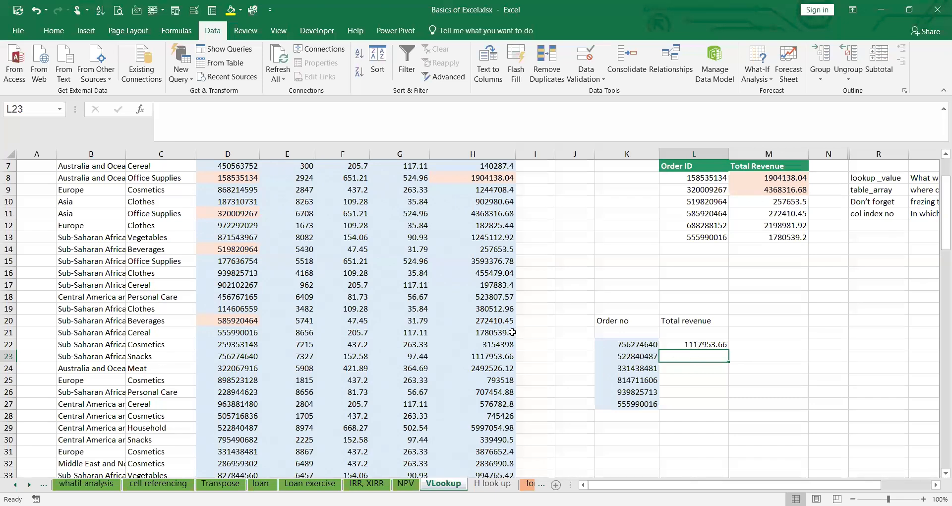
# Highlight the matching order IDs in D23 and K22 with yellow fill
pyautogui.click(622, 347)
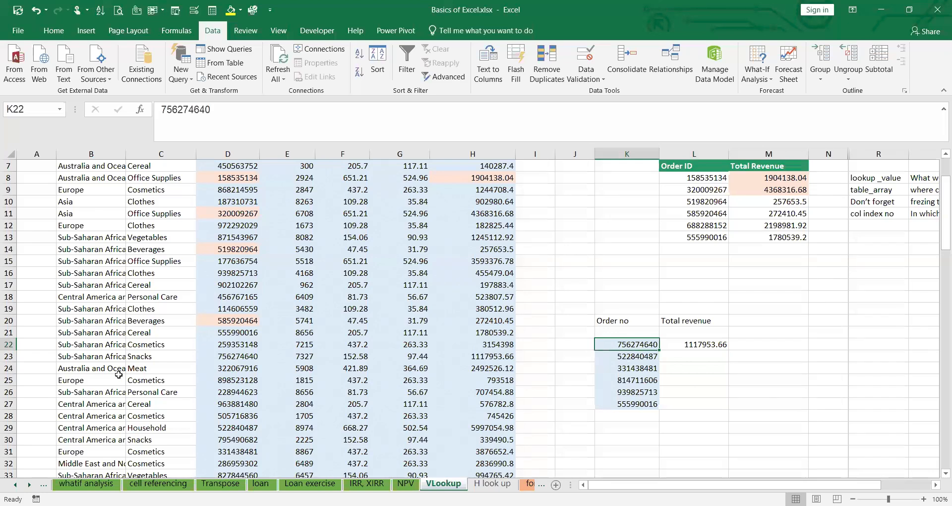
pyautogui.click(231, 357)
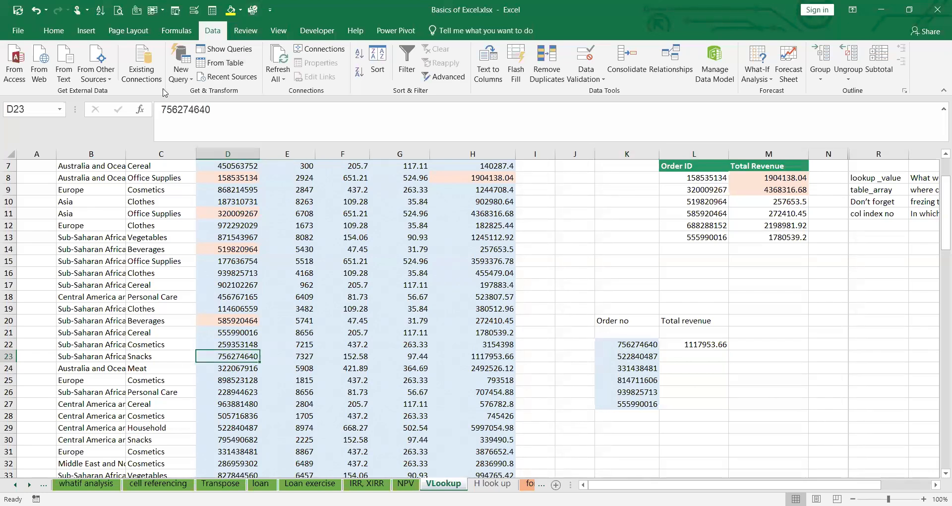
pyautogui.click(52, 31)
pyautogui.click(174, 72)
pyautogui.click(642, 346)
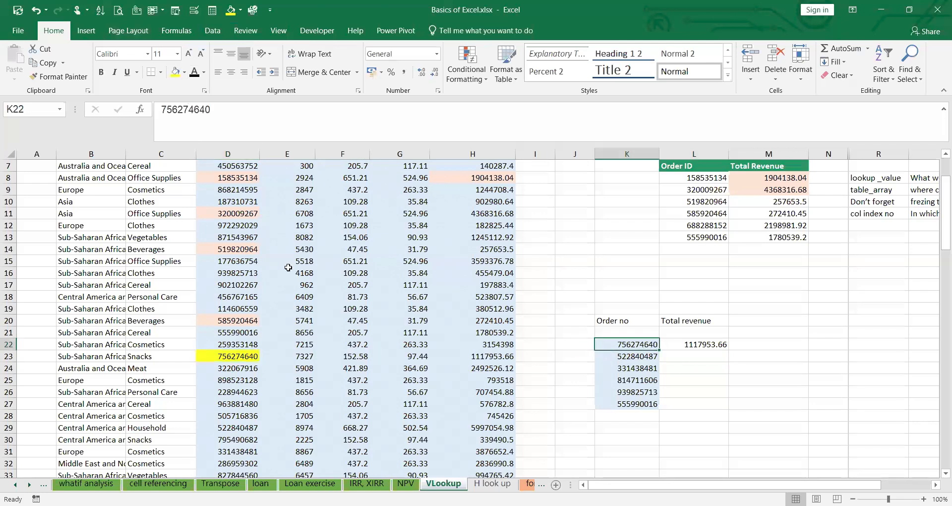
pyautogui.click(174, 72)
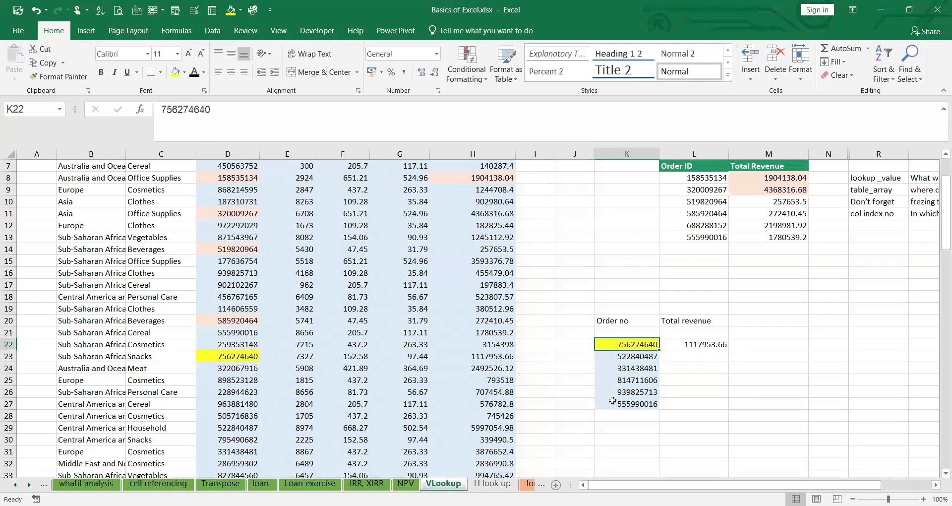
# Fill the VLOOKUP formula from L22 down to L27
pyautogui.click(699, 344)
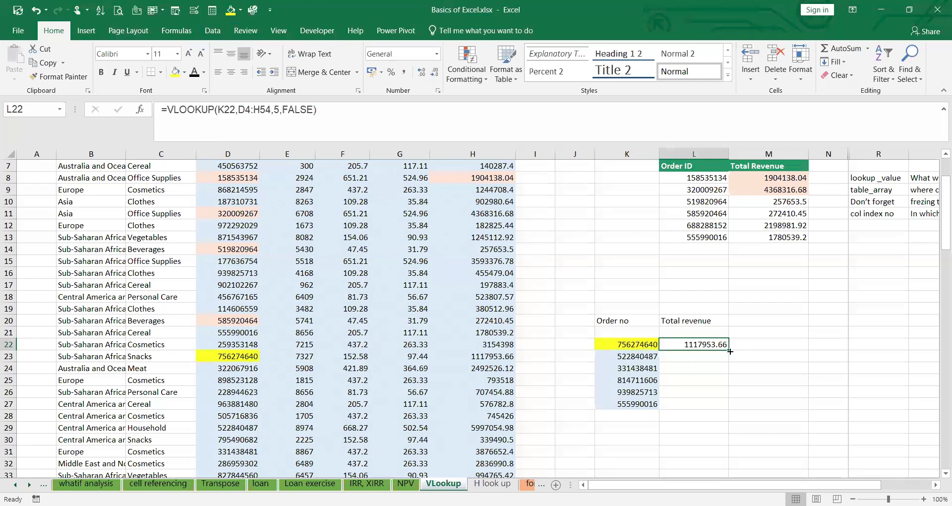
pyautogui.doubleClick(730, 351)
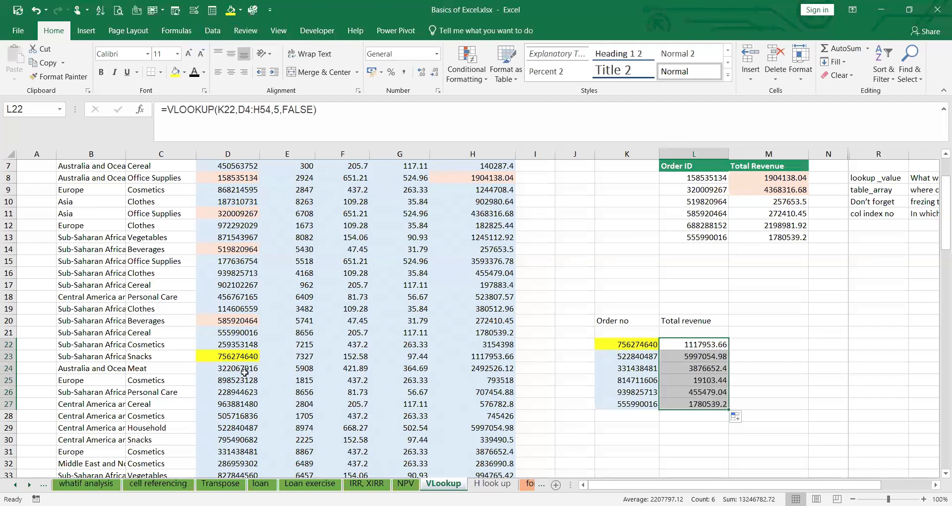
# Compare the looked-up revenues in L22:L27 with the order table and inspect the formula in L22
pyautogui.scroll(1, 201, 262)
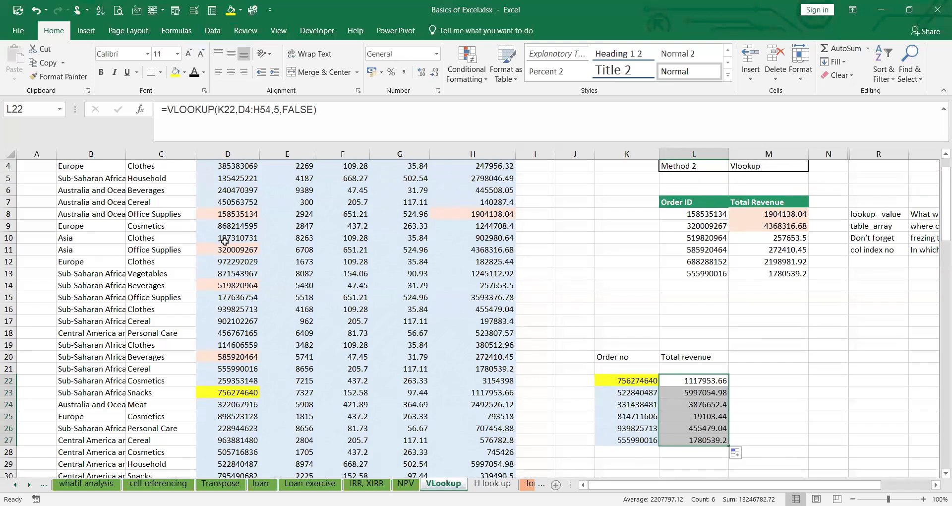
pyautogui.scroll(1, 224, 242)
pyautogui.scroll(-3, 231, 248)
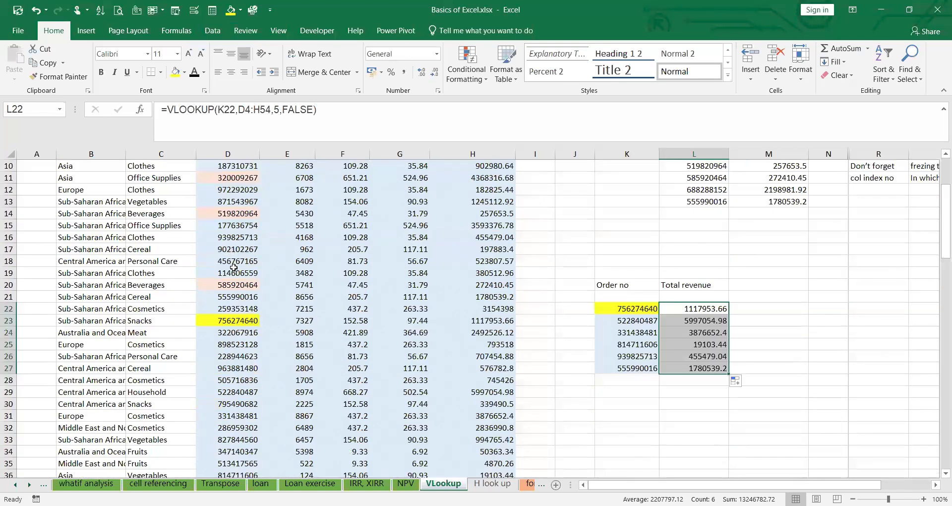
pyautogui.click(242, 298)
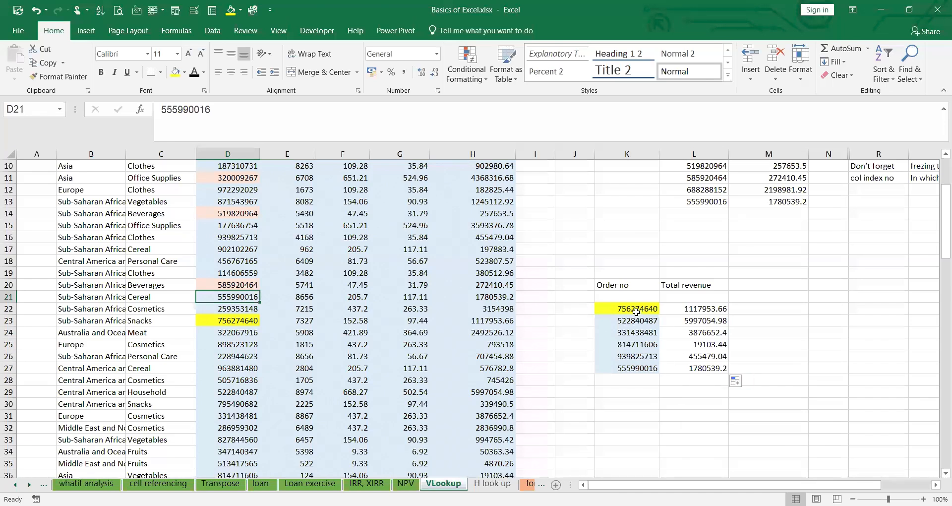
pyautogui.scroll(-3, 638, 305)
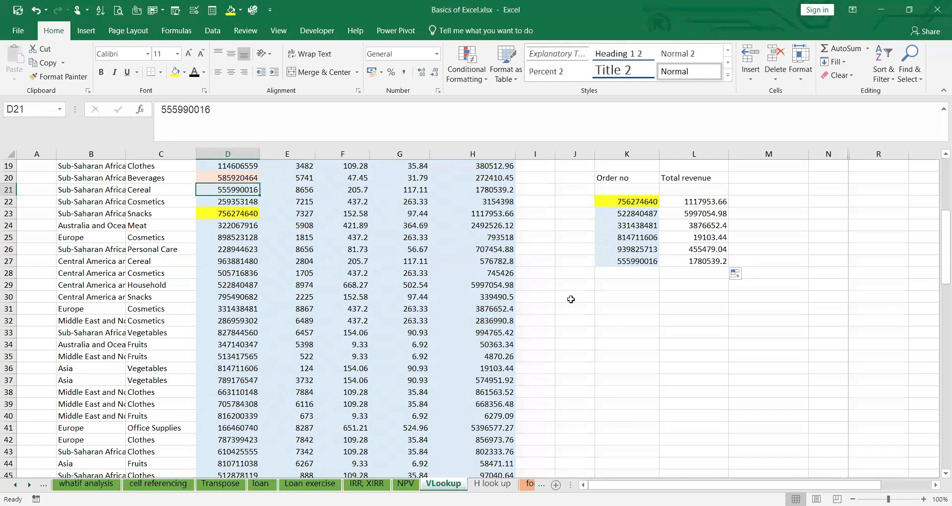
pyautogui.scroll(6, 550, 248)
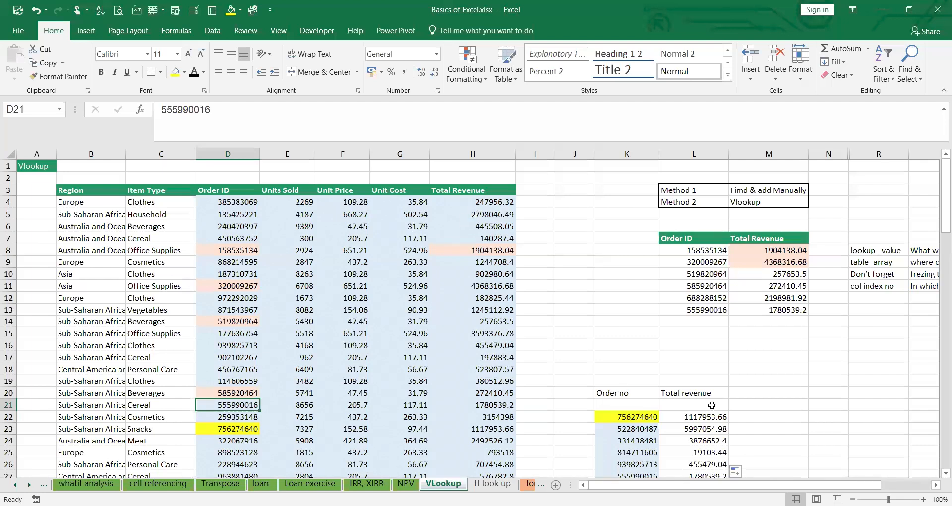
pyautogui.click(721, 419)
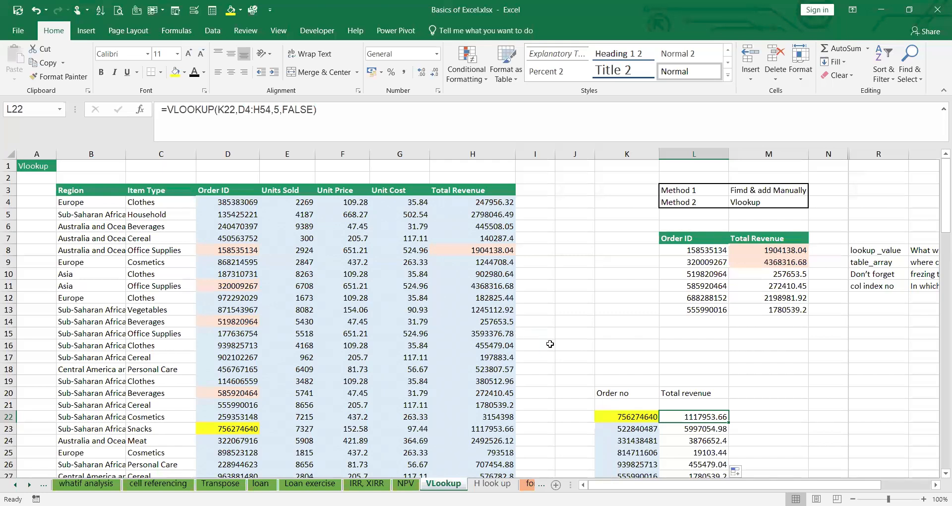
pyautogui.scroll(-1, 640, 350)
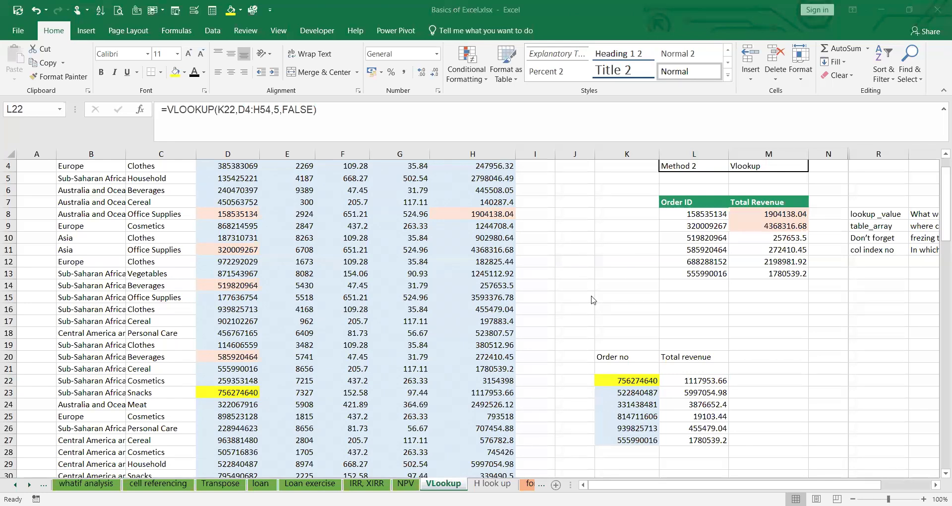
pyautogui.click(707, 380)
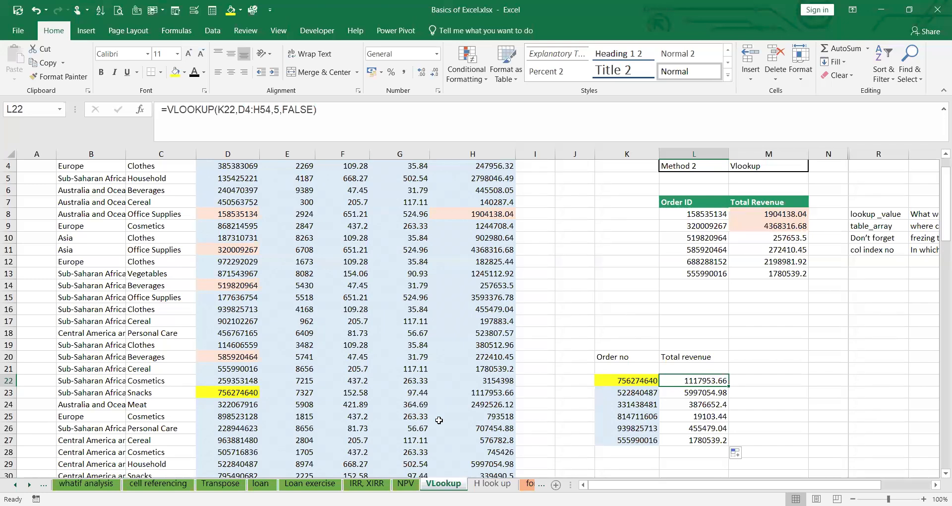
pyautogui.hotkey('alt', 'Tab')
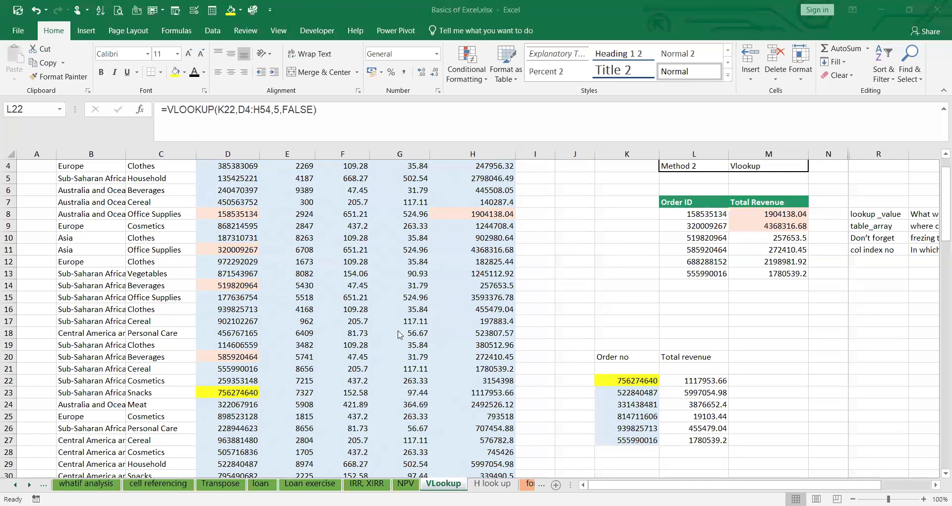
pyautogui.scroll(1, 313, 379)
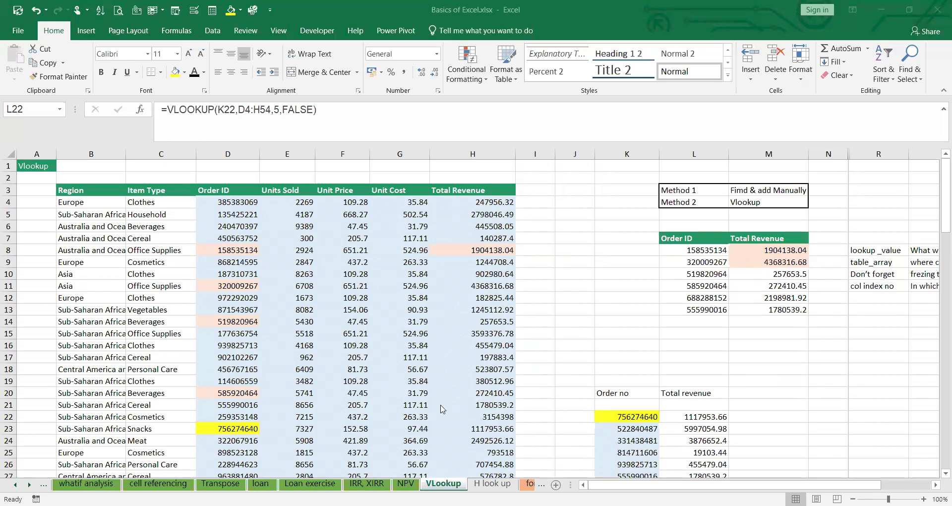
# Open the H look up sheet and widen columns B and O so their contents fit
pyautogui.click(492, 483)
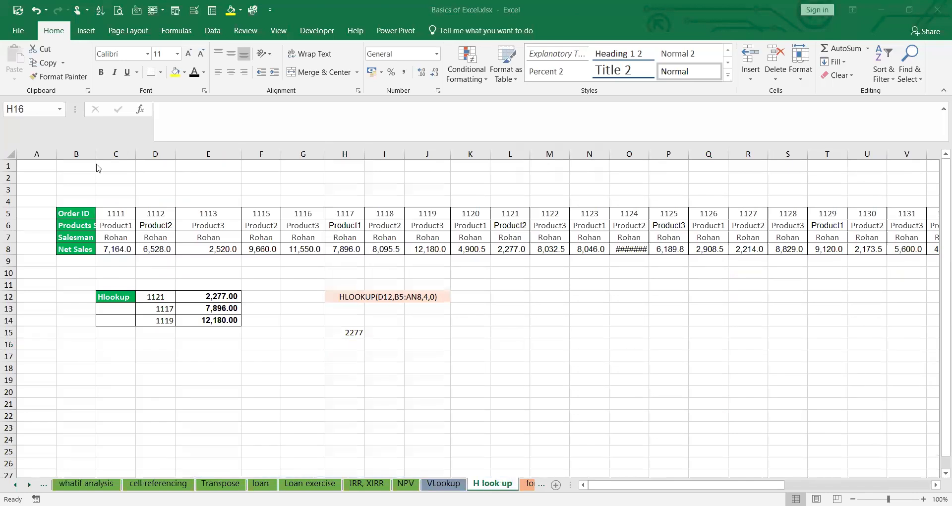
pyautogui.moveTo(96, 155); pyautogui.dragTo(131, 161)
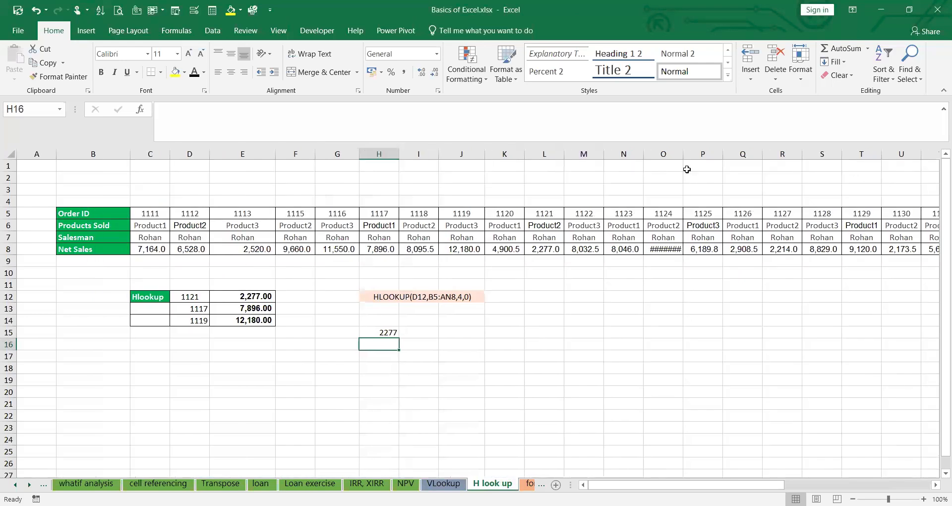
pyautogui.doubleClick(683, 154)
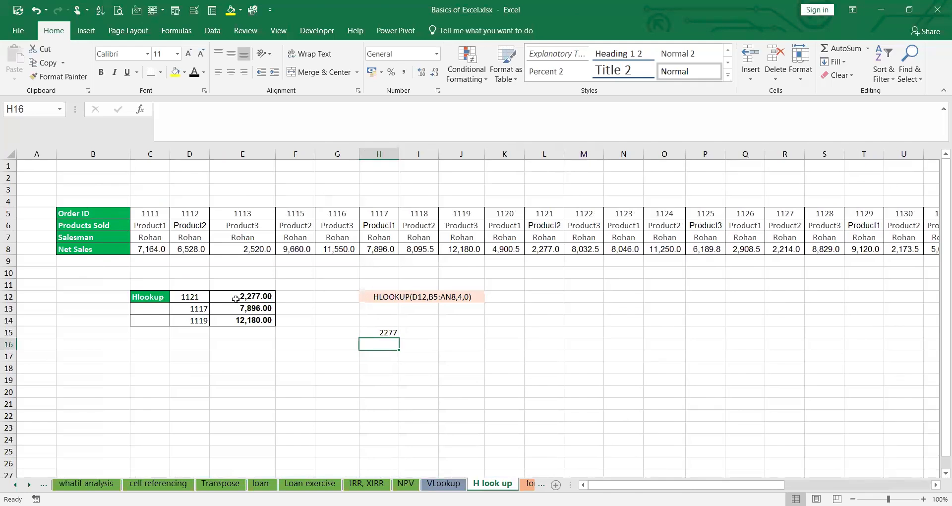
pyautogui.moveTo(644, 484)
pyautogui.mouseDown()
pyautogui.moveTo(663, 485)
pyautogui.moveTo(644, 484)
pyautogui.mouseUp()
# Label the existing Hlookup table with the headings Order id in D11 and Net sales in E11
pyautogui.click(241, 287)
pyautogui.write('Net sa')
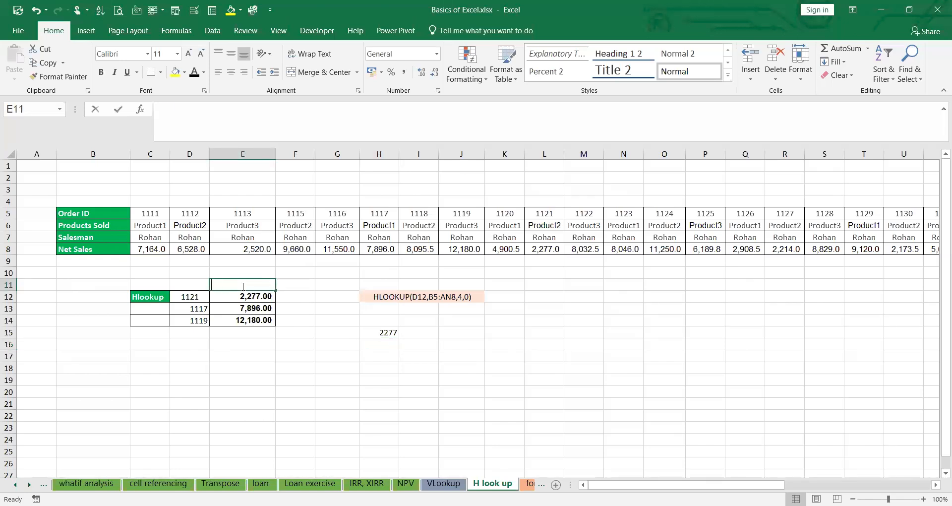
pyautogui.write('les')
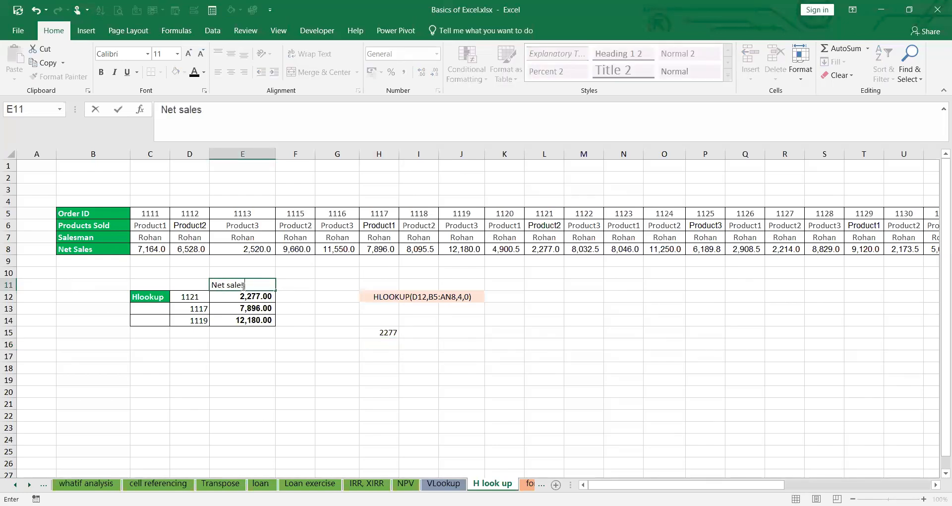
pyautogui.click(196, 286)
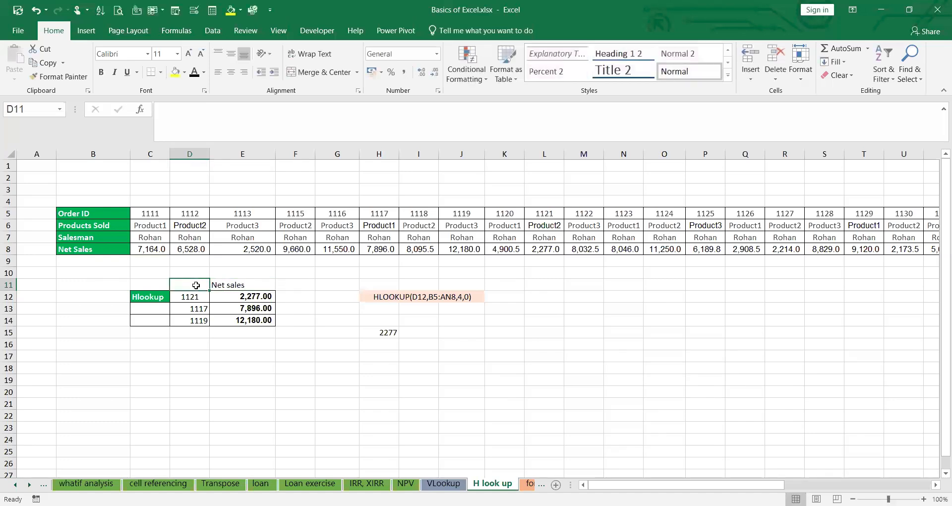
pyautogui.write('Order id')
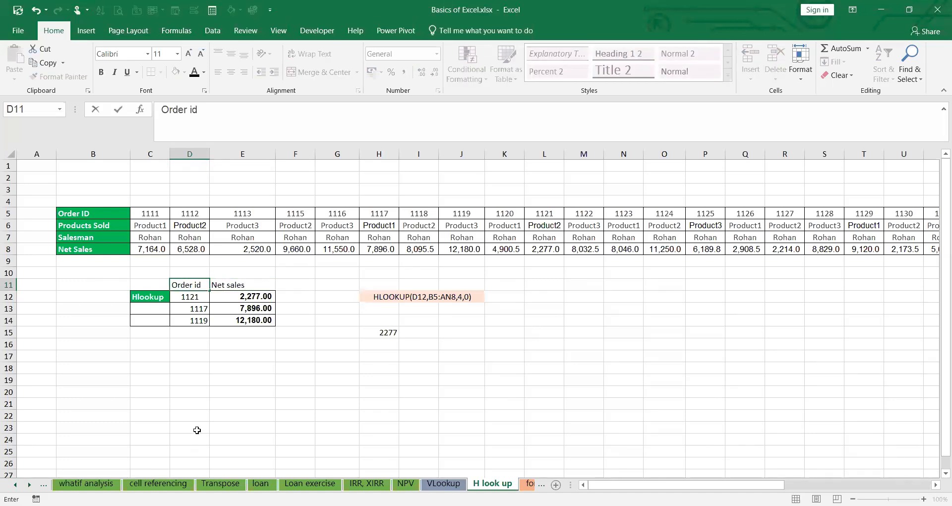
pyautogui.click(198, 401)
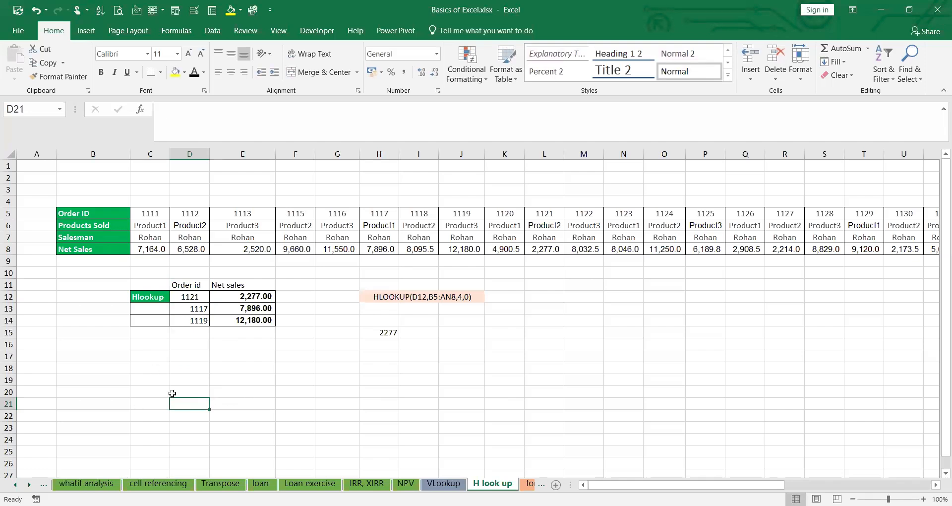
# Copy the Order id and Net sales headings from D11:E11 to D19:E19
pyautogui.press('Up')
pyautogui.moveTo(180, 281); pyautogui.dragTo(244, 285)
pyautogui.hotkey('ctrl', 'c')
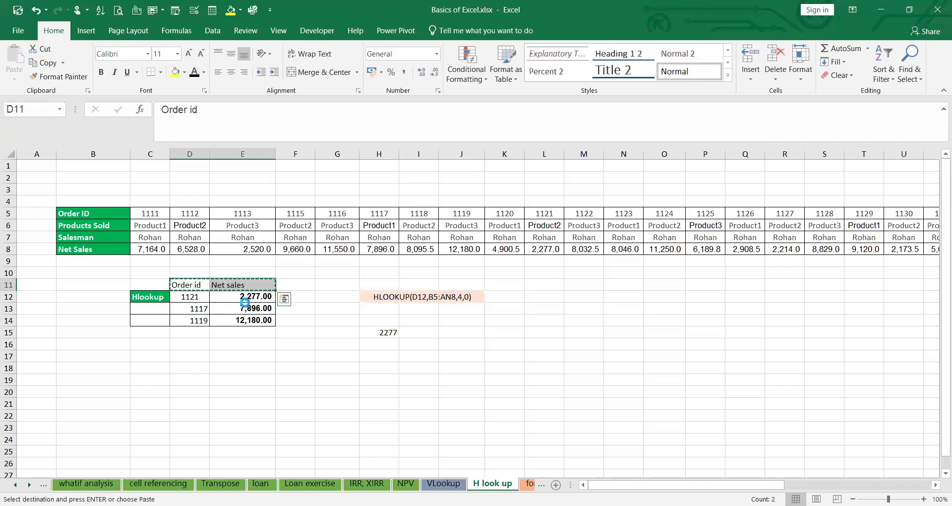
pyautogui.click(191, 379)
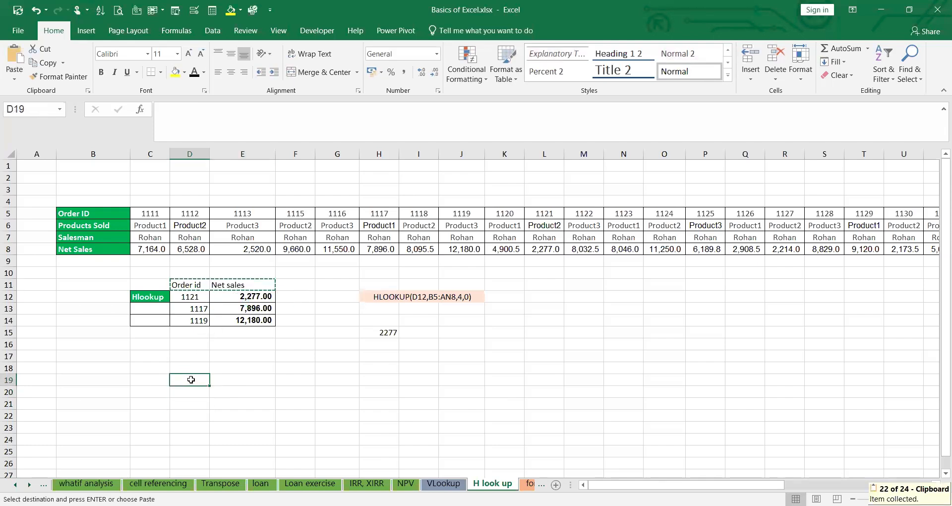
pyautogui.hotkey('ctrl', 'v')
# Enter four order IDs taken from row 5 of the order table into cells E23:E26
pyautogui.press('Down')
pyautogui.press('Down')
pyautogui.press('Down')
pyautogui.press('Down')
pyautogui.press('Right')
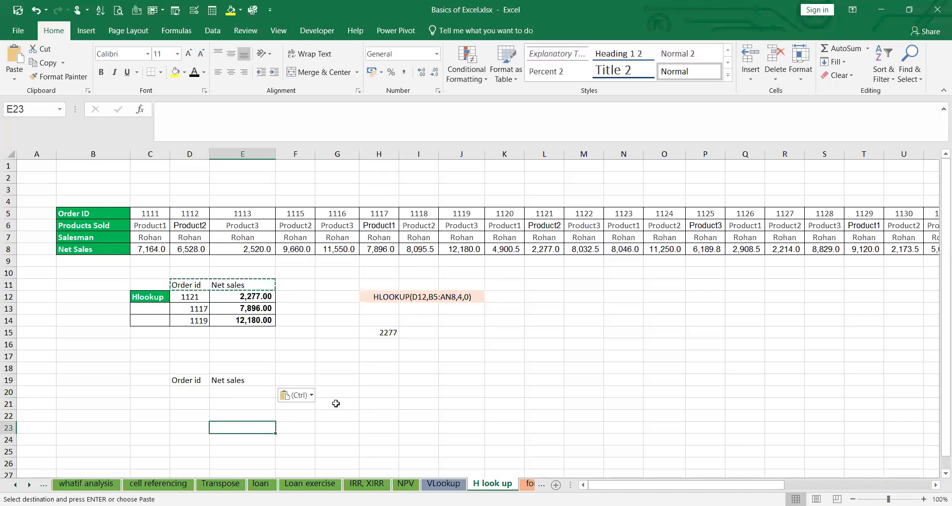
pyautogui.doubleClick(225, 431)
pyautogui.write('1125')
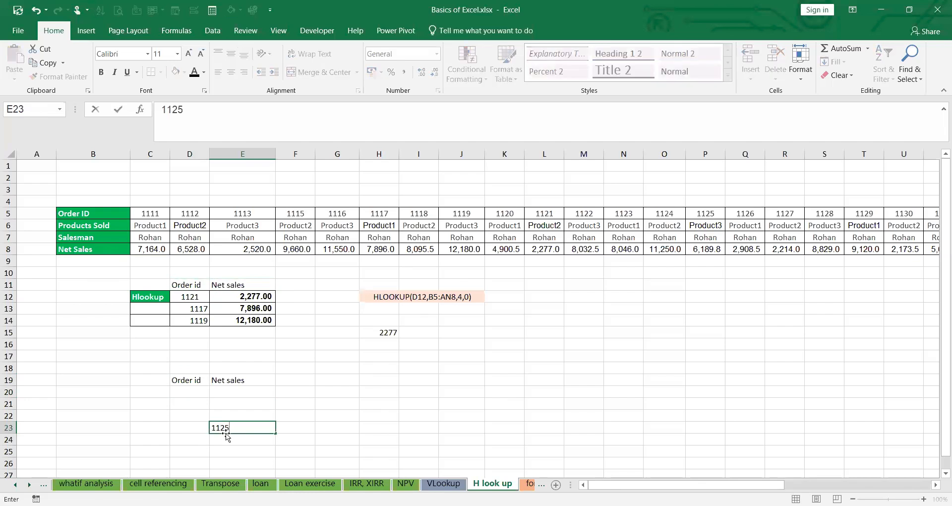
pyautogui.hotkey('ctrl', 'Return')
pyautogui.click(228, 437)
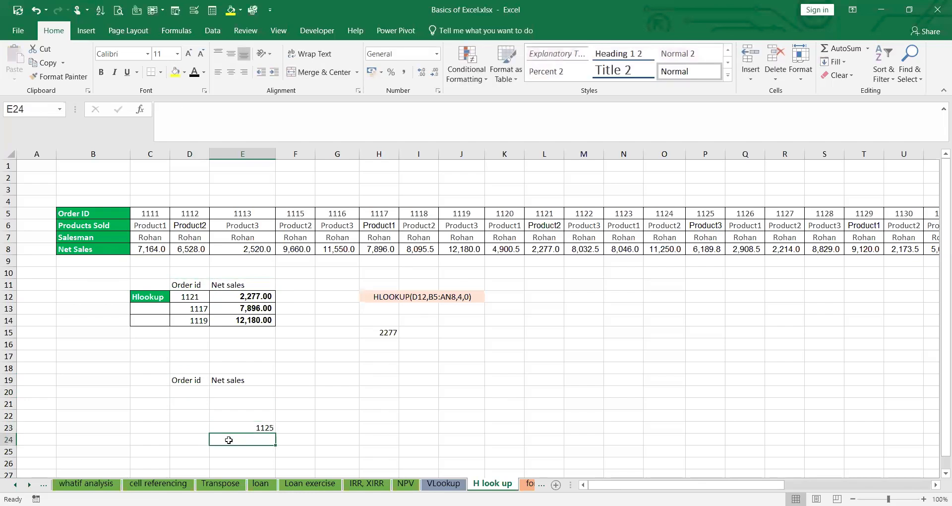
pyautogui.write('112')
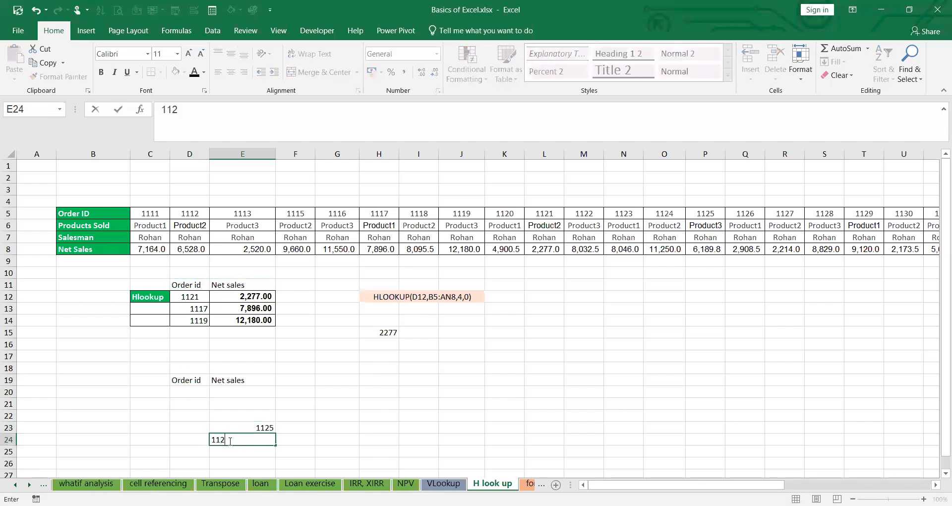
pyautogui.press('BackSpace')
pyautogui.write('12')
pyautogui.press('Return')
pyautogui.scroll(-1, 255, 448)
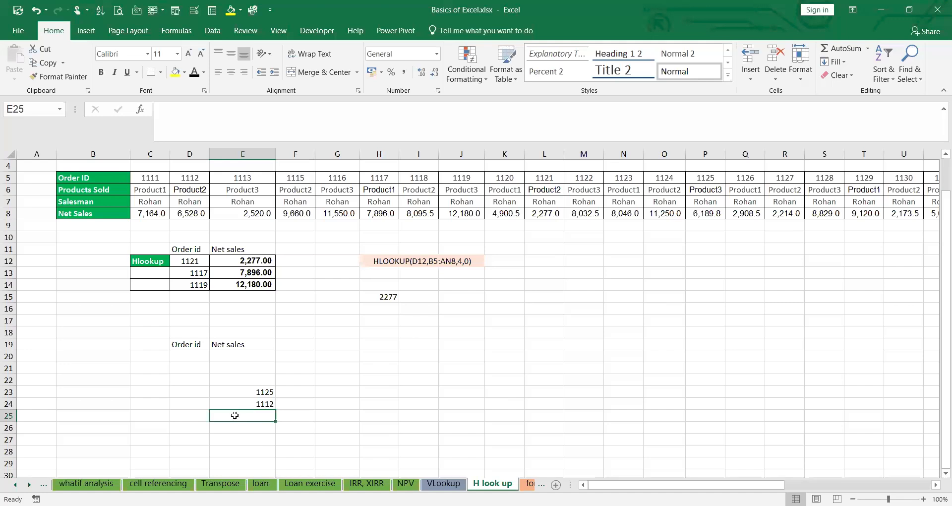
pyautogui.write('1129')
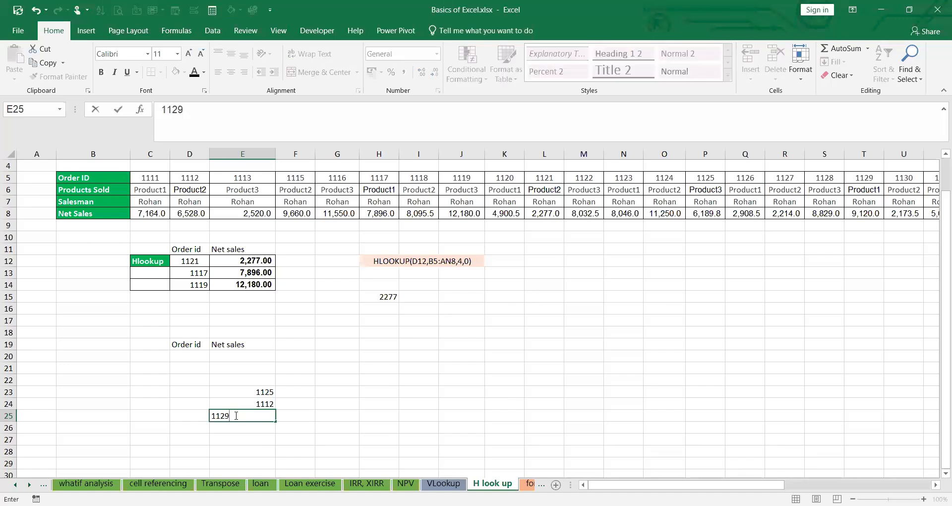
pyautogui.press('Return')
pyautogui.write('1124')
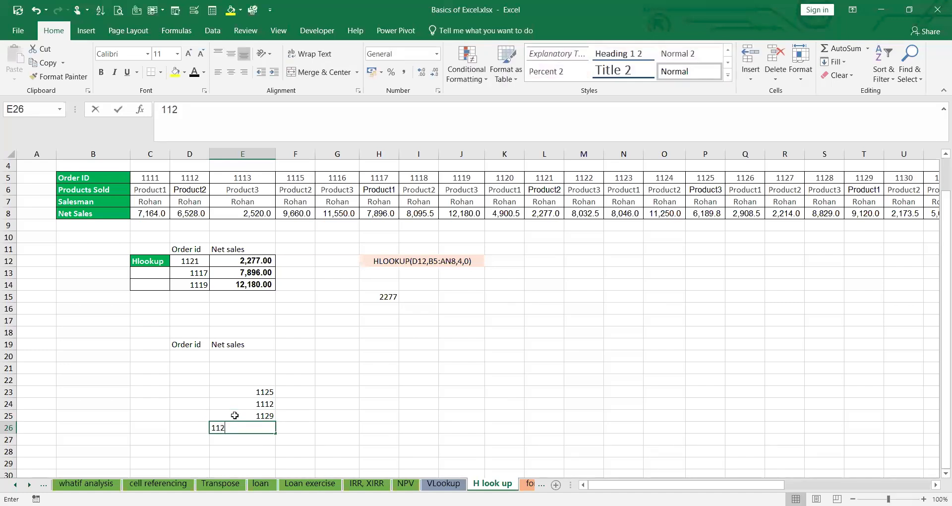
# Add the headings order id in E22 and net sales in F22, and widen column F
pyautogui.click(263, 377)
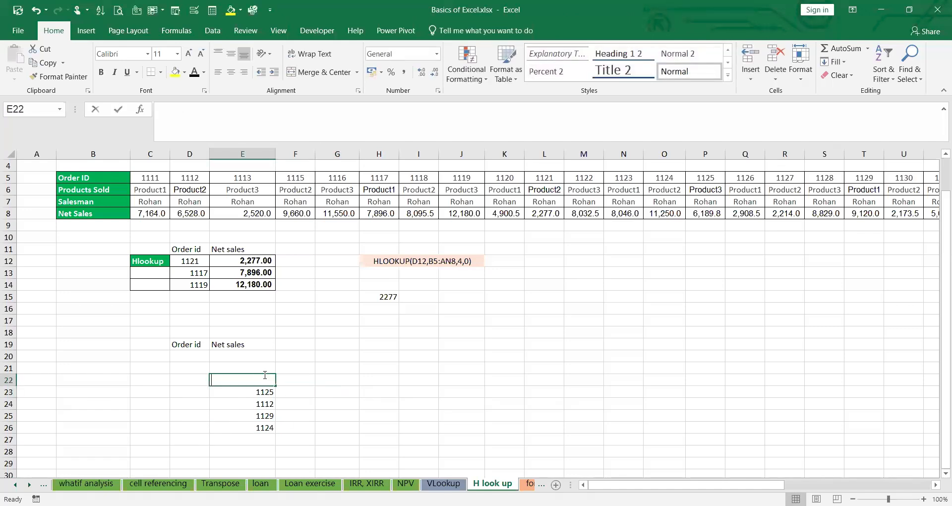
pyautogui.write('order')
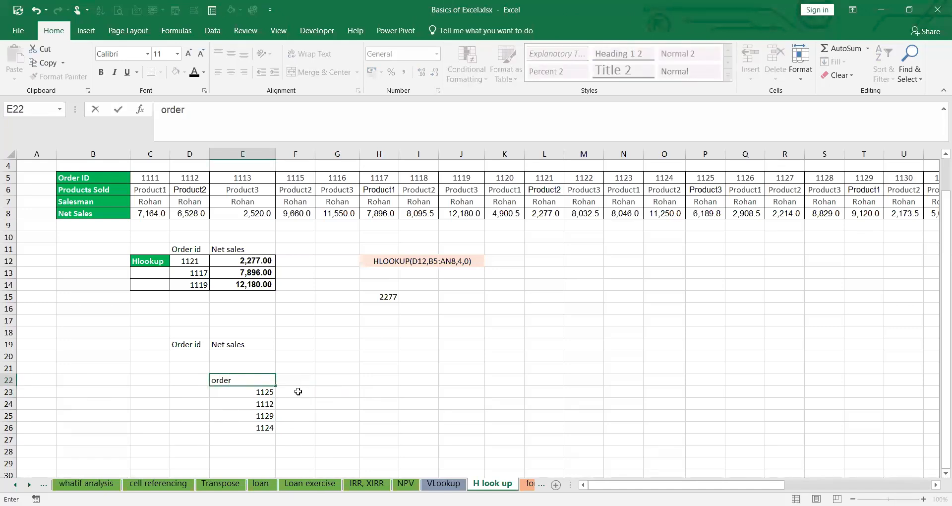
pyautogui.write(' id')
pyautogui.click(308, 376)
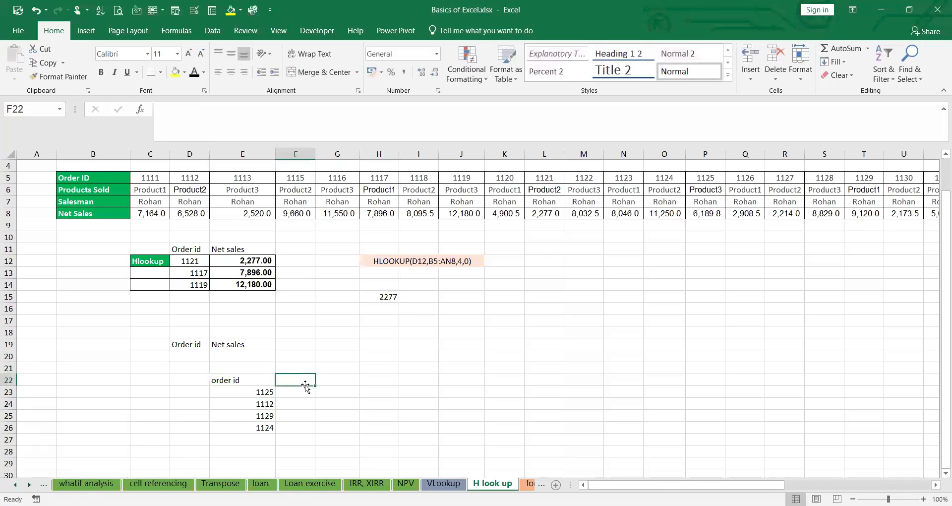
pyautogui.write('net sales')
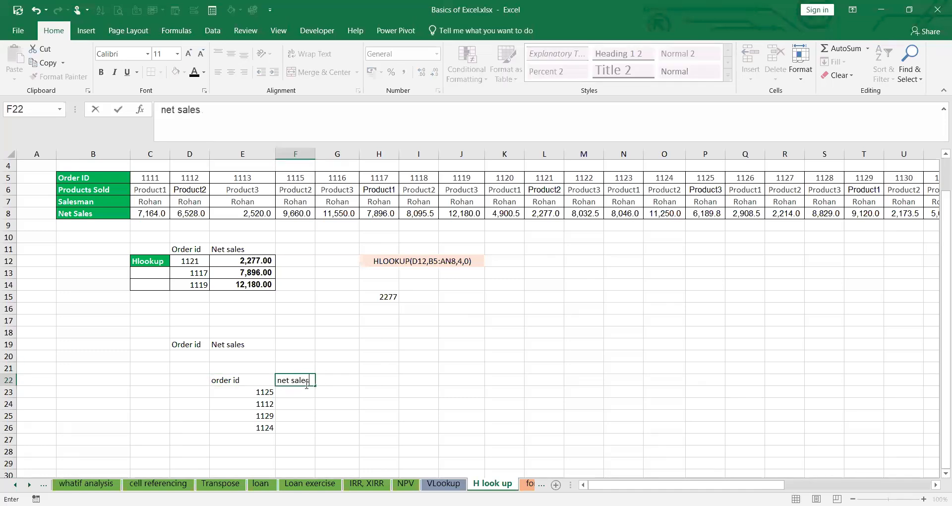
pyautogui.click(320, 418)
pyautogui.click(300, 381)
pyautogui.click(305, 395)
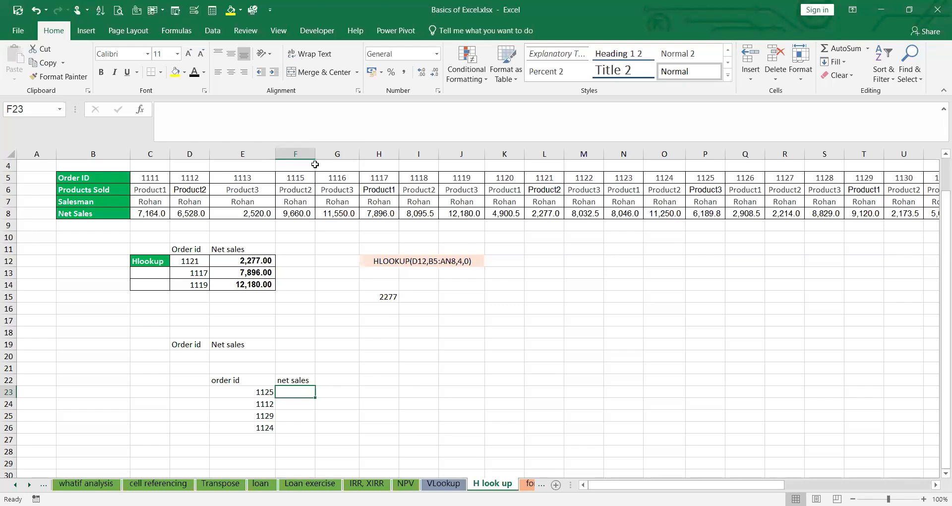
pyautogui.moveTo(316, 156); pyautogui.dragTo(357, 155)
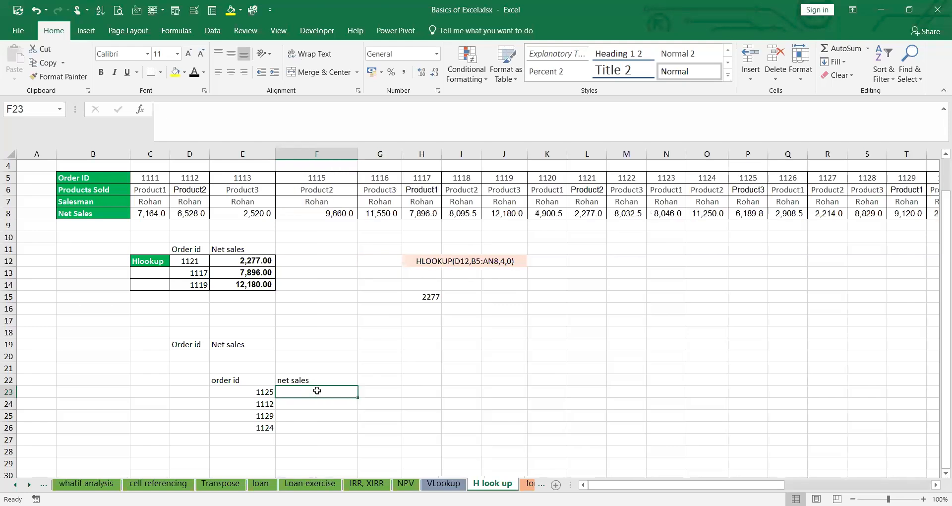
# Start an HLOOKUP formula in F23 with E23 as the lookup value and C5:AN8 as the table array
pyautogui.write('=')
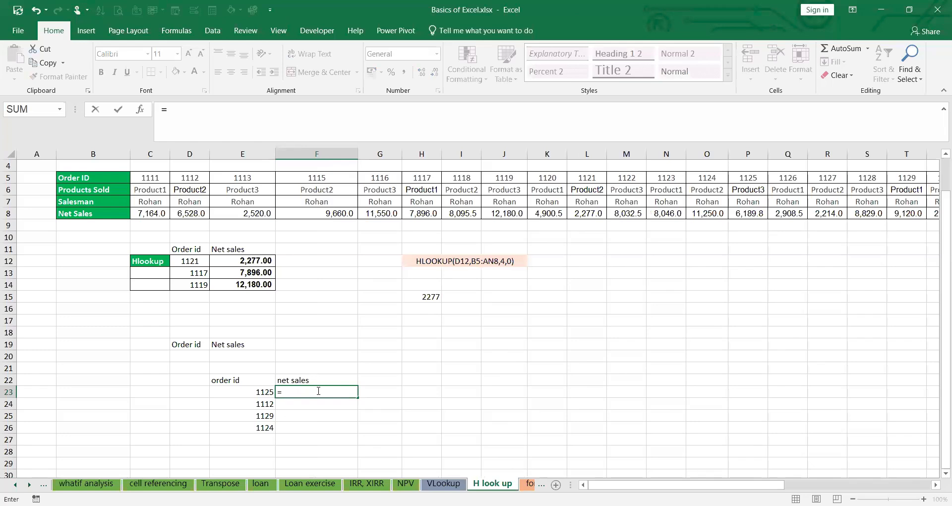
pyautogui.write('HLOOKUP')
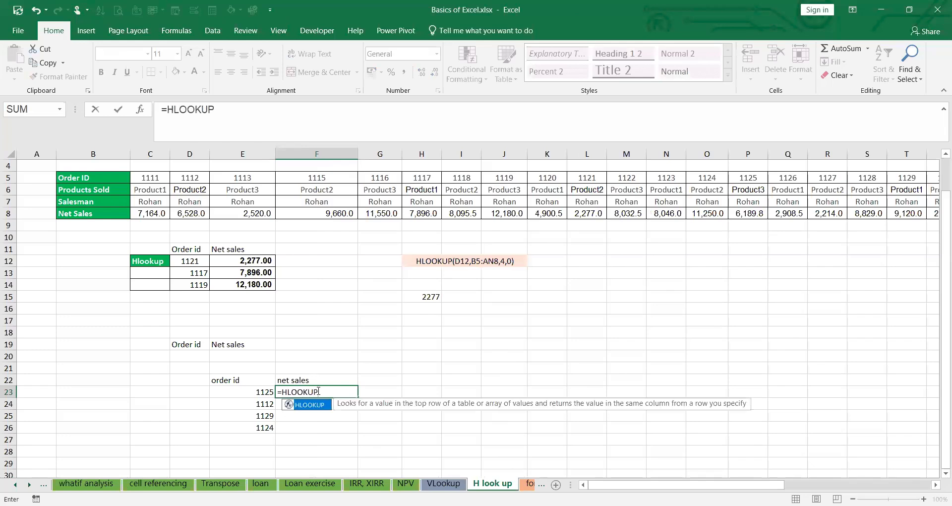
pyautogui.write('(')
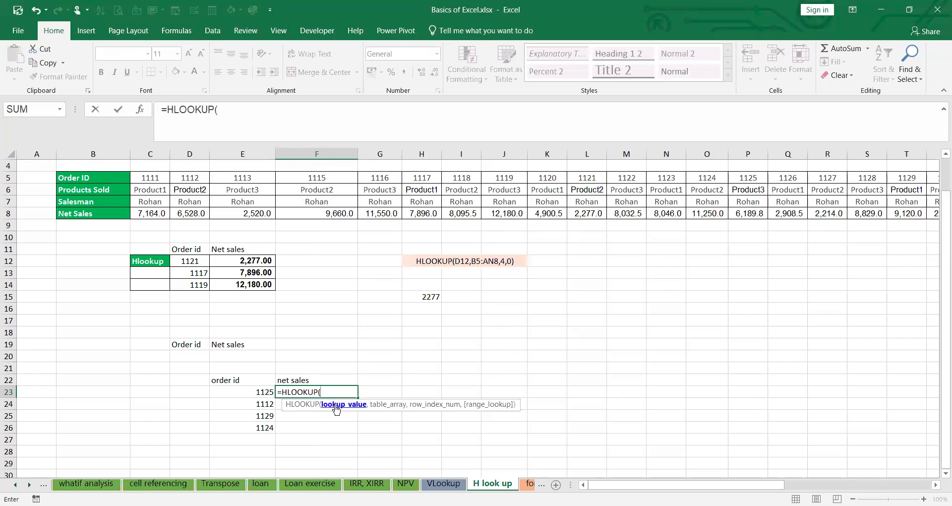
pyautogui.click(267, 394)
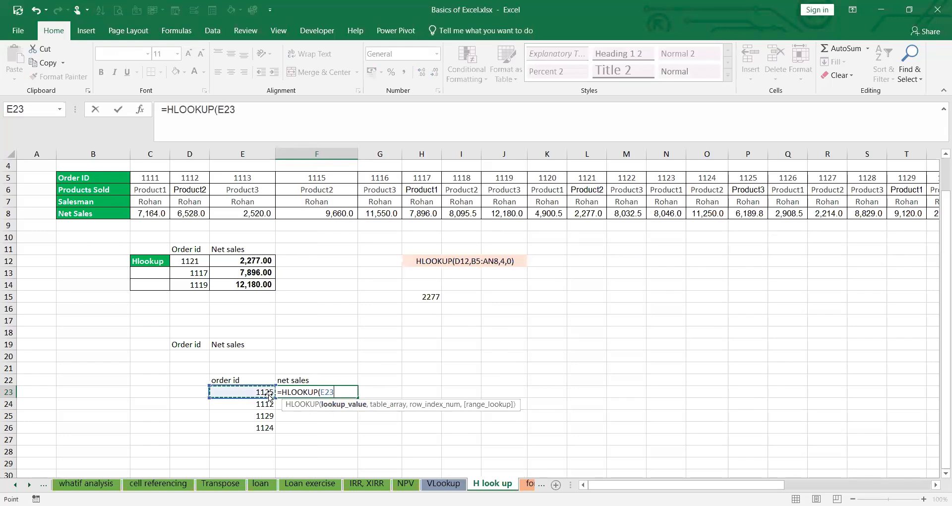
pyautogui.write(',')
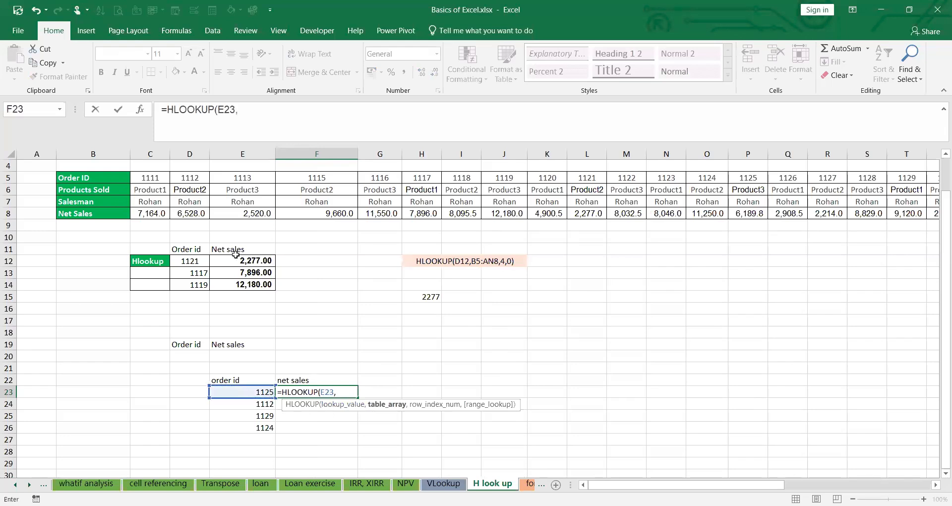
pyautogui.click(150, 178)
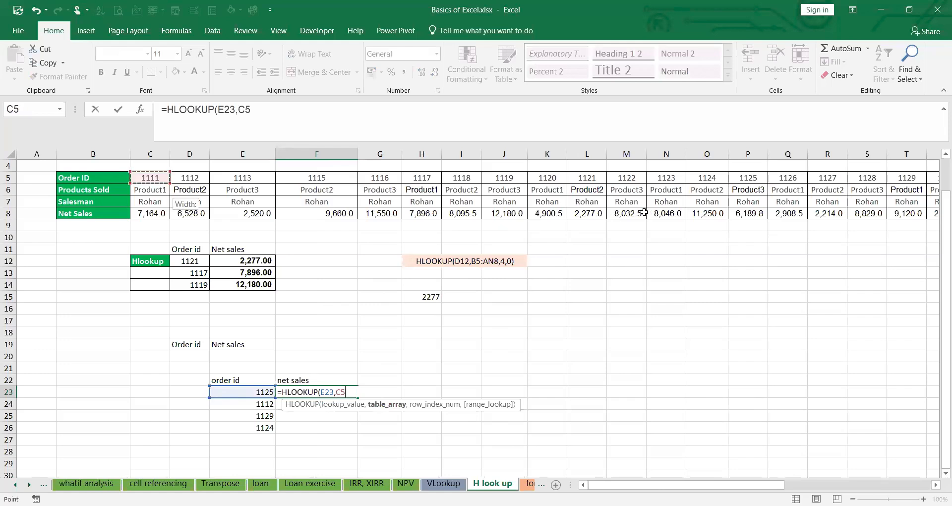
pyautogui.keyDown('shift'); pyautogui.click(659, 212); pyautogui.keyUp('shift')
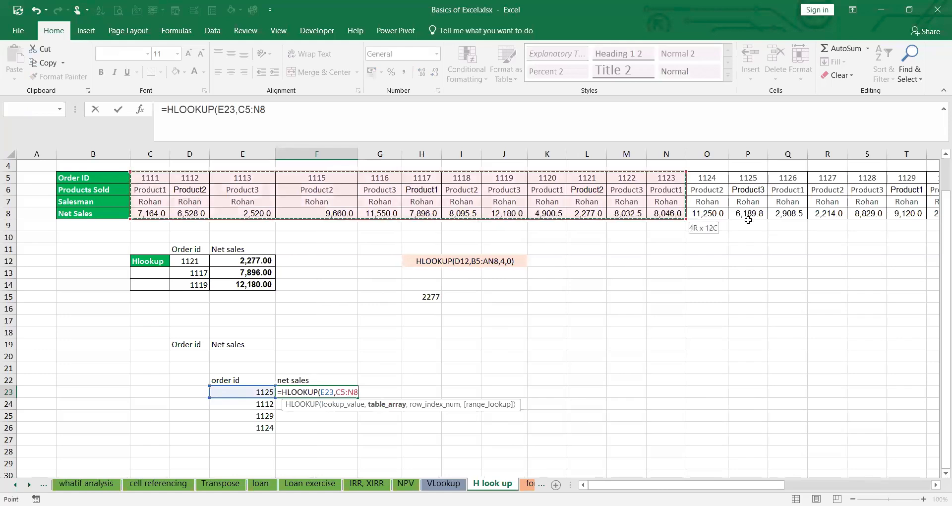
pyautogui.keyDown('shift'); pyautogui.click(827, 214); pyautogui.keyUp('shift')
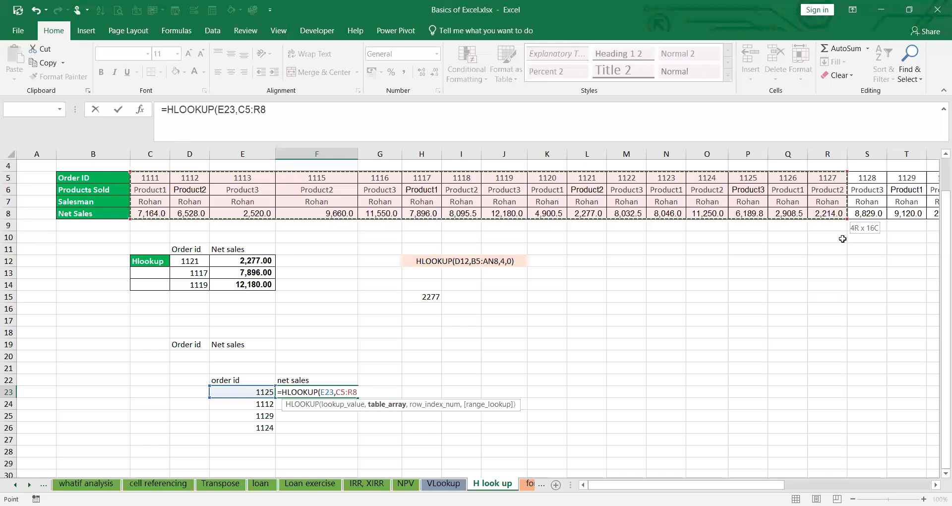
pyautogui.moveTo(846, 214); pyautogui.dragTo(872, 215)
pyautogui.moveTo(820, 485); pyautogui.dragTo(635, 483)
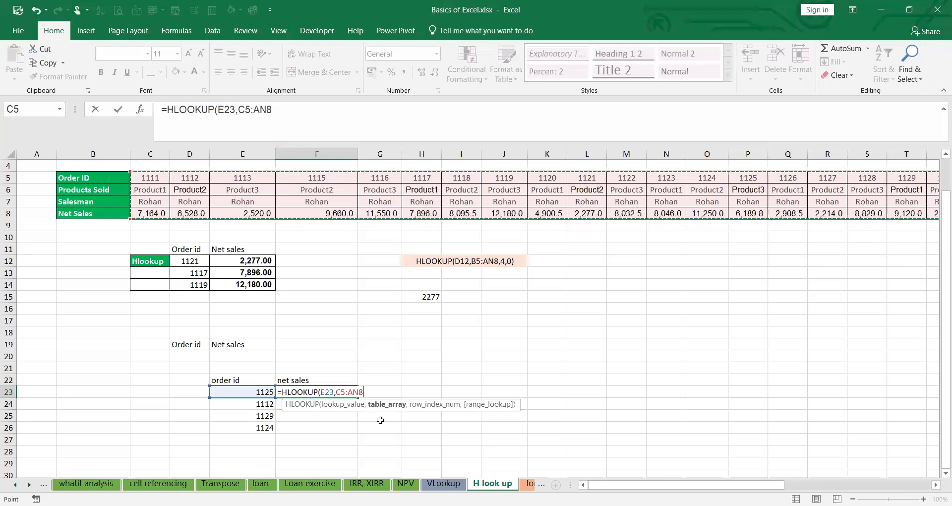
# Complete the F23 HLOOKUP arguments with row index 4 and 0 for an exact match
pyautogui.write(',')
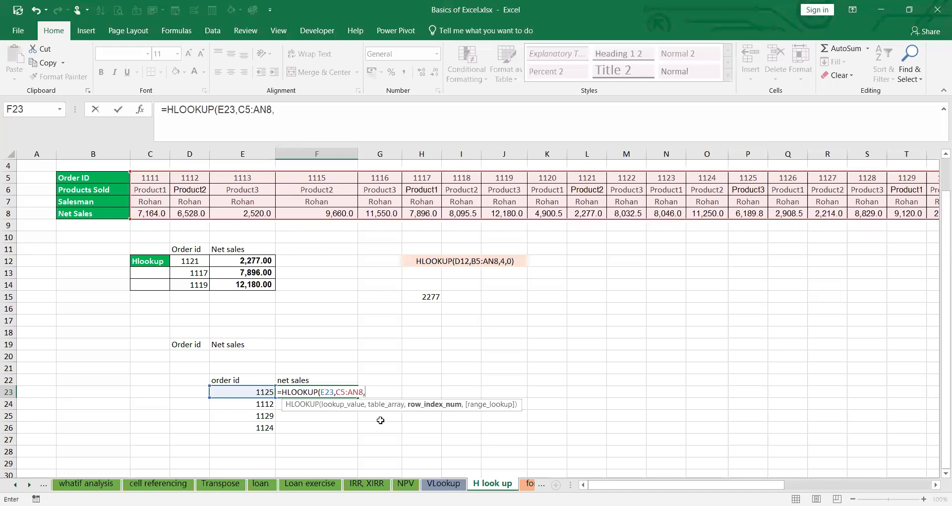
pyautogui.write('4,')
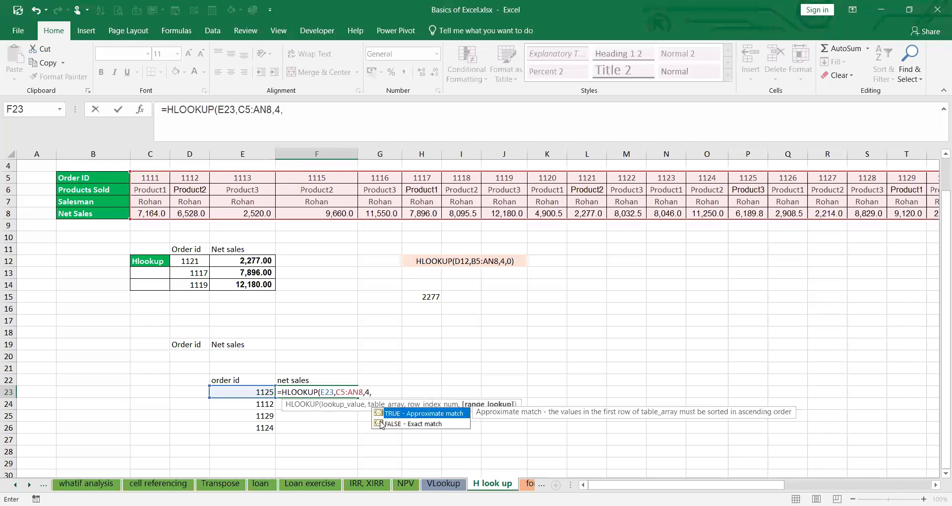
pyautogui.write('0)')
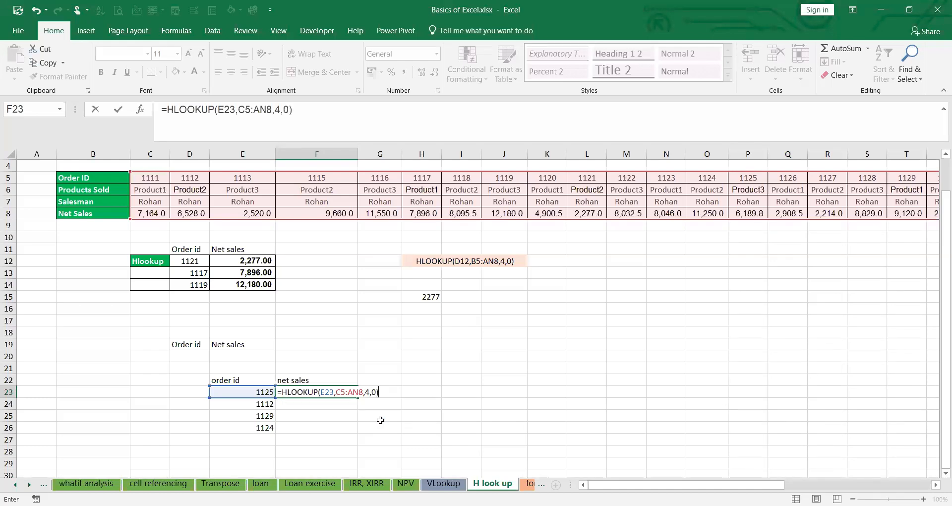
pyautogui.press('BackSpace')
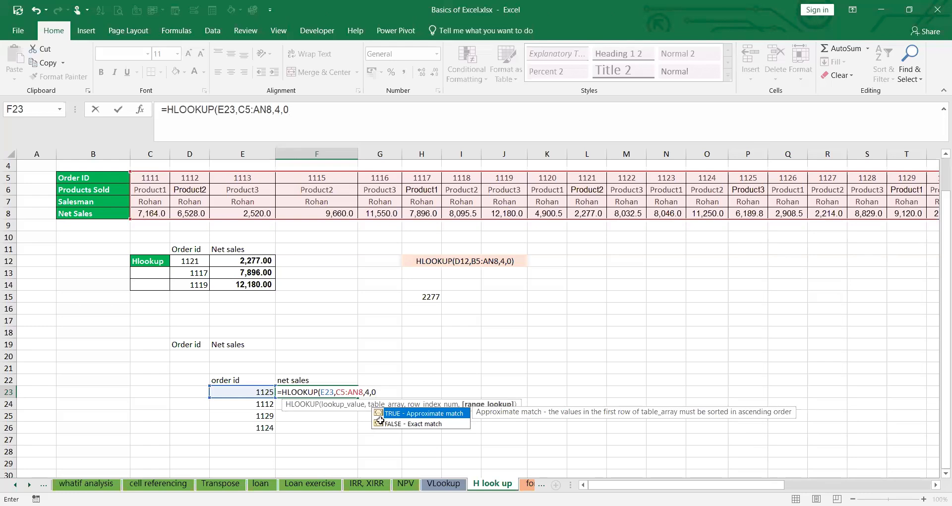
pyautogui.write(')')
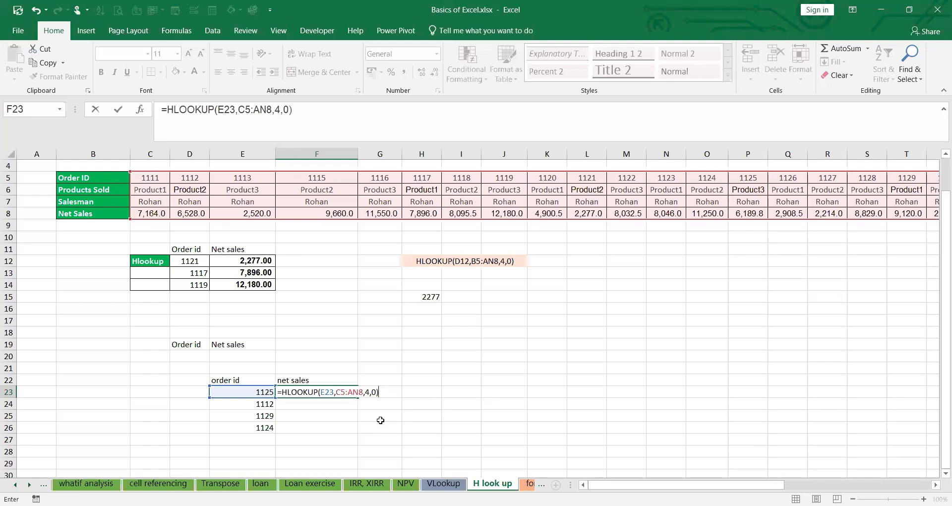
# Make the table array in the F23 formula absolute as $C$5:$AN$8 and enter the formula
pyautogui.click(340, 391)
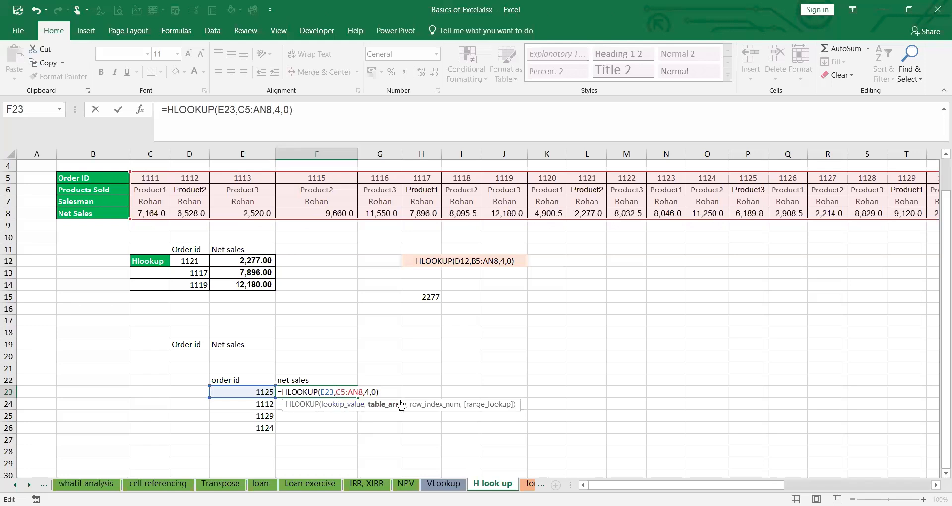
pyautogui.write('$')
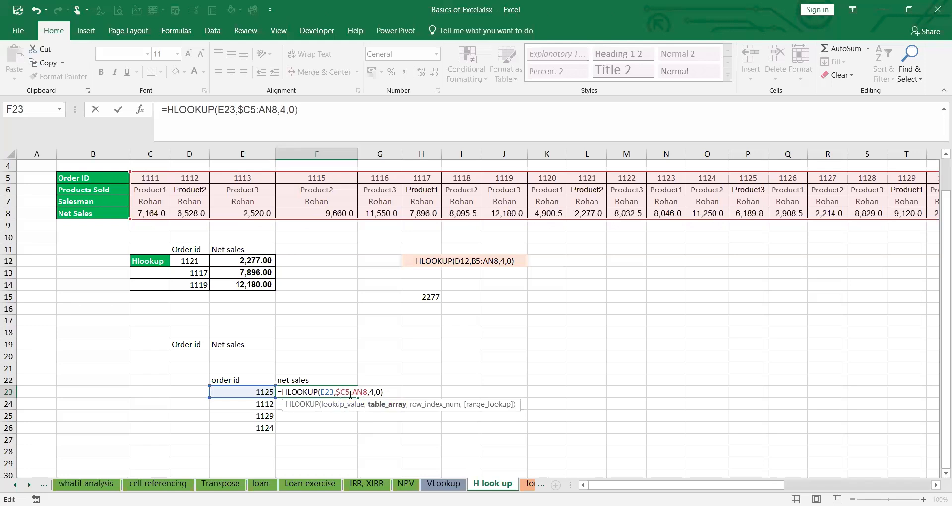
pyautogui.press('Right')
pyautogui.write('$')
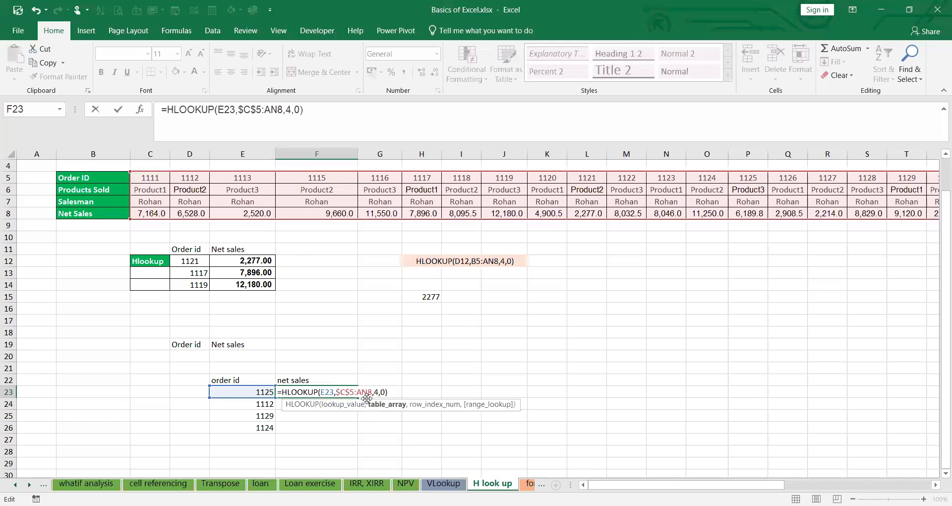
pyautogui.press('Right')
pyautogui.press('Right')
pyautogui.write('$')
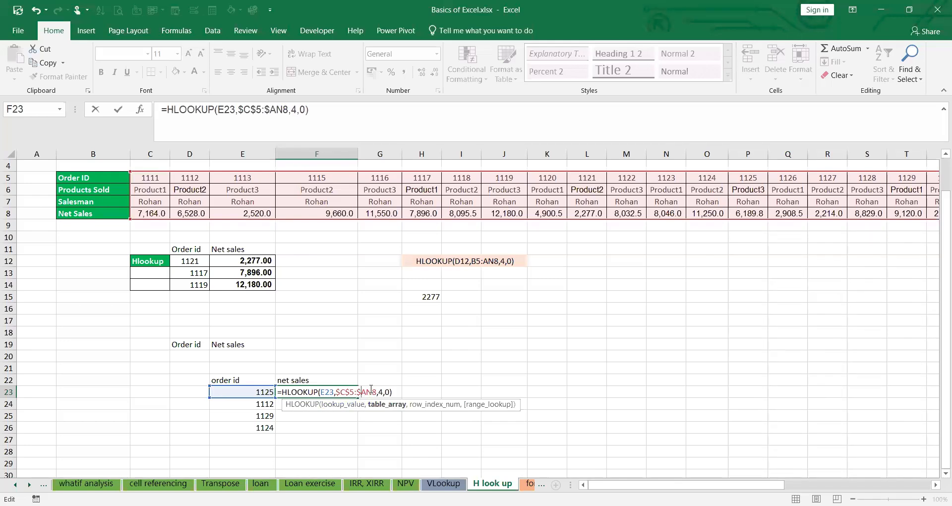
pyautogui.press('Right')
pyautogui.press('Right')
pyautogui.write('$')
pyautogui.press('Return')
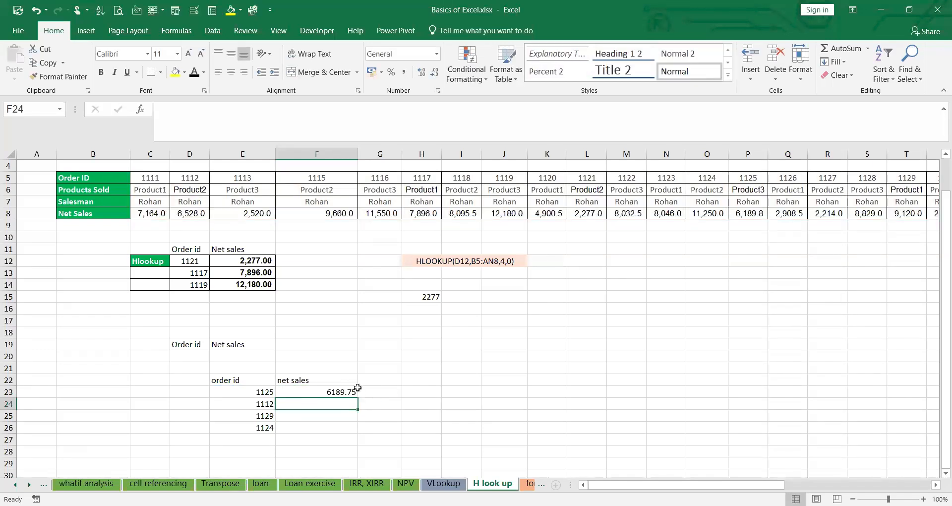
# Fill the HLOOKUP formula from F23 down through F26 for the remaining order IDs
pyautogui.press('Up')
pyautogui.press('Up')
pyautogui.press('Down')
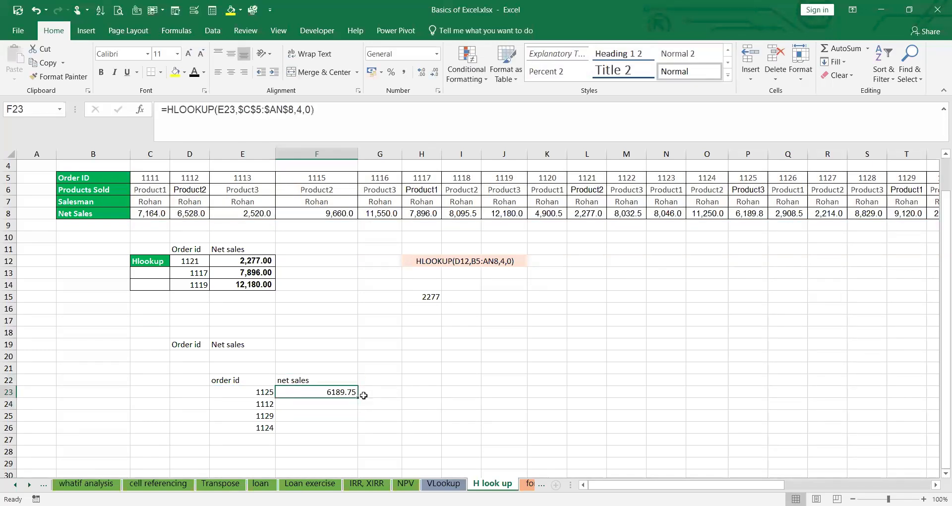
pyautogui.scroll(-1, 362, 376)
pyautogui.moveTo(362, 372); pyautogui.dragTo(369, 396)
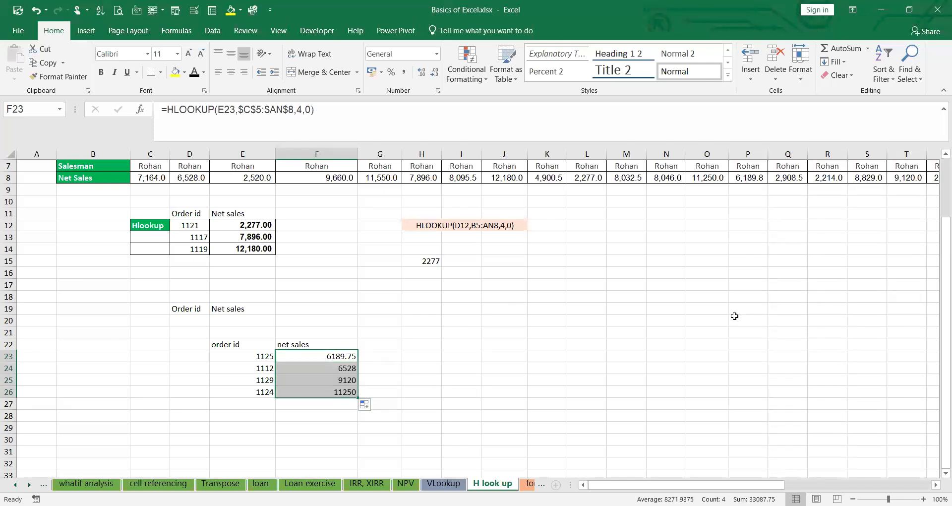
pyautogui.scroll(1, 734, 316)
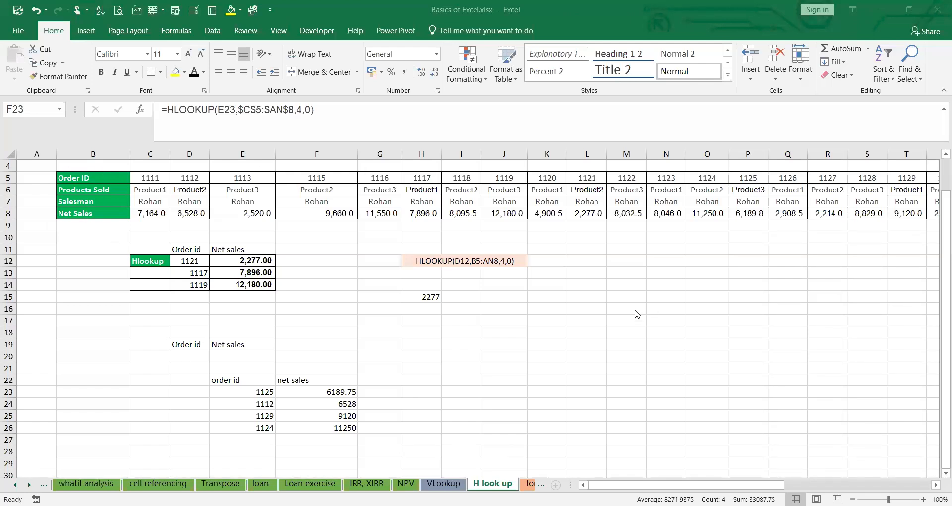
# Remove the dollar signs from the table array in F23 so the formula reads =HLOOKUP(E23,C5:AN8,4,0)
pyautogui.click(326, 394)
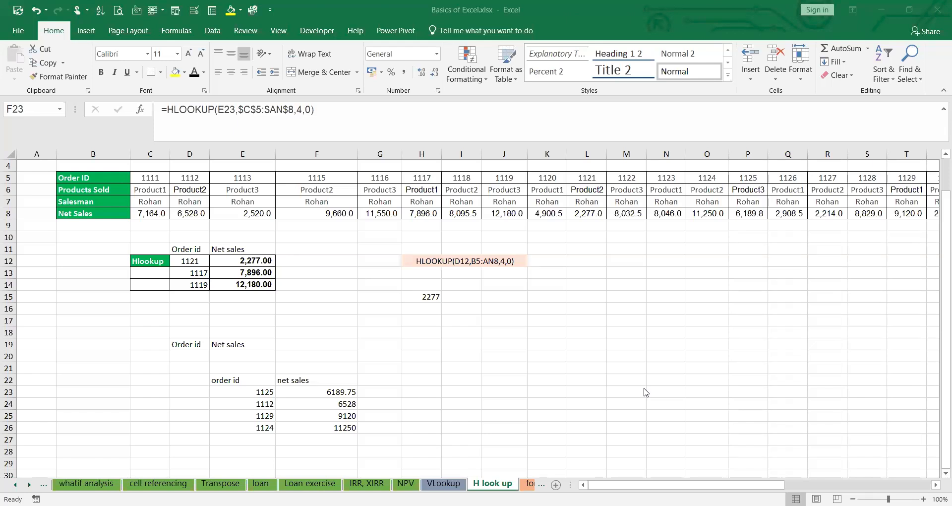
pyautogui.click(330, 394)
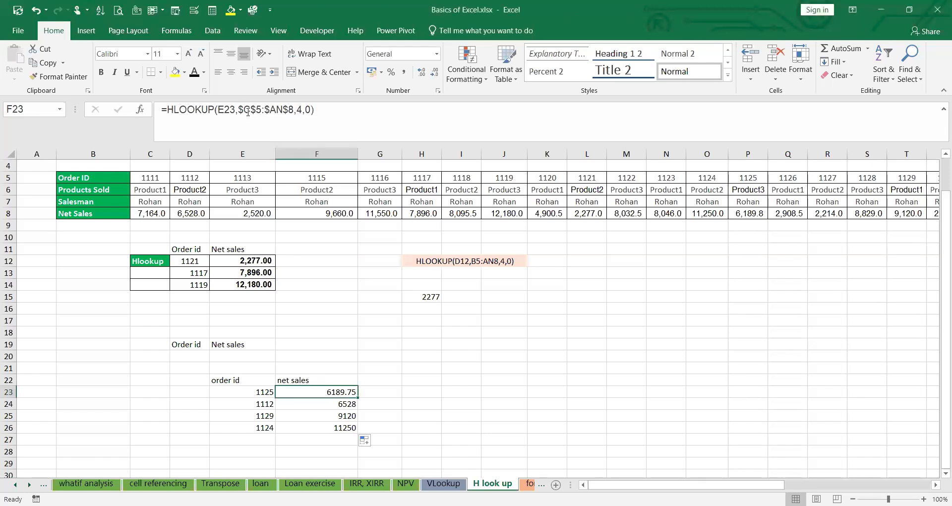
pyautogui.click(245, 109)
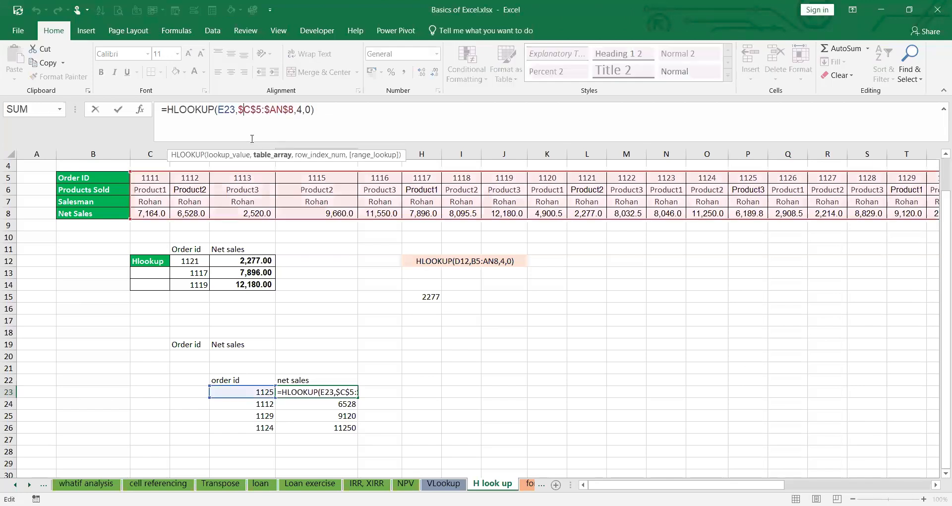
pyautogui.press('BackSpace')
pyautogui.moveTo(239, 110); pyautogui.dragTo(256, 110)
pyautogui.click(250, 113)
pyautogui.press('BackSpace')
pyautogui.press('Right')
pyautogui.press('Right')
pyautogui.press('Delete')
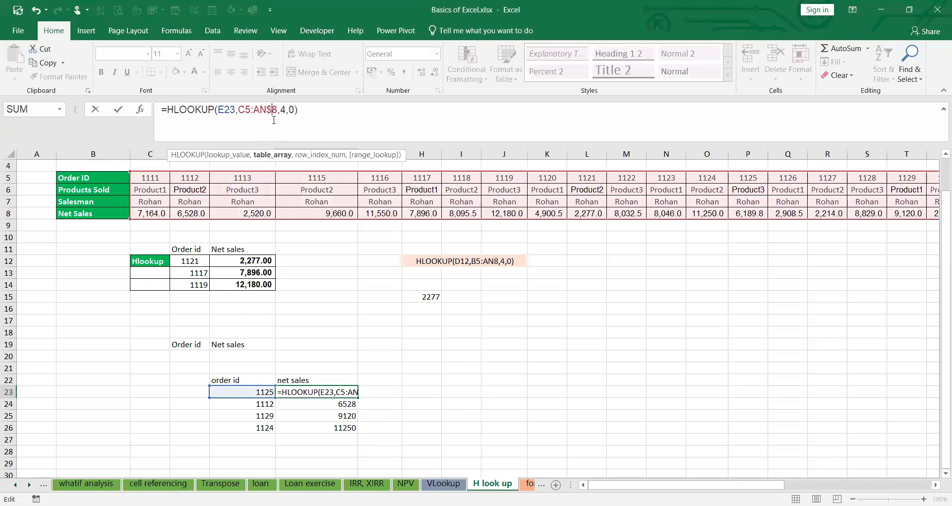
pyautogui.press('Right')
pyautogui.press('Right')
pyautogui.press('Delete')
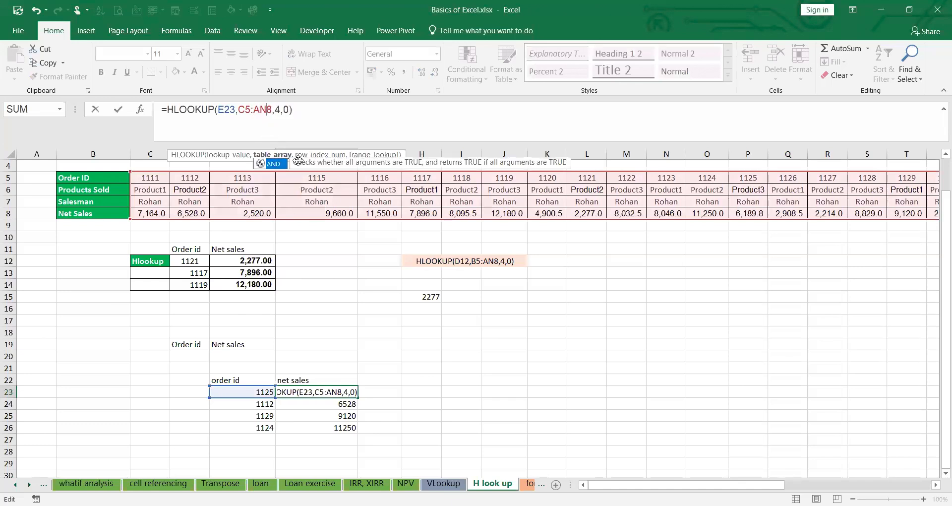
pyautogui.hotkey('ctrl', 'Return')
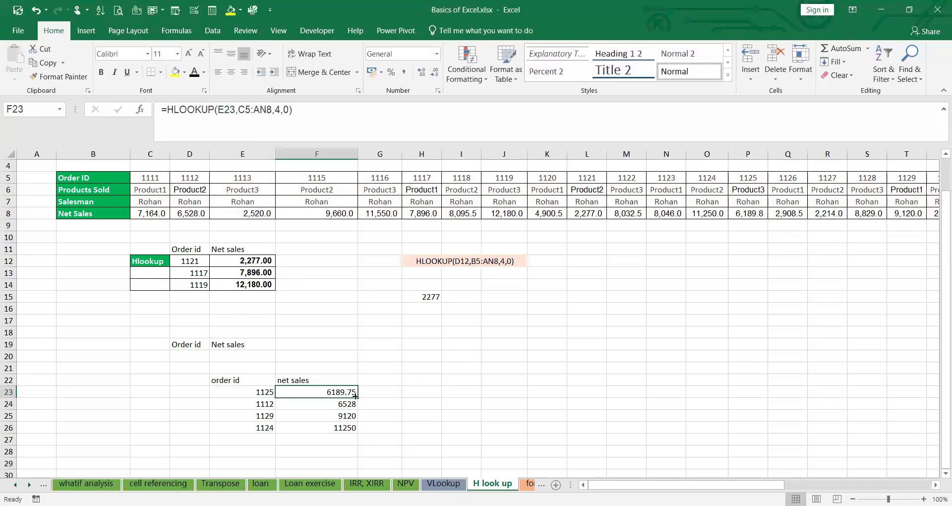
# Try filling the relative-reference formula from F23 down through F26, check the formula in F24, and undo the fill
pyautogui.moveTo(355, 395); pyautogui.dragTo(356, 431)
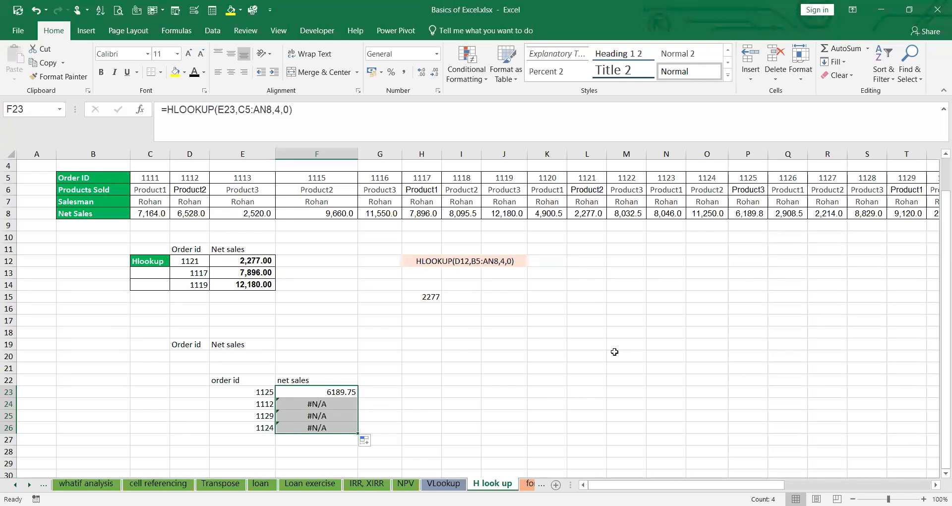
pyautogui.click(507, 355)
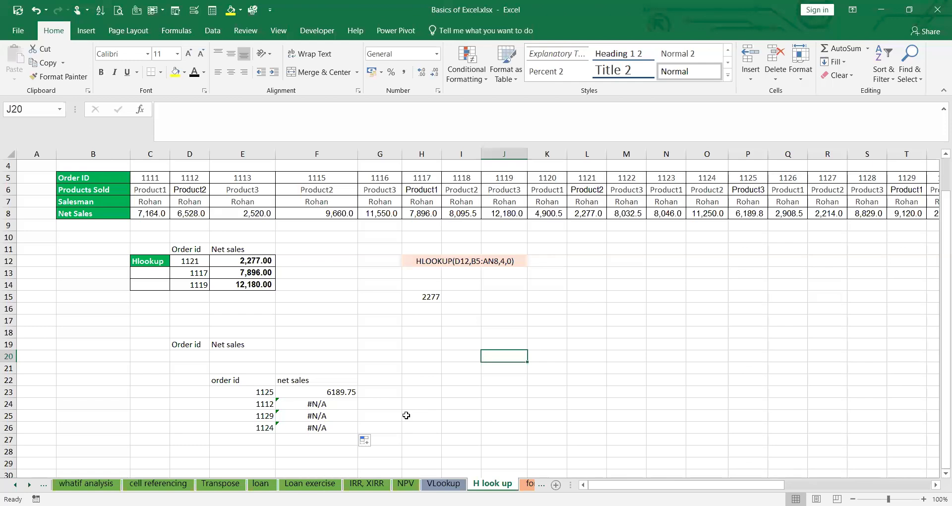
pyautogui.click(324, 405)
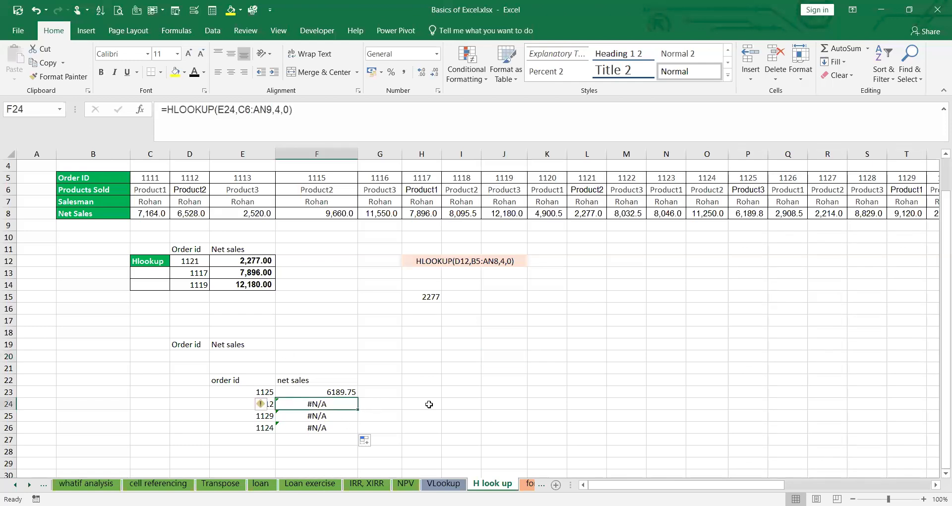
pyautogui.hotkey('ctrl', 'z')
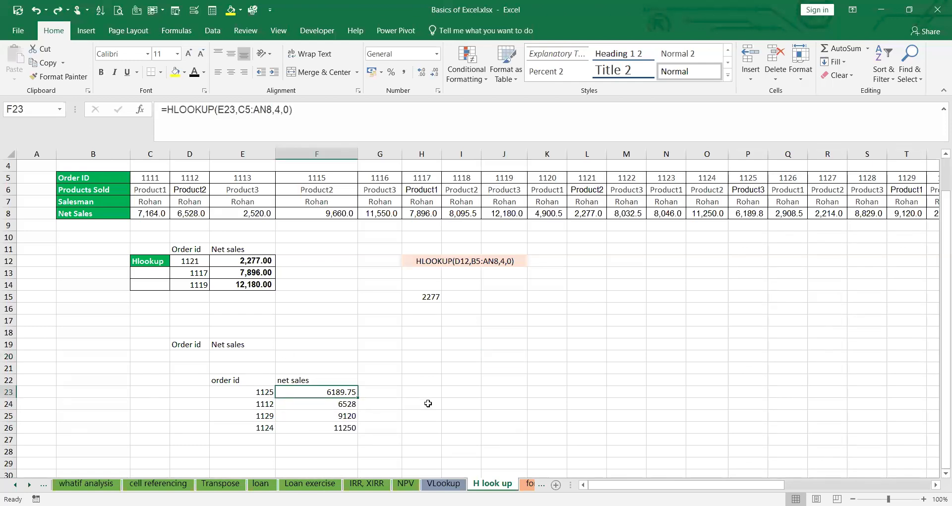
# Compare the table array references in the formulas of the net sales cells F23, F24 and F25
pyautogui.click(431, 396)
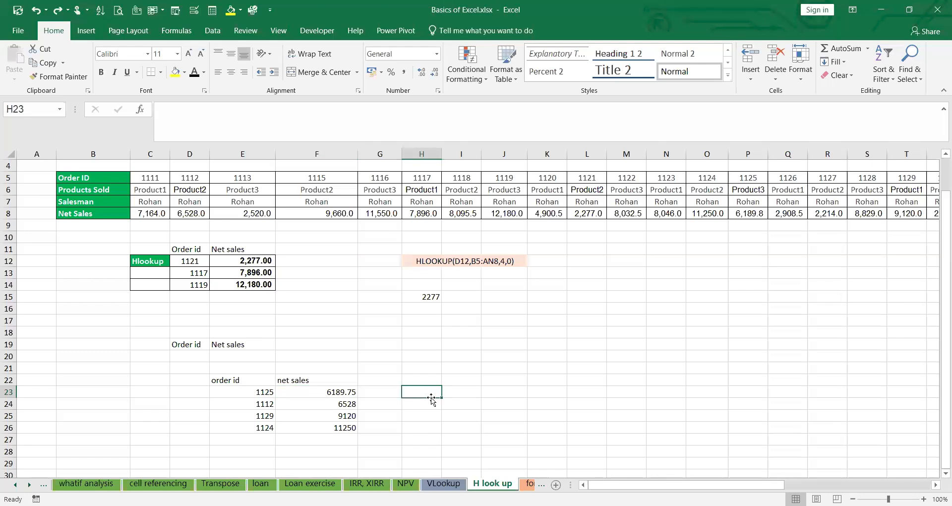
pyautogui.click(329, 393)
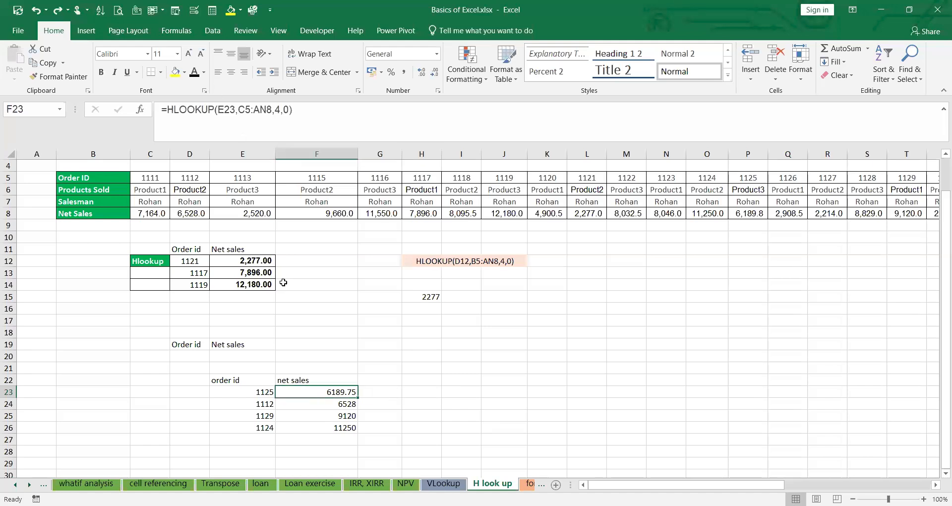
pyautogui.click(322, 413)
pyautogui.click(324, 394)
pyautogui.click(322, 403)
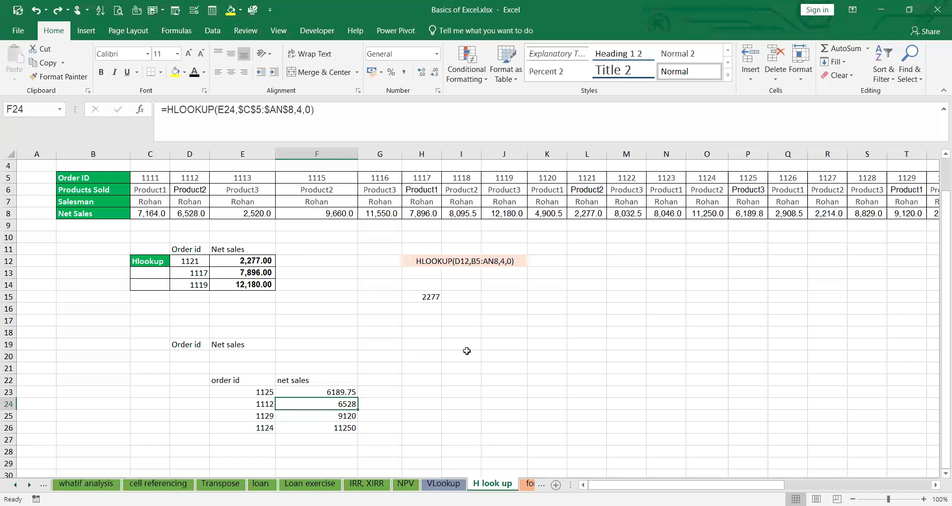
# Switch to the VLookup sheet and look through its sales and account number tables, checking for free rows below them
pyautogui.hotkey('alt', 'Tab')
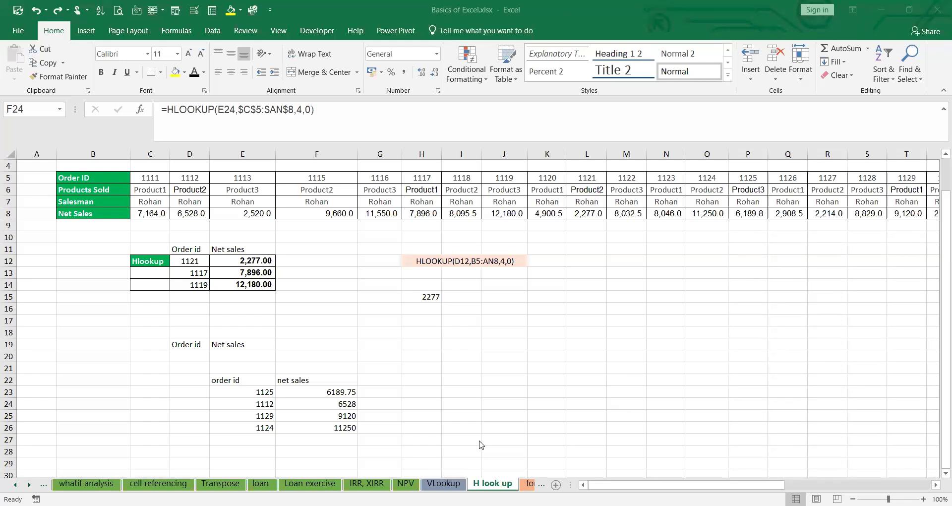
pyautogui.hotkey('ctrl', 'pageup')
pyautogui.moveTo(67, 190); pyautogui.dragTo(494, 237)
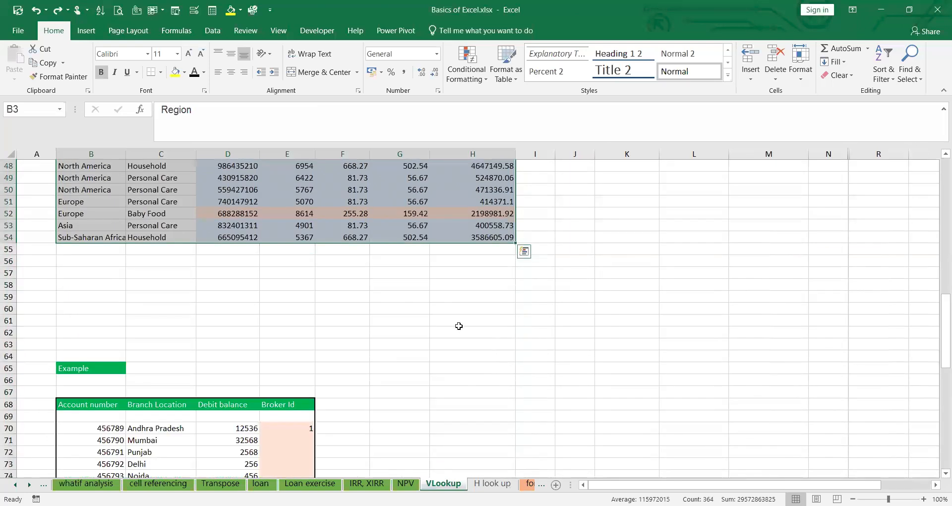
pyautogui.scroll(-5, 459, 326)
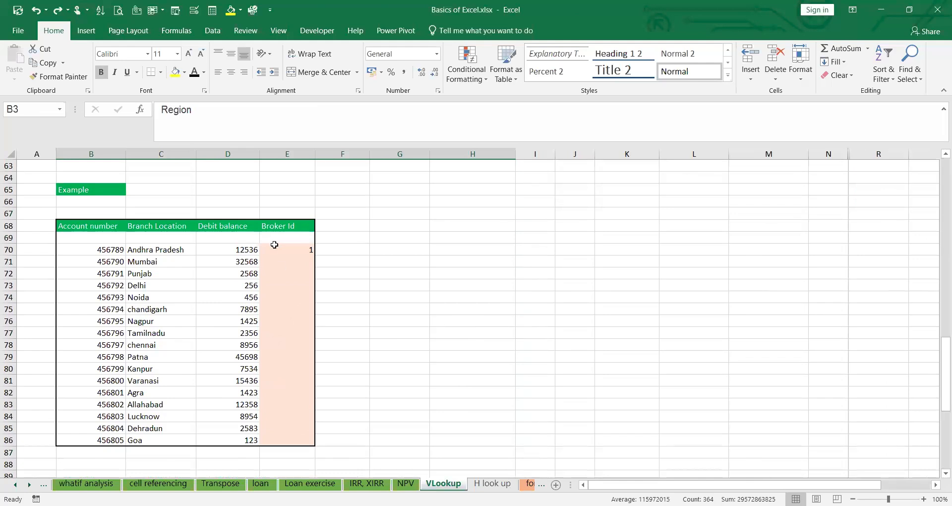
pyautogui.scroll(-1, 482, 337)
pyautogui.scroll(-15, 482, 337)
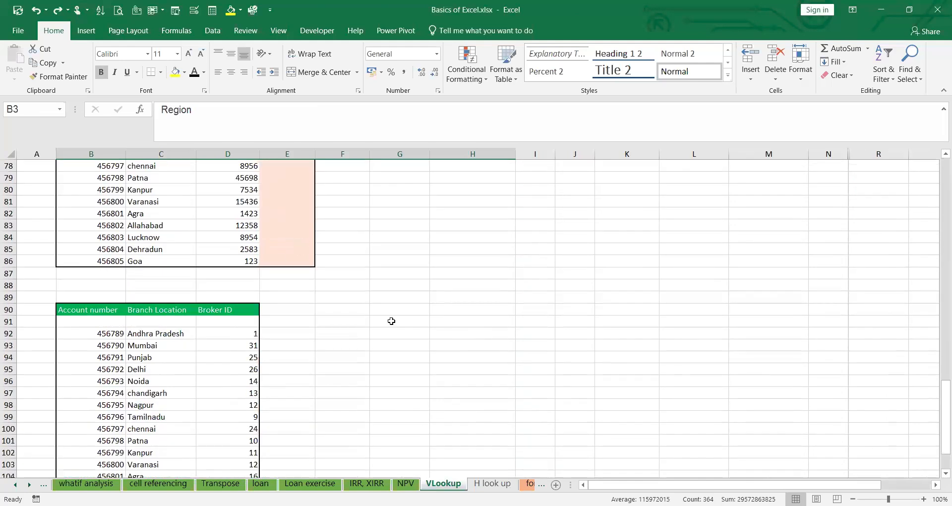
pyautogui.click(91, 274)
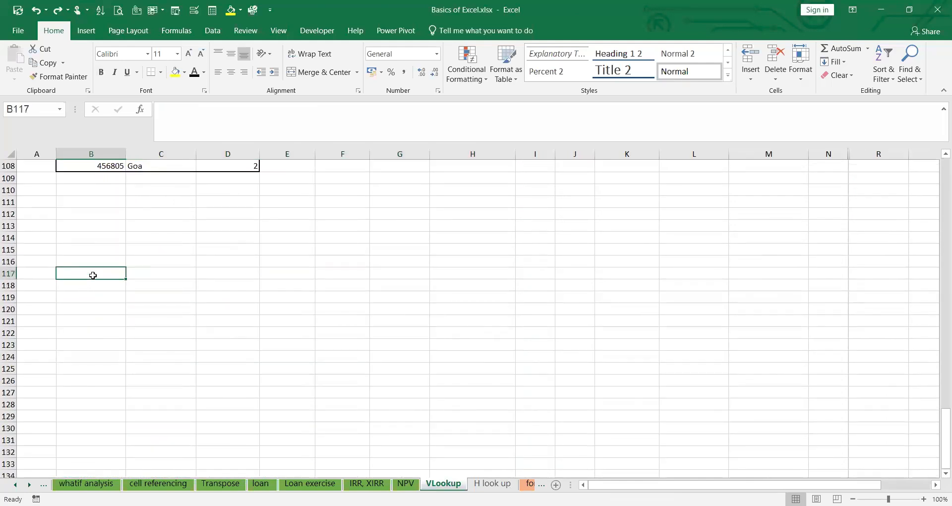
pyautogui.scroll(20, 122, 274)
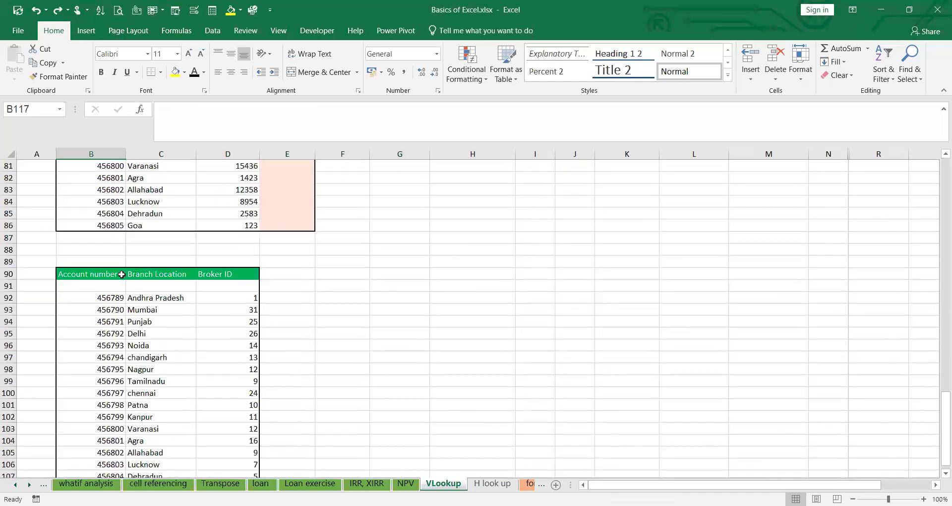
pyautogui.scroll(2, 132, 253)
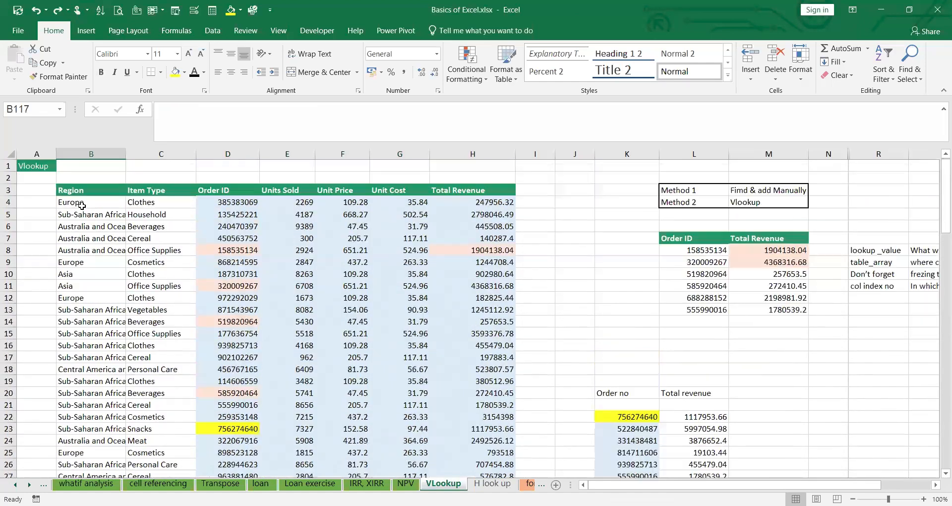
# Copy the sales table with its headers (B3:H54) and paste it into the empty area starting at B125
pyautogui.moveTo(87, 193); pyautogui.dragTo(491, 441)
pyautogui.hotkey('ctrl', 'c')
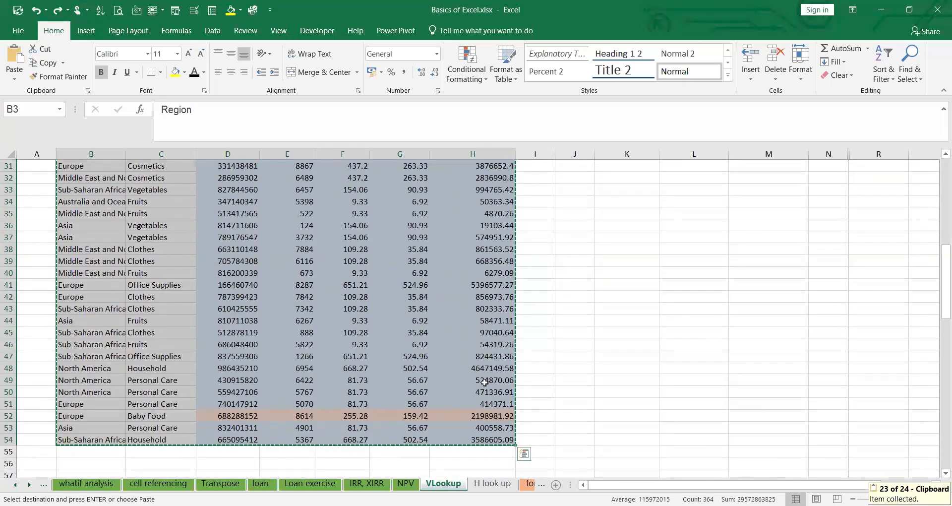
pyautogui.scroll(-20, 446, 377)
pyautogui.click(88, 281)
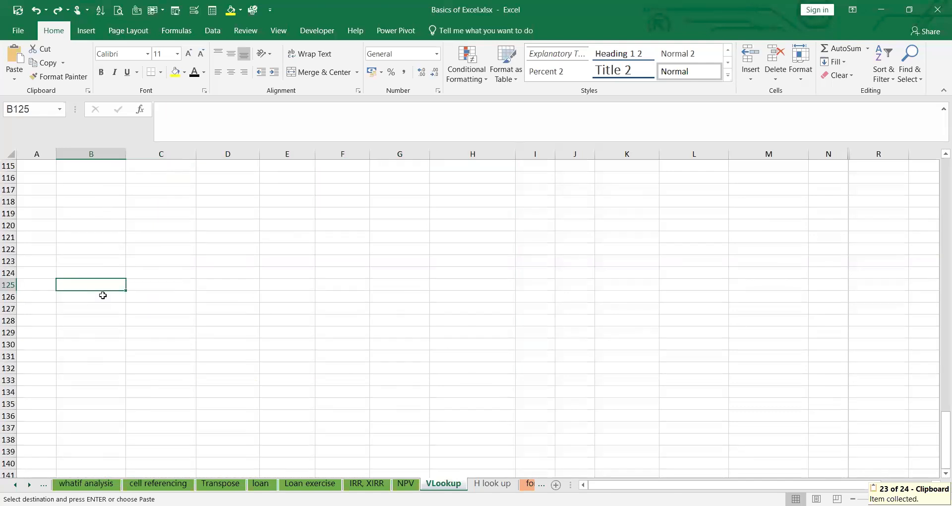
pyautogui.hotkey('ctrl', 'v')
pyautogui.click(557, 335)
# Enter the headings "order id" in K129 and "unit cost" in L129 beside the copied table
pyautogui.click(619, 329)
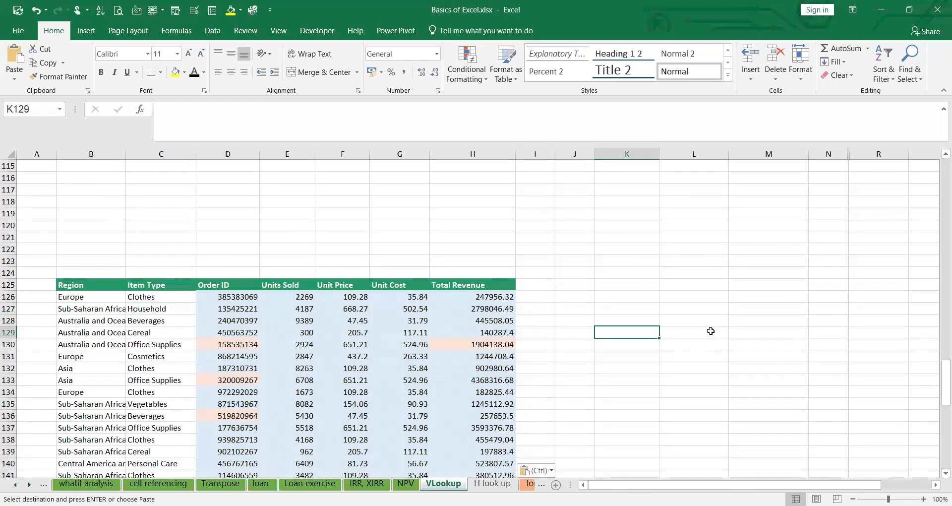
pyautogui.write('order id')
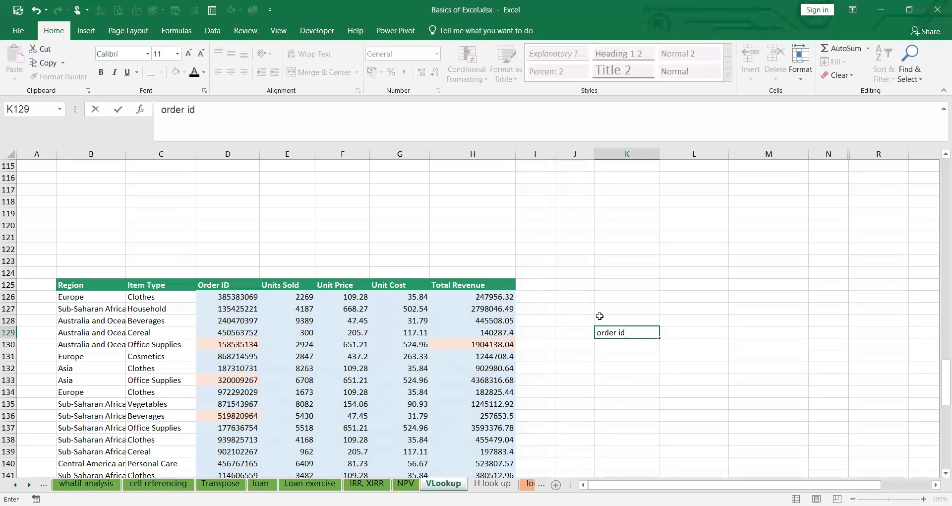
pyautogui.click(719, 332)
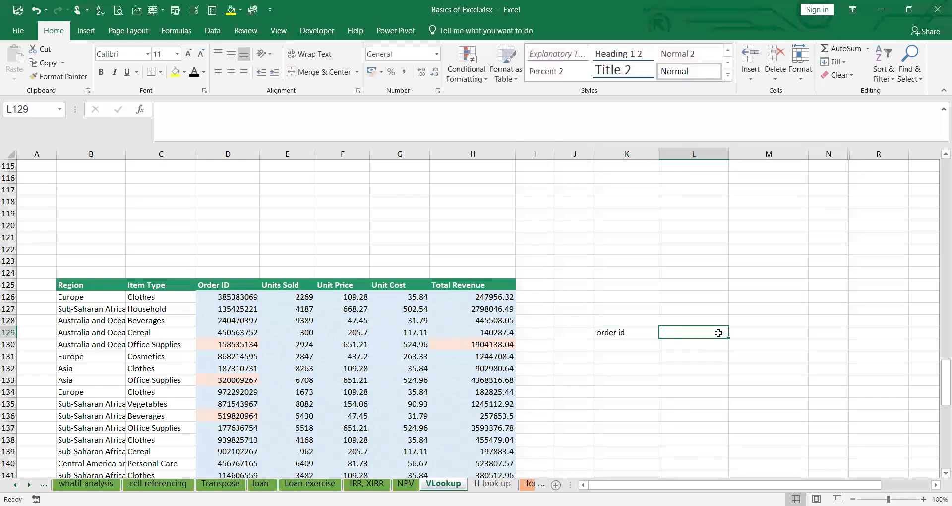
pyautogui.write('unit cost')
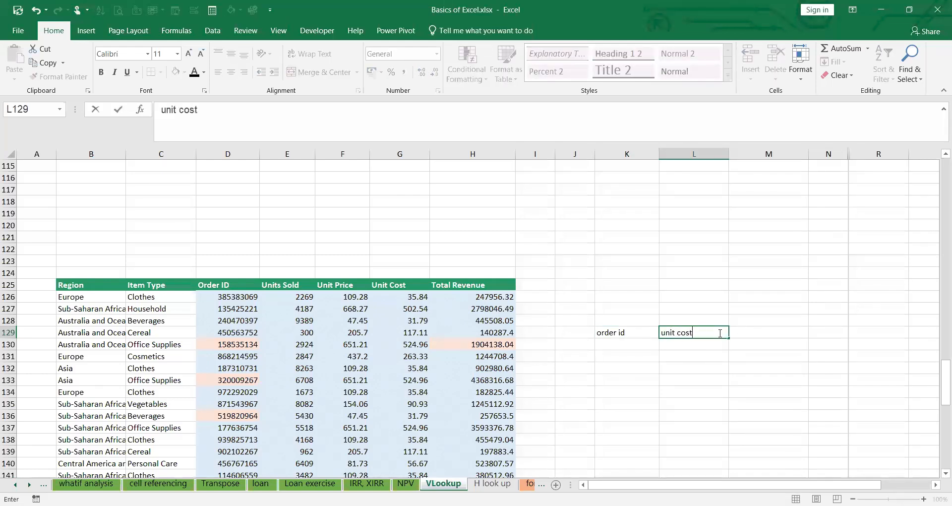
pyautogui.click(665, 375)
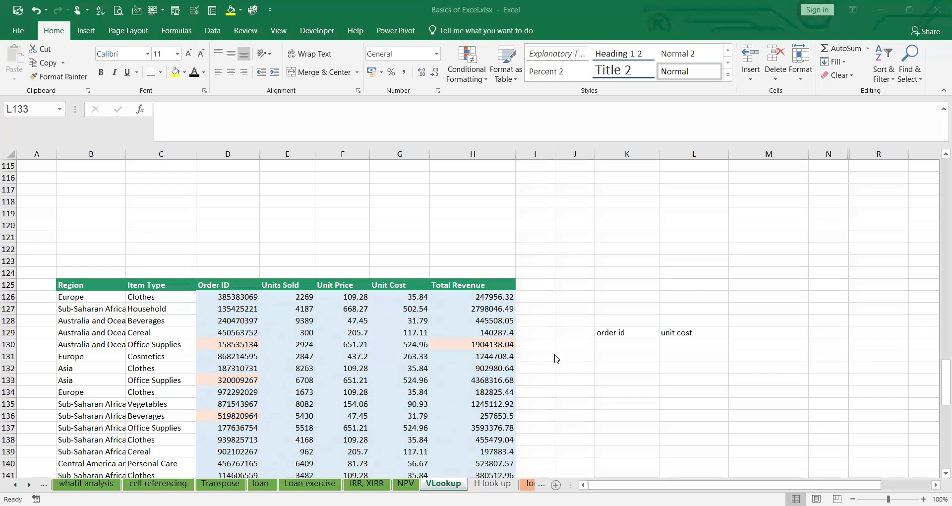
# Enter the order ID from D130 in K130 and copy the order ID from D133 into K131
pyautogui.click(639, 344)
pyautogui.scroll(-1, 591, 362)
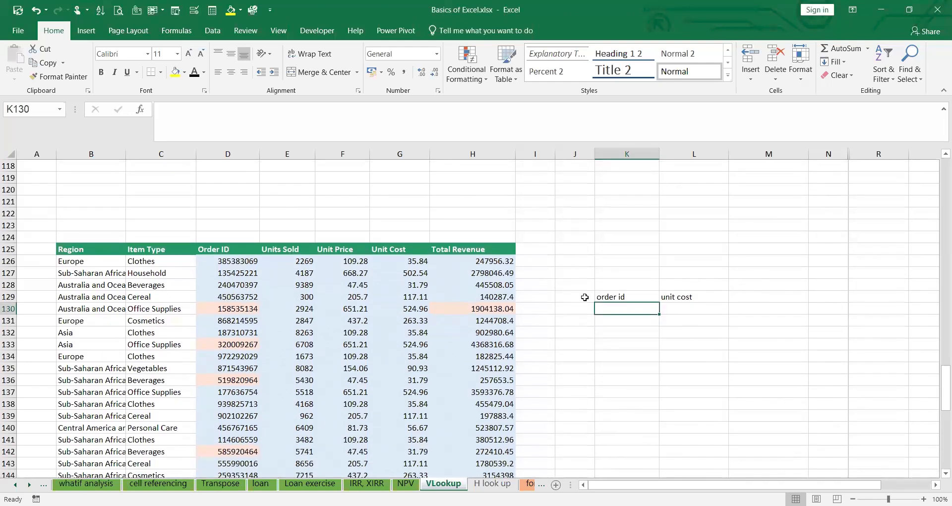
pyautogui.write('1')
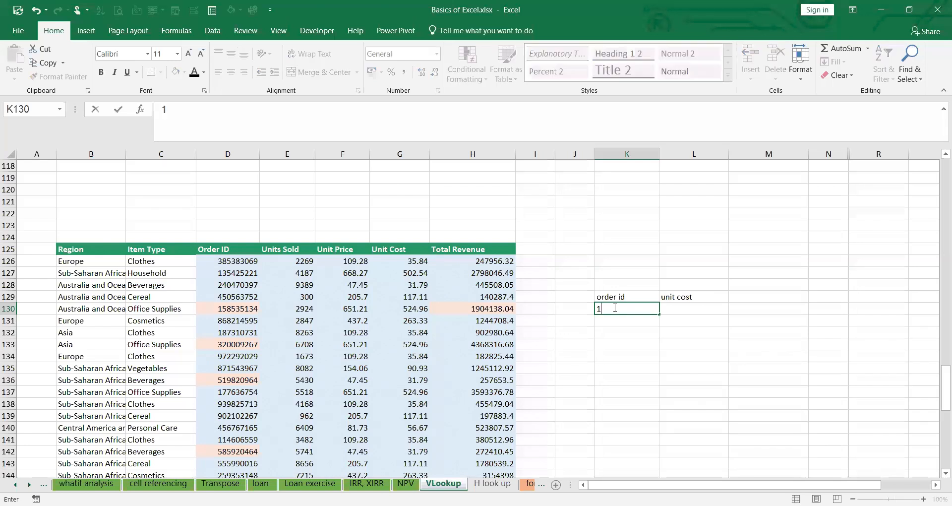
pyautogui.write('58535134')
pyautogui.click(624, 320)
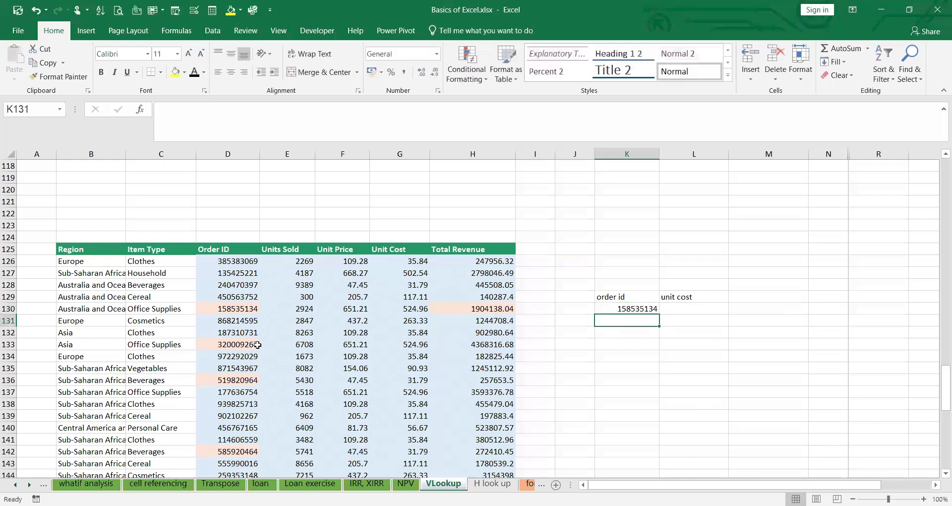
pyautogui.click(233, 346)
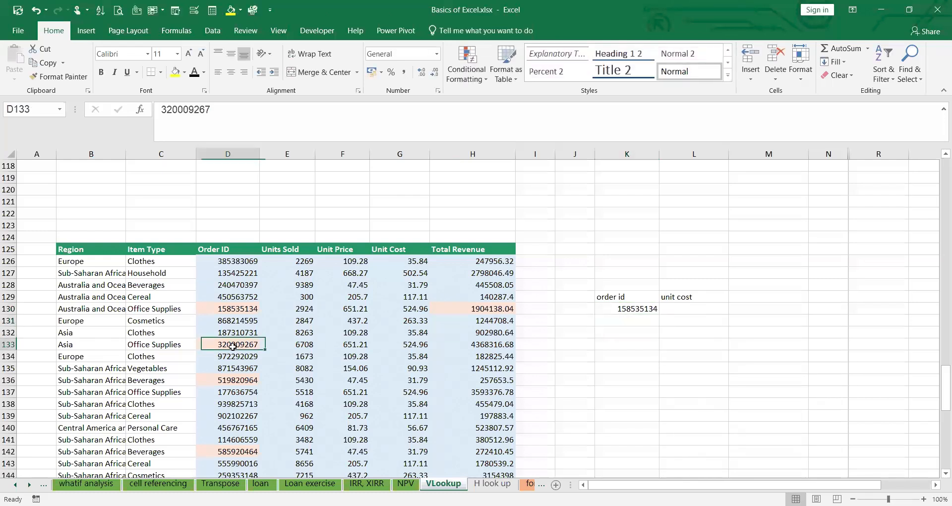
pyautogui.hotkey('ctrl', 'c')
pyautogui.click(626, 321)
pyautogui.hotkey('ctrl', 'v')
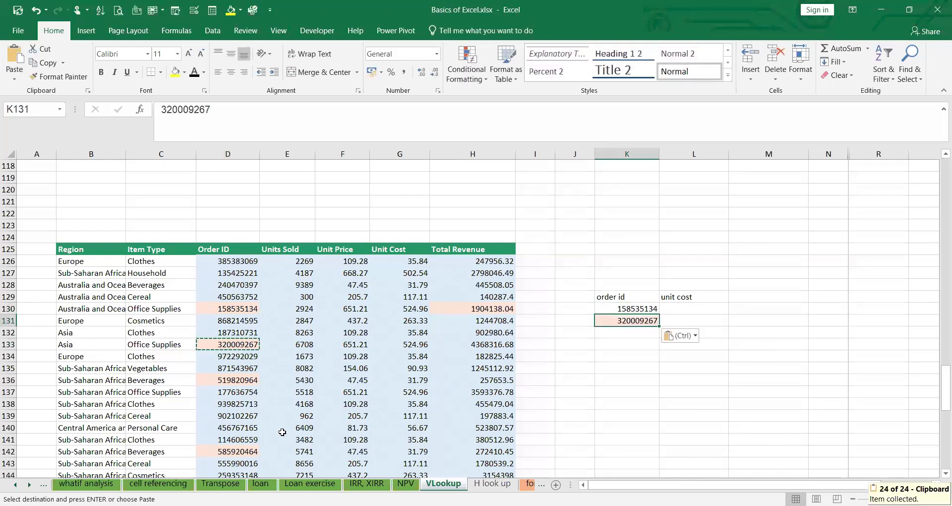
# Copy the order IDs from D136 and D142 into K132 and K133 of the lookup list
pyautogui.click(229, 379)
pyautogui.hotkey('ctrl', 'c')
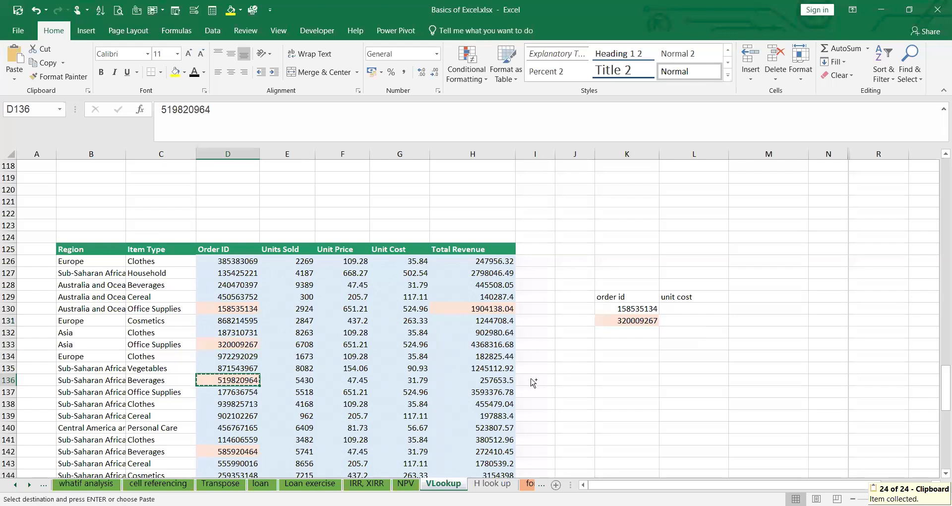
pyautogui.click(637, 333)
pyautogui.hotkey('ctrl', 'v')
pyautogui.scroll(-2, 221, 402)
pyautogui.click(230, 379)
pyautogui.press('Escape')
pyautogui.hotkey('ctrl', 'c')
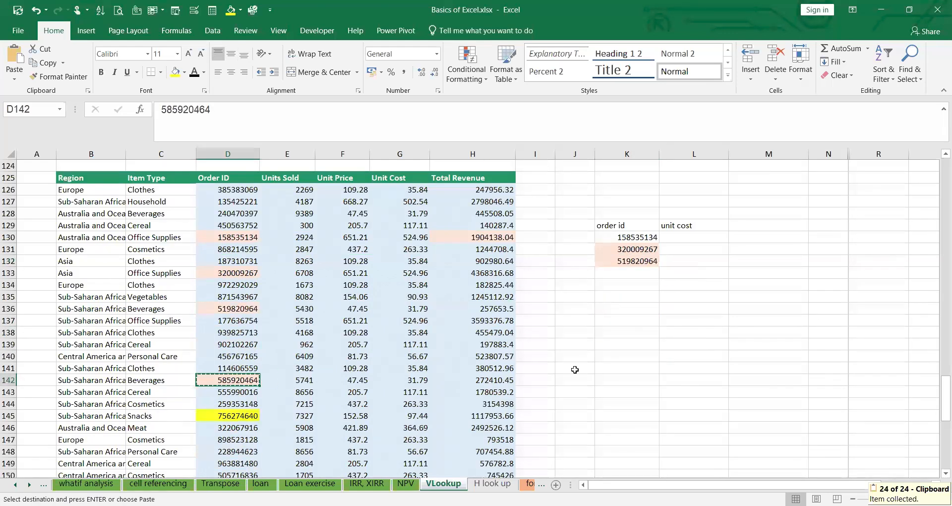
pyautogui.click(633, 277)
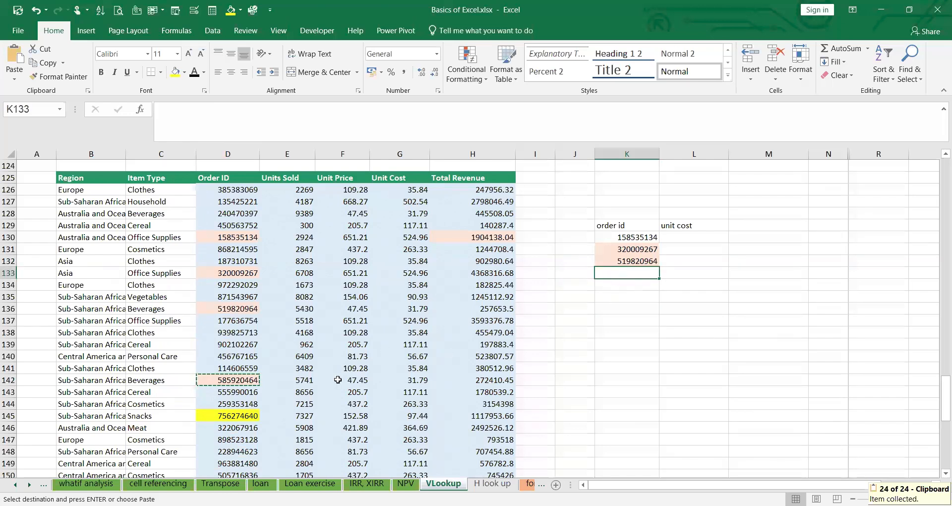
pyautogui.hotkey('ctrl', 'v')
# Copy the yellow-highlighted order ID from D145 into K134, undoing the accidental paste over D145
pyautogui.click(252, 417)
pyautogui.hotkey('ctrl', 'v')
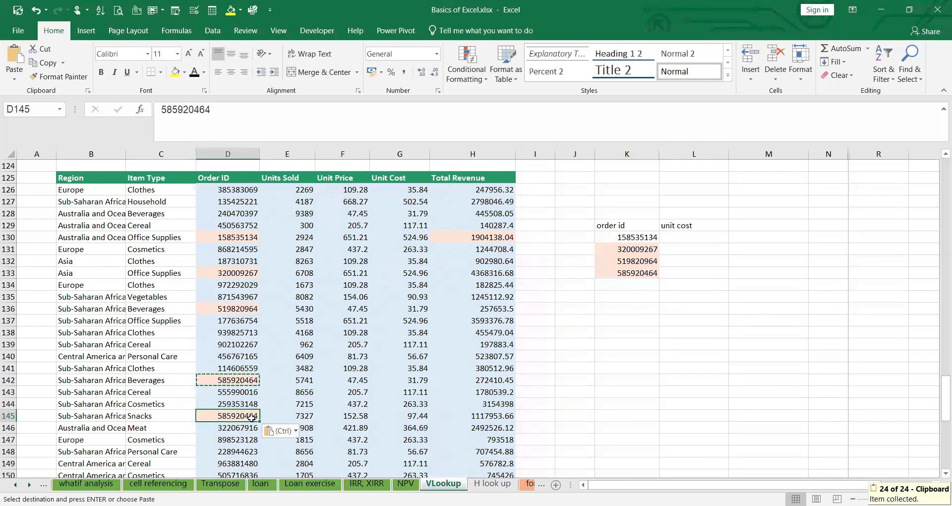
pyautogui.hotkey('ctrl', 'z')
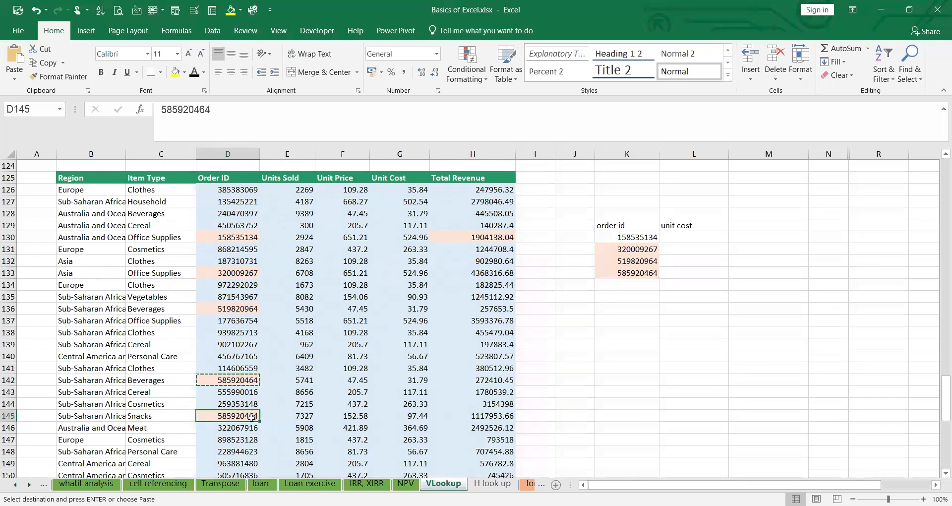
pyautogui.hotkey('ctrl', 'c')
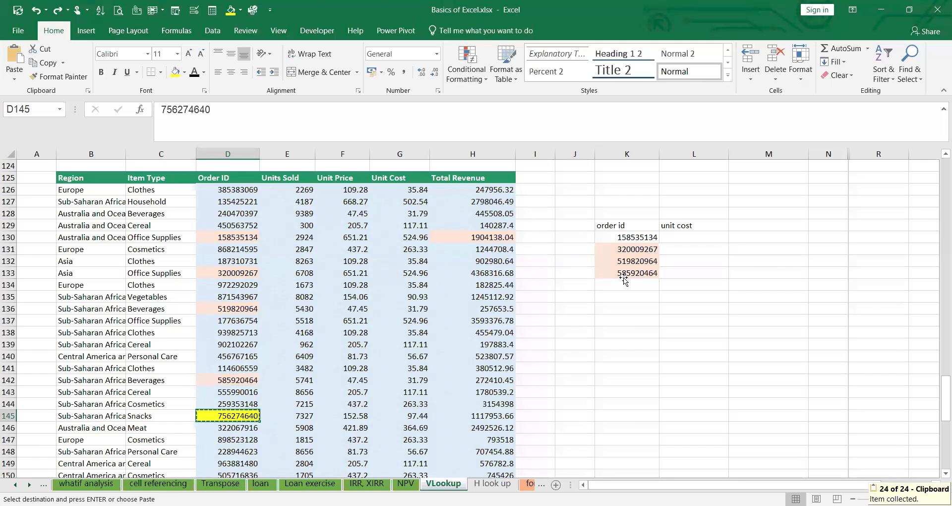
pyautogui.click(627, 274)
pyautogui.click(628, 287)
pyautogui.hotkey('ctrl', 'v')
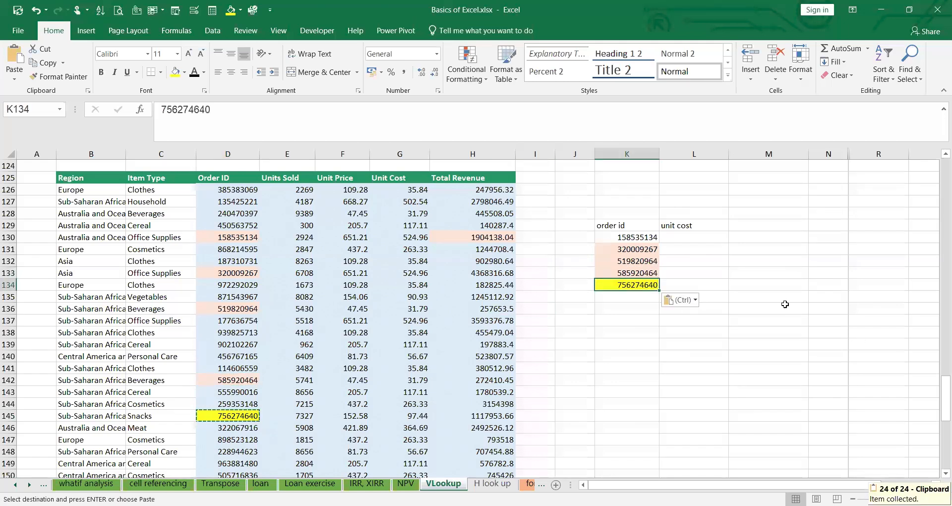
# Start a VLOOKUP formula in the unit cost cell L130 with K130 as the lookup value
pyautogui.click(708, 281)
pyautogui.scroll(2, 691, 250)
pyautogui.click(693, 309)
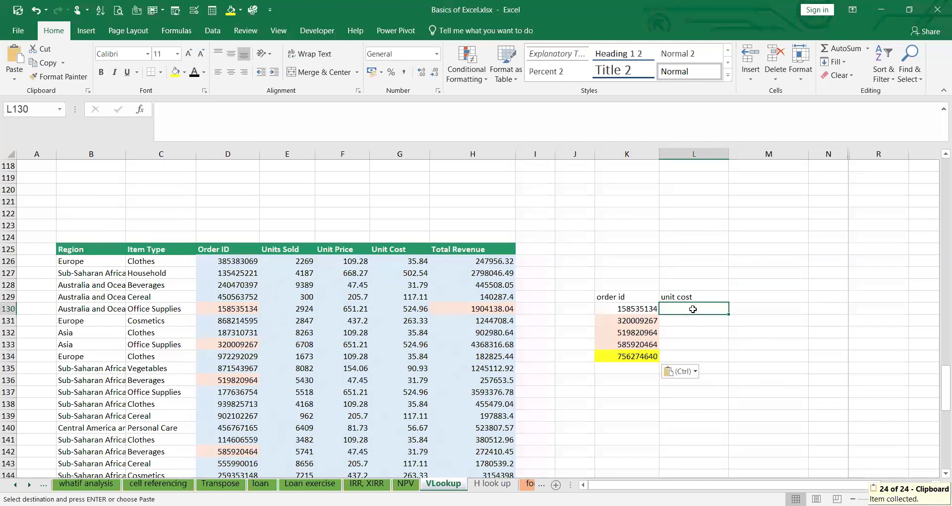
pyautogui.write('=')
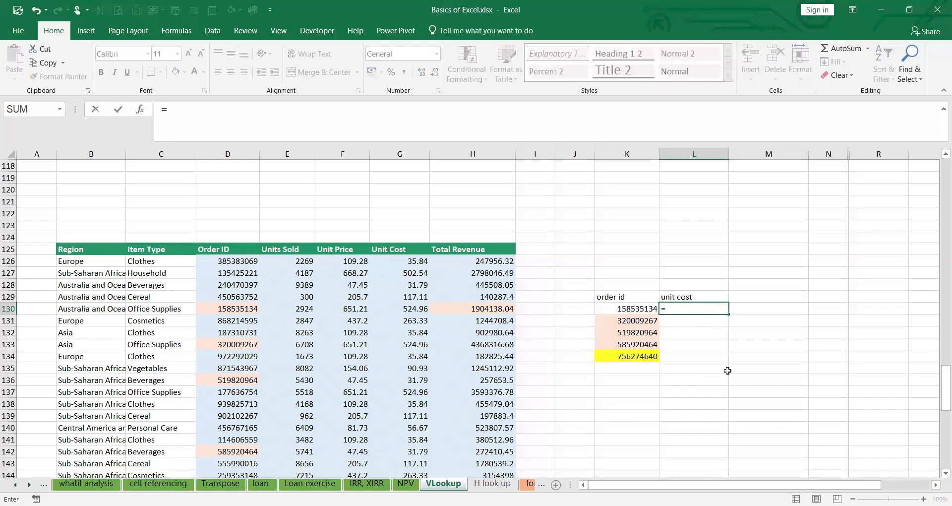
pyautogui.write('Vlookup')
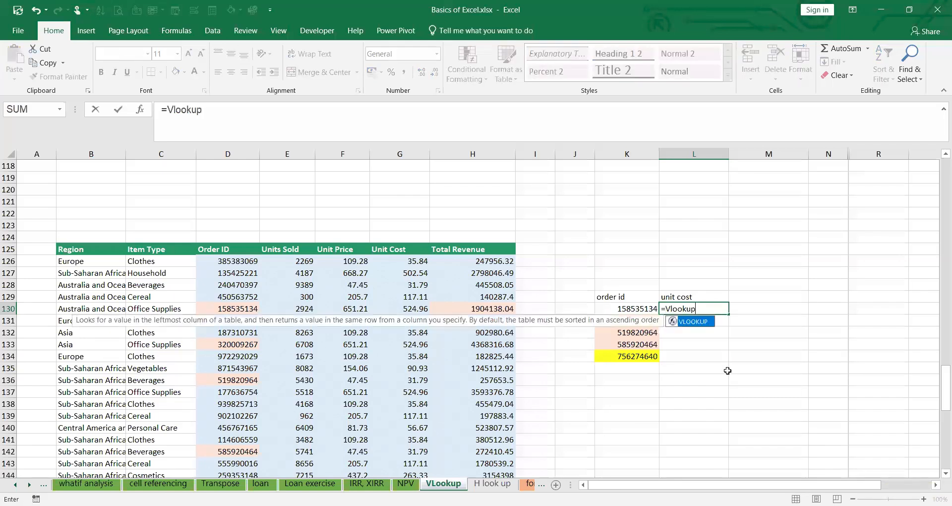
pyautogui.write('(')
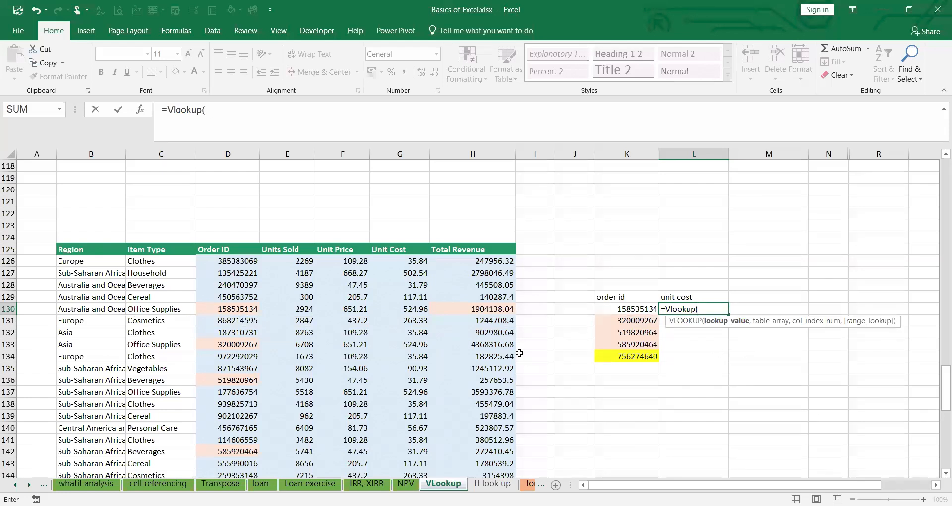
pyautogui.click(620, 309)
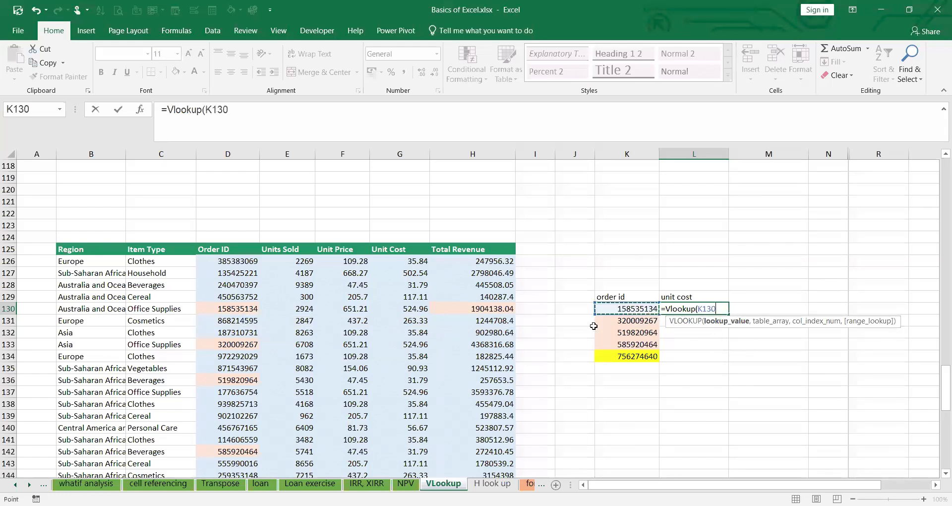
pyautogui.write(',')
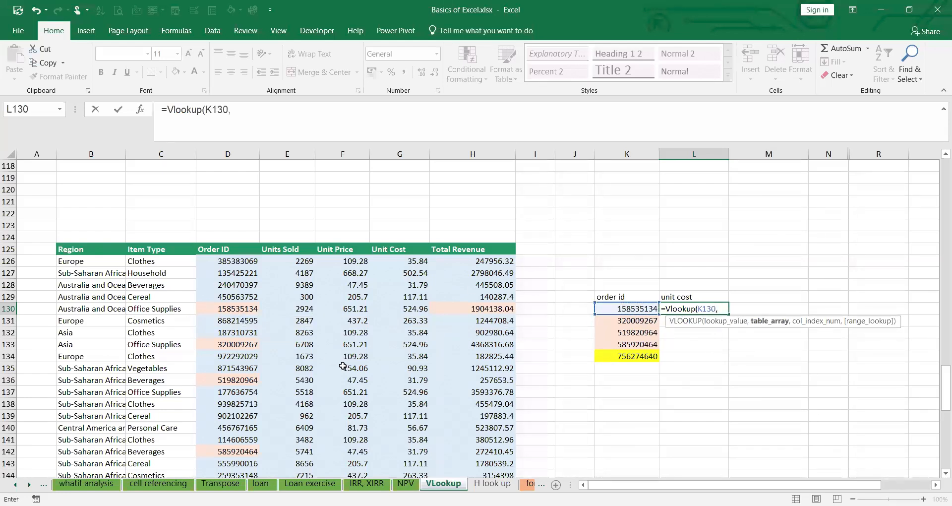
pyautogui.moveTo(229, 259); pyautogui.dragTo(429, 429)
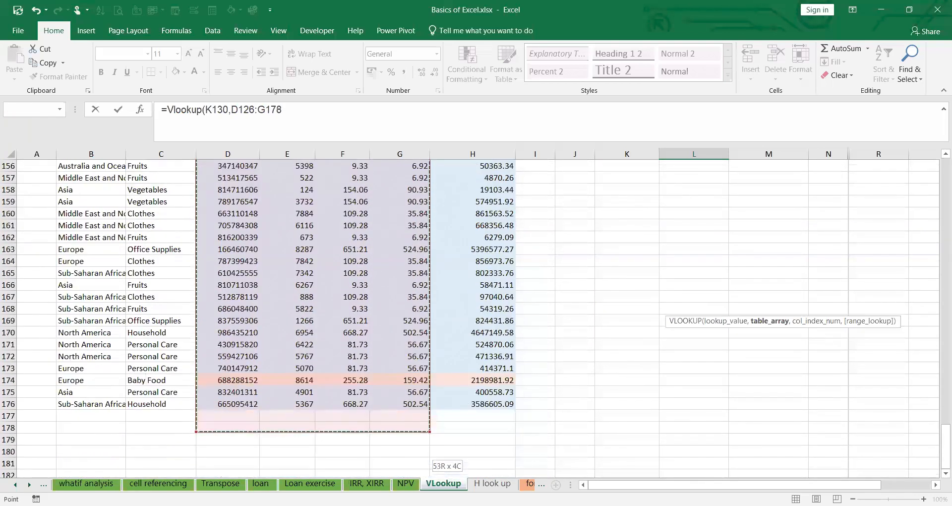
pyautogui.moveTo(403, 400); pyautogui.dragTo(405, 391)
pyautogui.click(635, 391)
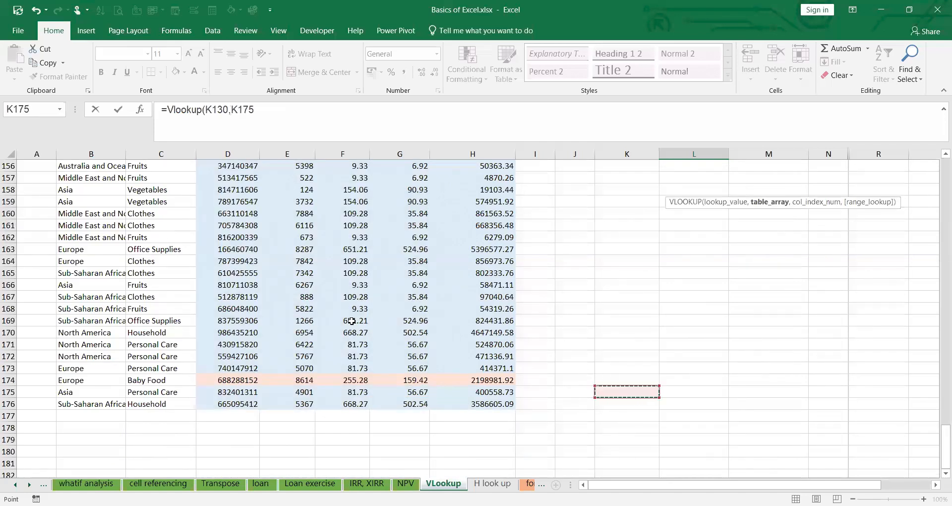
# Set the table array of the VLOOKUP in L130 to D126:G176, from the order IDs through the unit costs
pyautogui.scroll(3, 352, 320)
pyautogui.scroll(12, 351, 321)
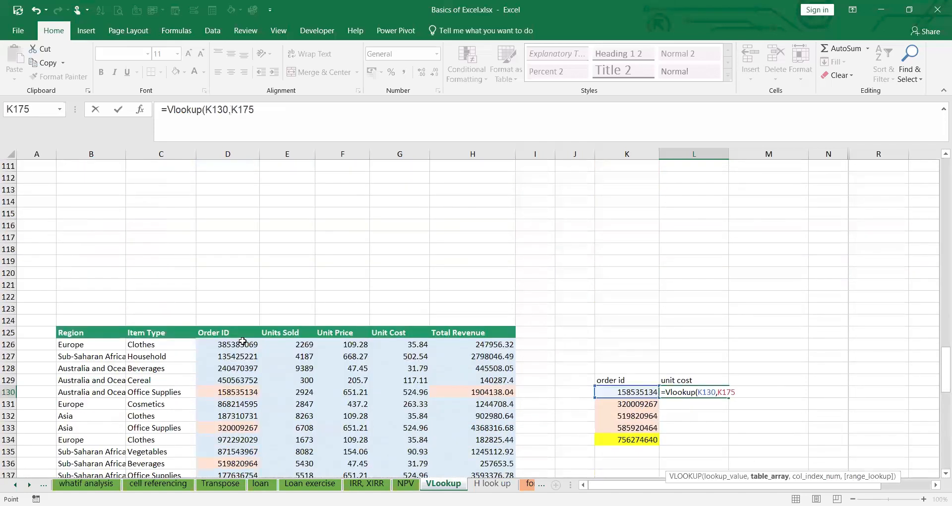
pyautogui.scroll(-1, 243, 341)
pyautogui.moveTo(216, 310); pyautogui.dragTo(232, 324)
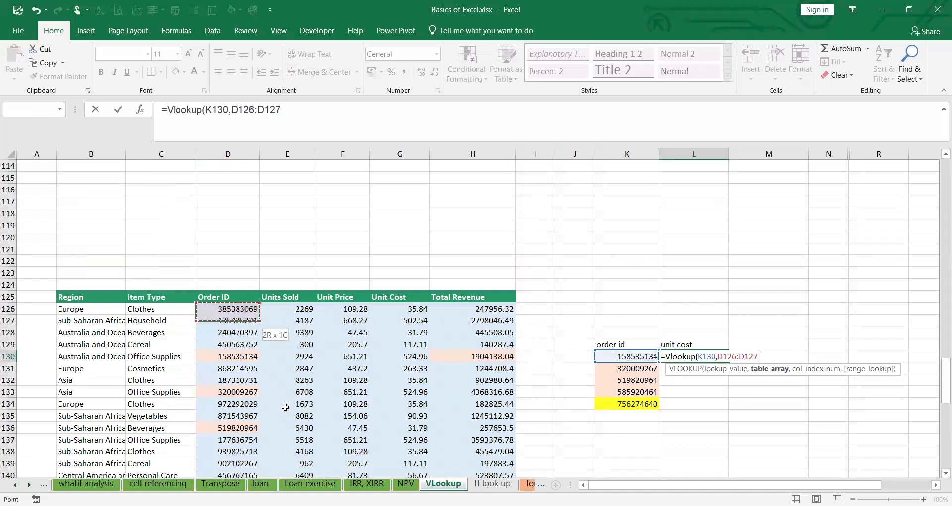
pyautogui.moveTo(285, 407)
pyautogui.mouseDown()
pyautogui.moveTo(399, 412)
pyautogui.moveTo(402, 428)
pyautogui.mouseUp()
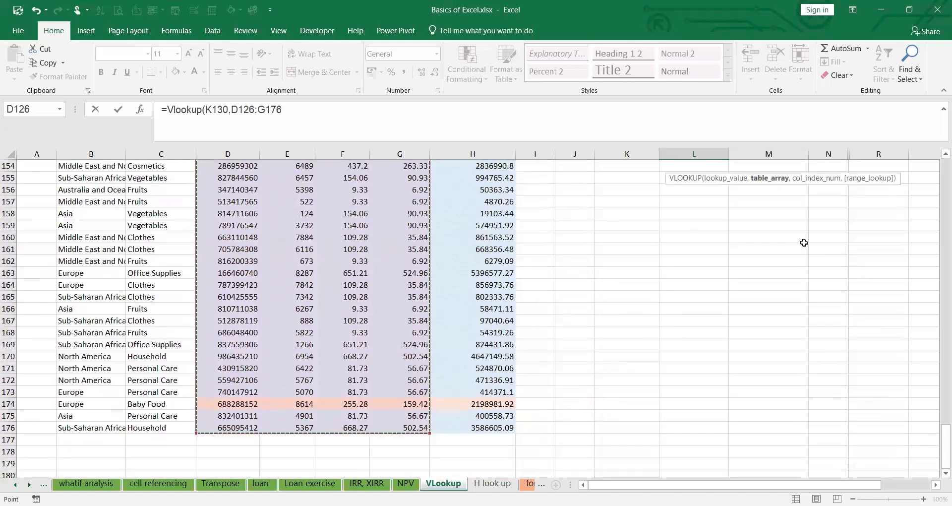
pyautogui.scroll(8, 804, 243)
pyautogui.scroll(1, 804, 242)
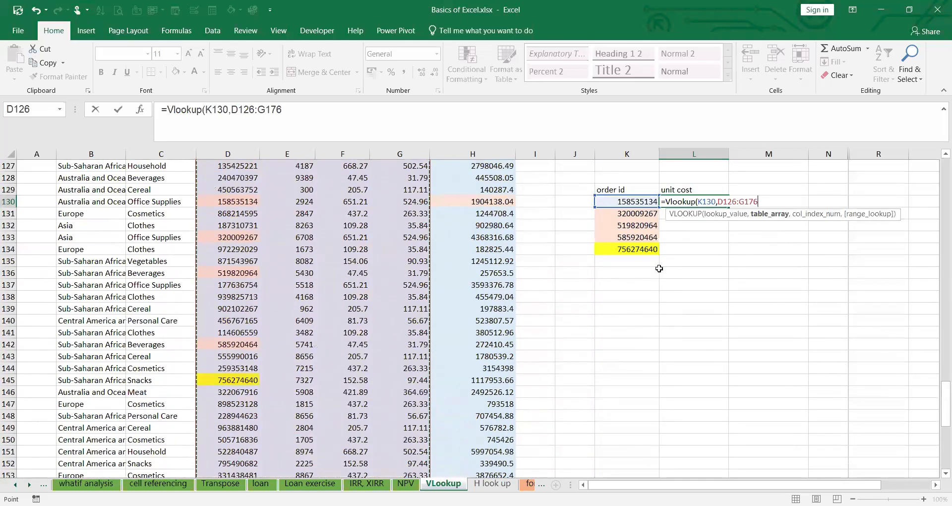
pyautogui.write(',')
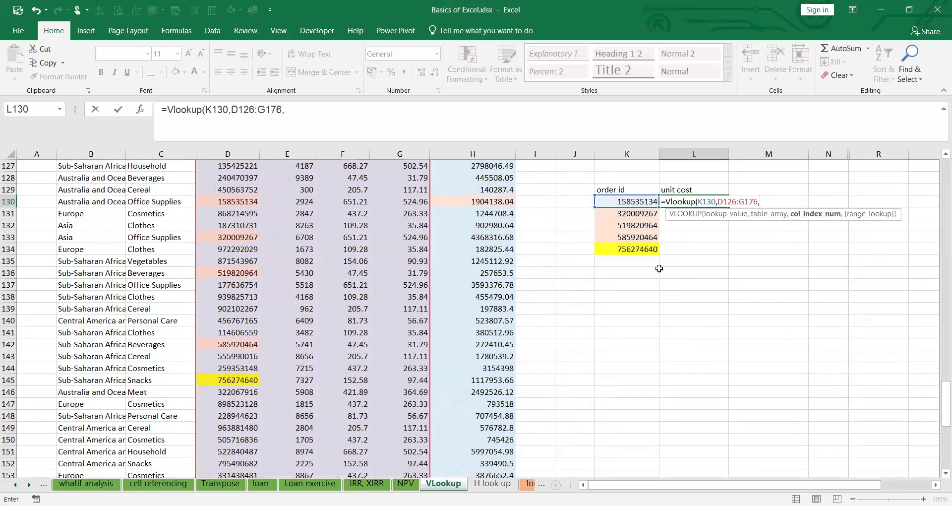
# Complete the VLOOKUP in L130 with column index 4 and FALSE for an exact match
pyautogui.scroll(1, 438, 269)
pyautogui.scroll(1, 438, 269)
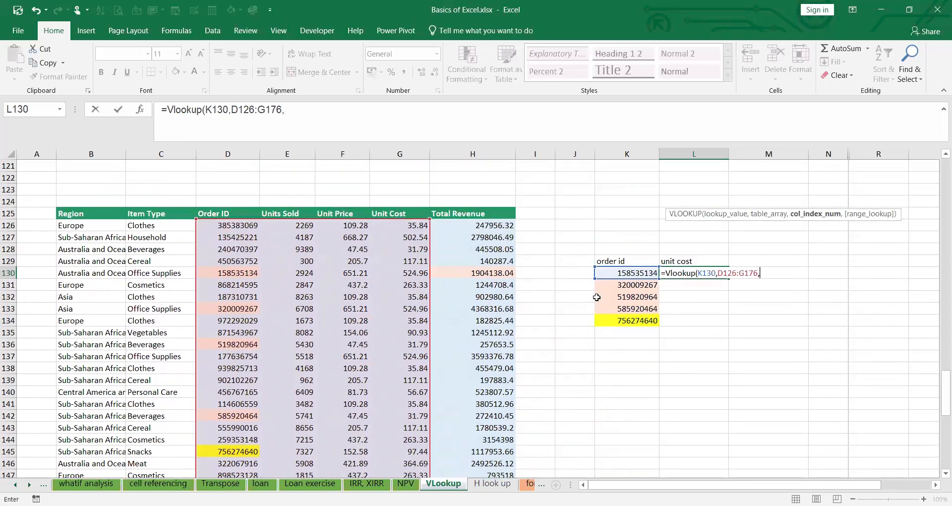
pyautogui.write('4,')
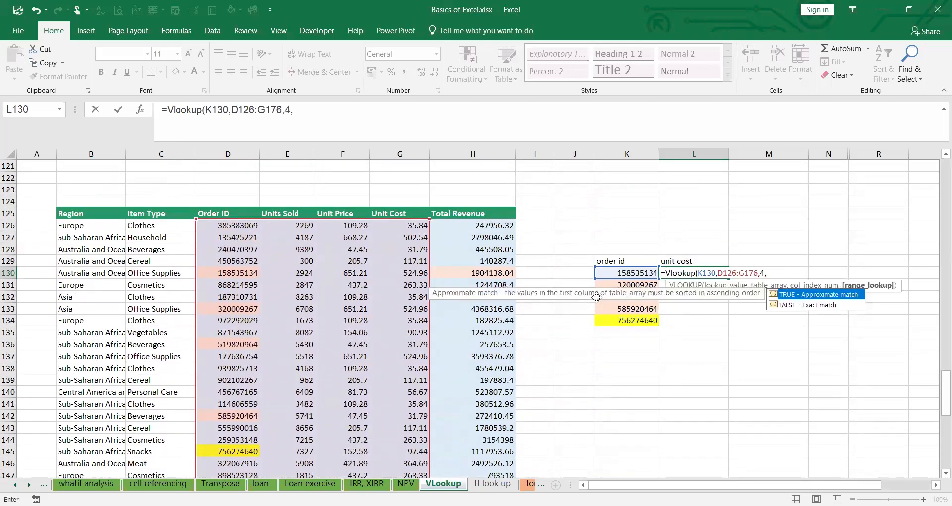
pyautogui.write('False')
pyautogui.press('Return')
# Fill the unit cost formula from L130 down to L134
pyautogui.click(716, 270)
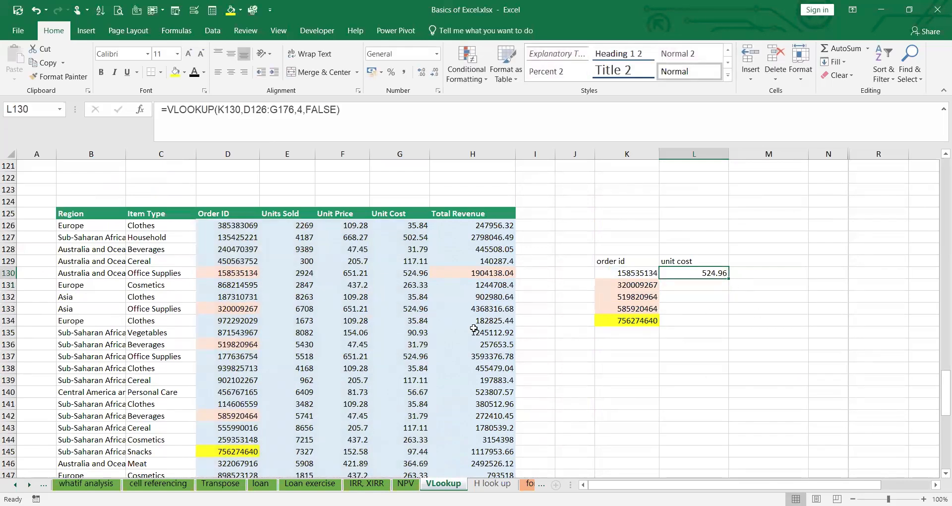
pyautogui.moveTo(731, 281); pyautogui.dragTo(730, 323)
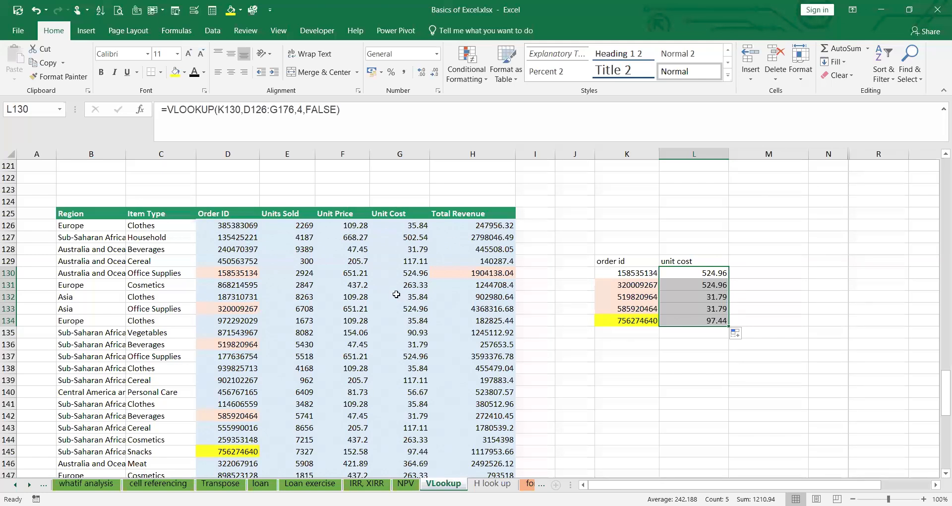
pyautogui.click(664, 403)
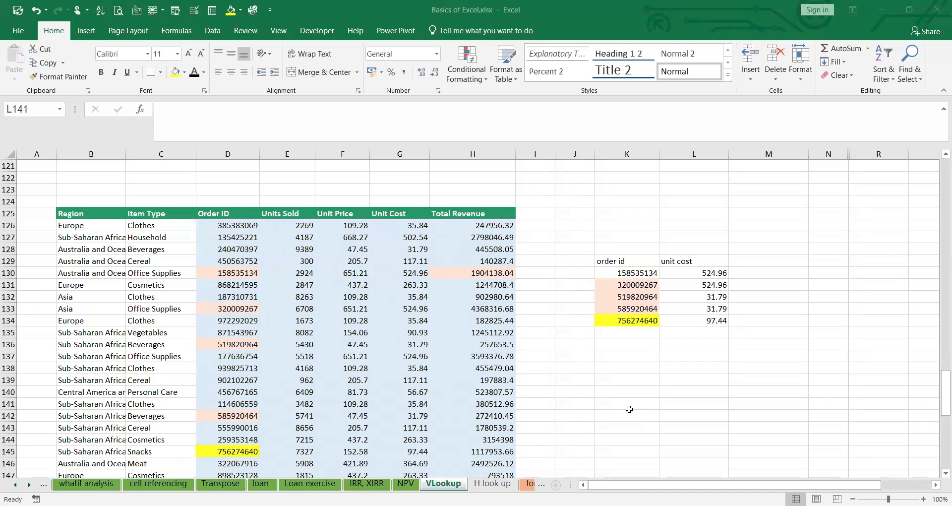
# Select the table data D126:H176 to show extending a selection across a long table, and clear the selection
pyautogui.click(229, 226)
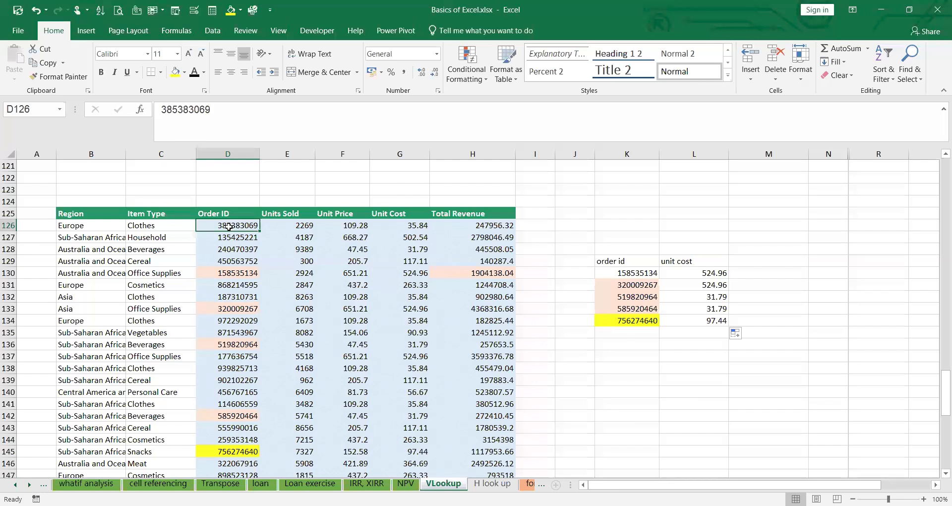
pyautogui.hotkey('shift', 'Right')
pyautogui.hotkey('shift', 'Right')
pyautogui.hotkey('shift', 'Right')
pyautogui.hotkey('shift', 'Right')
pyautogui.hotkey('shift', 'Right')
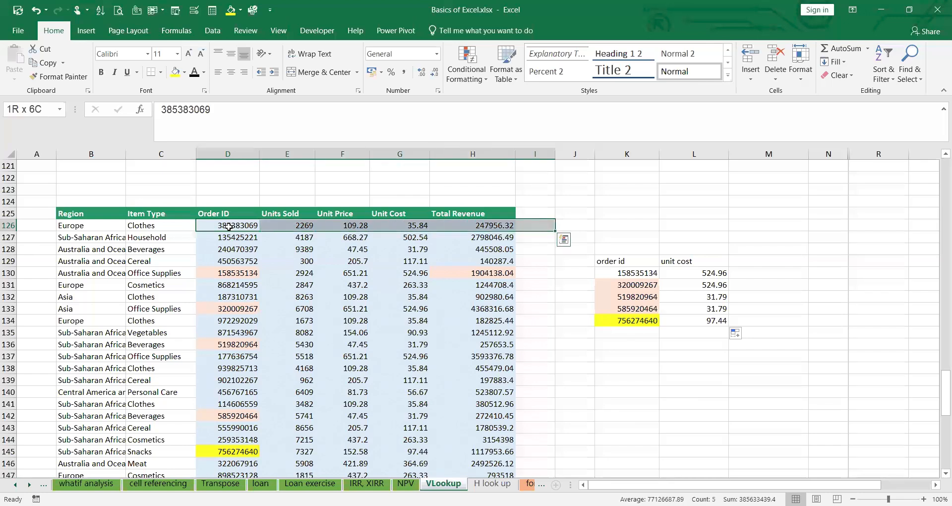
pyautogui.hotkey('shift', 'Left')
pyautogui.hotkey('shift', 'Down')
pyautogui.hotkey('shift', 'Down')
pyautogui.hotkey('shift', 'Down')
pyautogui.hotkey('shift', 'Down')
pyautogui.hotkey('shift', 'Down')
pyautogui.hotkey('shift', 'Down')
pyautogui.hotkey('shift', 'Down')
pyautogui.hotkey('shift', 'Down')
pyautogui.hotkey('shift', 'Down')
pyautogui.hotkey('shift', 'Down')
pyautogui.hotkey('shift', 'Down')
pyautogui.hotkey('shift', 'Down')
pyautogui.hotkey('shift', 'Down')
pyautogui.hotkey('shift', 'Down')
pyautogui.hotkey('shift', 'Down')
pyautogui.hotkey('shift', 'Down')
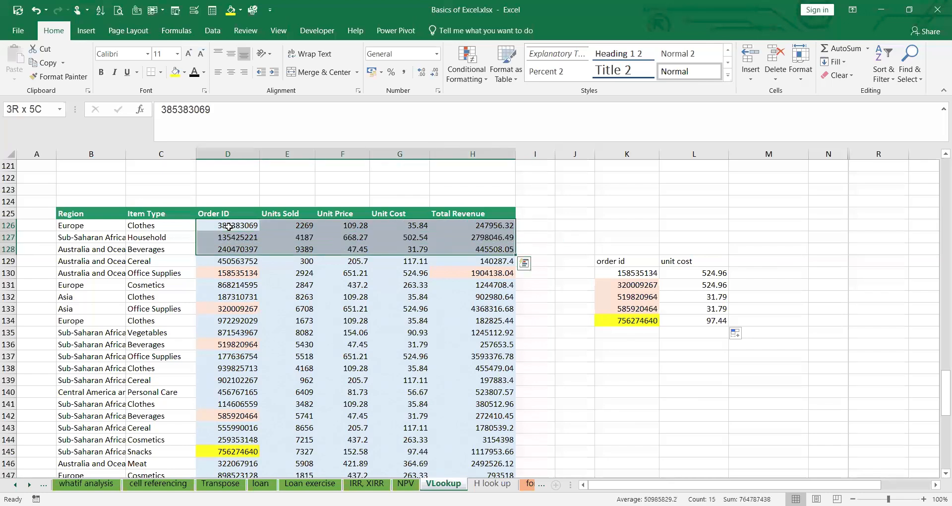
pyautogui.hotkey('shift', 'Down')
pyautogui.hotkey('shift', 'Down')
pyautogui.hotkey('shift', 'Down')
pyautogui.hotkey('shift', 'Down')
pyautogui.hotkey('shift', 'Down')
pyautogui.hotkey('shift', 'Down')
pyautogui.hotkey('shift', 'Down')
pyautogui.hotkey('shift', 'Down')
pyautogui.hotkey('shift', 'Down')
pyautogui.hotkey('shift', 'Down')
pyautogui.hotkey('shift', 'Down')
pyautogui.hotkey('shift', 'Down')
pyautogui.hotkey('shift', 'Down')
pyautogui.hotkey('shift', 'Down')
pyautogui.hotkey('shift', 'Down')
pyautogui.hotkey('shift', 'Down')
pyautogui.hotkey('shift', 'Down')
pyautogui.hotkey('shift', 'Down')
pyautogui.hotkey('shift', 'Down')
pyautogui.hotkey('shift', 'Down')
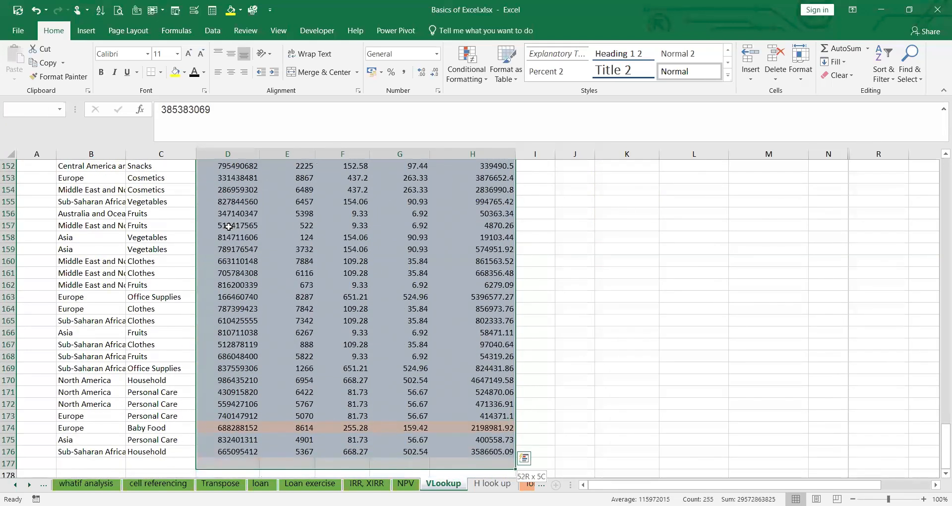
pyautogui.hotkey('shift', 'Up')
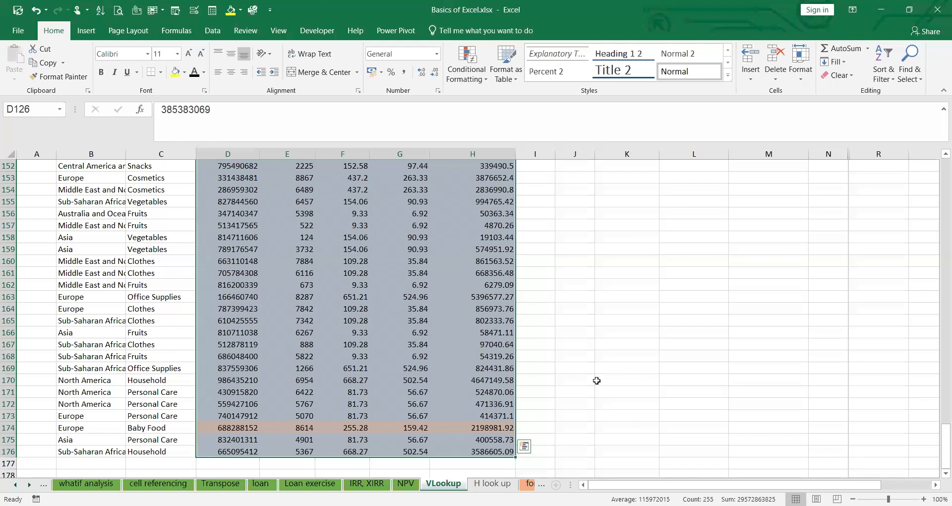
pyautogui.scroll(12, 597, 380)
pyautogui.scroll(-4, 491, 447)
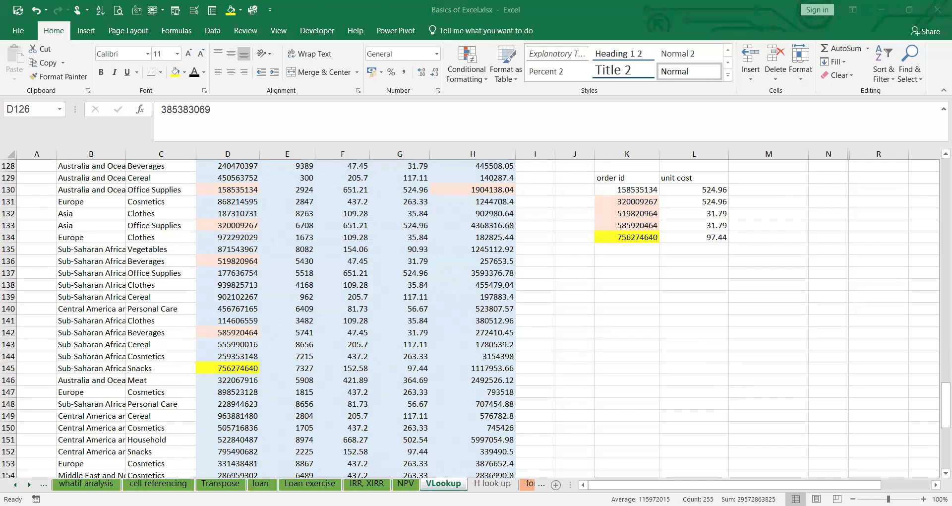
pyautogui.click(15, 485)
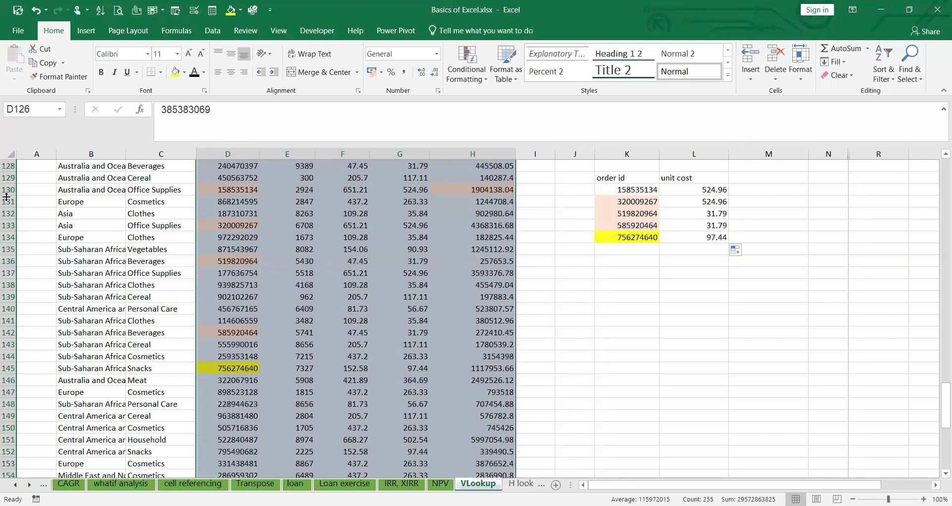
pyautogui.click(267, 296)
# Copy the order id and unit cost lookup block K129:L134 to K174, beside the table's last rows
pyautogui.scroll(3, 30, 219)
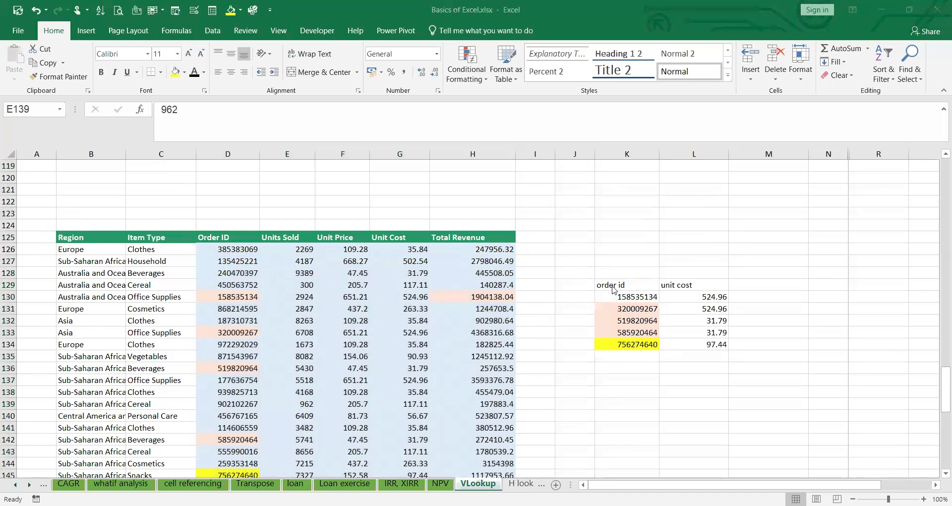
pyautogui.moveTo(618, 287); pyautogui.dragTo(687, 350)
pyautogui.hotkey('ctrl', 'c')
pyautogui.scroll(-4, 628, 409)
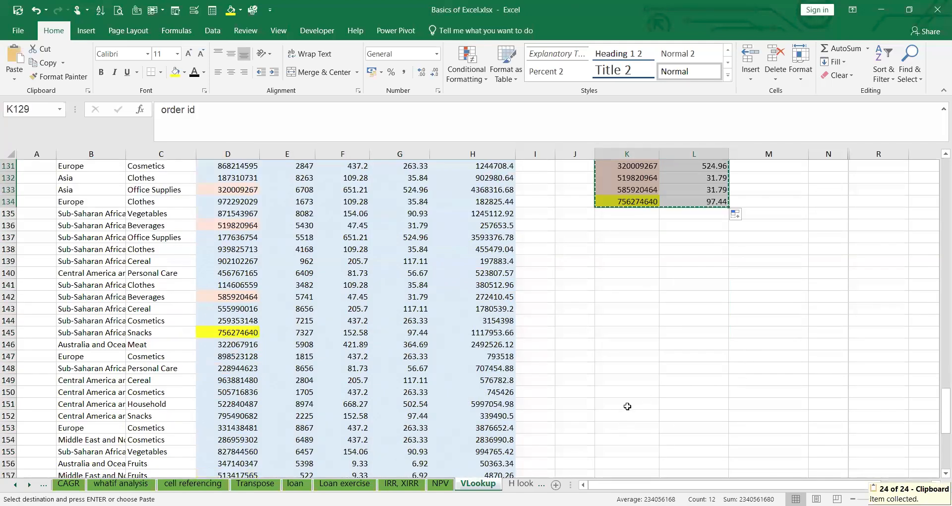
pyautogui.scroll(-7, 628, 409)
pyautogui.scroll(5, 627, 404)
pyautogui.scroll(-6, 627, 404)
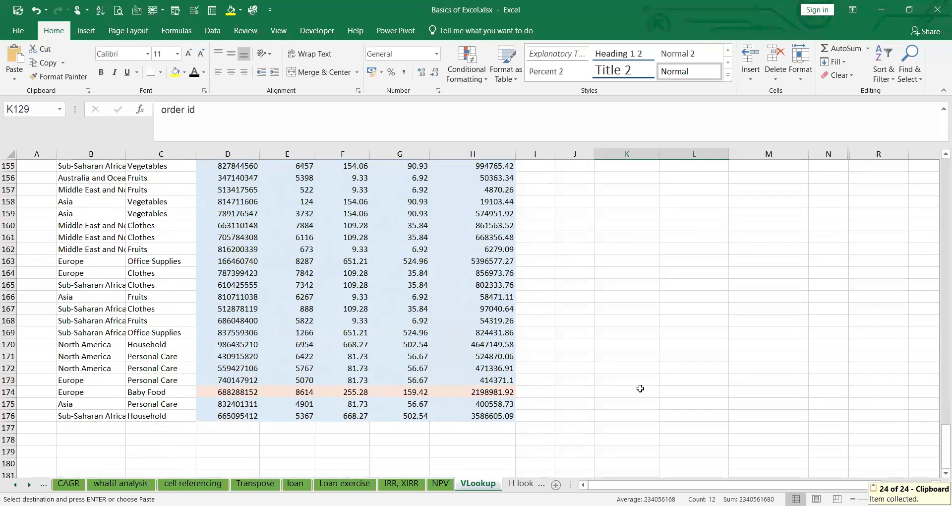
pyautogui.click(631, 393)
pyautogui.press('Return')
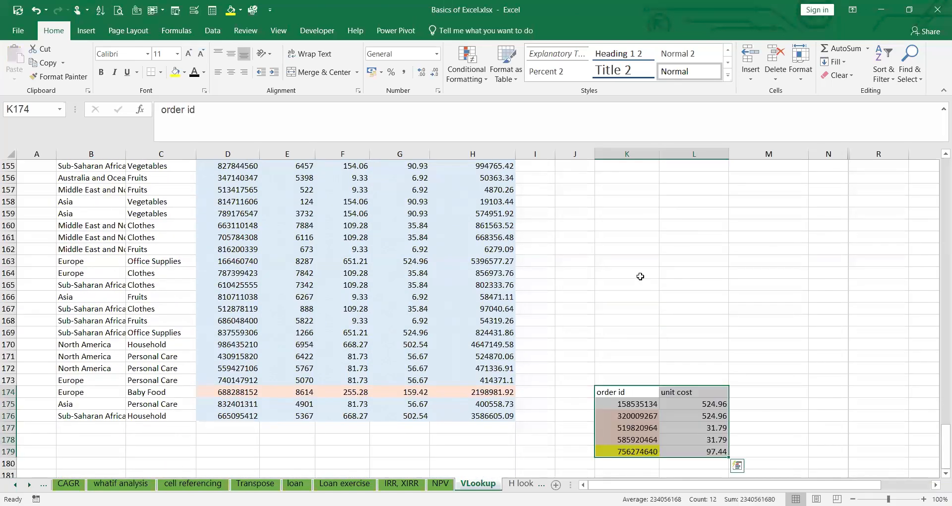
pyautogui.click(638, 276)
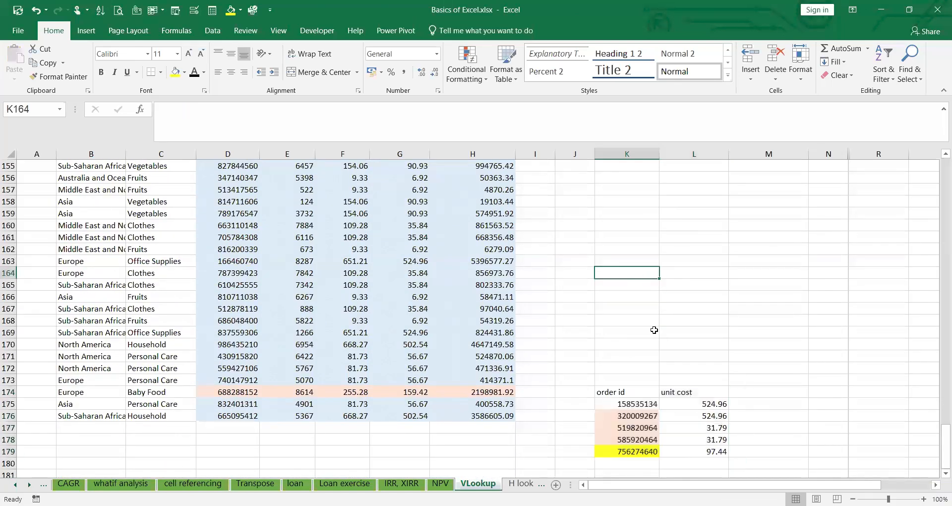
# Group rows 127 to 133 of the sales table and collapse the group
pyautogui.scroll(10, 654, 329)
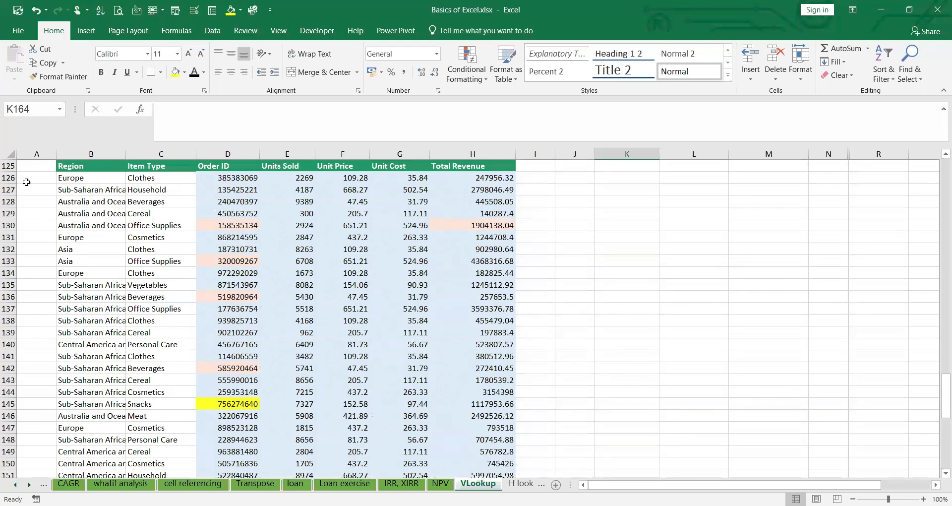
pyautogui.click(8, 189)
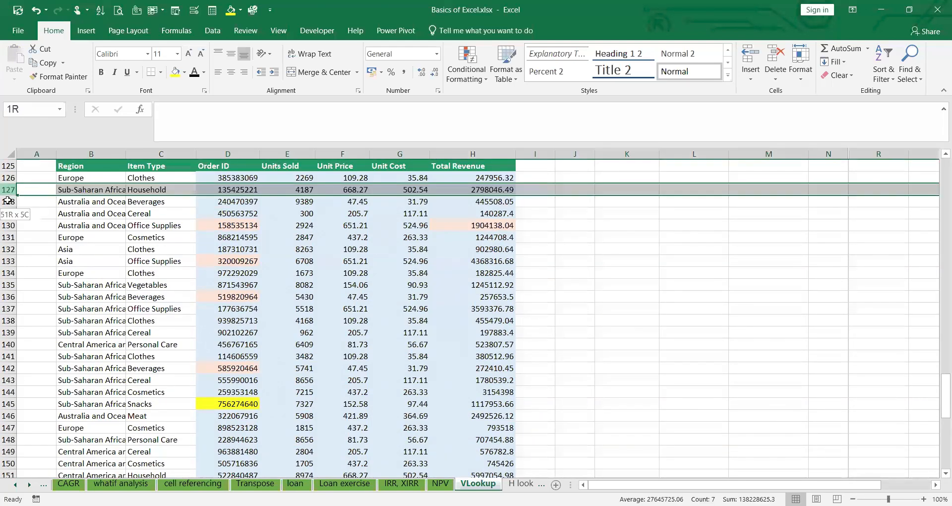
pyautogui.keyDown('shift'); pyautogui.click(7, 261); pyautogui.keyUp('shift')
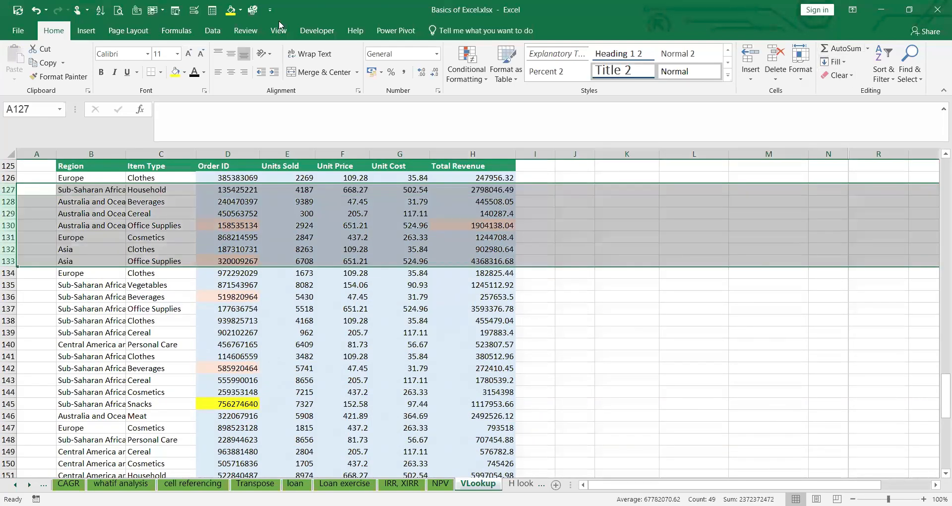
pyautogui.click(212, 33)
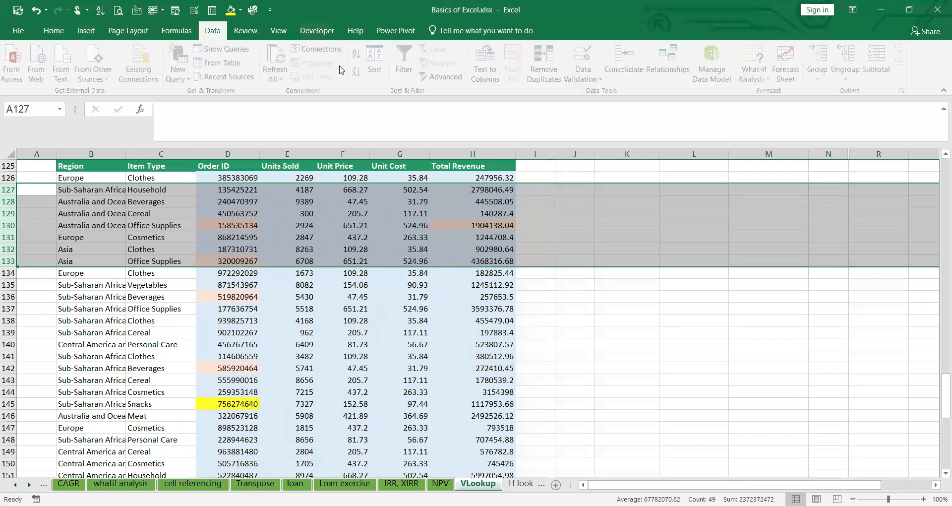
pyautogui.click(820, 66)
pyautogui.click(838, 95)
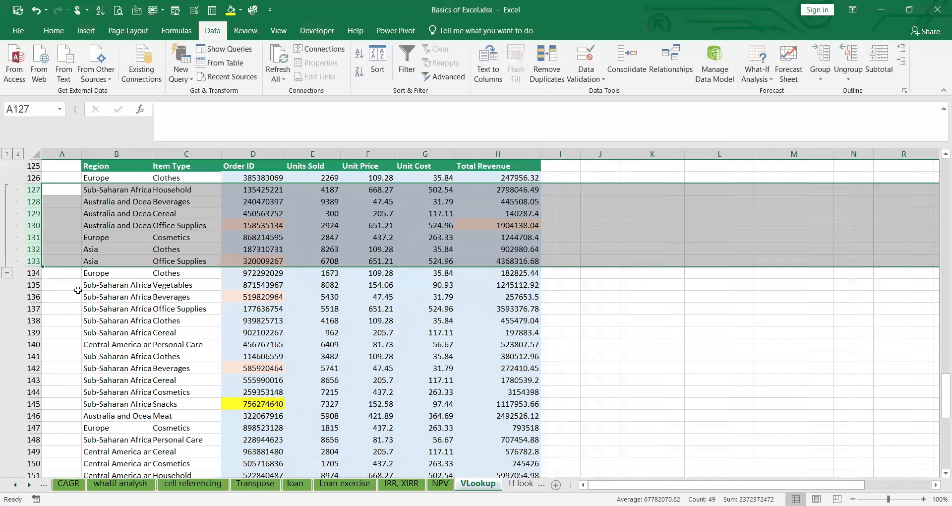
pyautogui.click(7, 272)
pyautogui.moveTo(65, 204); pyautogui.dragTo(558, 286)
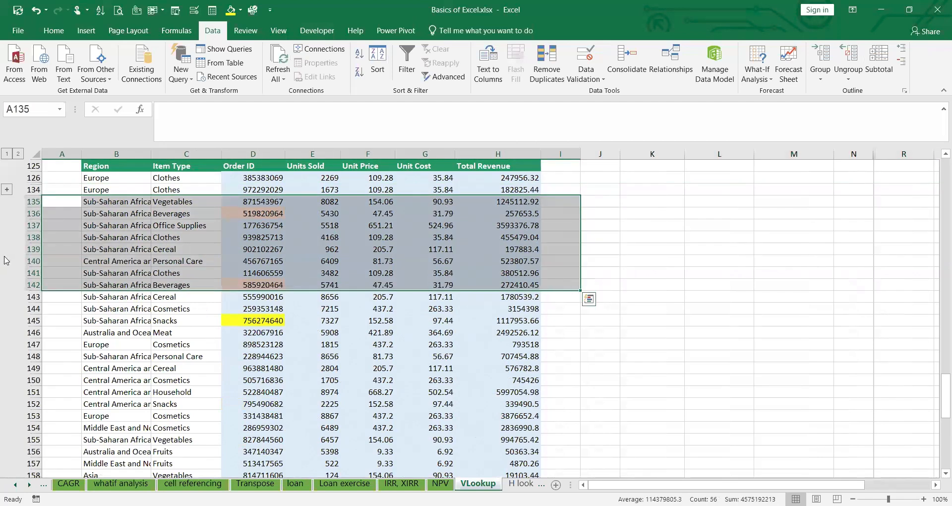
pyautogui.click(33, 202)
pyautogui.click(773, 235)
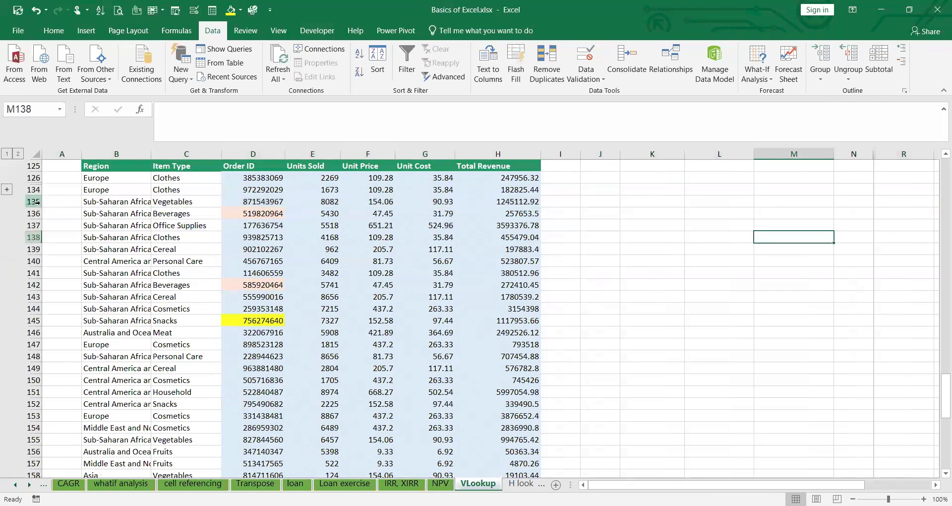
# Group rows 135 to 142 of the sales table and collapse that group
pyautogui.moveTo(28, 202); pyautogui.dragTo(28, 284)
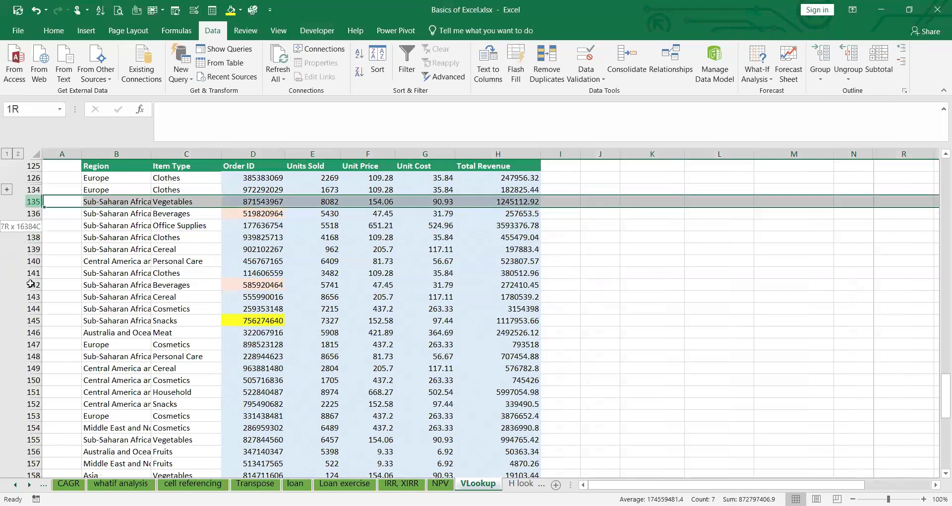
pyautogui.click(822, 72)
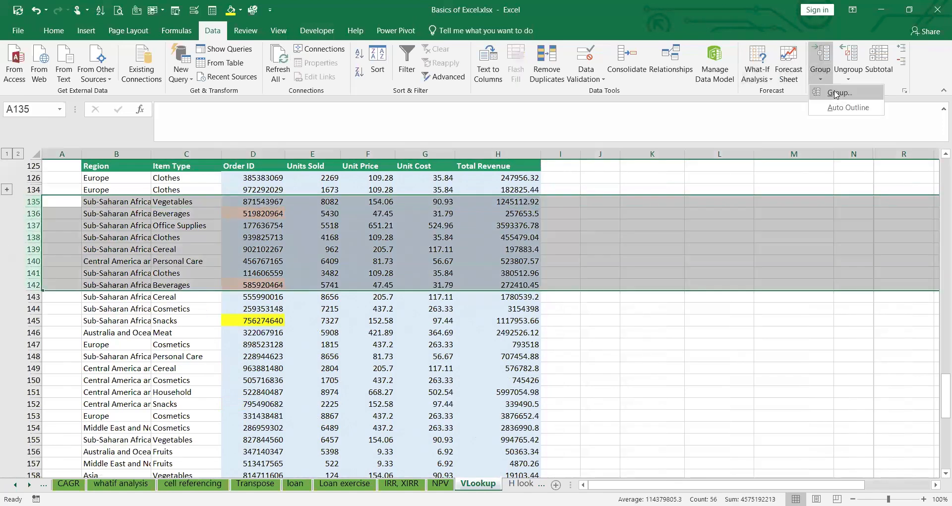
pyautogui.click(837, 94)
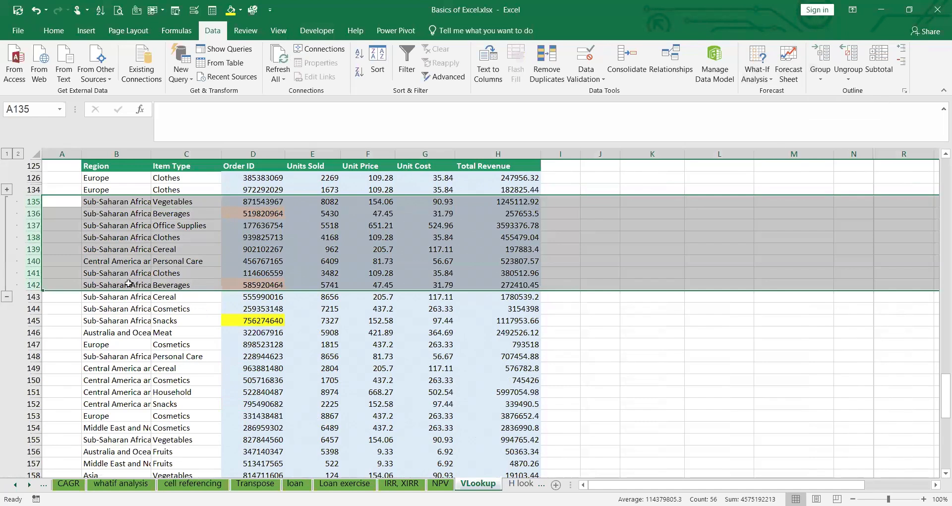
pyautogui.click(8, 297)
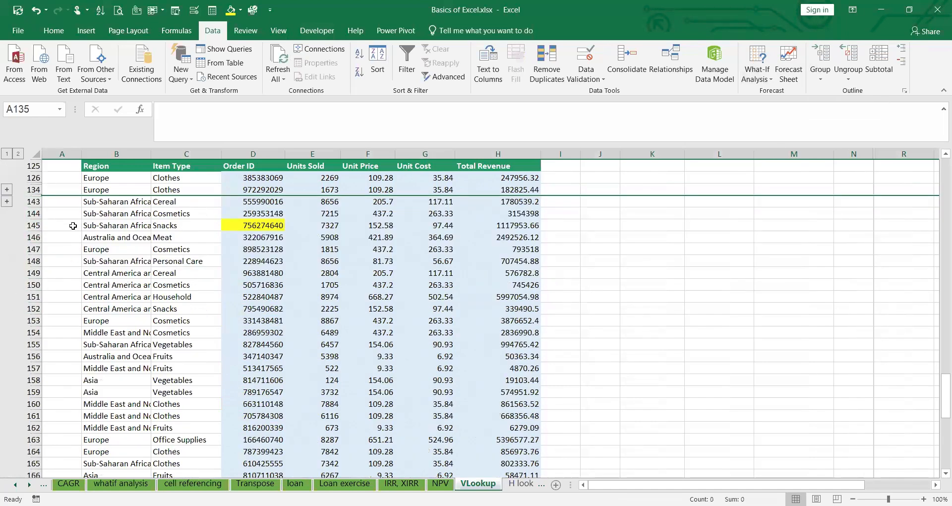
# Group rows 144 to 153 of the sales table and collapse that group
pyautogui.click(31, 213)
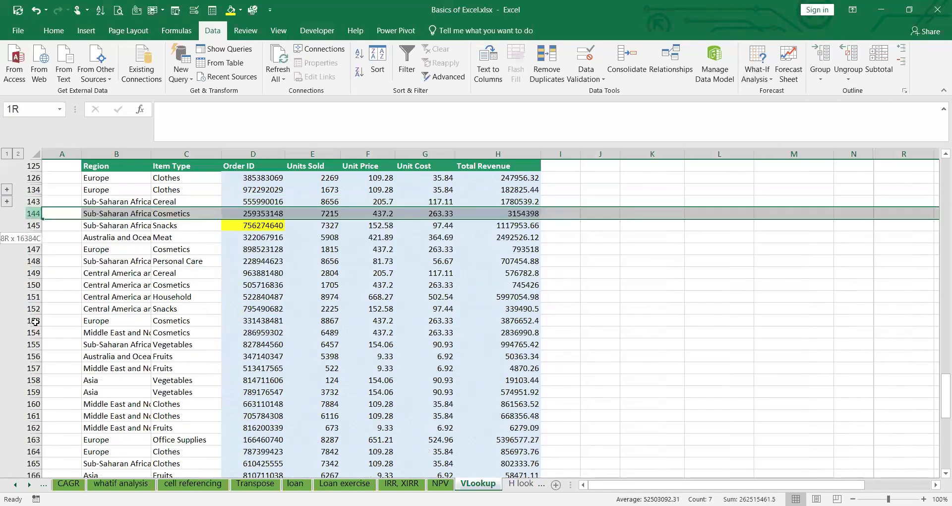
pyautogui.click(821, 77)
pyautogui.click(837, 93)
pyautogui.click(7, 332)
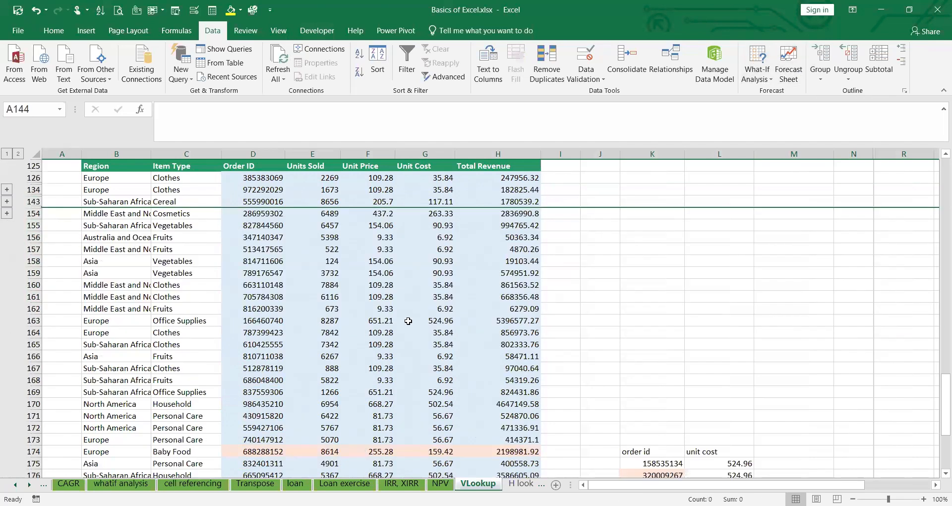
# Clear the unit cost results in L176:L179 and refill them from the VLOOKUP formula in L175
pyautogui.scroll(-2, 546, 396)
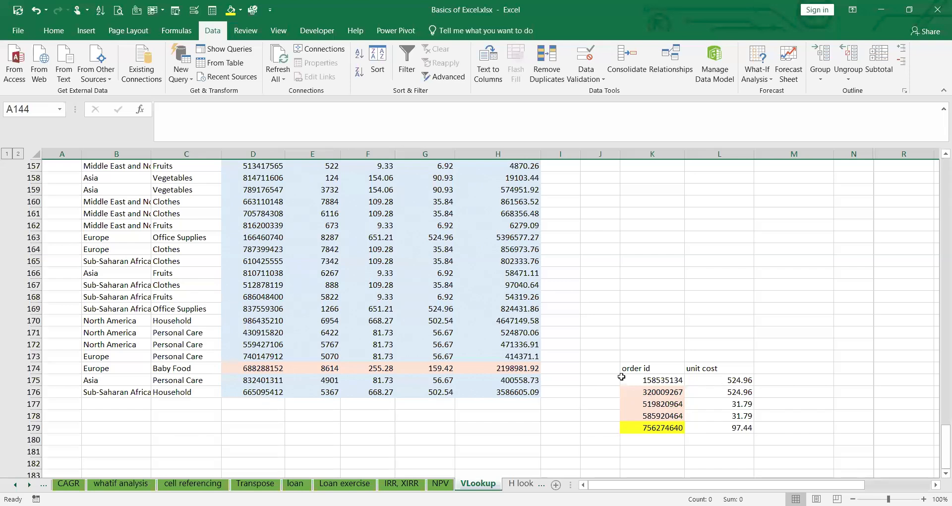
pyautogui.scroll(3, 68, 297)
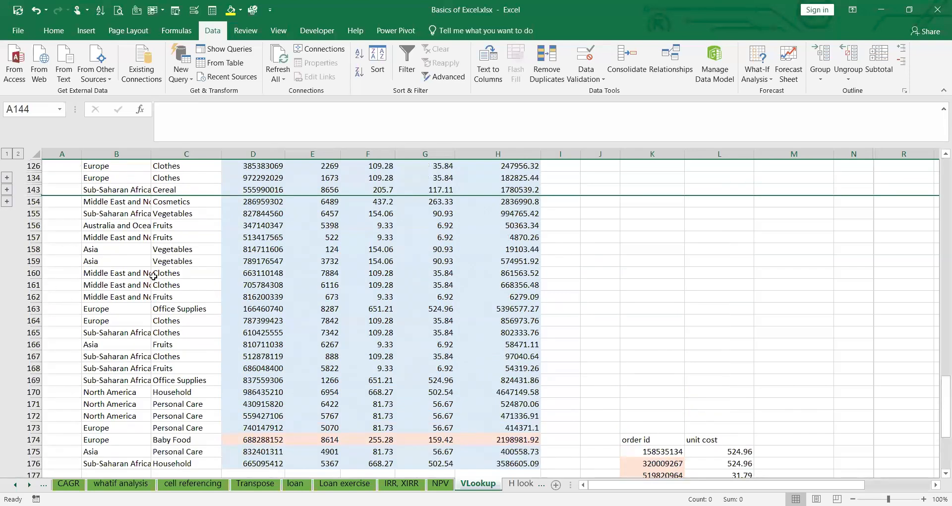
pyautogui.scroll(6, 507, 276)
pyautogui.scroll(-6, 507, 276)
pyautogui.scroll(-1, 666, 415)
pyautogui.scroll(-2, 666, 407)
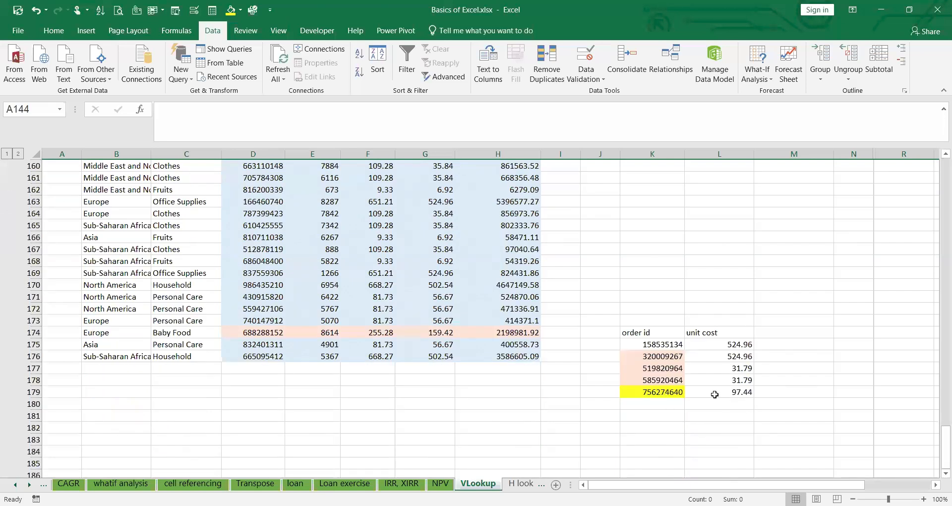
pyautogui.moveTo(725, 358); pyautogui.dragTo(741, 386)
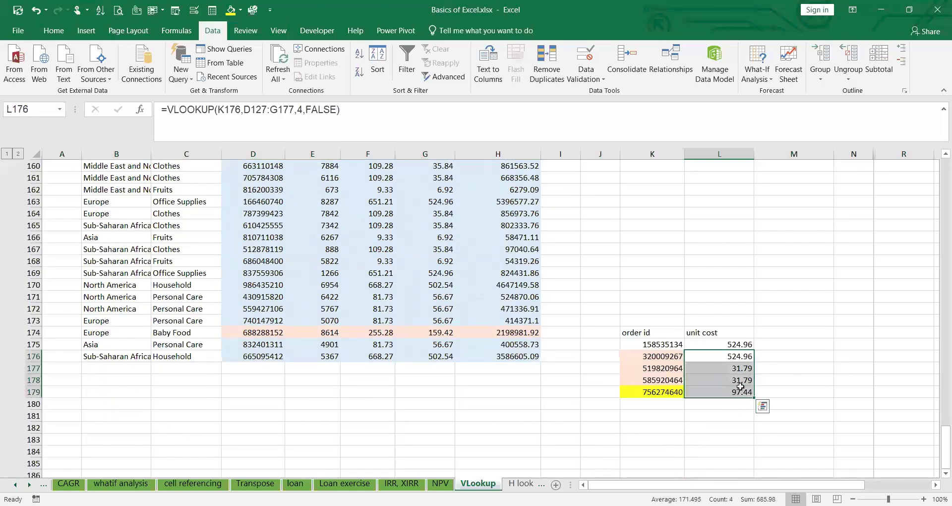
pyautogui.press('Delete')
pyautogui.click(752, 358)
pyautogui.press('Up')
pyautogui.moveTo(754, 352); pyautogui.dragTo(757, 398)
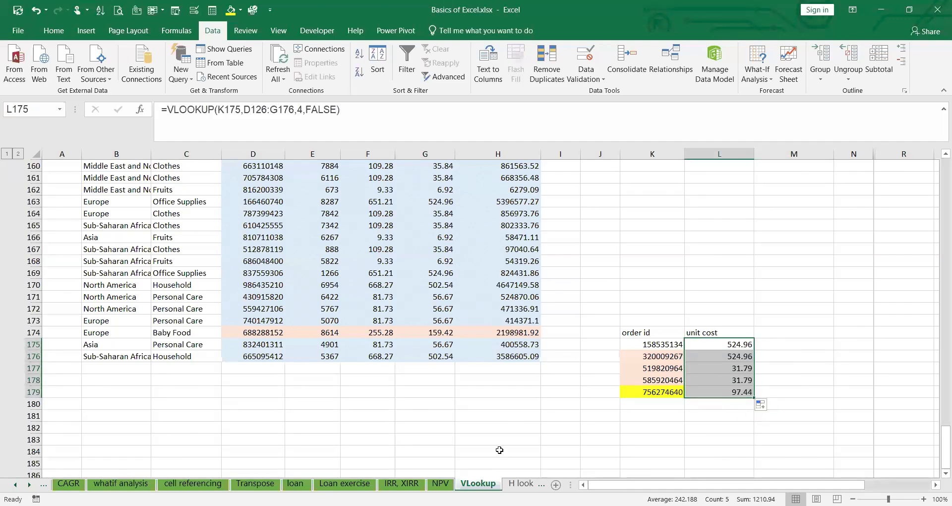
pyautogui.click(567, 403)
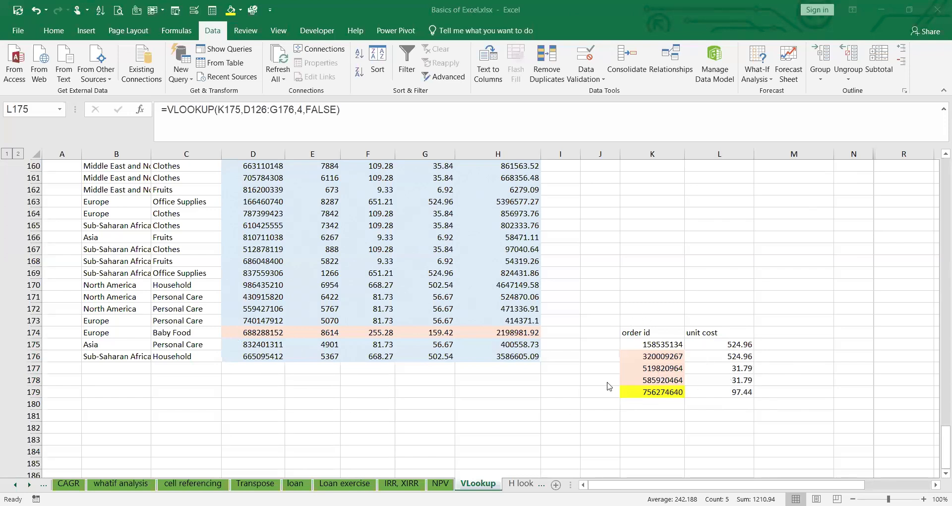
# Delete rows 1 and 2 above the header of the first sales table
pyautogui.scroll(15, 137, 240)
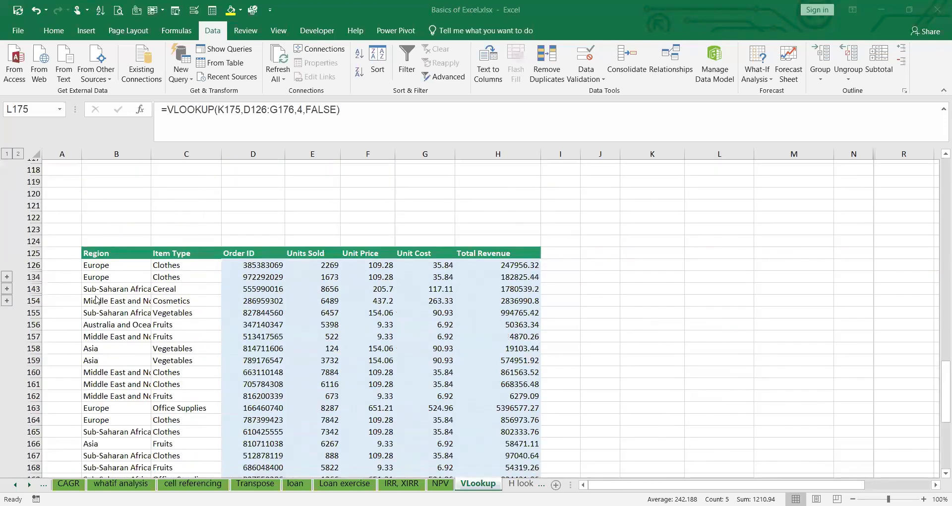
pyautogui.scroll(-4, 152, 351)
pyautogui.scroll(-1, 151, 351)
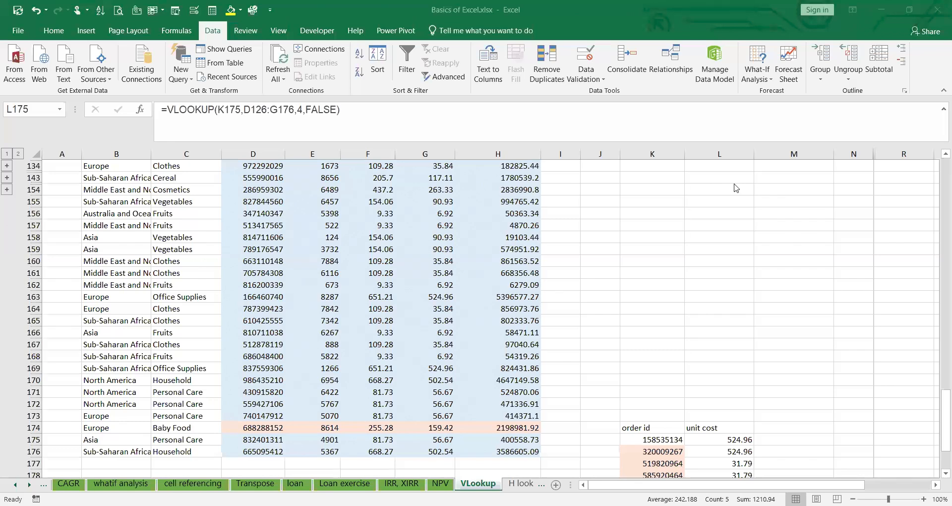
pyautogui.scroll(20, 343, 329)
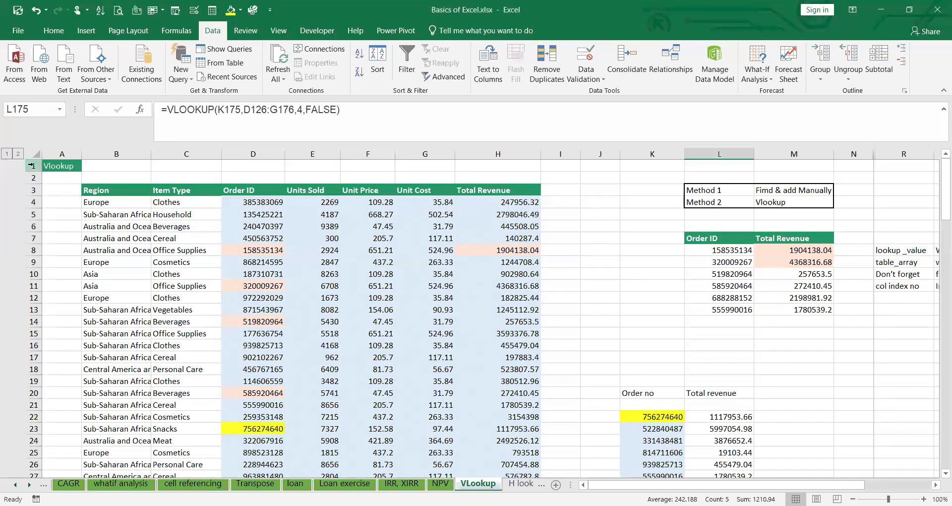
pyautogui.moveTo(31, 166); pyautogui.dragTo(30, 178)
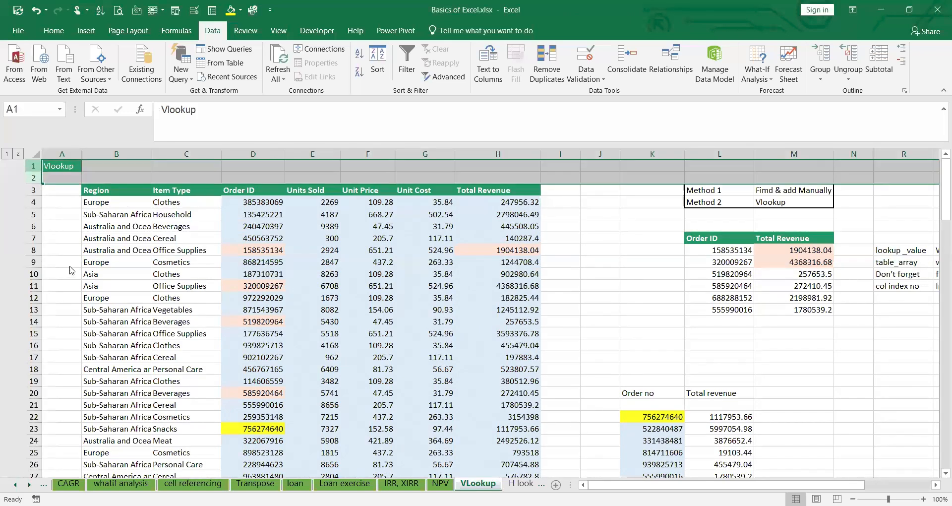
pyautogui.rightClick(28, 166)
pyautogui.click(72, 269)
pyautogui.click(123, 234)
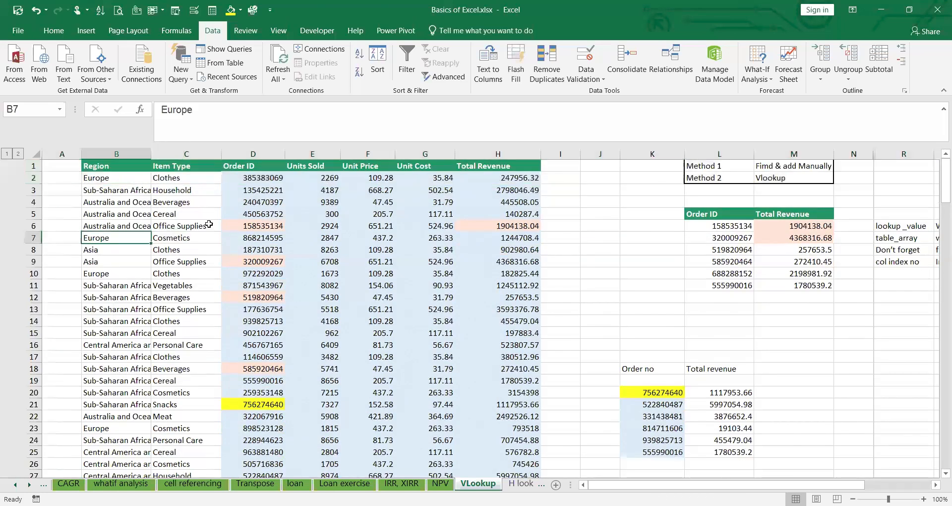
# Freeze the top row holding the sales table's headers
pyautogui.scroll(-5, 318, 276)
pyautogui.scroll(5, 317, 278)
pyautogui.scroll(-3, 467, 397)
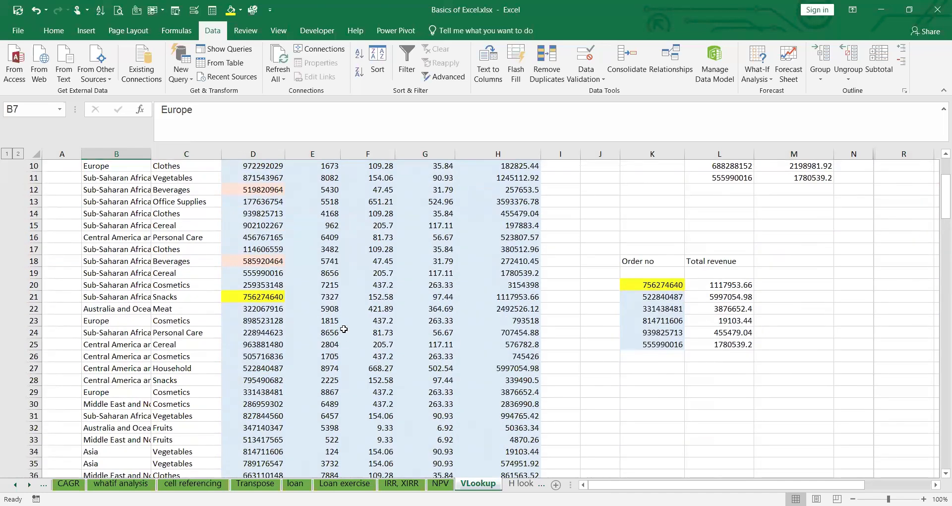
pyautogui.scroll(3, 456, 317)
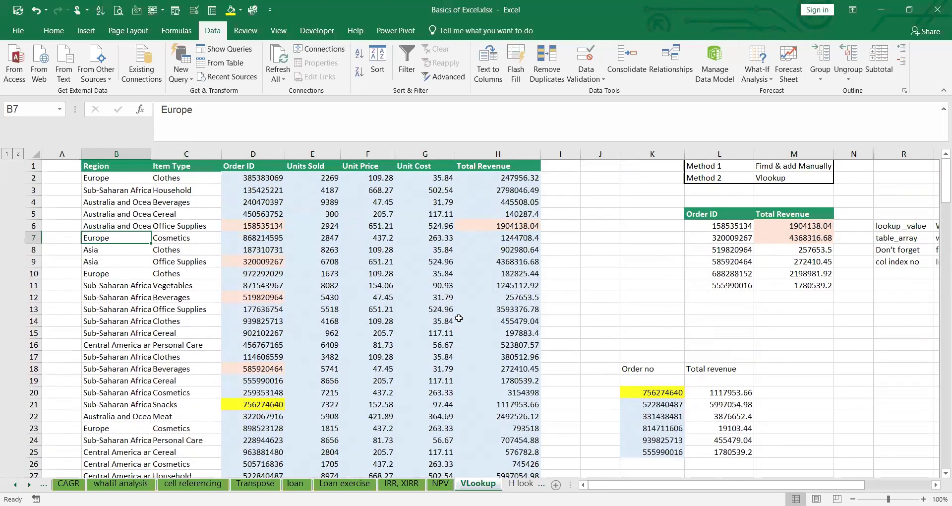
pyautogui.scroll(-6, 459, 318)
pyautogui.scroll(5, 451, 321)
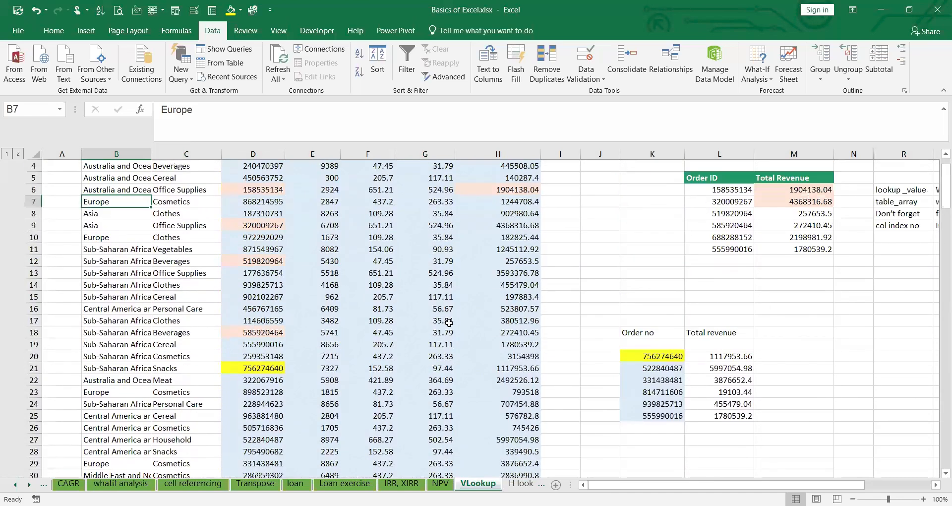
pyautogui.scroll(1, 449, 323)
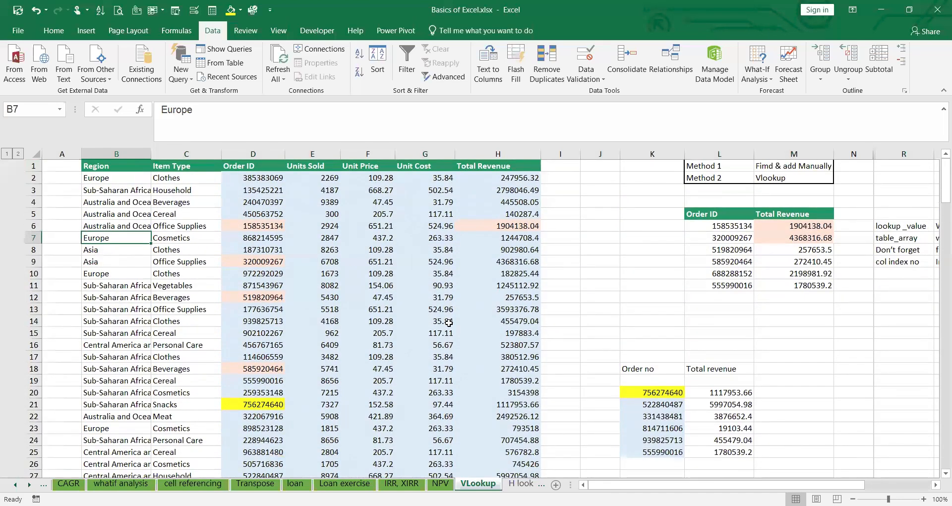
pyautogui.click(33, 167)
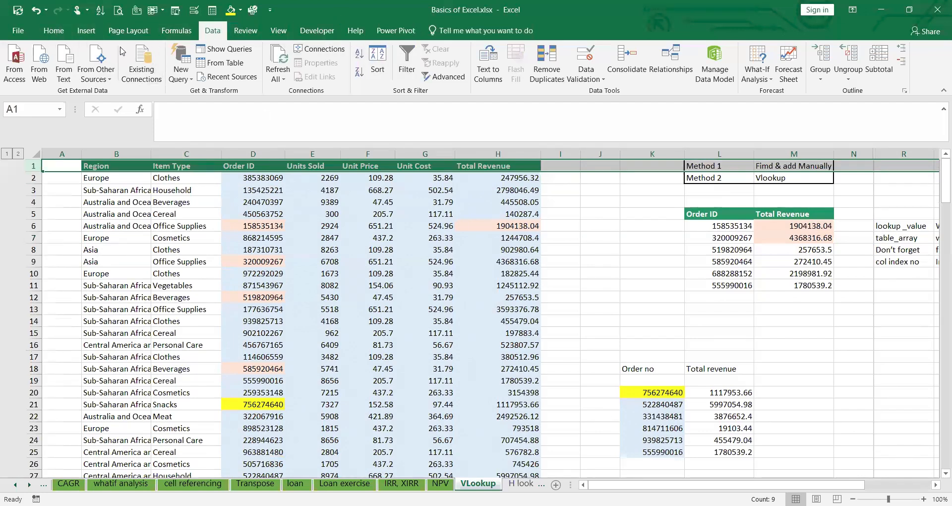
pyautogui.click(155, 12)
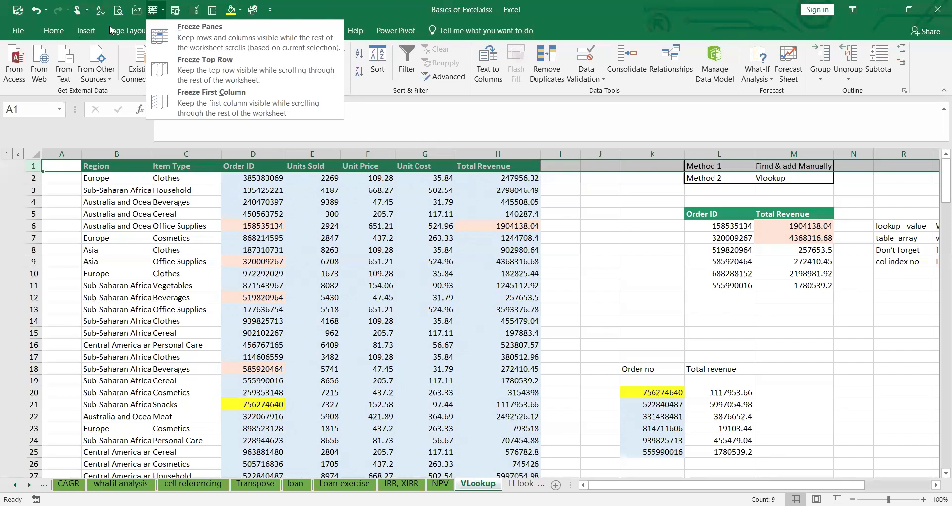
pyautogui.click(212, 68)
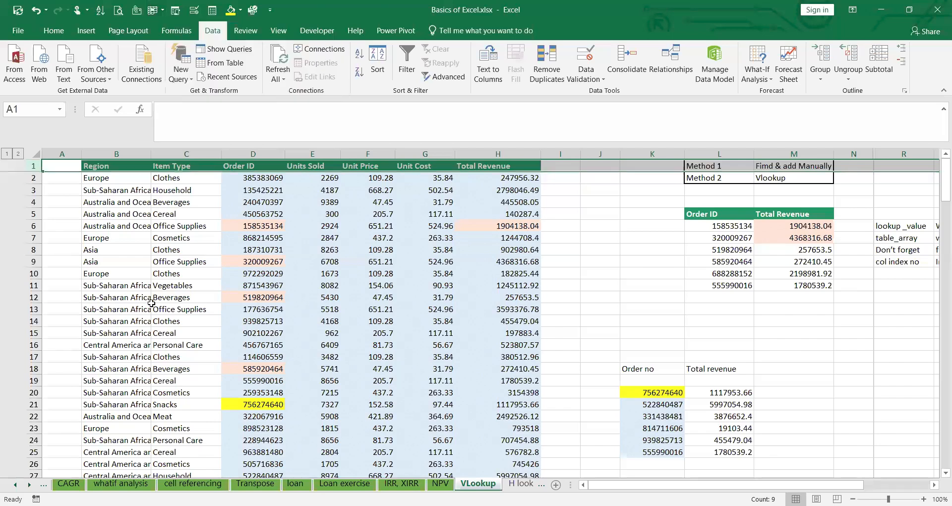
# Look through the long sales table to check how the frozen header row behaves
pyautogui.scroll(-7, 152, 302)
pyautogui.scroll(6, 152, 303)
pyautogui.scroll(-8, 152, 300)
pyautogui.scroll(-3, 153, 300)
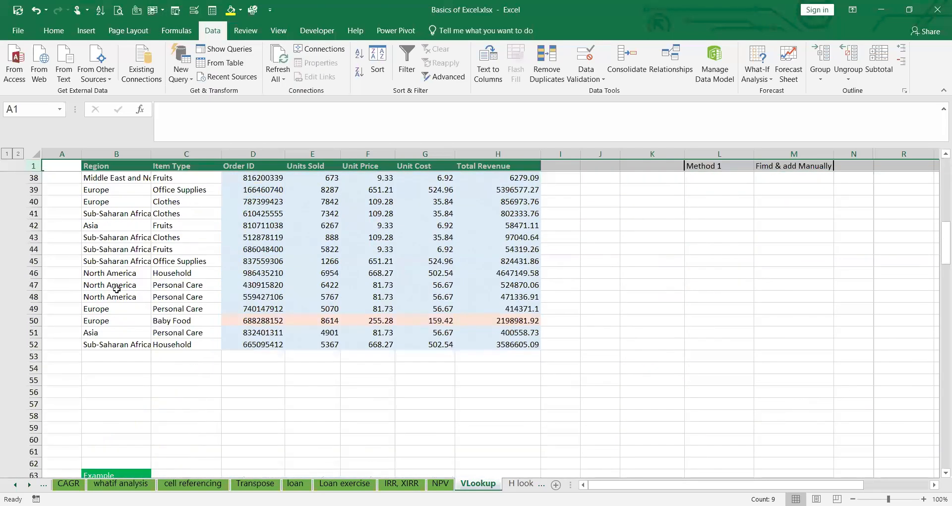
pyautogui.scroll(-6, 252, 344)
pyautogui.scroll(11, 202, 296)
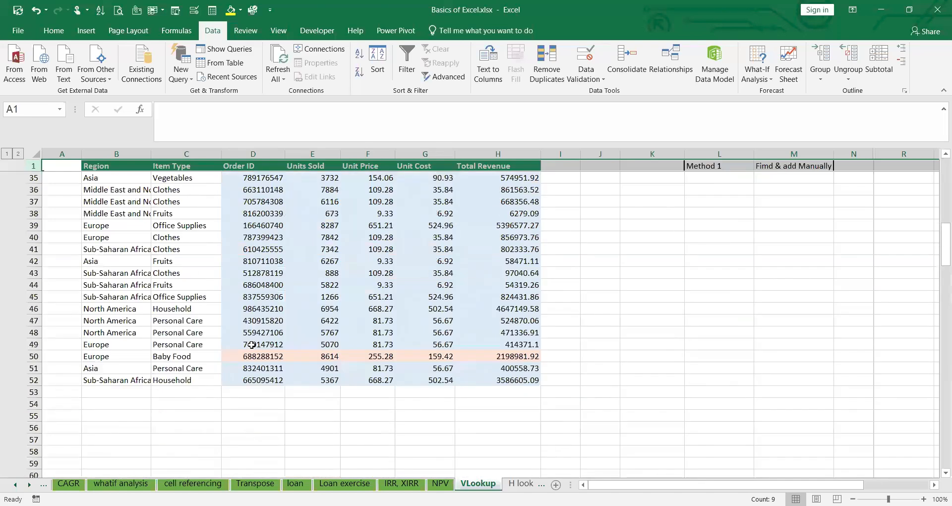
pyautogui.scroll(-2, 202, 296)
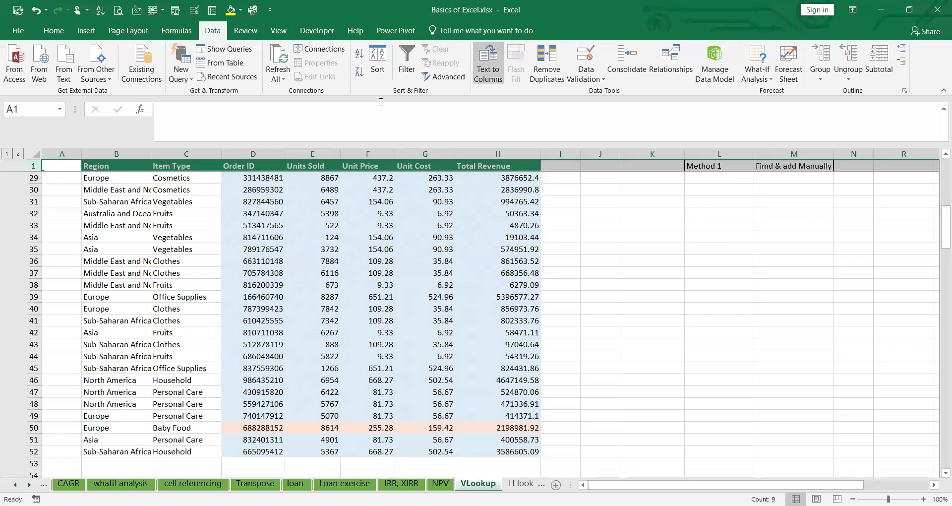
pyautogui.hotkey('alt', 'Tab')
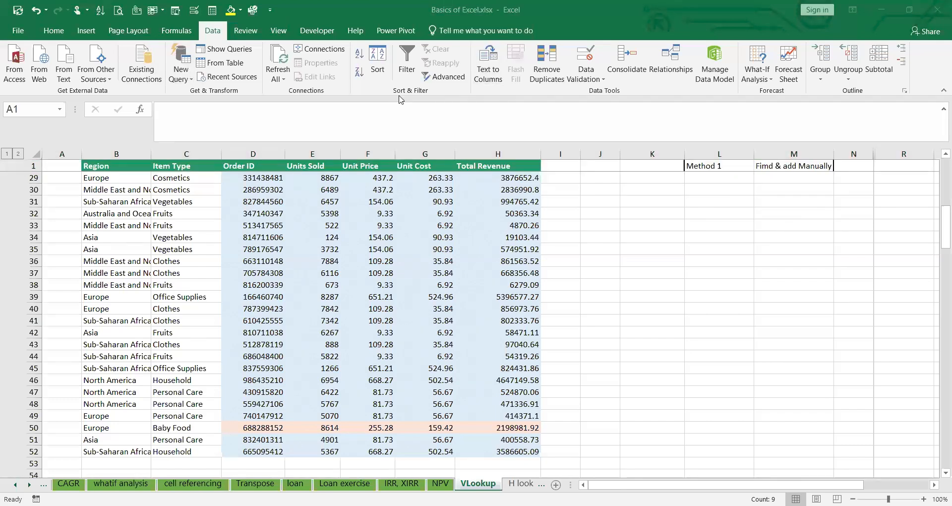
pyautogui.hotkey('alt', 'Tab')
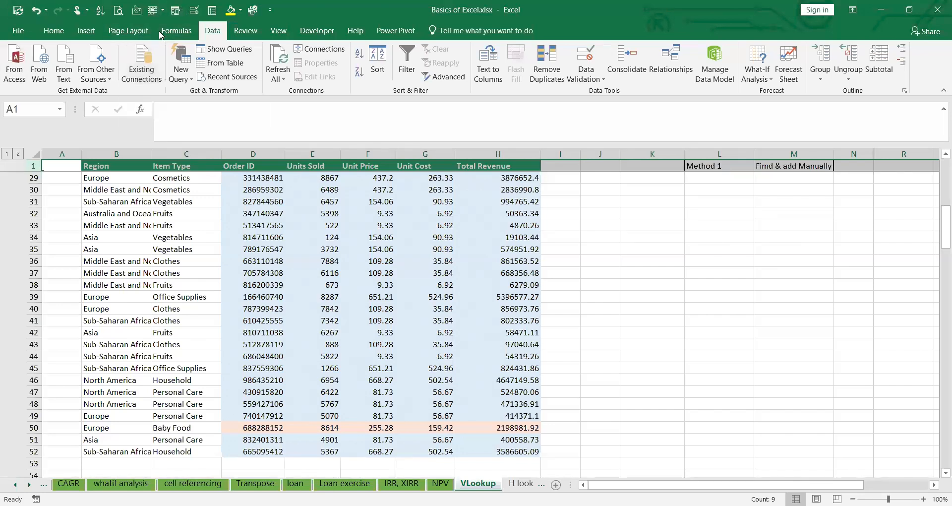
# Unfreeze the panes on the VLookup sheet and check how the header row scrolls
pyautogui.click(281, 30)
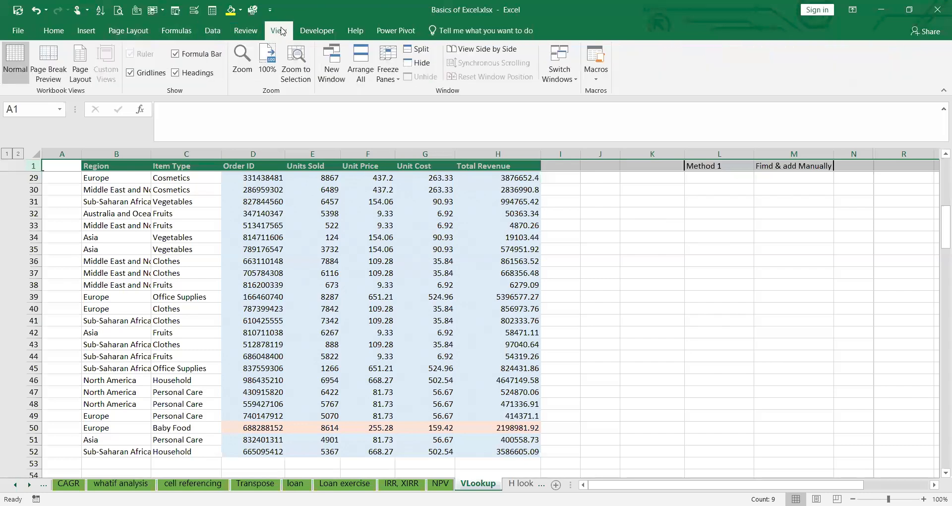
pyautogui.click(388, 82)
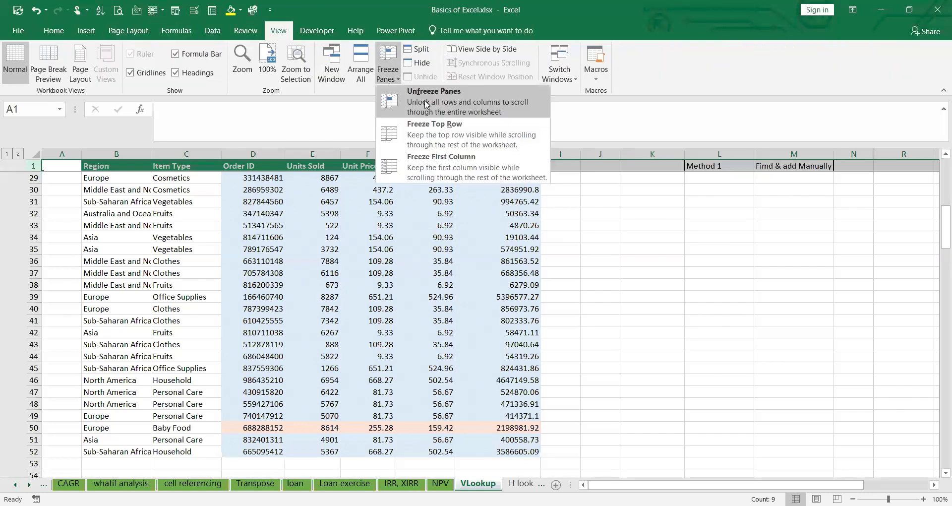
pyautogui.click(426, 104)
pyautogui.click(170, 255)
pyautogui.scroll(-7, 172, 258)
pyautogui.scroll(7, 172, 258)
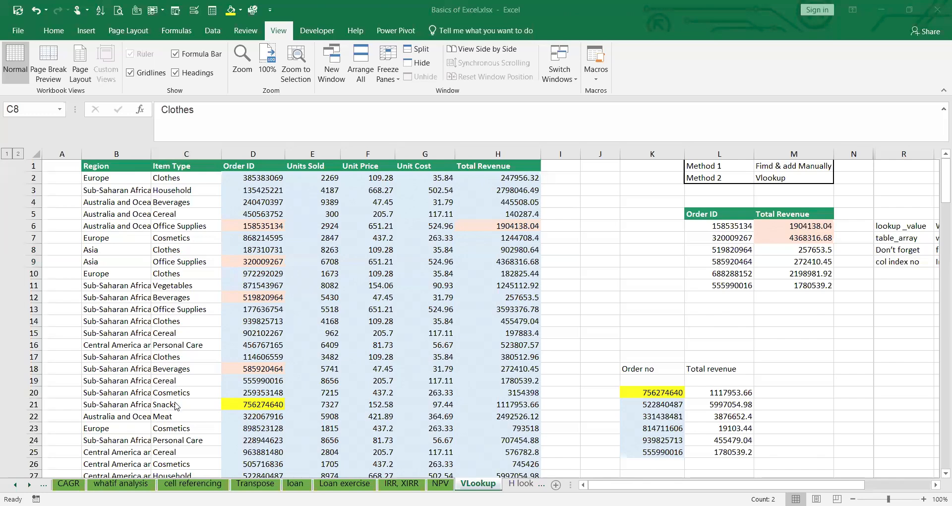
# Go to the Excel Functions sheet near the start of the workbook
pyautogui.click(15, 484)
pyautogui.click(15, 484)
pyautogui.click(15, 484)
pyautogui.click(15, 485)
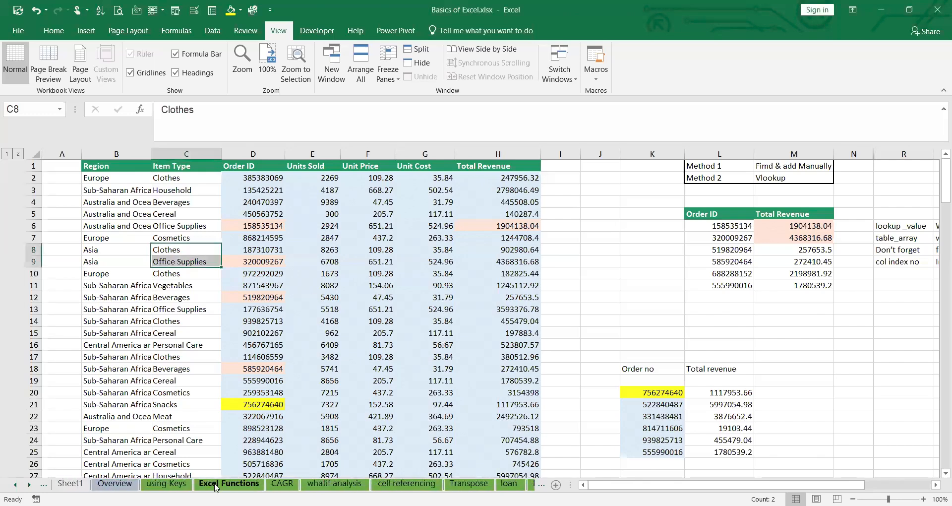
pyautogui.click(229, 484)
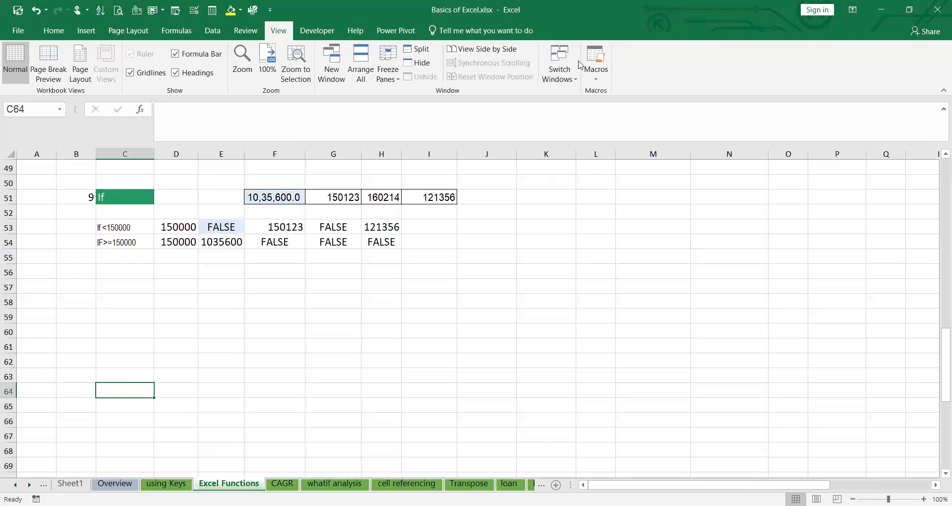
# Examine the Sum if example: the state sales figures in K45:K48 and the formula in F44
pyautogui.scroll(6, 329, 410)
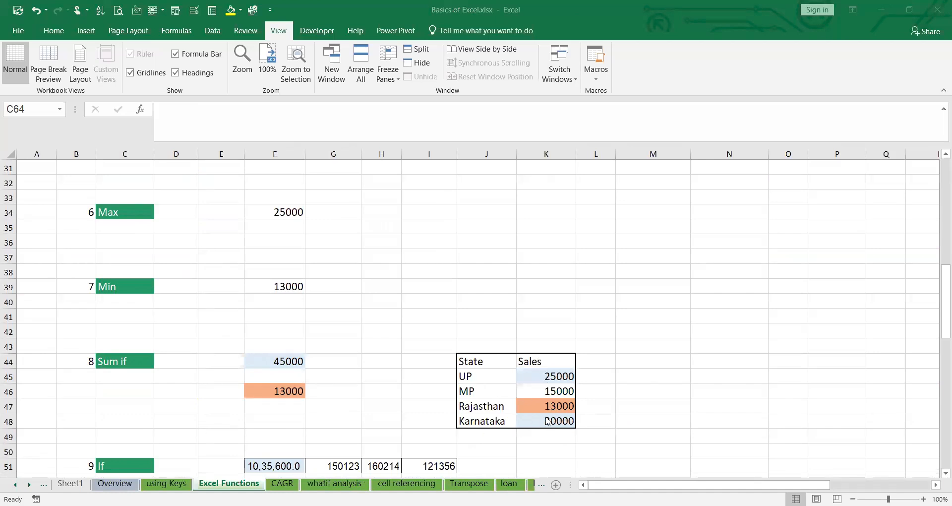
pyautogui.scroll(-1, 547, 420)
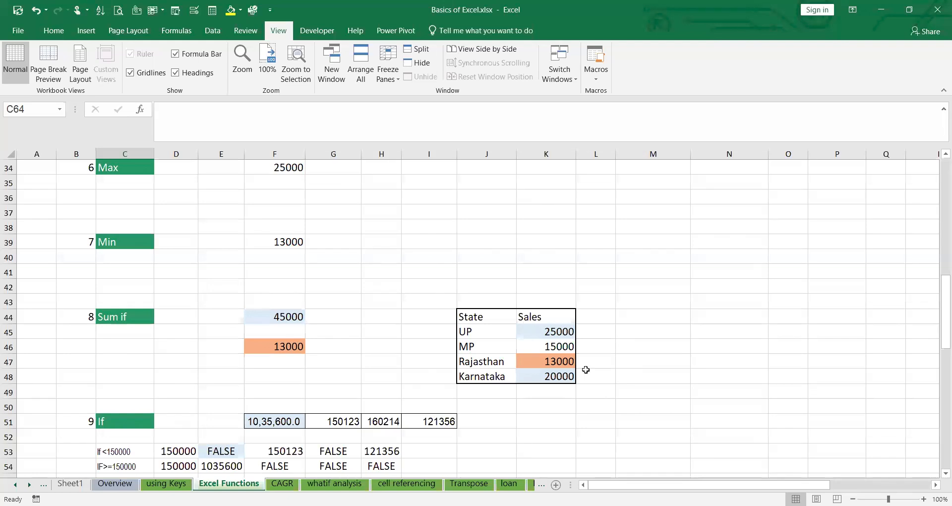
pyautogui.click(573, 330)
pyautogui.click(558, 377)
pyautogui.click(544, 322)
pyautogui.click(543, 329)
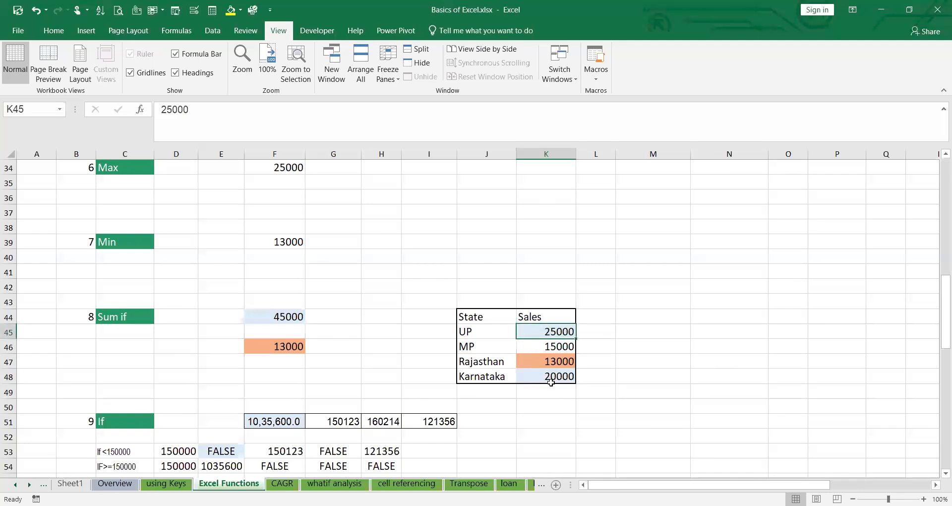
pyautogui.click(290, 318)
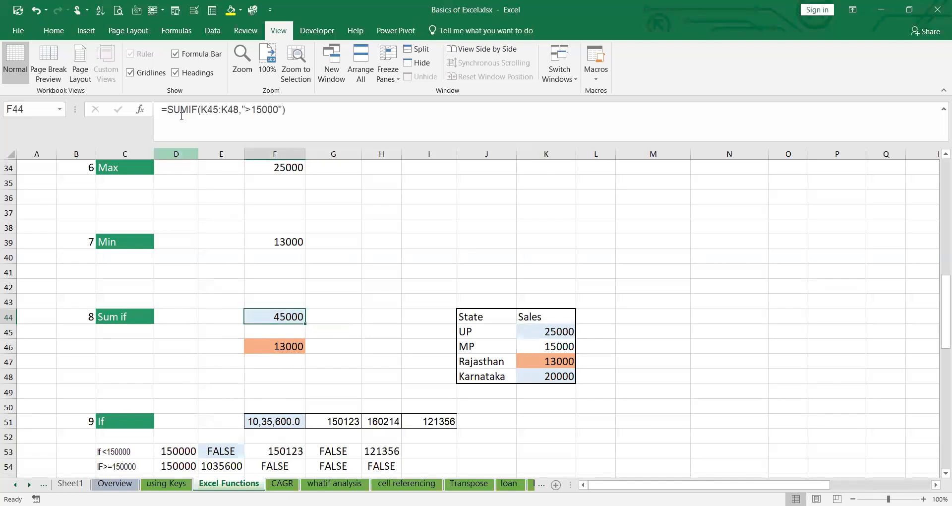
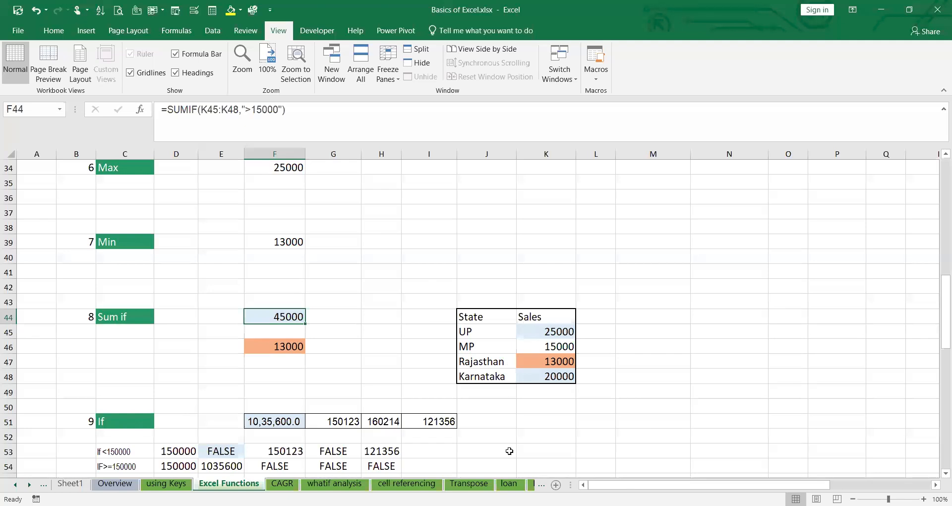
# Widen columns G and H around the If example on the Excel Functions sheet
pyautogui.hotkey('alt', 'Tab')
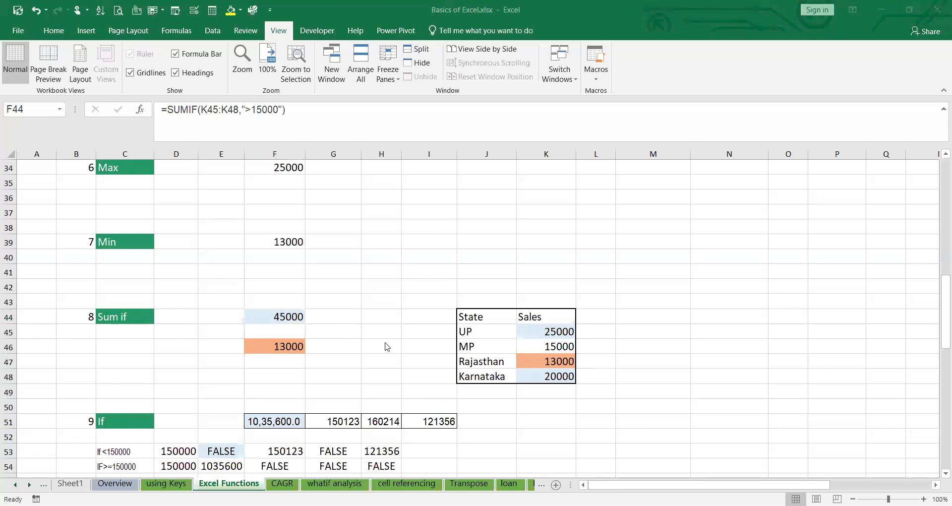
pyautogui.scroll(-1, 388, 346)
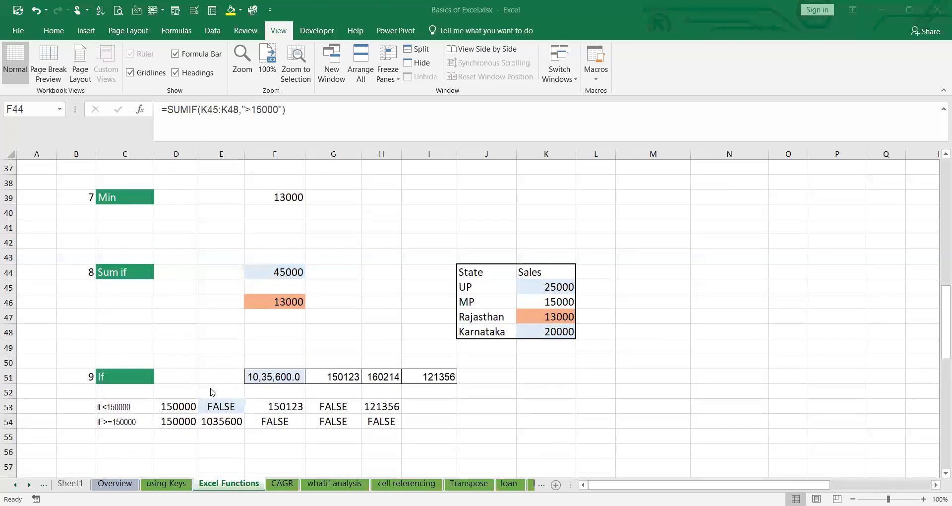
pyautogui.scroll(-2, 305, 349)
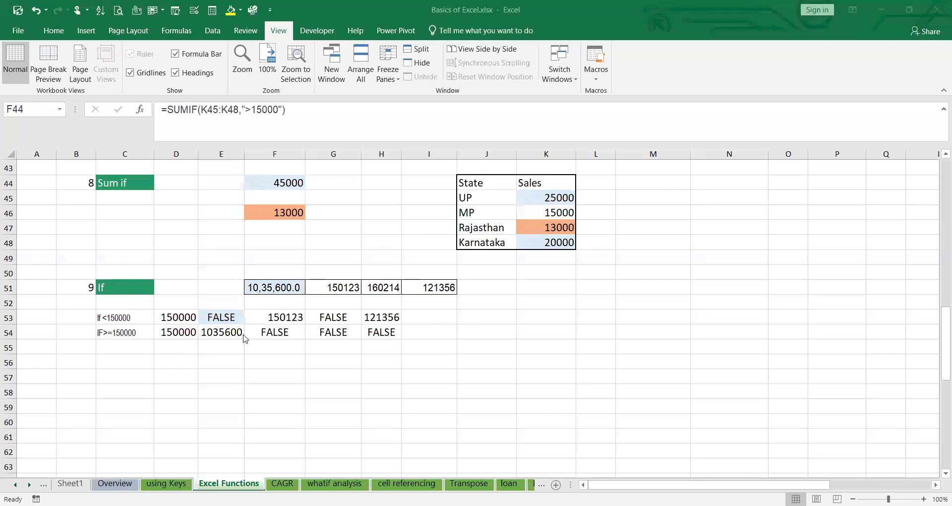
pyautogui.click(271, 287)
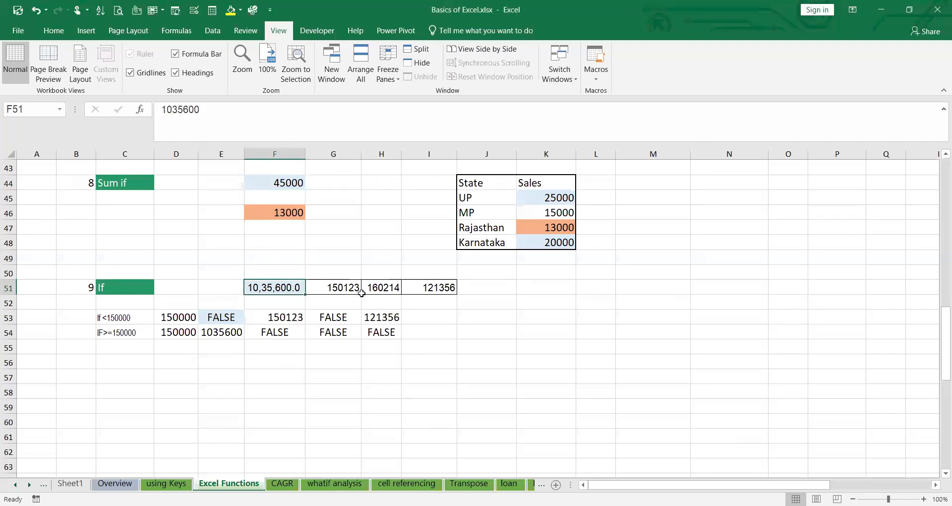
pyautogui.moveTo(362, 154); pyautogui.dragTo(438, 154)
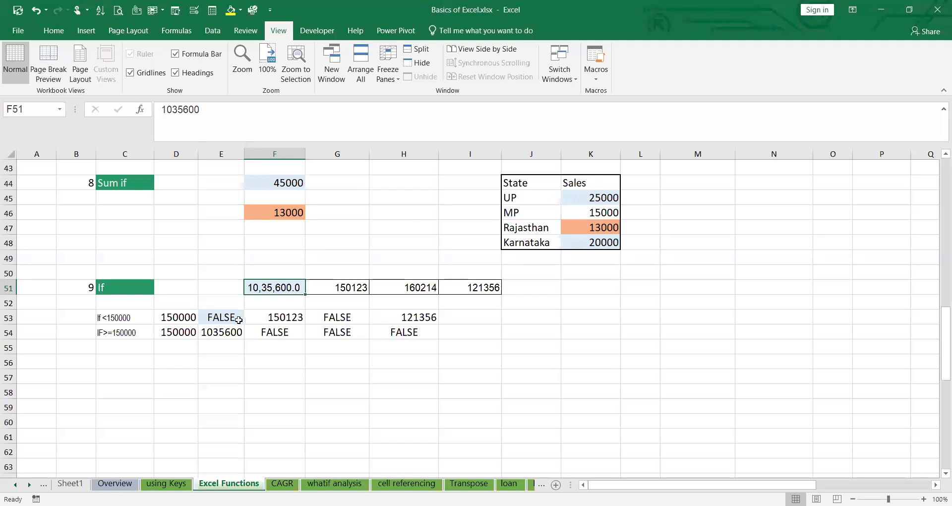
# Examine the If example's threshold in D53 and the IF formula in E53
pyautogui.click(190, 314)
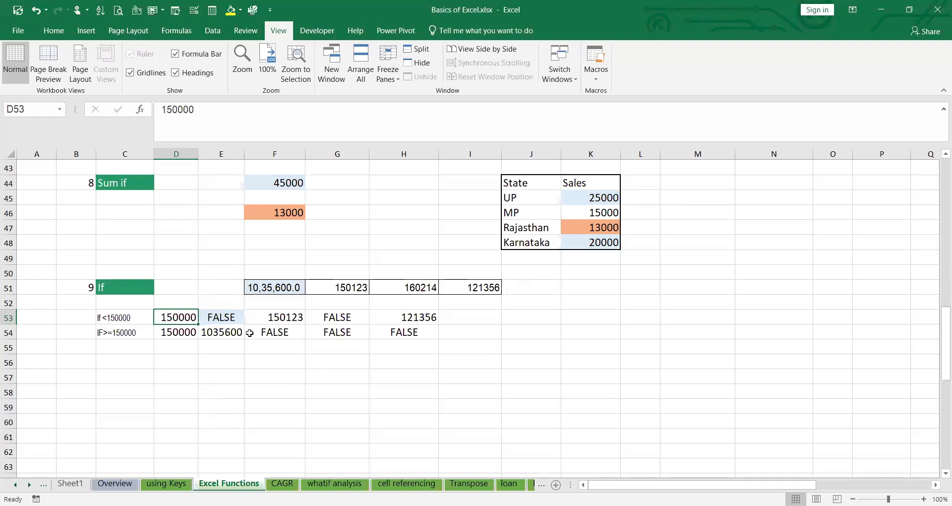
pyautogui.click(237, 317)
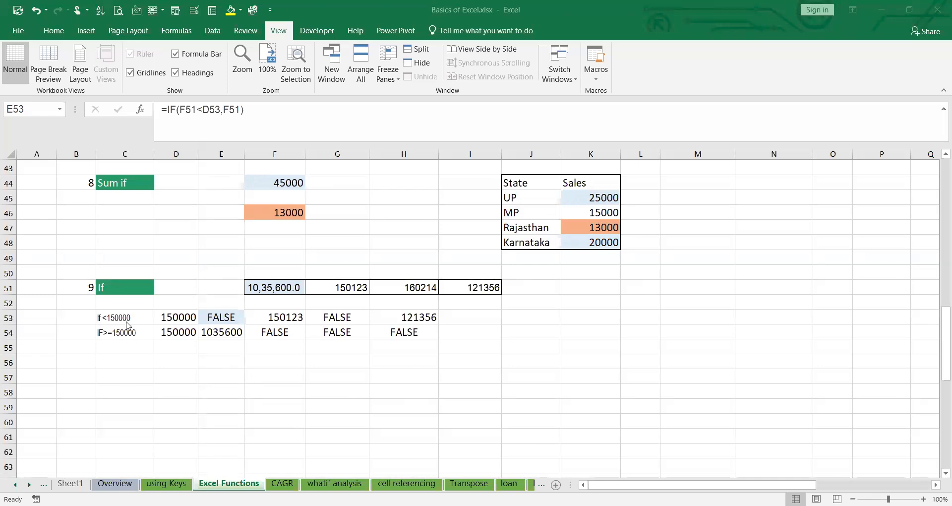
pyautogui.click(176, 318)
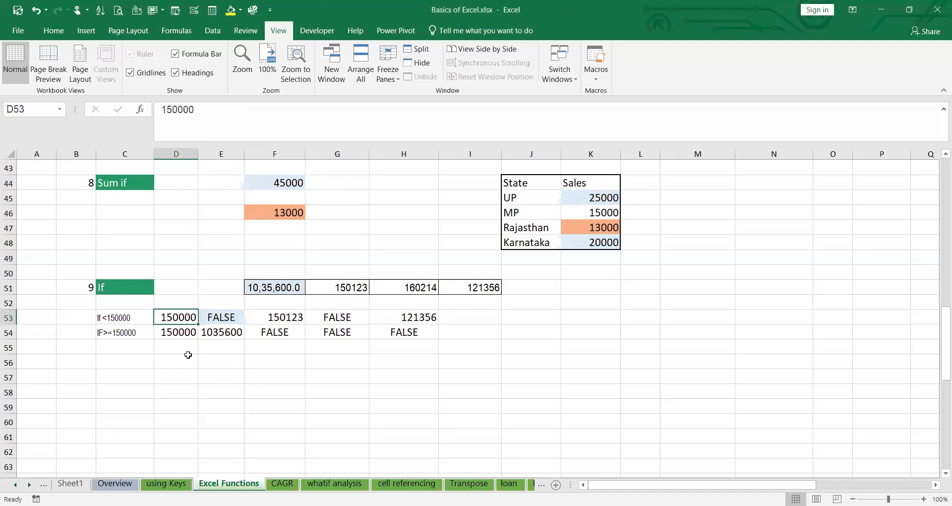
# Set both If example thresholds, in D53 and D54, to 100000
pyautogui.doubleClick(173, 318)
pyautogui.press('BackSpace')
pyautogui.write('0')
pyautogui.click(169, 330)
pyautogui.doubleClick(169, 331)
pyautogui.press('BackSpace')
pyautogui.write('0')
pyautogui.click(185, 352)
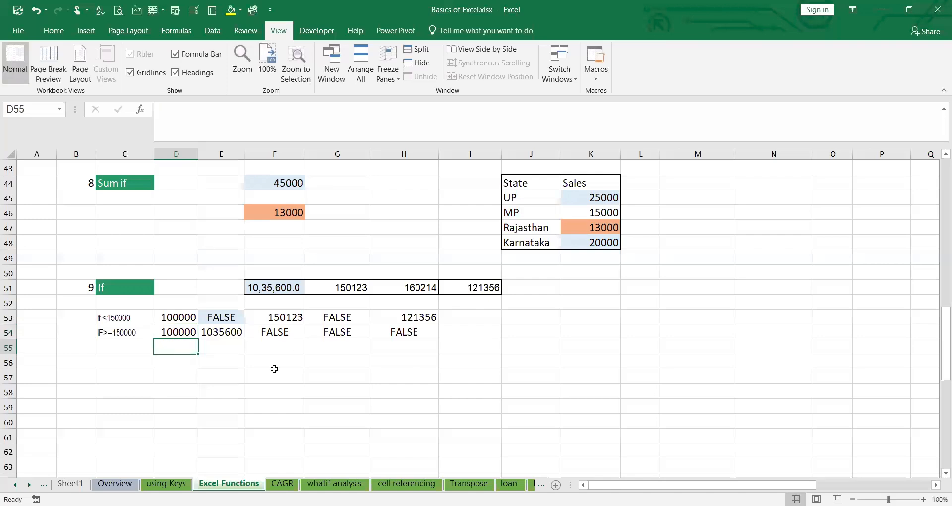
pyautogui.click(264, 397)
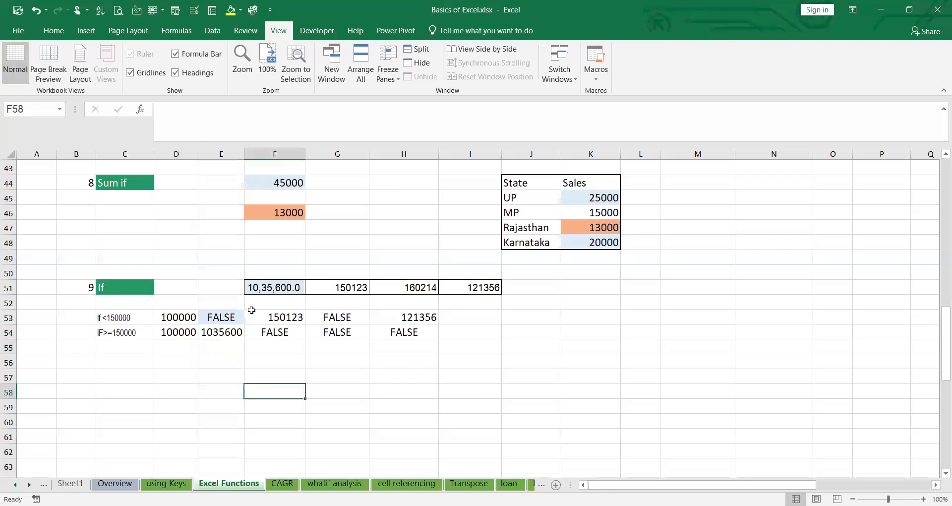
# Set the less-than threshold in D53 to 1000000
pyautogui.click(170, 317)
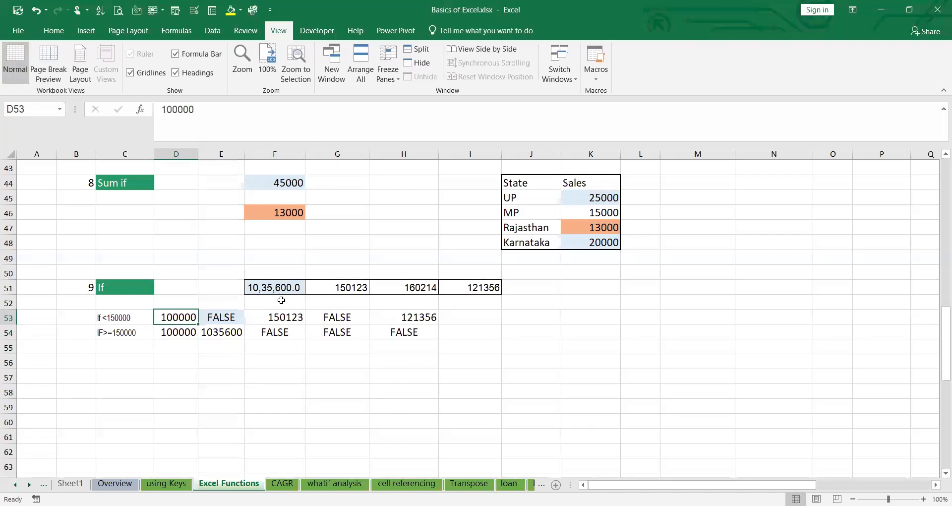
pyautogui.doubleClick(175, 319)
pyautogui.write('0')
pyautogui.press('Return')
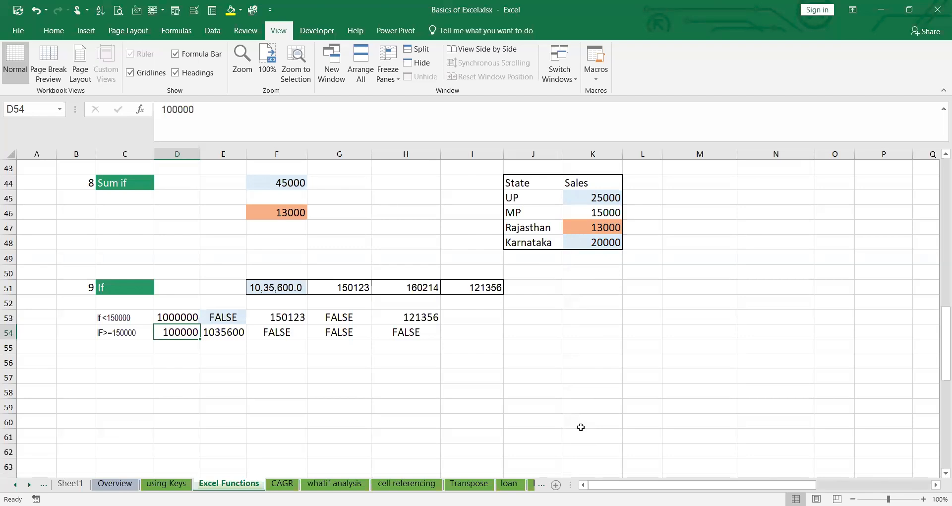
# Look through the Excel Functions sheet, from the CountA example and its notes down to the fv, coupon and pv figures
pyautogui.hotkey('alt', 'Tab')
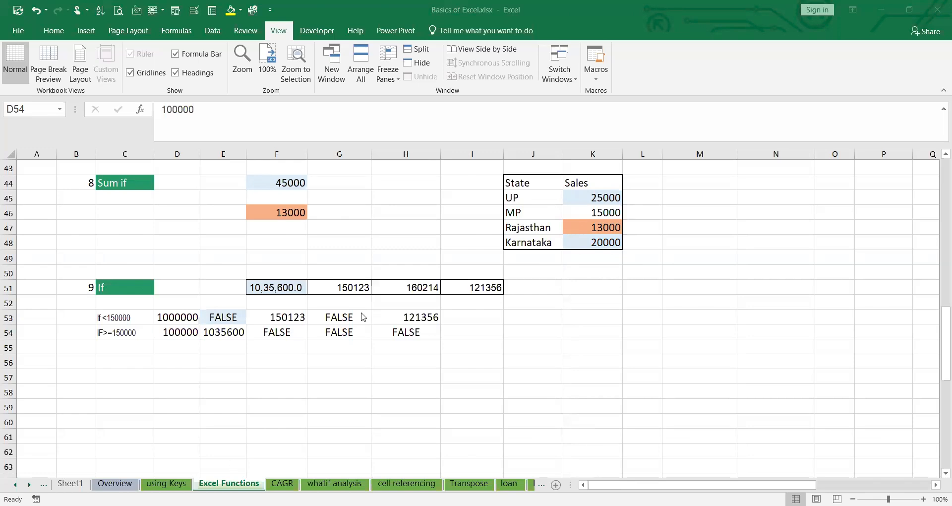
pyautogui.scroll(4, 486, 323)
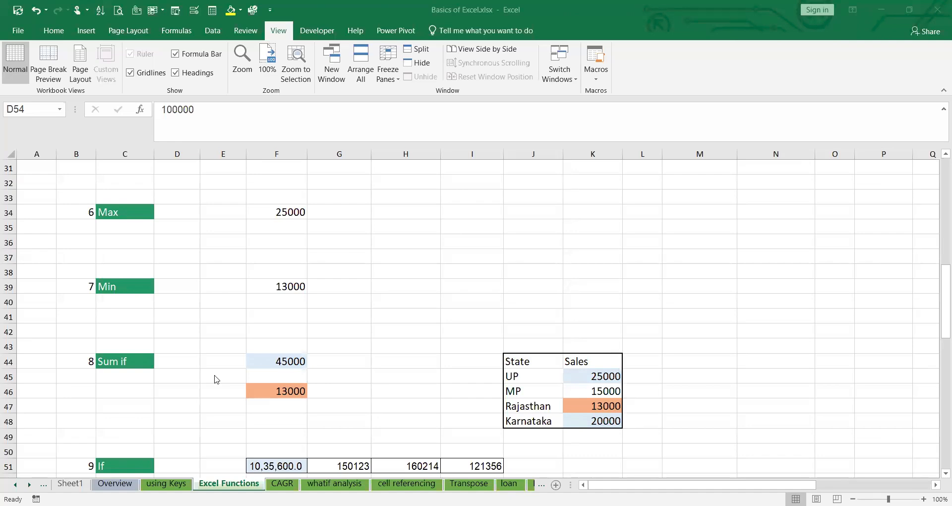
pyautogui.scroll(-1, 396, 366)
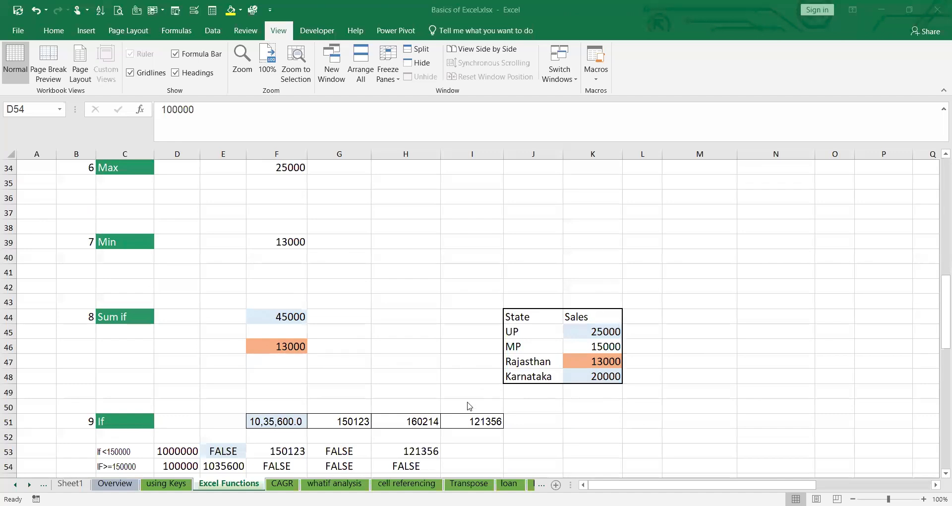
pyautogui.scroll(5, 457, 395)
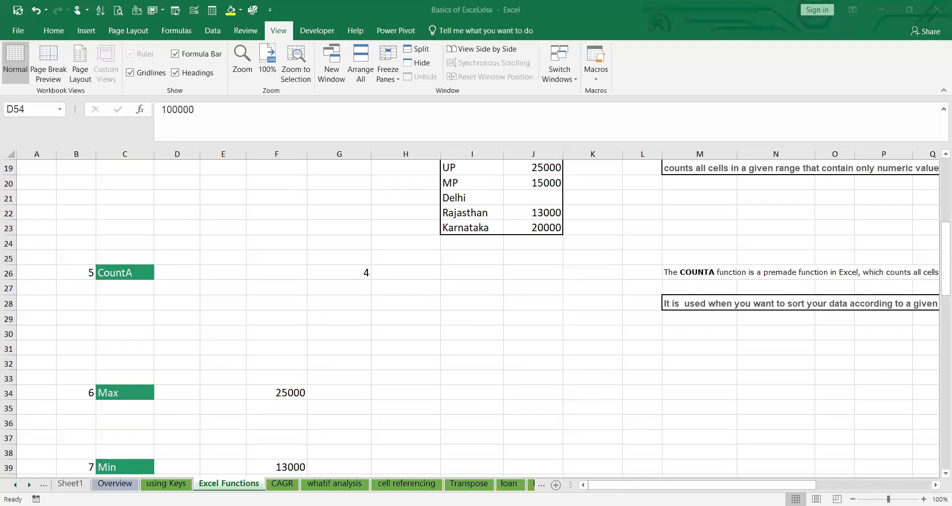
pyautogui.hscroll(3, 823, 477)
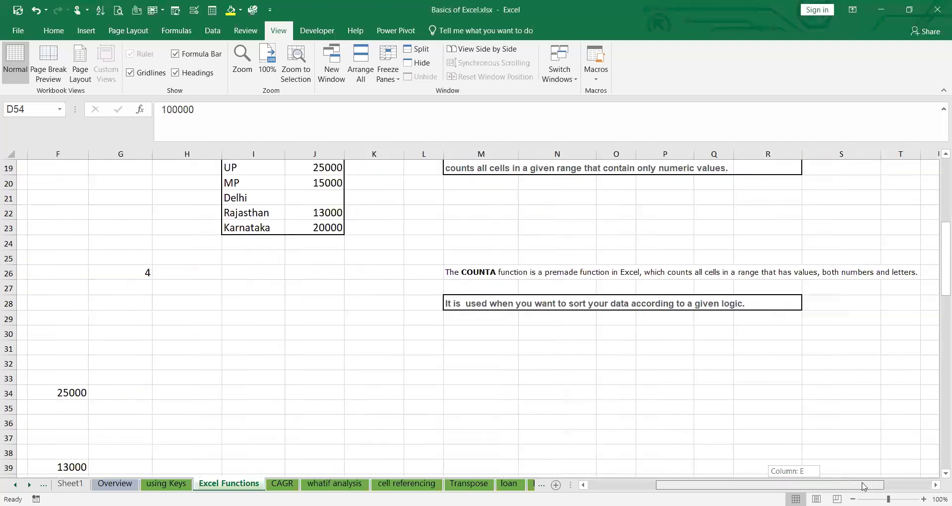
pyautogui.scroll(-8, 720, 434)
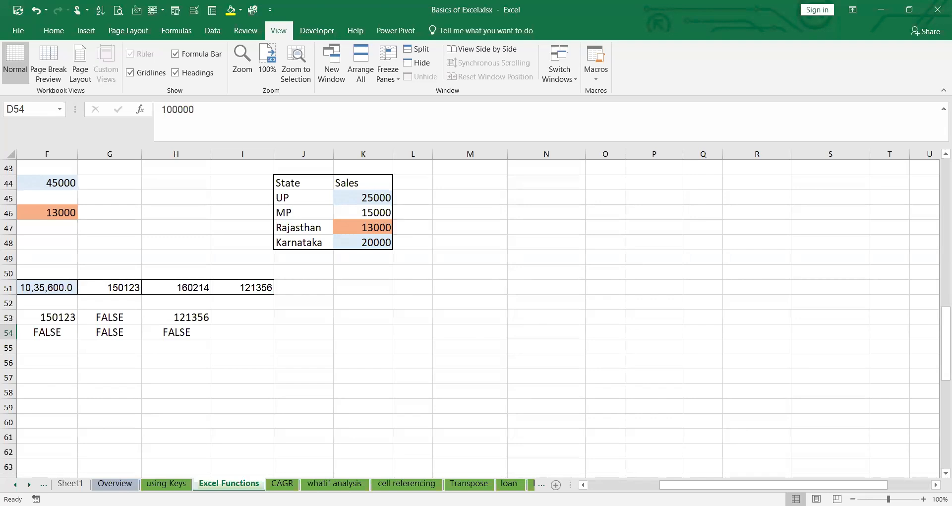
pyautogui.scroll(2, 563, 285)
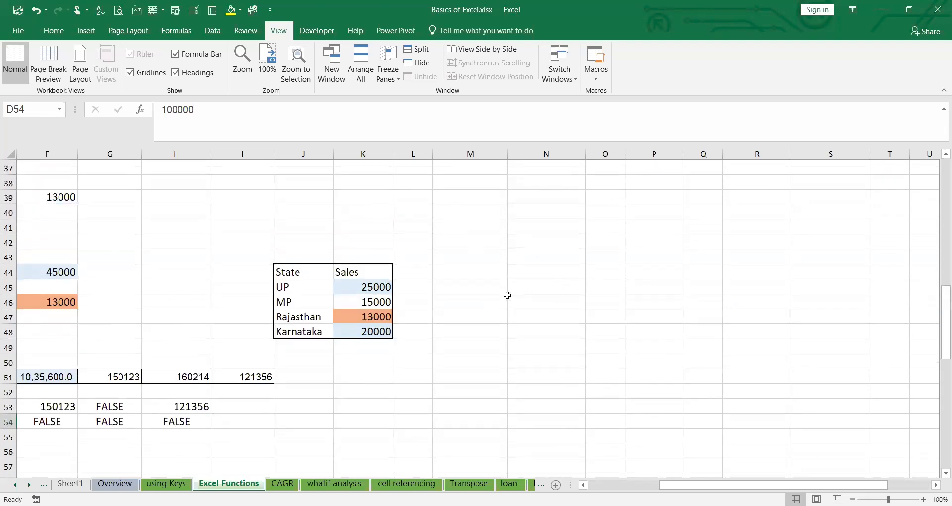
pyautogui.scroll(-7, 491, 289)
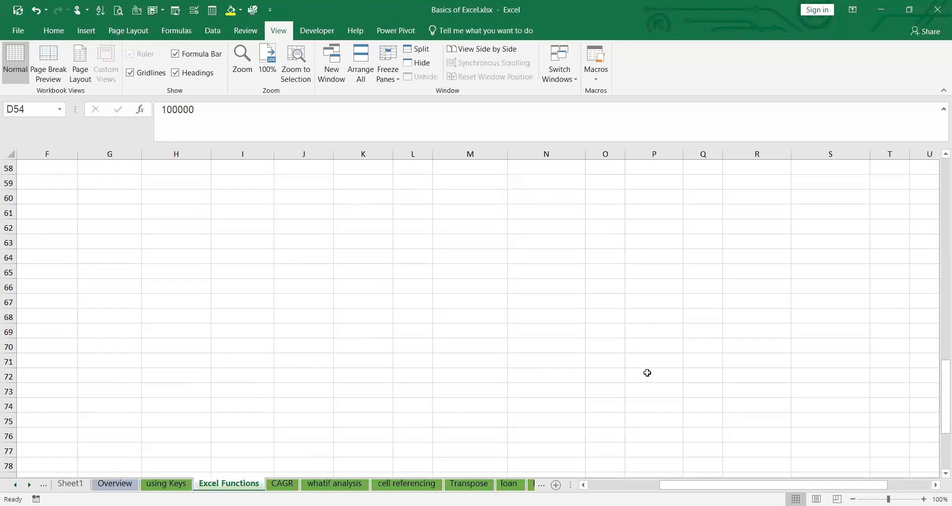
pyautogui.scroll(-2, 658, 364)
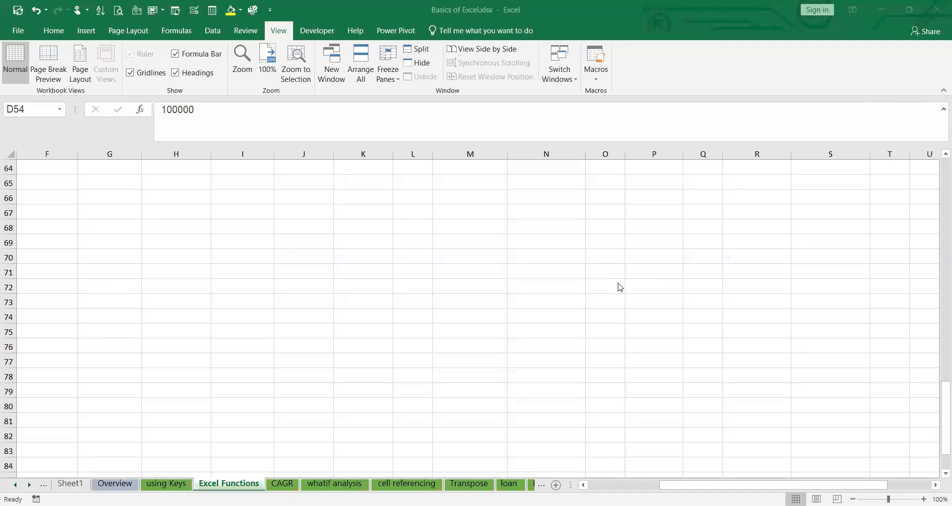
pyautogui.scroll(4, 429, 345)
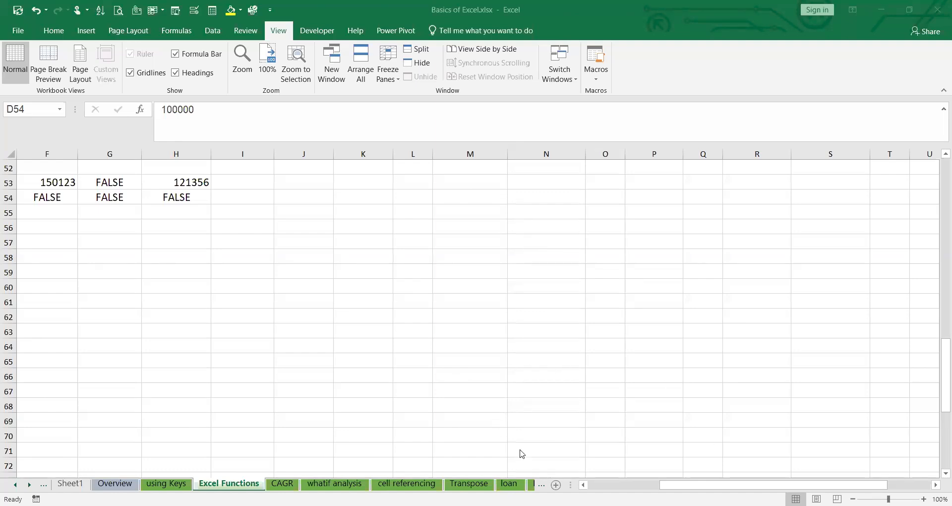
pyautogui.hscroll(-5, 522, 453)
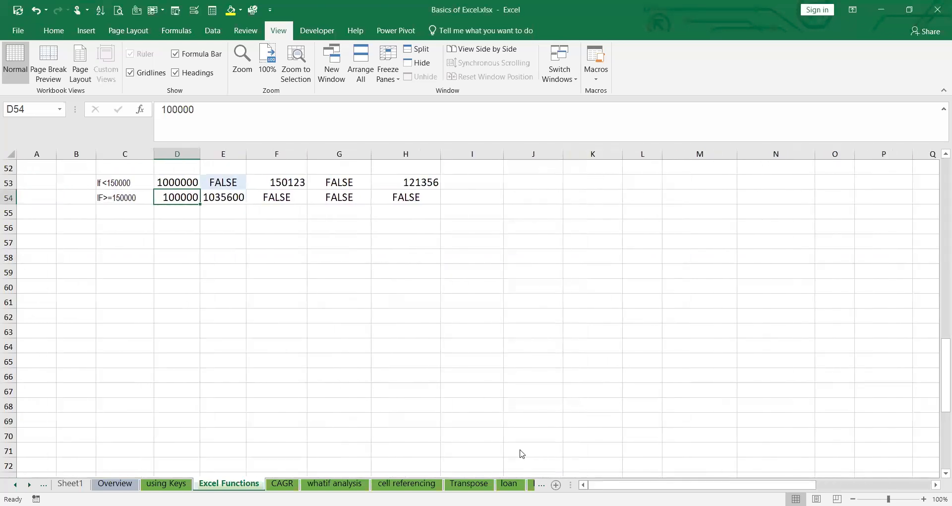
pyautogui.scroll(-2, 607, 449)
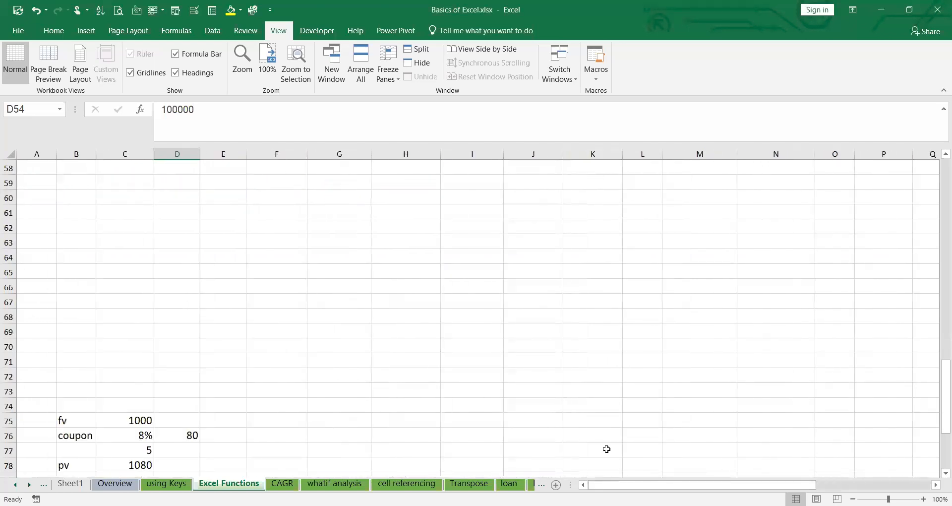